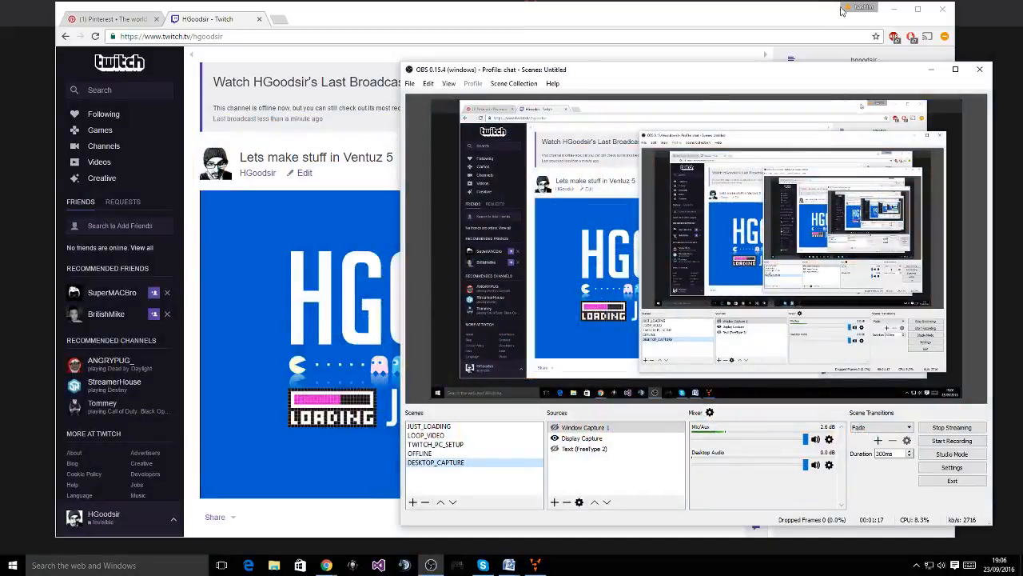
# Minimize the Chrome window showing the Twitch channel so OBS is in front
pyautogui.click(894, 8)
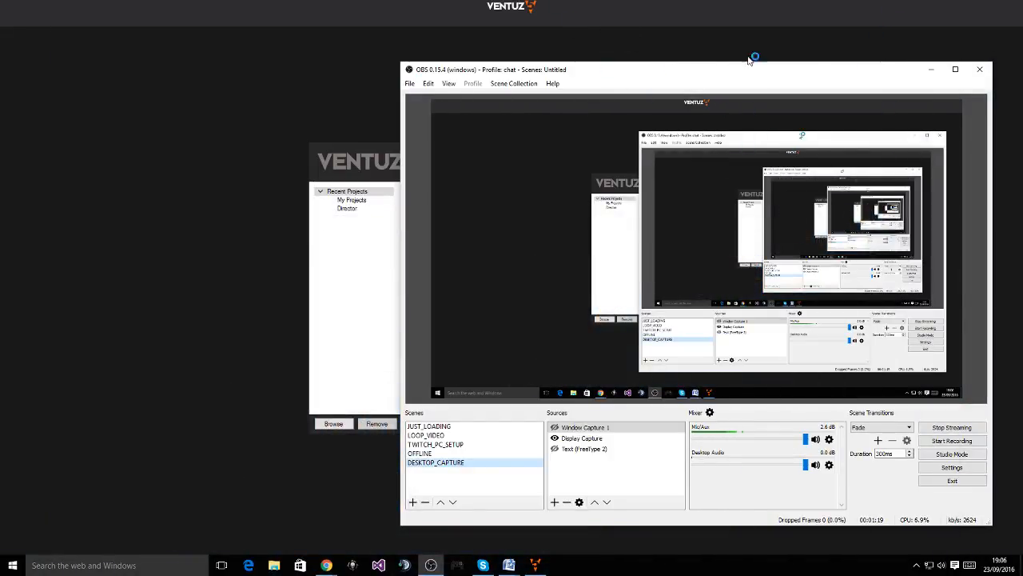
# Open the Twitch_learning project from the Project Browser and start a new empty scene
pyautogui.click(930, 69)
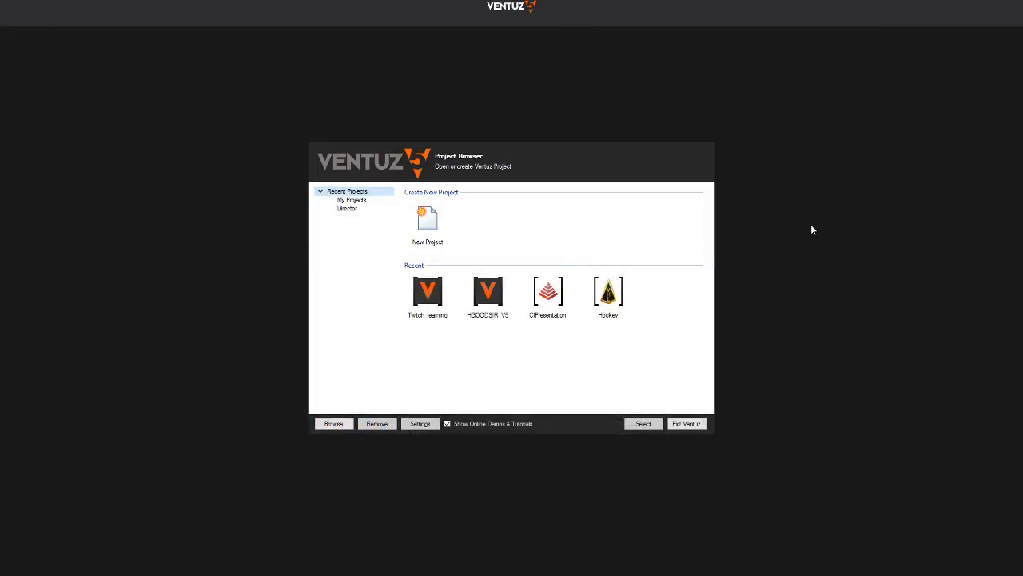
pyautogui.doubleClick(427, 295)
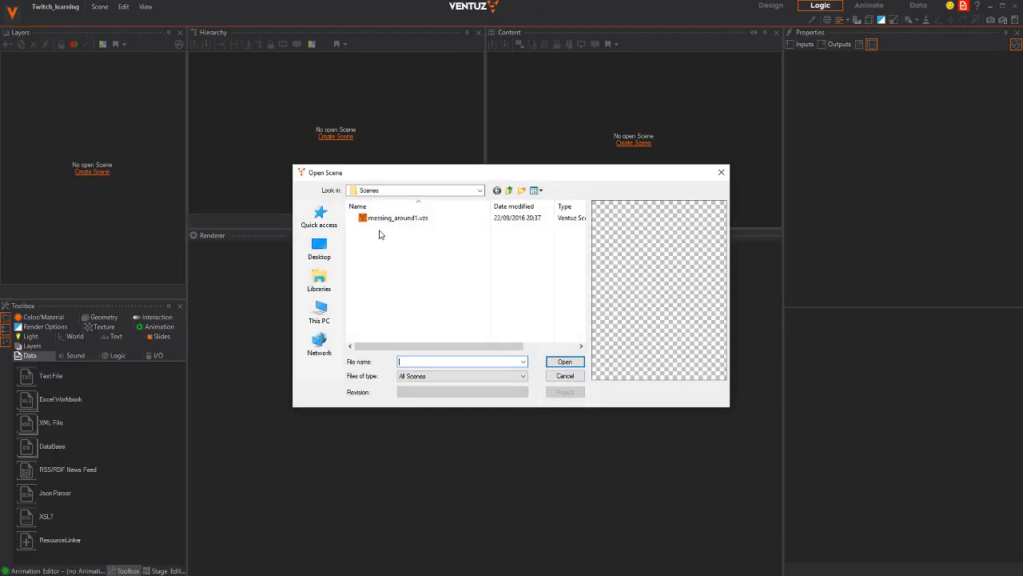
pyautogui.click(581, 375)
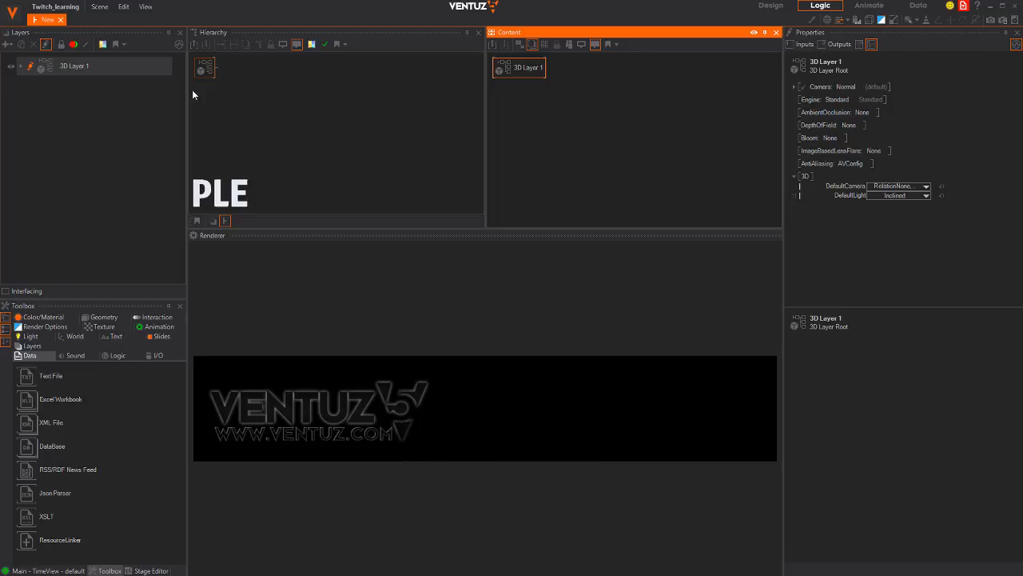
# Set the stage configuration to None in the Stage Editor
pyautogui.click(145, 6)
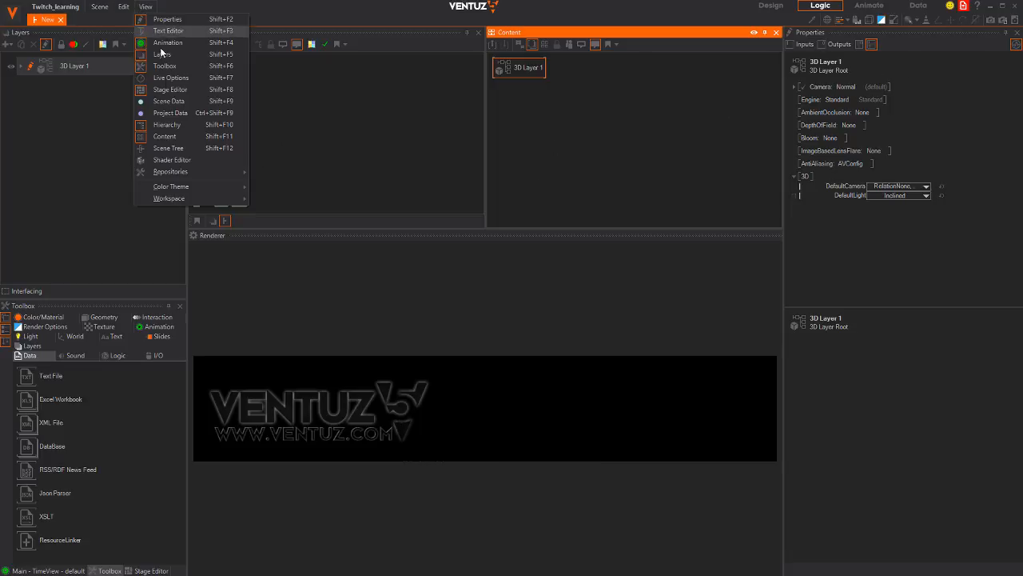
pyautogui.click(164, 89)
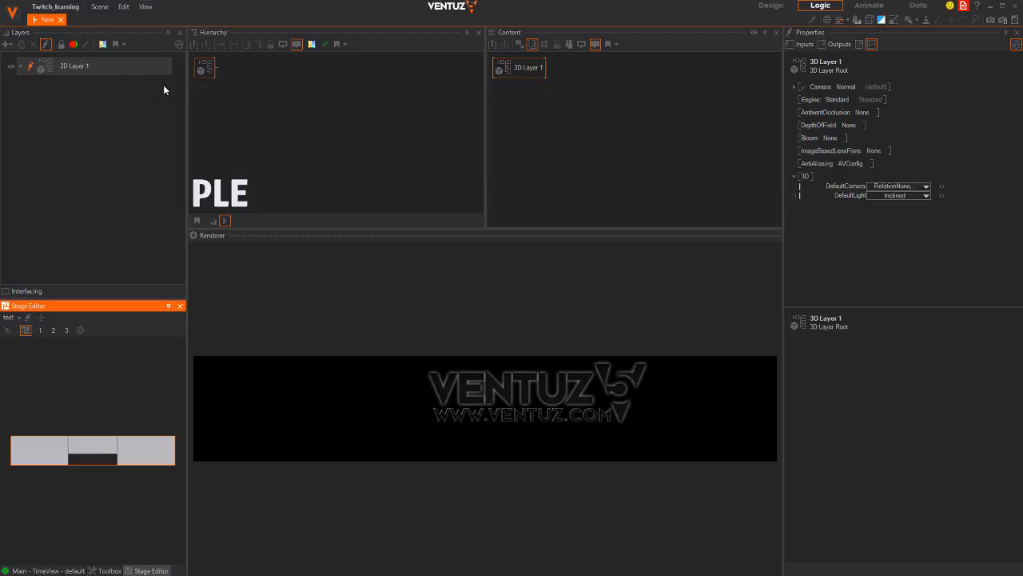
pyautogui.click(11, 317)
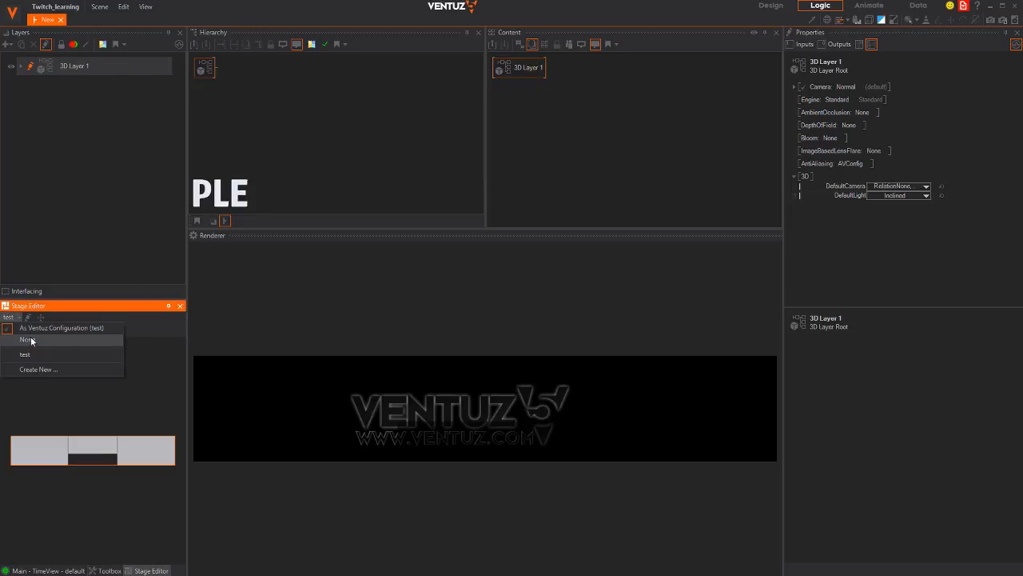
pyautogui.click(35, 340)
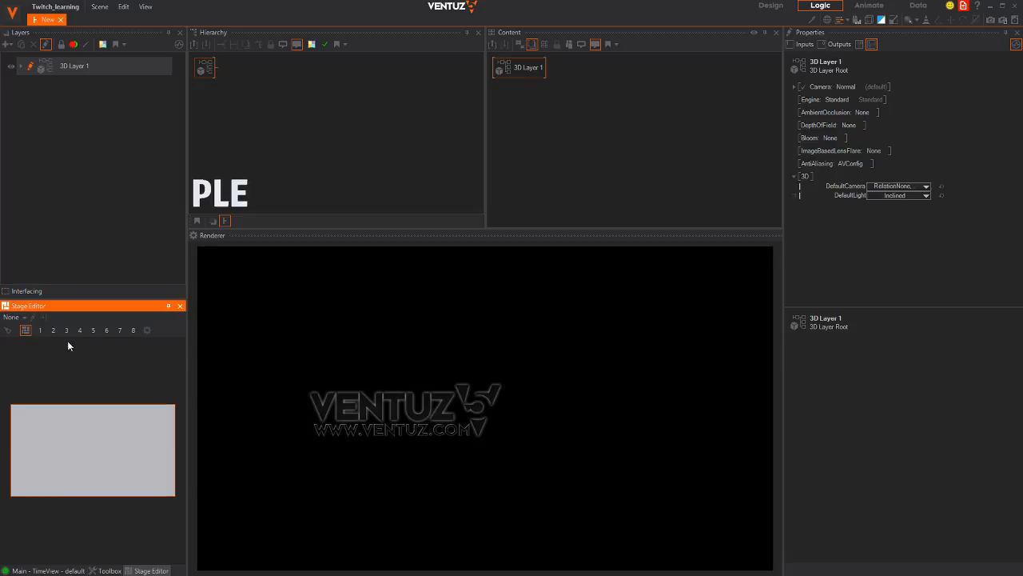
pyautogui.click(180, 305)
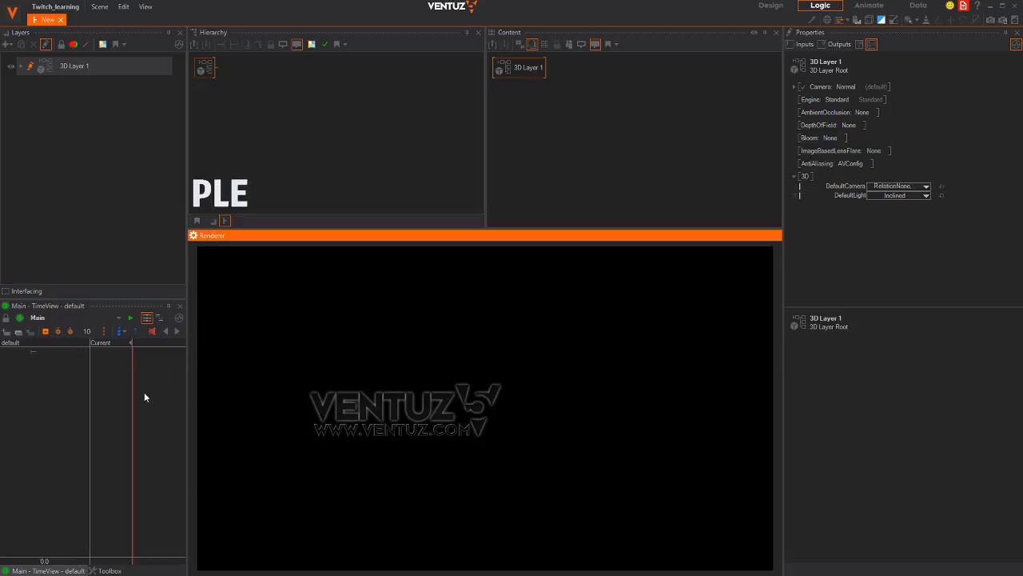
# Widen the left-hand panels and select the hierarchy root node
pyautogui.moveTo(186, 355); pyautogui.dragTo(288, 346)
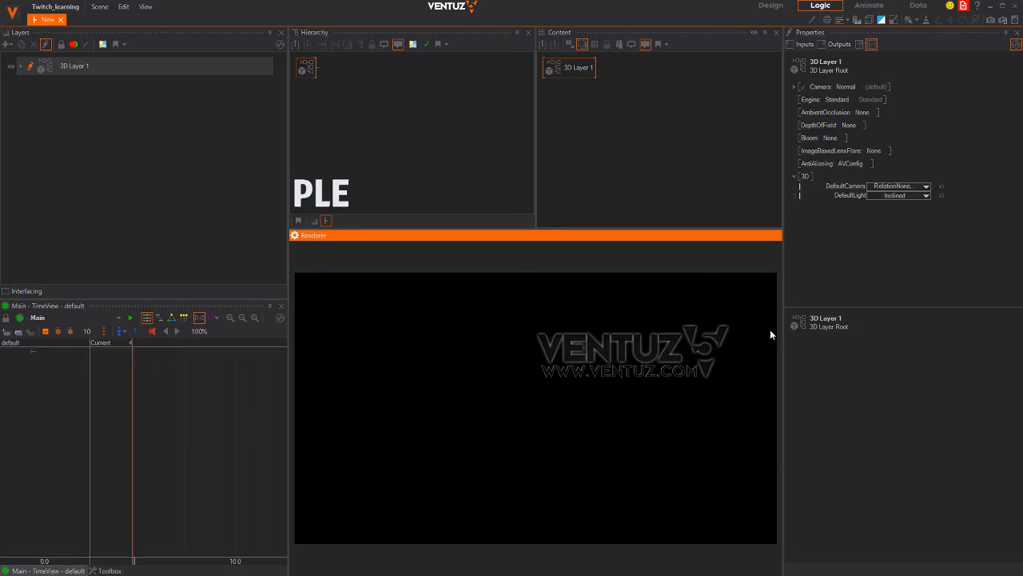
pyautogui.click(376, 104)
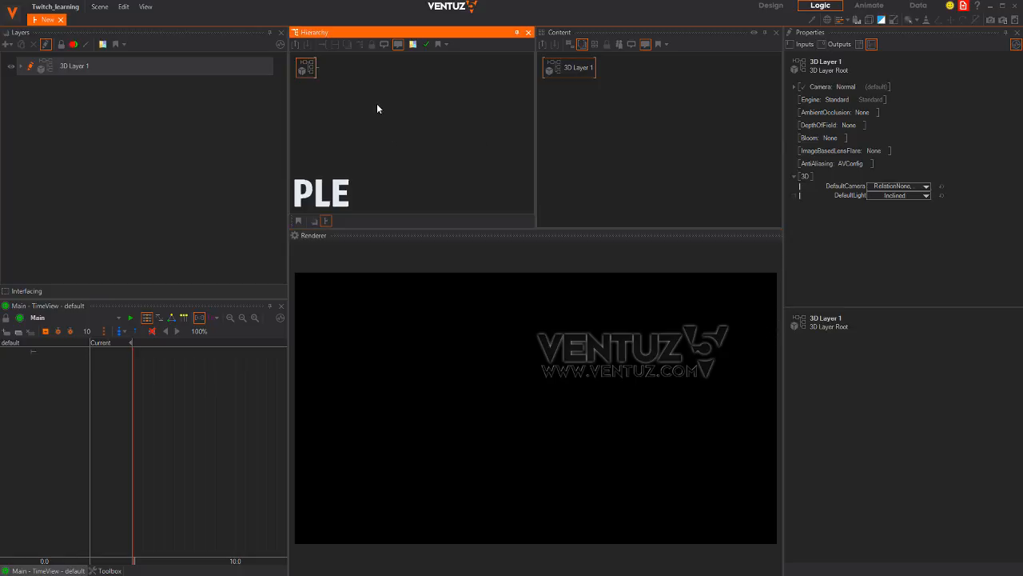
pyautogui.click(315, 72)
# Study the Holographic Loader UI pin on Pinterest in Chrome, then minimize the browser
pyautogui.hotkey('alt', 'Tab')
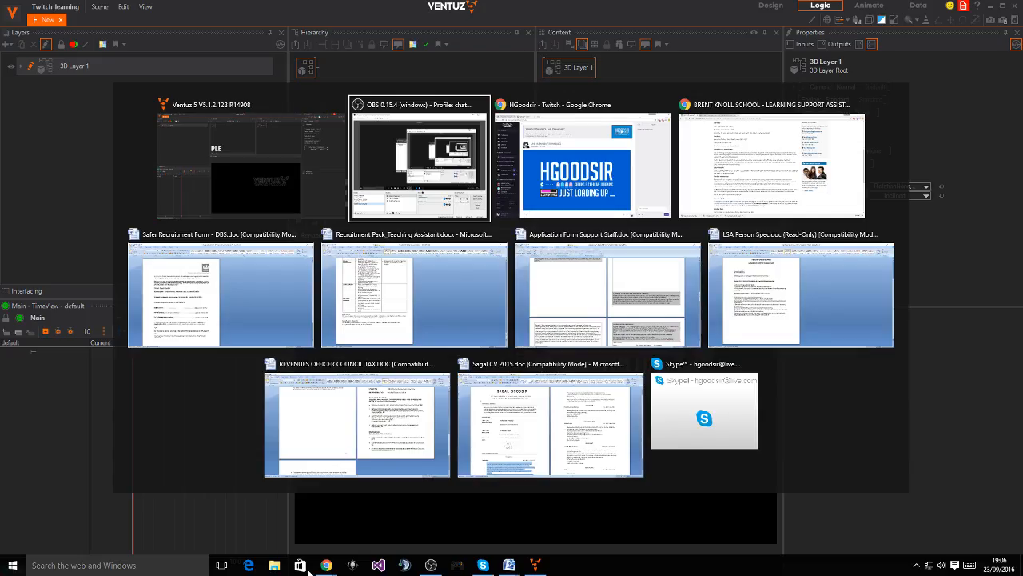
pyautogui.hotkey('alt', 'Tab')
pyautogui.hotkey('alt', 'Tab')
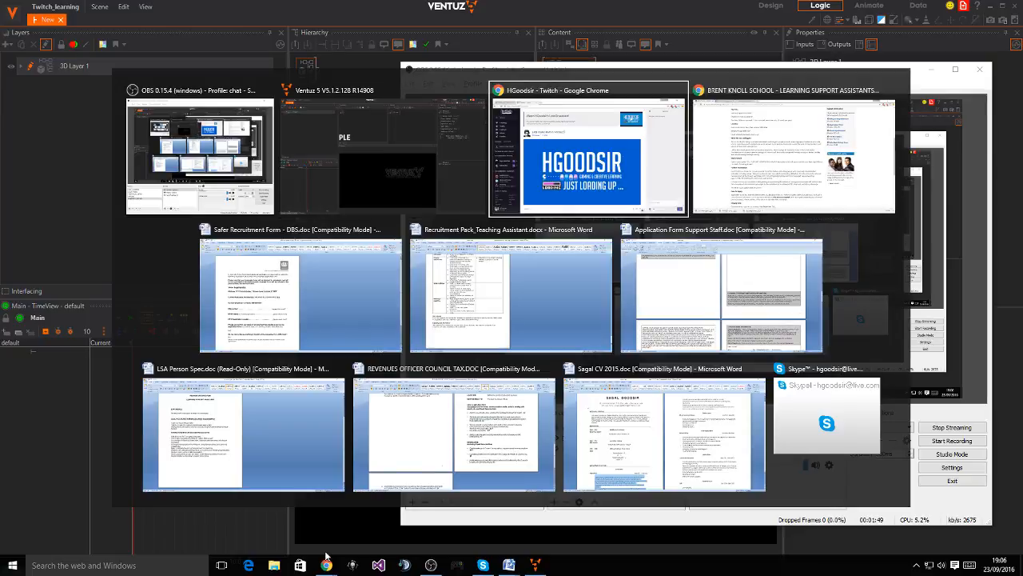
pyautogui.click(132, 19)
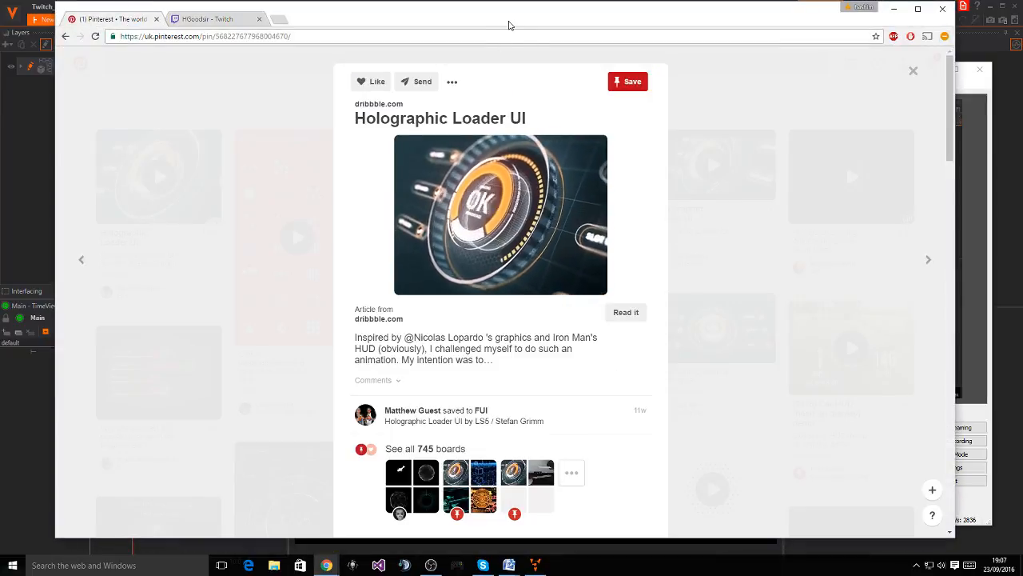
pyautogui.moveTo(509, 26); pyautogui.dragTo(492, 28)
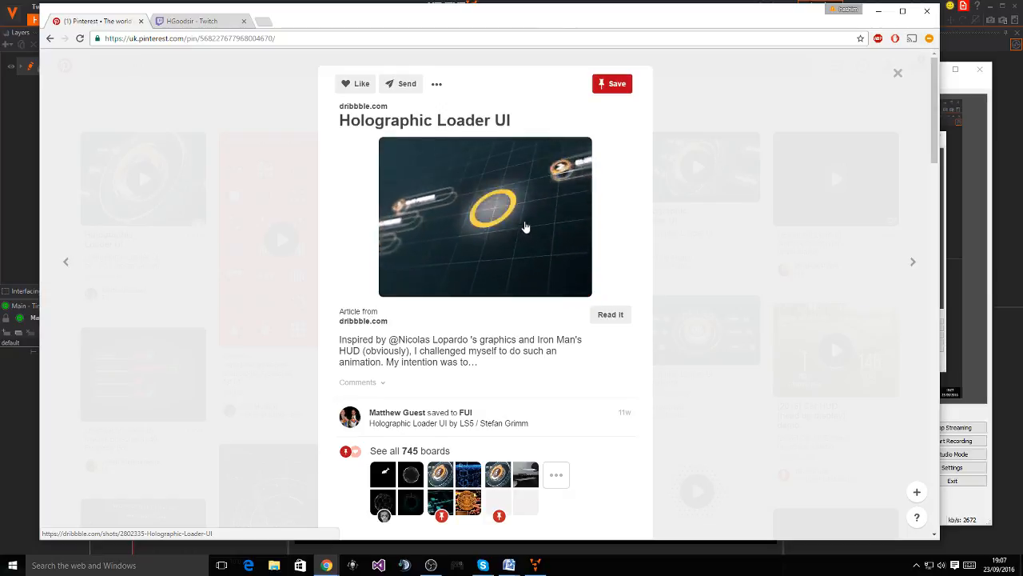
pyautogui.click(880, 12)
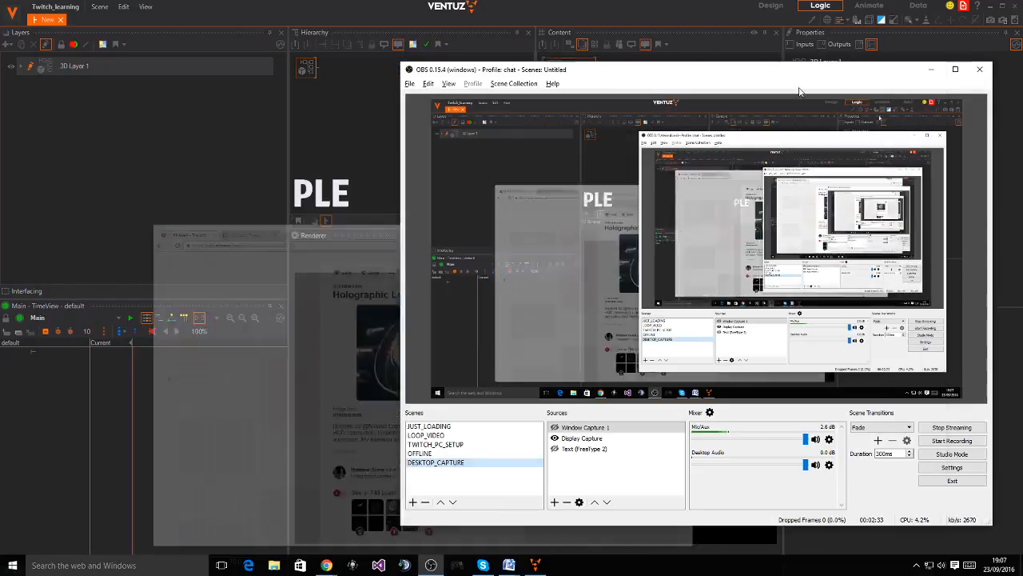
# Add an Axis node to the scene hierarchy via the 'ax' search
pyautogui.click(931, 70)
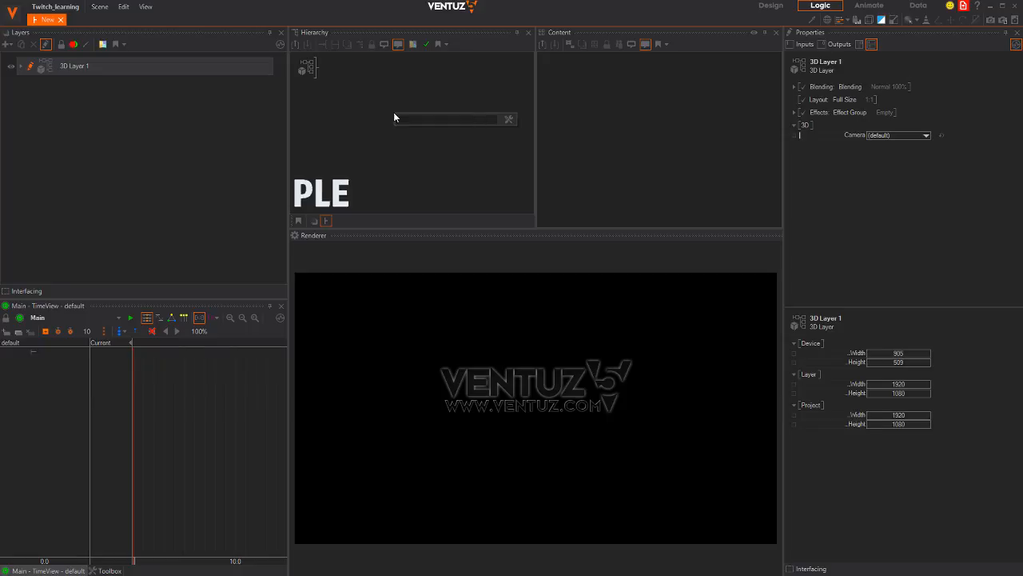
pyautogui.write('ax')
pyautogui.moveTo(401, 137); pyautogui.dragTo(330, 66)
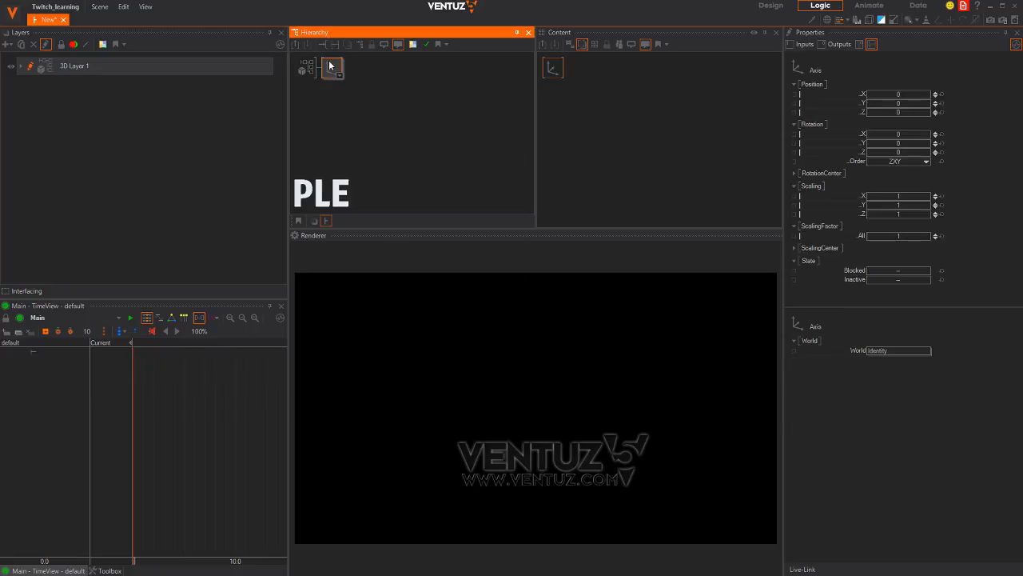
# Attach a Rounded Rectangle (RectRounded1) beneath the Axis node via the 'round' search
pyautogui.doubleClick(407, 106)
pyautogui.write('round')
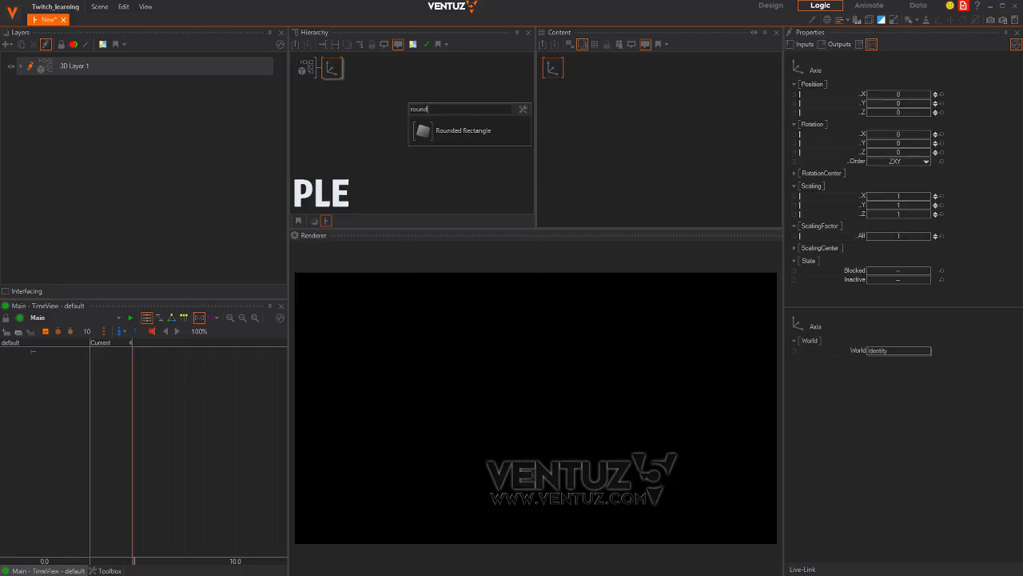
pyautogui.moveTo(423, 127); pyautogui.dragTo(342, 74)
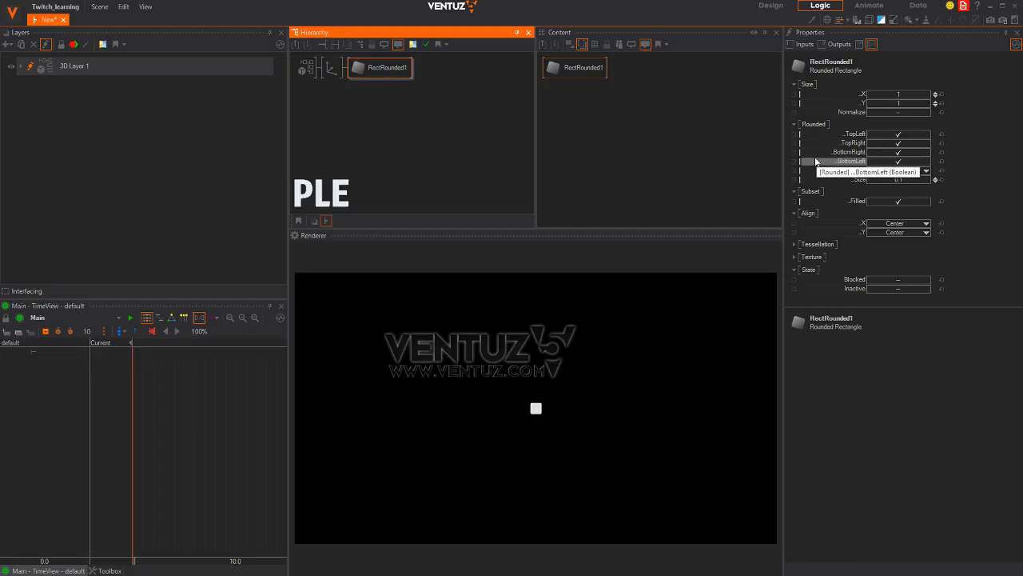
# Scale the Axis node up to ScalingFactor 14.4, then select RectRounded1
pyautogui.click(331, 68)
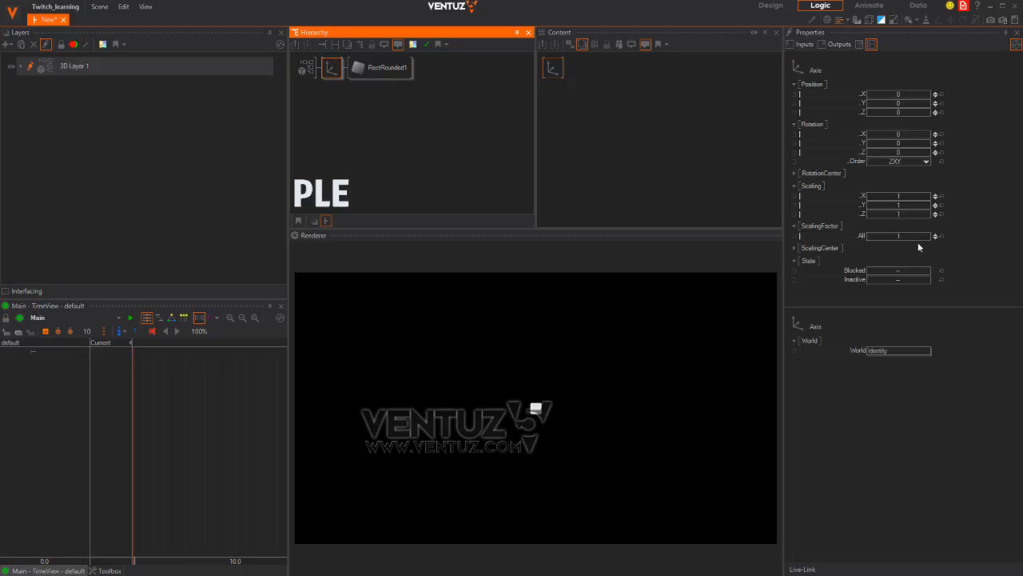
pyautogui.moveTo(935, 236); pyautogui.dragTo(952, 235)
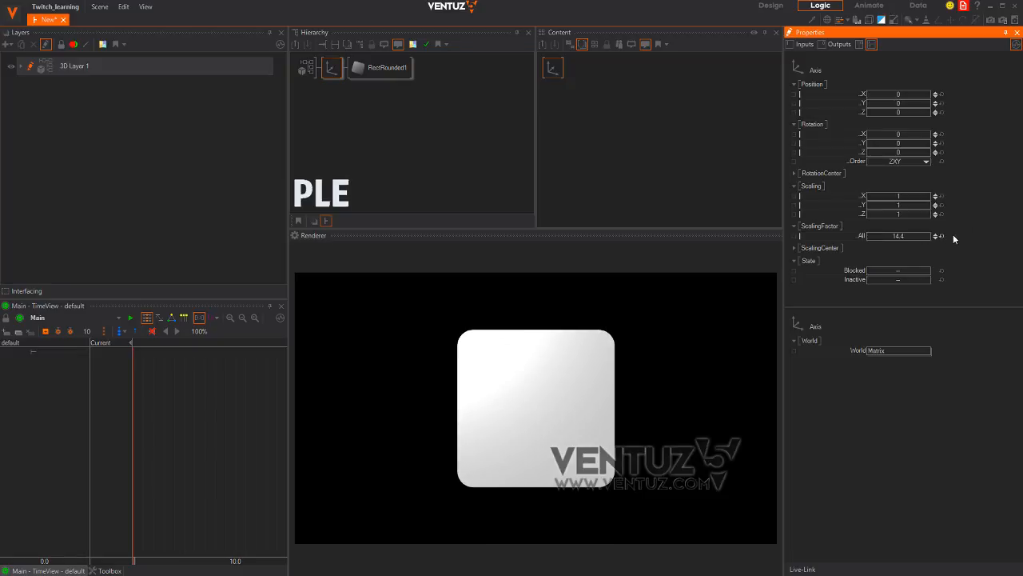
pyautogui.hotkey('alt', 'Tab')
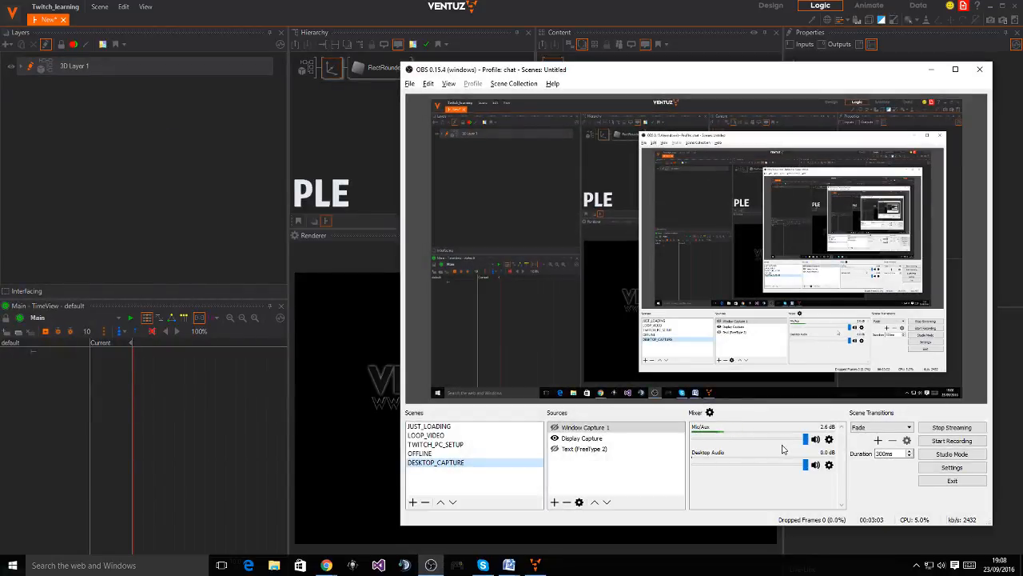
pyautogui.hotkey('alt', 'Tab')
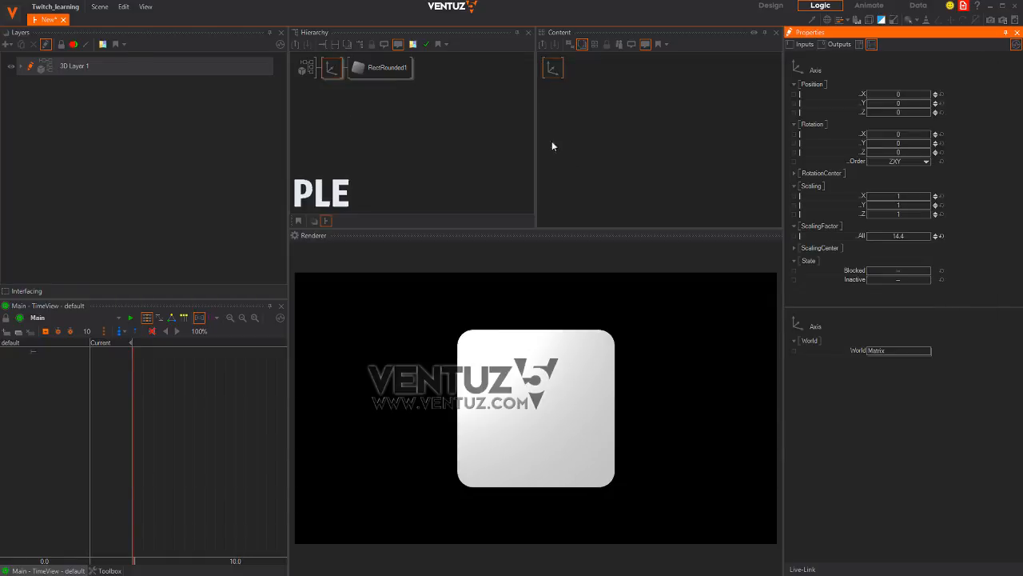
pyautogui.click(402, 69)
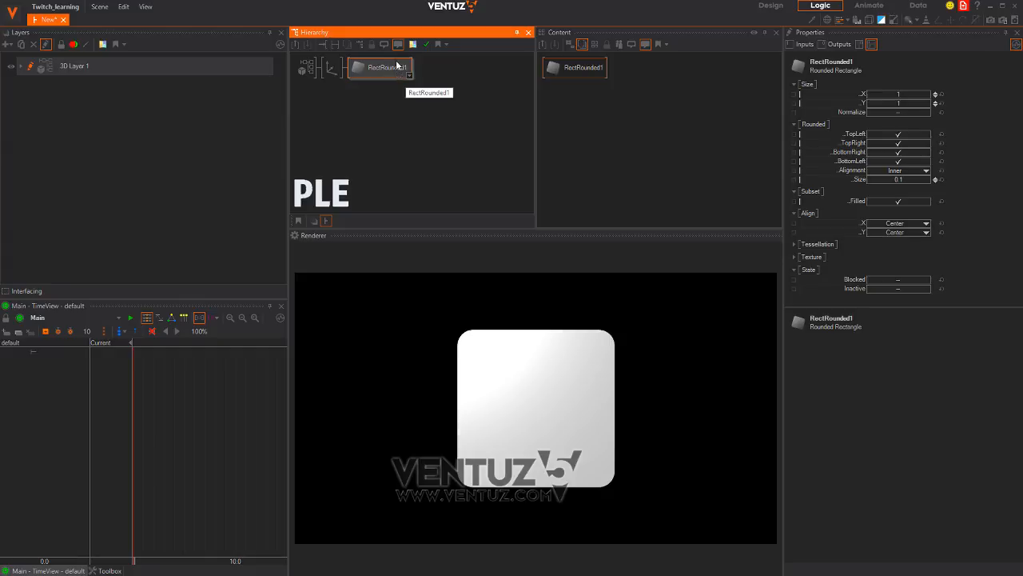
# Shape RectRounded1 into a filled pill: size 2.703 × 0.549, corner rounding 0.526
pyautogui.click(602, 69)
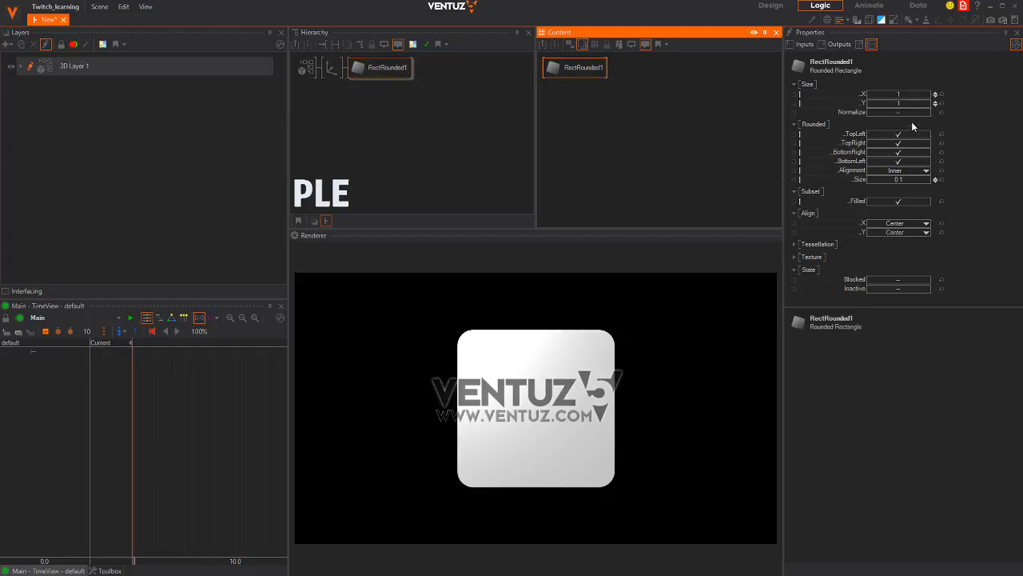
pyautogui.moveTo(908, 181)
pyautogui.mouseDown()
pyautogui.moveTo(952, 177)
pyautogui.moveTo(772, 176)
pyautogui.moveTo(919, 179)
pyautogui.mouseUp()
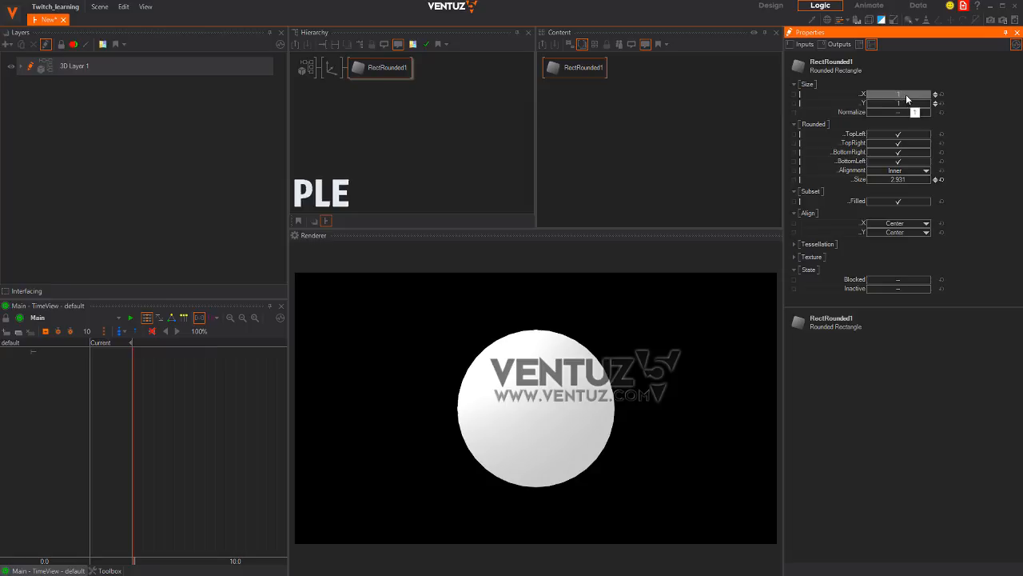
pyautogui.moveTo(907, 95); pyautogui.dragTo(836, 94)
pyautogui.click(942, 95)
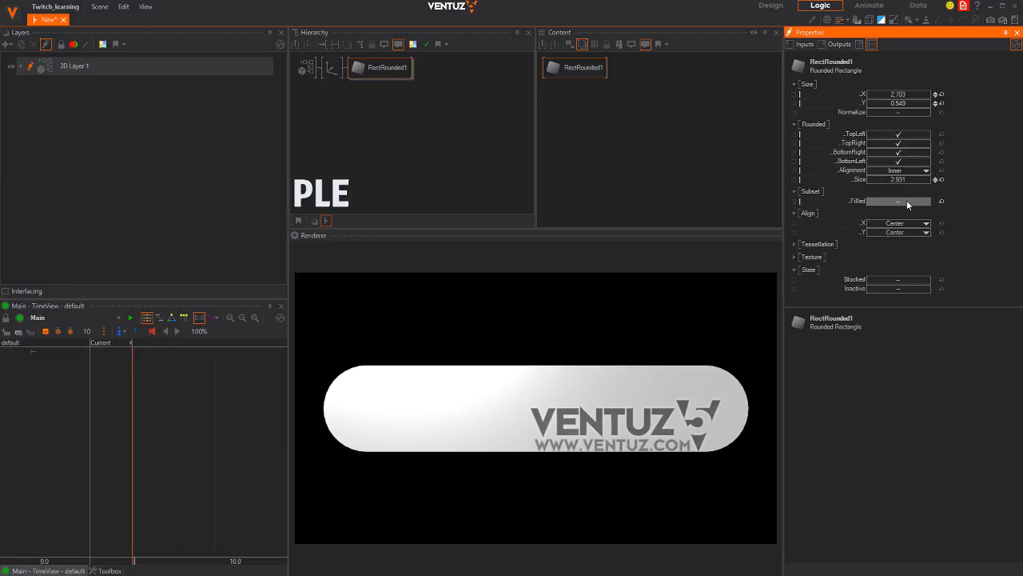
pyautogui.click(906, 201)
pyautogui.click(903, 199)
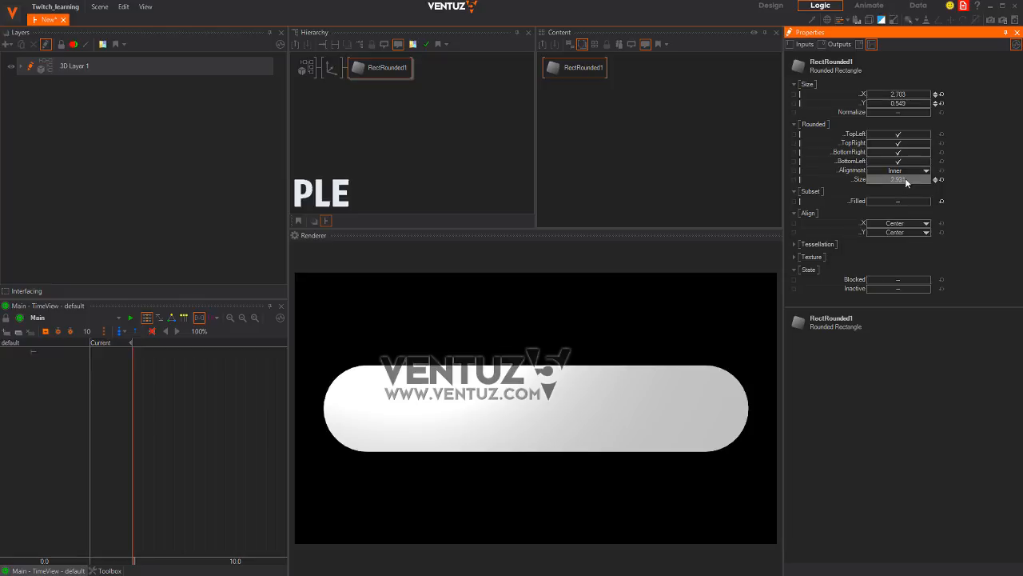
pyautogui.moveTo(963, 180); pyautogui.dragTo(1022, 189)
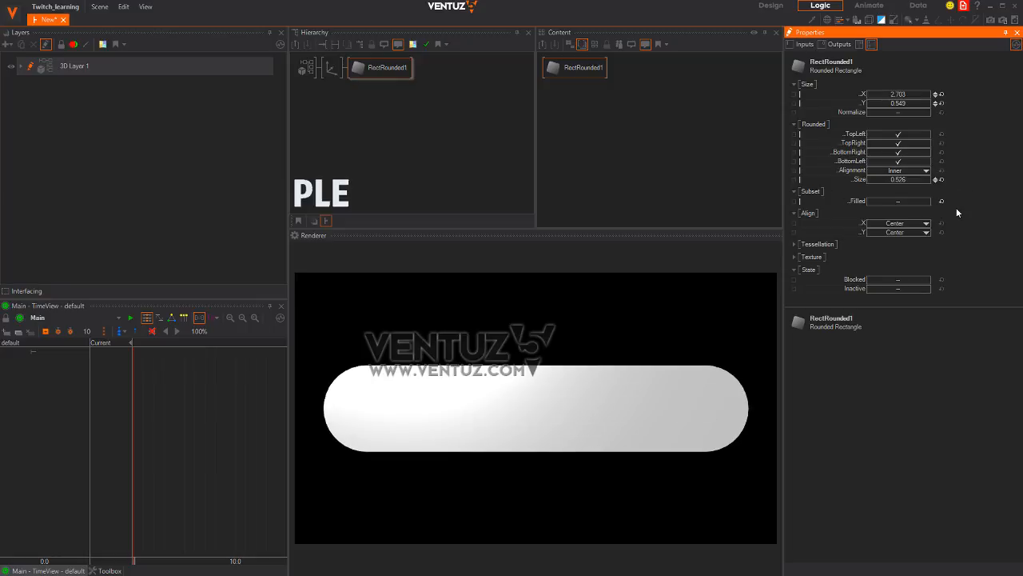
pyautogui.click(911, 202)
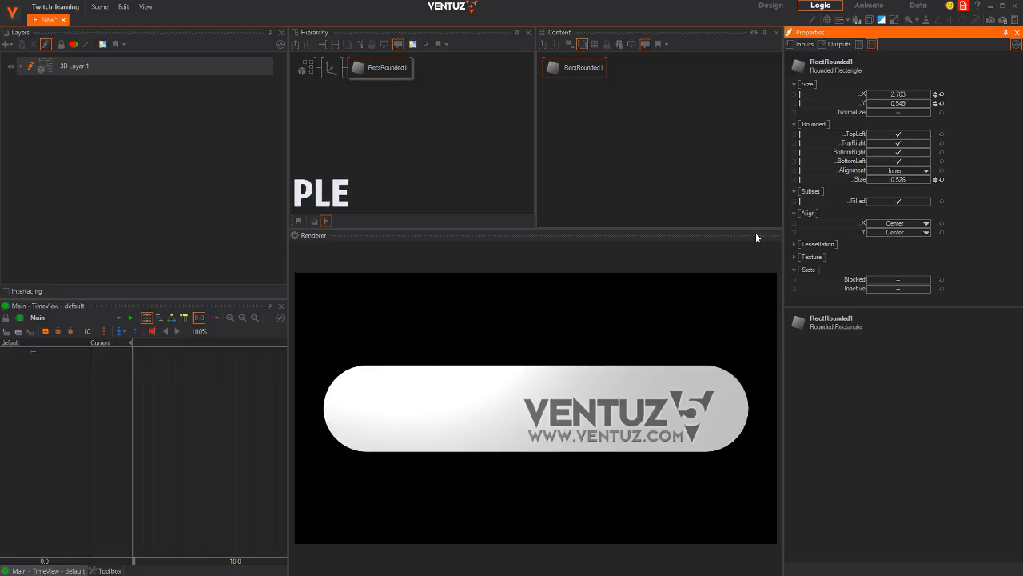
pyautogui.click(334, 69)
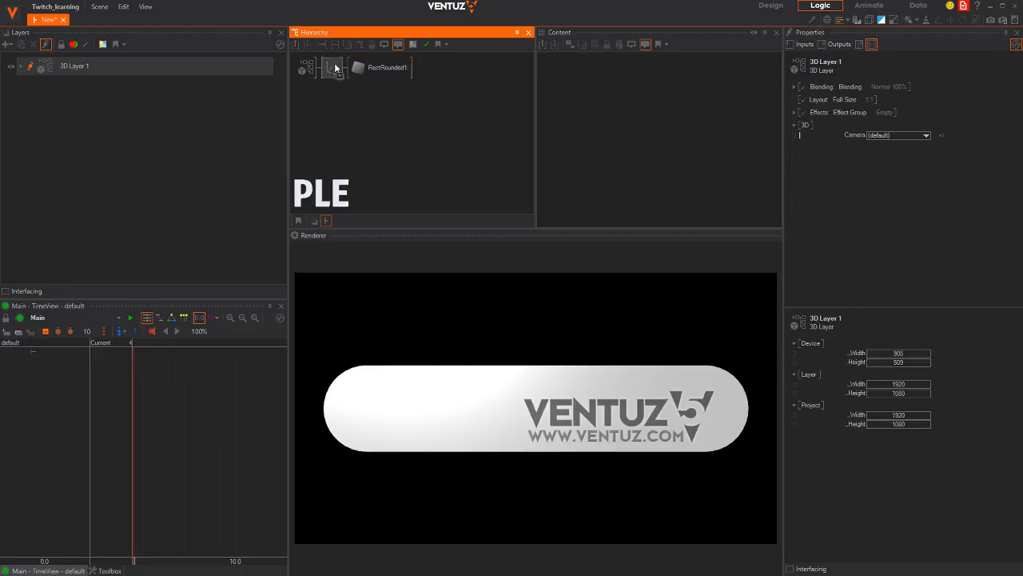
# Duplicate the Axis/RectRounded1 branch and insert a Stencil Set before the top Axis
pyautogui.keyDown('ctrl'); pyautogui.moveTo(333, 77); pyautogui.dragTo(333, 79); pyautogui.keyUp('ctrl')
pyautogui.press('Tab')
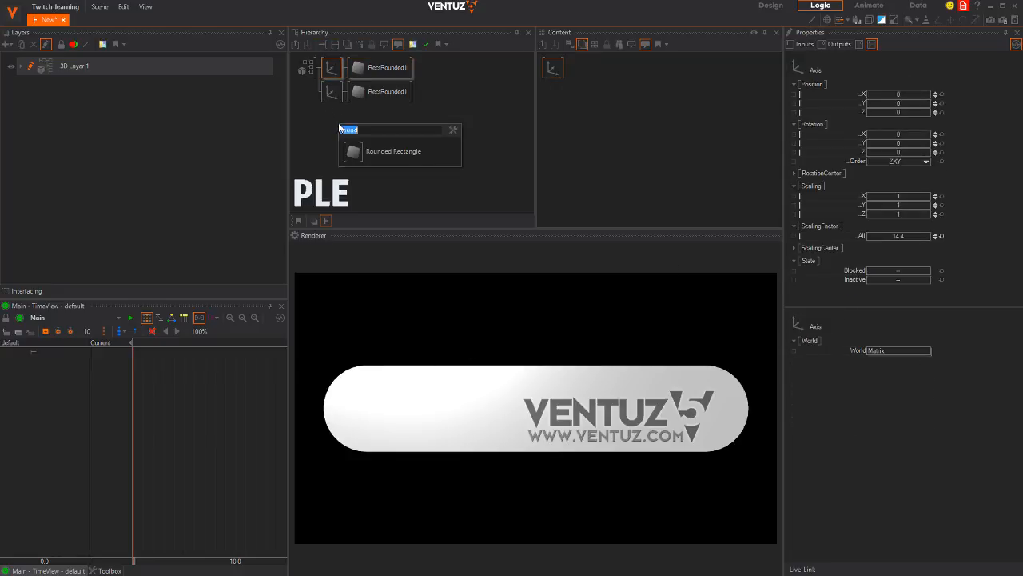
pyautogui.write('ste')
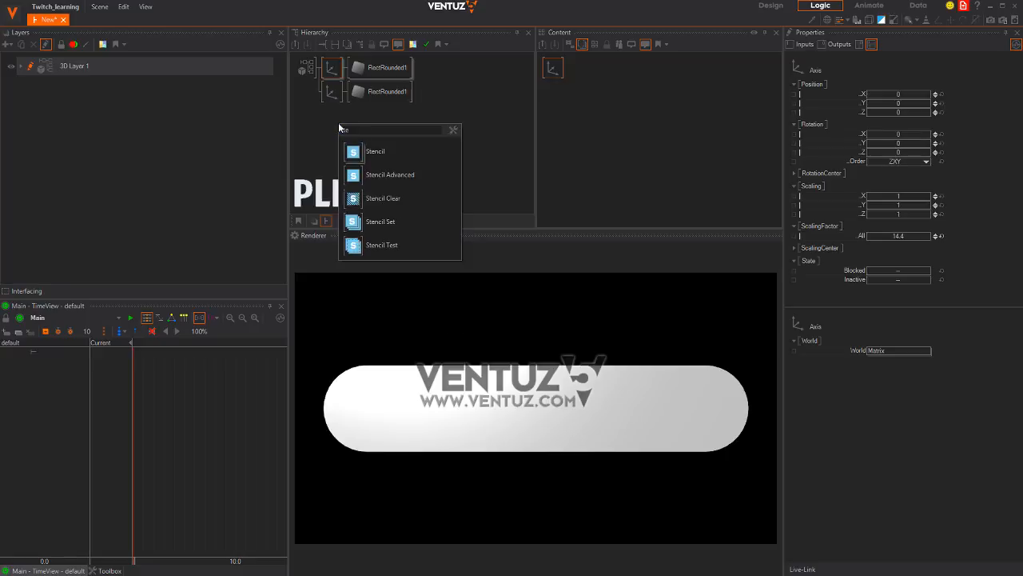
pyautogui.click(352, 225)
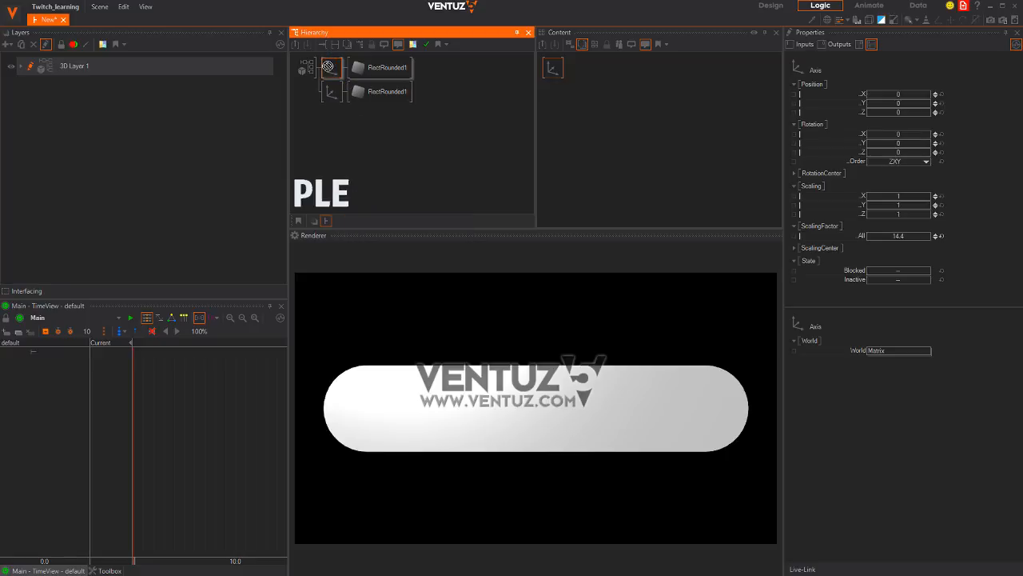
pyautogui.click(337, 73)
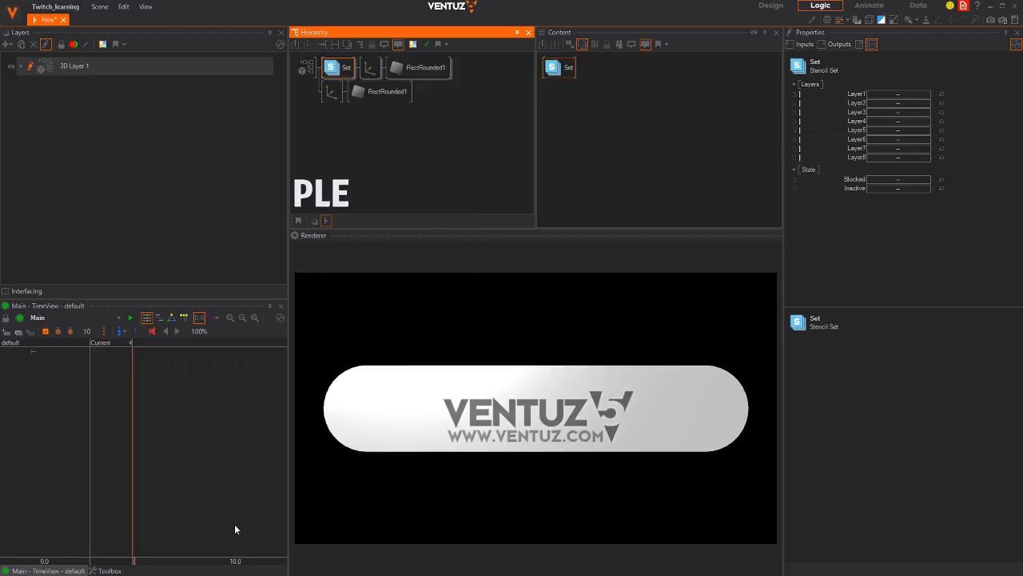
# Insert a Stencil Test node before the second Axis
pyautogui.click(341, 159)
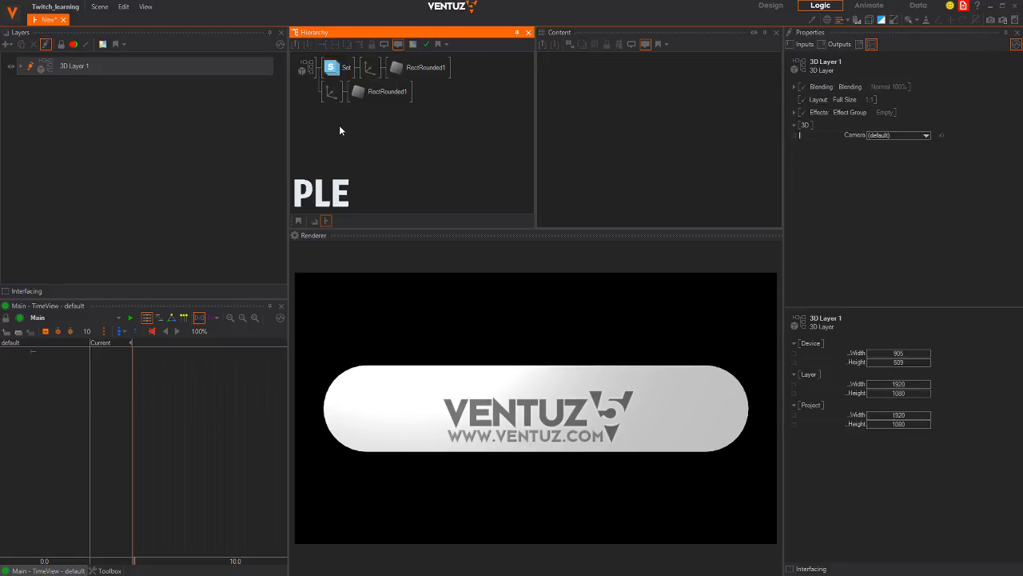
pyautogui.doubleClick(338, 127)
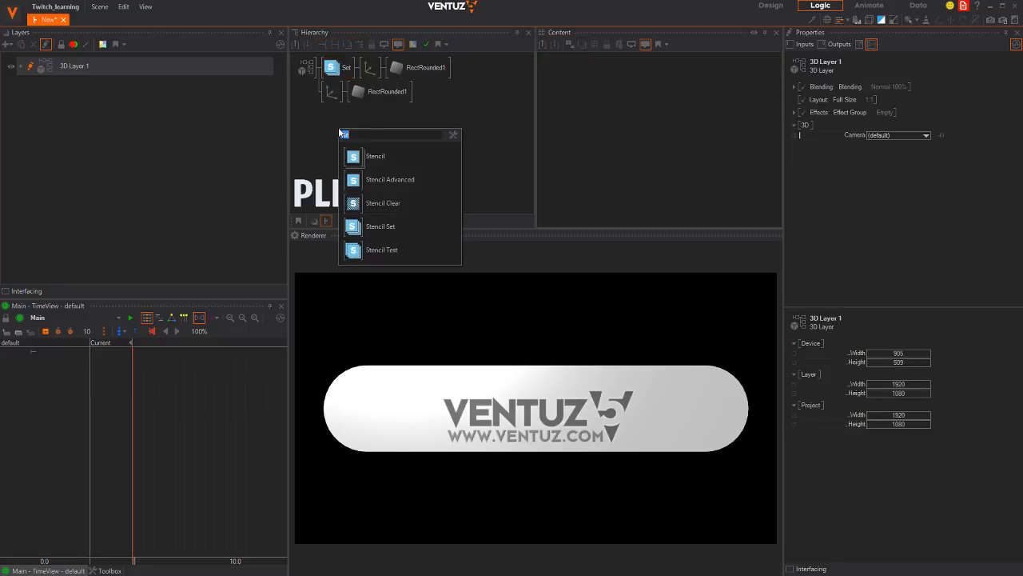
pyautogui.click(351, 248)
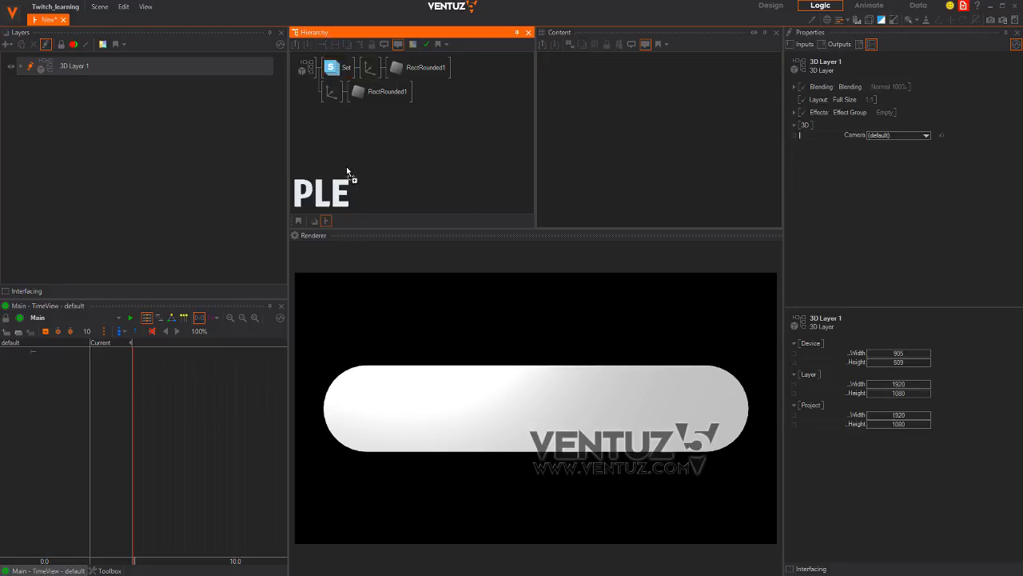
pyautogui.click(323, 92)
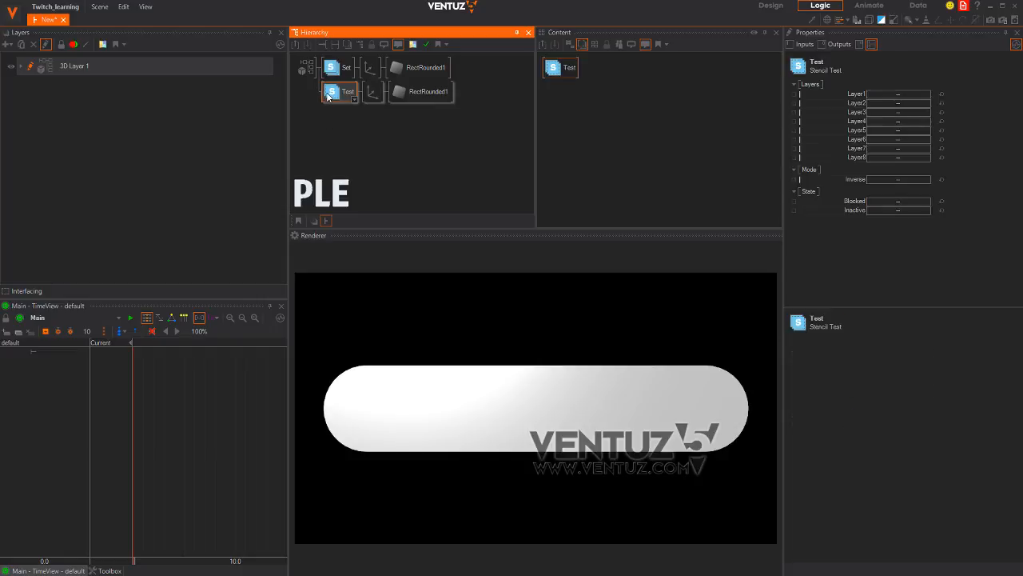
# Enable stencil Layer1 on both the Test and Set nodes
pyautogui.keyDown('ctrl'); pyautogui.click(336, 70); pyautogui.keyUp('ctrl')
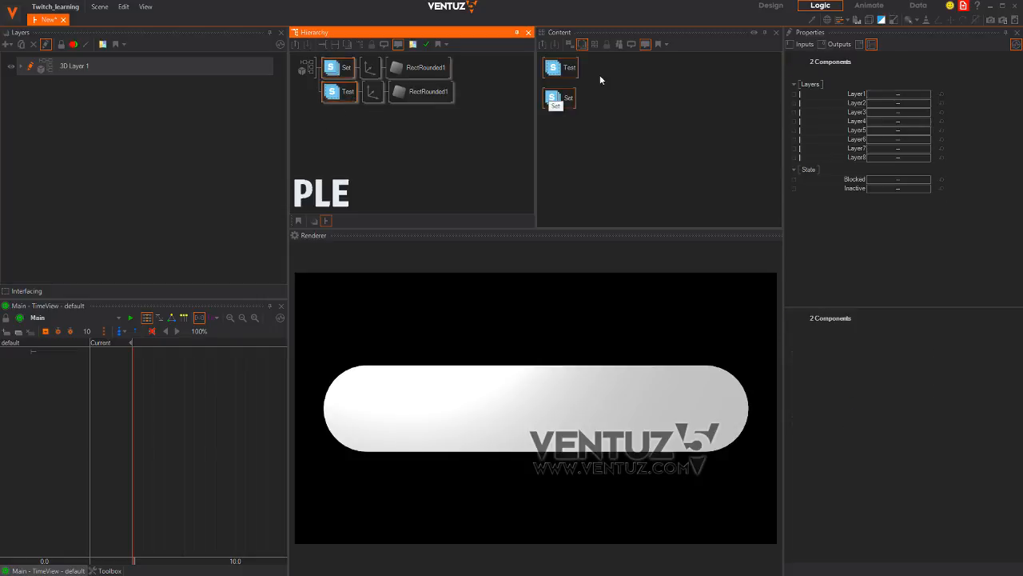
pyautogui.click(600, 76)
pyautogui.click(566, 74)
pyautogui.click(911, 94)
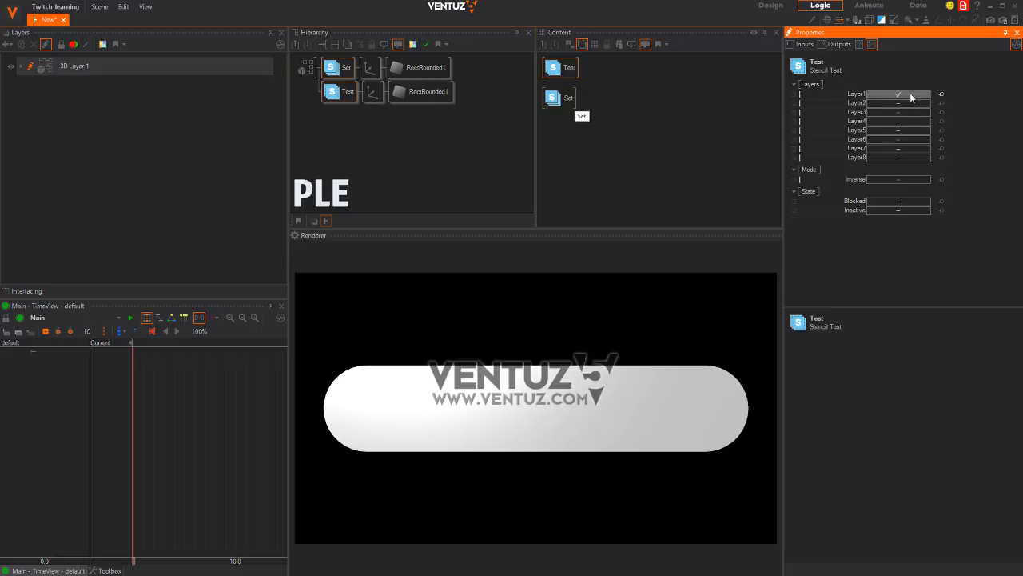
pyautogui.moveTo(567, 99); pyautogui.dragTo(574, 99)
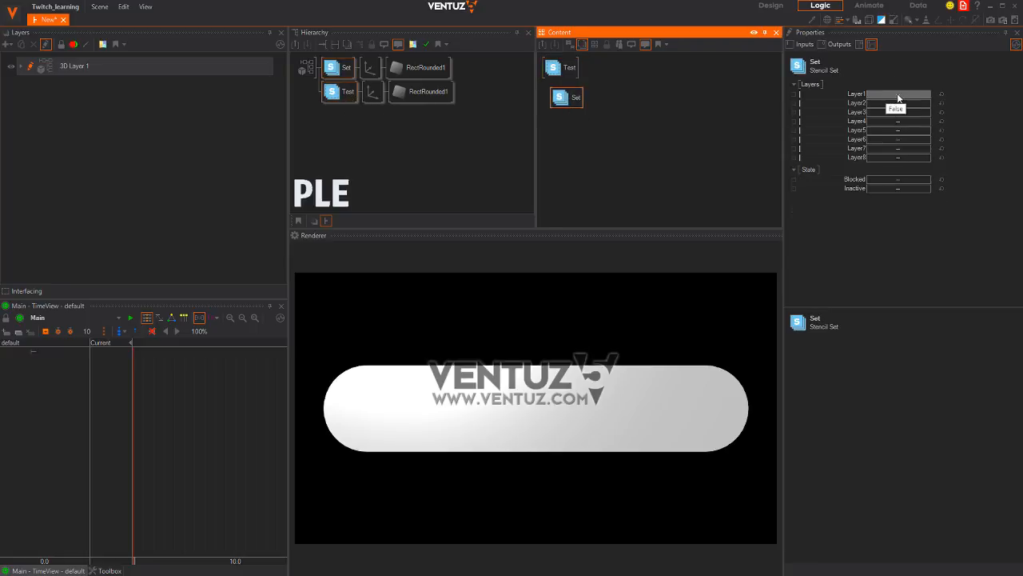
pyautogui.click(898, 95)
pyautogui.click(625, 115)
# Move the Set branch below Test and reset Set's Axis scaling factor to 1
pyautogui.click(374, 92)
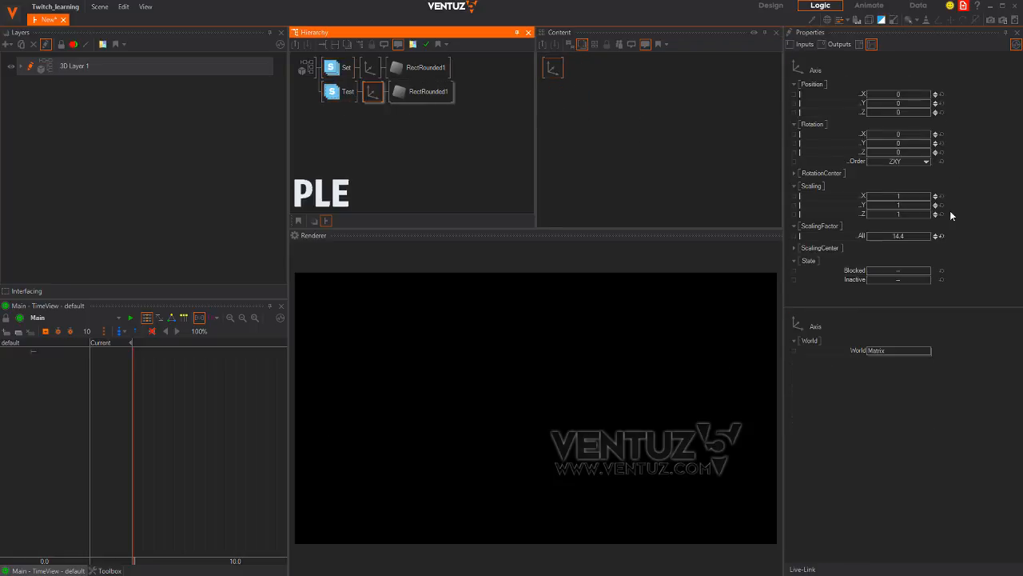
pyautogui.moveTo(909, 235); pyautogui.dragTo(898, 236)
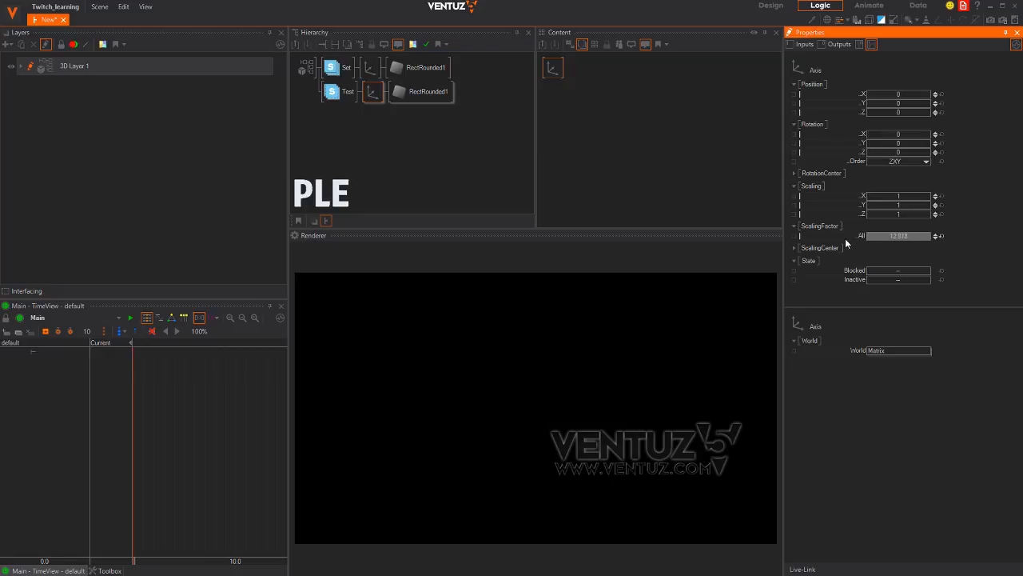
pyautogui.click(334, 91)
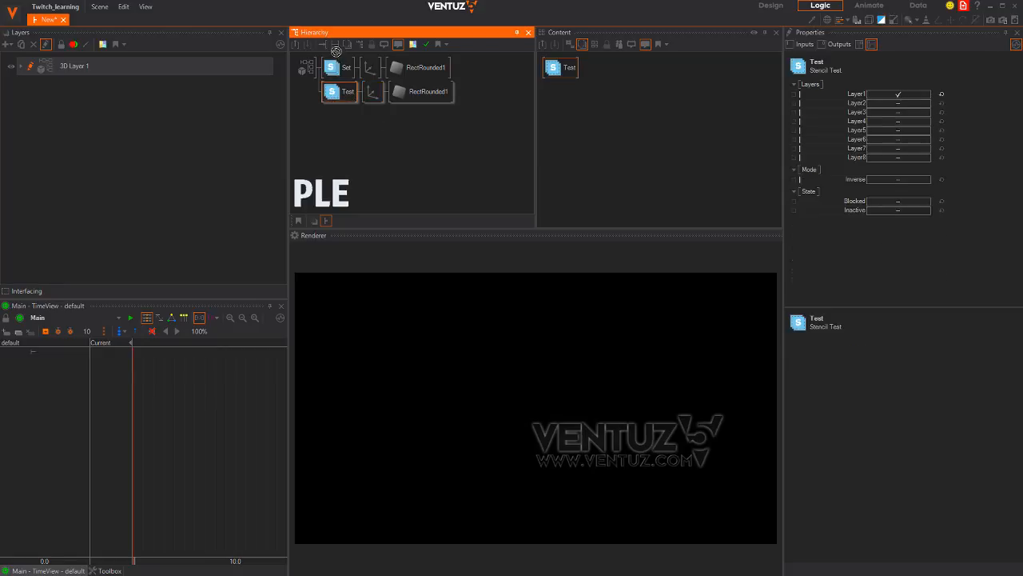
pyautogui.moveTo(335, 64); pyautogui.dragTo(364, 93)
pyautogui.click(366, 93)
pyautogui.moveTo(917, 239); pyautogui.dragTo(817, 248)
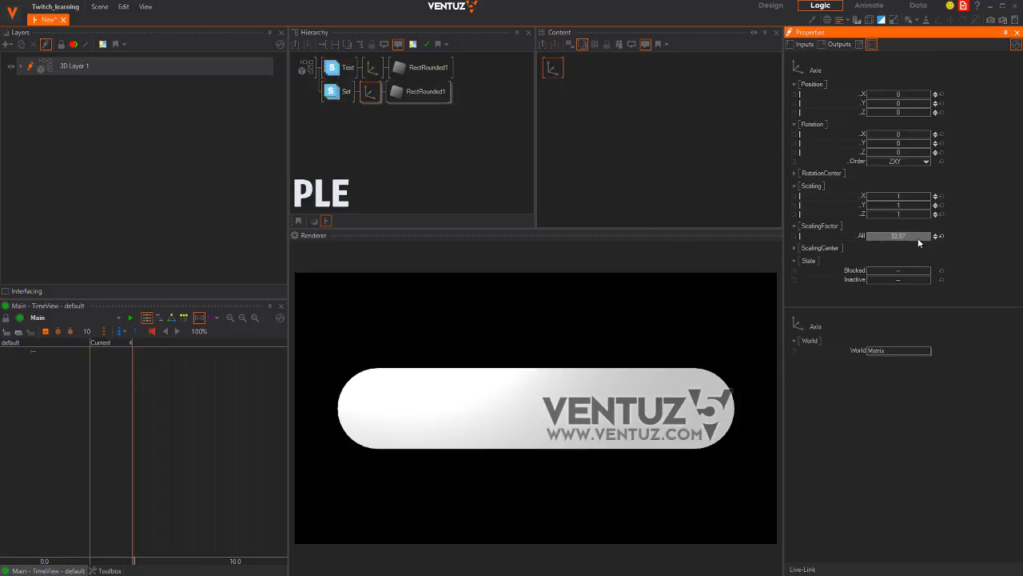
pyautogui.click(942, 236)
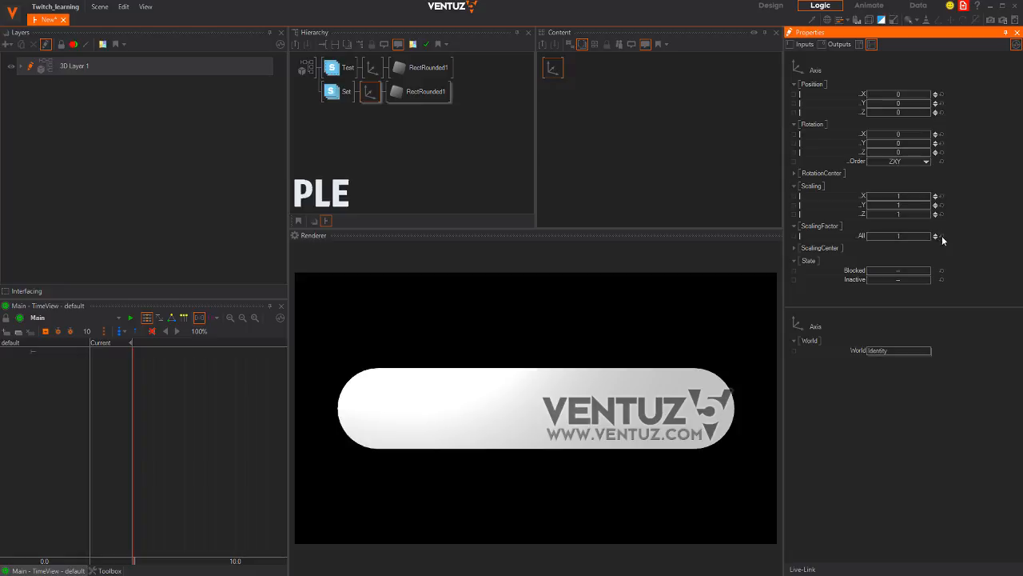
# Turn on Inverse for the Test stencil and show bounding boxes in the renderer
pyautogui.click(345, 69)
pyautogui.click(336, 71)
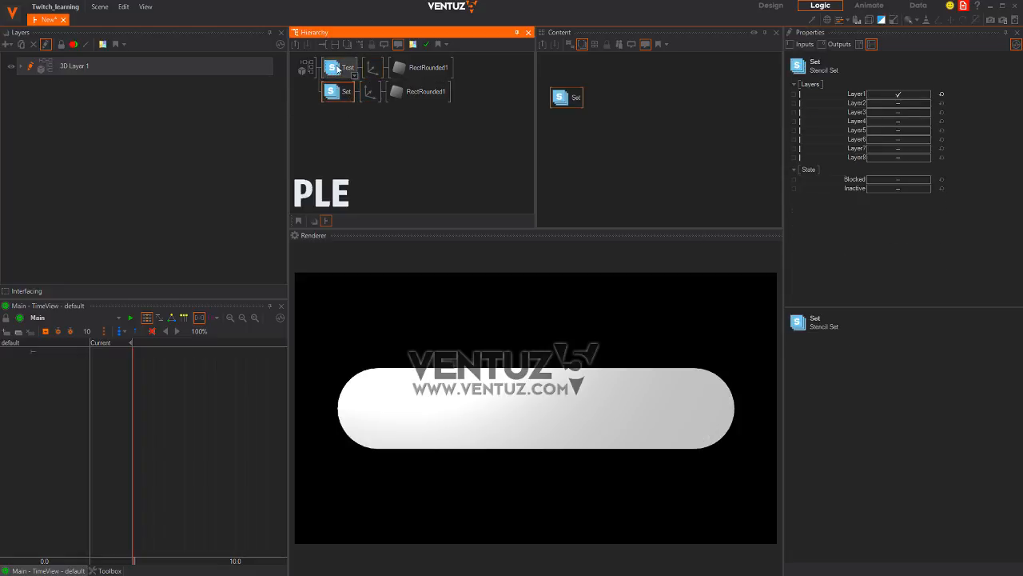
pyautogui.click(913, 179)
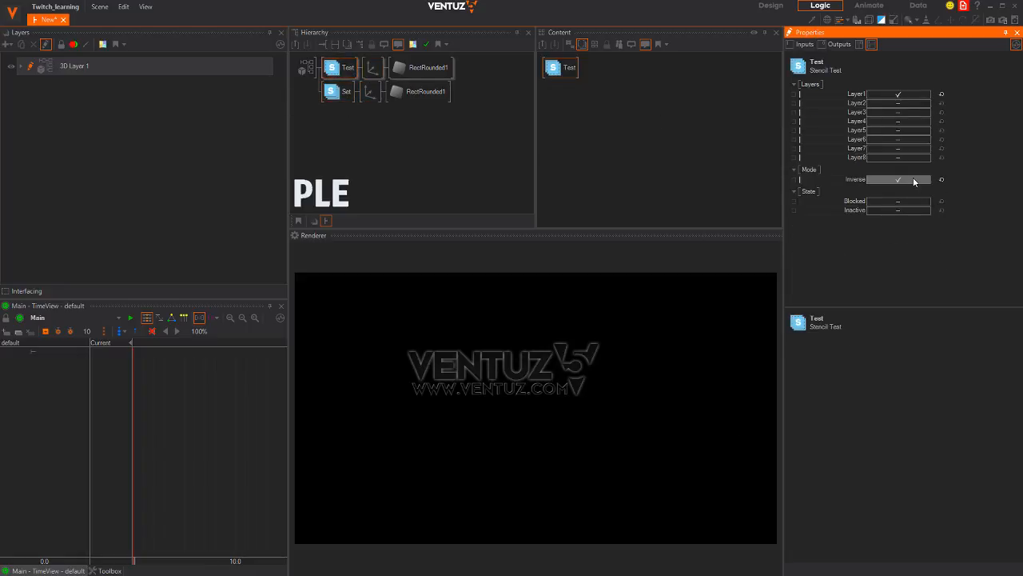
pyautogui.click(370, 91)
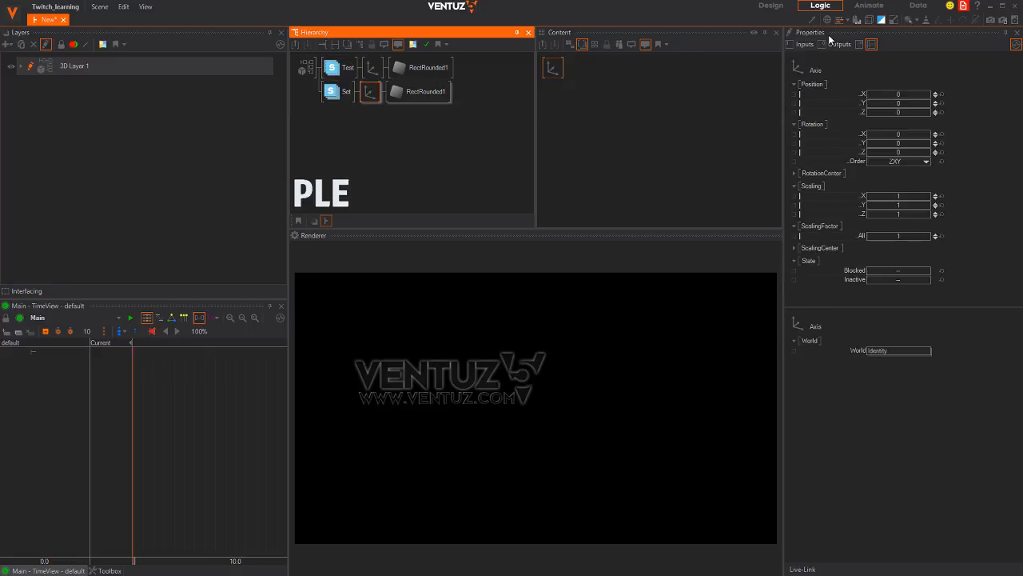
pyautogui.click(869, 20)
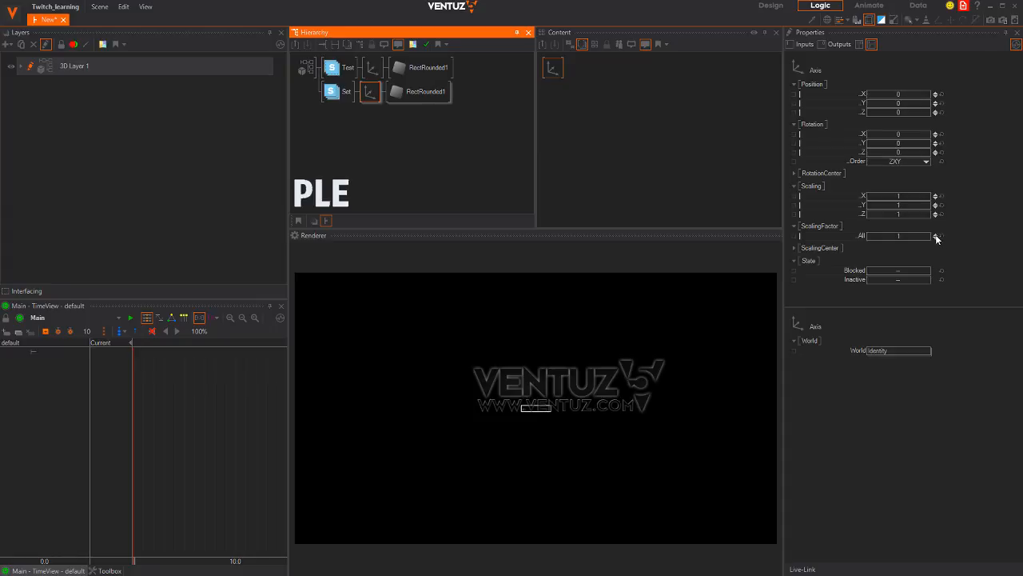
# Rescale the rectangles under both stencils, bringing both axes to scaling 13
pyautogui.moveTo(937, 237)
pyautogui.mouseDown()
pyautogui.moveTo(983, 228)
pyautogui.moveTo(938, 228)
pyautogui.moveTo(946, 232)
pyautogui.mouseUp()
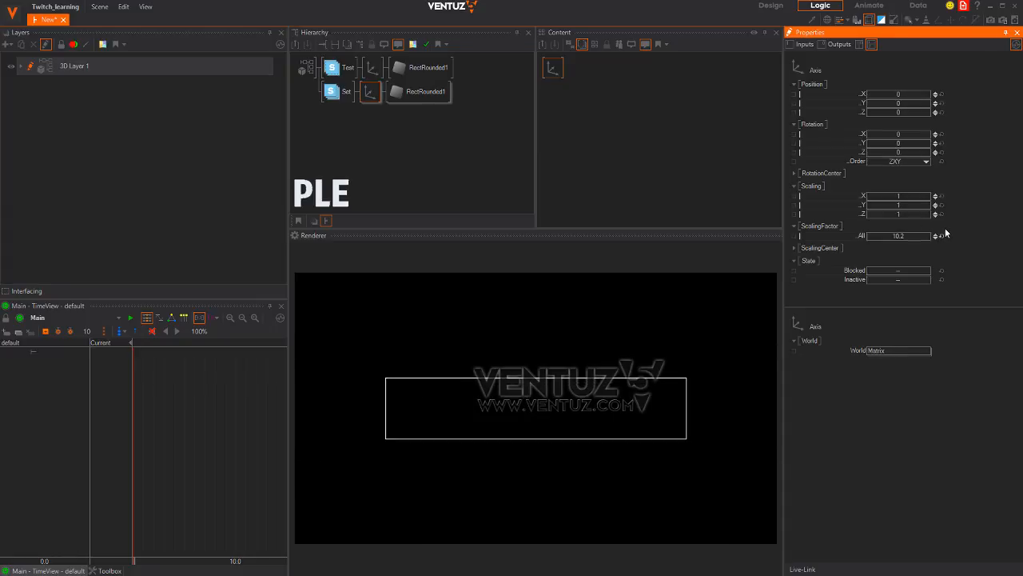
pyautogui.keyDown('ctrl'); pyautogui.click(384, 72); pyautogui.keyUp('ctrl')
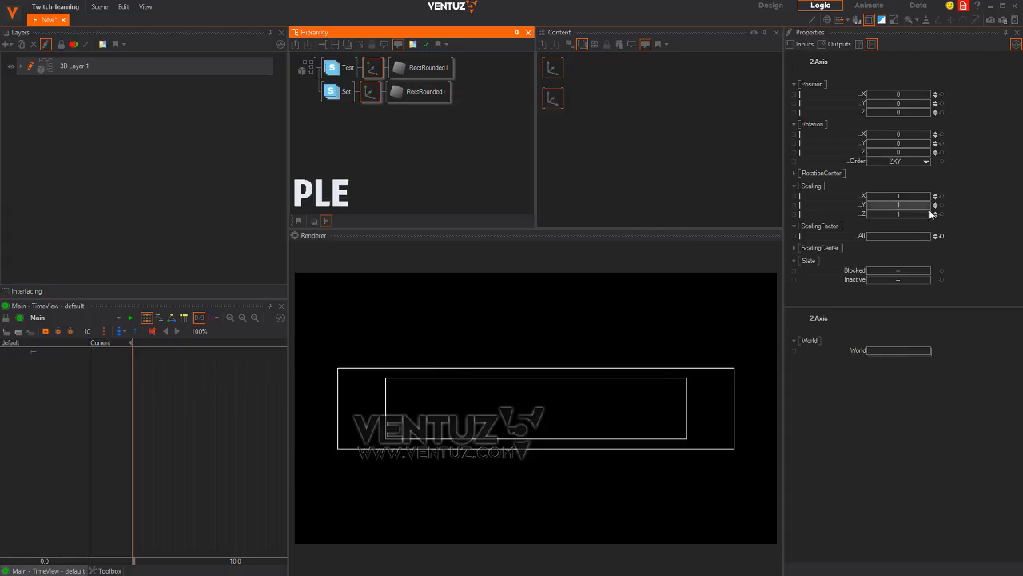
pyautogui.moveTo(944, 236)
pyautogui.mouseDown()
pyautogui.moveTo(907, 235)
pyautogui.moveTo(950, 232)
pyautogui.mouseUp()
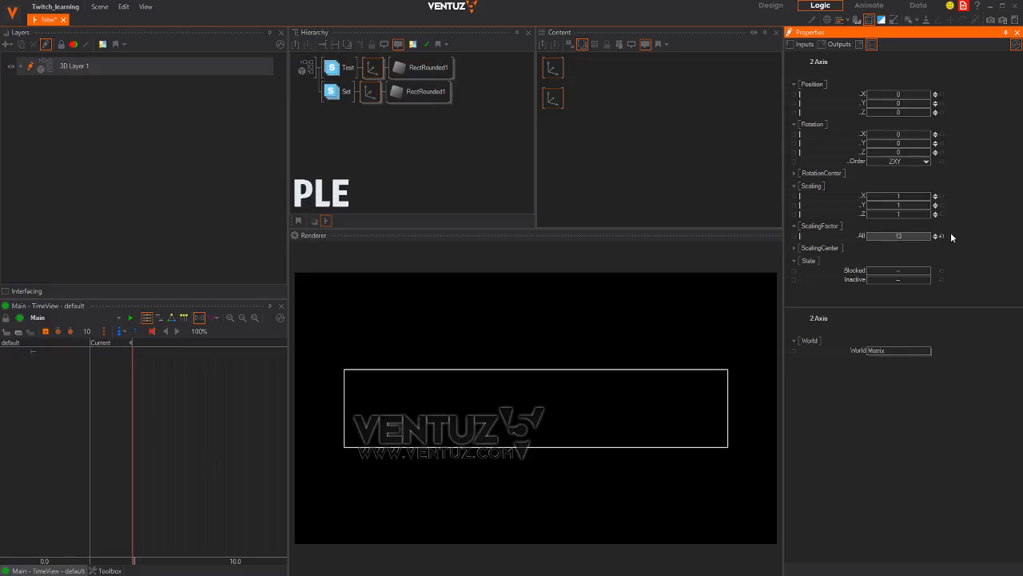
pyautogui.click(336, 136)
pyautogui.click(370, 91)
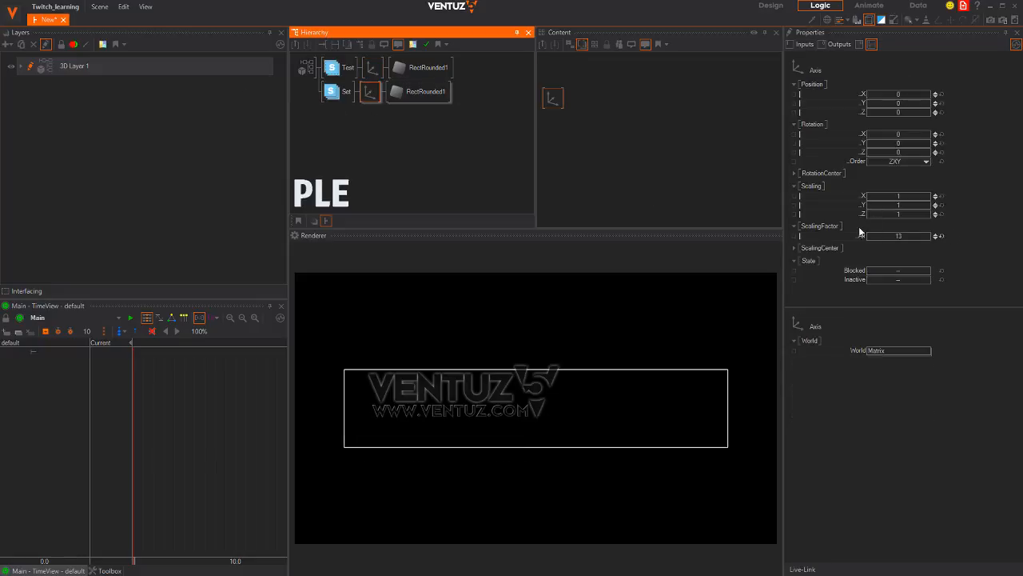
pyautogui.moveTo(907, 236); pyautogui.dragTo(831, 224)
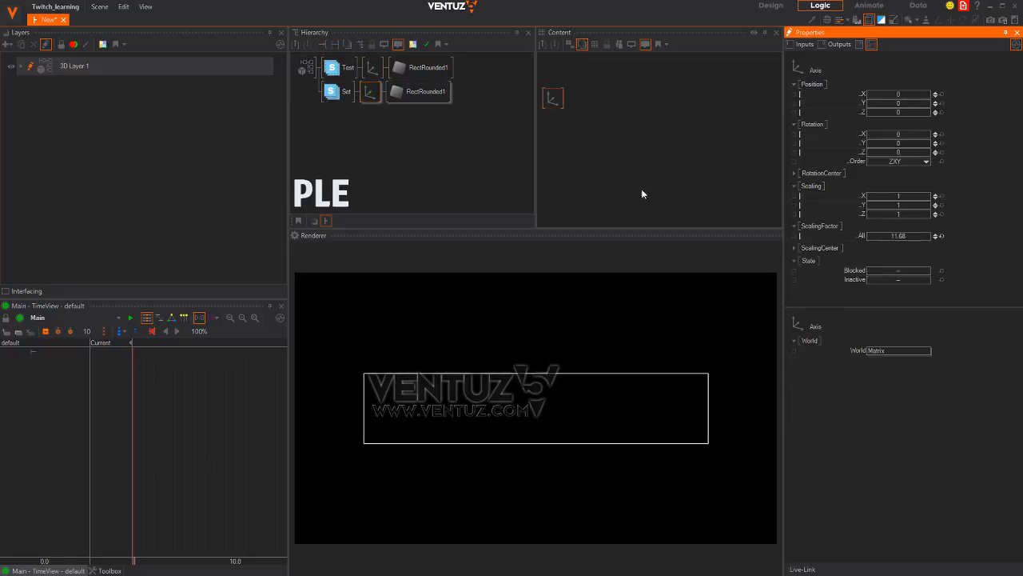
# Move the Set branch back above Test and shrink the rectangle under Test
pyautogui.click(336, 91)
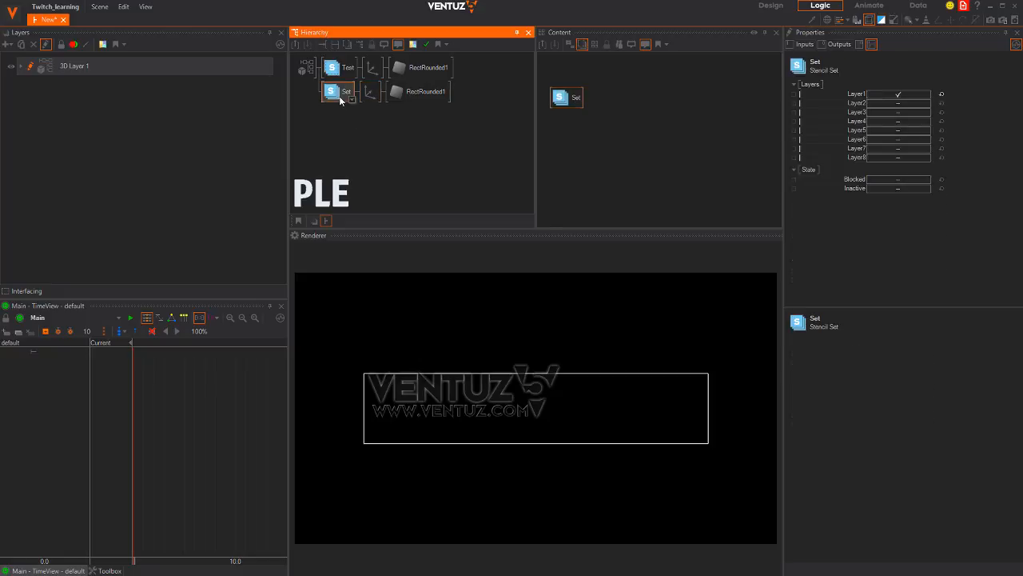
pyautogui.moveTo(340, 67); pyautogui.dragTo(335, 104)
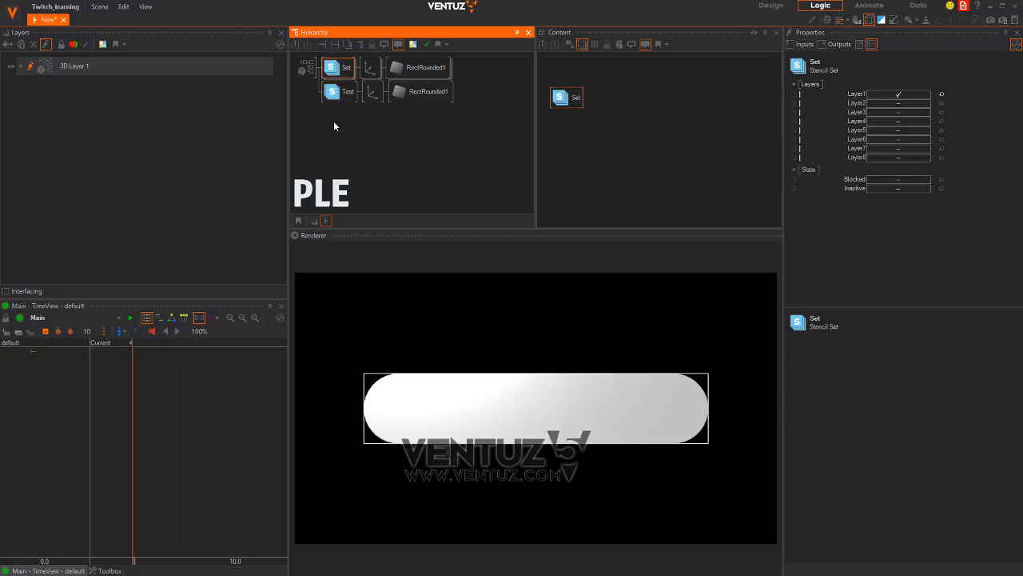
pyautogui.click(372, 92)
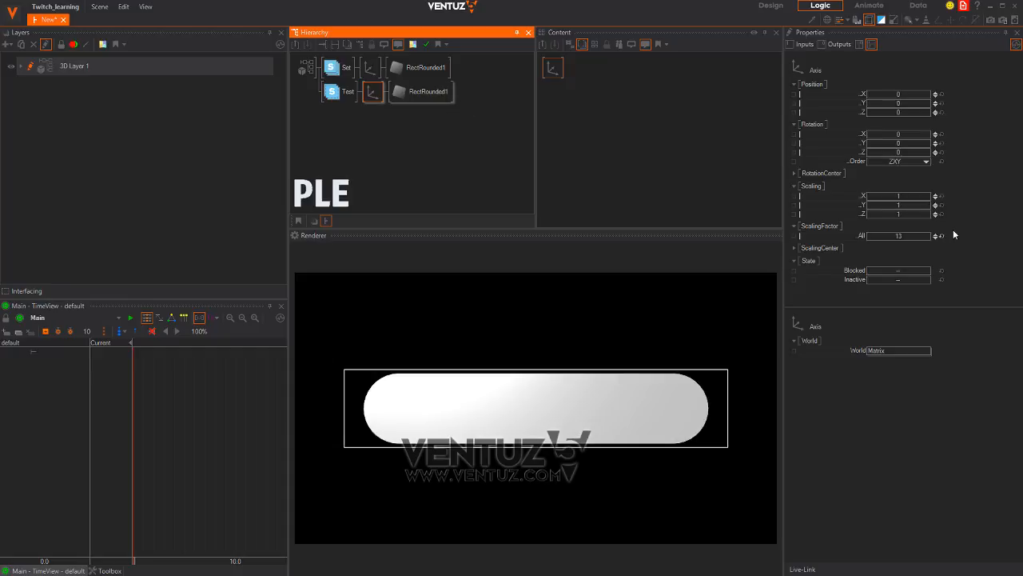
pyautogui.moveTo(914, 234); pyautogui.dragTo(977, 235)
# Replace the Test row's axis with a copy of Set's axis and rounded rectangle
pyautogui.click(370, 70)
pyautogui.click(363, 125)
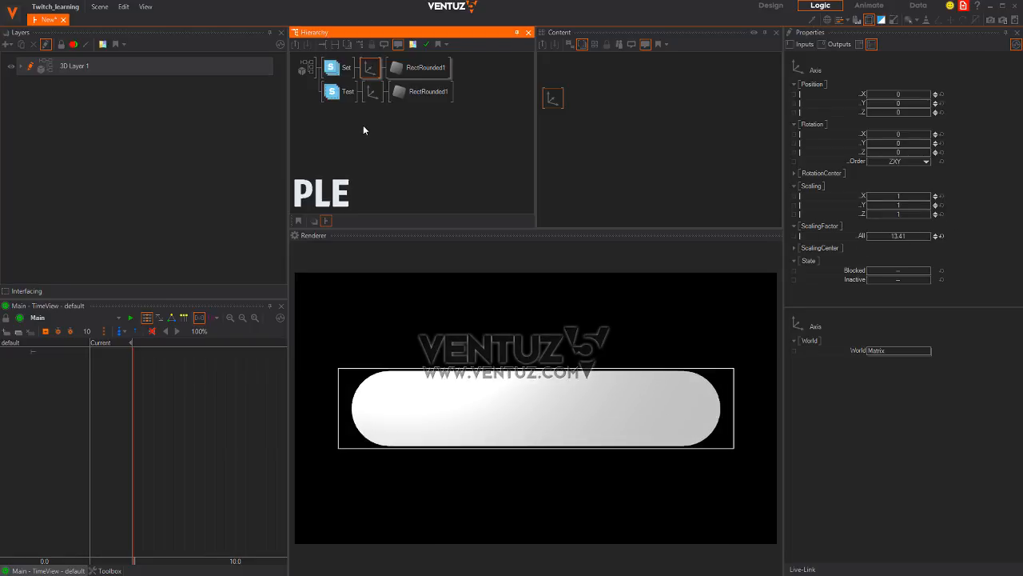
pyautogui.click(371, 93)
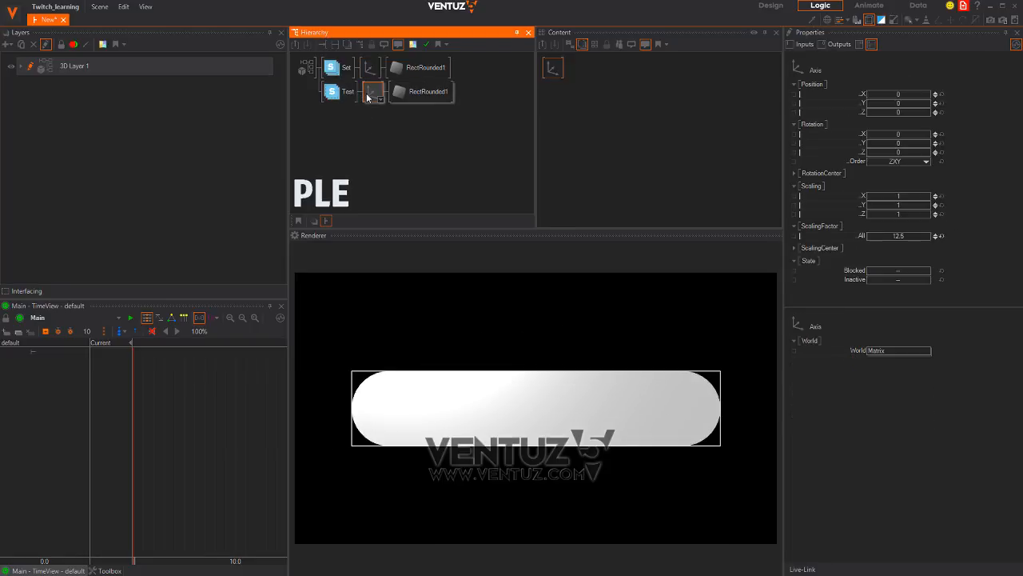
pyautogui.press('Delete')
pyautogui.click(369, 70)
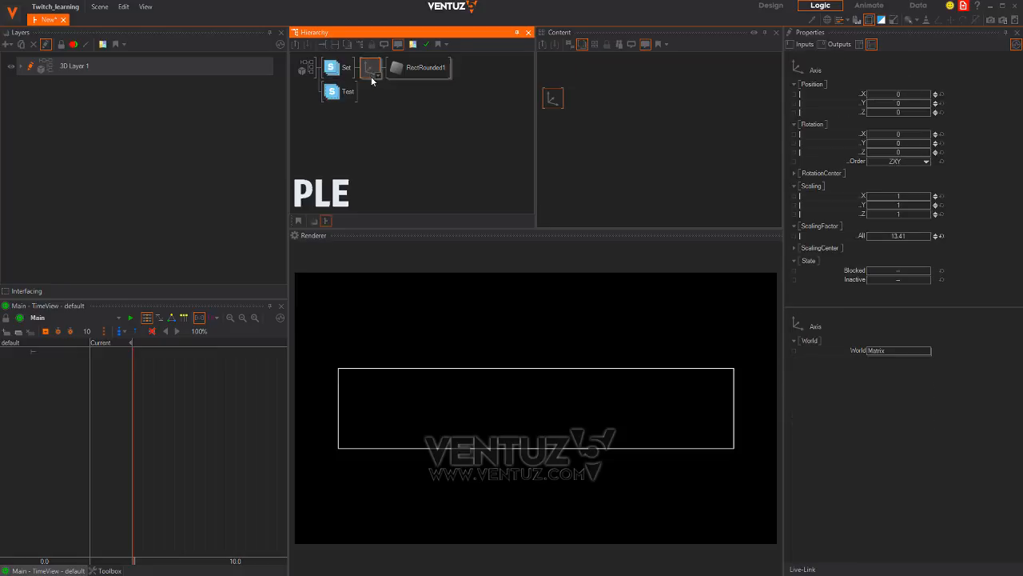
pyautogui.click(352, 75)
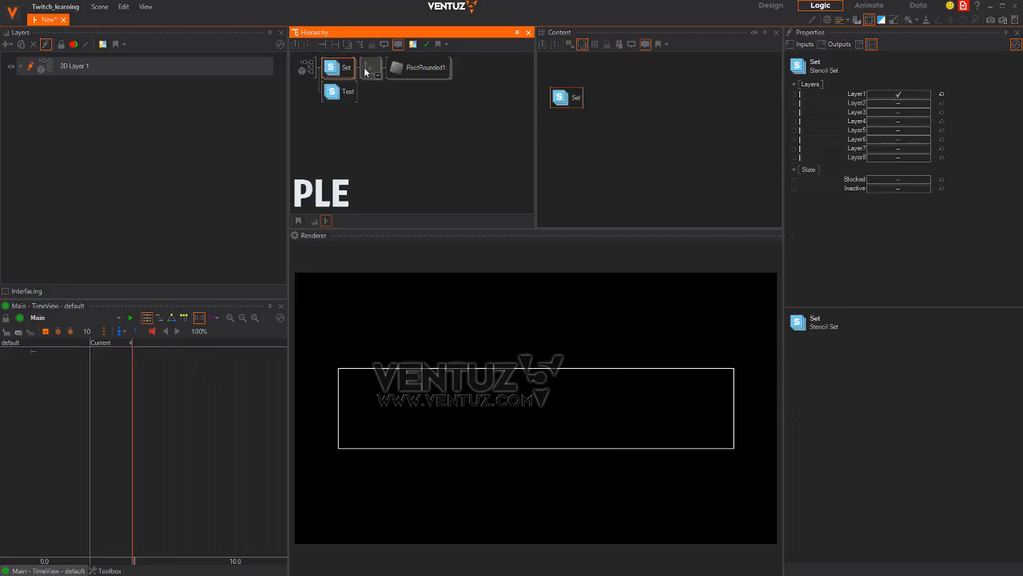
pyautogui.click(372, 72)
pyautogui.keyDown('ctrl'); pyautogui.moveTo(372, 69); pyautogui.dragTo(354, 109); pyautogui.keyUp('ctrl')
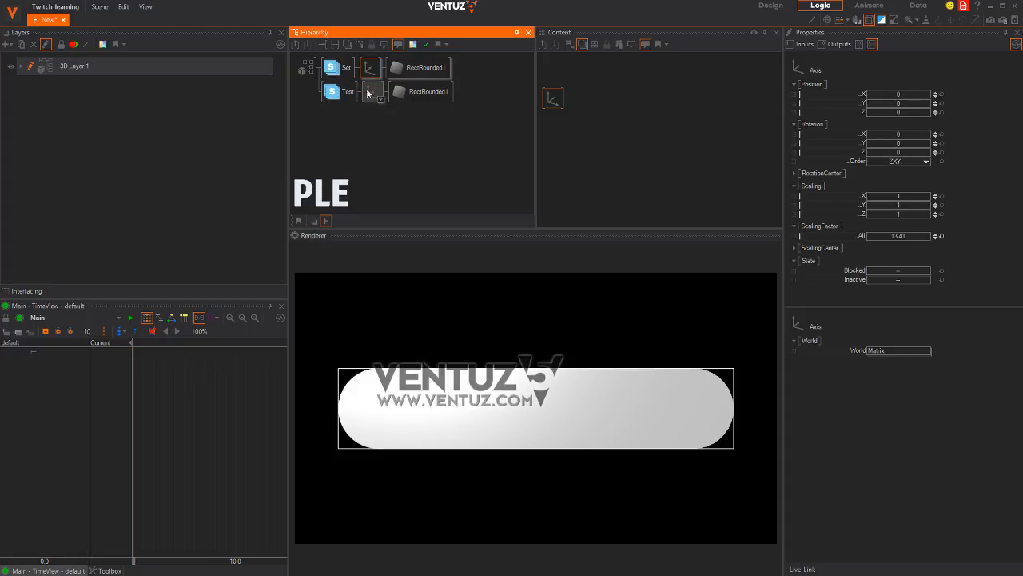
# Place Test above Set in the stack and turn off its Inverse option
pyautogui.click(350, 97)
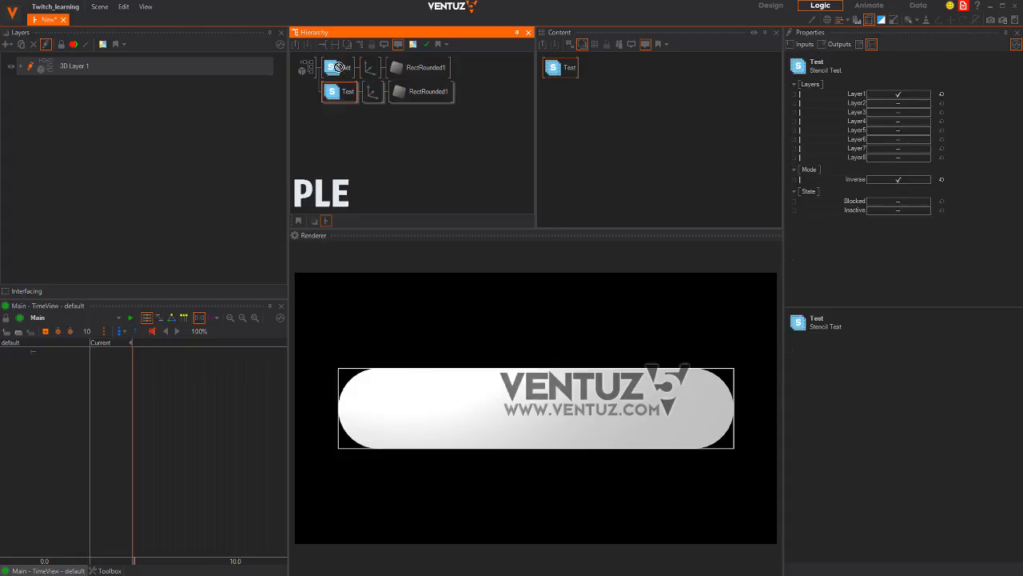
pyautogui.moveTo(340, 64); pyautogui.dragTo(339, 69)
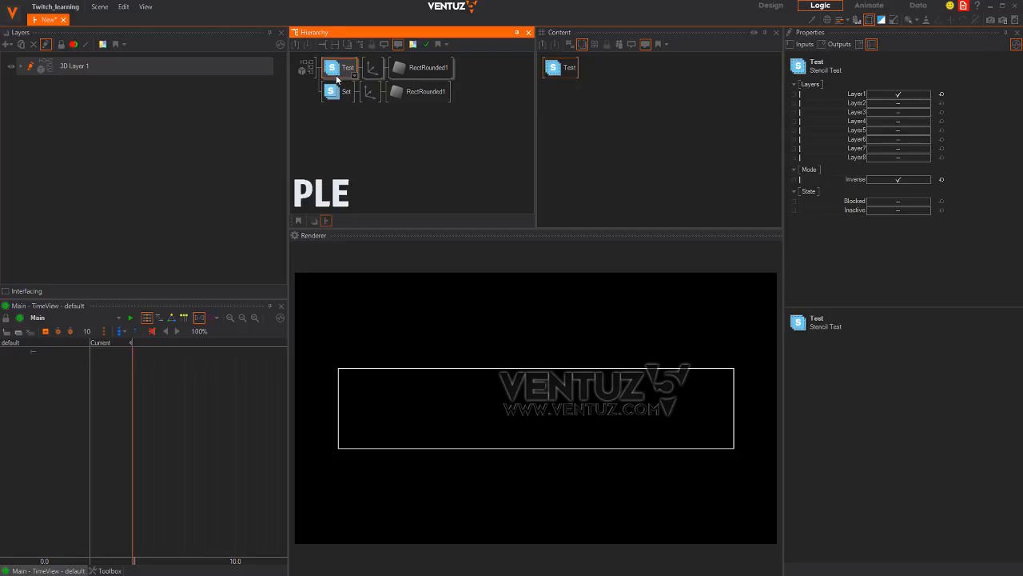
pyautogui.moveTo(336, 106); pyautogui.dragTo(338, 108)
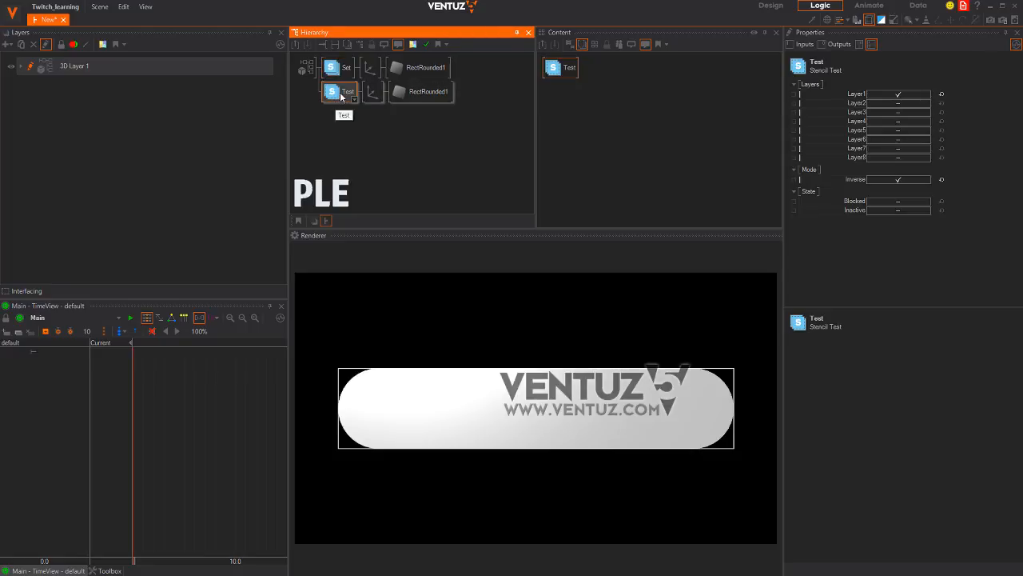
pyautogui.click(882, 179)
pyautogui.click(373, 90)
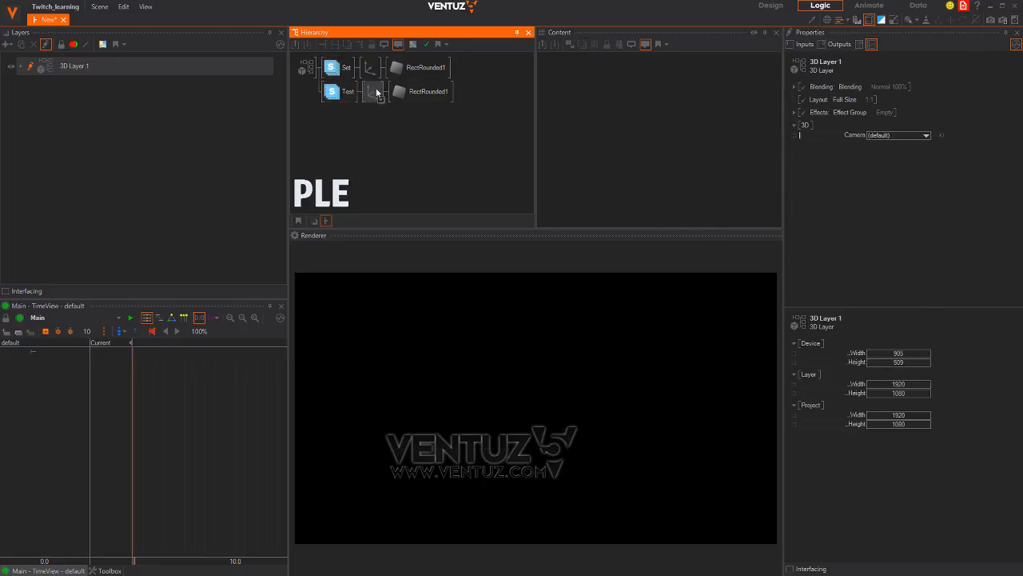
pyautogui.click(338, 96)
pyautogui.moveTo(337, 64); pyautogui.dragTo(339, 66)
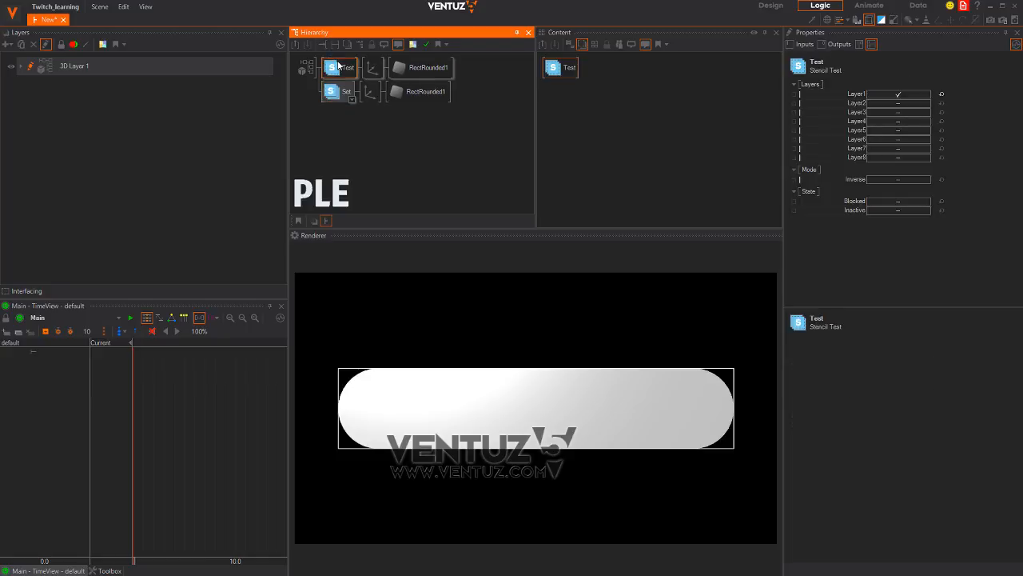
pyautogui.click(372, 67)
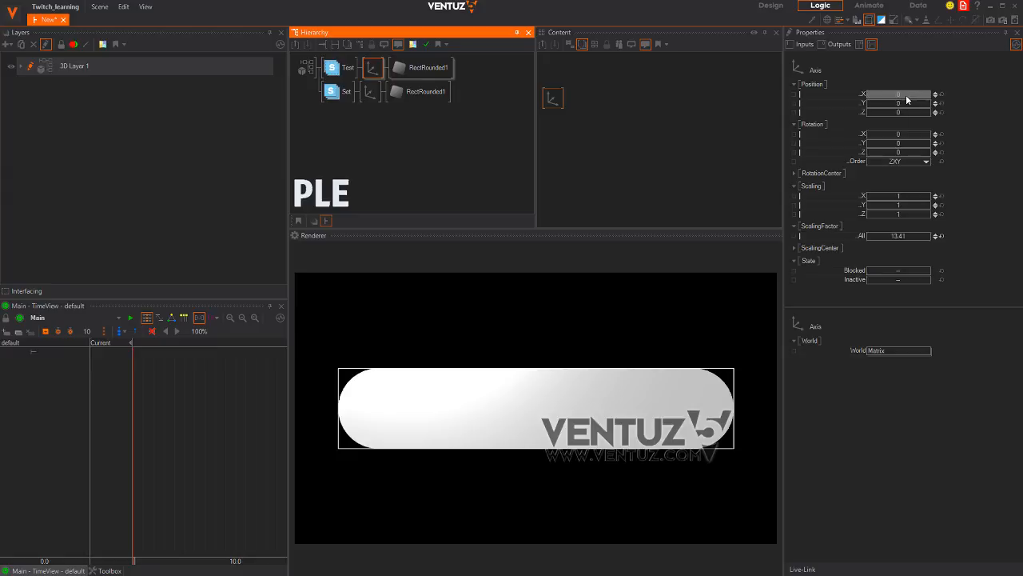
# Move the Set stencil row back above Test in the hierarchy
pyautogui.moveTo(907, 99); pyautogui.dragTo(978, 96)
pyautogui.click(942, 95)
pyautogui.click(369, 93)
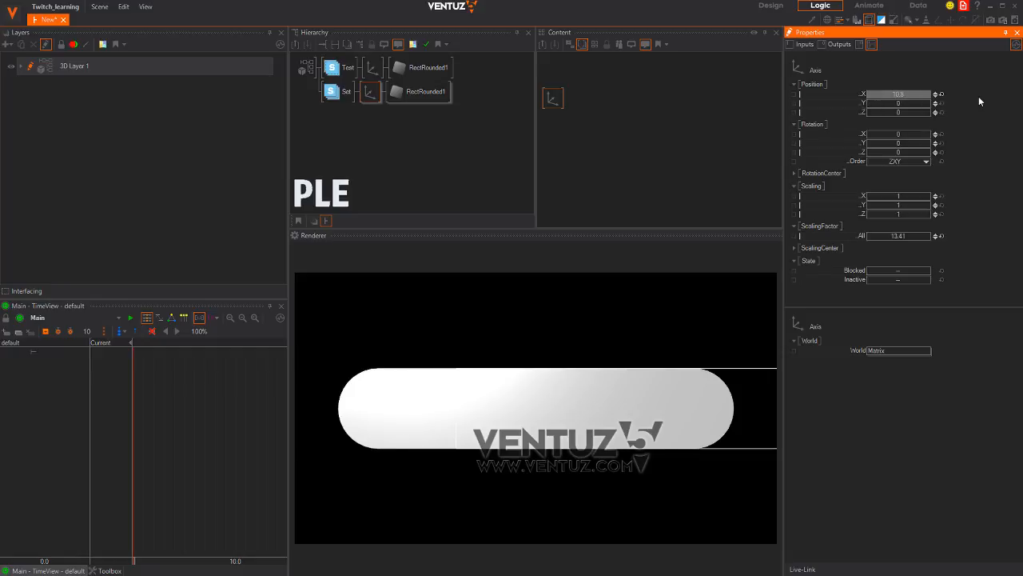
pyautogui.click(351, 97)
pyautogui.moveTo(351, 97); pyautogui.dragTo(347, 62)
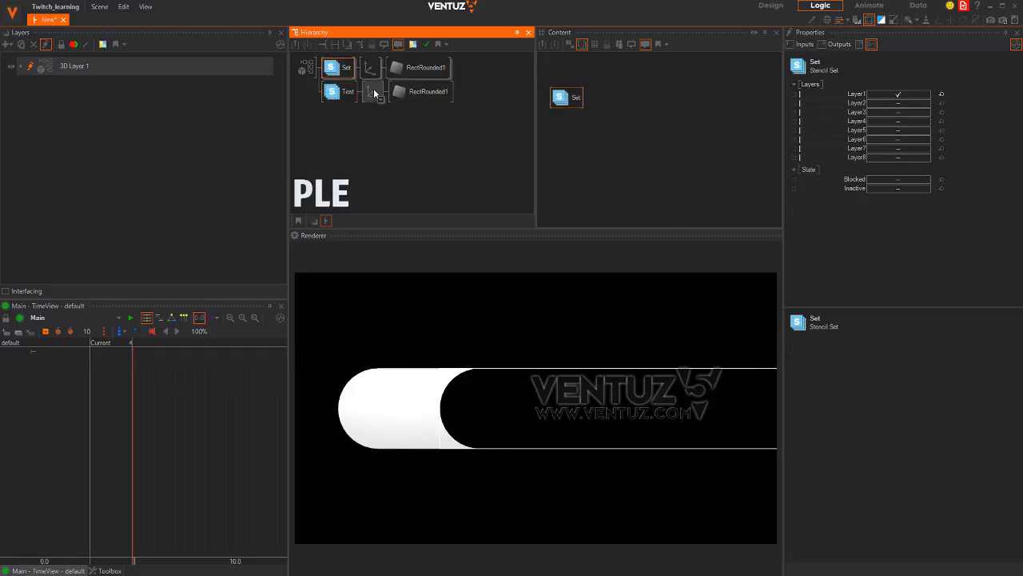
# Scale the inner rectangle's axis to 12.8 and bring its Position X near 0
pyautogui.click(372, 92)
pyautogui.click(370, 70)
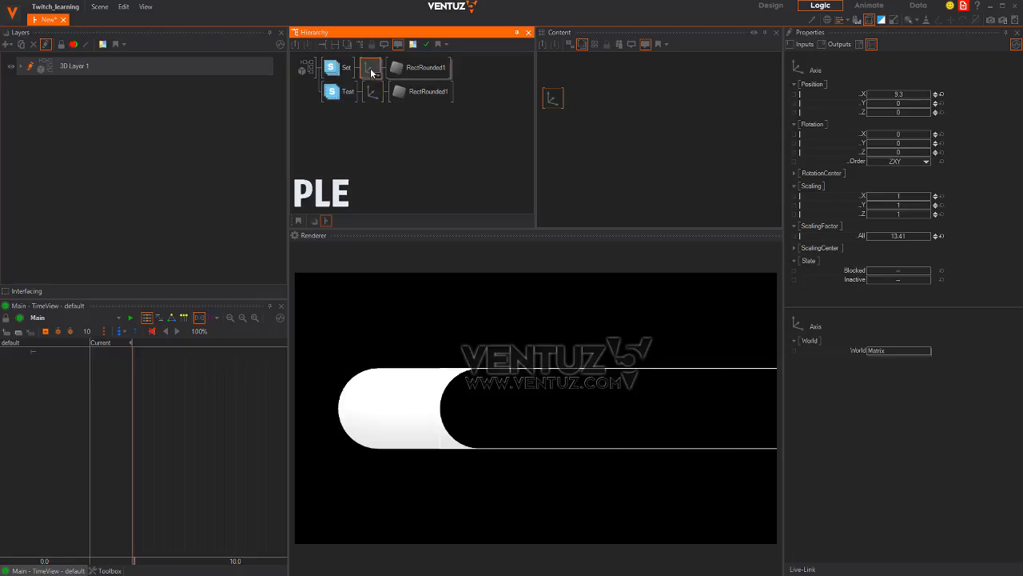
pyautogui.moveTo(911, 238); pyautogui.dragTo(889, 213)
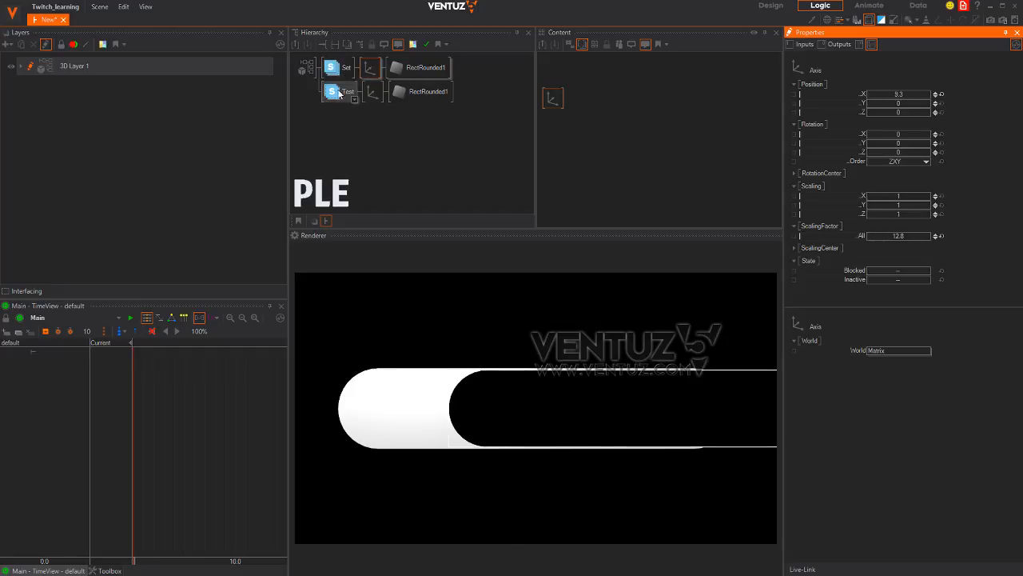
pyautogui.moveTo(911, 94)
pyautogui.mouseDown()
pyautogui.moveTo(893, 91)
pyautogui.moveTo(978, 97)
pyautogui.moveTo(896, 99)
pyautogui.mouseUp()
# Resize the cut-out rounded rectangle to 2.793 × 0.531 and shift its axis to X -0.023
pyautogui.click(417, 67)
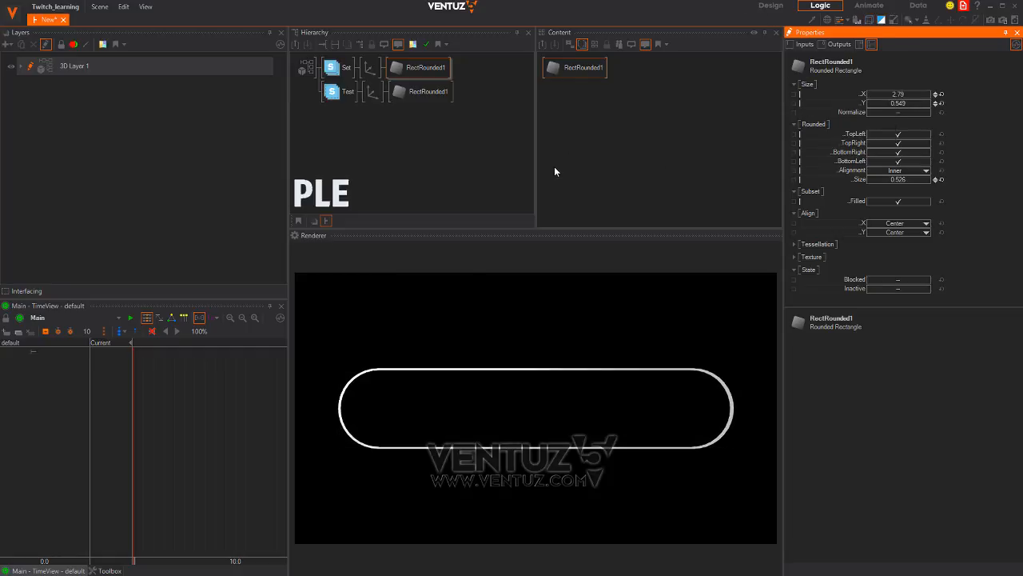
pyautogui.click(437, 76)
pyautogui.click(569, 68)
pyautogui.moveTo(896, 96); pyautogui.dragTo(905, 97)
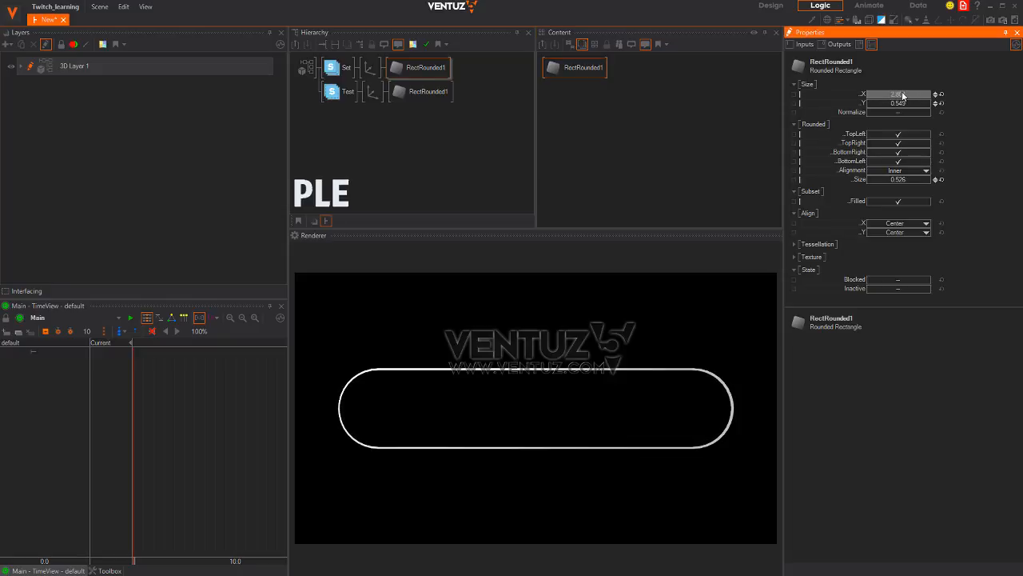
pyautogui.moveTo(905, 103); pyautogui.dragTo(901, 103)
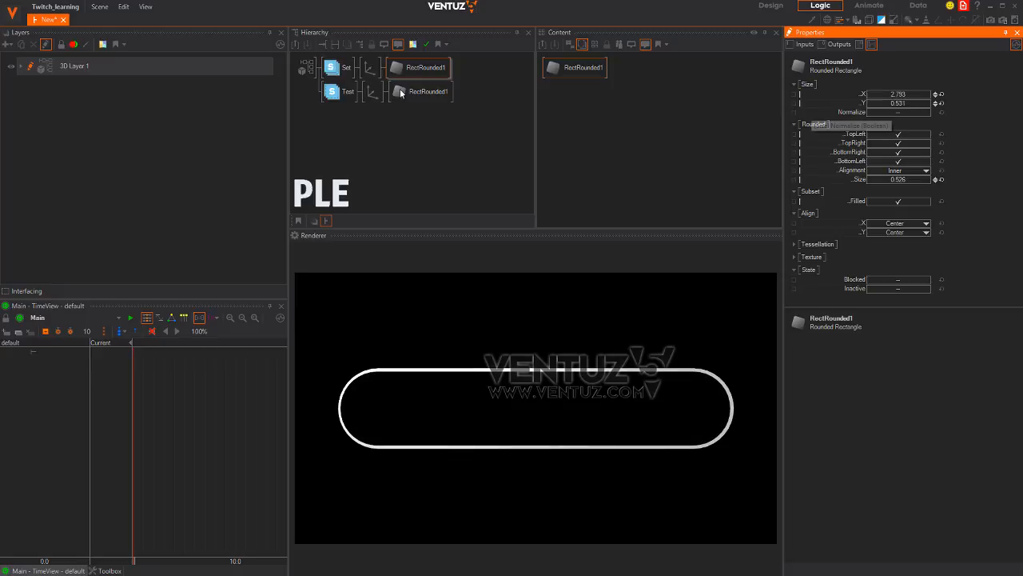
pyautogui.click(370, 68)
pyautogui.moveTo(901, 99); pyautogui.dragTo(912, 97)
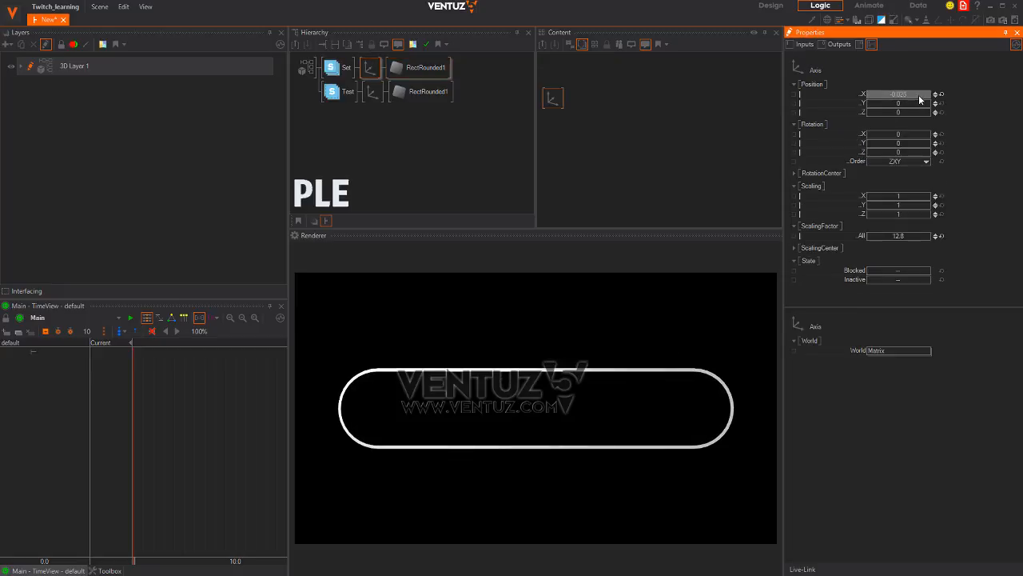
# Insert a Group node above the Set and Test branches and name it BUTTON
pyautogui.click(386, 147)
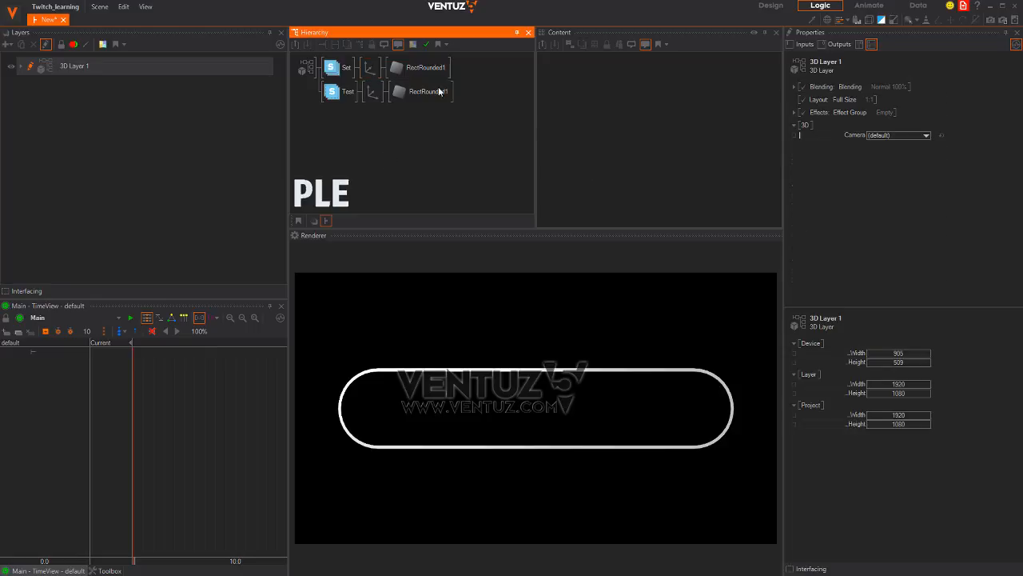
pyautogui.doubleClick(328, 125)
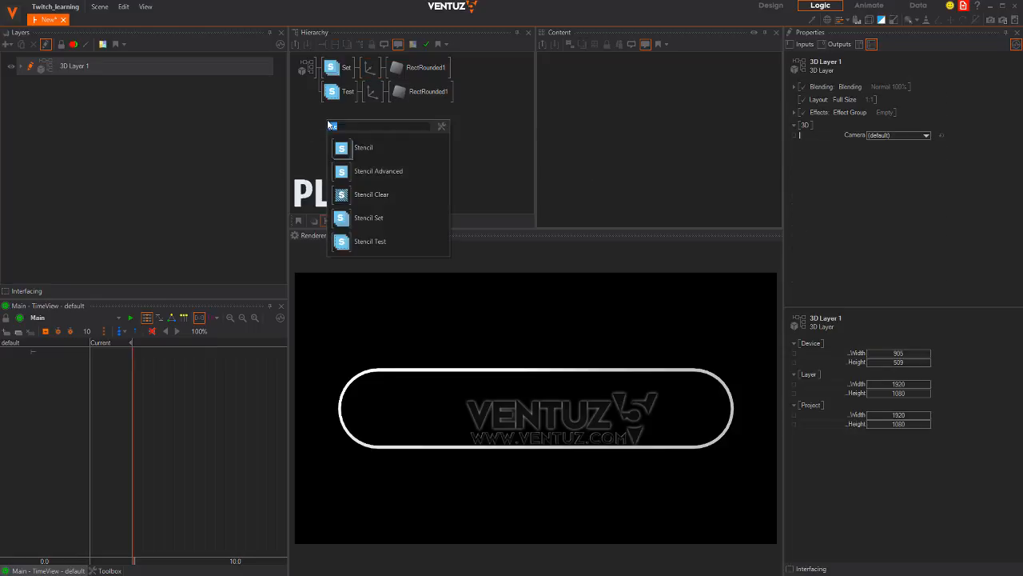
pyautogui.write('gro')
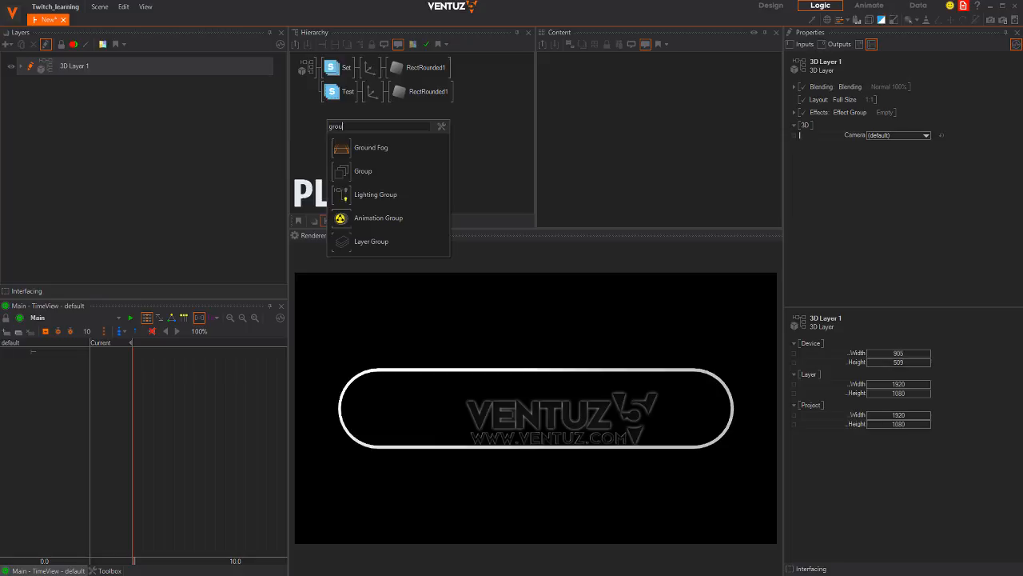
pyautogui.write('u')
pyautogui.click(363, 171)
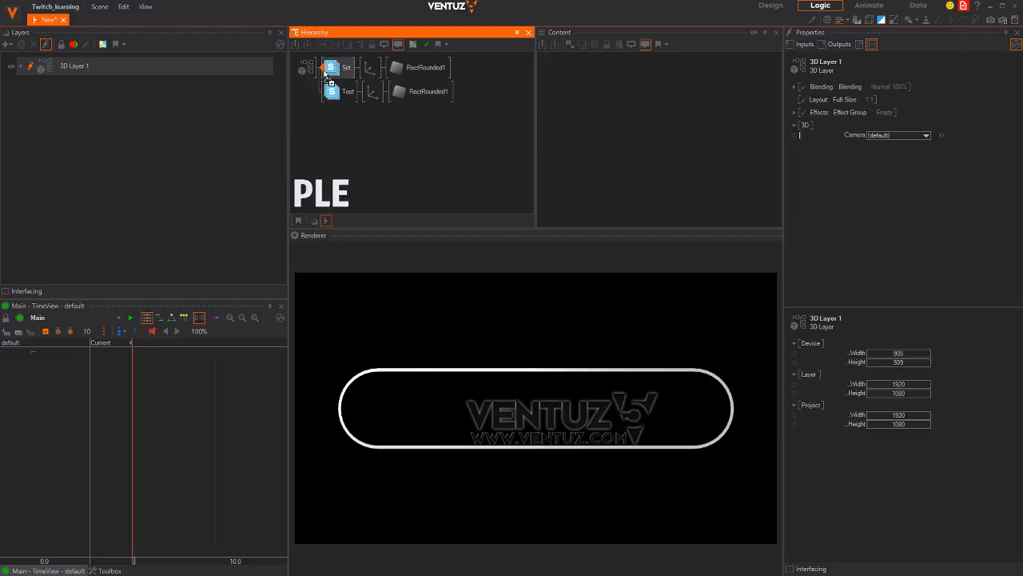
pyautogui.click(323, 73)
pyautogui.click(325, 72)
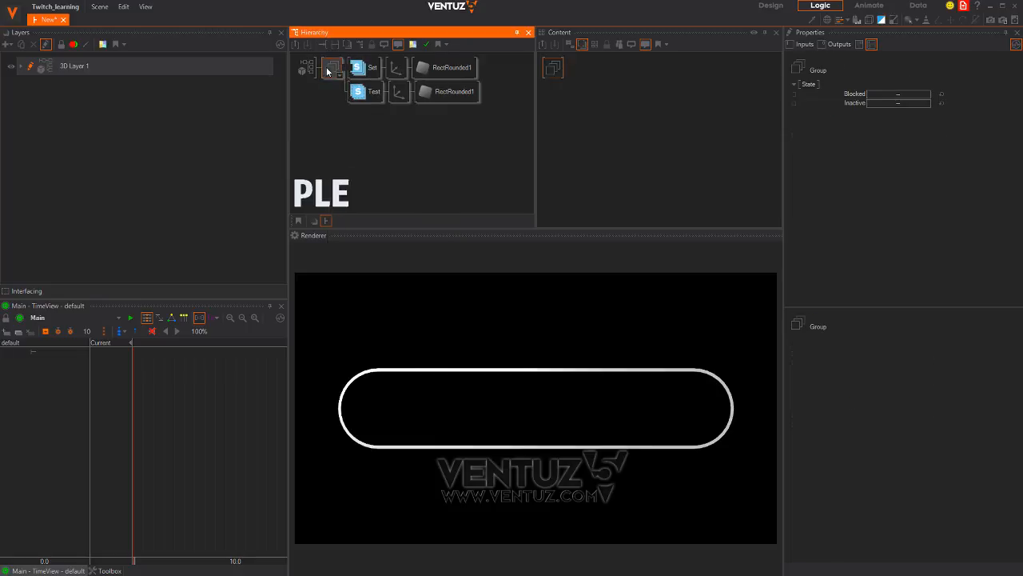
pyautogui.press('Return')
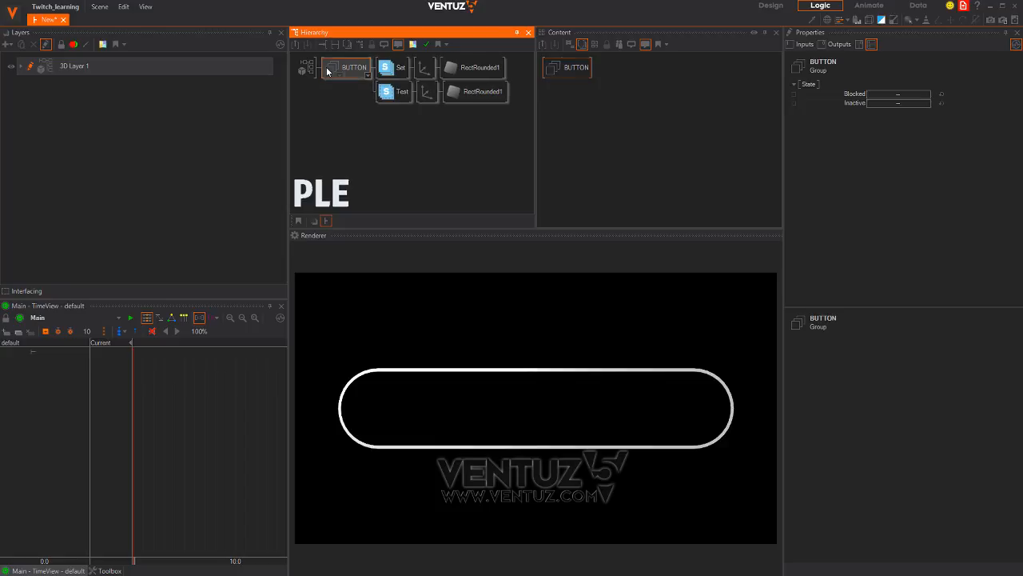
pyautogui.hotkey('alt', 'Tab')
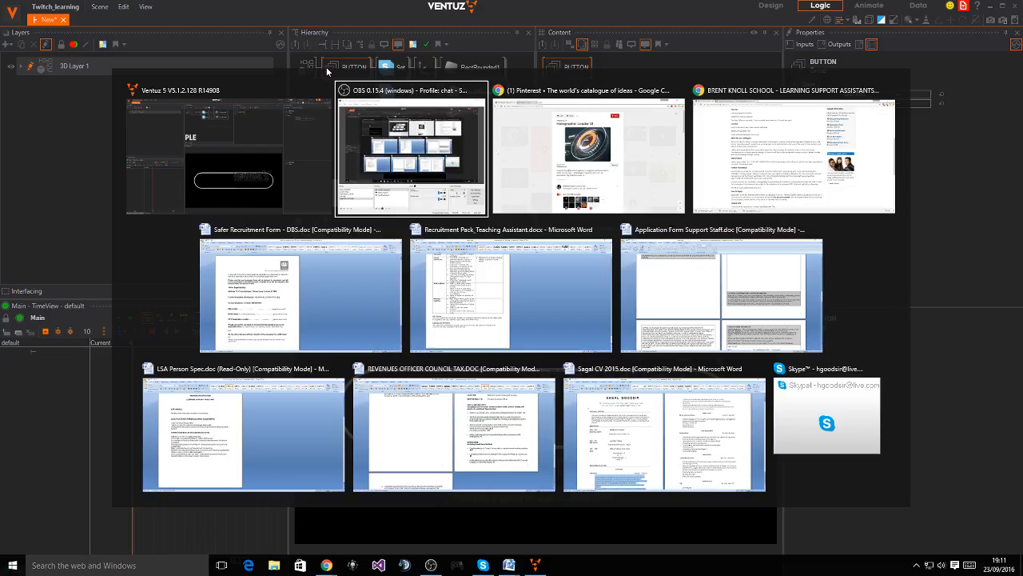
pyautogui.hotkey('alt', 'Tab')
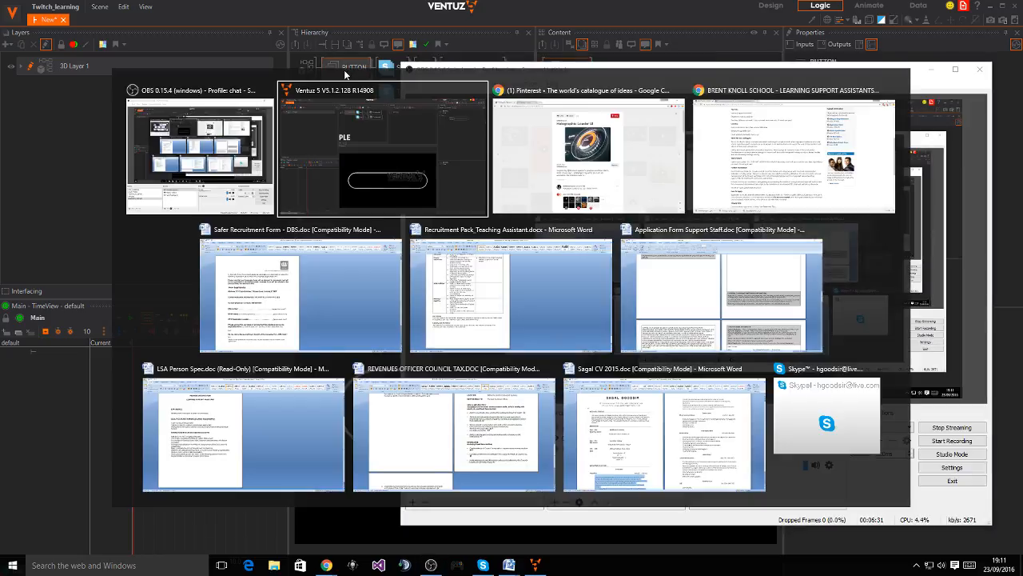
pyautogui.hotkey('alt', 'Tab')
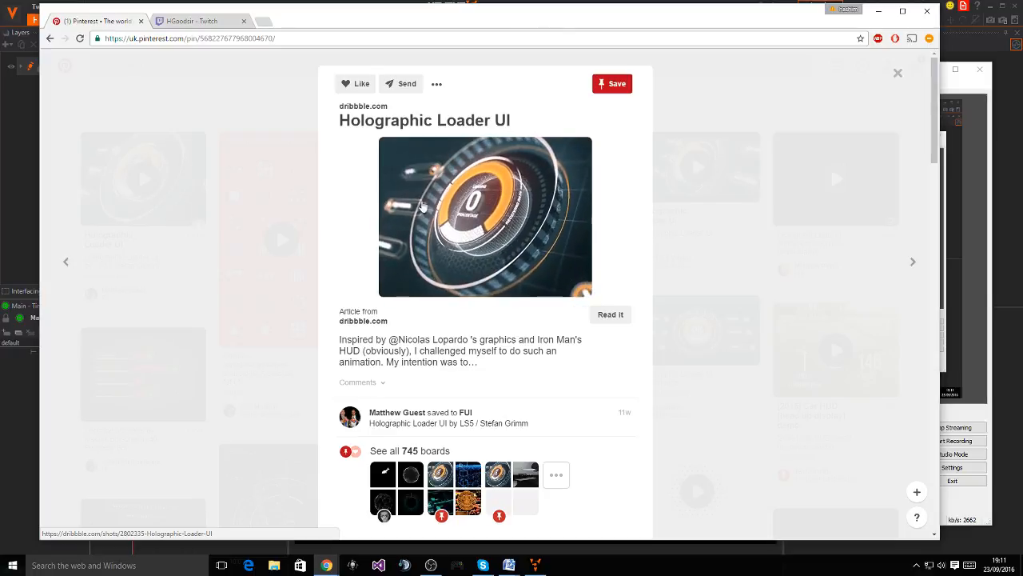
pyautogui.hotkey('alt', 'Tab')
pyautogui.press('Tab')
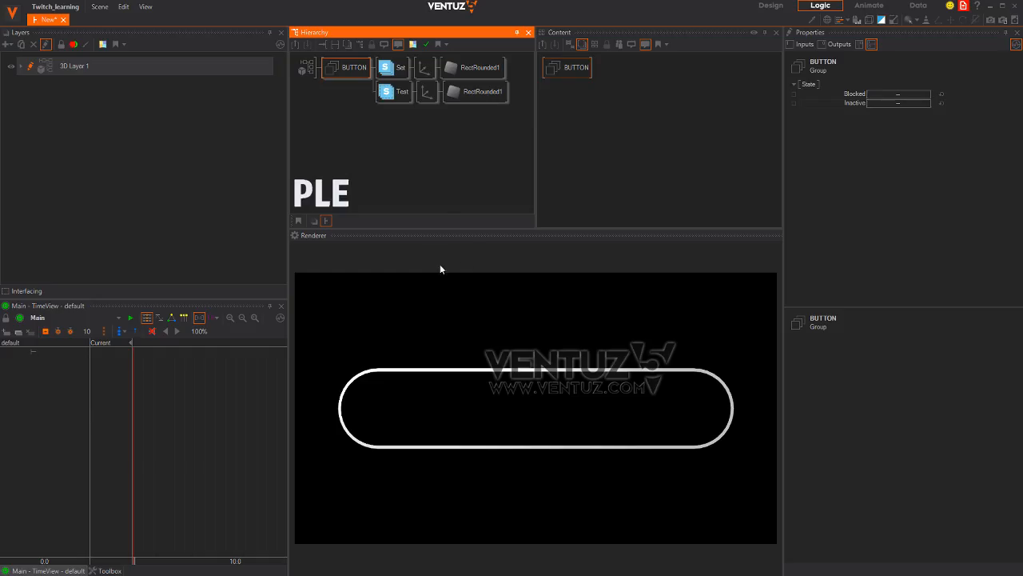
# Add a Group named FRAME between BUTTON and the Set/Test stencils
pyautogui.click(359, 109)
pyautogui.doubleClick(388, 143)
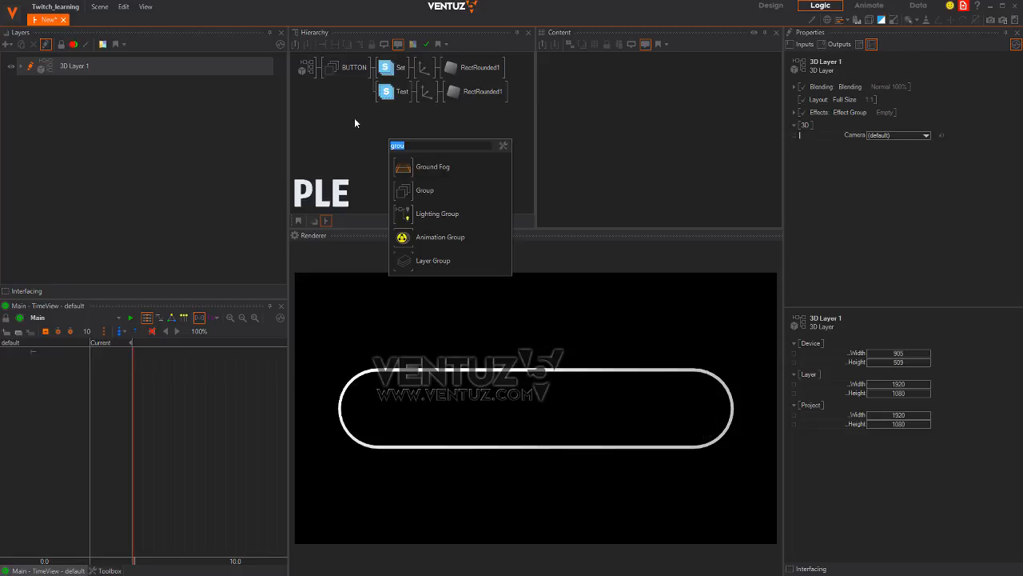
pyautogui.click(411, 190)
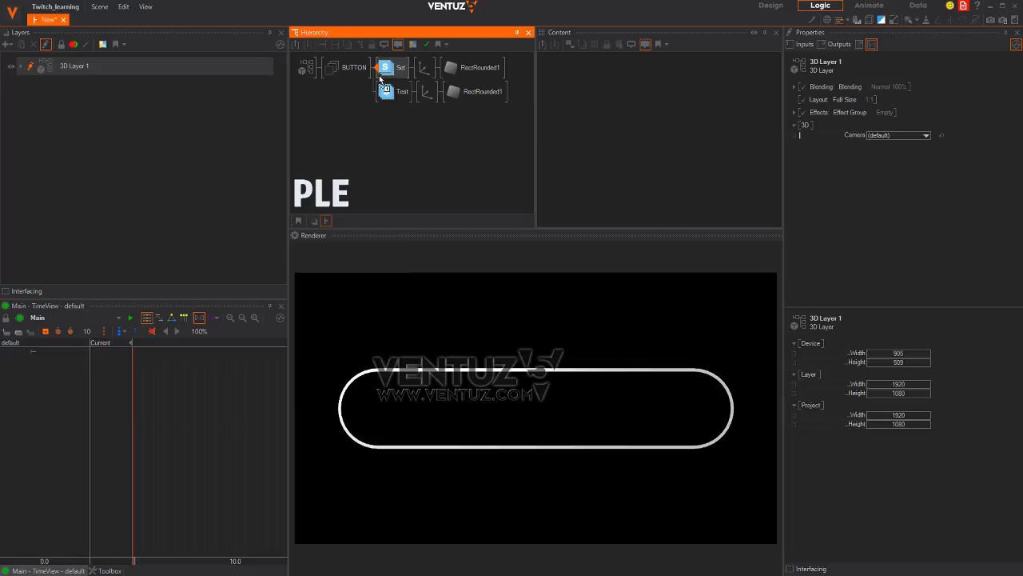
pyautogui.click(384, 74)
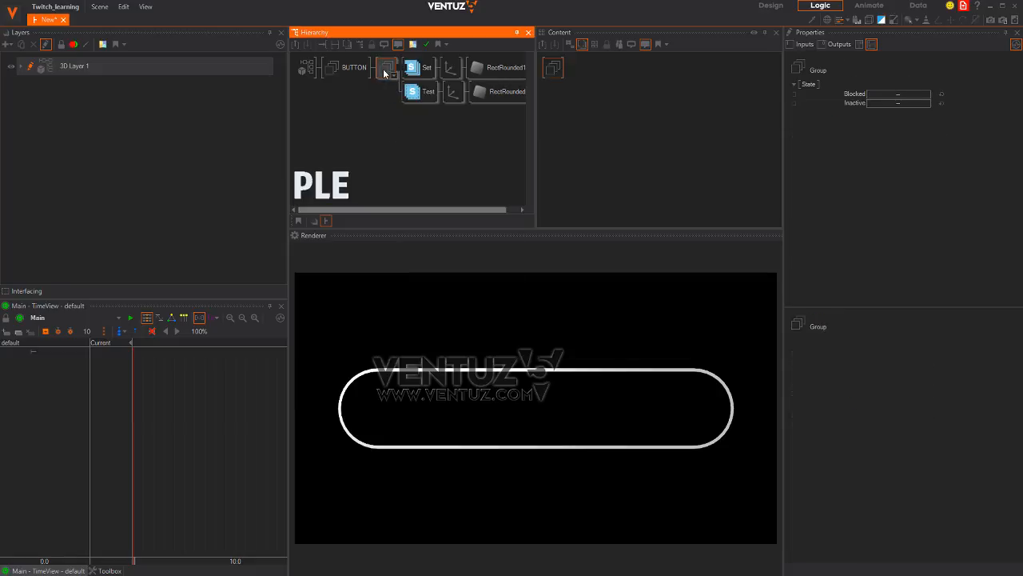
pyautogui.press('F2')
pyautogui.write('FRAME')
pyautogui.press('Return')
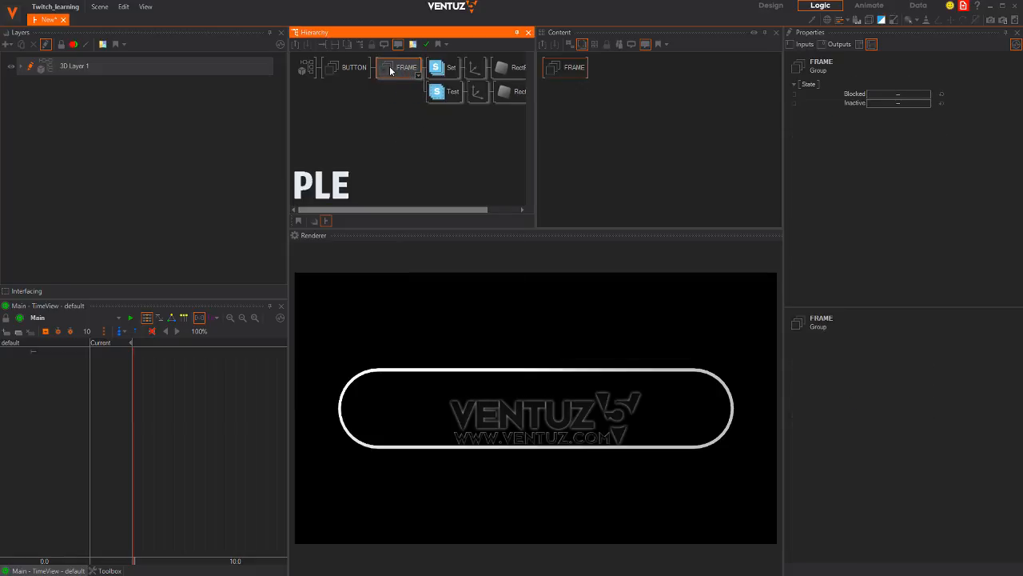
# Add an Axis node under the FRAME group
pyautogui.doubleClick(391, 97)
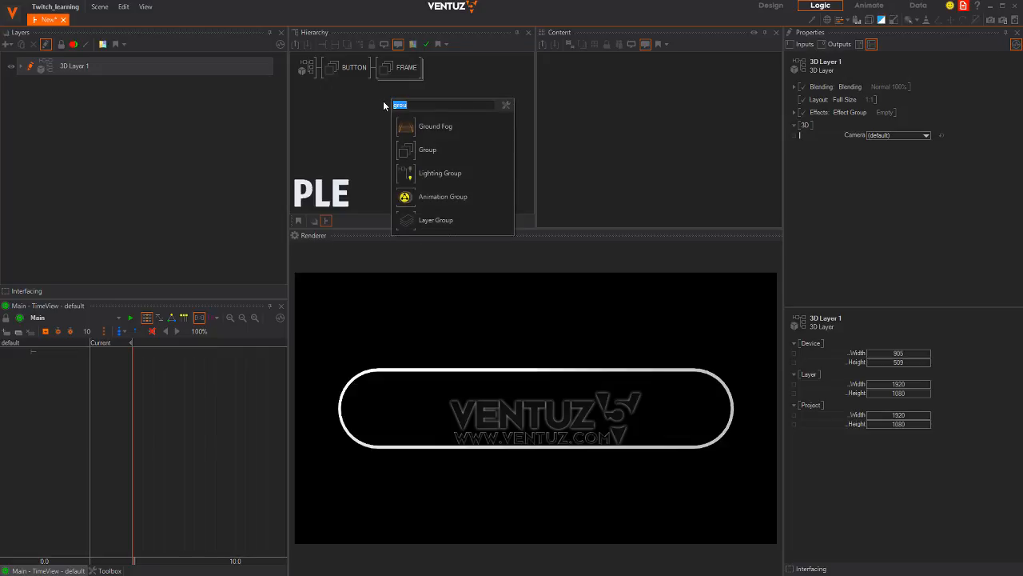
pyautogui.write('ax')
pyautogui.click(396, 126)
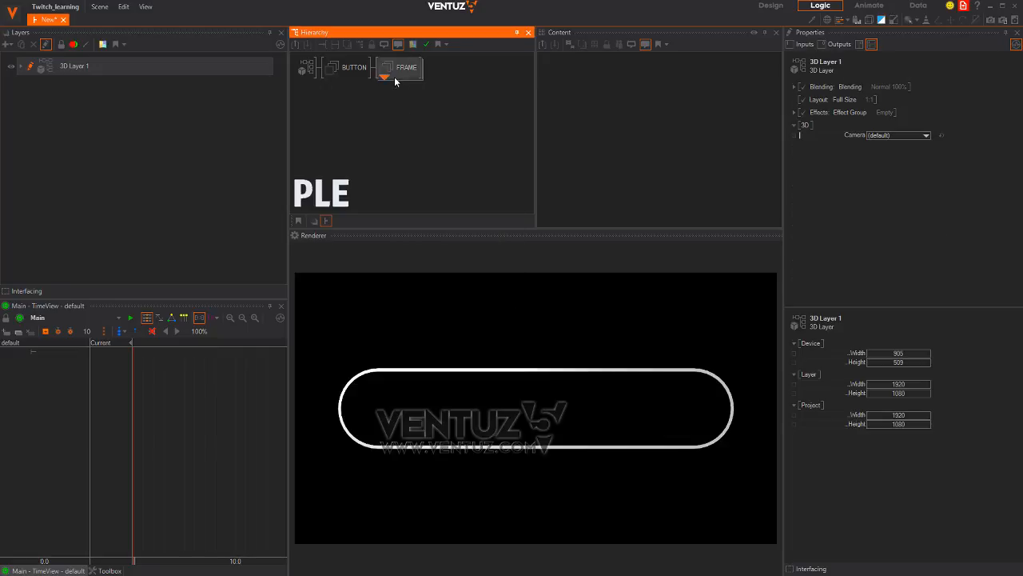
pyautogui.click(395, 81)
# Add a Circle beside the new axis, enlarge it and move it to the pill's left end
pyautogui.doubleClick(397, 112)
pyautogui.write('cir')
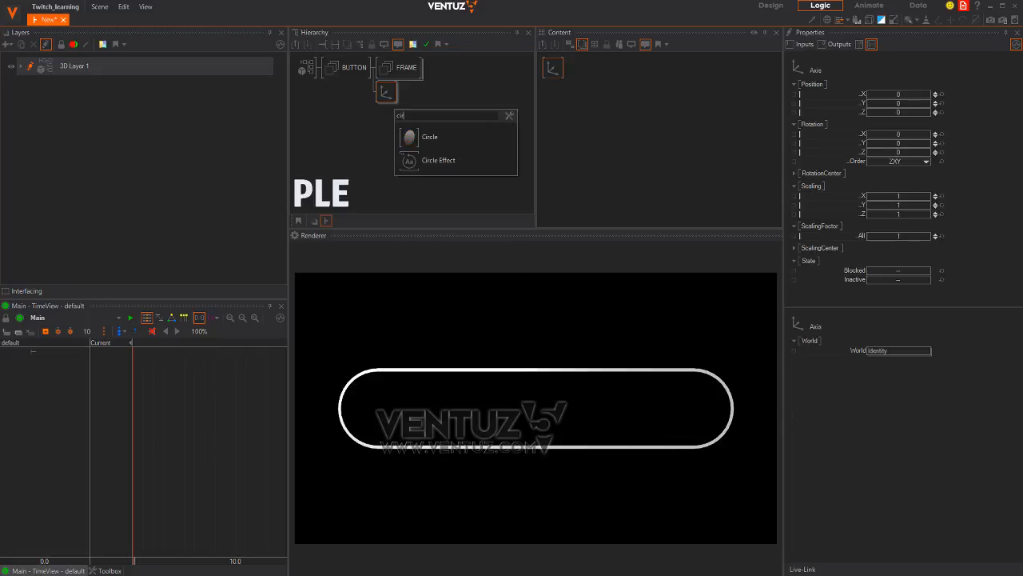
pyautogui.click(424, 137)
pyautogui.click(412, 91)
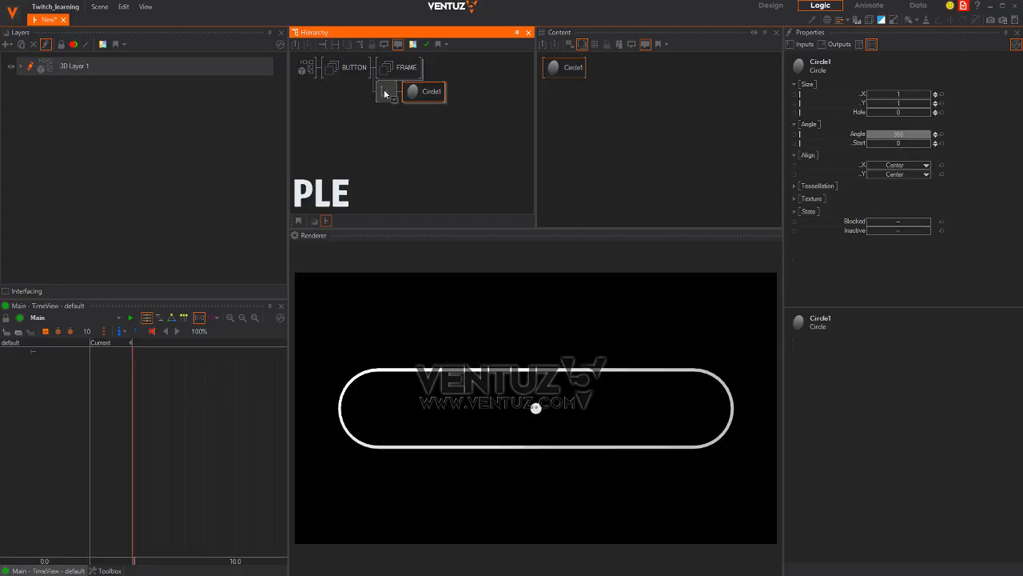
pyautogui.moveTo(898, 235); pyautogui.dragTo(923, 236)
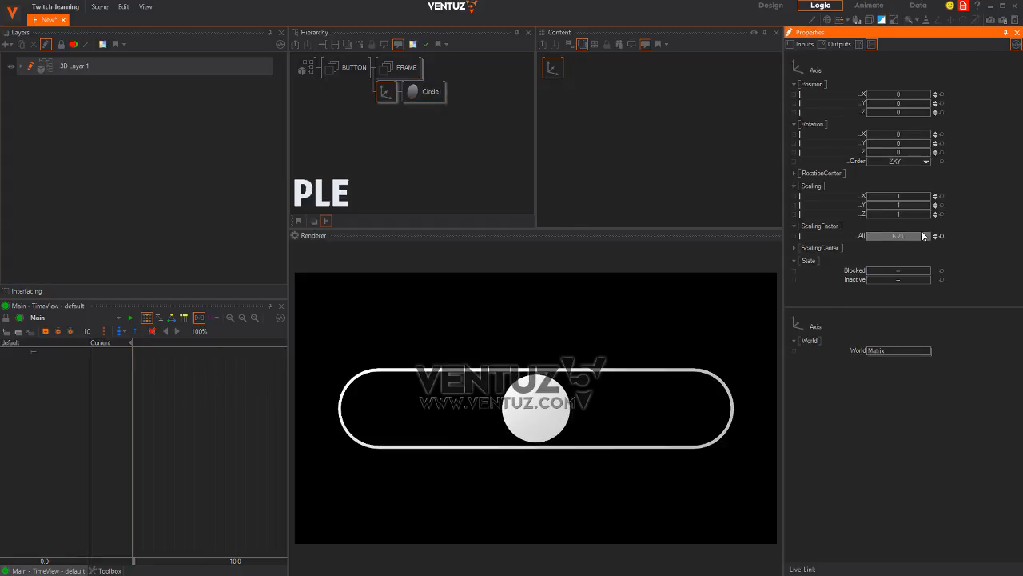
pyautogui.moveTo(912, 96); pyautogui.dragTo(865, 104)
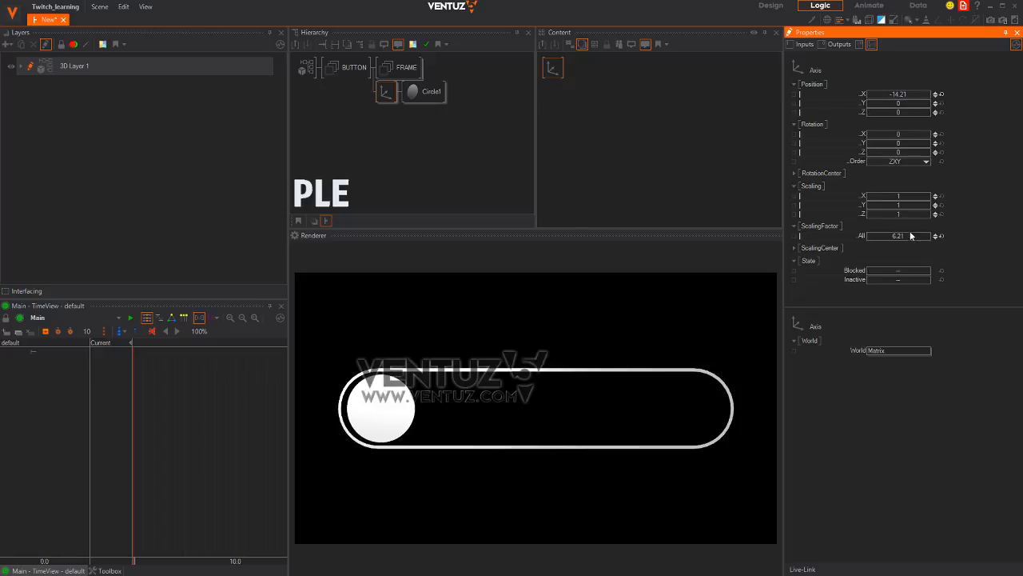
pyautogui.moveTo(907, 236); pyautogui.dragTo(902, 236)
pyautogui.moveTo(910, 96); pyautogui.dragTo(902, 98)
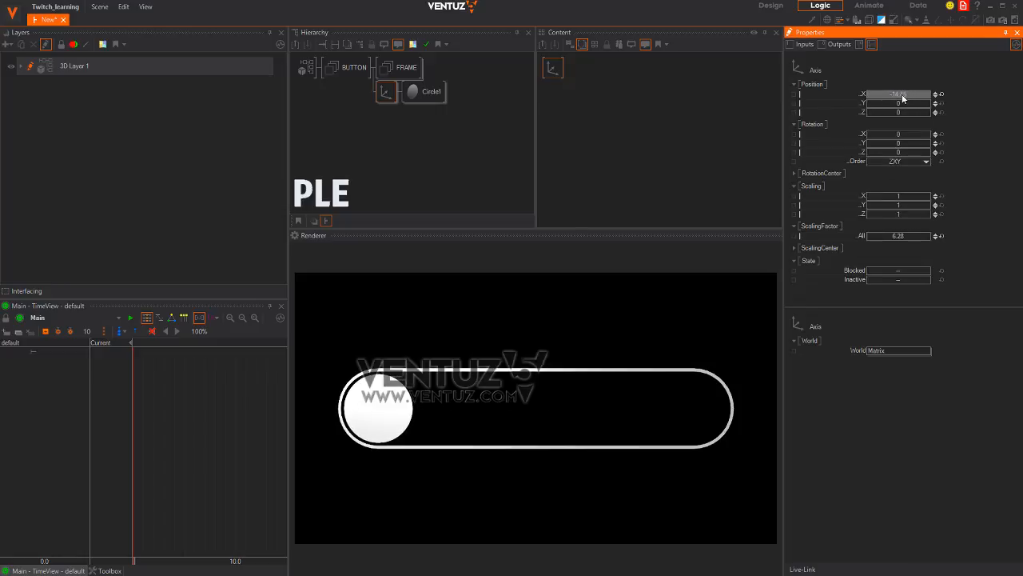
# Set the circle's Hole to about 0.9 and shrink the ring to fit inside the pill
pyautogui.click(424, 91)
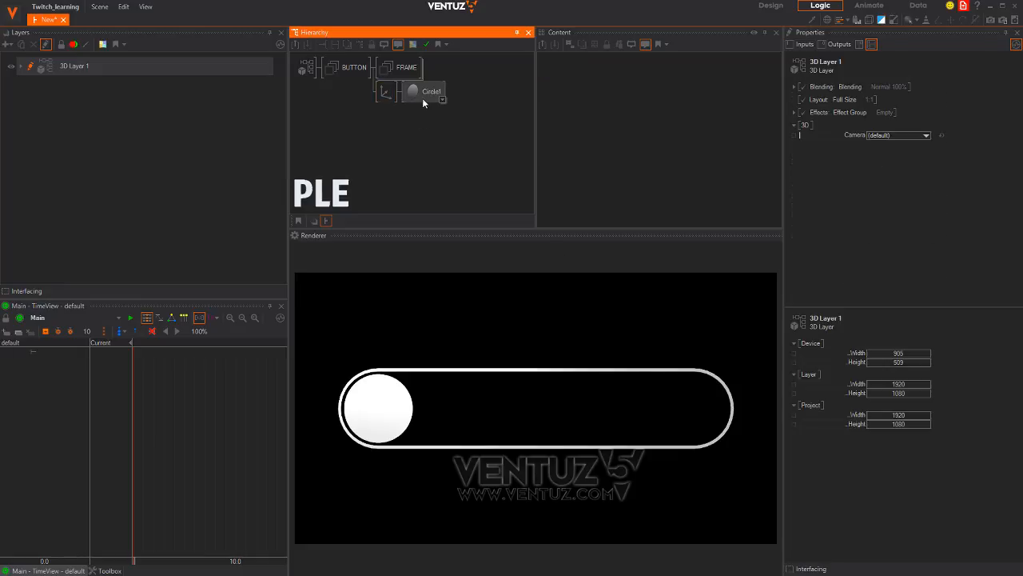
pyautogui.moveTo(896, 113); pyautogui.dragTo(918, 111)
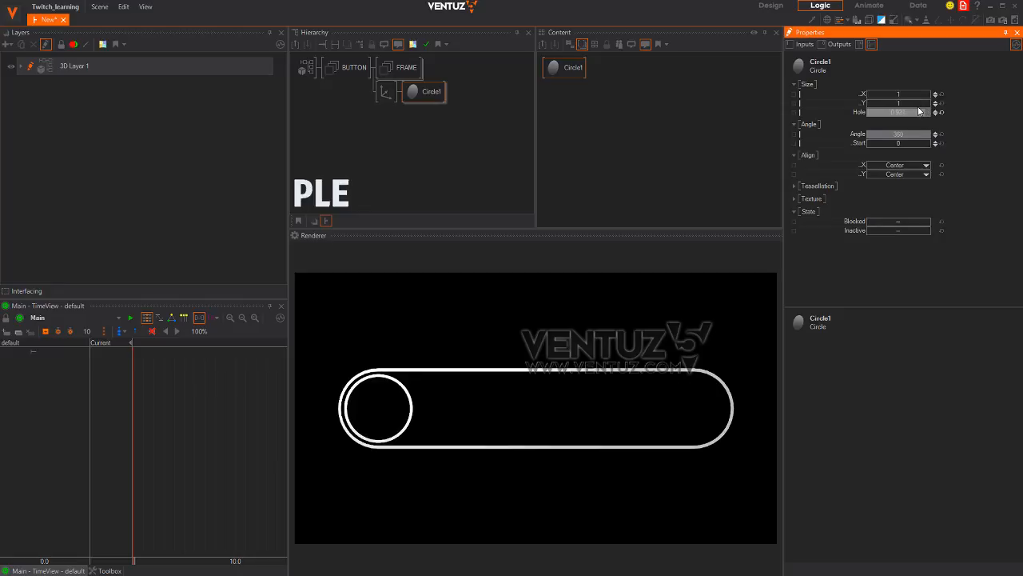
pyautogui.click(386, 92)
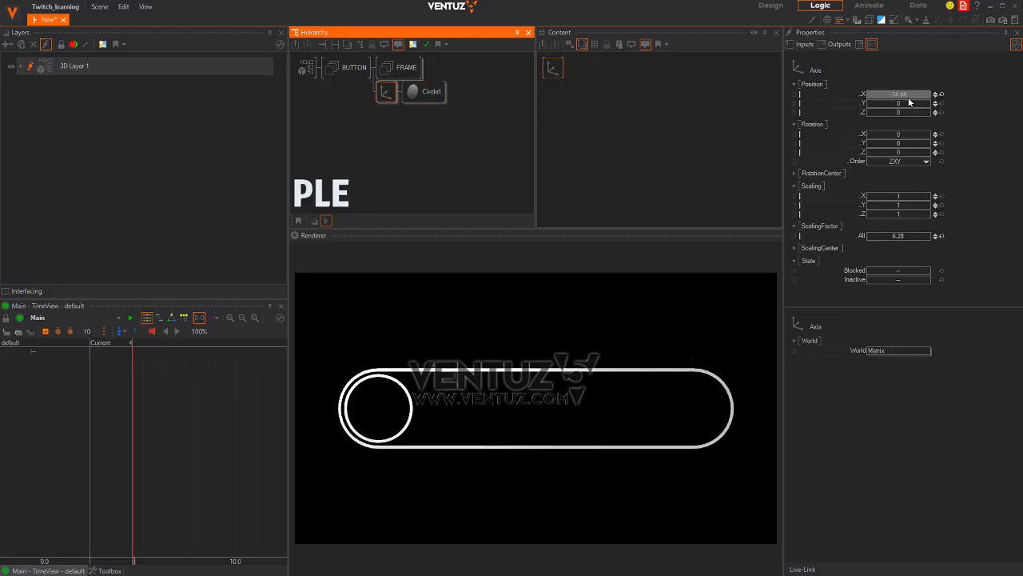
pyautogui.moveTo(906, 231); pyautogui.dragTo(882, 228)
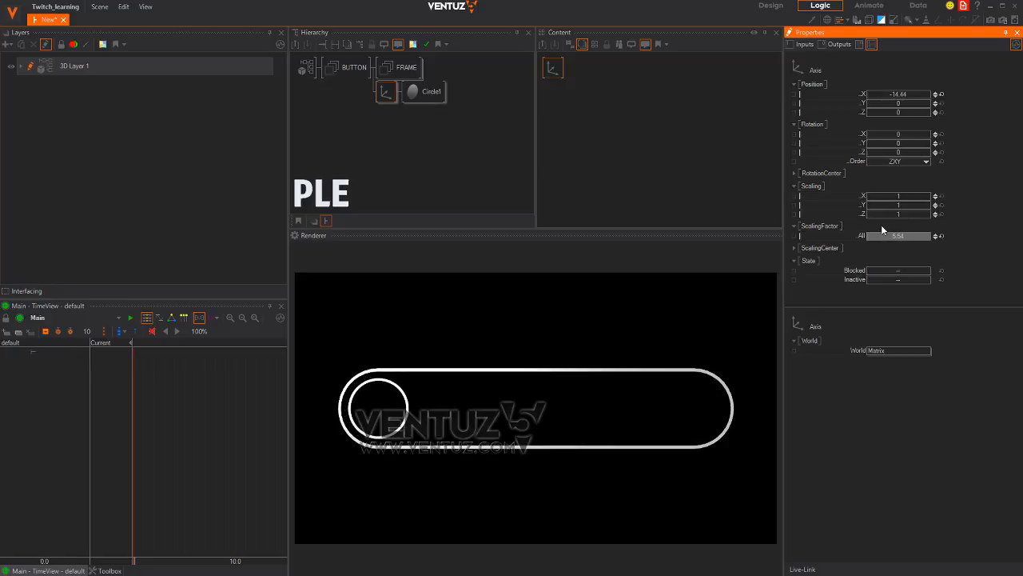
pyautogui.click(390, 156)
pyautogui.click(386, 92)
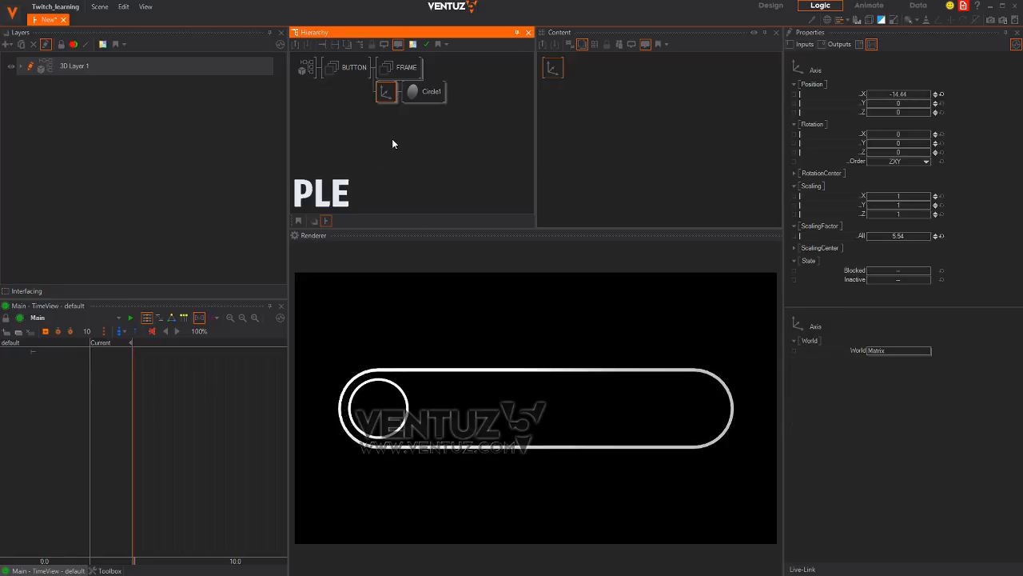
pyautogui.hotkey('alt', 'Tab')
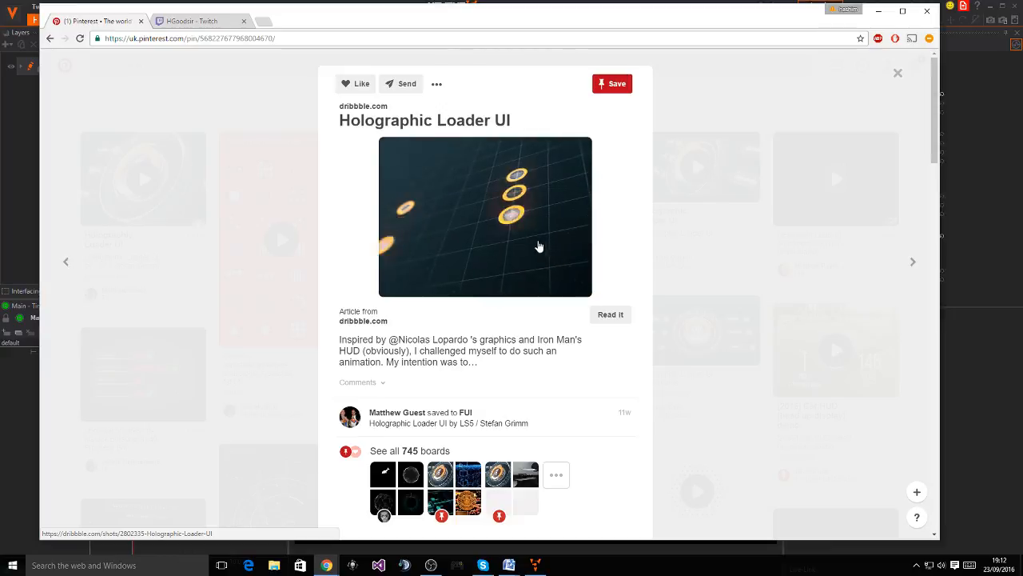
# Return from the Pinterest reference pin to the Ventuz 5 editor
pyautogui.hotkey('alt', 'Tab')
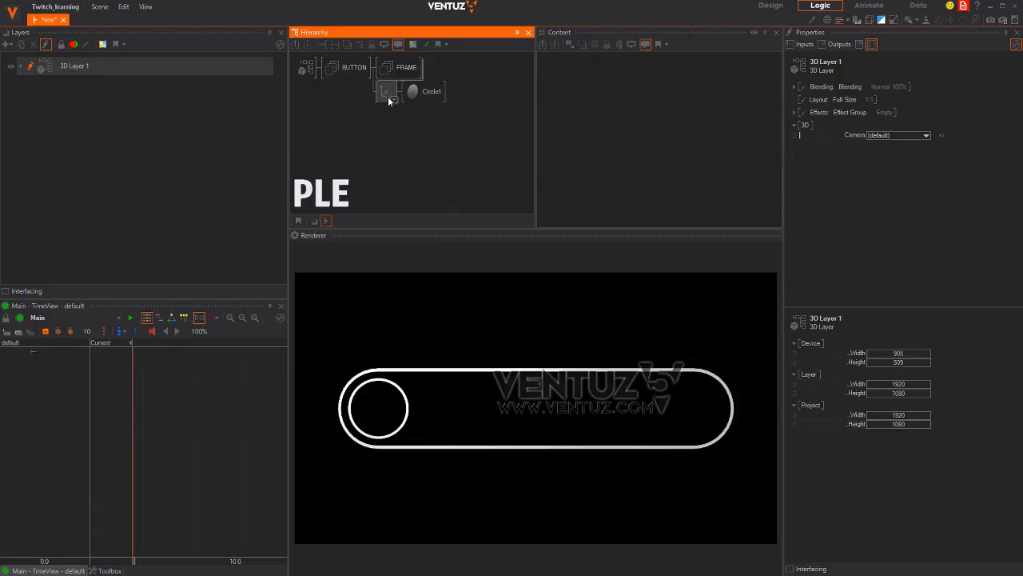
# Add a second Axis node under FRAME
pyautogui.click(392, 142)
pyautogui.press('Tab')
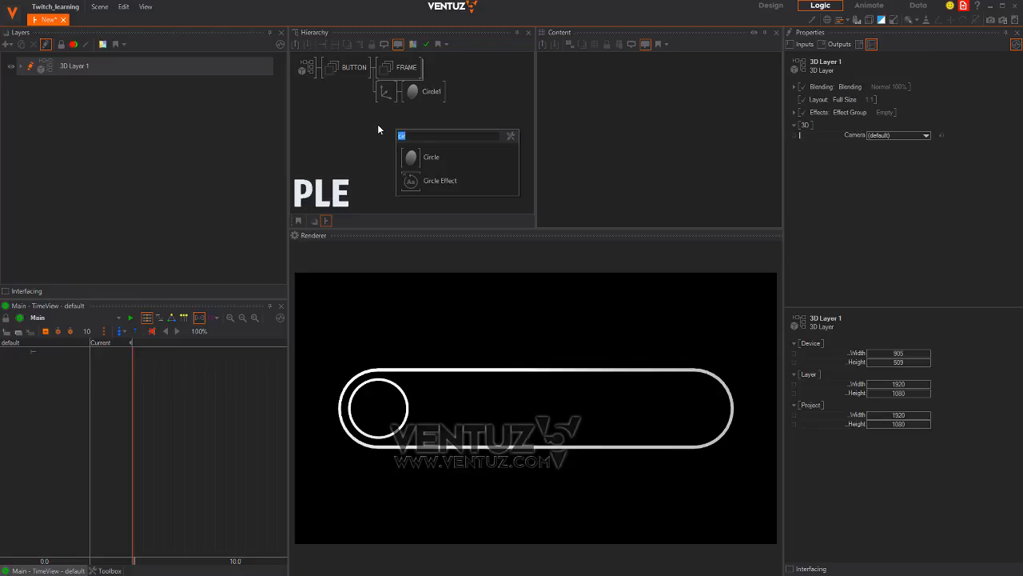
pyautogui.write('ax')
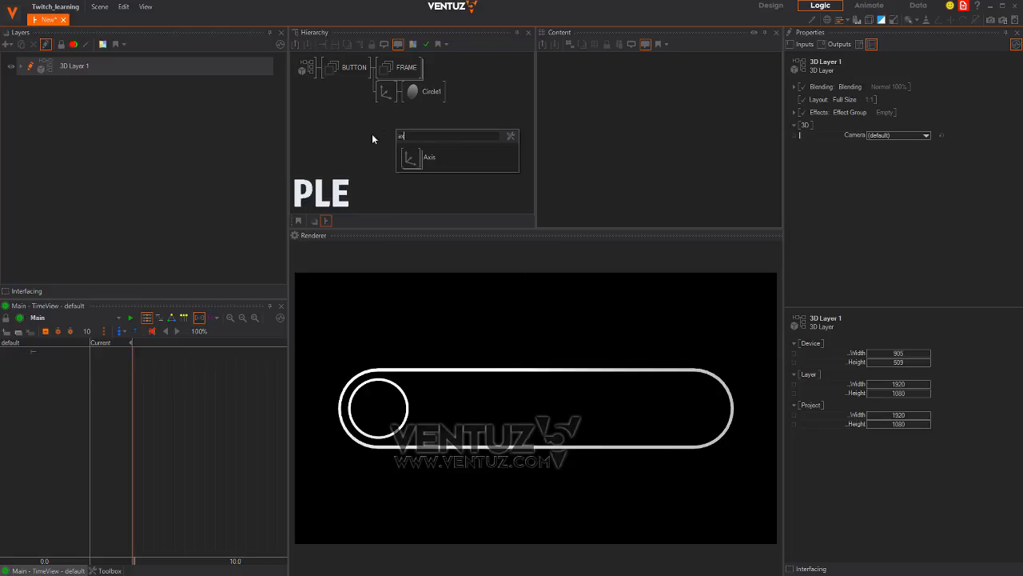
pyautogui.moveTo(414, 159); pyautogui.dragTo(385, 100)
# Add a Text 3D node beside the new axis and scale the BlockText up
pyautogui.doubleClick(400, 142)
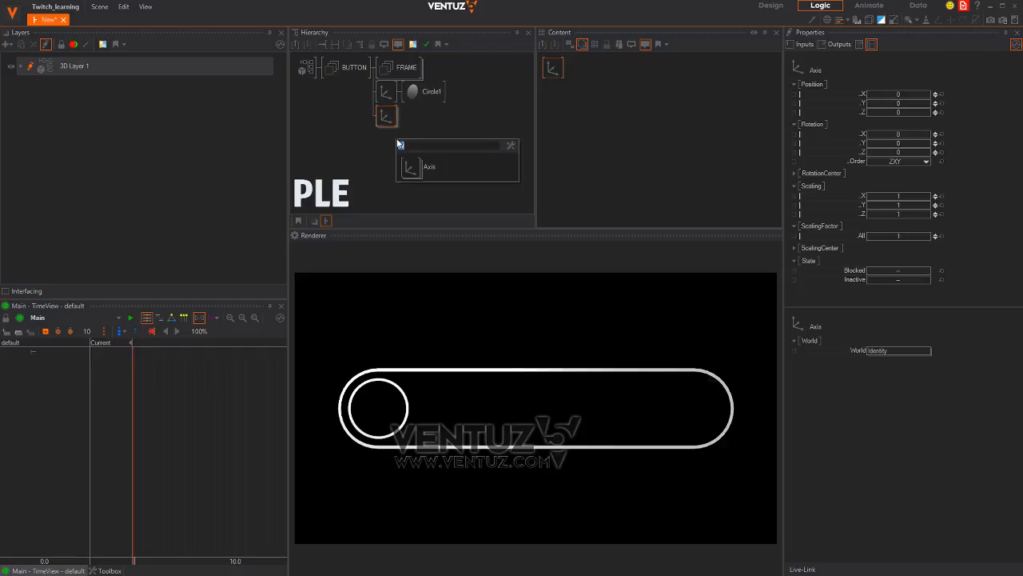
pyautogui.write('te')
pyautogui.click(412, 184)
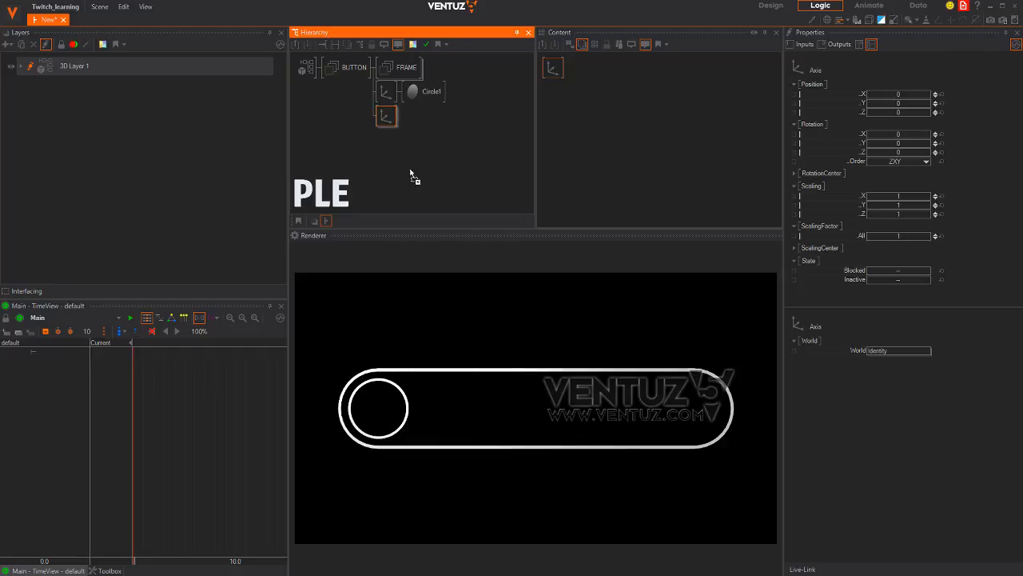
pyautogui.click(395, 120)
pyautogui.click(475, 131)
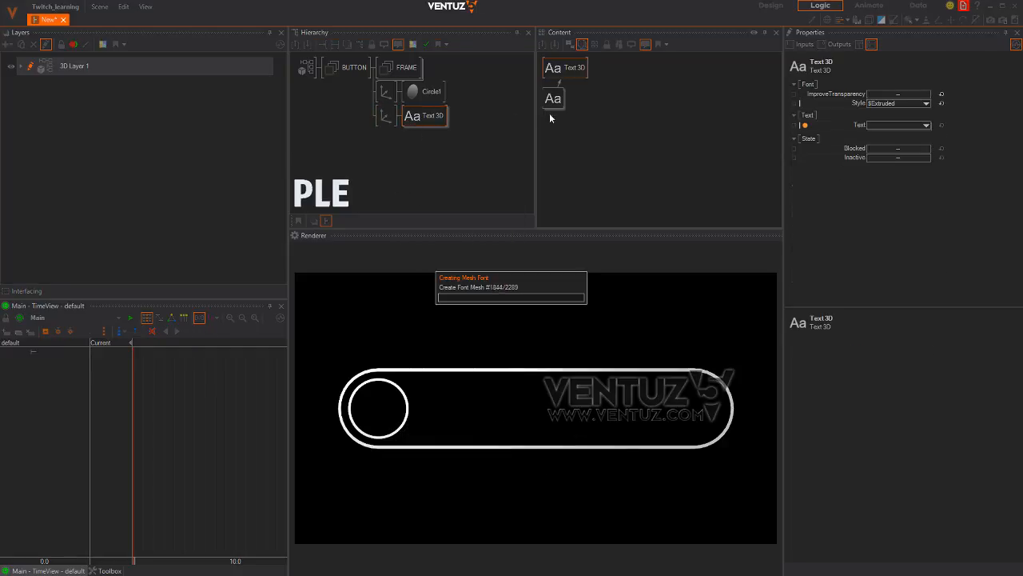
pyautogui.click(387, 116)
pyautogui.moveTo(901, 234); pyautogui.dragTo(1021, 237)
# Delete the Text 3D node to replace it with a different text node
pyautogui.click(431, 119)
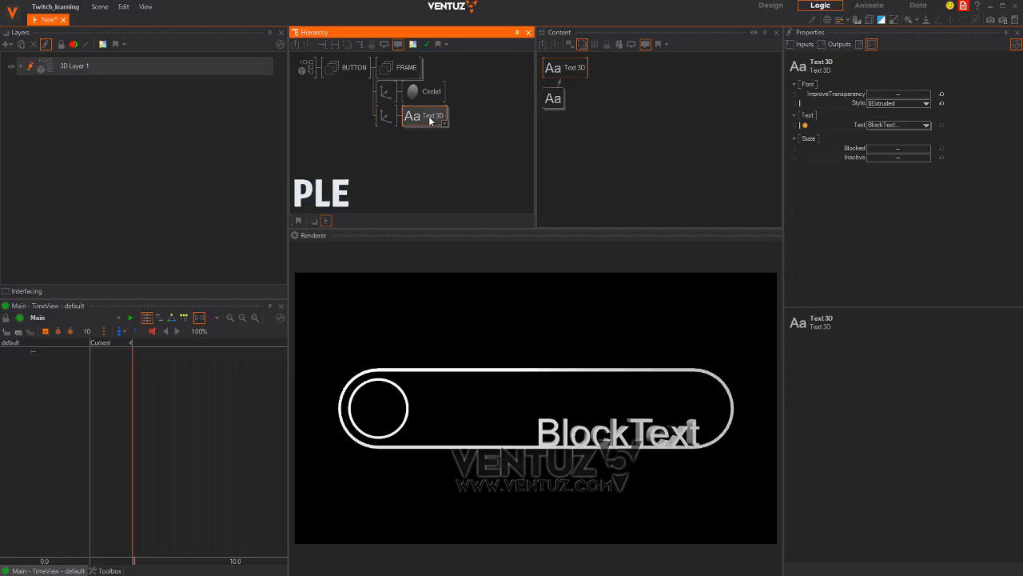
pyautogui.press('Delete')
pyautogui.doubleClick(414, 124)
# Add a 2D block text under the second axis and move it left into the pill
pyautogui.write('te')
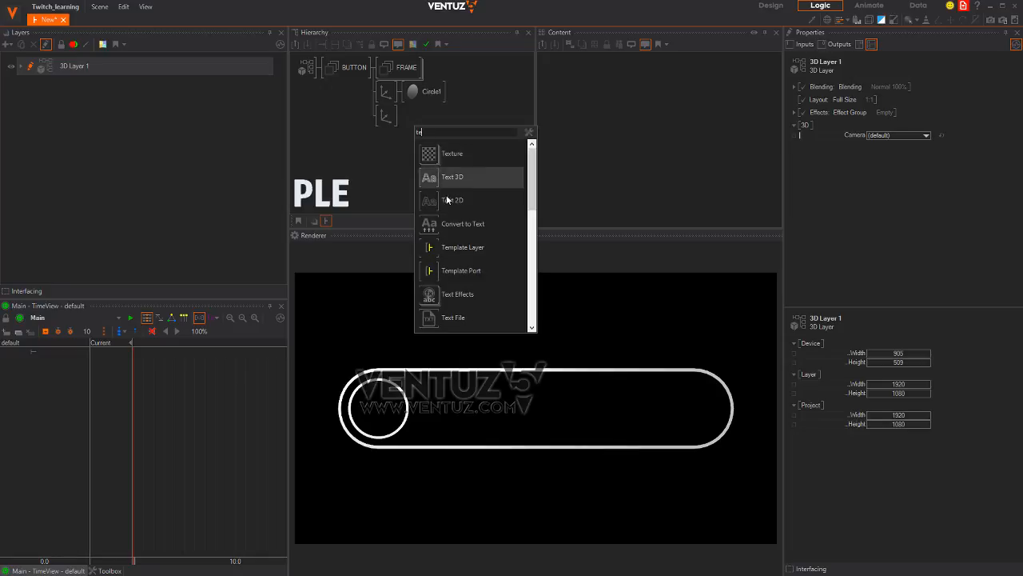
pyautogui.click(436, 199)
pyautogui.click(393, 115)
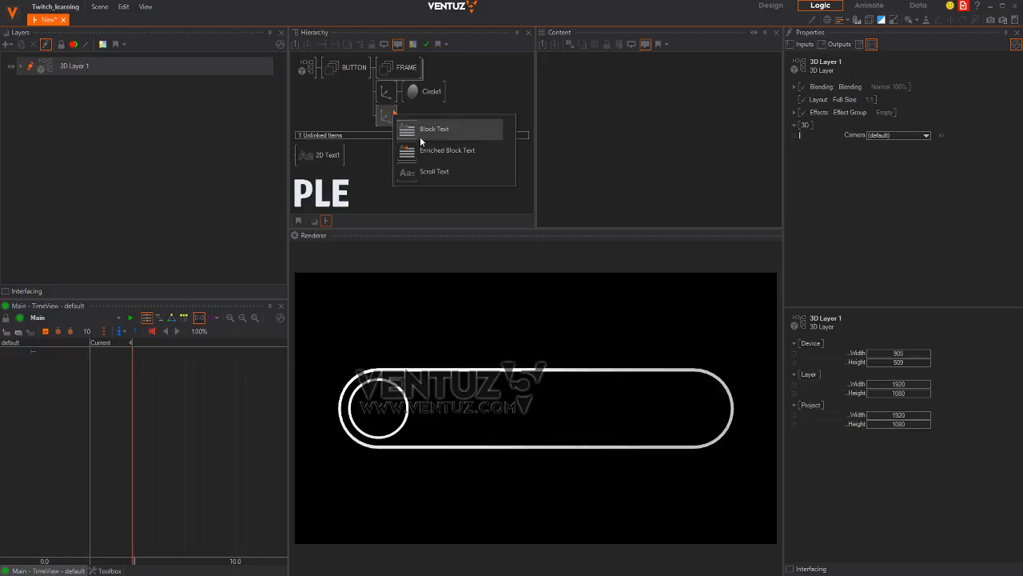
pyautogui.click(417, 131)
pyautogui.click(385, 116)
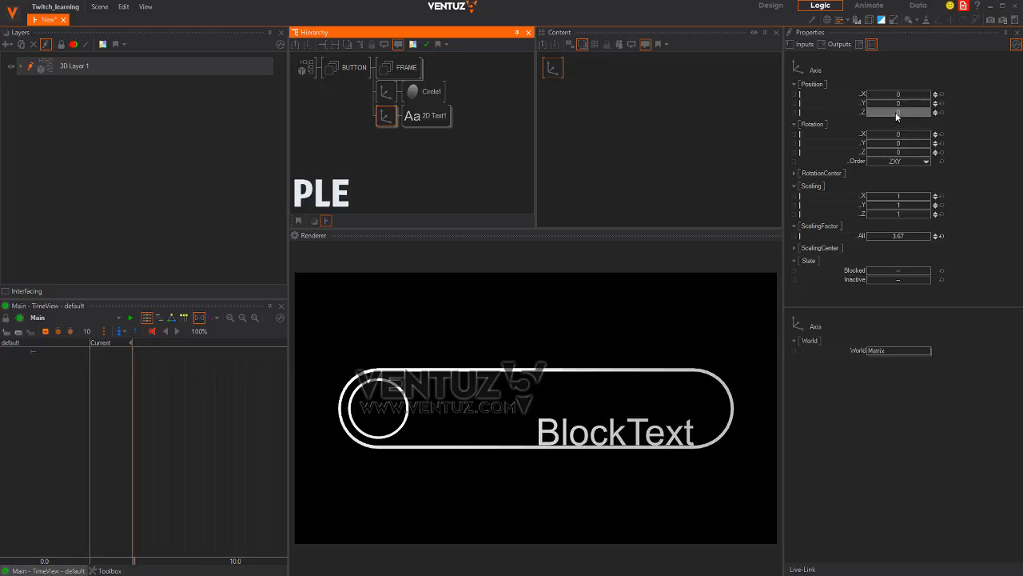
pyautogui.moveTo(897, 104); pyautogui.dragTo(744, 88)
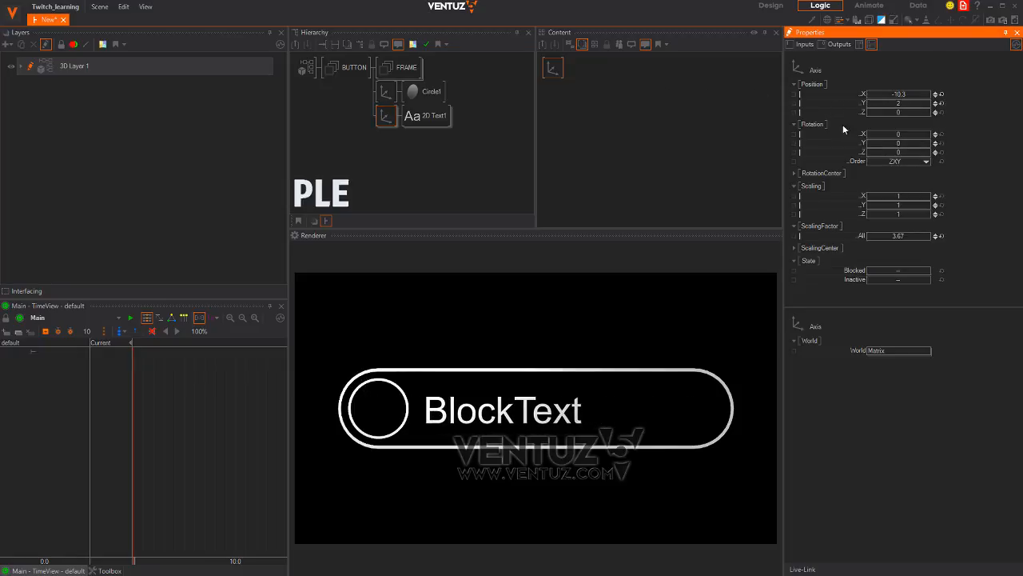
pyautogui.moveTo(900, 105); pyautogui.dragTo(903, 98)
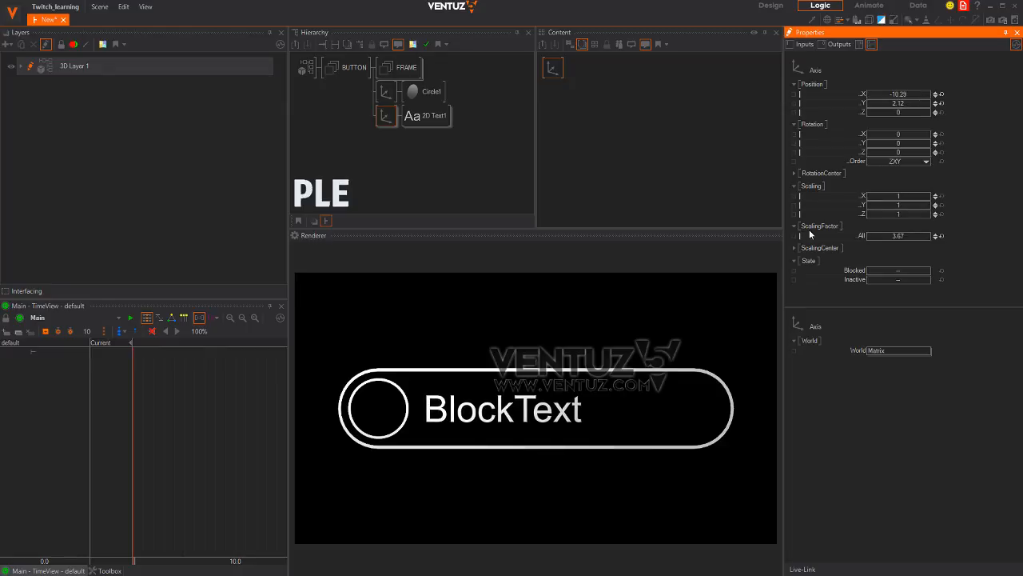
# Change the label to 'INFOGRAPHIC 01' and shrink it slightly to fit the pill
pyautogui.click(421, 126)
pyautogui.click(553, 97)
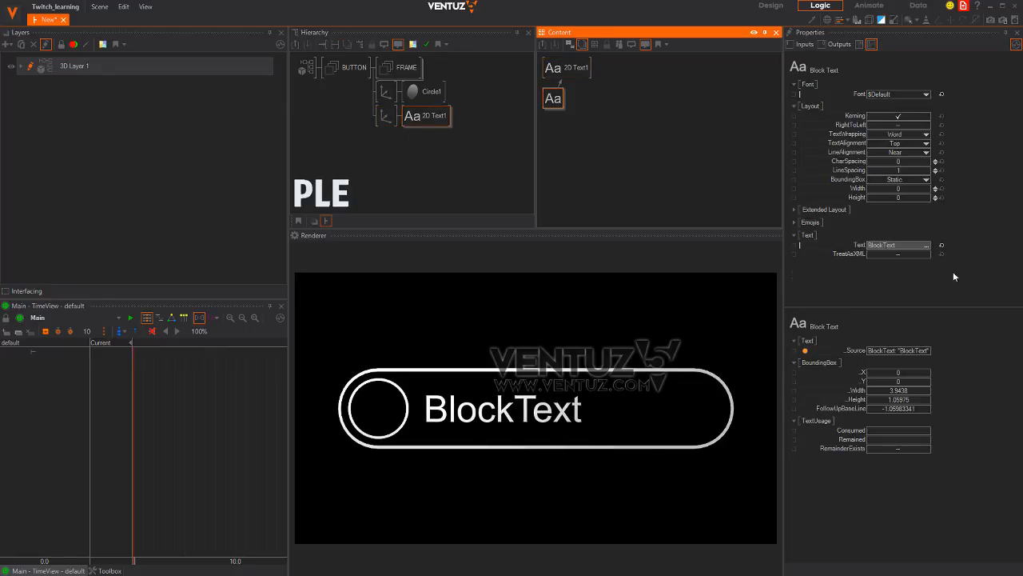
pyautogui.click(901, 245)
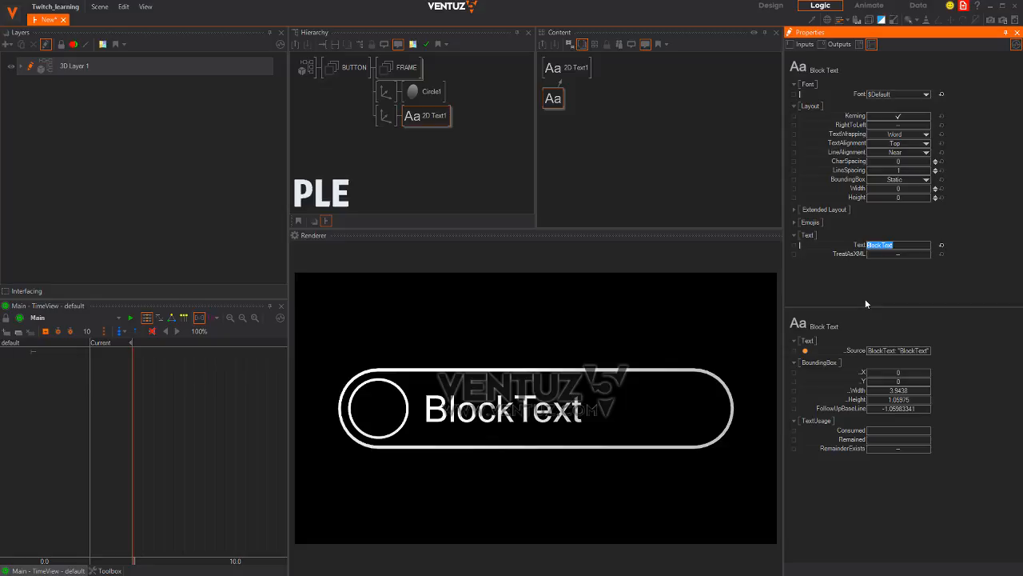
pyautogui.write('INFOGRAPHIC')
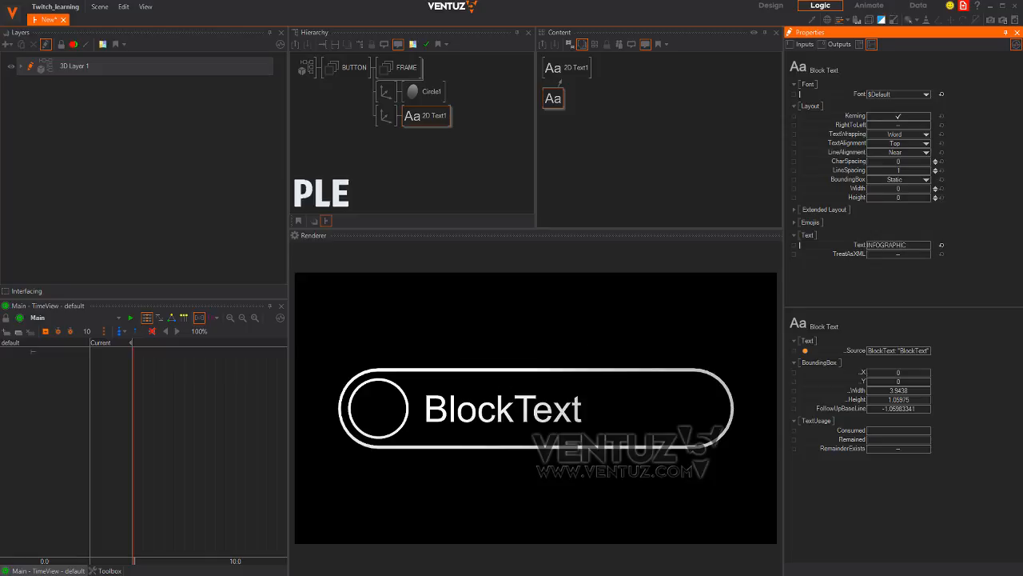
pyautogui.write('01')
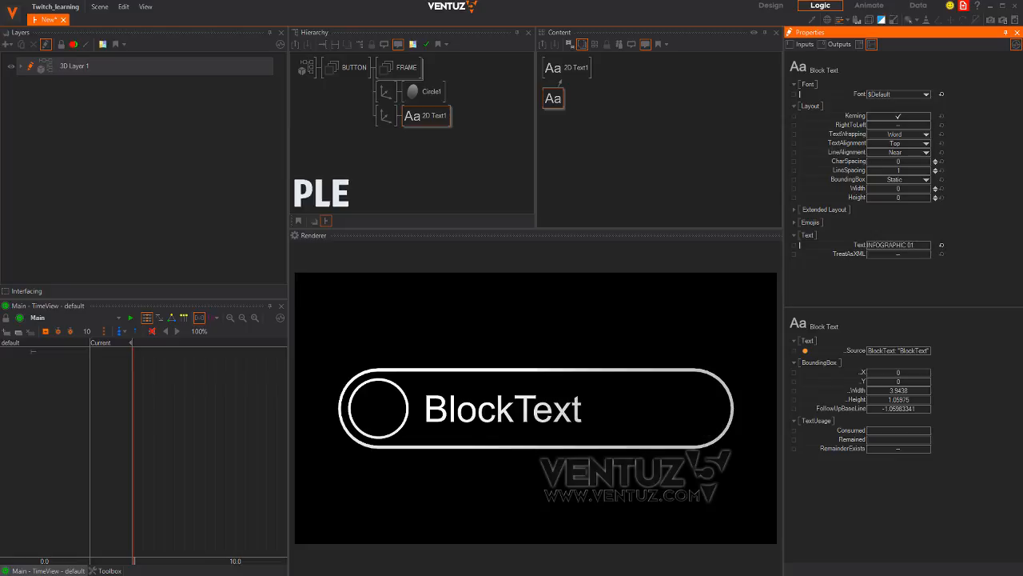
pyautogui.press('Return')
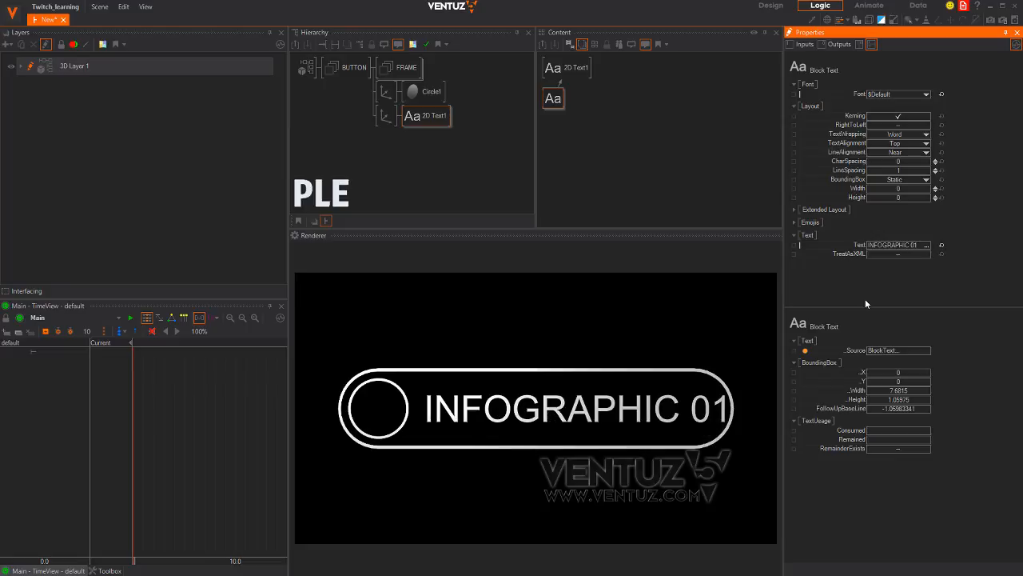
pyautogui.click(384, 116)
pyautogui.moveTo(912, 238); pyautogui.dragTo(904, 235)
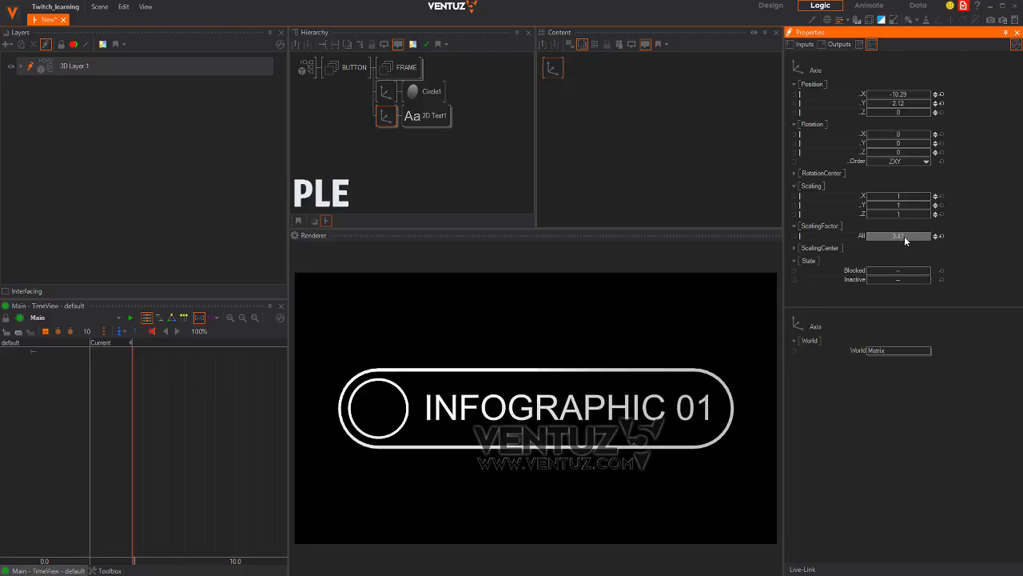
pyautogui.doubleClick(437, 124)
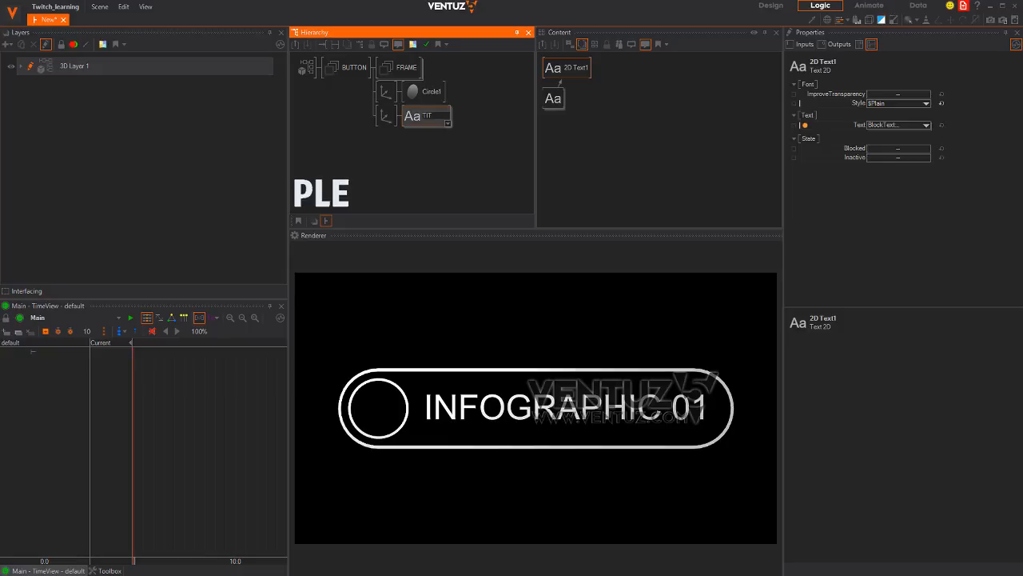
# Name the text node TITLE, then duplicate the ring's axis branch and delete the copied circle
pyautogui.write('TITLE')
pyautogui.press('Return')
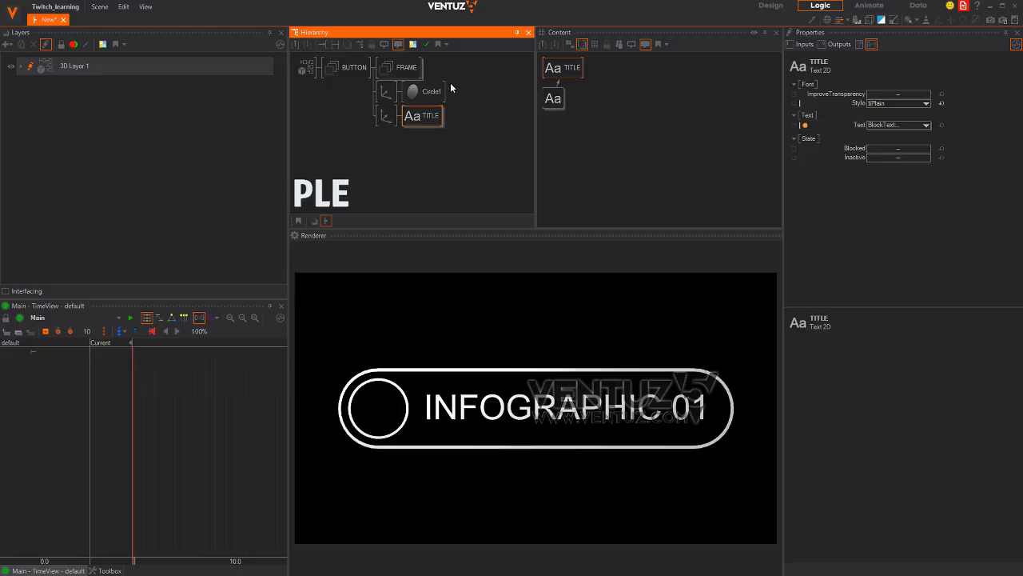
pyautogui.click(428, 92)
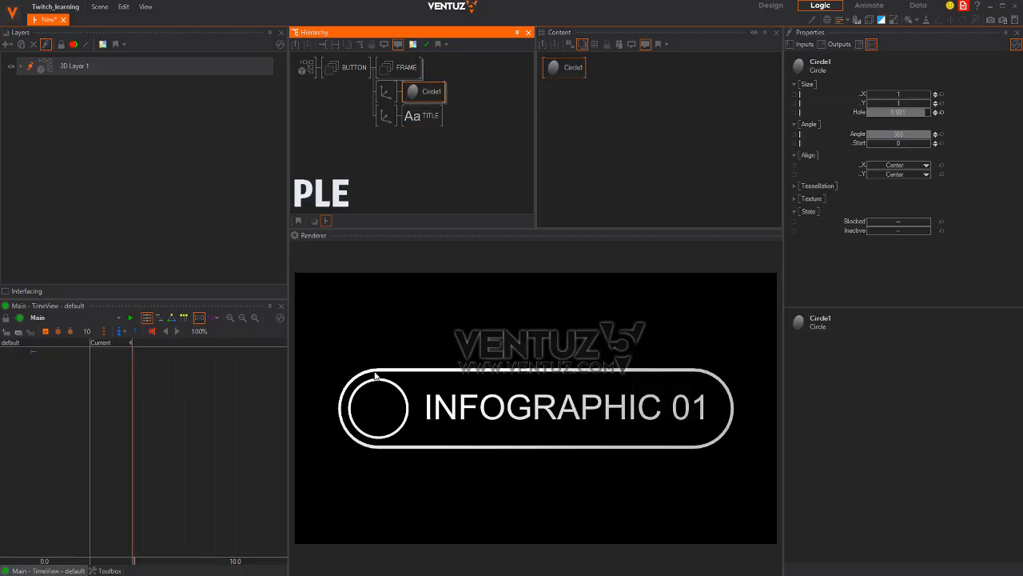
pyautogui.click(374, 197)
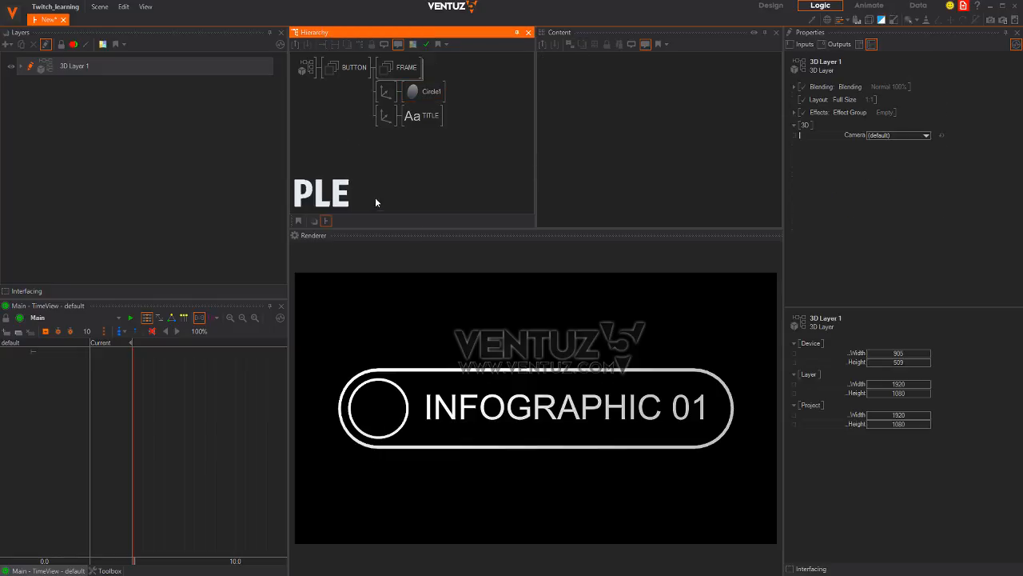
pyautogui.click(382, 93)
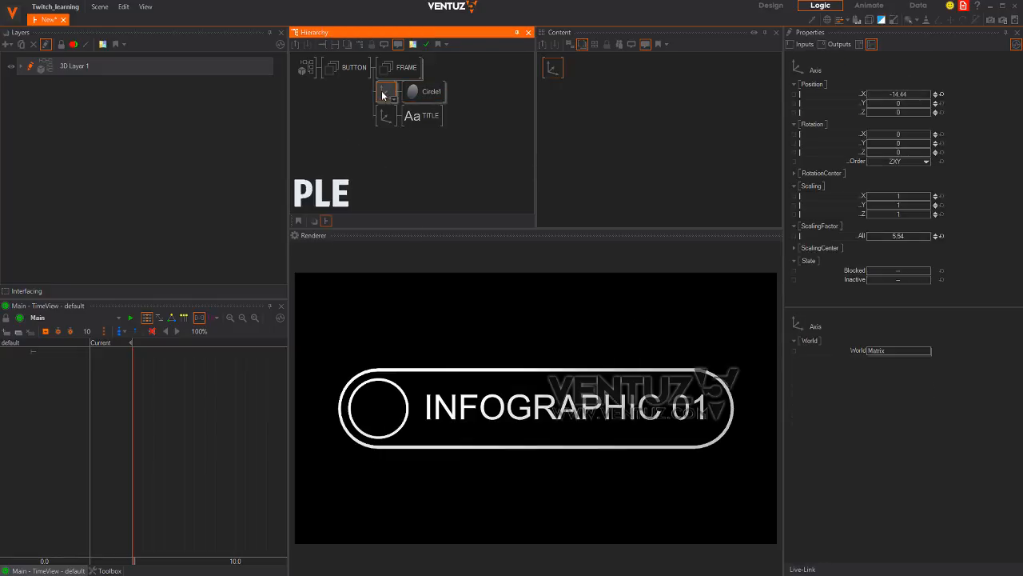
pyautogui.keyDown('ctrl'); pyautogui.moveTo(382, 95); pyautogui.dragTo(383, 114); pyautogui.keyUp('ctrl')
pyautogui.click(409, 116)
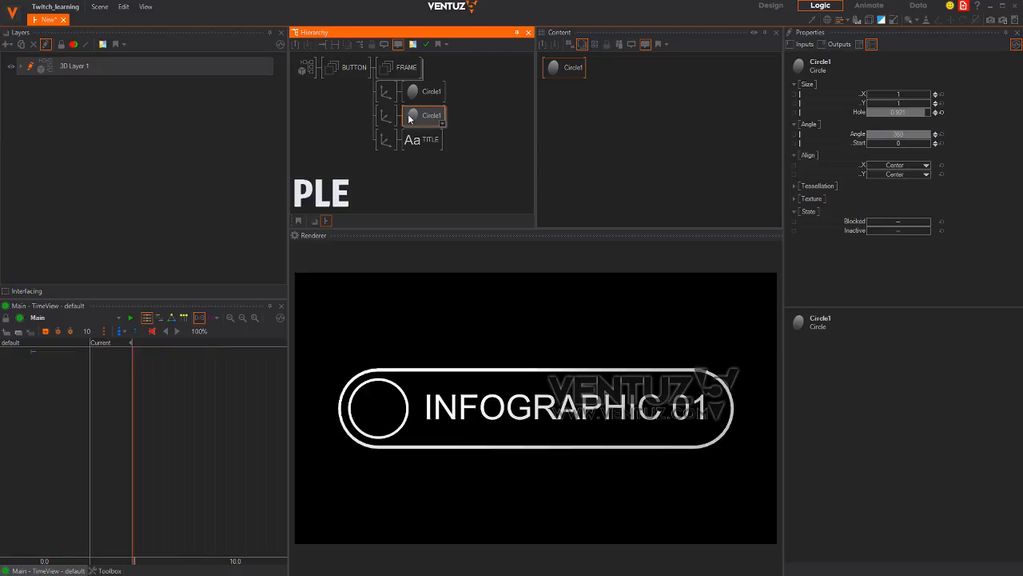
pyautogui.press('Delete')
# Add a Rectangle with a white Material in the copied branch and name its axis ARROW
pyautogui.press('space')
pyautogui.write('re')
pyautogui.click(414, 138)
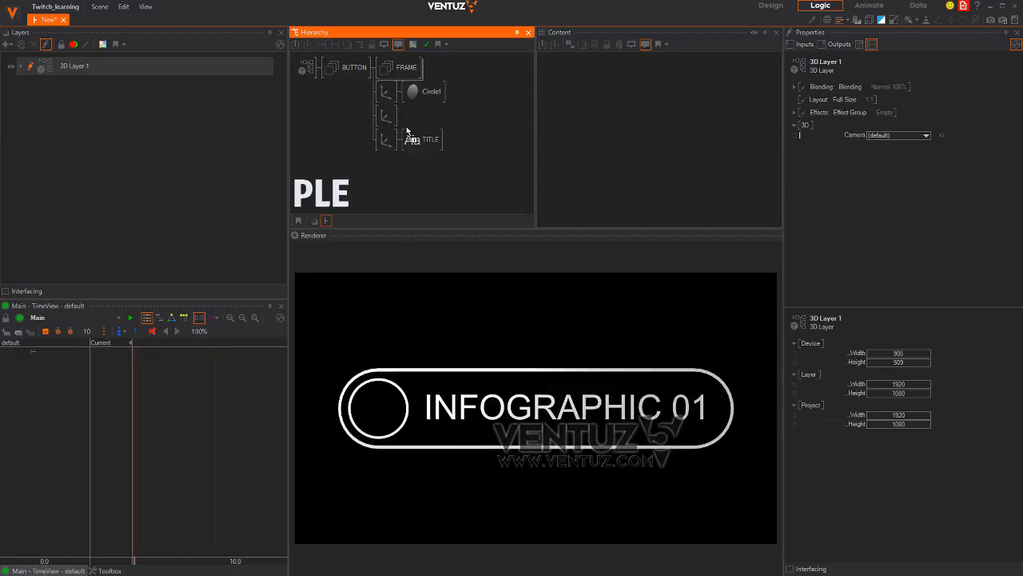
pyautogui.click(408, 117)
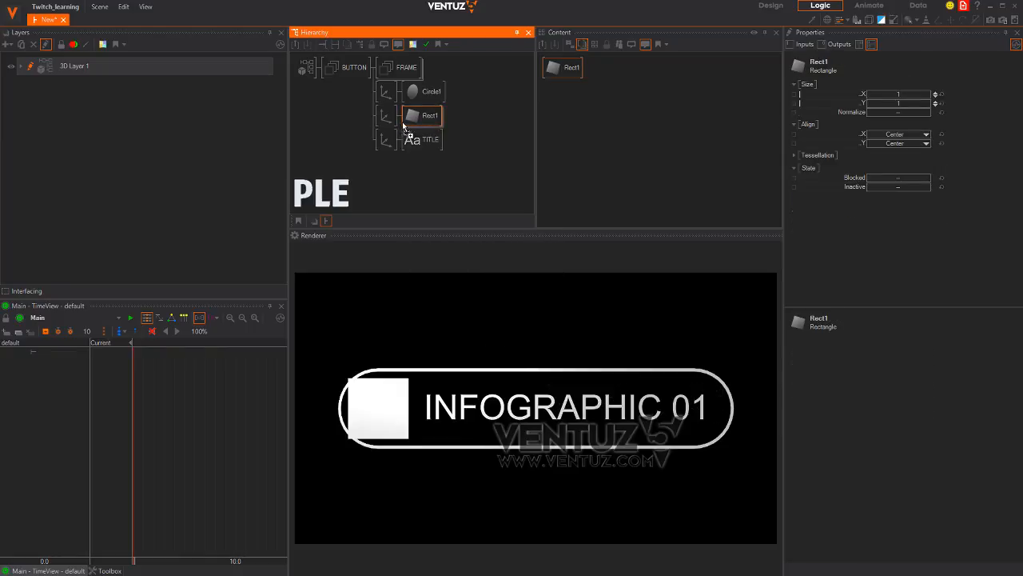
pyautogui.click(404, 121)
pyautogui.click(383, 118)
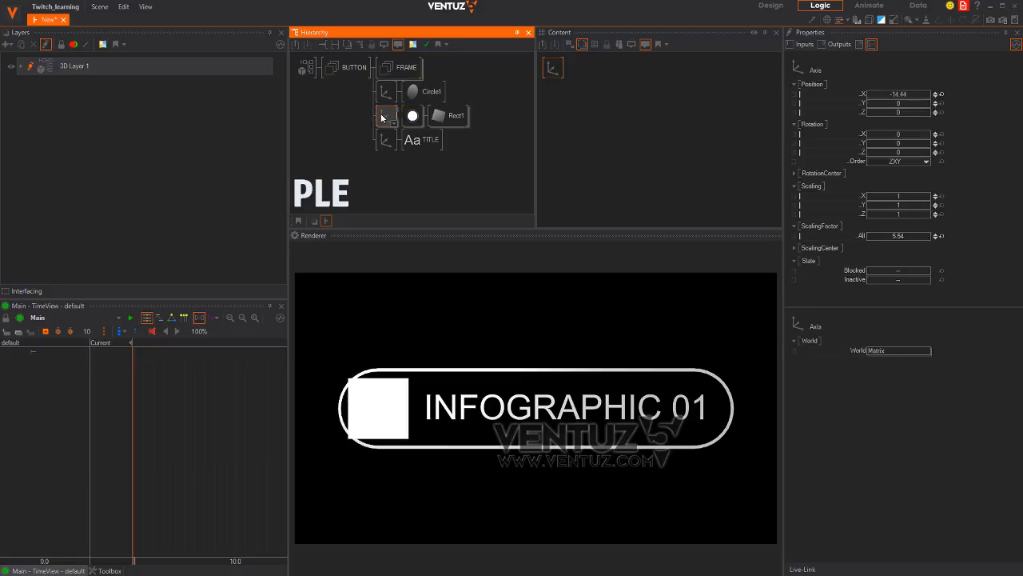
pyautogui.write('ARROW')
pyautogui.press('Return')
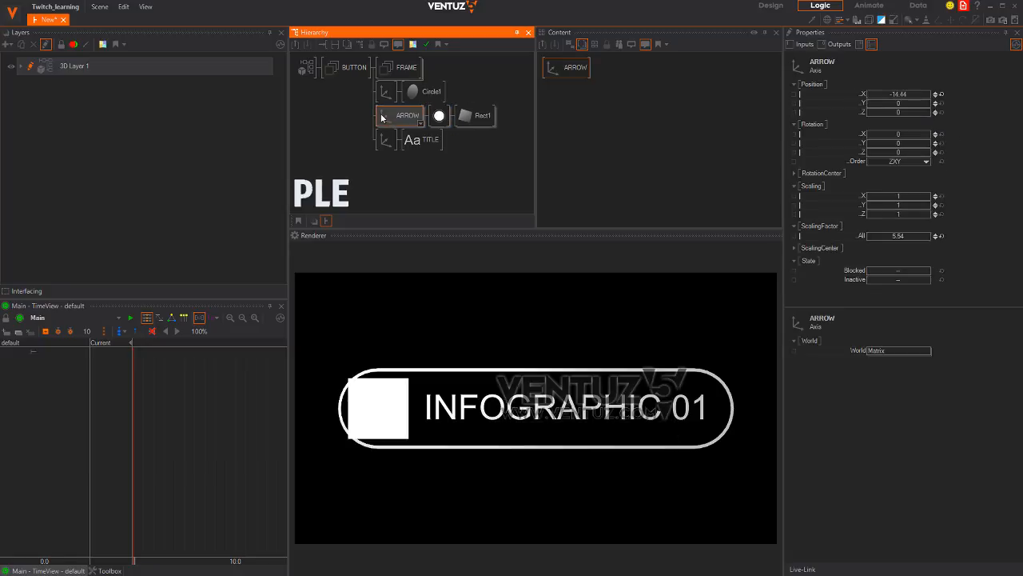
pyautogui.hotkey('alt', 'Tab')
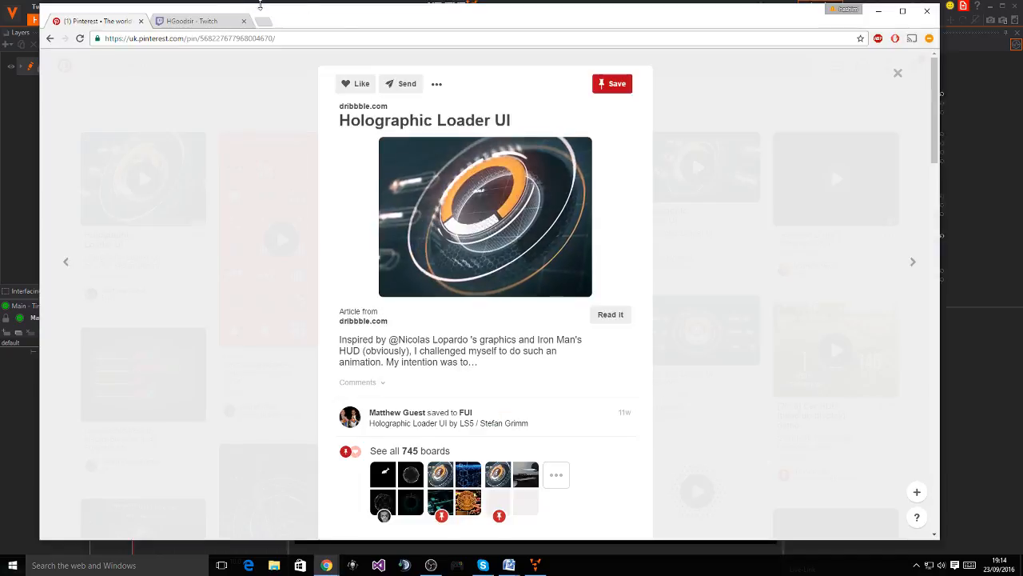
# Search Google Images for 'white arrow icon' in a new tab
pyautogui.click(264, 21)
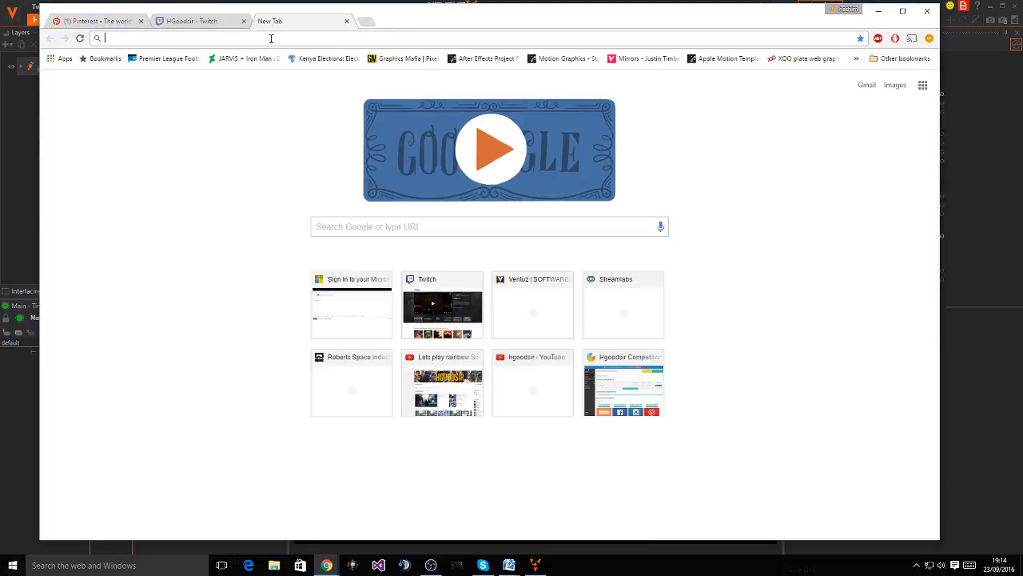
pyautogui.write('arroiw')
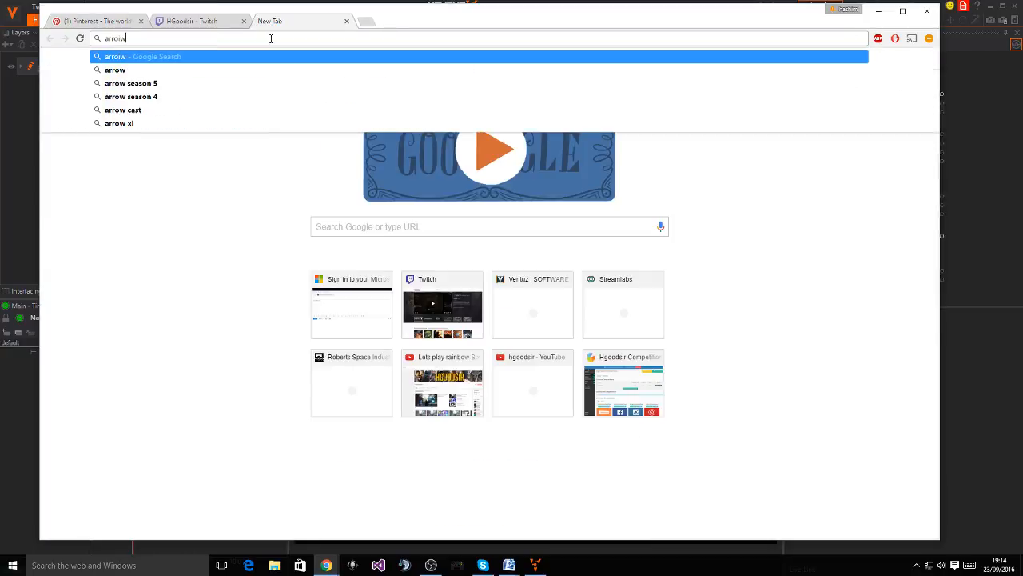
pyautogui.press('Down')
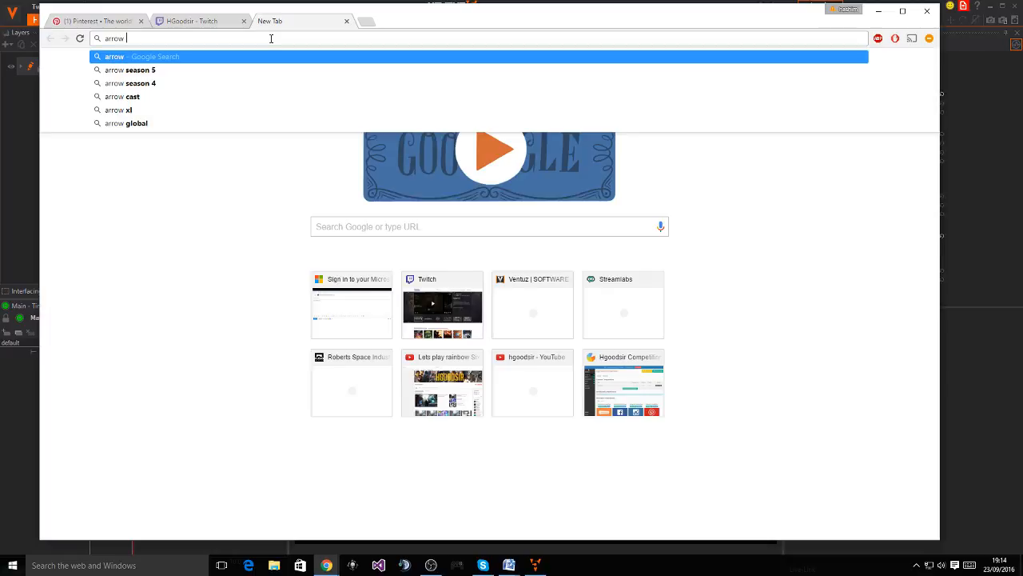
pyautogui.press('Return')
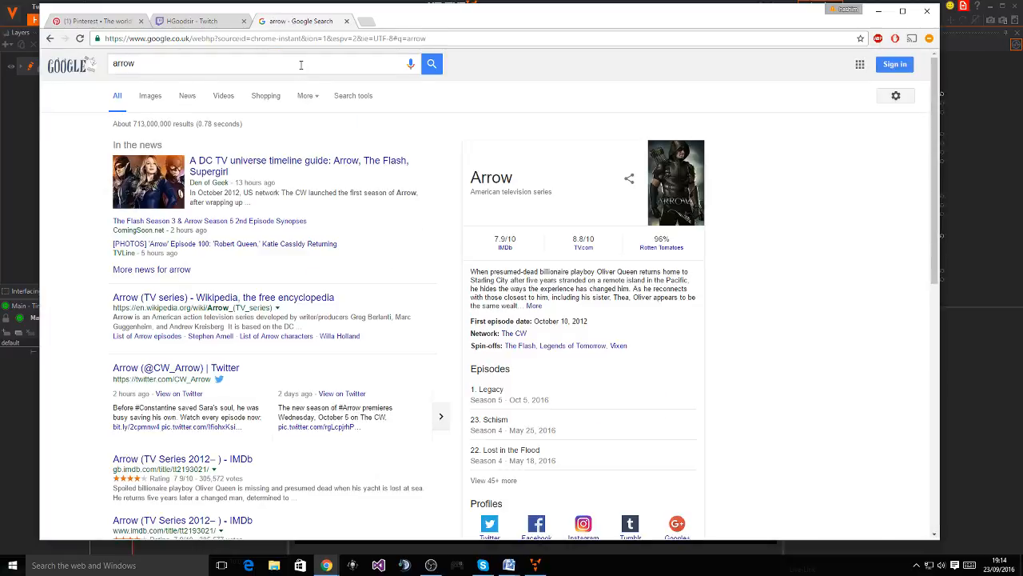
pyautogui.click(301, 65)
pyautogui.write('icon')
pyautogui.press('Return')
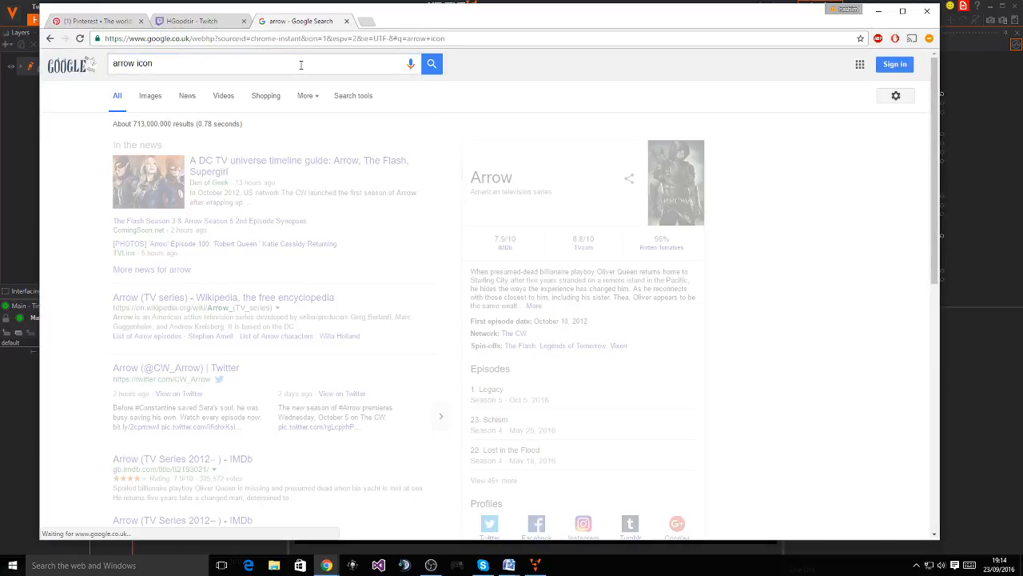
pyautogui.click(159, 104)
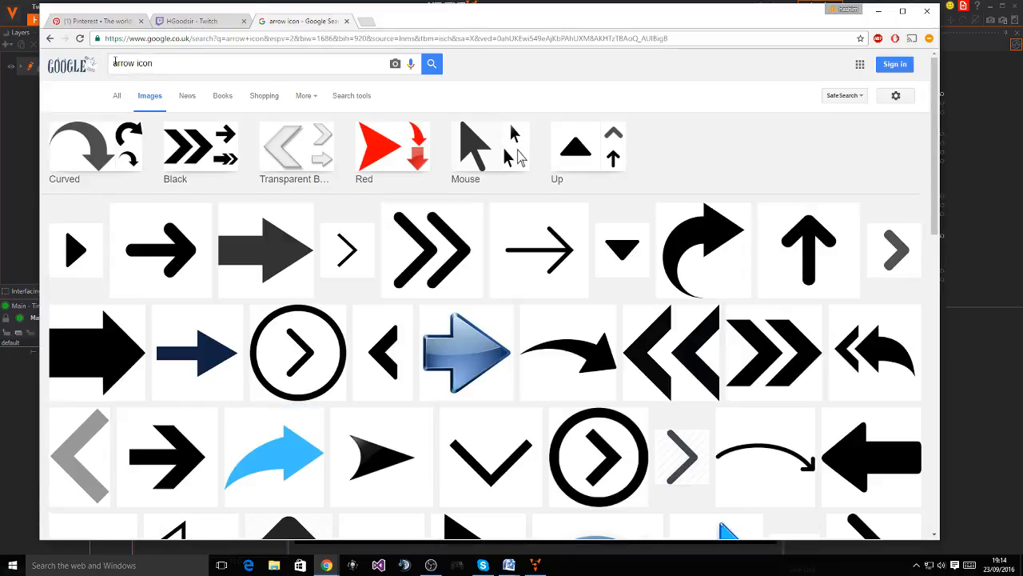
pyautogui.click(113, 63)
pyautogui.write('whiel')
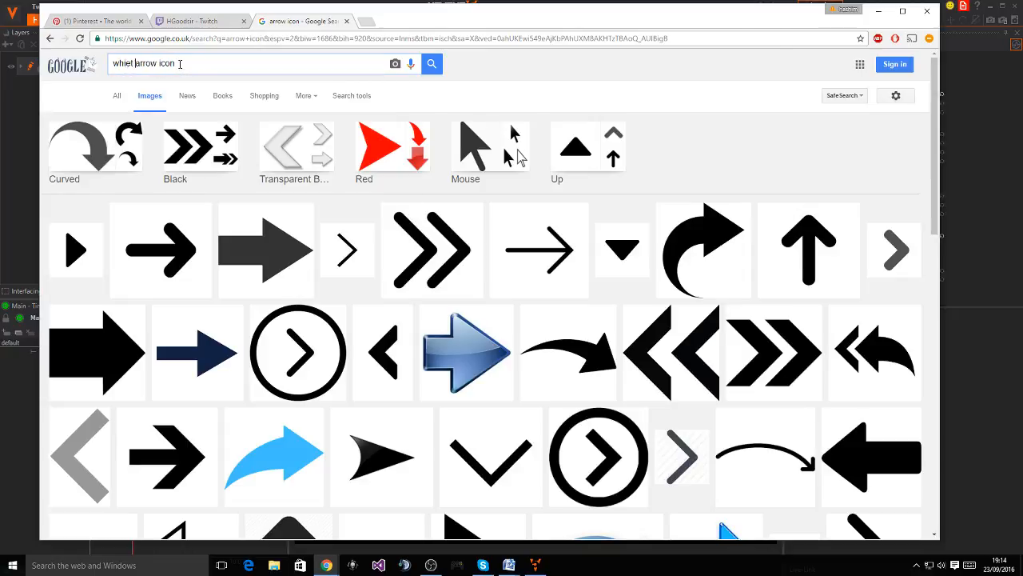
pyautogui.press('Return')
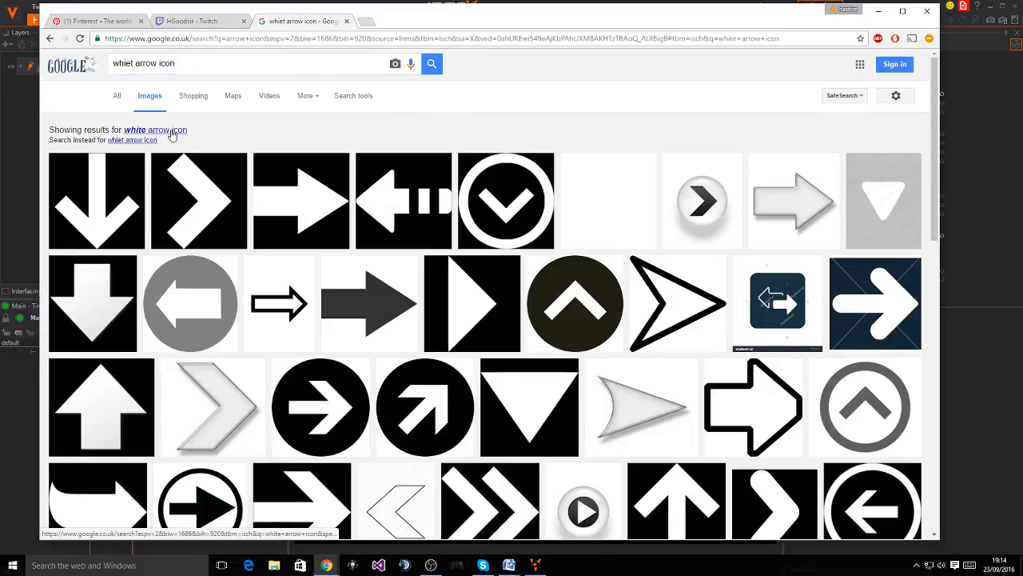
pyautogui.click(169, 131)
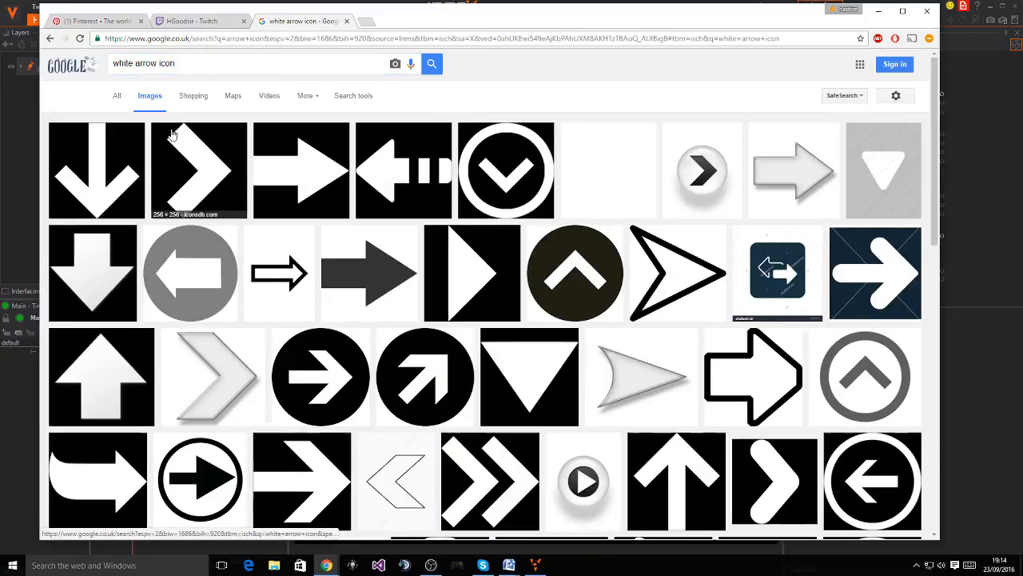
# Save the white chevron image as arrow-24-xxl.png to the Desktop and close the search tab
pyautogui.click(212, 181)
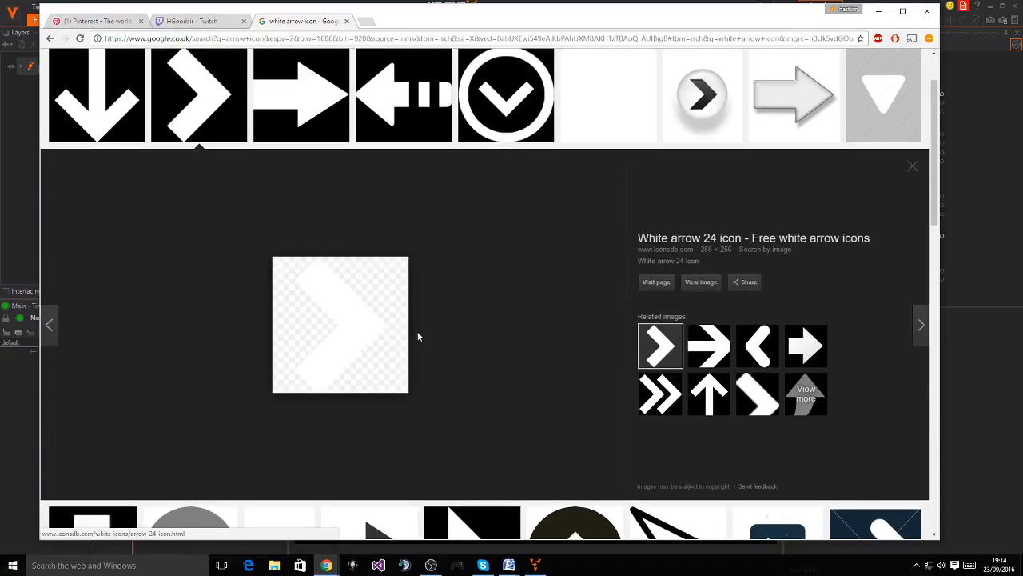
pyautogui.rightClick(362, 314)
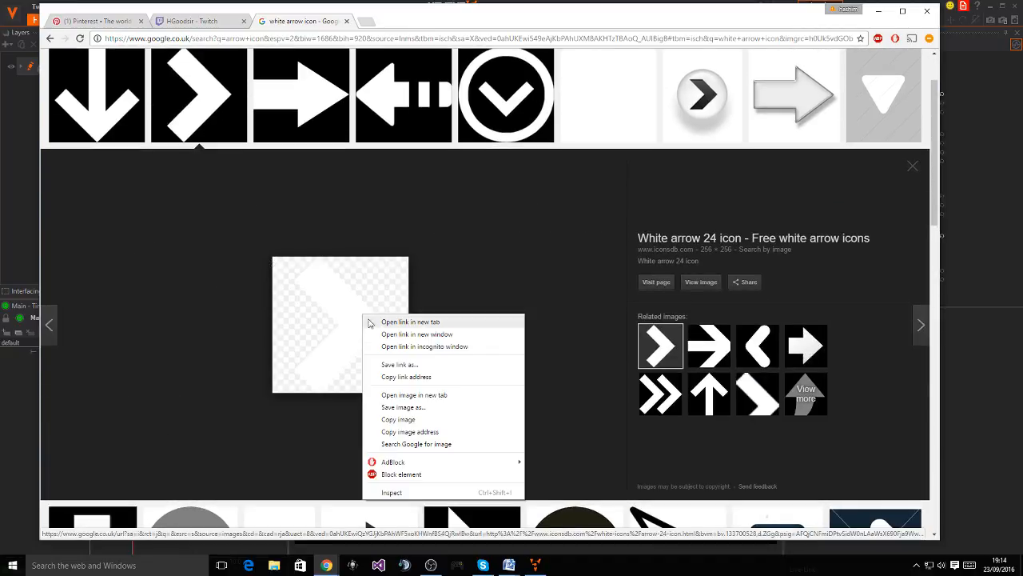
pyautogui.click(416, 404)
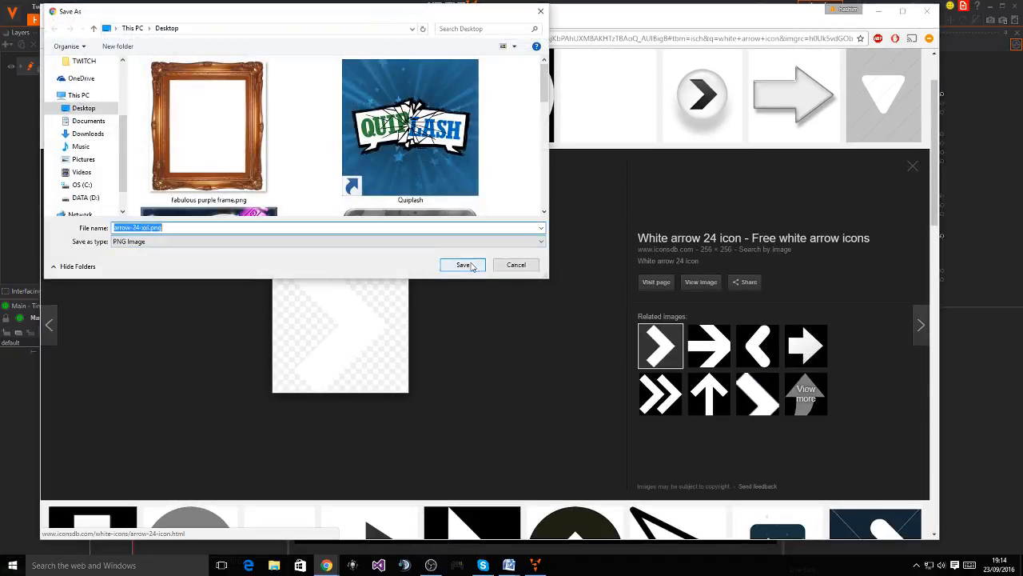
pyautogui.click(468, 266)
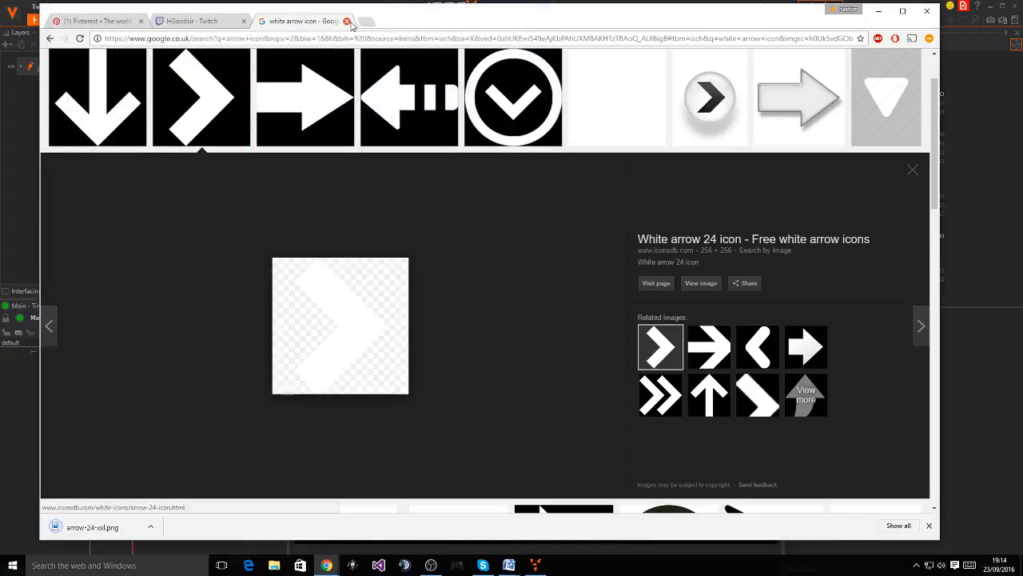
pyautogui.click(346, 21)
pyautogui.click(60, 18)
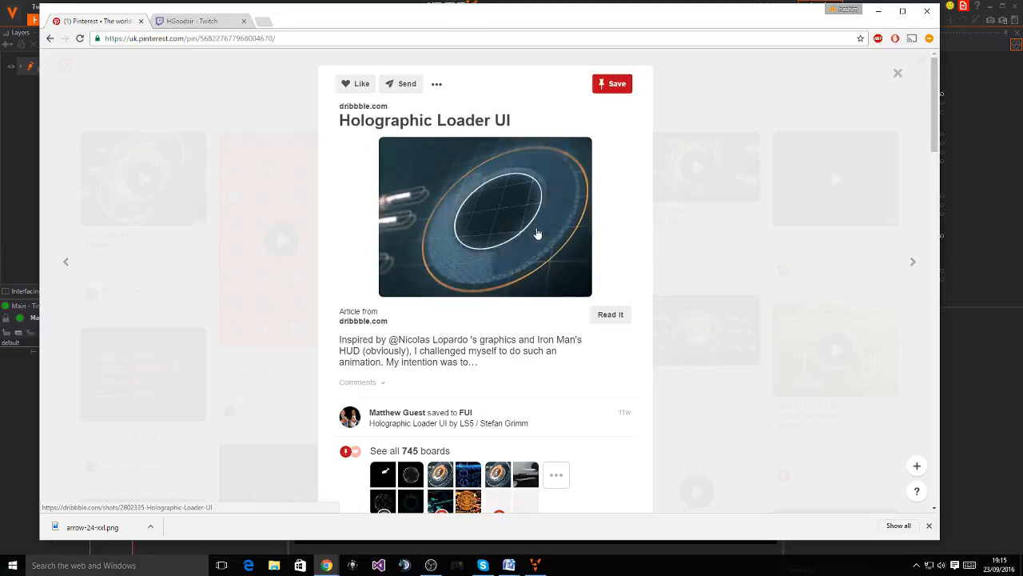
pyautogui.hotkey('alt', 'Tab')
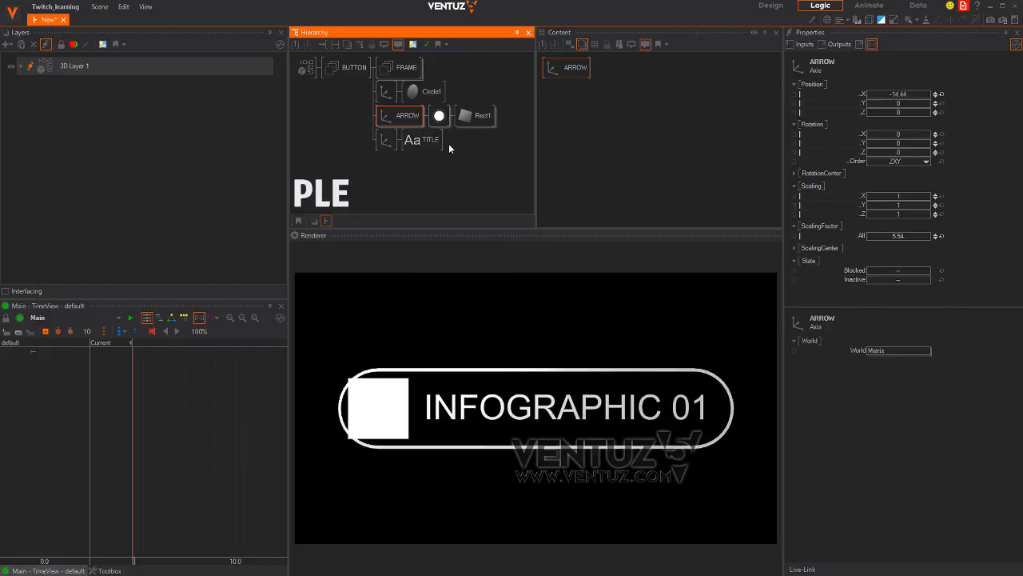
# Add a Base + Alpha texture stage to the white Material node
pyautogui.click(442, 116)
pyautogui.click(553, 68)
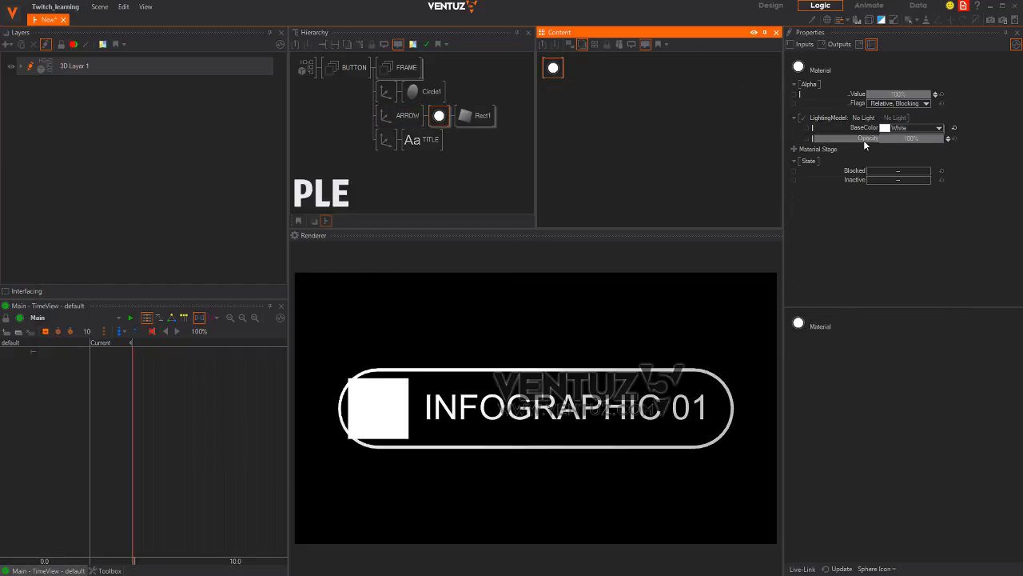
pyautogui.click(794, 150)
pyautogui.moveTo(727, 150)
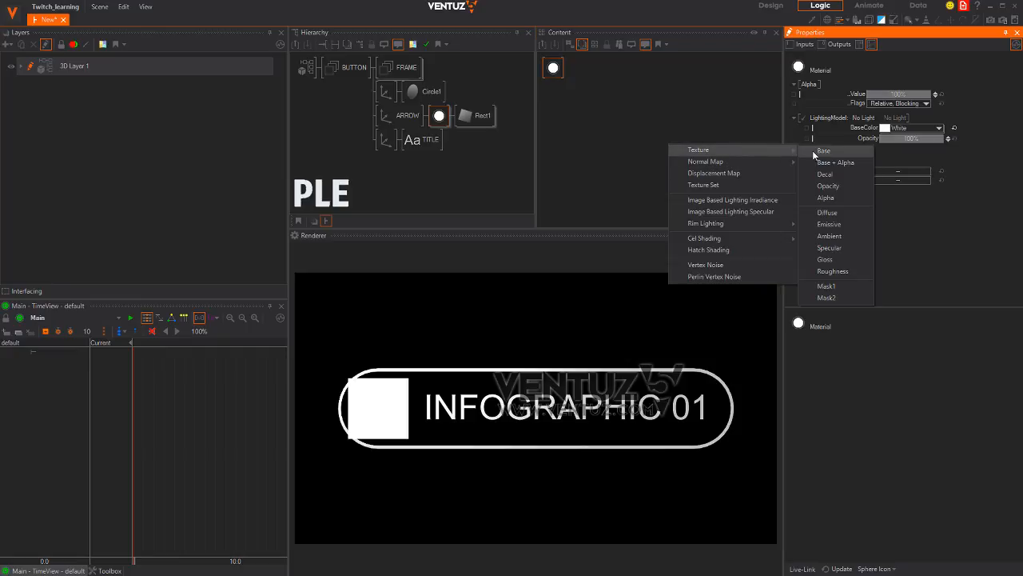
pyautogui.click(828, 164)
# Load arrow-24-xxl.png from the Desktop as the texture, placing the white arrow in the ring
pyautogui.click(818, 157)
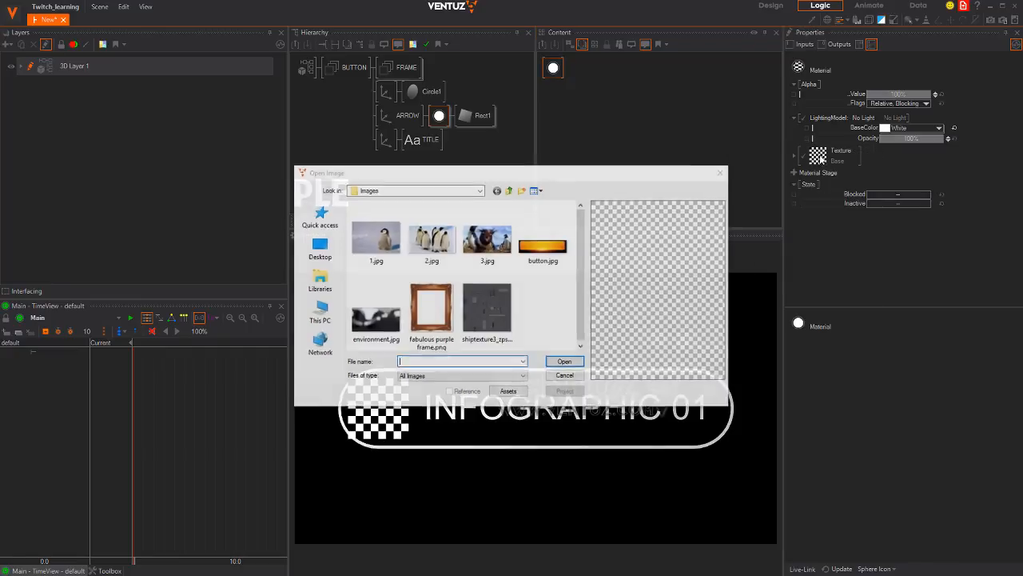
pyautogui.click(318, 248)
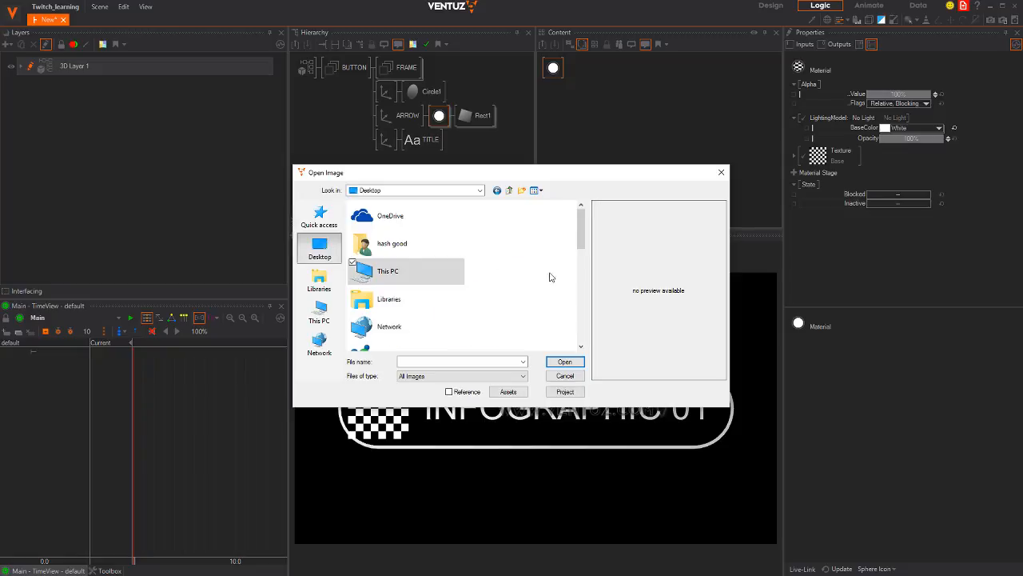
pyautogui.moveTo(584, 230); pyautogui.dragTo(581, 341)
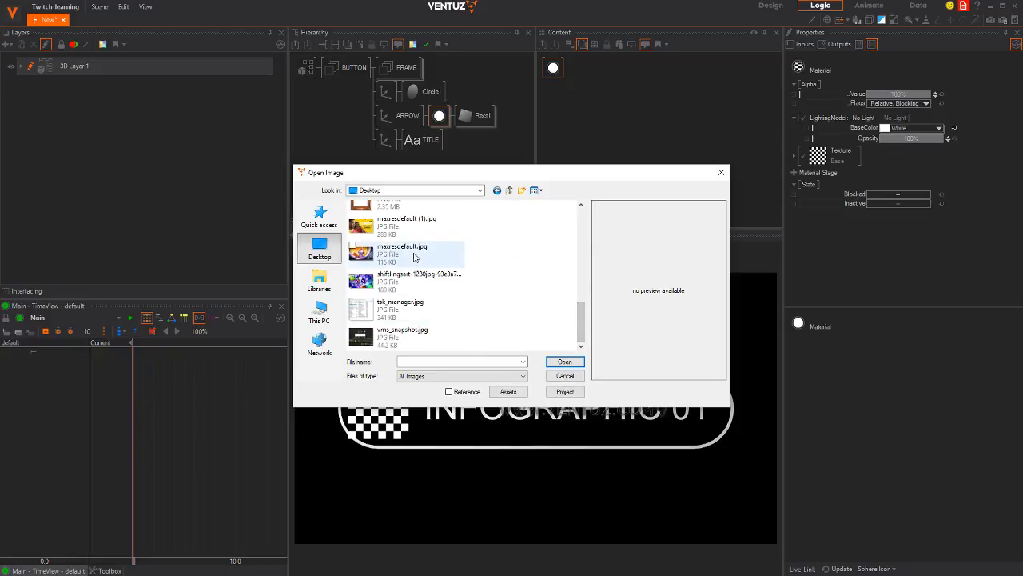
pyautogui.scroll(3, 417, 272)
pyautogui.click(399, 328)
pyautogui.click(565, 361)
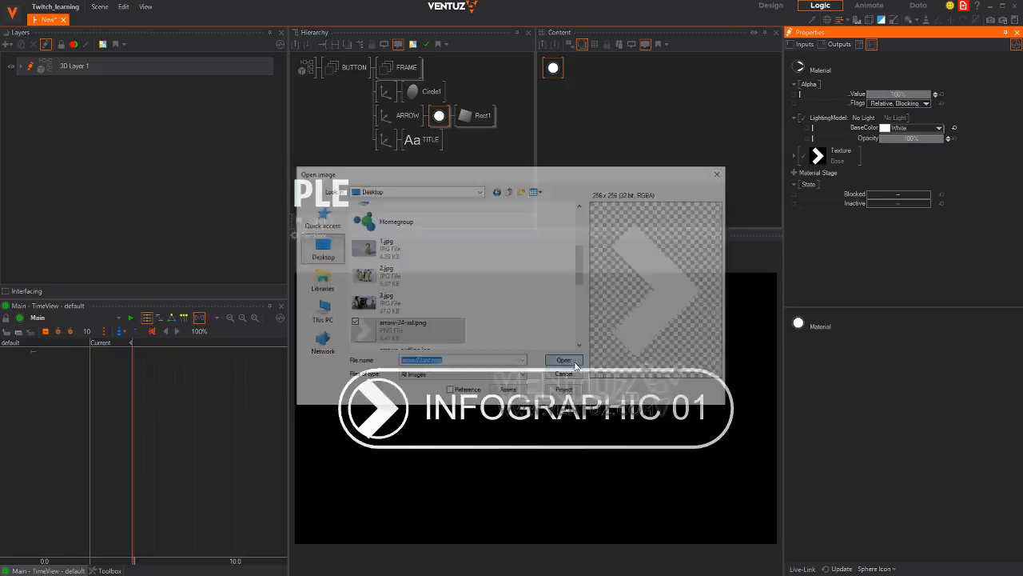
pyautogui.click(404, 115)
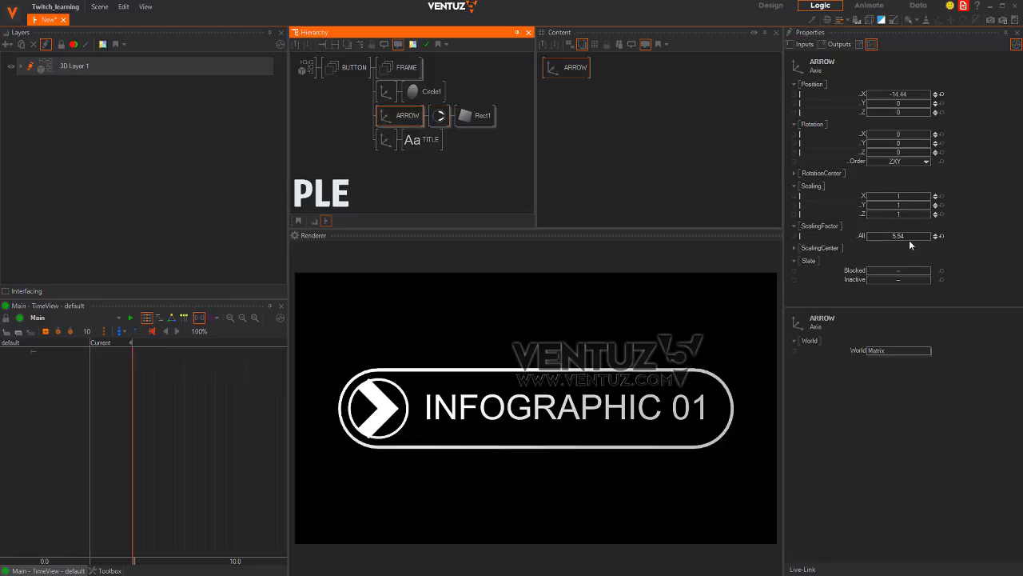
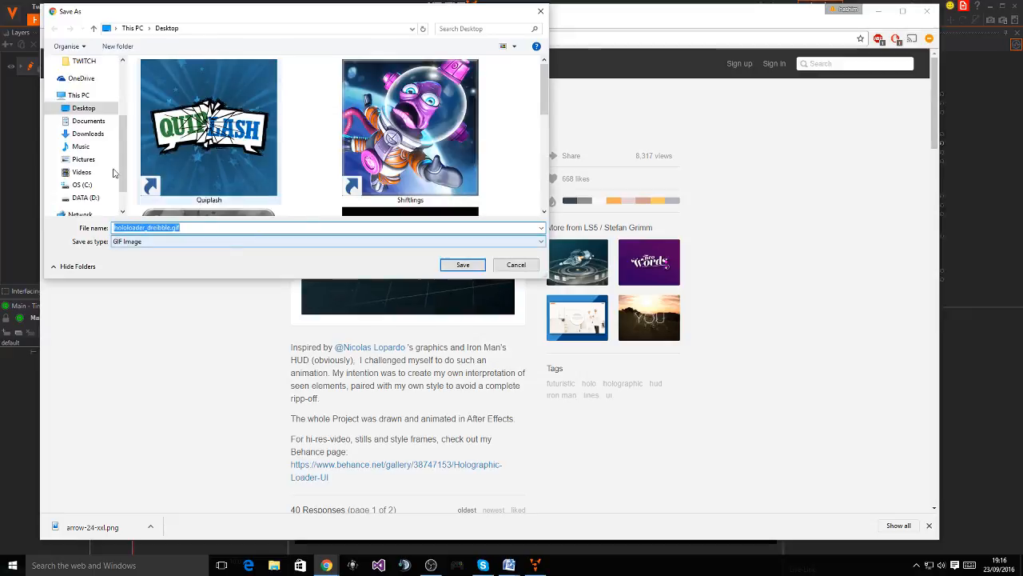
# Save the Holographic Loader GIF to the Desktop, launch Photoshop CC, and return to Ventuz
pyautogui.click(463, 266)
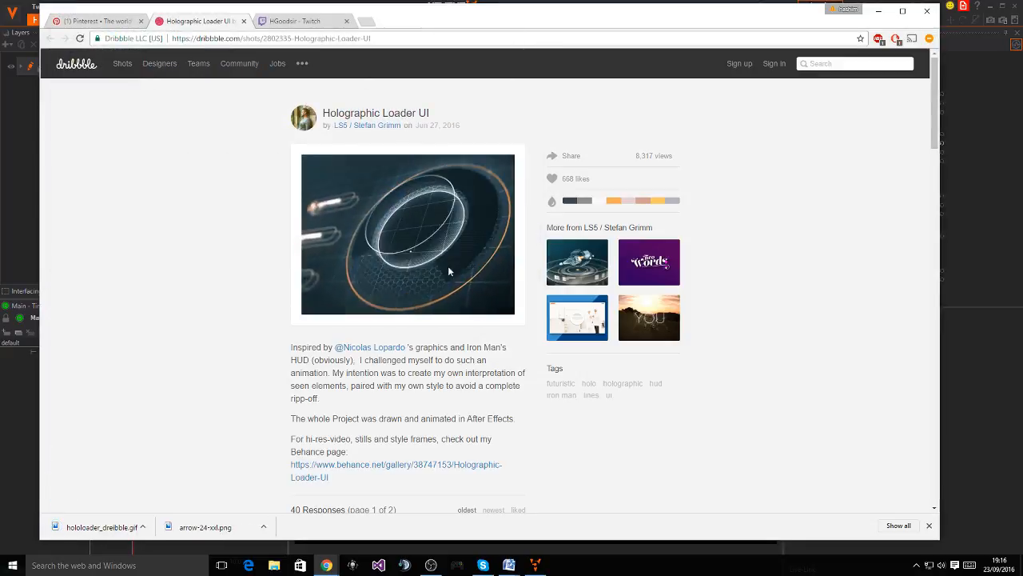
pyautogui.click(12, 565)
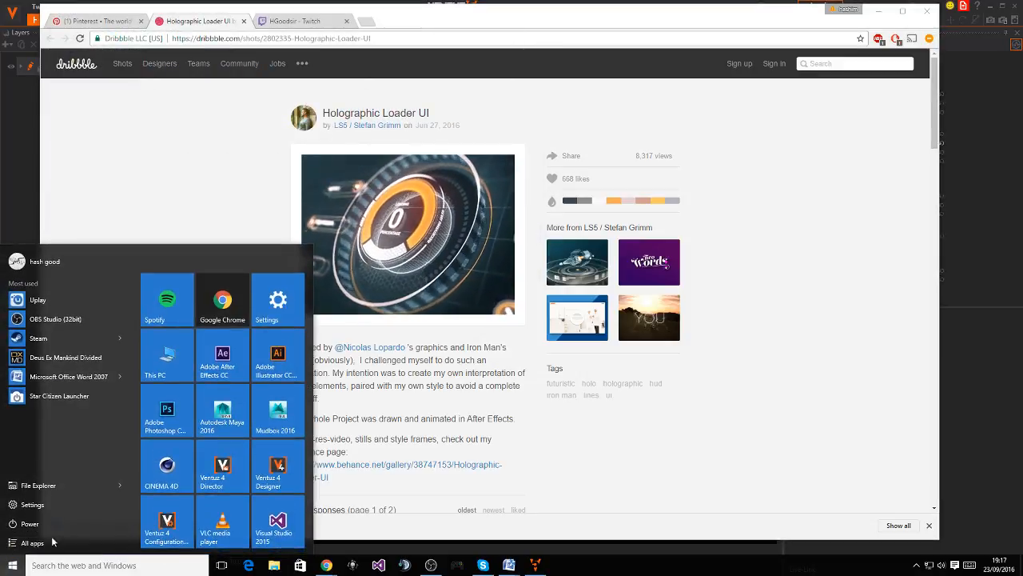
pyautogui.click(183, 423)
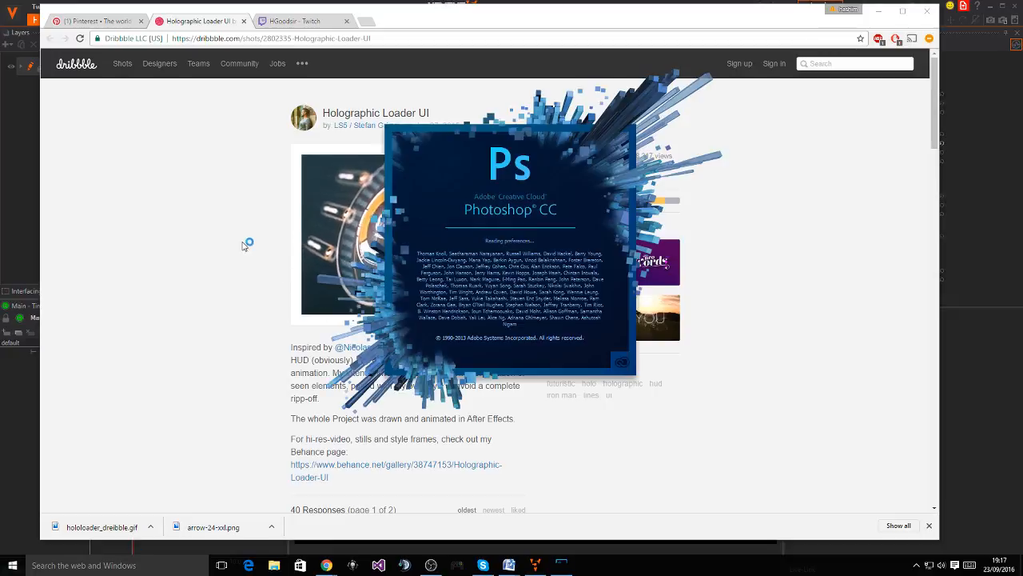
pyautogui.hotkey('alt', 'Tab')
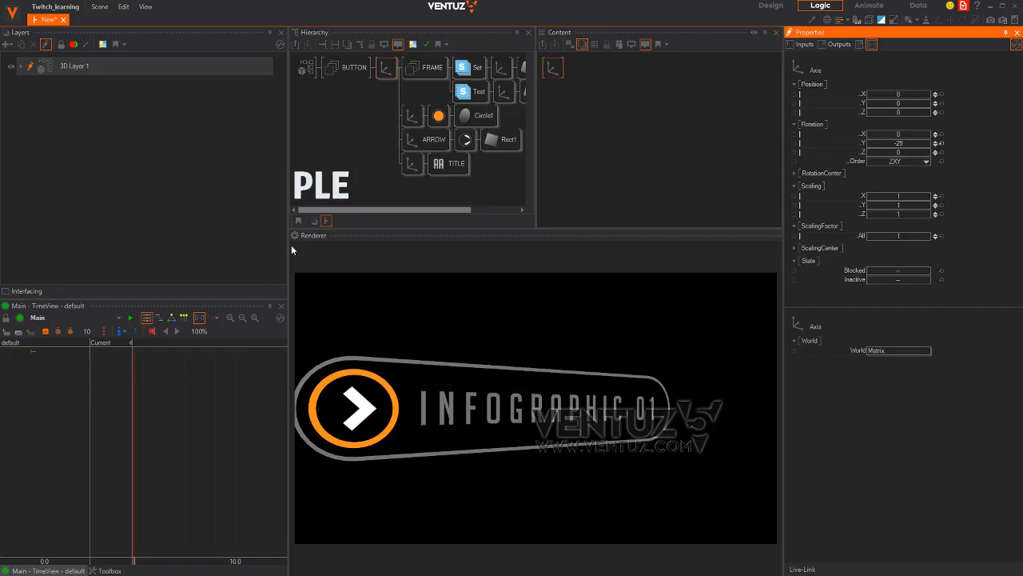
pyautogui.click(387, 69)
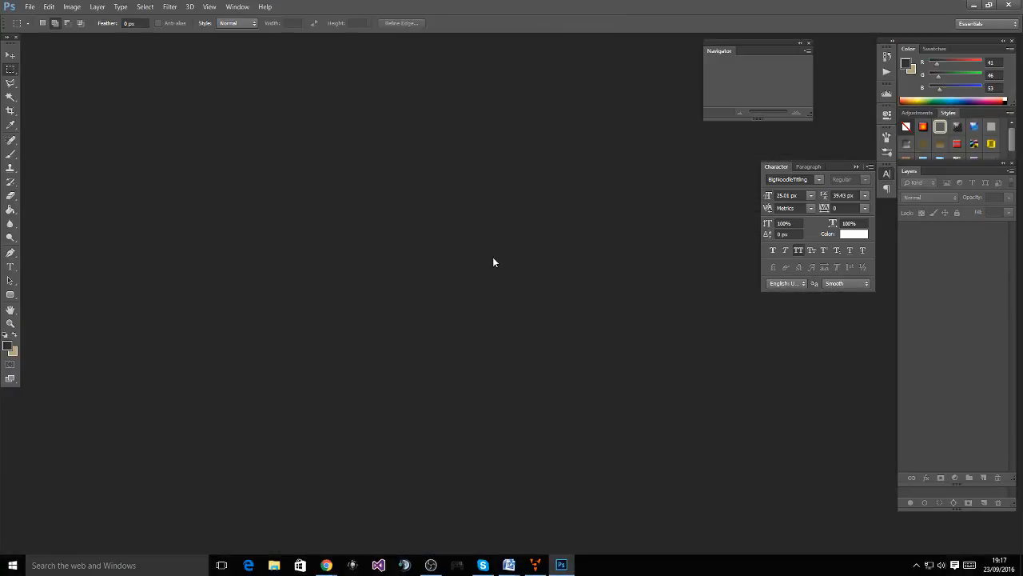
# Open hololoader_dreibble.gif in Photoshop as a stack of frame layers
pyautogui.hotkey('ctrl', 'o')
pyautogui.click(175, 144)
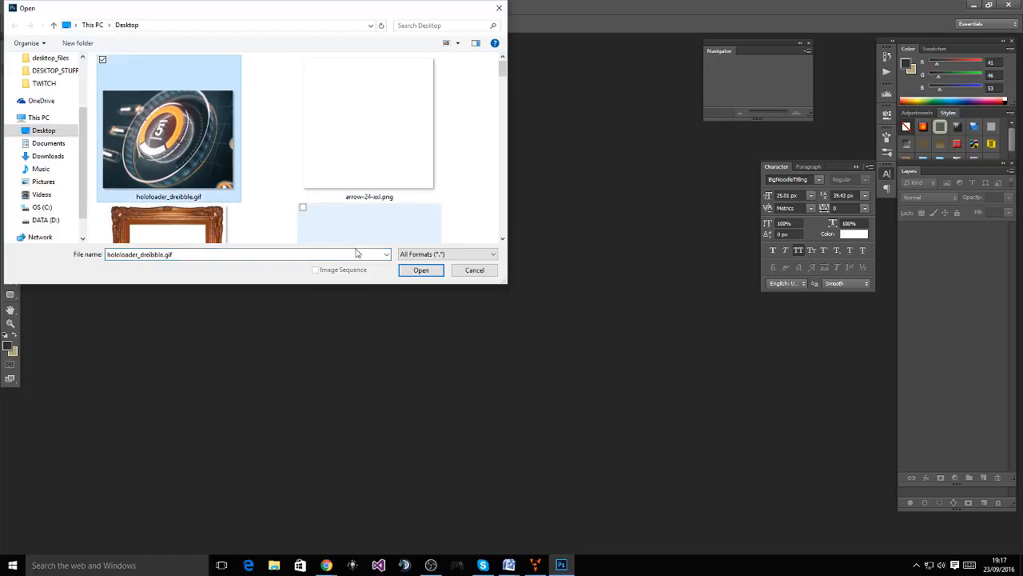
pyautogui.click(410, 271)
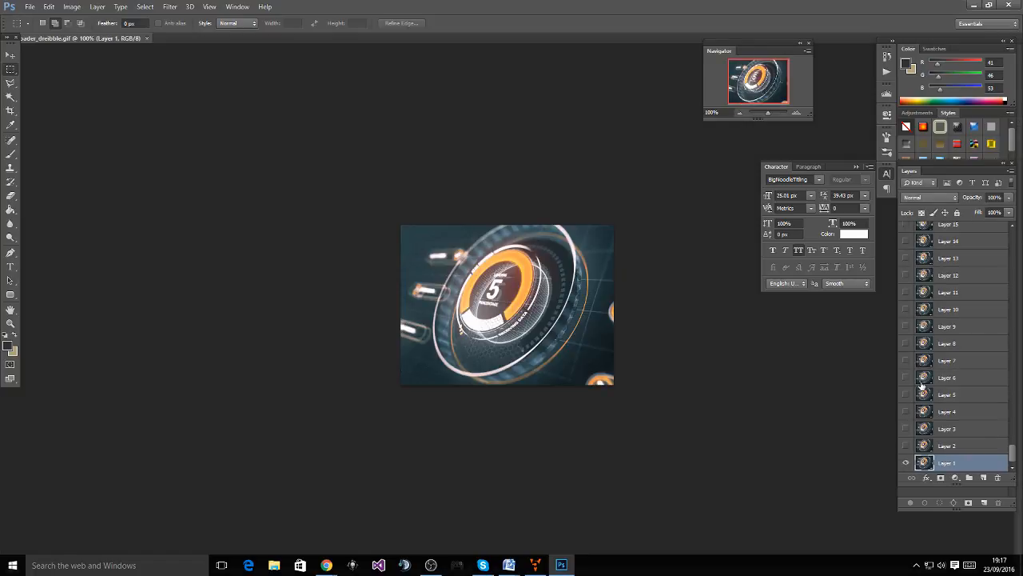
# Preview the Layer 104 and 105 frames, then show Layer 75's frame on the canvas
pyautogui.scroll(5, 922, 385)
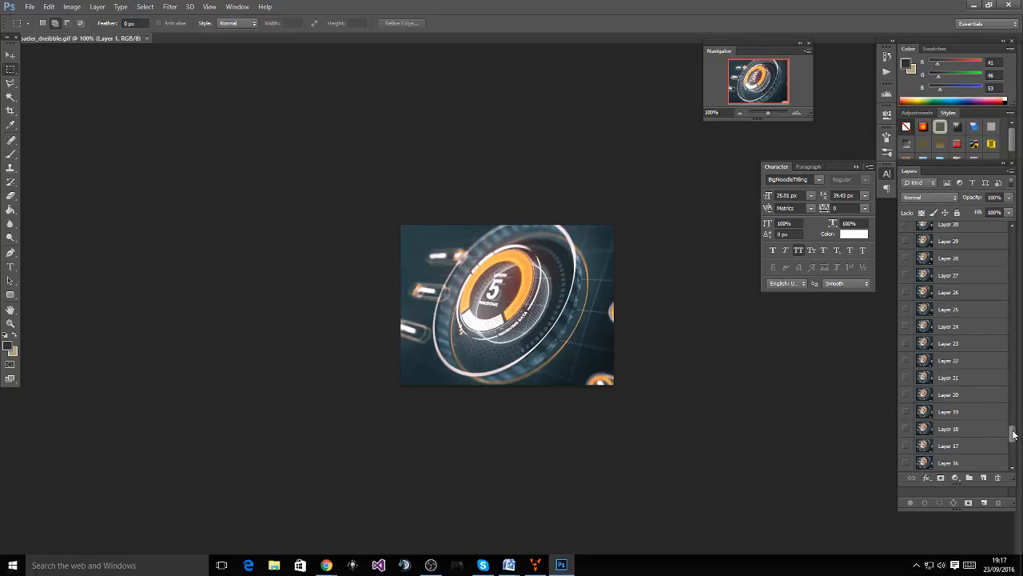
pyautogui.moveTo(1014, 434); pyautogui.dragTo(1012, 236)
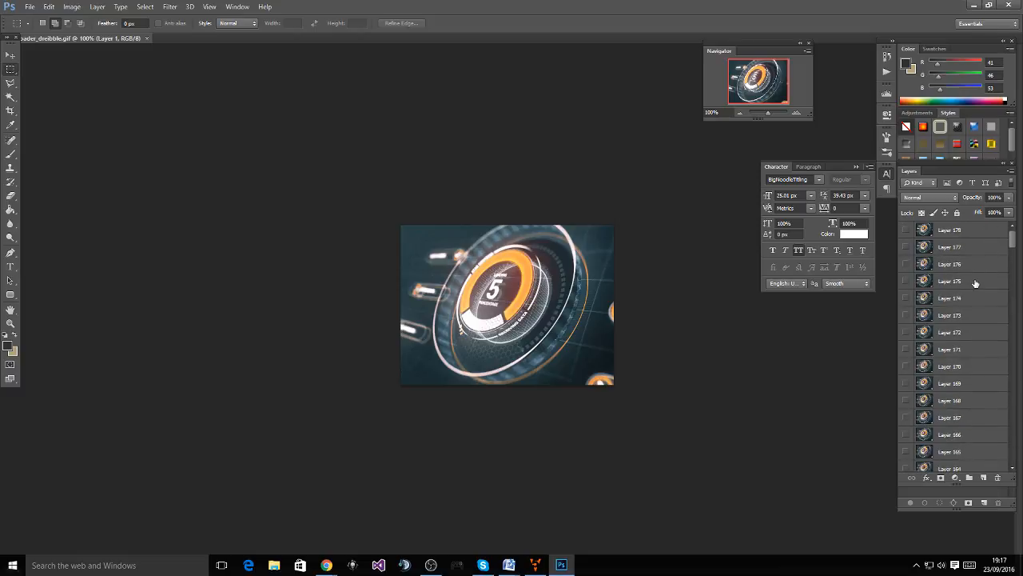
pyautogui.moveTo(1012, 237); pyautogui.dragTo(1016, 334)
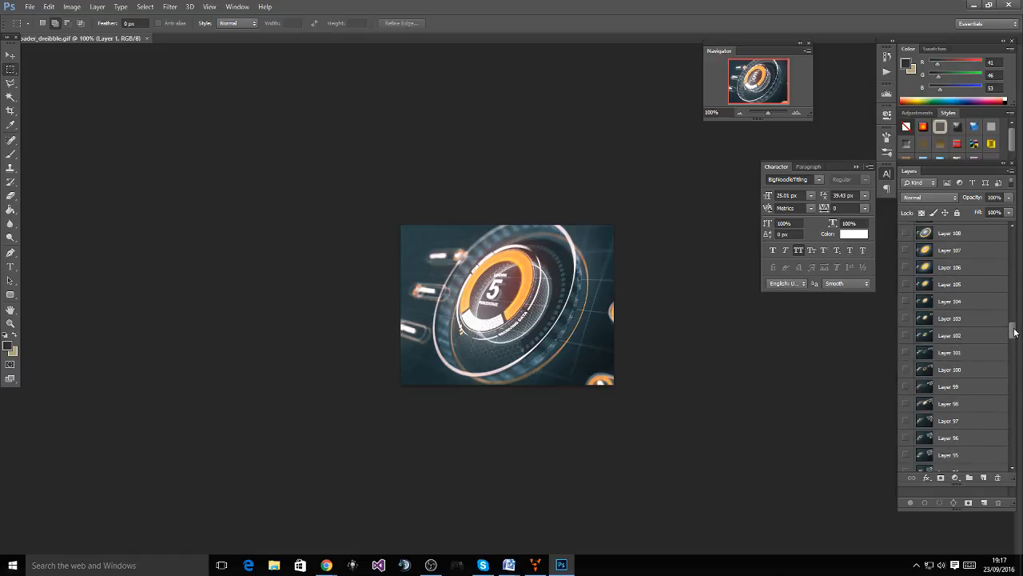
pyautogui.click(905, 302)
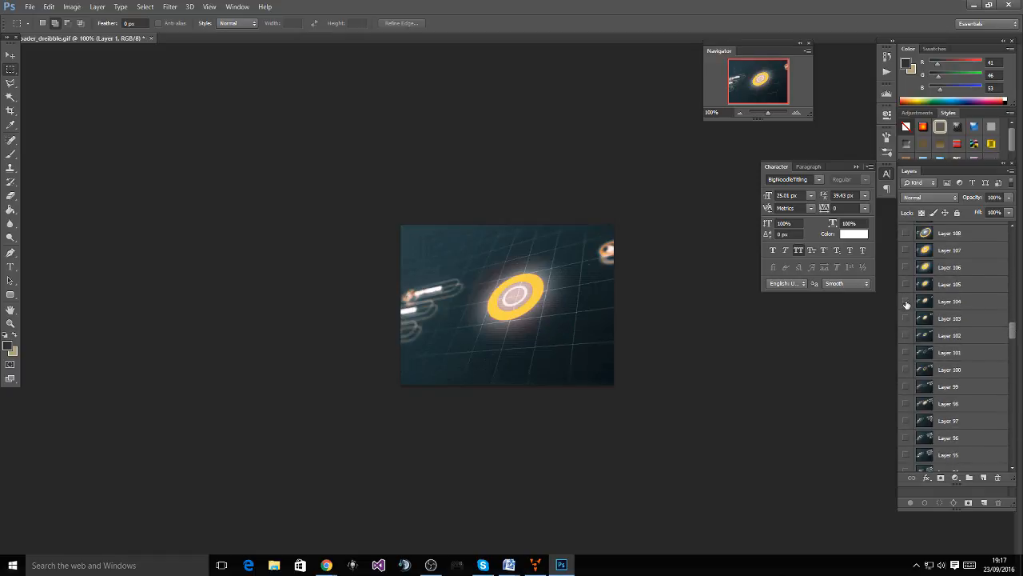
pyautogui.click(907, 303)
pyautogui.click(906, 284)
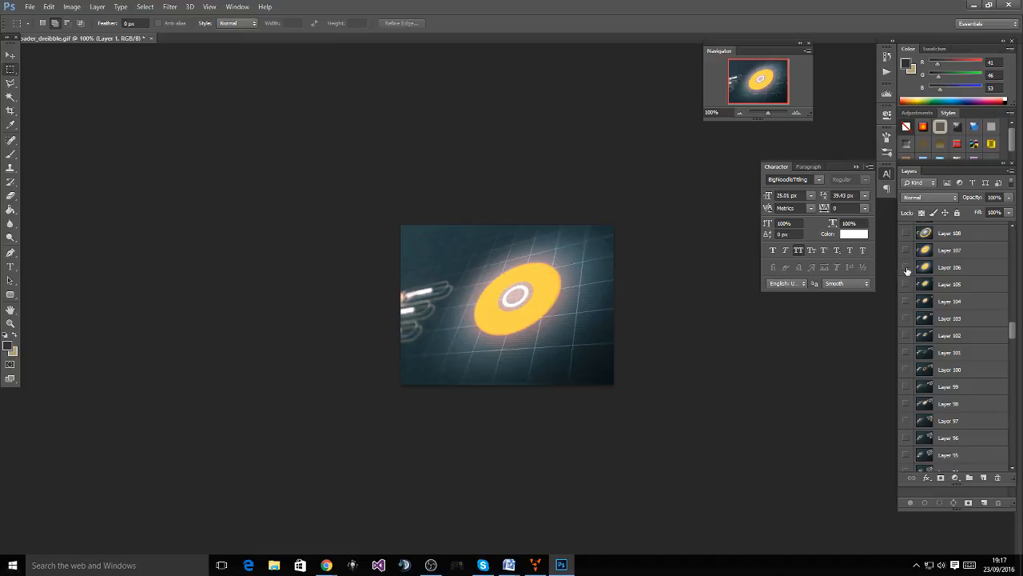
pyautogui.click(906, 282)
pyautogui.scroll(3, 916, 295)
pyautogui.scroll(7, 918, 301)
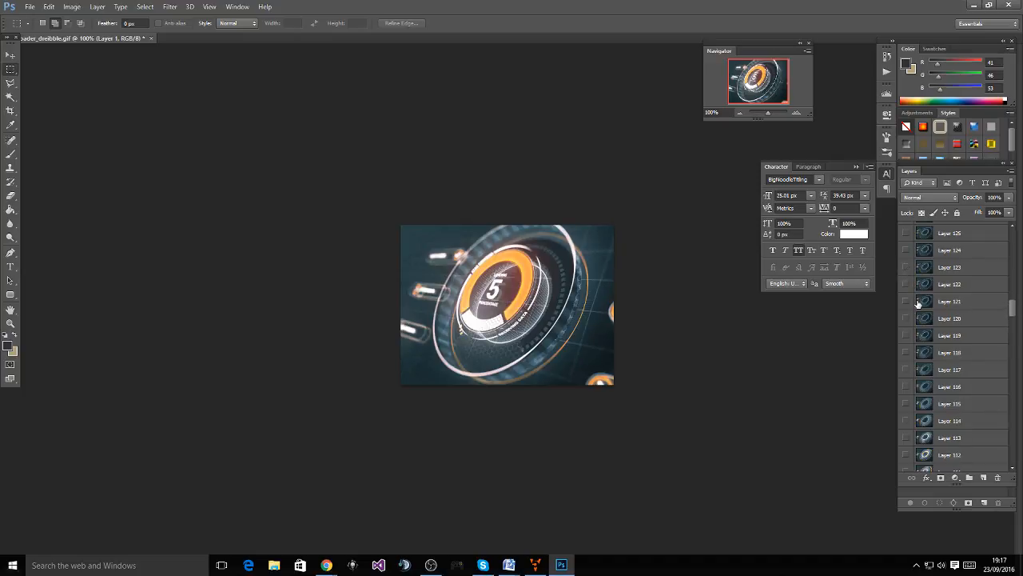
pyautogui.scroll(10, 918, 302)
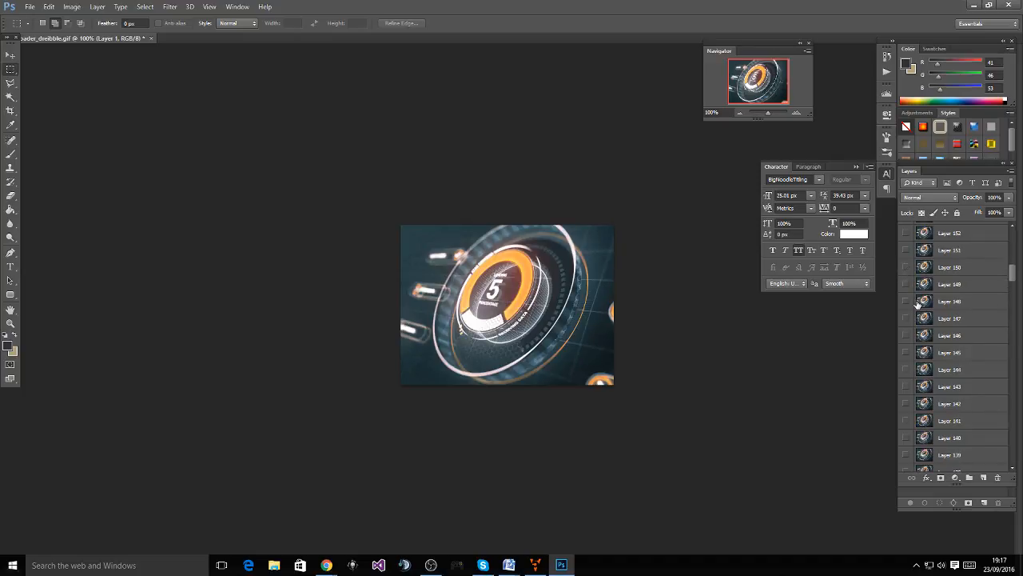
pyautogui.scroll(3, 918, 303)
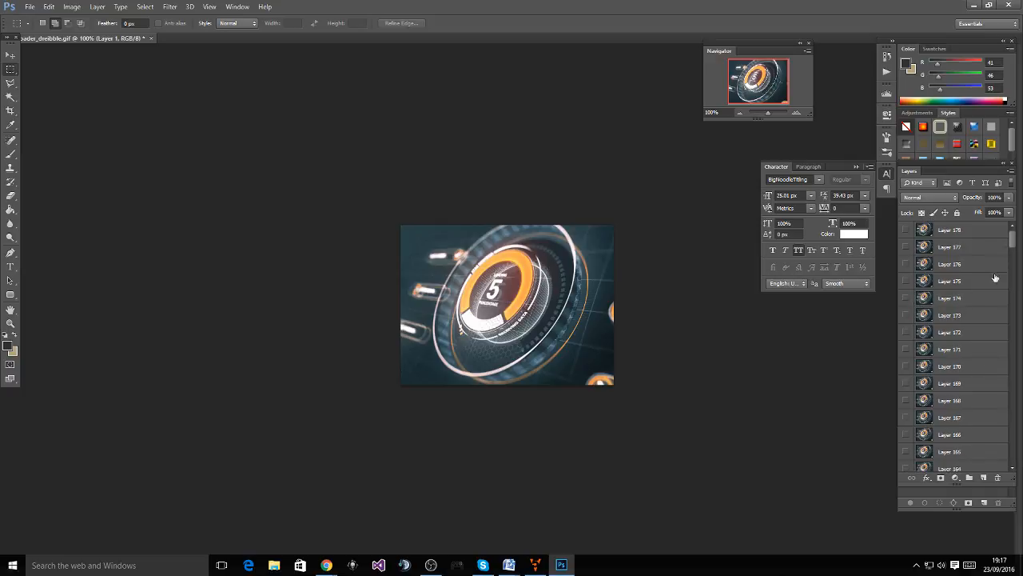
pyautogui.moveTo(1013, 239); pyautogui.dragTo(1012, 361)
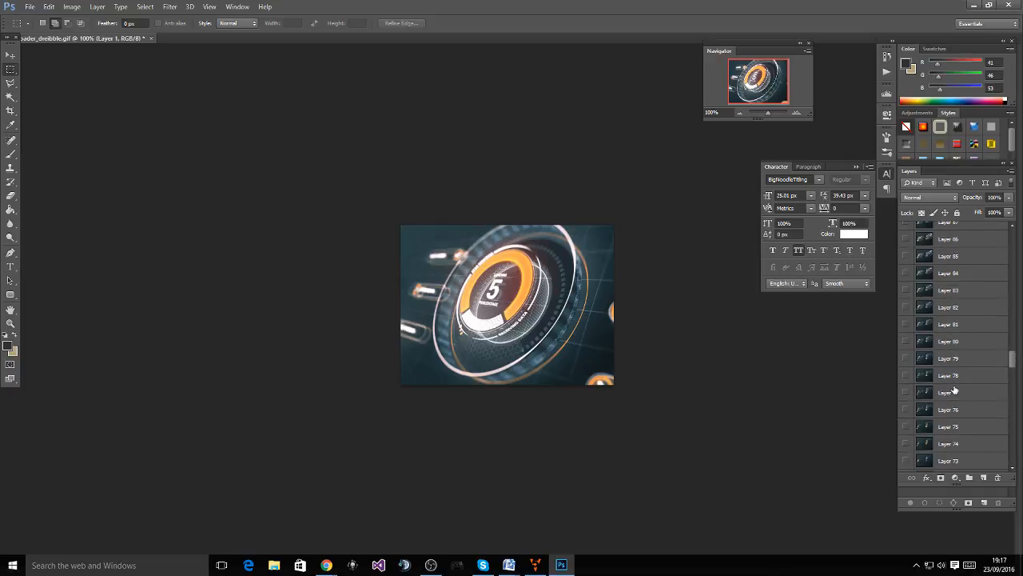
pyautogui.scroll(-1, 952, 392)
pyautogui.click(905, 377)
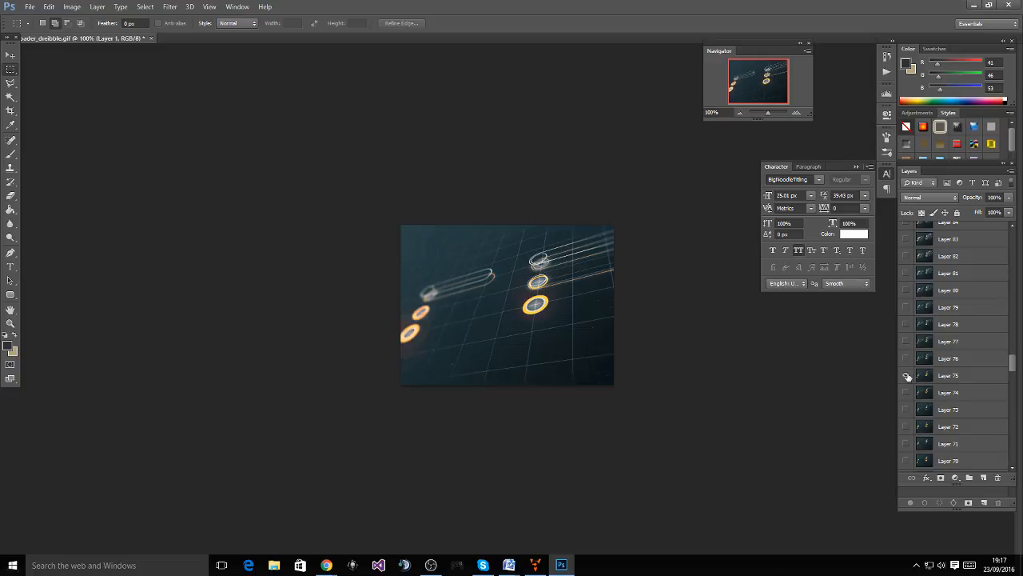
# Set the canvas zoom to 300% and compare the Layer 75, 74 and 65 frames
pyautogui.click(796, 113)
pyautogui.click(796, 113)
pyautogui.click(742, 113)
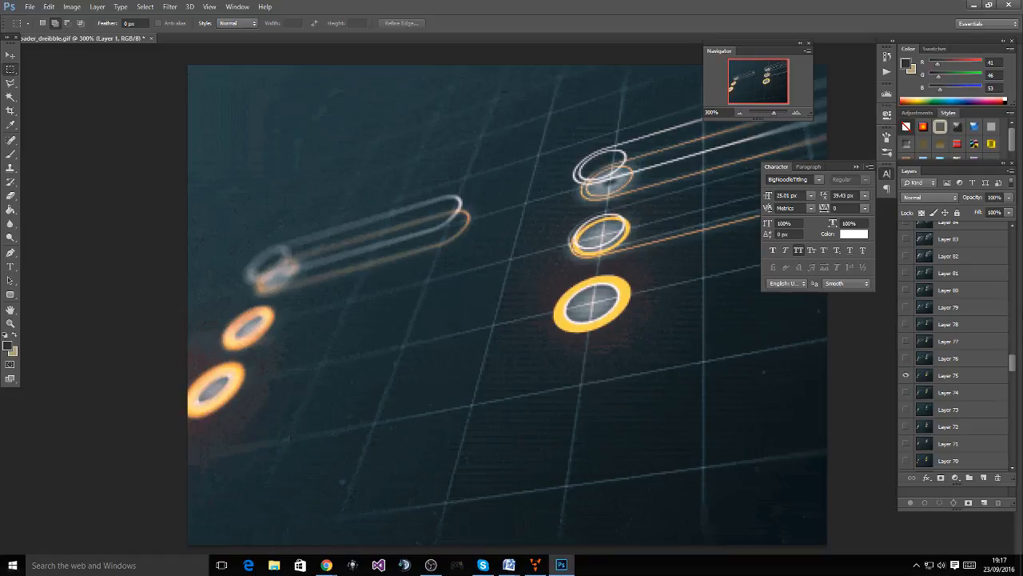
pyautogui.click(905, 375)
pyautogui.click(906, 392)
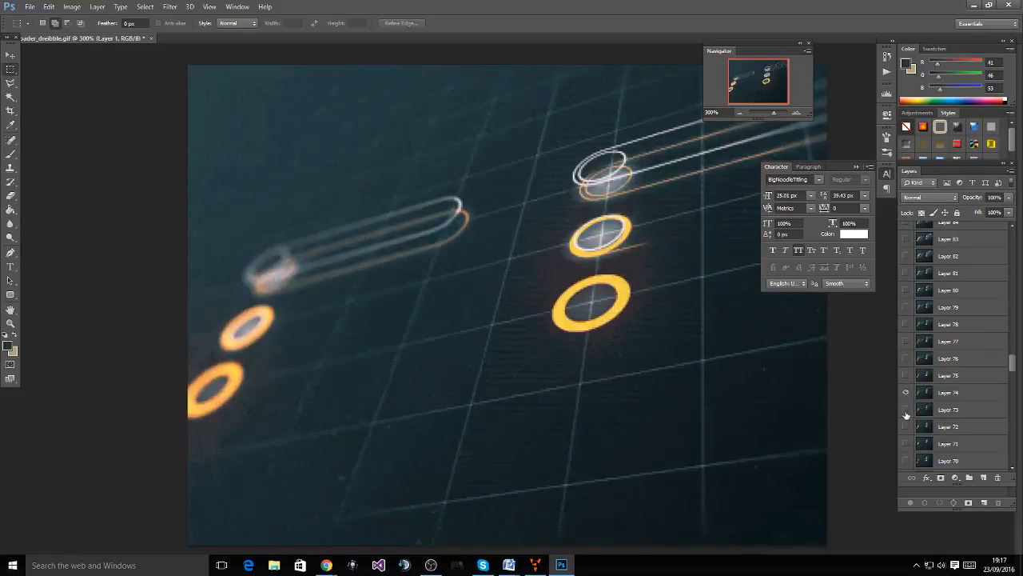
pyautogui.click(906, 393)
pyautogui.scroll(-2, 907, 414)
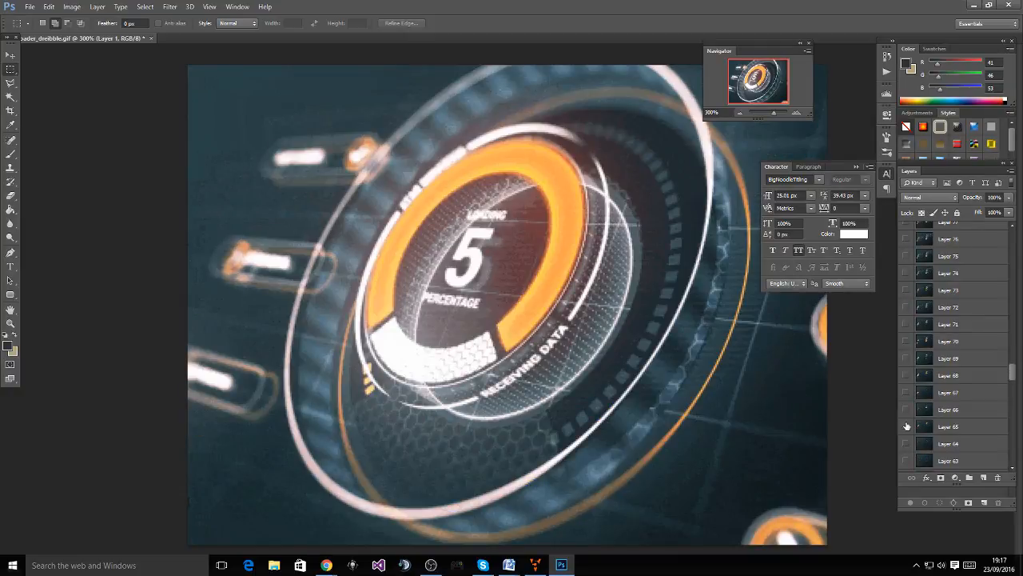
pyautogui.click(907, 426)
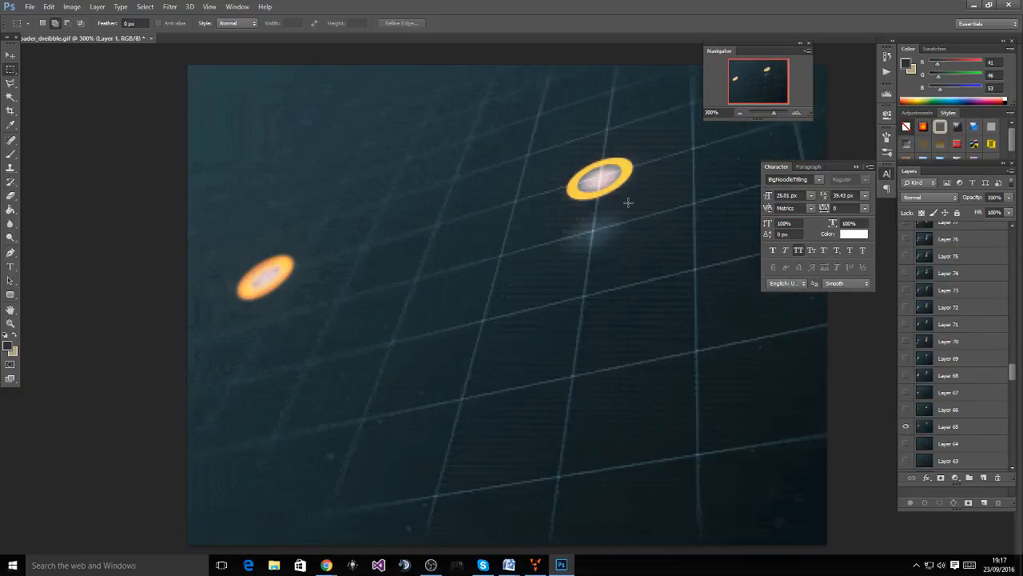
pyautogui.click(906, 426)
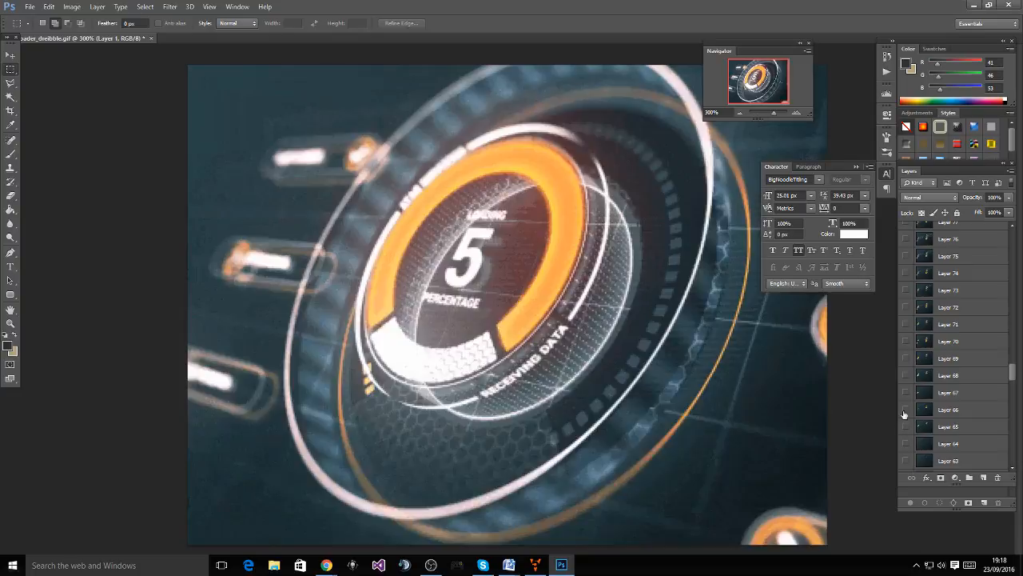
# Reveal Layers 66 through 73 in turn to watch the rings stack up, then hide Layer 72
pyautogui.click(905, 410)
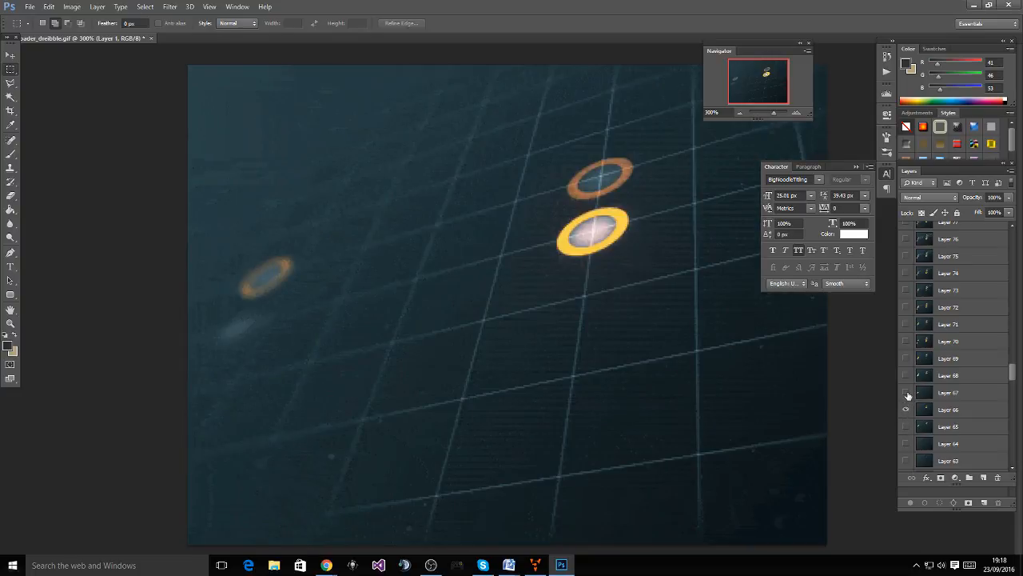
pyautogui.click(906, 393)
pyautogui.click(906, 378)
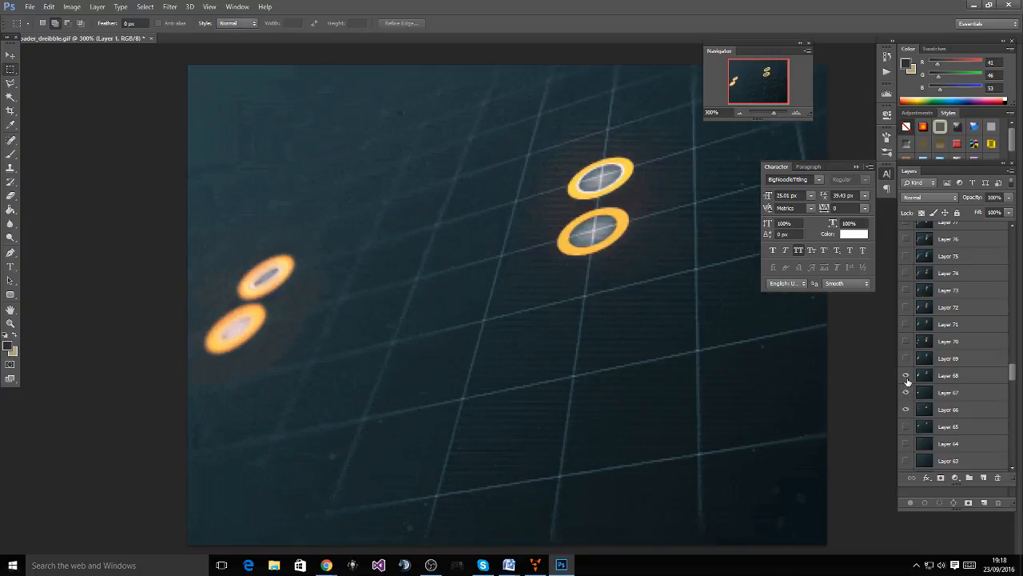
pyautogui.click(906, 375)
pyautogui.click(907, 375)
pyautogui.click(906, 358)
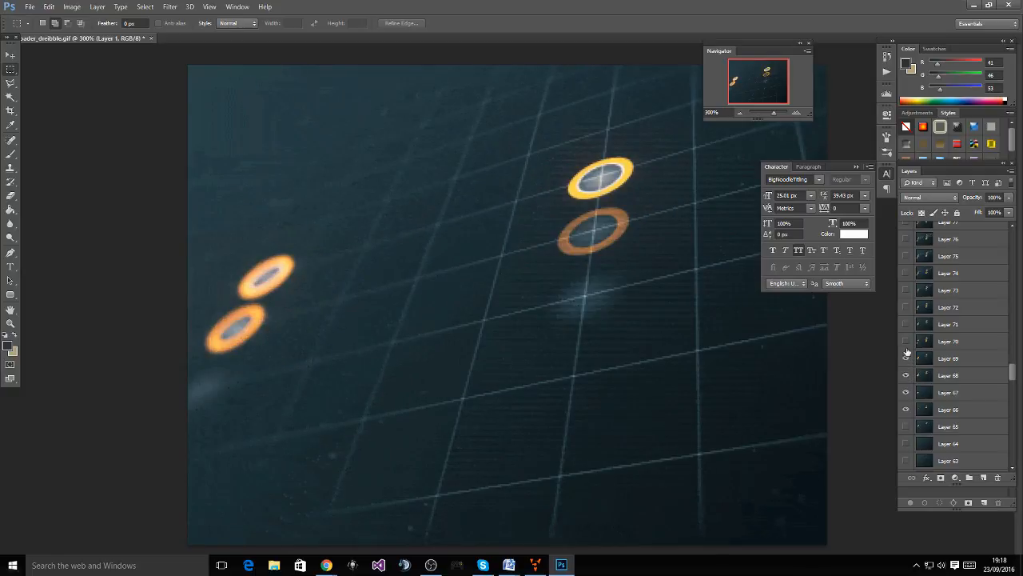
pyautogui.click(906, 342)
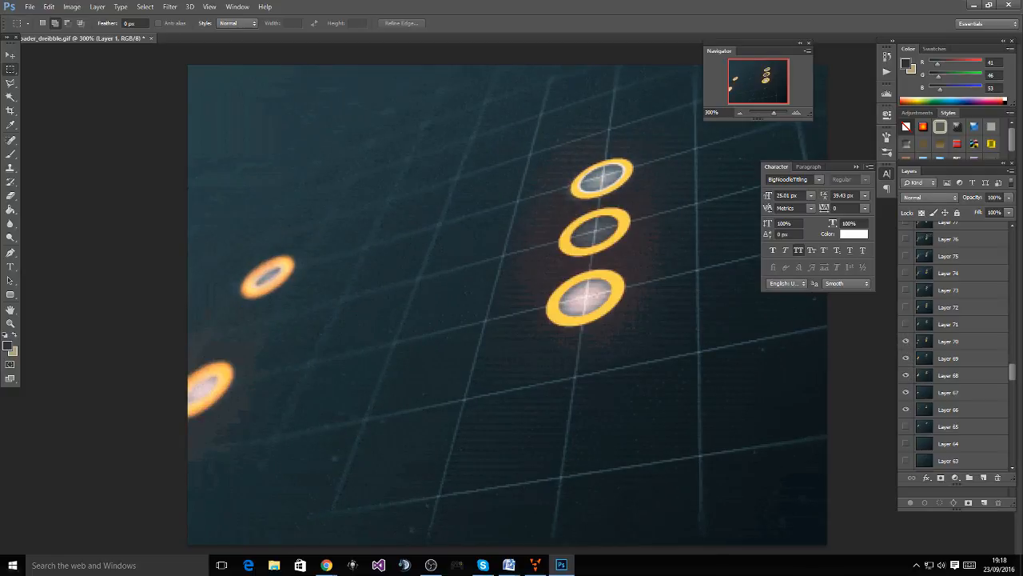
pyautogui.click(907, 324)
pyautogui.click(906, 307)
pyautogui.click(906, 290)
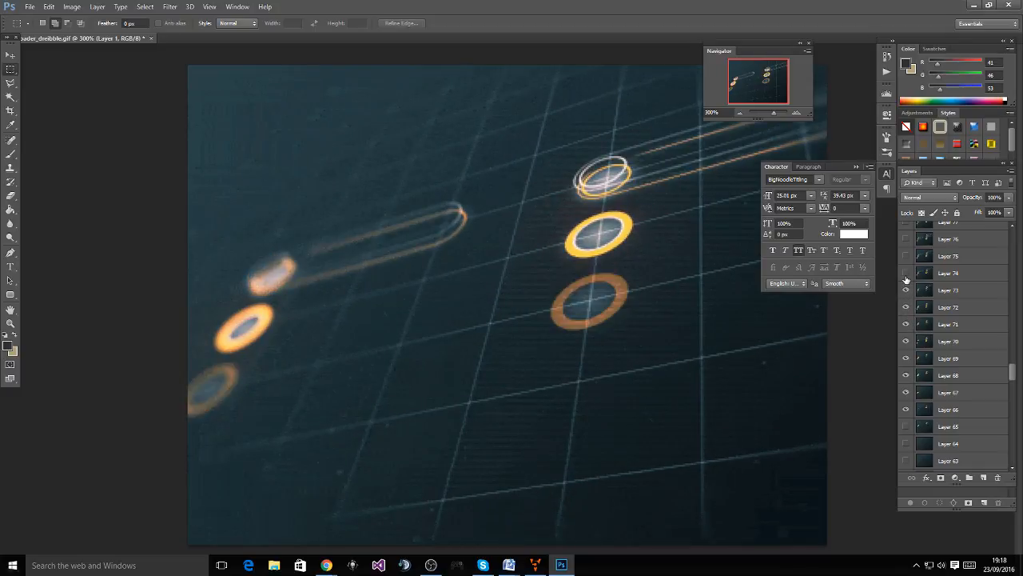
pyautogui.click(906, 291)
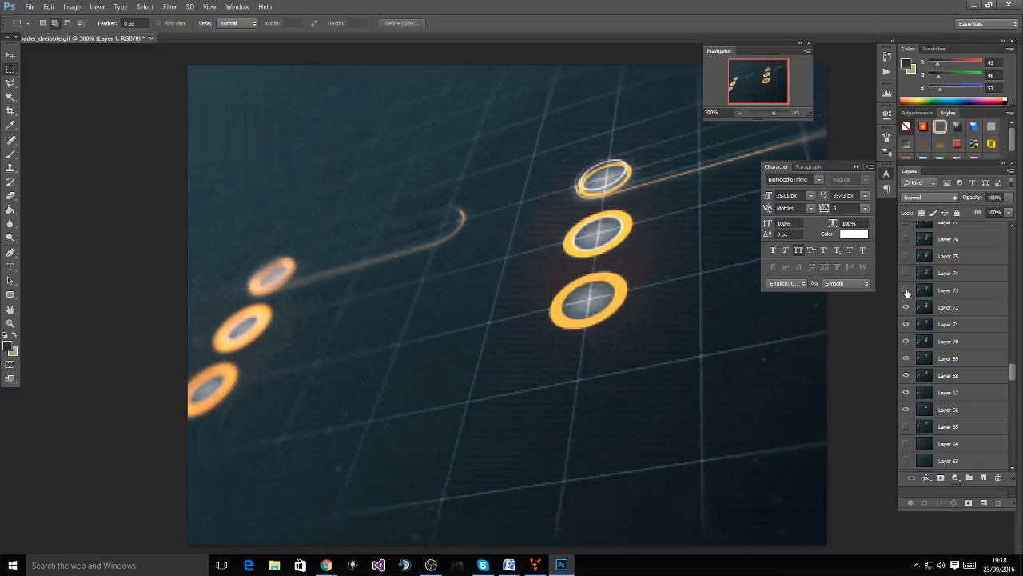
pyautogui.click(906, 291)
pyautogui.click(906, 291)
pyautogui.click(906, 291)
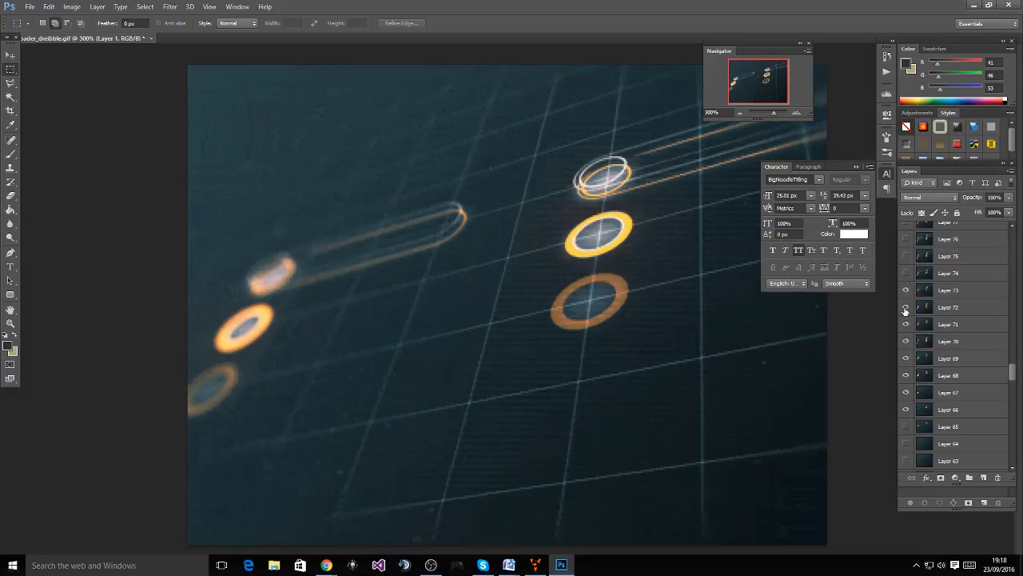
pyautogui.click(906, 308)
# Show Layers 74, 75 and 76 to study the white rings, then hide Layer 75
pyautogui.click(906, 274)
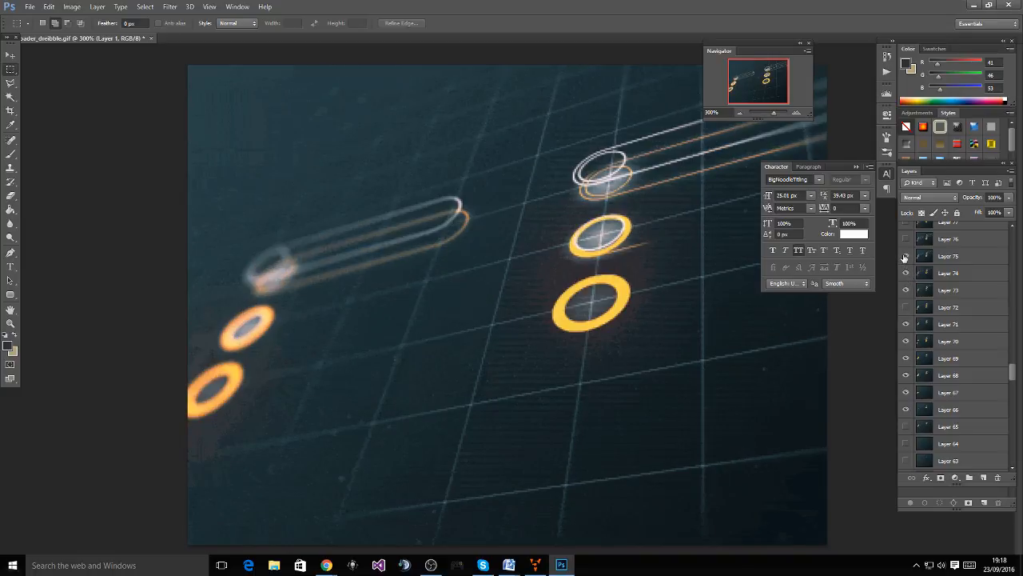
pyautogui.click(906, 255)
pyautogui.click(906, 239)
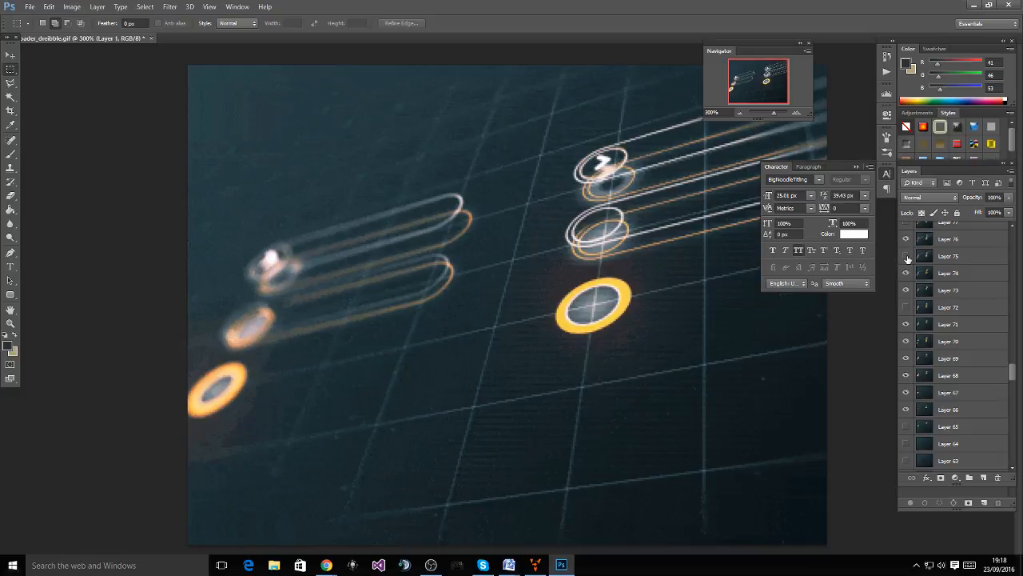
pyautogui.click(906, 257)
# Reset the INFOGRAPHIC 01 button's Y rotation from -29 to 0 and compare with the Photoshop reference
pyautogui.hotkey('alt', 'Tab')
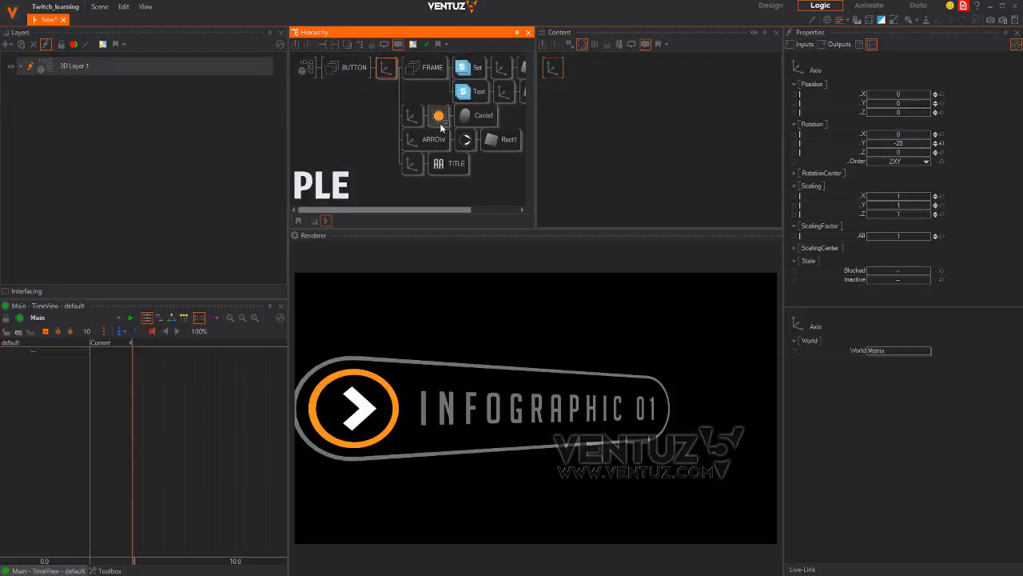
pyautogui.click(941, 145)
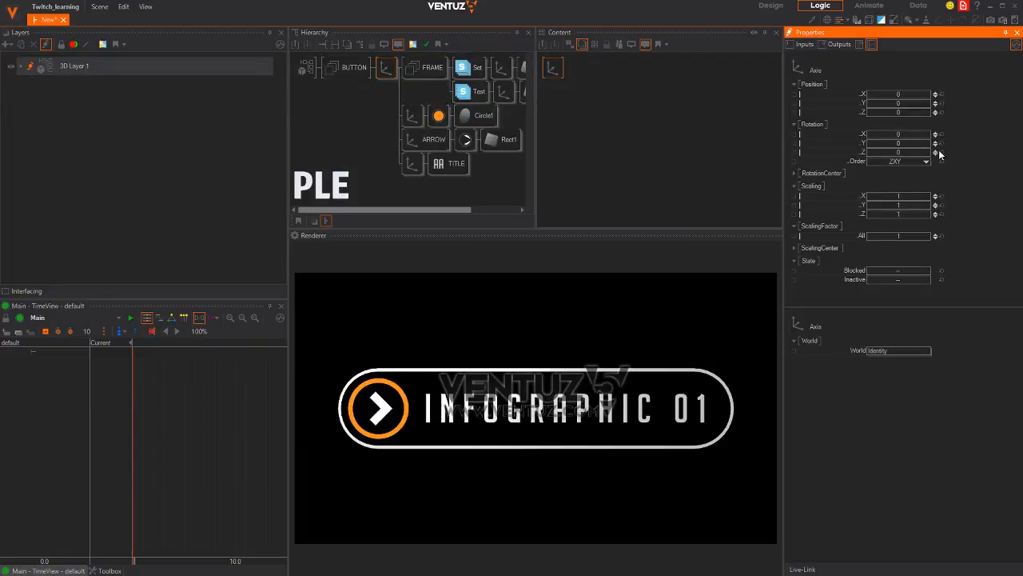
pyautogui.hotkey('alt', 'Tab')
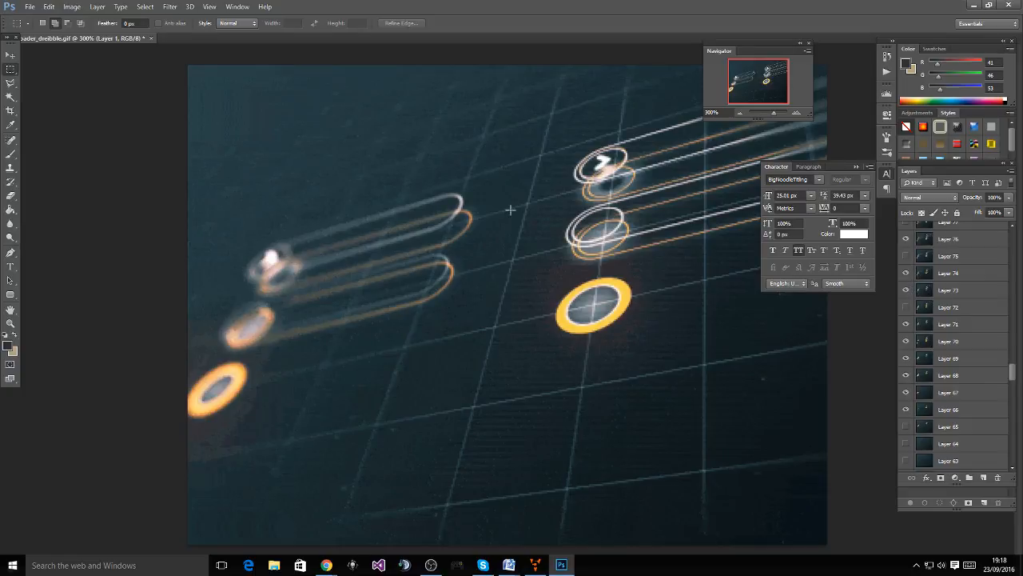
pyautogui.hotkey('alt', 'Tab')
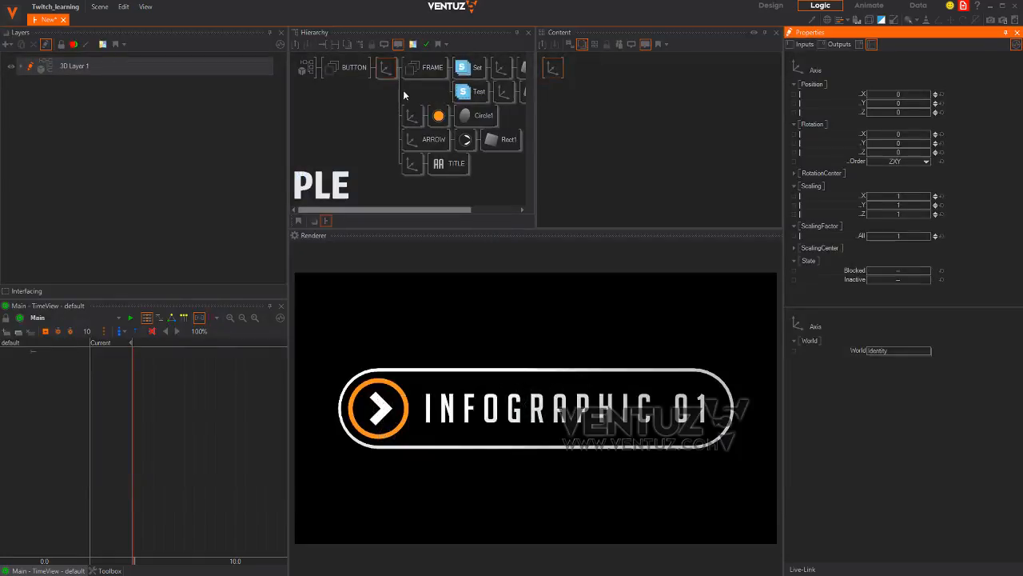
# Block the TITLE axis to hide its text and narrow the rounded frame slightly
pyautogui.click(414, 167)
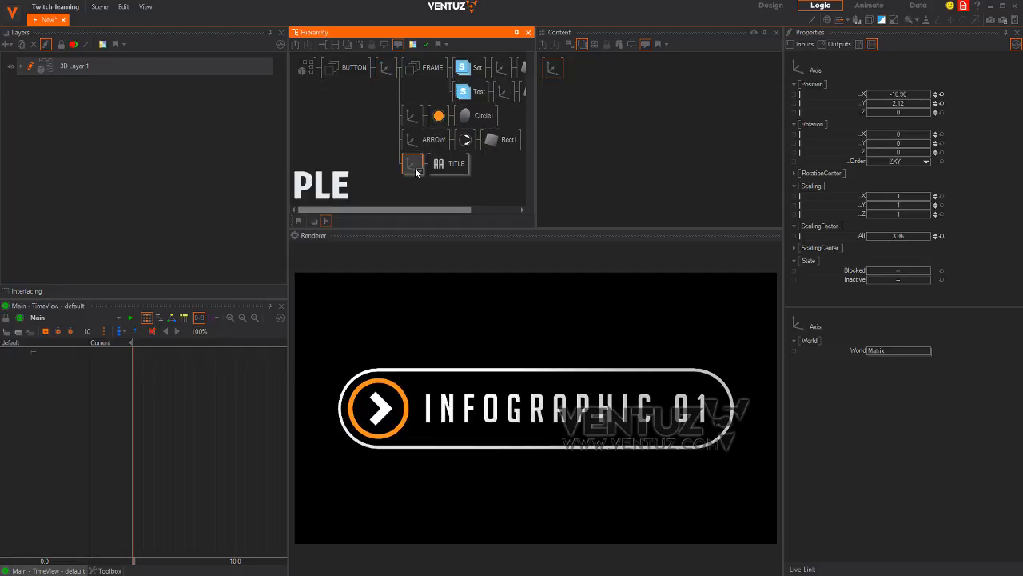
pyautogui.press('b')
pyautogui.click(385, 182)
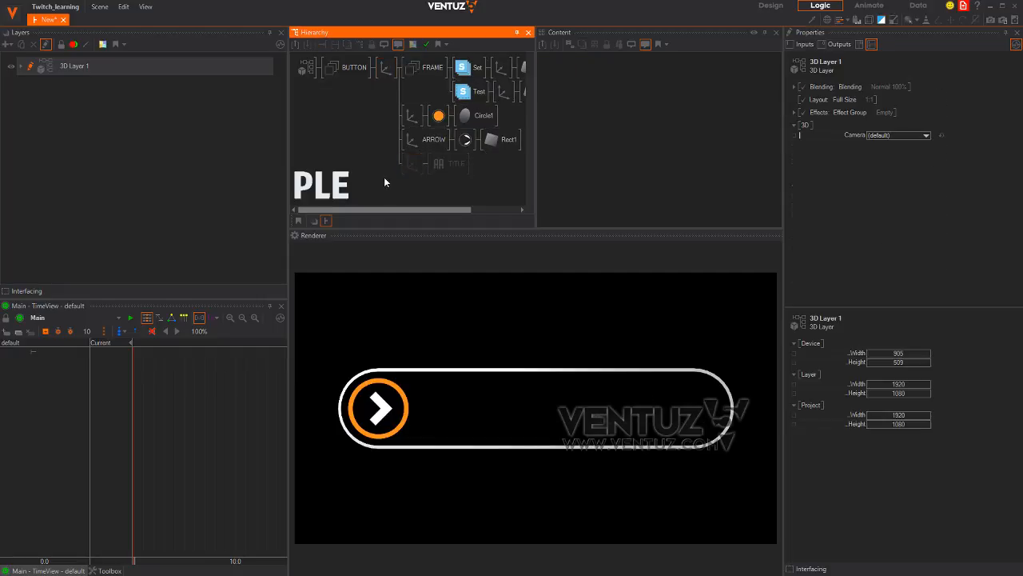
pyautogui.moveTo(484, 112); pyautogui.dragTo(428, 112, button='middle')
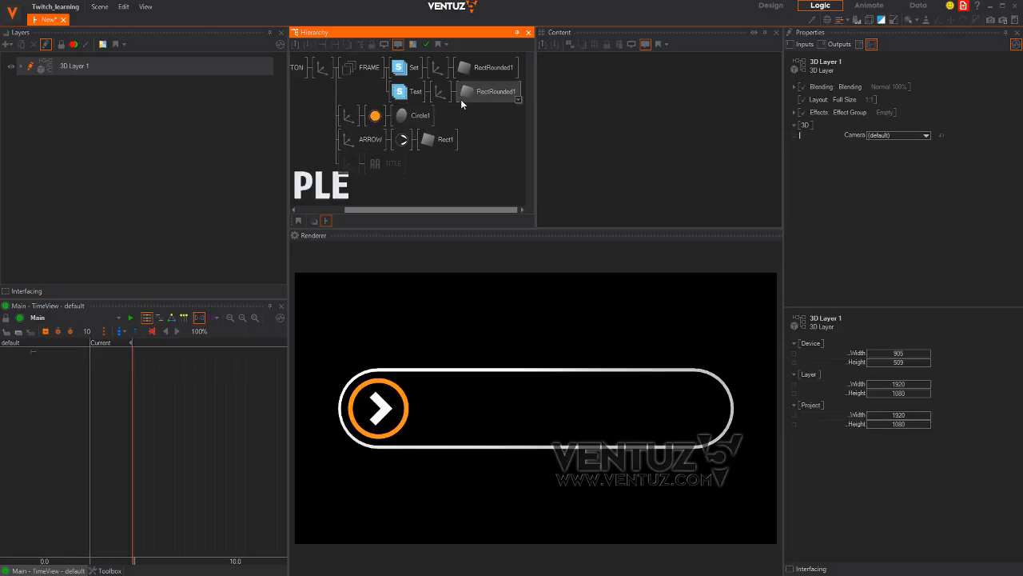
pyautogui.click(483, 92)
pyautogui.moveTo(906, 99)
pyautogui.mouseDown()
pyautogui.moveTo(879, 97)
pyautogui.moveTo(893, 103)
pyautogui.mouseUp()
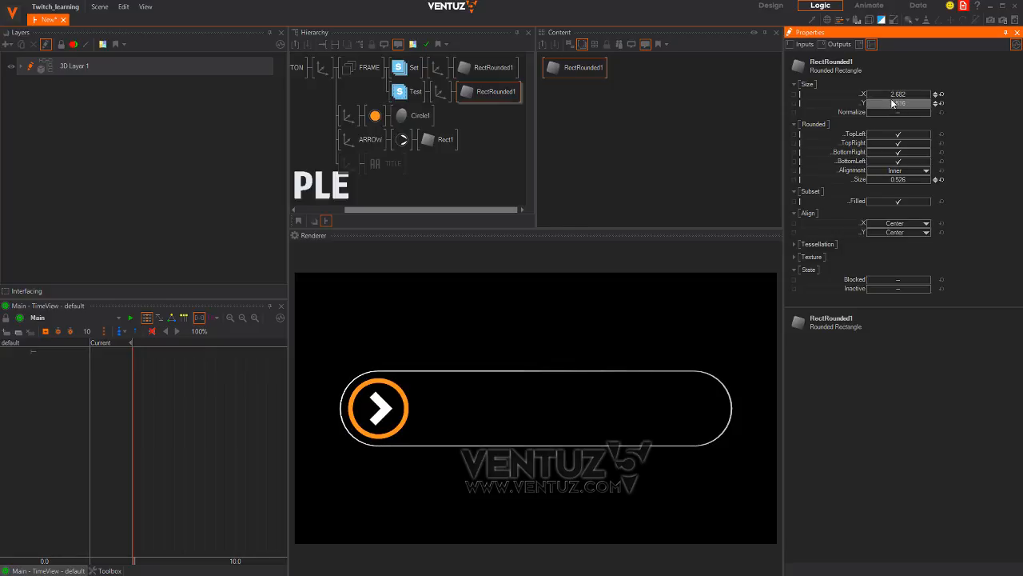
# Thicken the orange ring by shrinking Circle1's Hole, shrink the arrow, then block the ARROW group
pyautogui.click(403, 116)
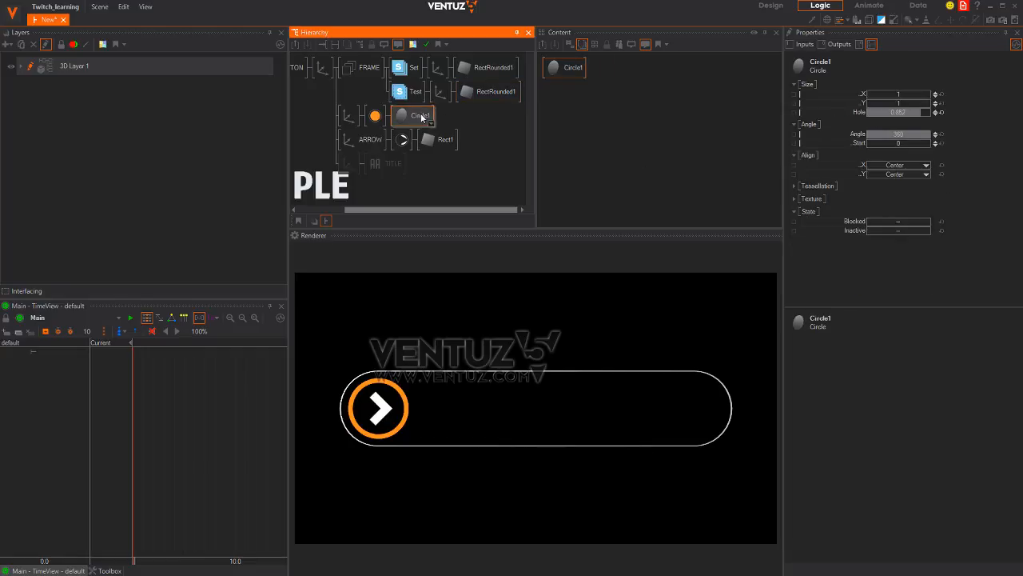
pyautogui.click(575, 69)
pyautogui.moveTo(916, 113); pyautogui.dragTo(368, 137)
pyautogui.click(368, 139)
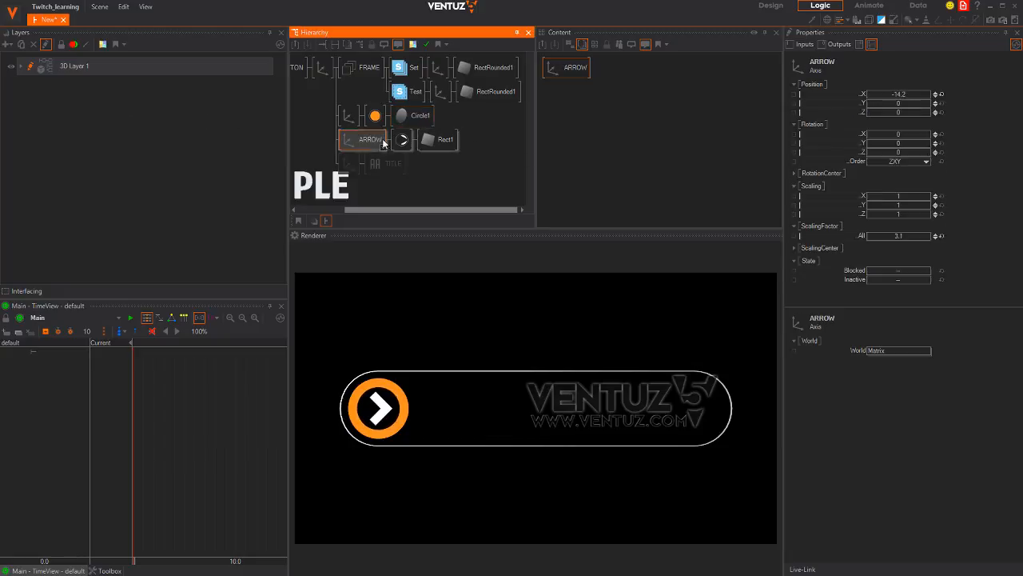
pyautogui.click(906, 236)
pyautogui.moveTo(906, 237); pyautogui.dragTo(756, 223)
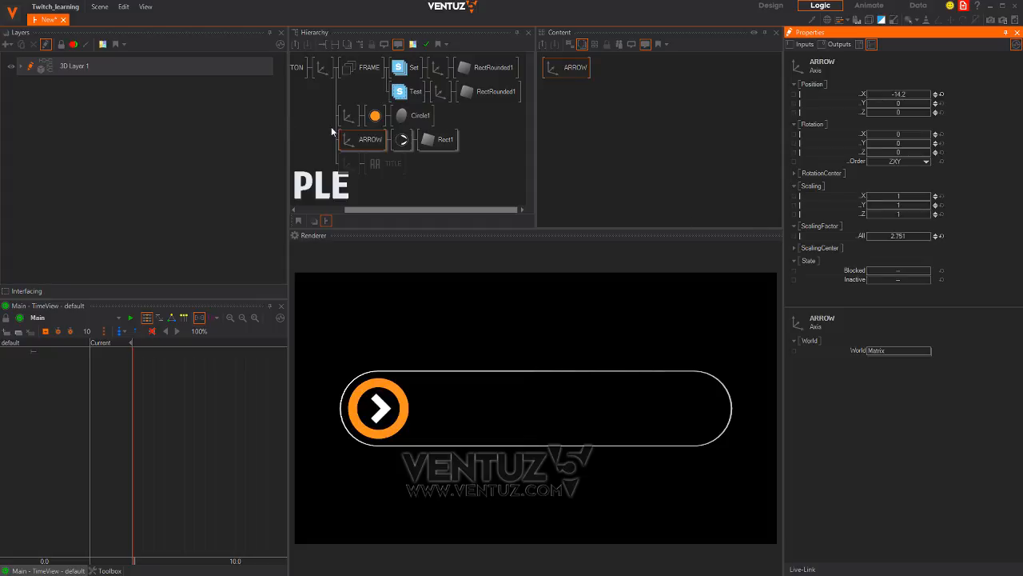
pyautogui.click(352, 143)
pyautogui.hotkey('ctrl', 'b')
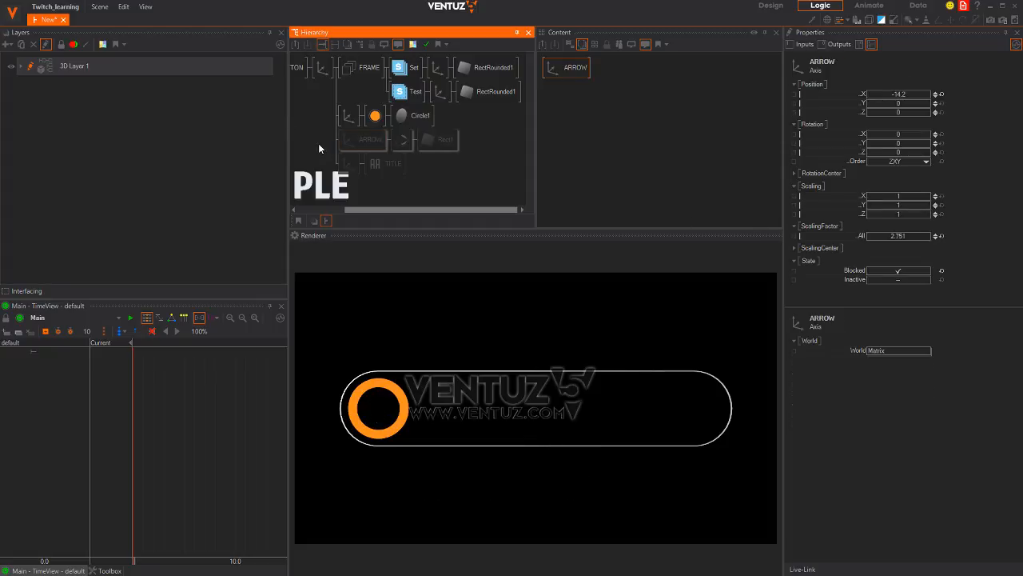
pyautogui.click(319, 145)
# Apply the orange material to the FRAME branch so the rounded outline renders orange
pyautogui.click(377, 117)
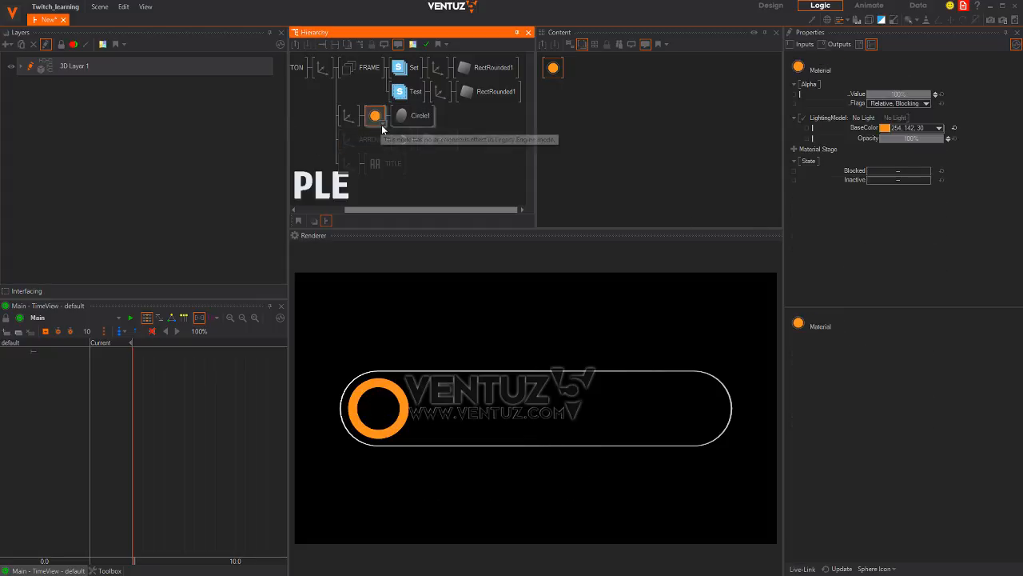
pyautogui.moveTo(378, 118); pyautogui.dragTo(391, 73)
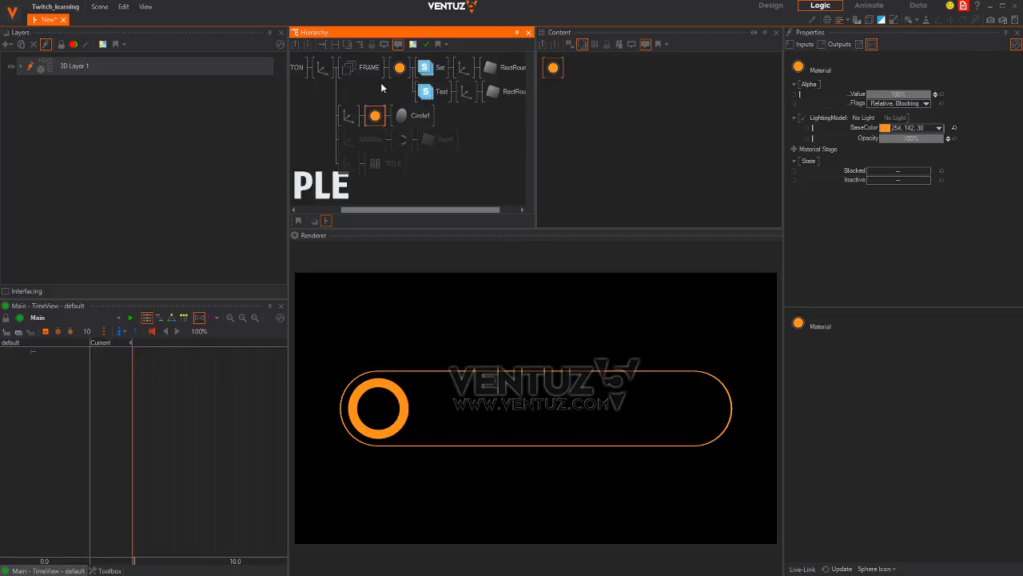
pyautogui.click(349, 84)
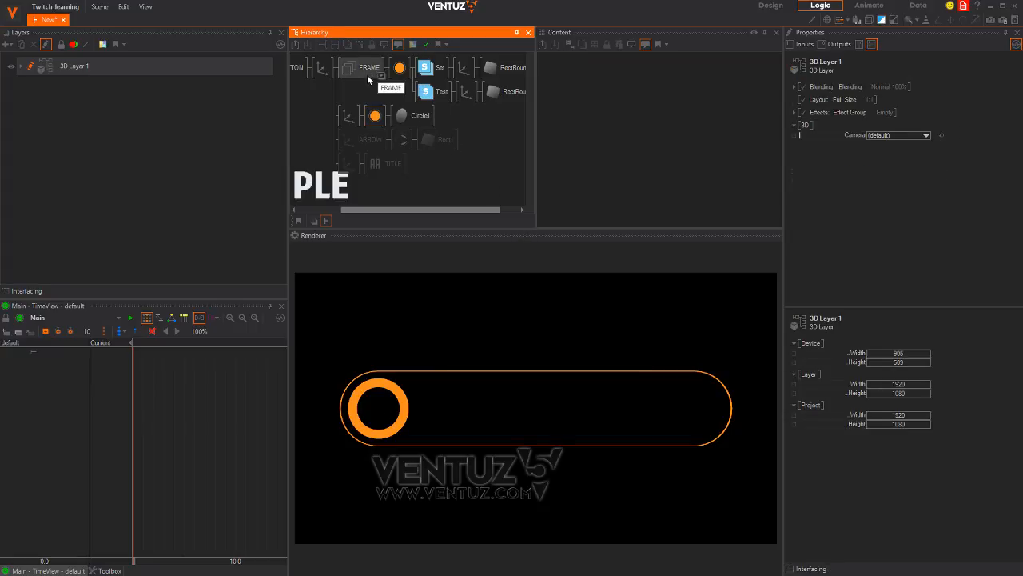
pyautogui.click(402, 117)
pyautogui.click(583, 159)
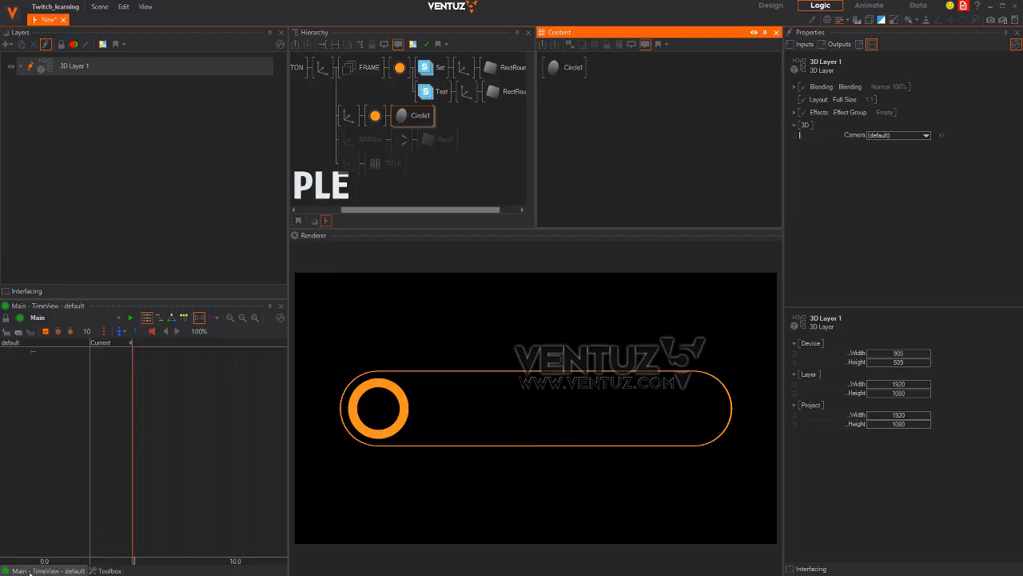
pyautogui.click(147, 424)
pyautogui.click(110, 570)
# Add a Keyframe Animation node named BUTTON to Content and bind Circle1's Hole property to it
pyautogui.click(210, 335)
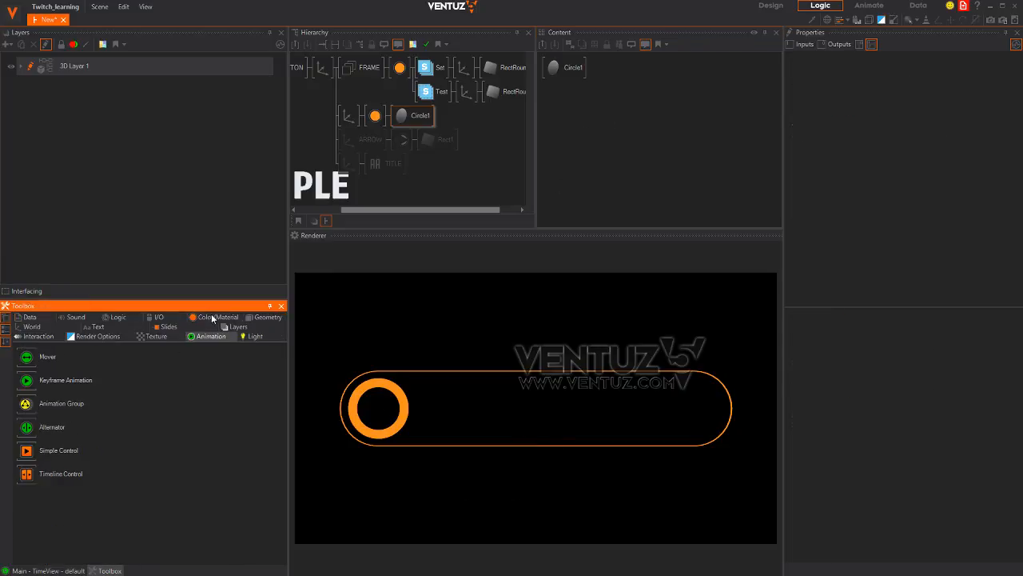
pyautogui.moveTo(64, 379); pyautogui.dragTo(708, 93)
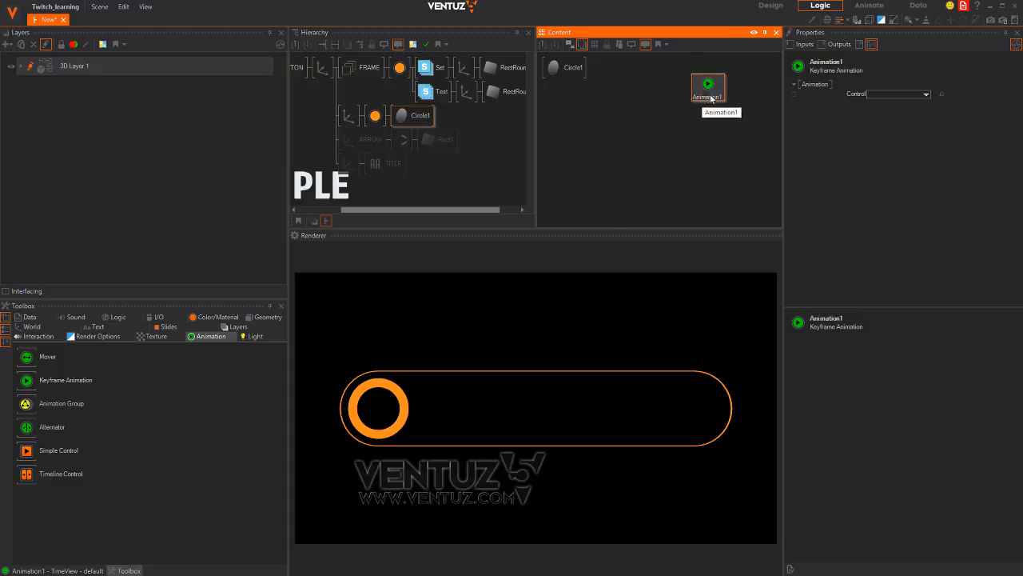
pyautogui.doubleClick(706, 96)
pyautogui.write('BUTTON')
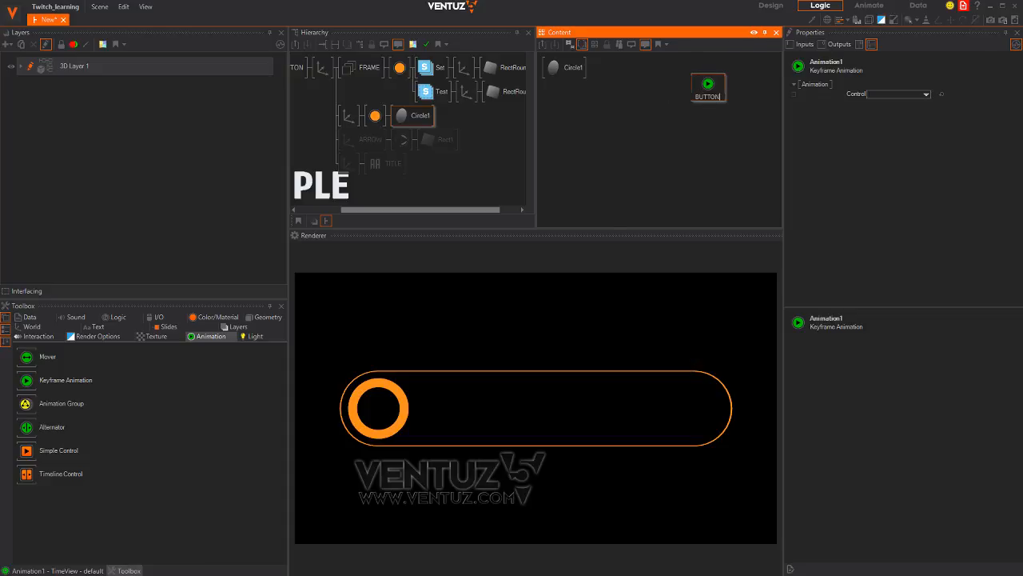
pyautogui.press('Return')
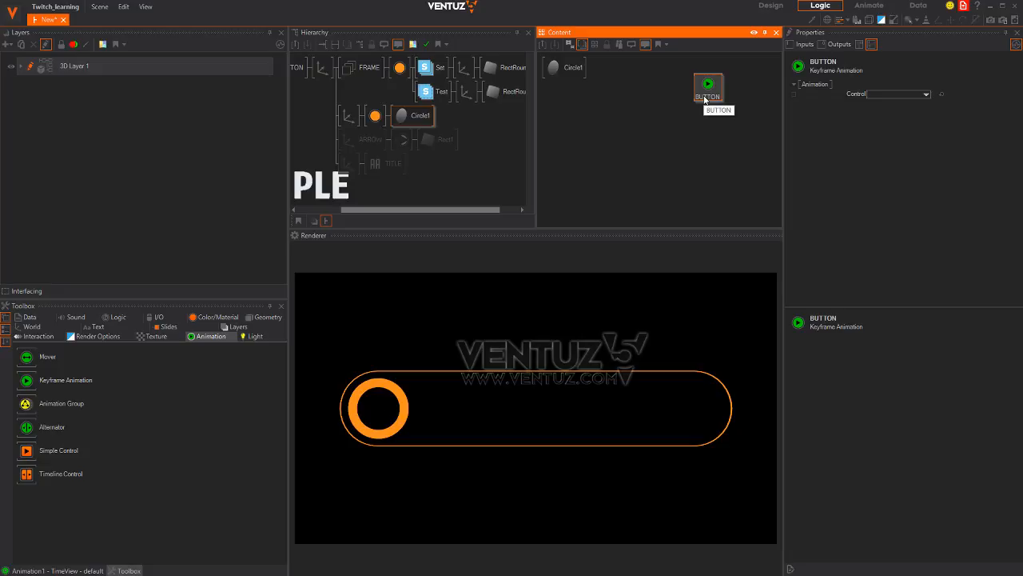
pyautogui.moveTo(714, 92)
pyautogui.mouseDown()
pyautogui.moveTo(718, 108)
pyautogui.moveTo(701, 92)
pyautogui.mouseUp()
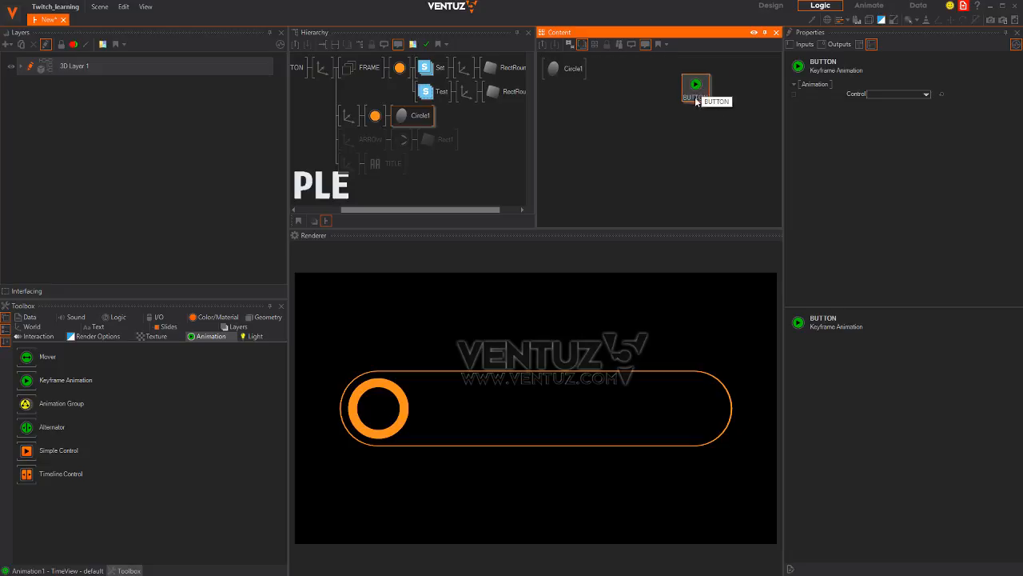
pyautogui.click(557, 71)
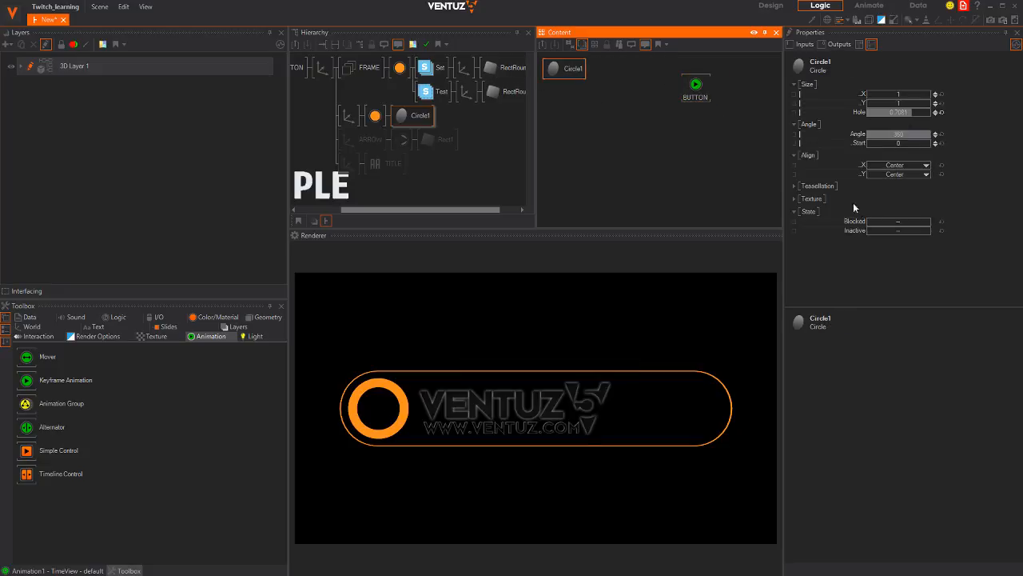
pyautogui.moveTo(835, 116); pyautogui.dragTo(695, 89)
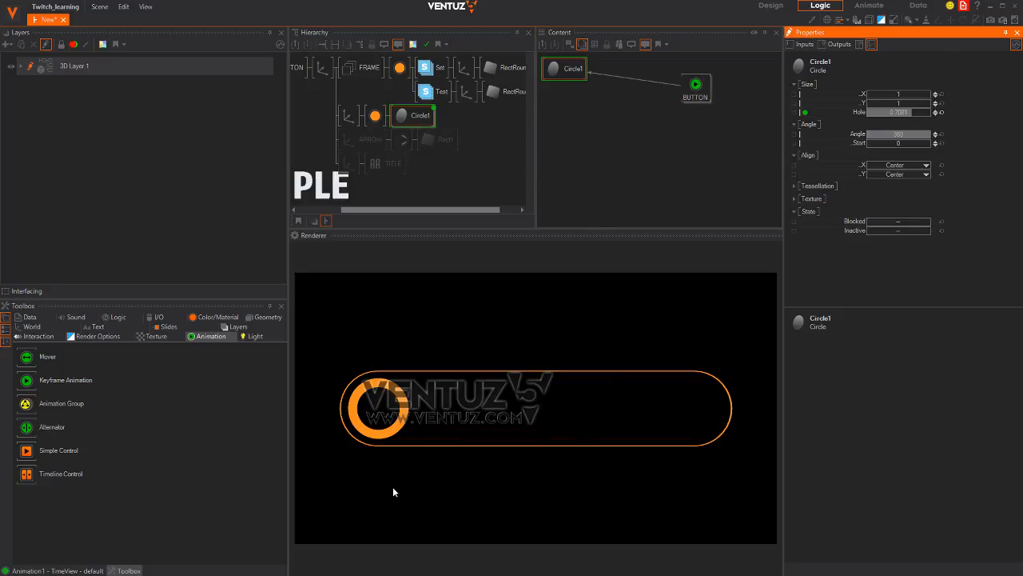
pyautogui.hotkey('alt', 'Tab')
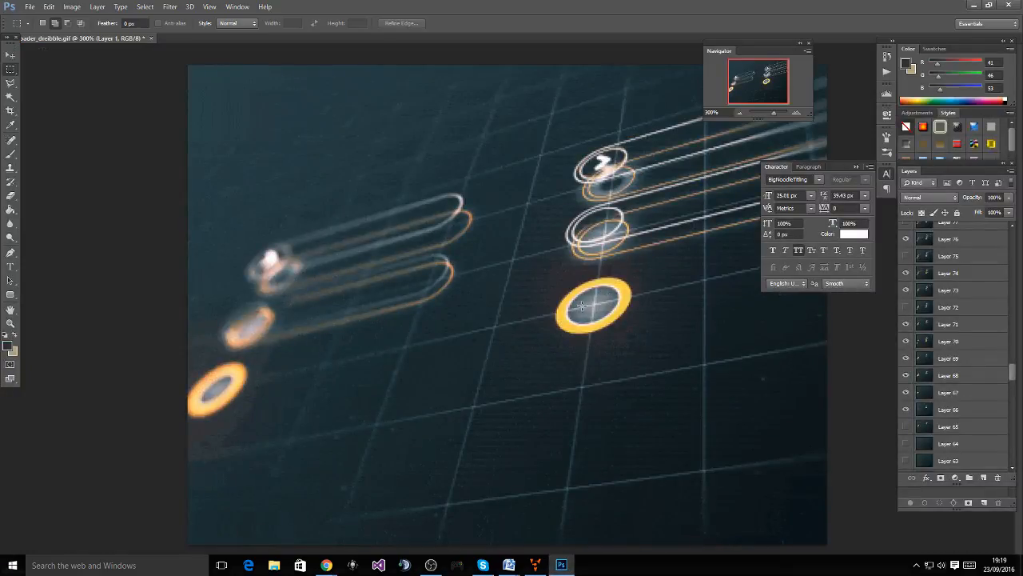
# Create a new 256 x 256 pixel Photoshop document
pyautogui.click(29, 6)
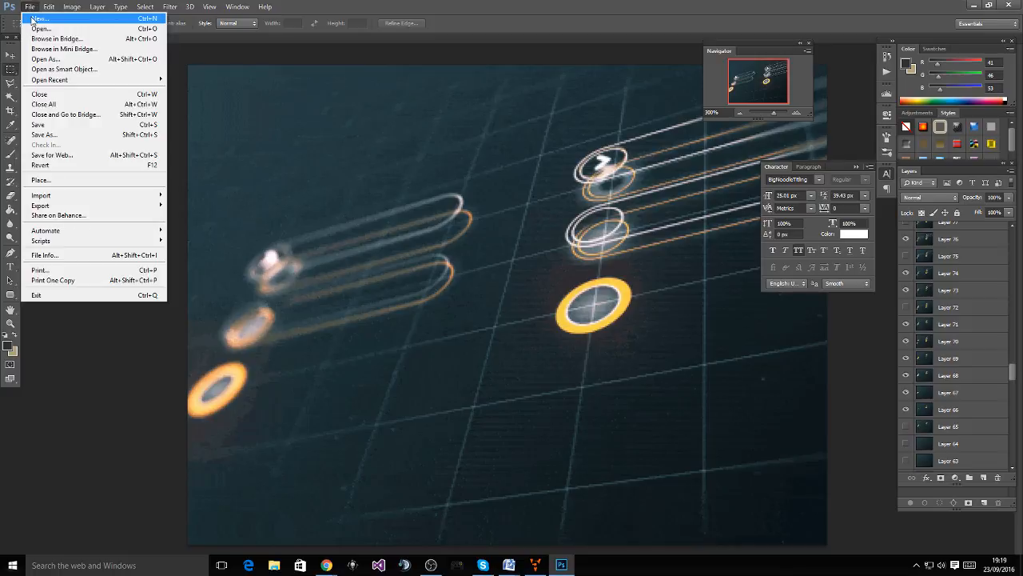
pyautogui.click(33, 21)
pyautogui.click(315, 185)
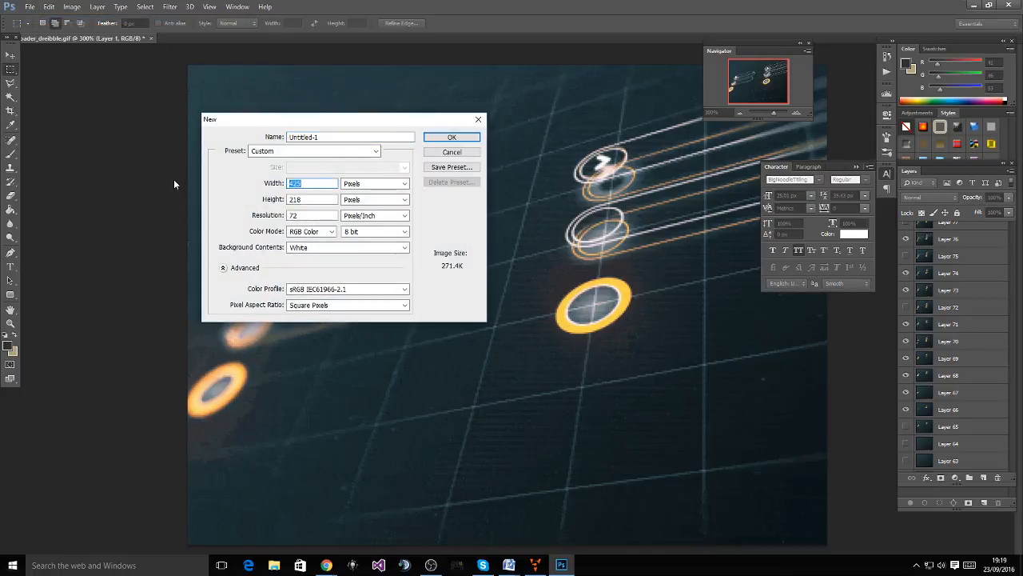
pyautogui.write('256')
pyautogui.press('Tab')
pyautogui.write('256')
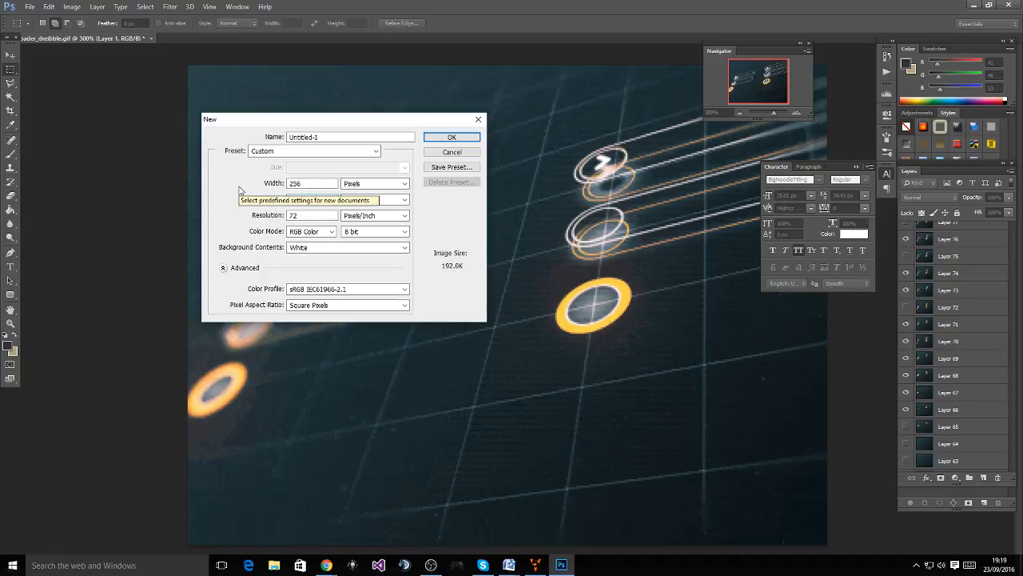
pyautogui.press('Return')
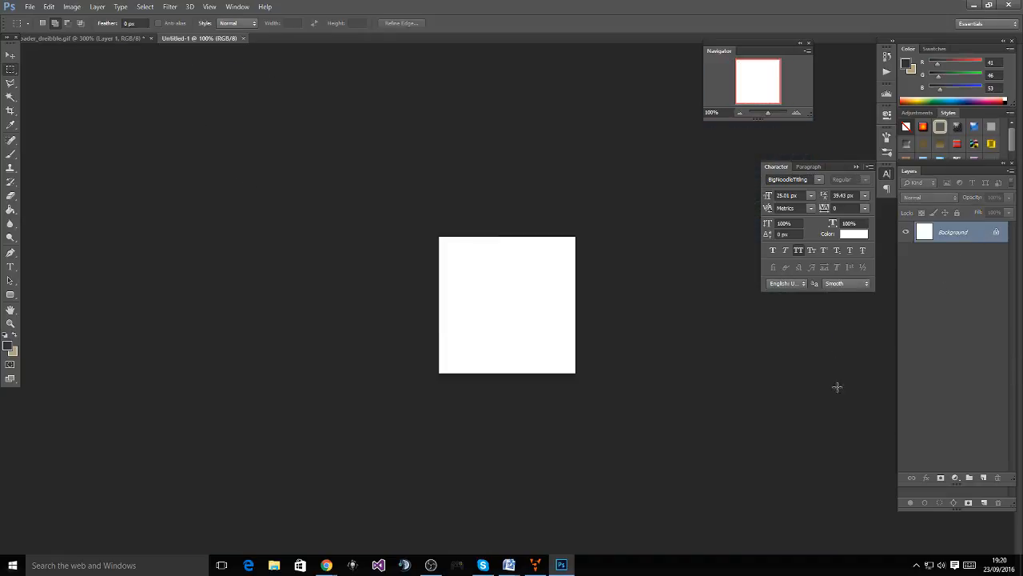
# On a new layer, draw a circular selection, fill it with dark grey, and hide the Background
pyautogui.click(982, 478)
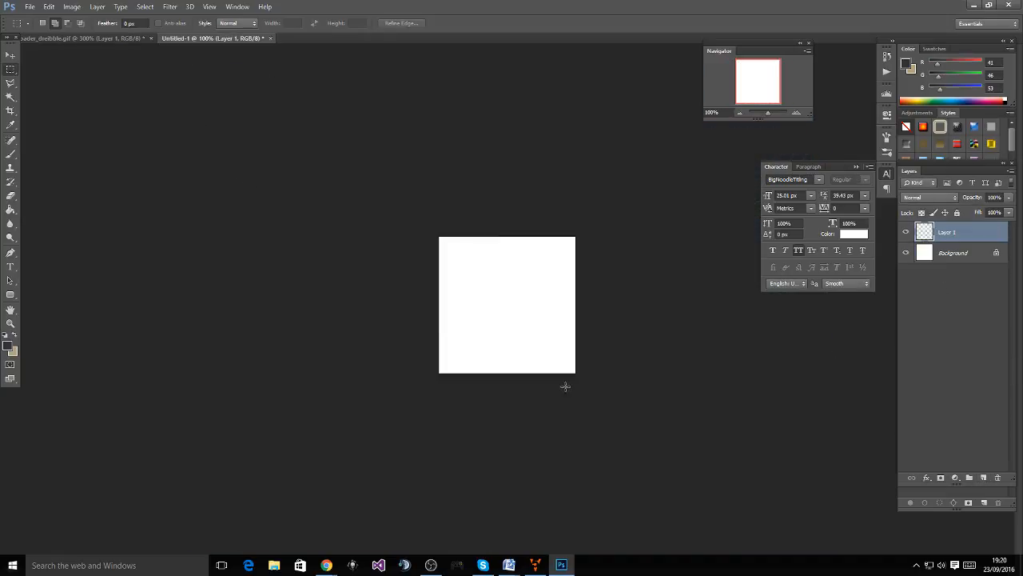
pyautogui.rightClick(11, 70)
pyautogui.click(69, 77)
pyautogui.moveTo(469, 258); pyautogui.dragTo(599, 368)
pyautogui.moveTo(530, 346)
pyautogui.mouseDown()
pyautogui.moveTo(515, 328)
pyautogui.moveTo(519, 336)
pyautogui.mouseUp()
pyautogui.press('g')
pyautogui.click(495, 304)
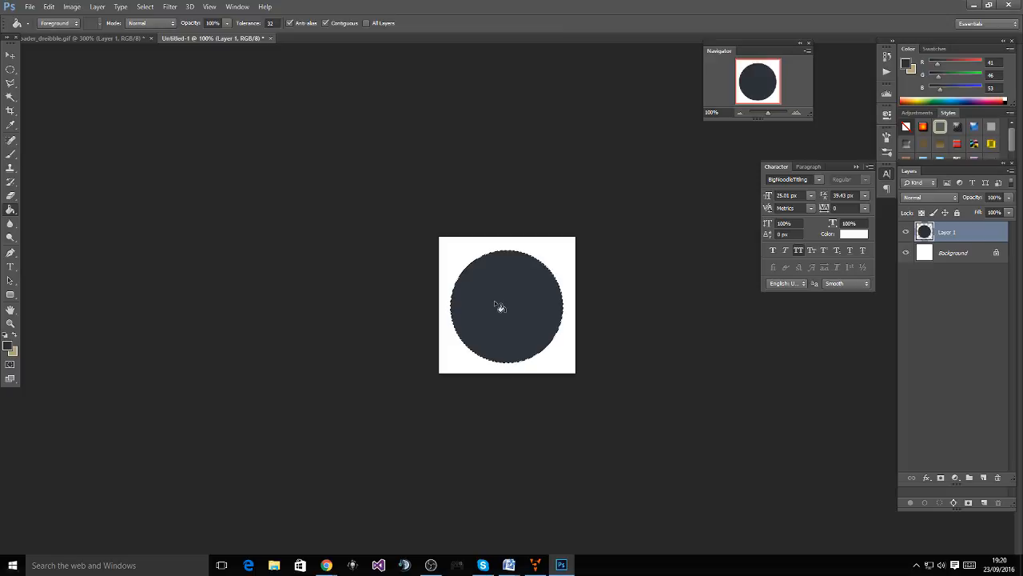
pyautogui.click(906, 254)
# Raise the circle's Hue/Saturation Lightness to 100 to turn it white
pyautogui.click(10, 54)
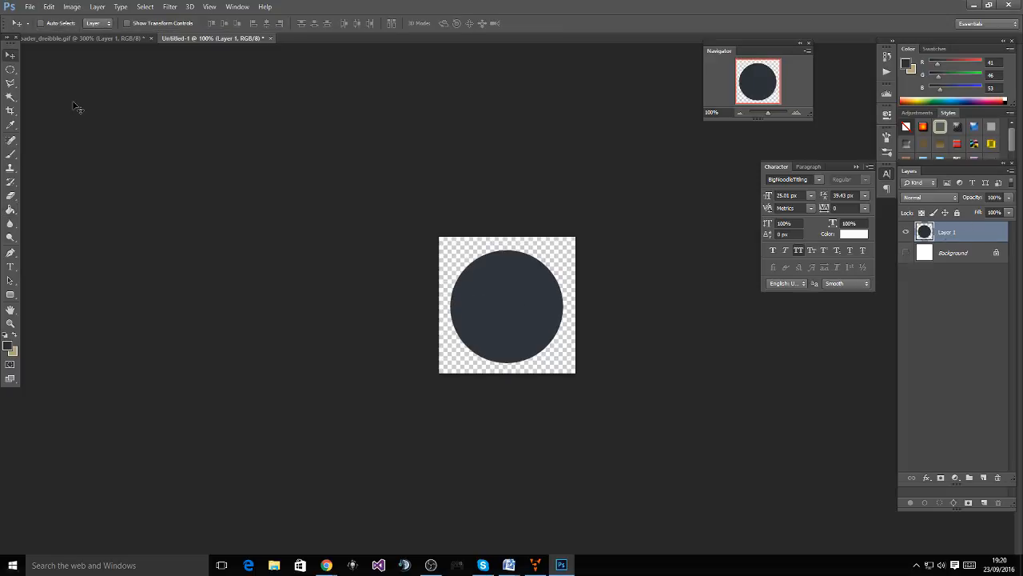
pyautogui.hotkey('ctrl', 'u')
pyautogui.moveTo(845, 406); pyautogui.dragTo(877, 399)
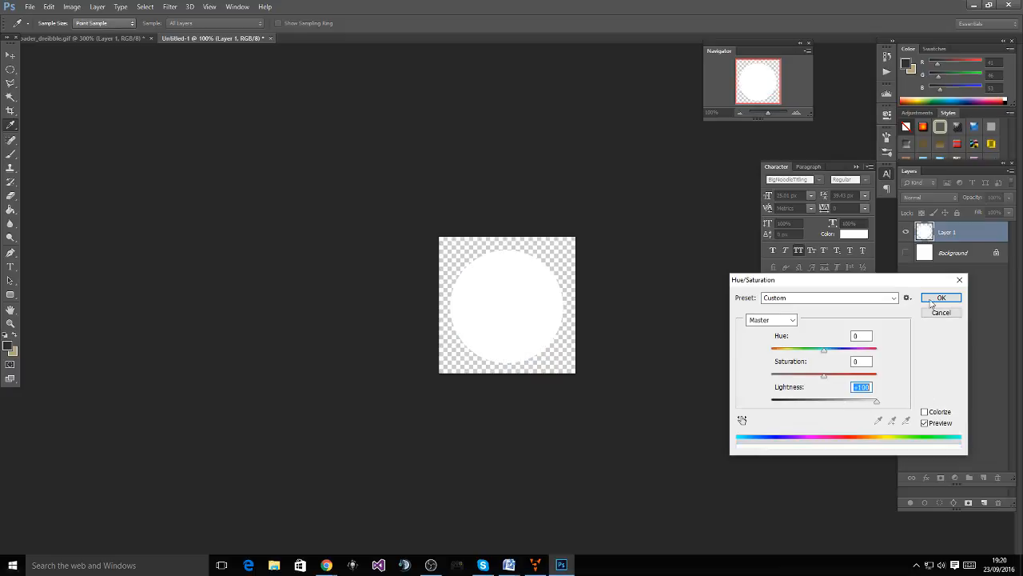
pyautogui.click(941, 297)
# Apply a Gaussian Blur of about 8 pixels radius to the white circle
pyautogui.click(170, 6)
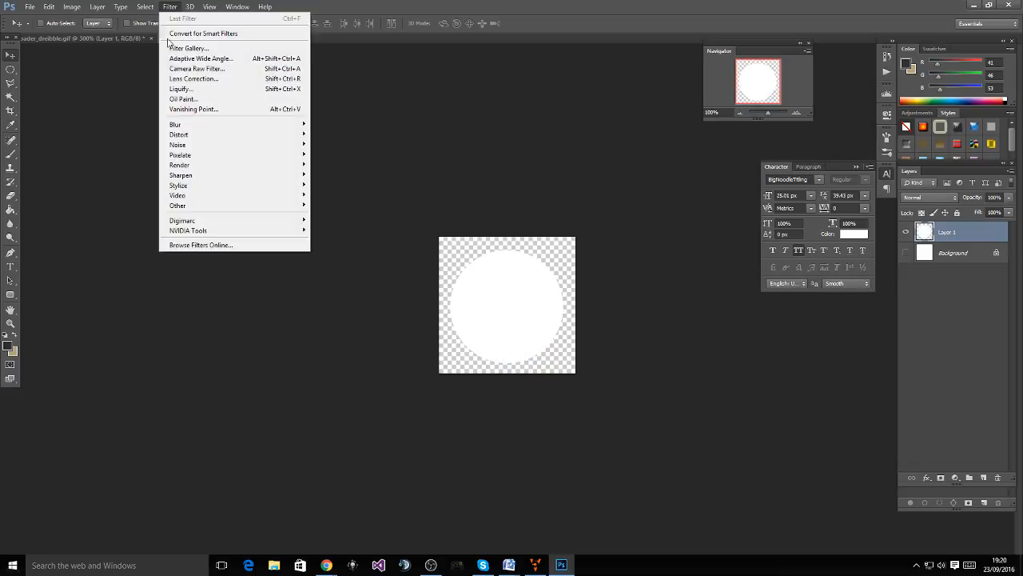
pyautogui.moveTo(218, 137)
pyautogui.moveTo(176, 123)
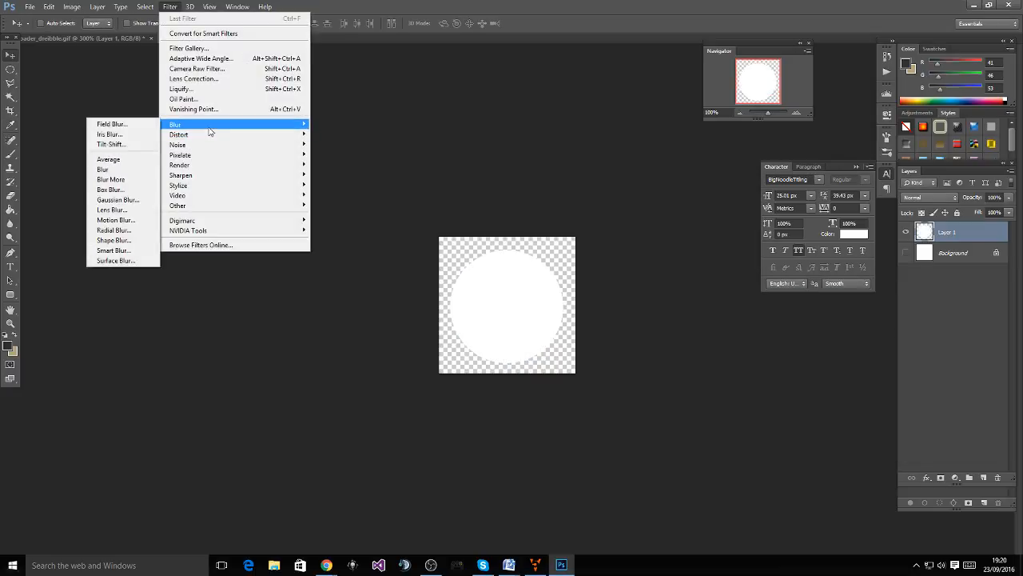
pyautogui.click(120, 199)
pyautogui.moveTo(517, 131); pyautogui.dragTo(284, 124)
pyautogui.moveTo(259, 283); pyautogui.dragTo(238, 288)
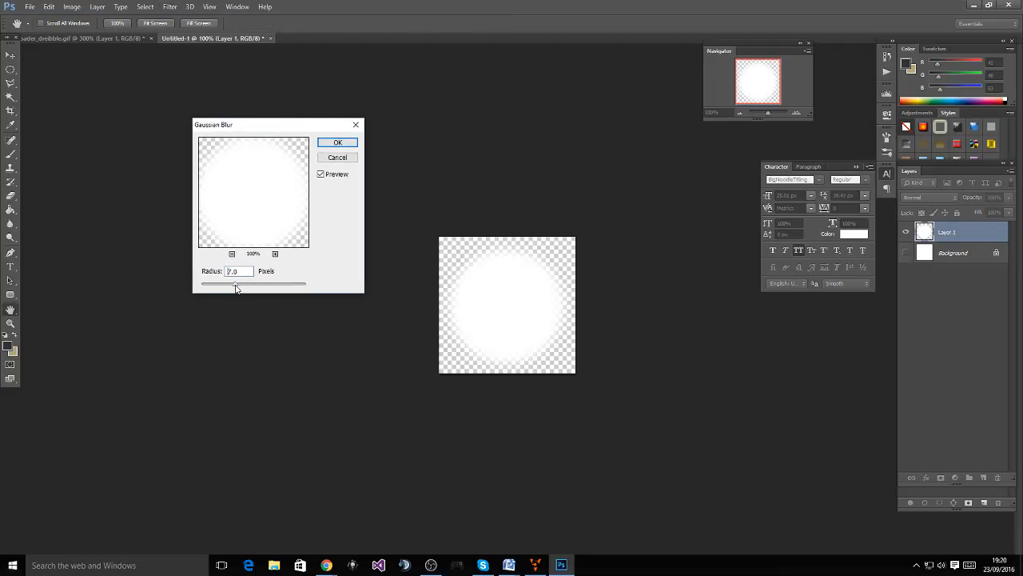
pyautogui.click(337, 143)
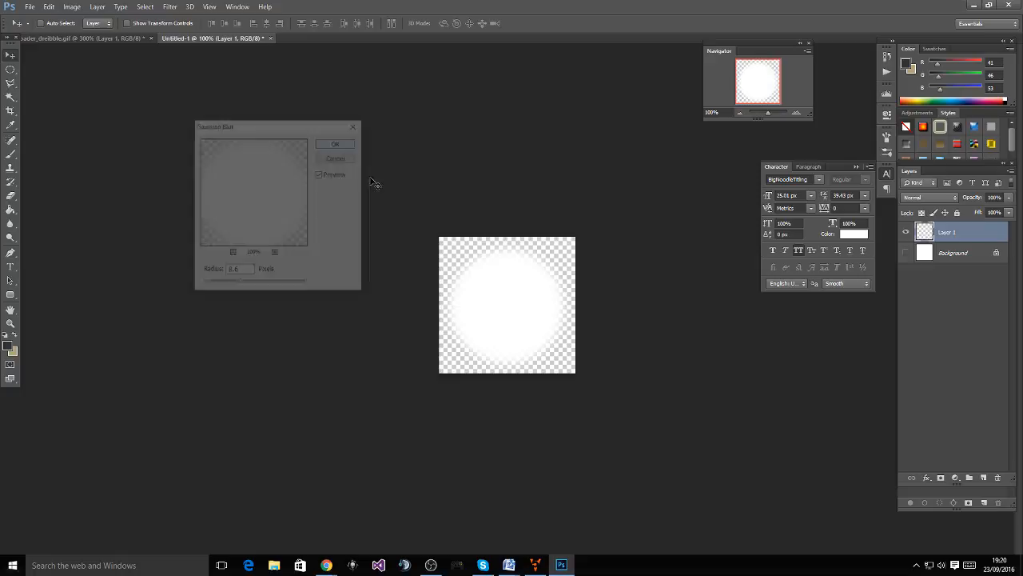
# In Save As, set the file format to PNG
pyautogui.click(72, 7)
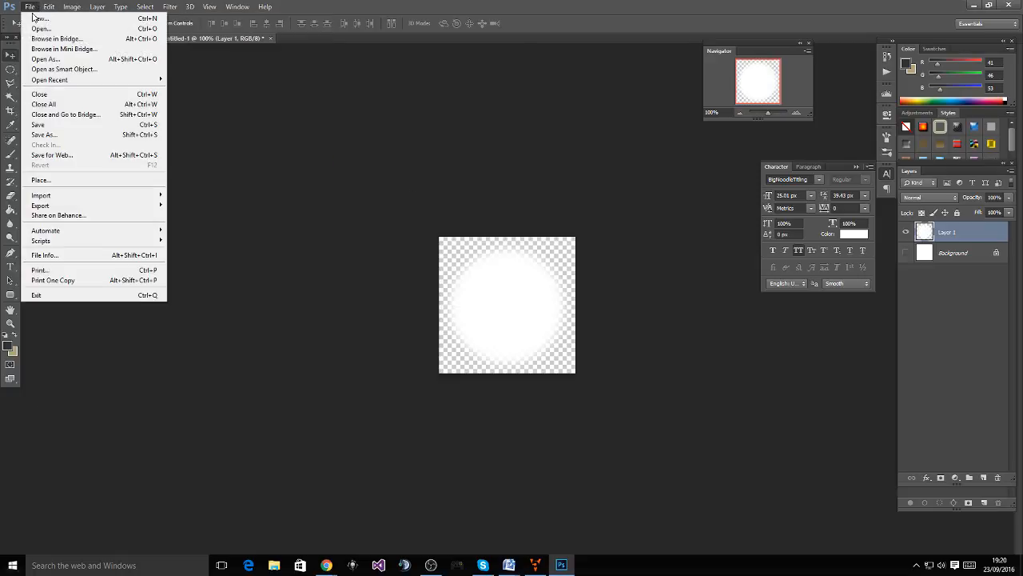
pyautogui.click(56, 130)
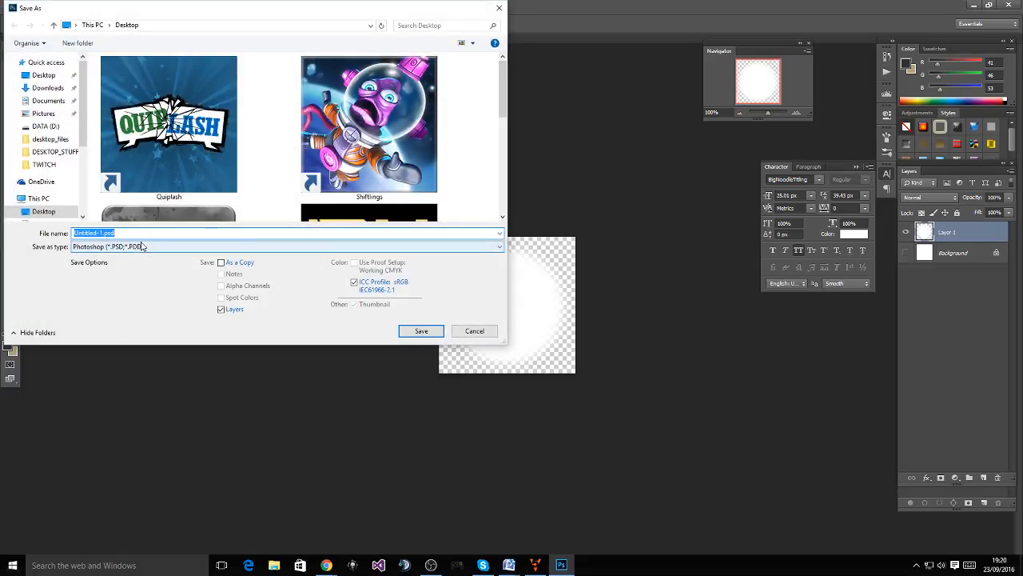
pyautogui.click(142, 246)
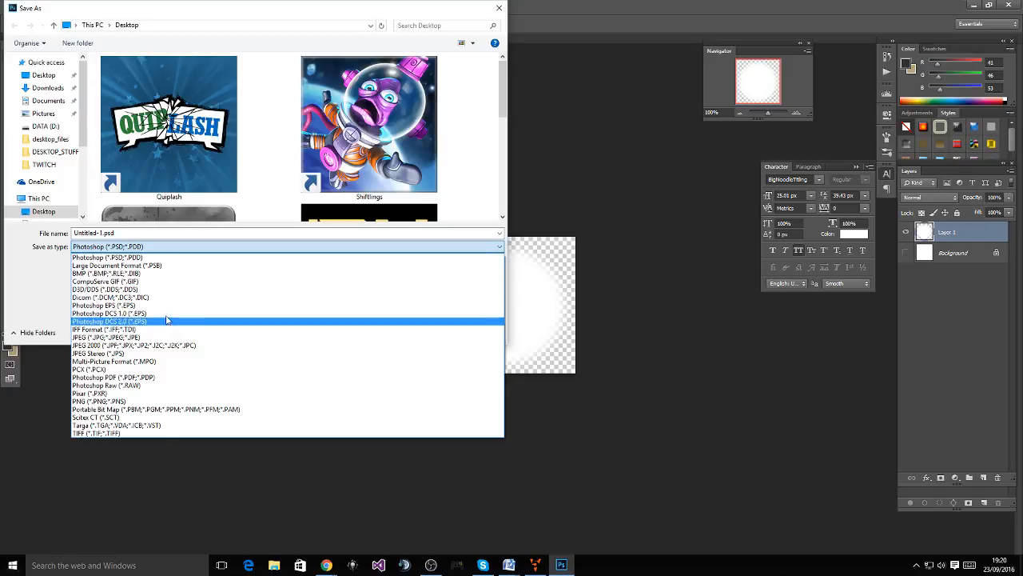
pyautogui.click(144, 401)
pyautogui.click(144, 246)
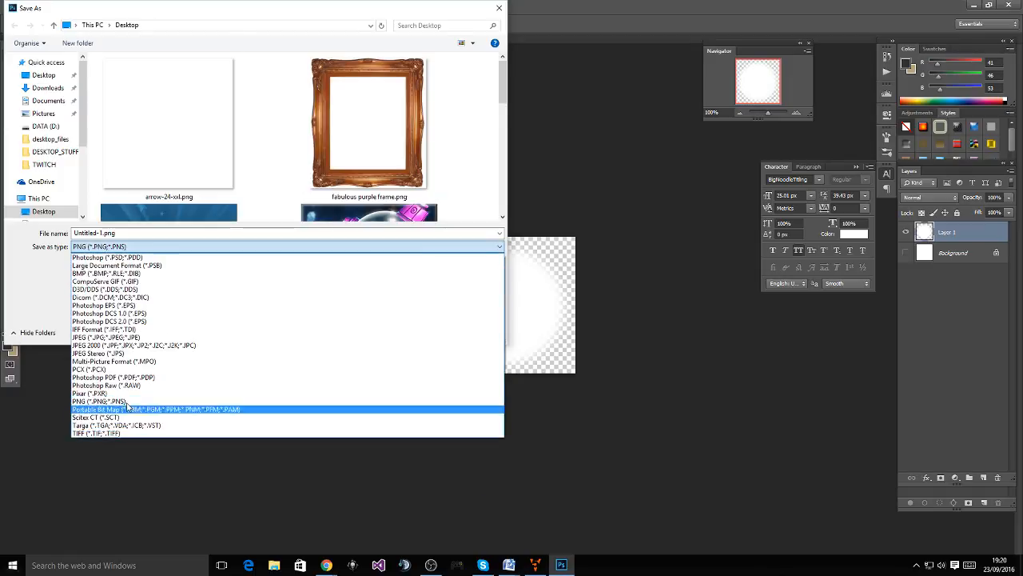
pyautogui.click(138, 289)
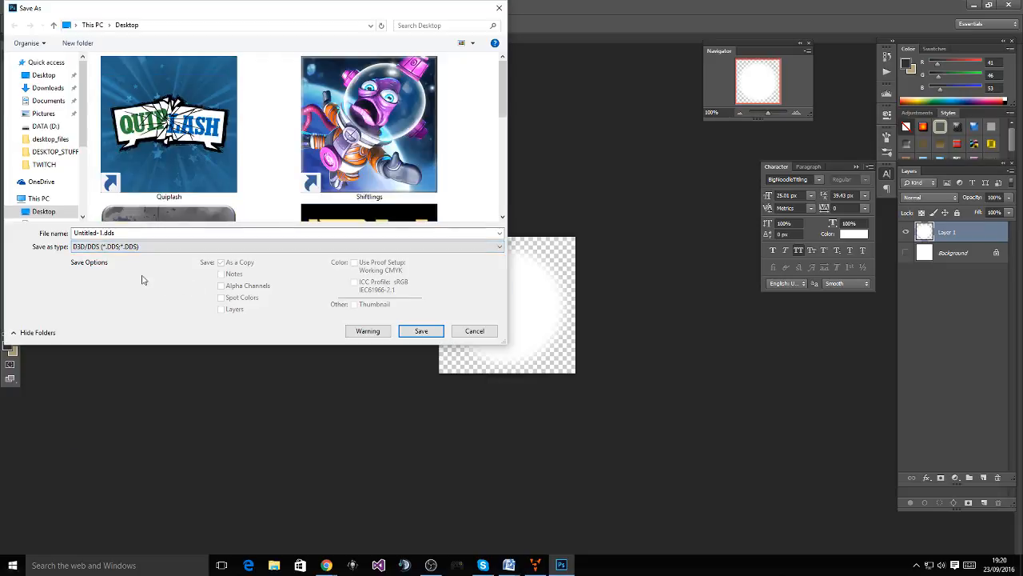
pyautogui.click(168, 248)
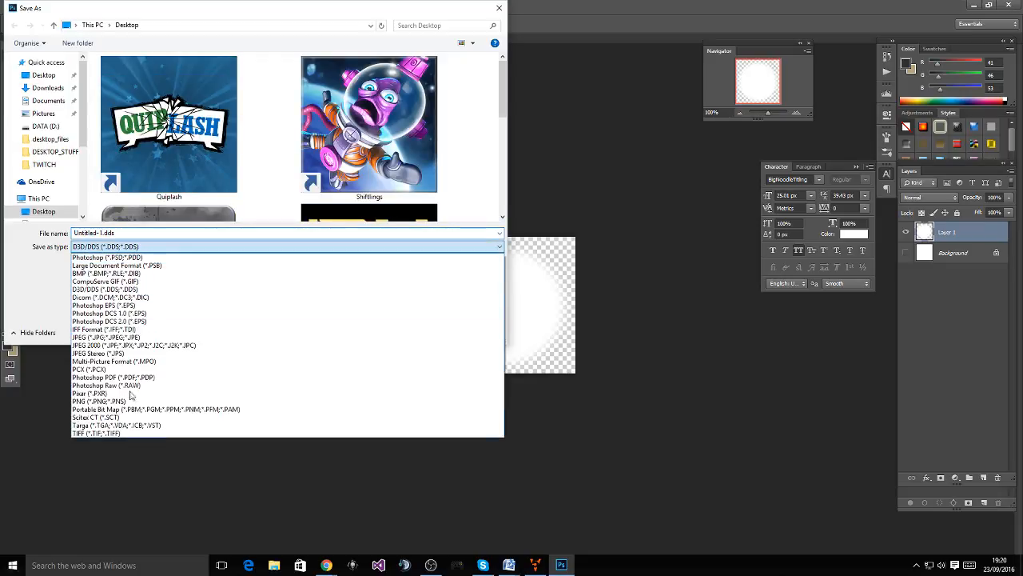
pyautogui.click(94, 399)
# Name the file glow, save it with the default PNG options, and return to the loader GIF document
pyautogui.click(126, 232)
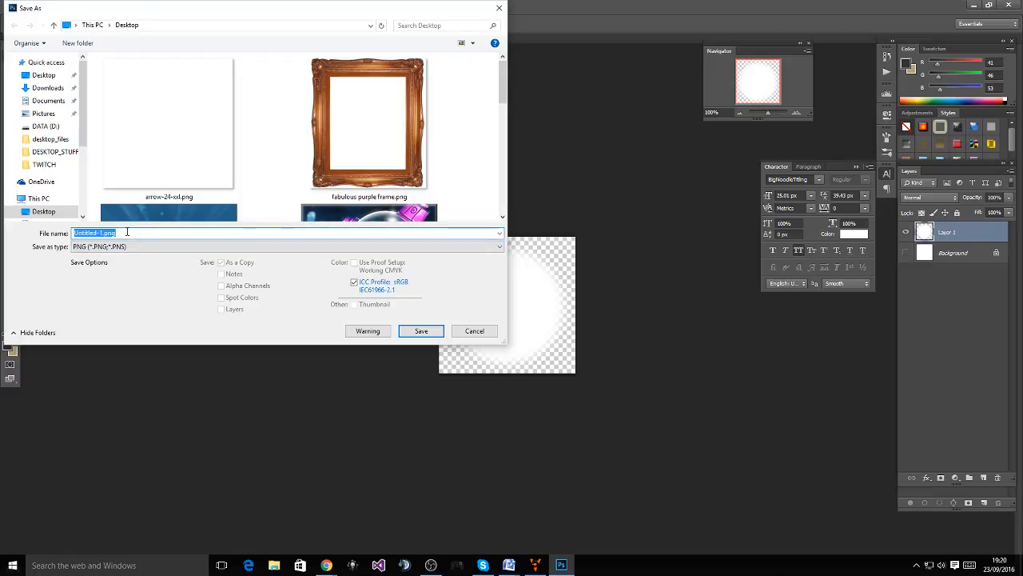
pyautogui.write('glow')
pyautogui.press('Return')
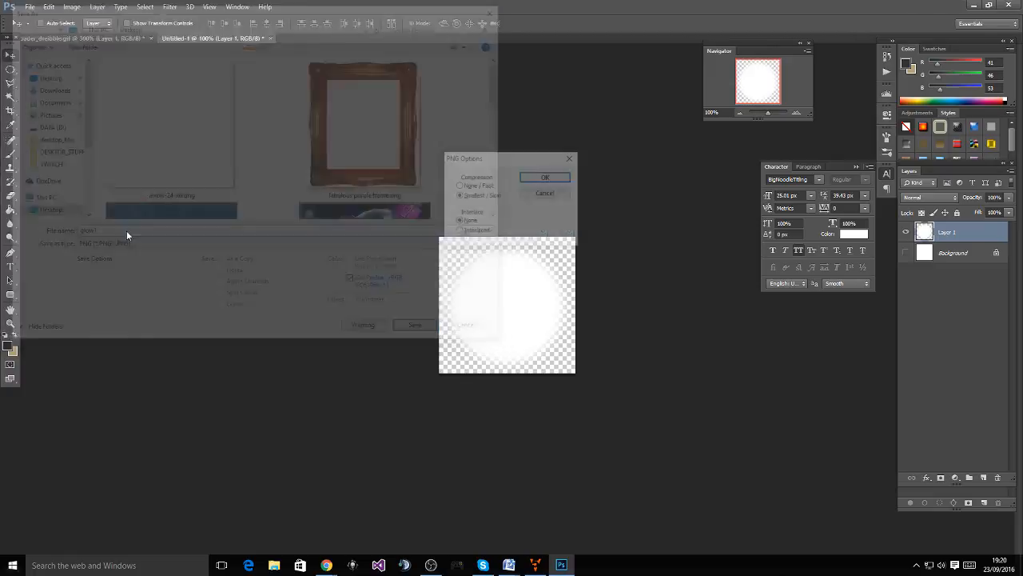
pyautogui.press('Return')
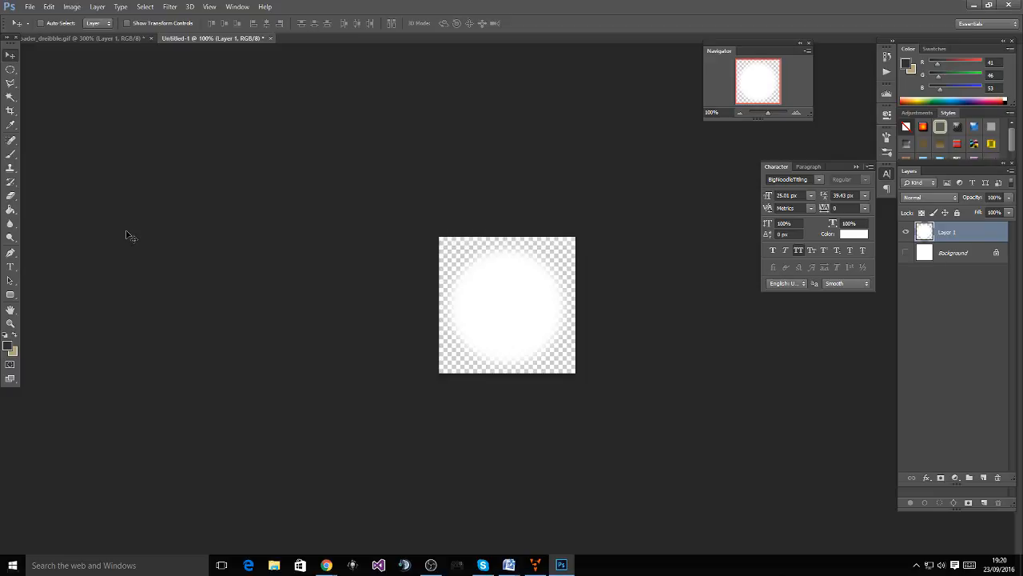
pyautogui.click(108, 39)
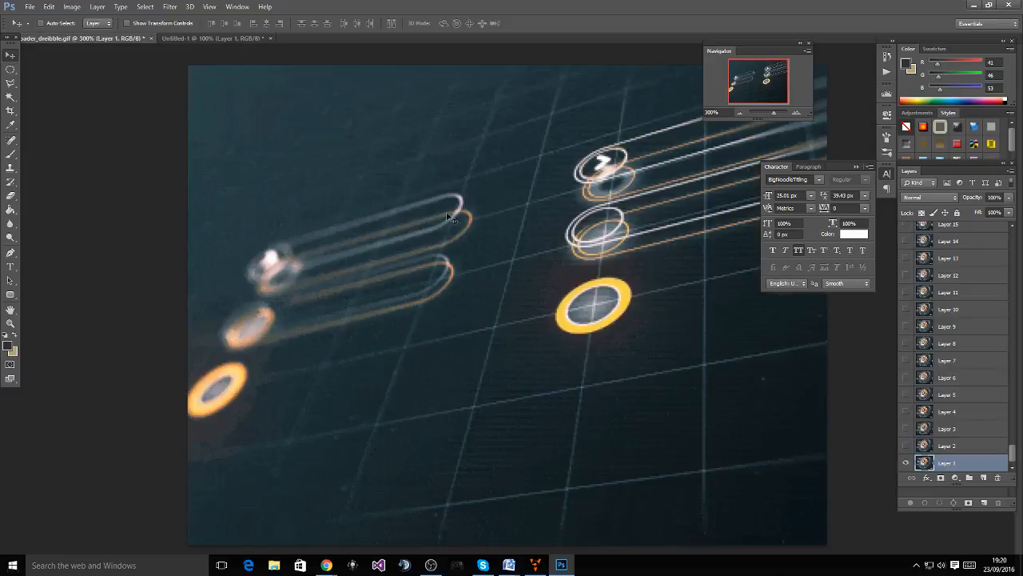
# Insert a new branch of Axis, Material and Rectangle nodes in the hierarchy
pyautogui.hotkey('alt', 'Tab')
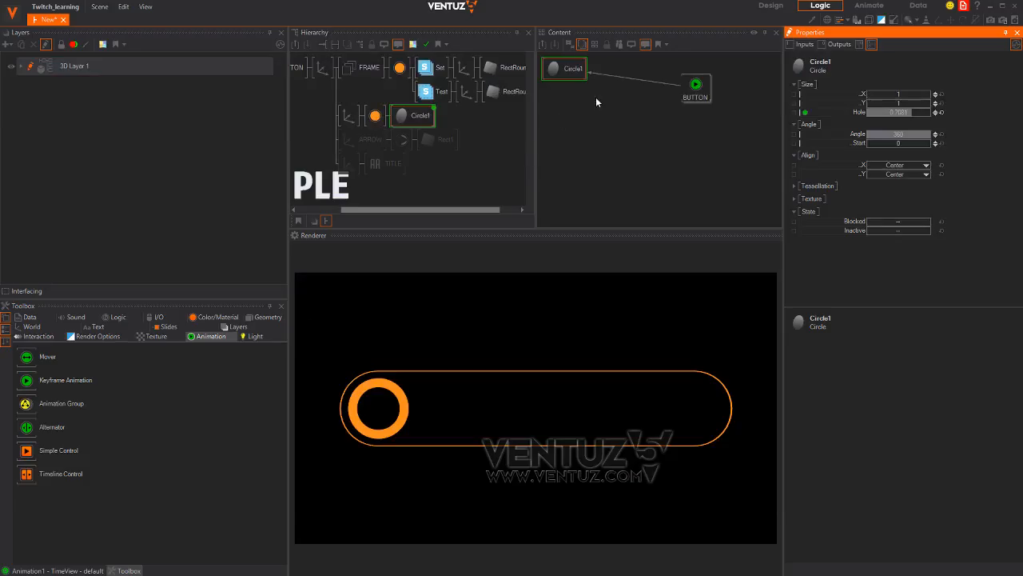
pyautogui.click(493, 121)
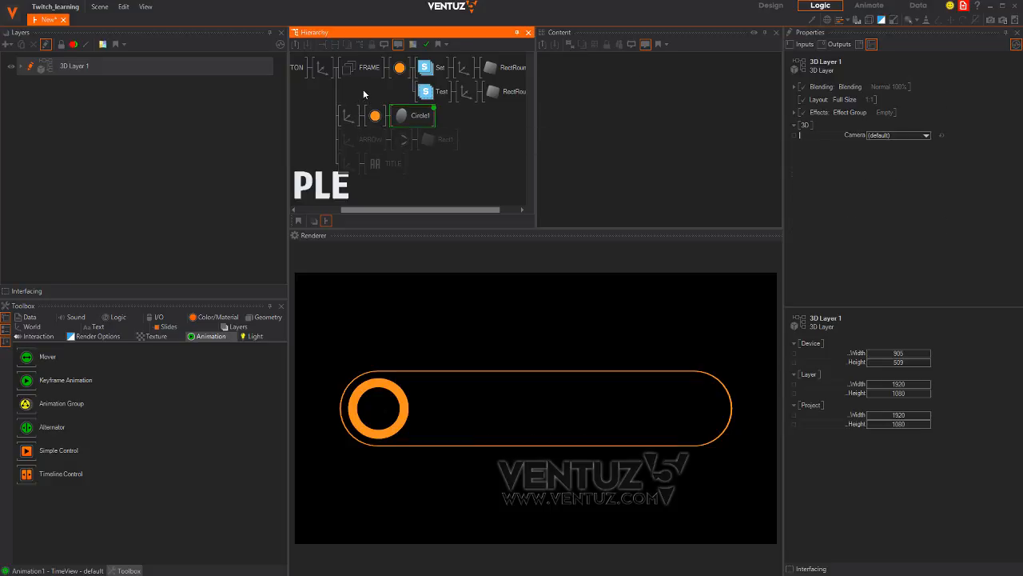
pyautogui.press('space')
pyautogui.moveTo(371, 121); pyautogui.dragTo(348, 116)
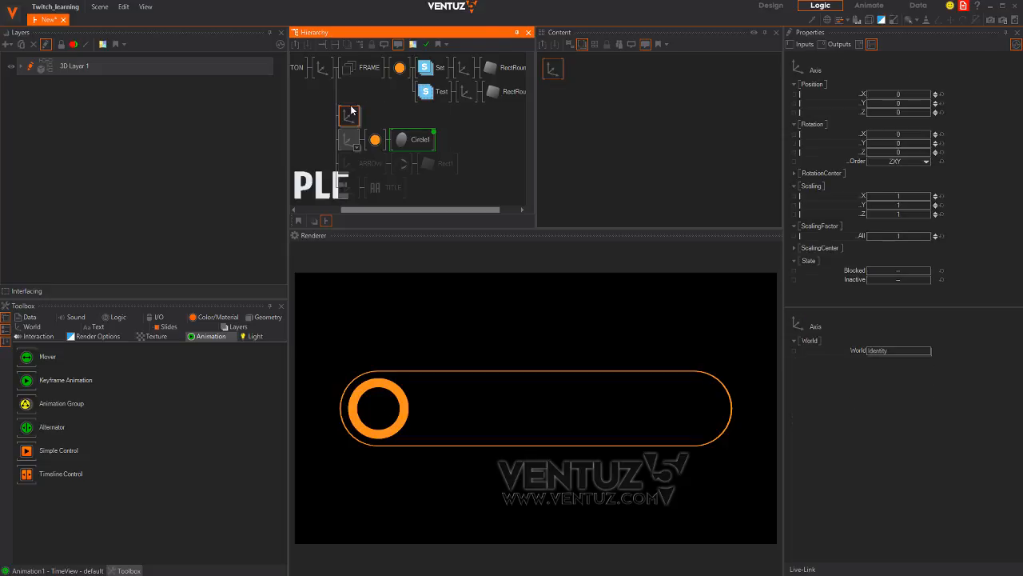
pyautogui.press('space')
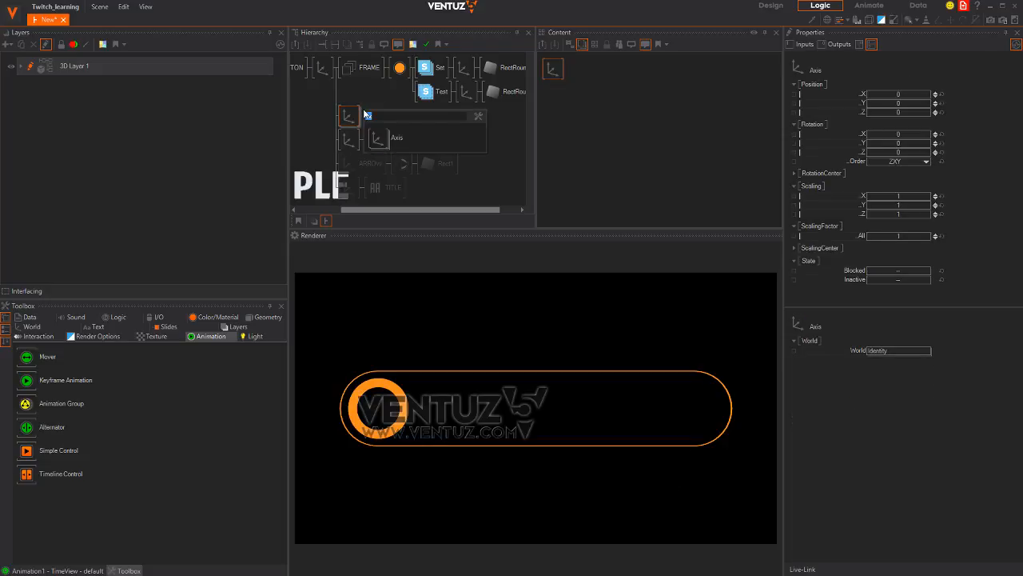
pyautogui.write('c')
pyautogui.moveTo(379, 136)
pyautogui.mouseDown()
pyautogui.moveTo(359, 118)
pyautogui.moveTo(387, 129)
pyautogui.moveTo(379, 117)
pyautogui.mouseUp()
pyautogui.press('space')
pyautogui.write('re')
# Add a Base + Alpha texture stage to the new material and load glow1.png
pyautogui.click(380, 116)
pyautogui.click(554, 70)
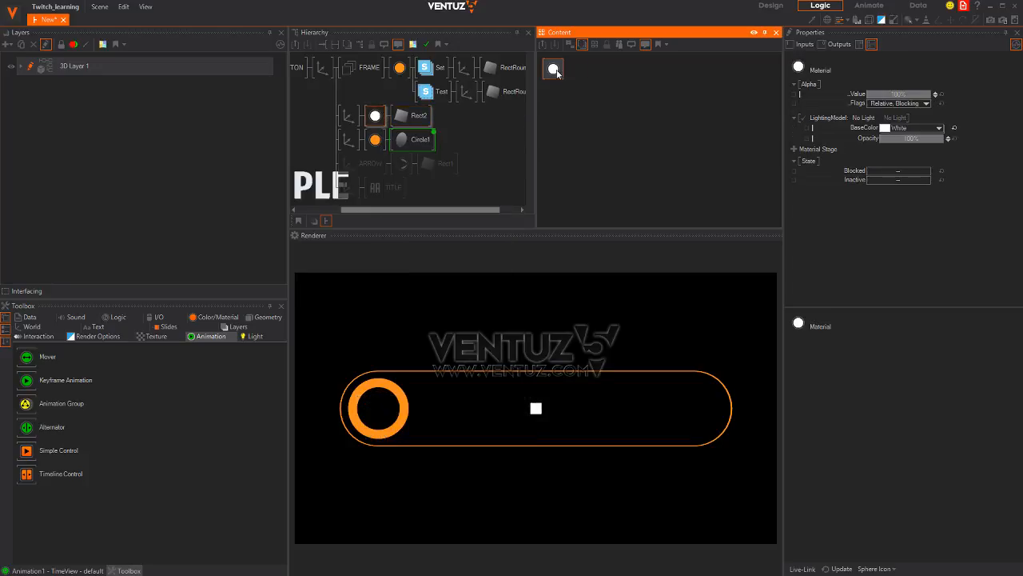
pyautogui.click(796, 150)
pyautogui.moveTo(717, 152)
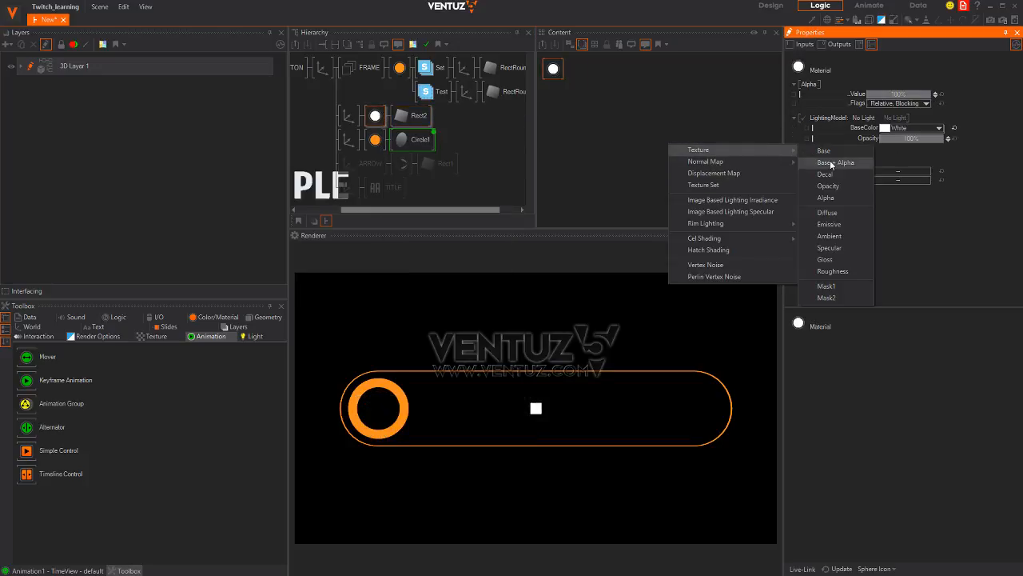
pyautogui.click(831, 163)
pyautogui.click(815, 156)
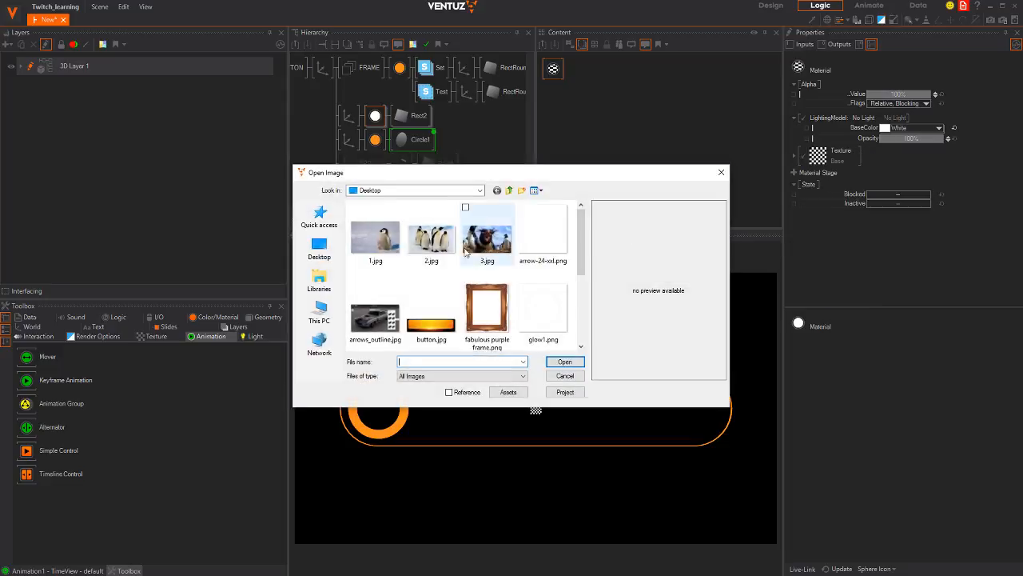
pyautogui.click(544, 311)
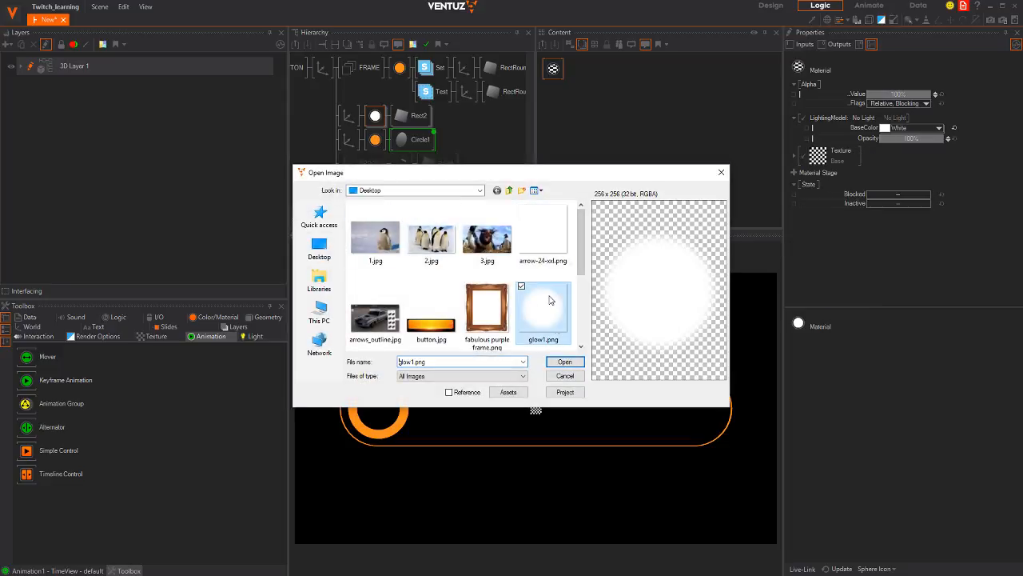
pyautogui.click(562, 360)
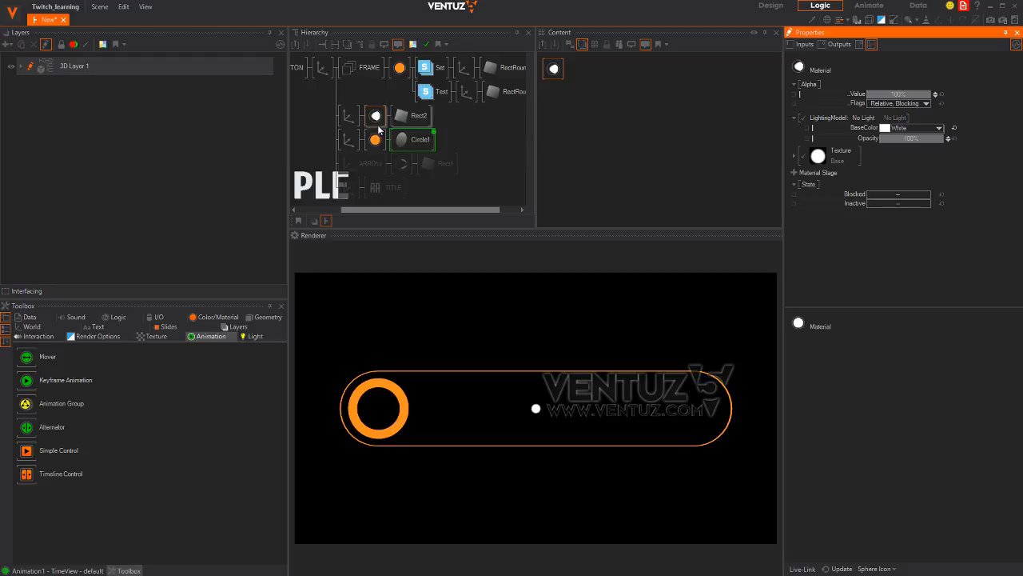
pyautogui.click(344, 115)
# Set the new Axis scaling to 4.05 and Position X to -14.39, centring the glow in the ring
pyautogui.moveTo(901, 237); pyautogui.dragTo(928, 237)
pyautogui.moveTo(897, 95); pyautogui.dragTo(814, 104)
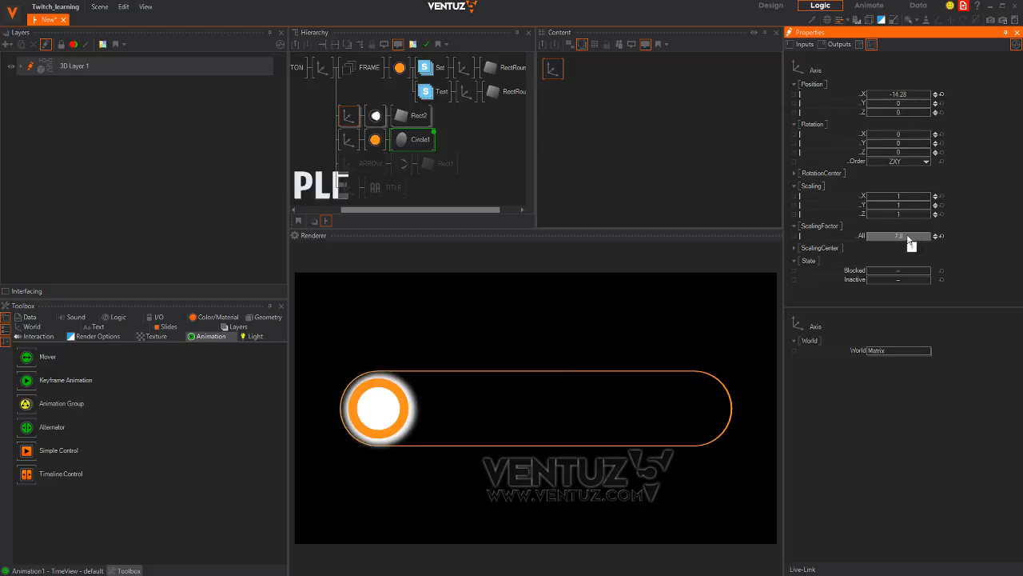
pyautogui.moveTo(911, 236); pyautogui.dragTo(741, 202)
pyautogui.moveTo(904, 95); pyautogui.dragTo(902, 95)
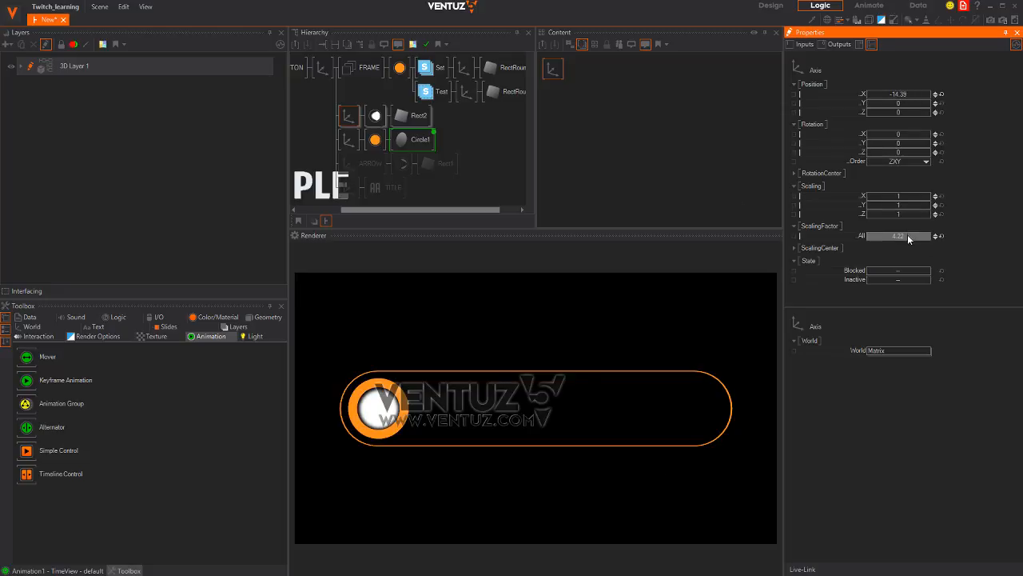
pyautogui.moveTo(907, 237); pyautogui.dragTo(897, 237)
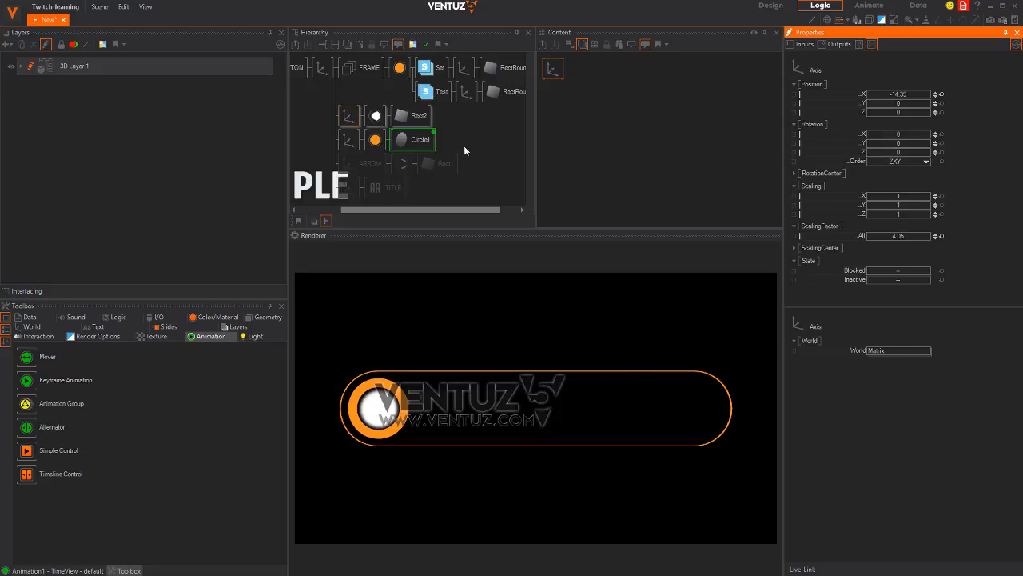
pyautogui.click(376, 115)
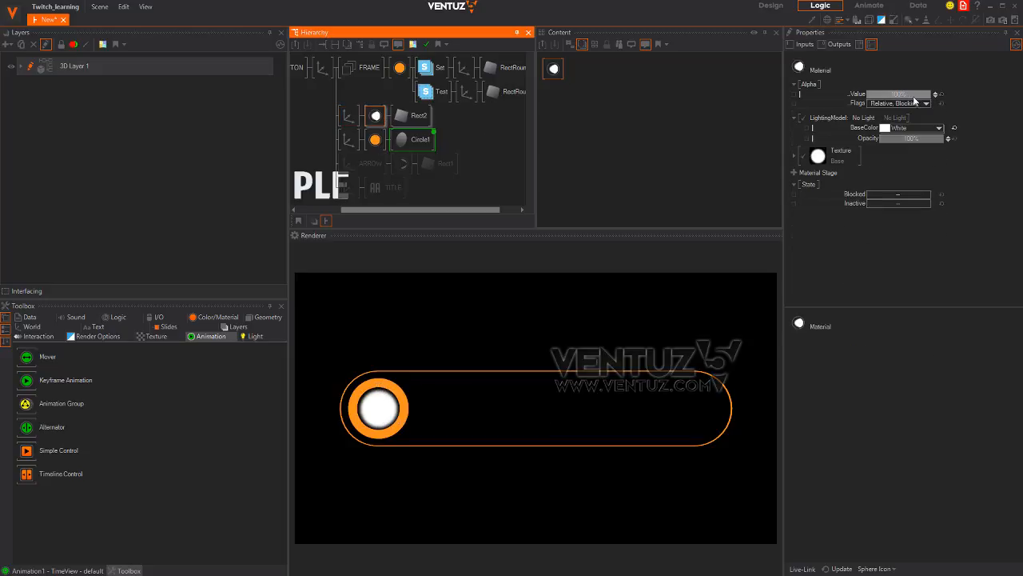
# Lower the white inner circle material's alpha to about 28%, comparing against the Photoshop reference
pyautogui.moveTo(914, 96); pyautogui.dragTo(781, 100)
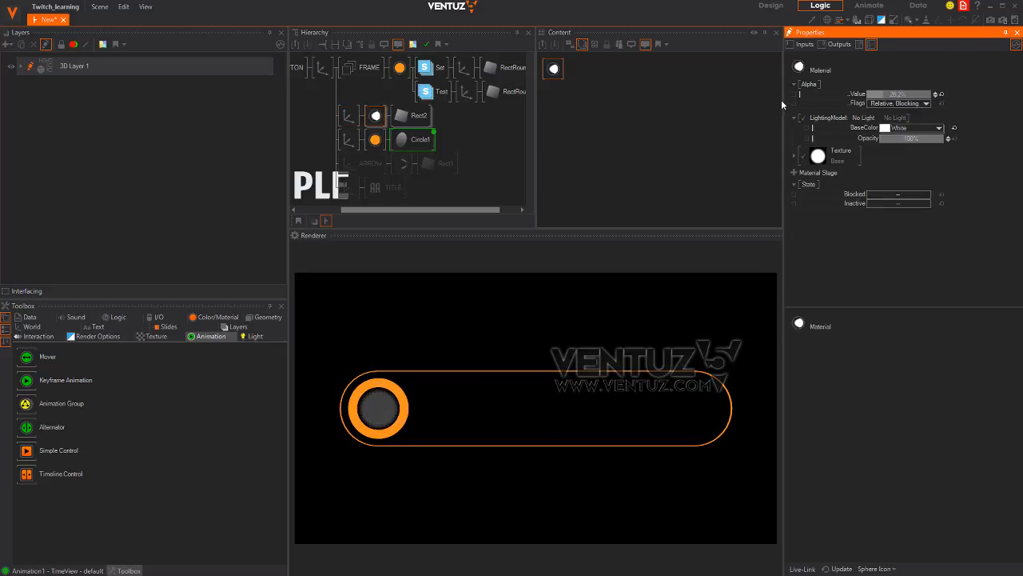
pyautogui.hotkey('alt', 'Tab')
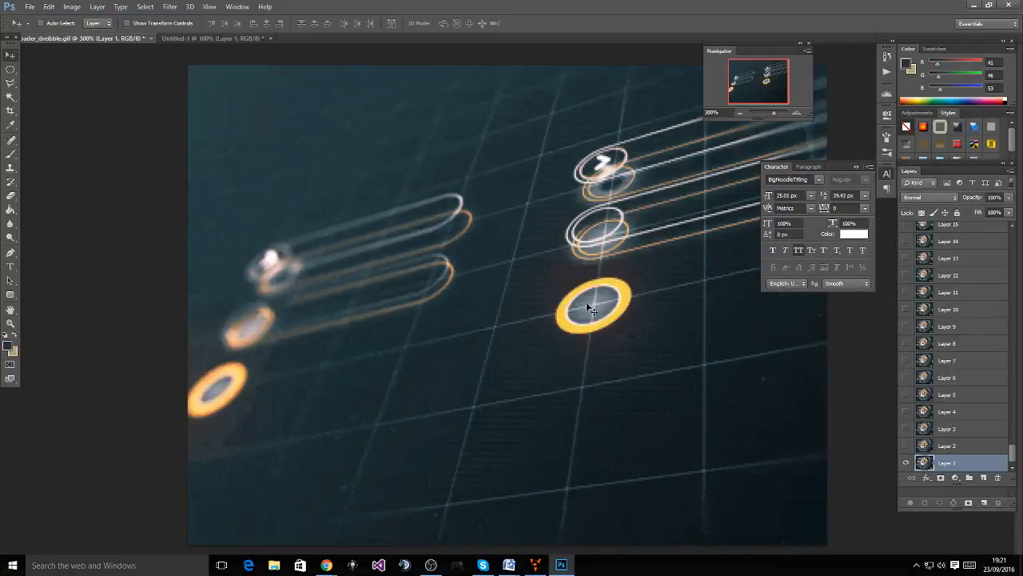
pyautogui.hotkey('alt', 'Tab')
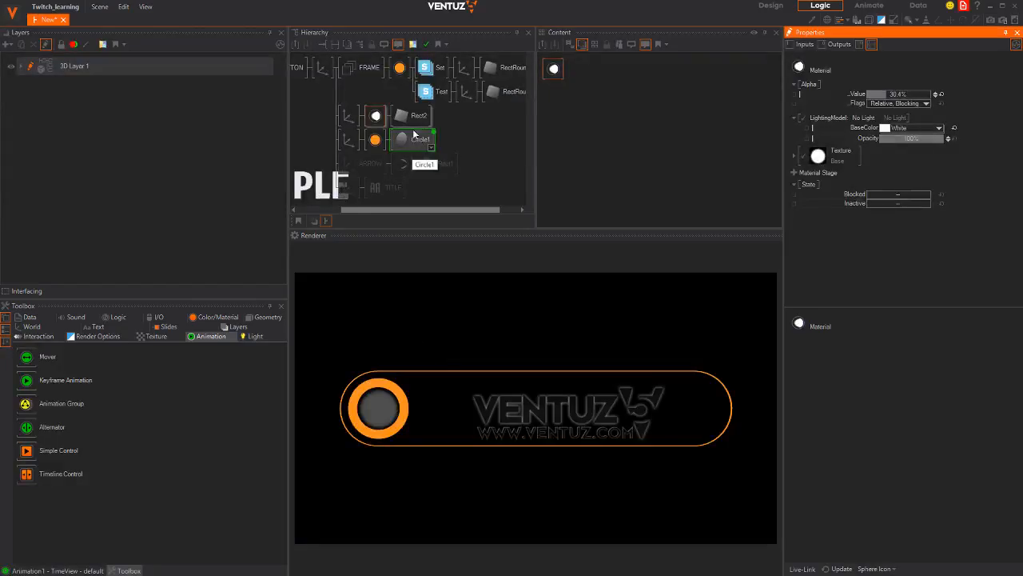
pyautogui.click(414, 134)
pyautogui.moveTo(882, 97); pyautogui.dragTo(879, 98)
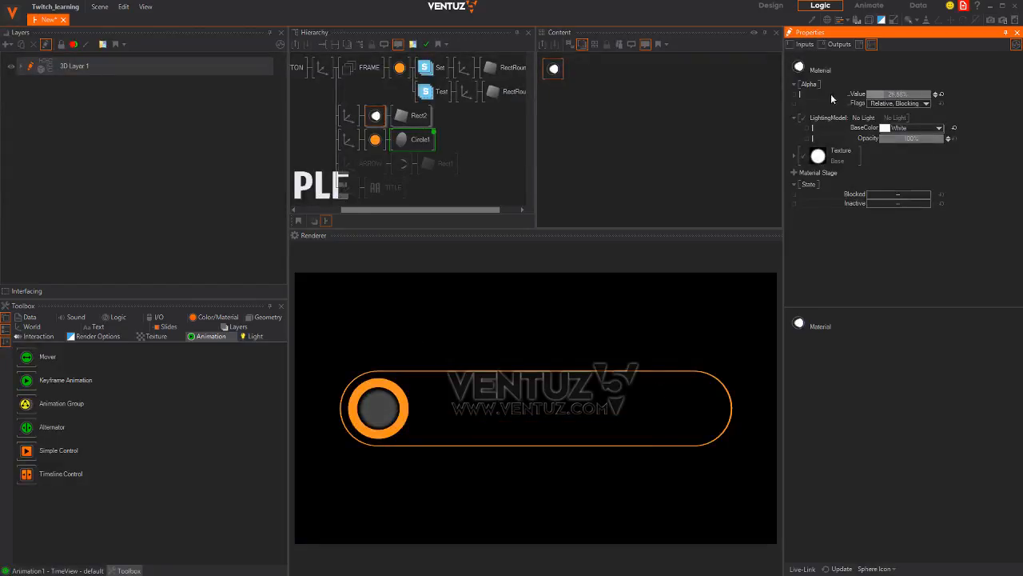
pyautogui.hotkey('alt', 'Tab')
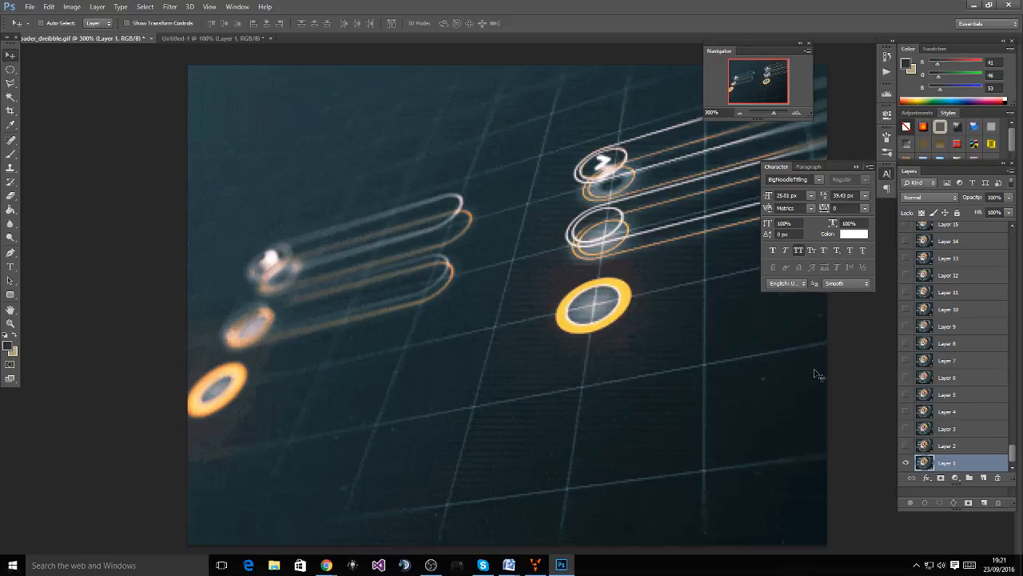
# Scroll the Layers panel and show Layers 78, 79 and 80 of the reference animation
pyautogui.scroll(3, 927, 392)
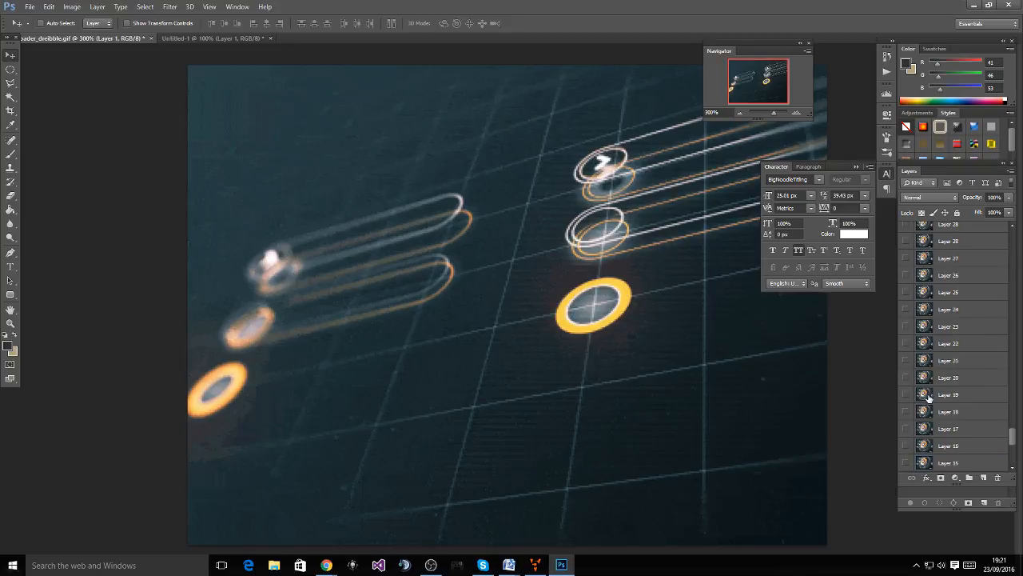
pyautogui.scroll(5, 928, 392)
pyautogui.moveTo(1013, 419); pyautogui.dragTo(1015, 372)
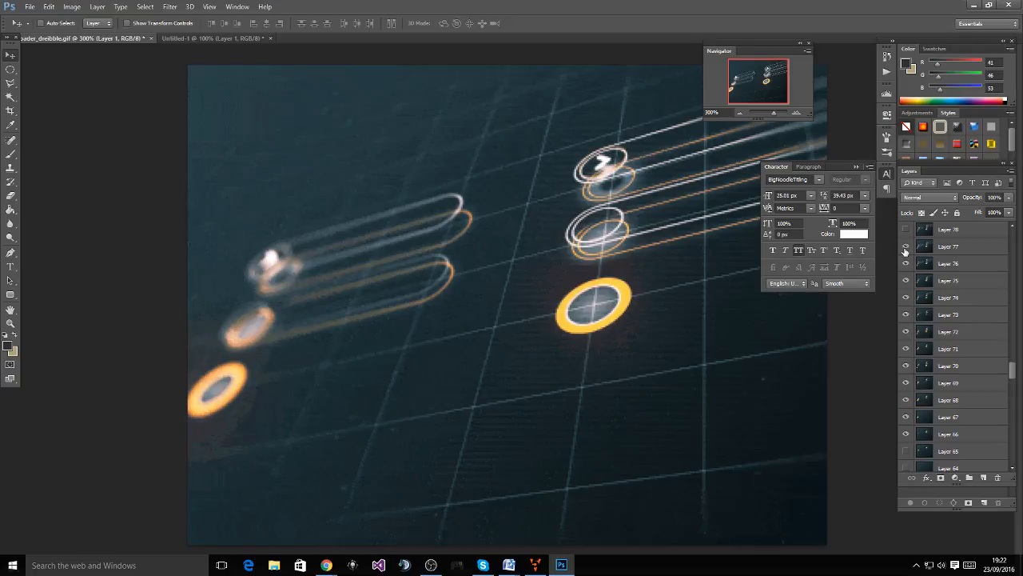
pyautogui.scroll(1, 906, 251)
pyautogui.moveTo(1012, 371); pyautogui.dragTo(1012, 359)
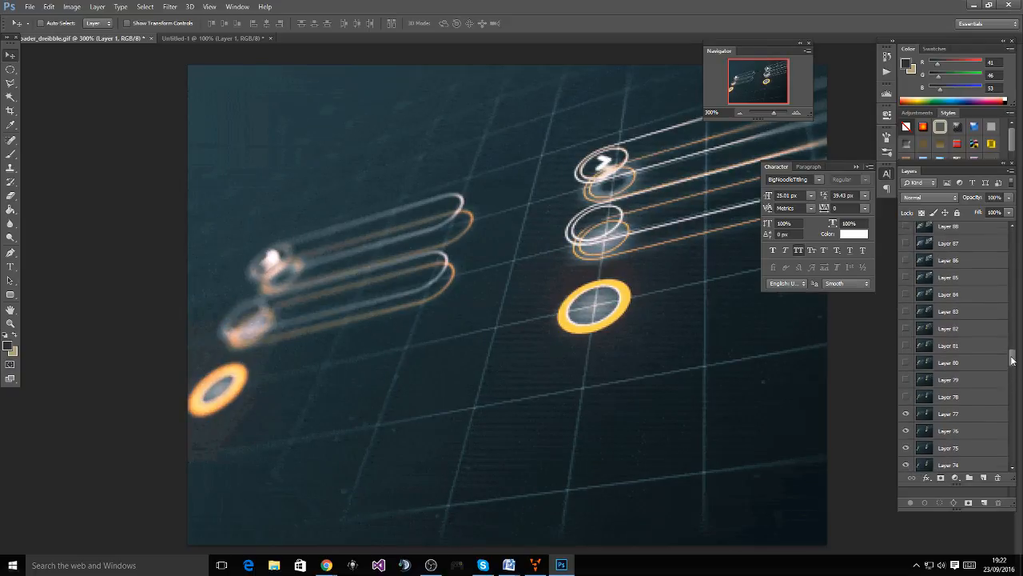
pyautogui.click(905, 397)
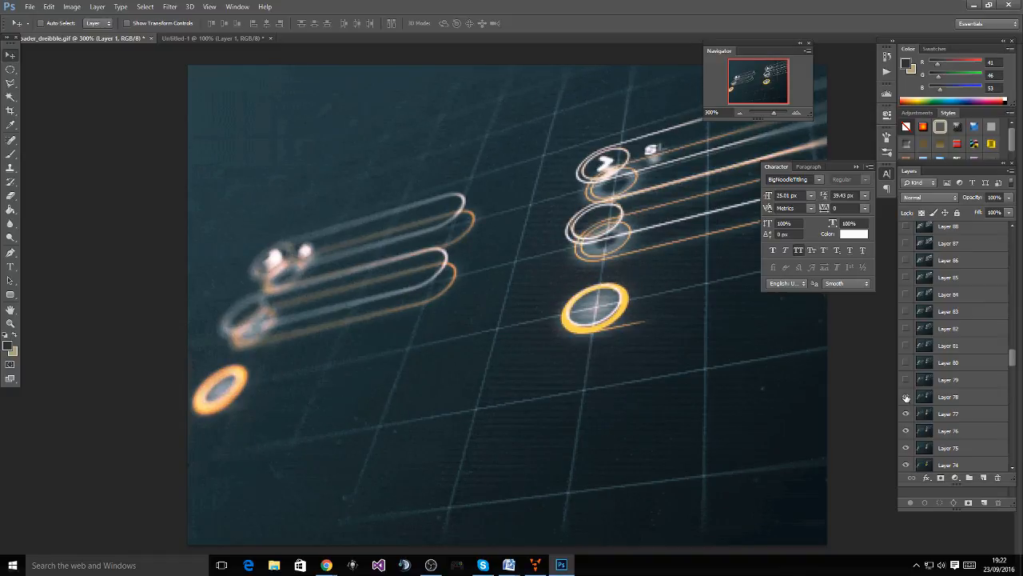
pyautogui.click(906, 381)
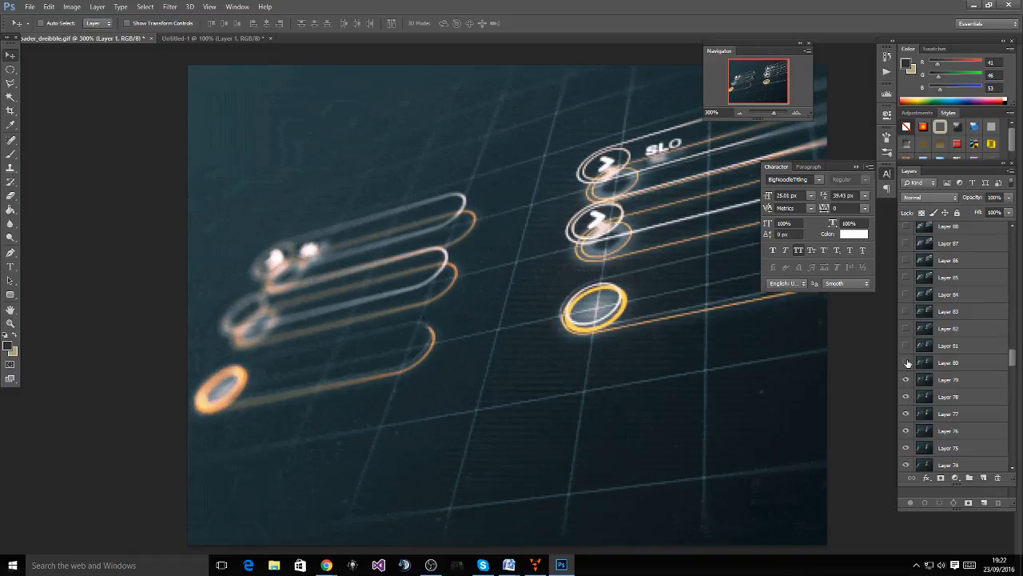
pyautogui.click(906, 363)
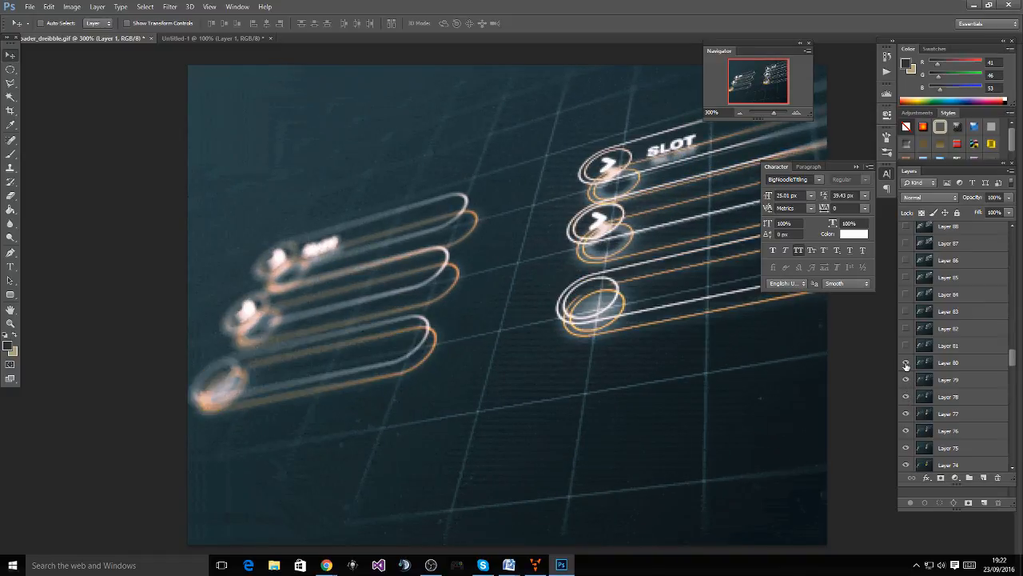
# Toggle Layer 80 repeatedly to compare the SLOT text frames, then return to Ventuz
pyautogui.click(906, 363)
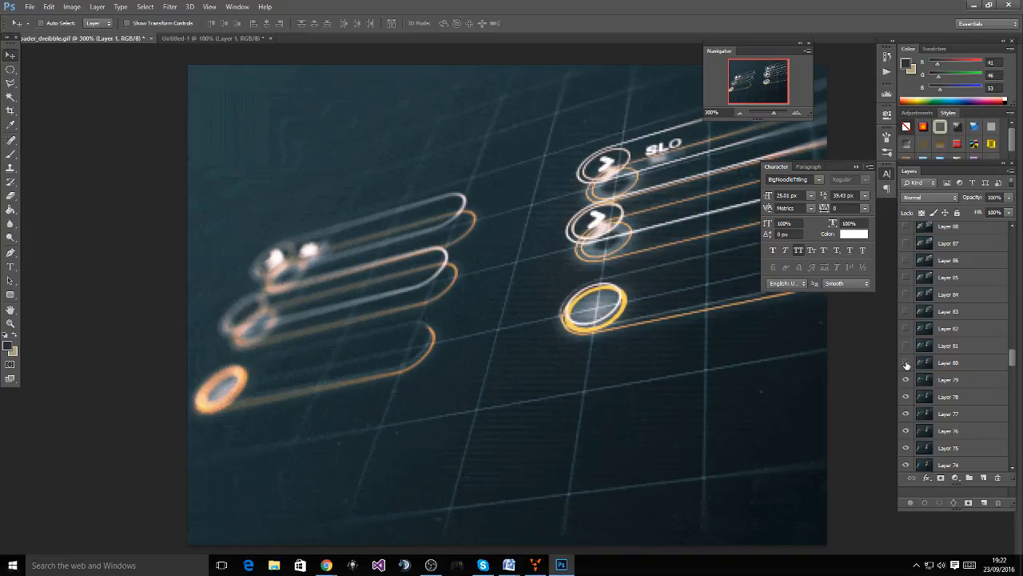
pyautogui.click(906, 364)
pyautogui.click(907, 363)
pyautogui.click(906, 364)
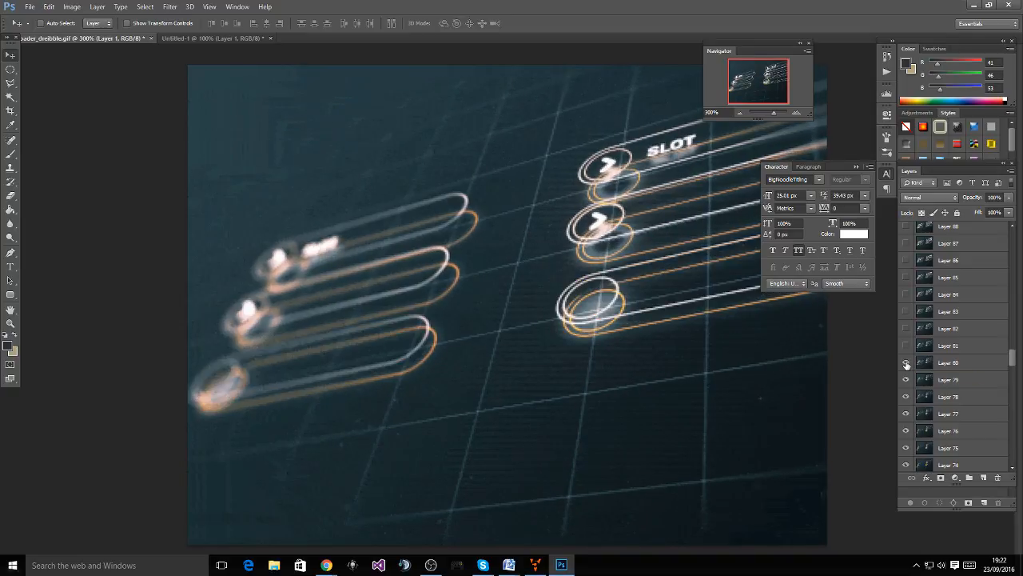
pyautogui.click(907, 364)
pyautogui.click(907, 363)
pyautogui.click(906, 364)
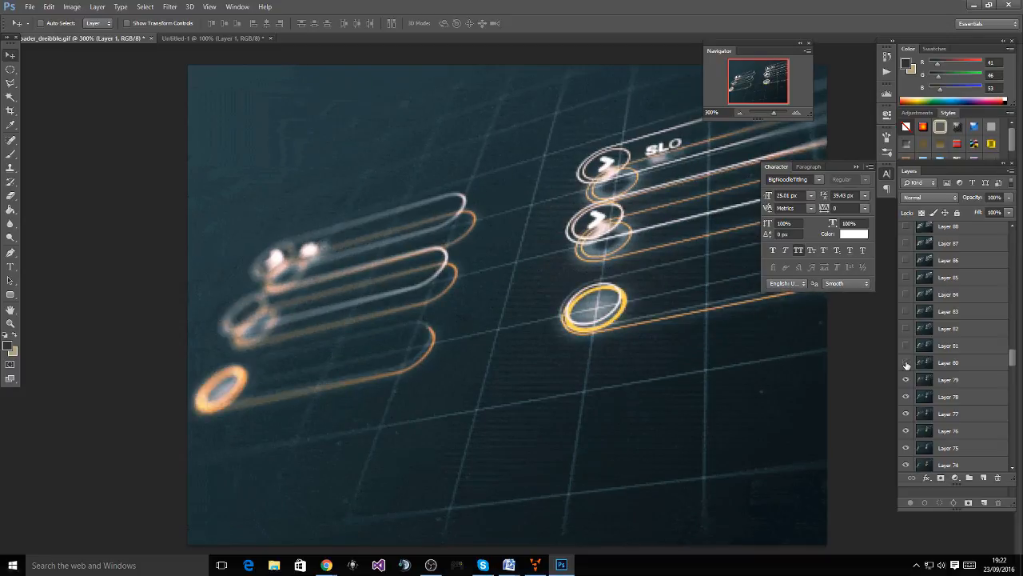
pyautogui.click(906, 364)
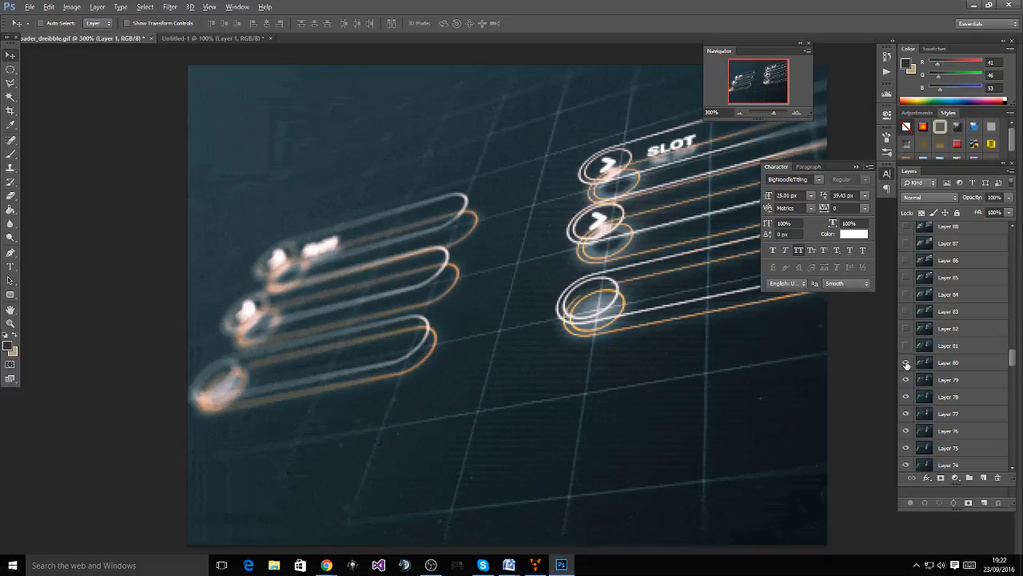
pyautogui.hotkey('alt', 'Tab')
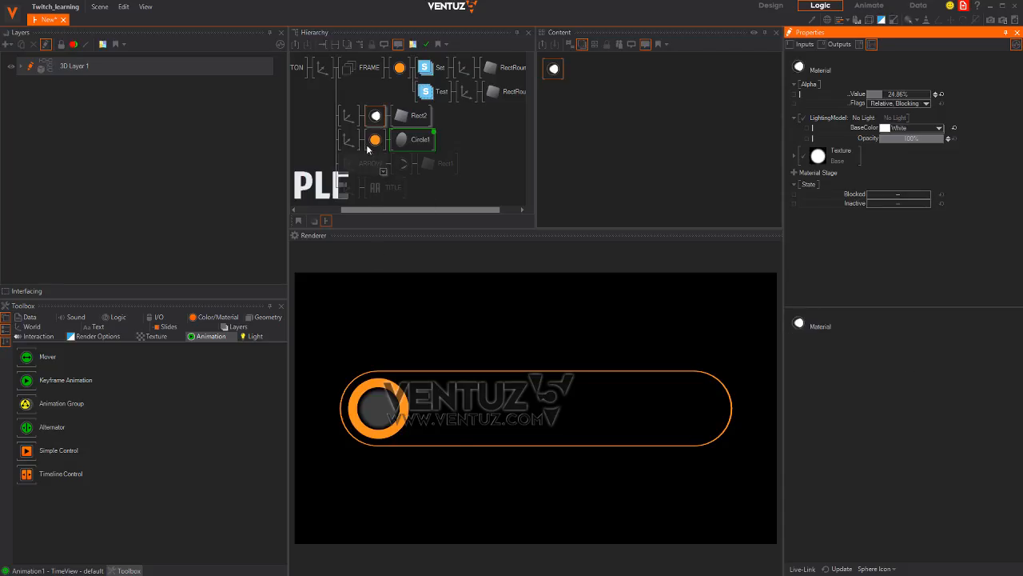
# Bind the orange ring material's Alpha Value to the BUTTON keyframe animation
pyautogui.click(414, 134)
pyautogui.click(692, 82)
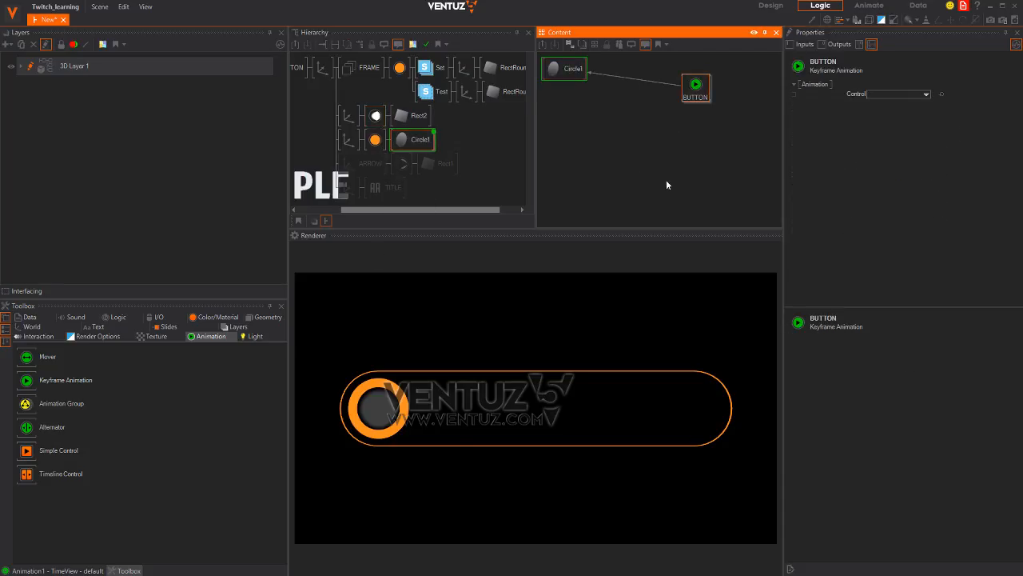
pyautogui.click(375, 139)
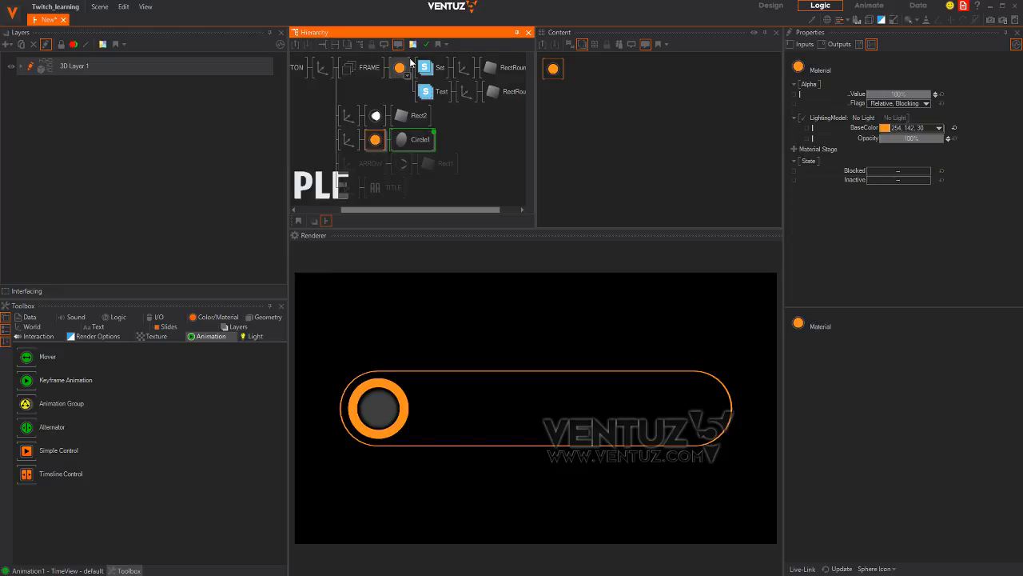
pyautogui.keyDown('ctrl'); pyautogui.click(414, 140); pyautogui.keyUp('ctrl')
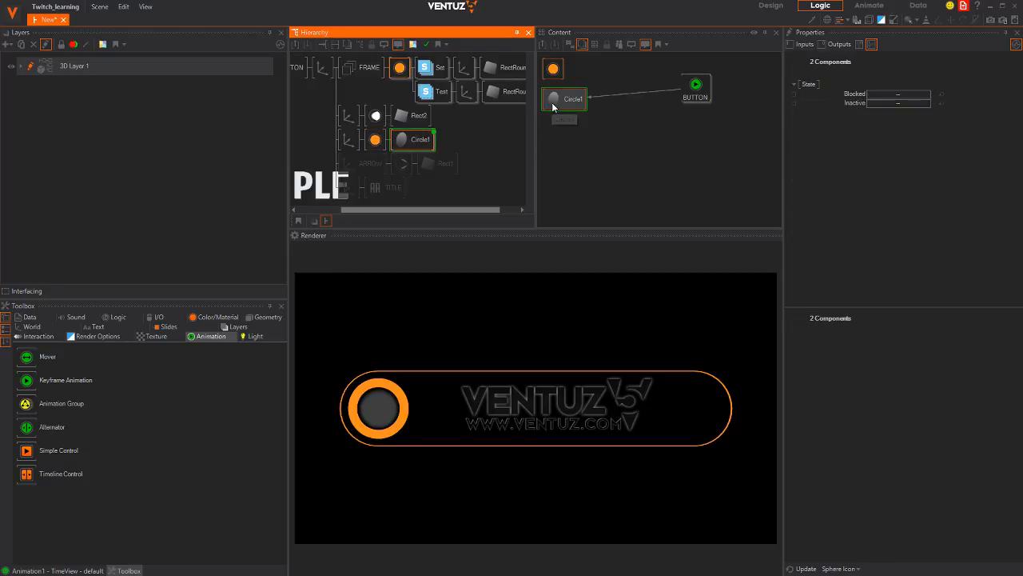
pyautogui.click(588, 85)
pyautogui.click(553, 70)
pyautogui.moveTo(852, 78); pyautogui.dragTo(860, 94)
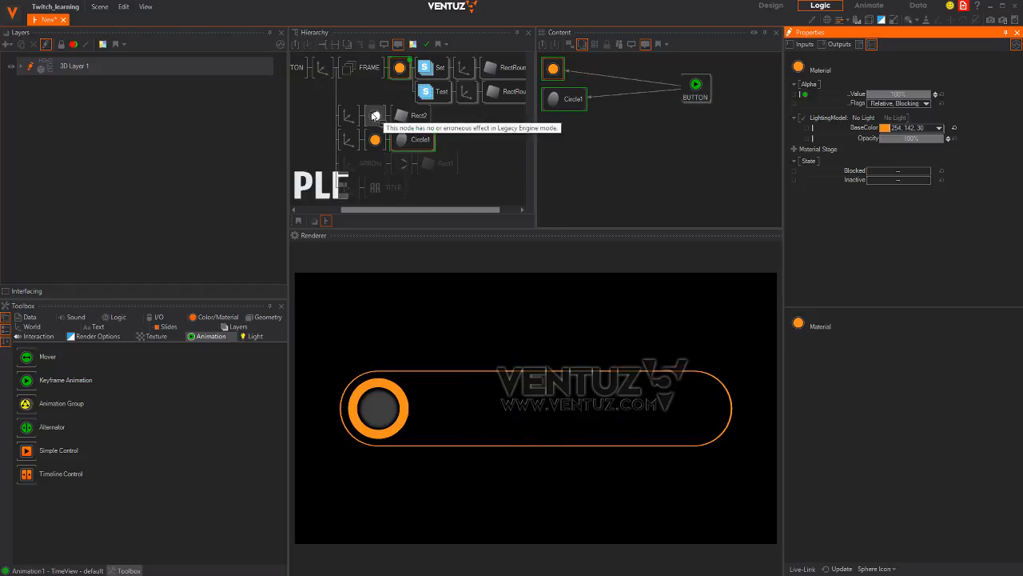
# Bind the white material's Alpha Value to BUTTON as well and show the Animation1 timeline
pyautogui.click(348, 140)
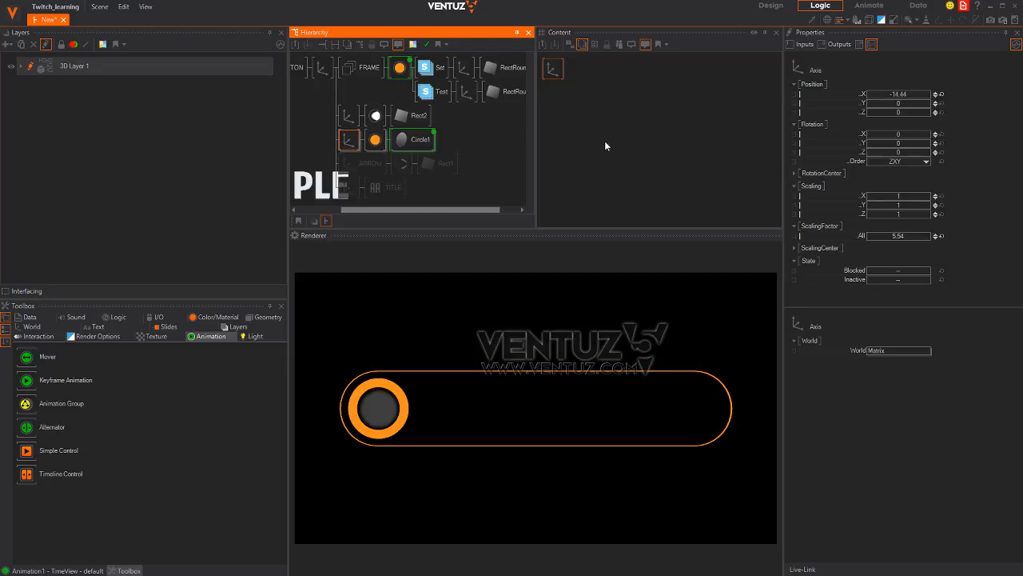
pyautogui.click(375, 116)
pyautogui.keyDown('ctrl'); pyautogui.click(399, 67); pyautogui.keyUp('ctrl')
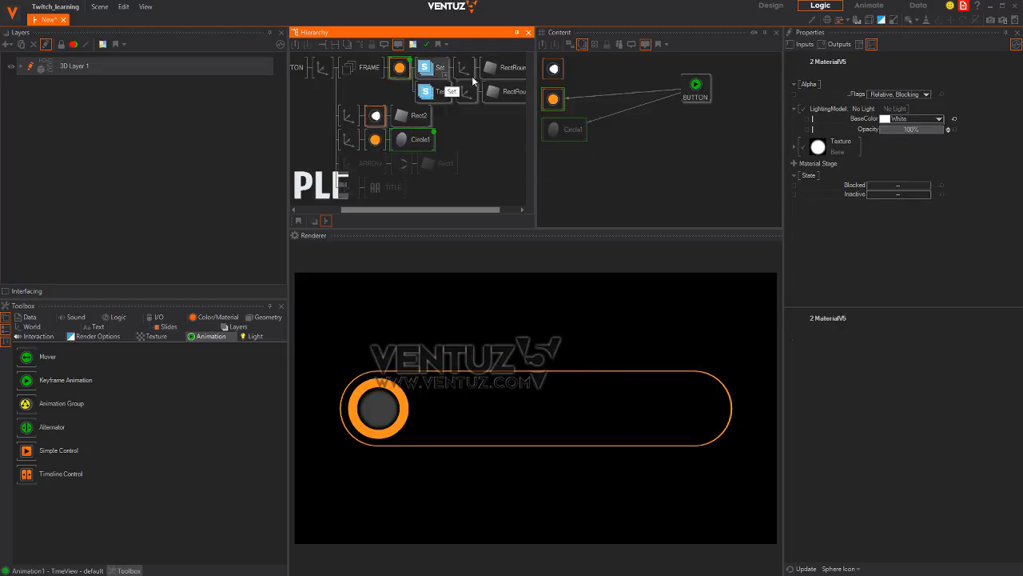
pyautogui.click(554, 70)
pyautogui.moveTo(858, 95); pyautogui.dragTo(695, 90)
pyautogui.click(693, 94)
pyautogui.click(54, 570)
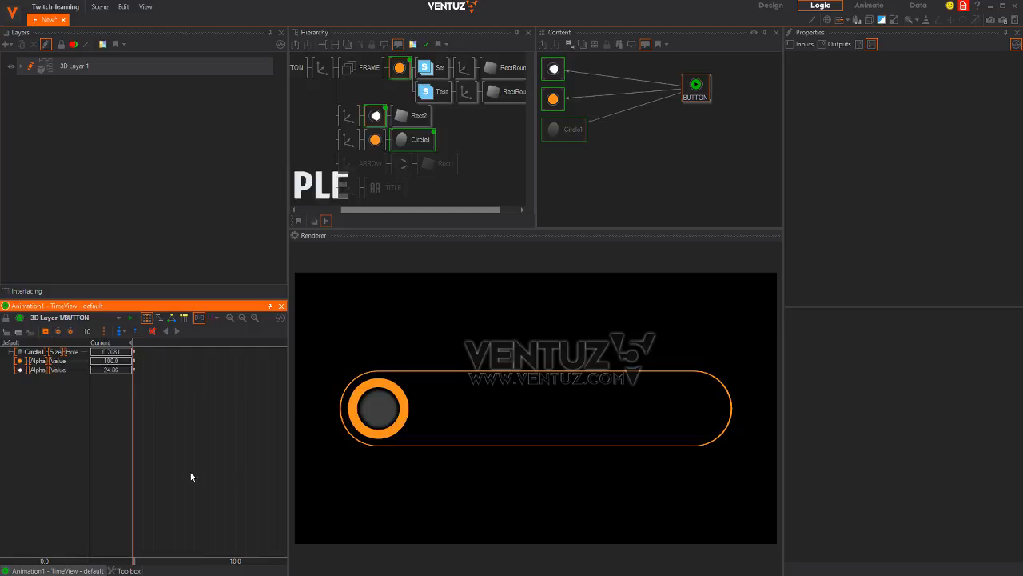
# Zoom the timeline to a one-second span and add keyframes at 1.0s for all three channels
pyautogui.click(216, 317)
pyautogui.click(238, 342)
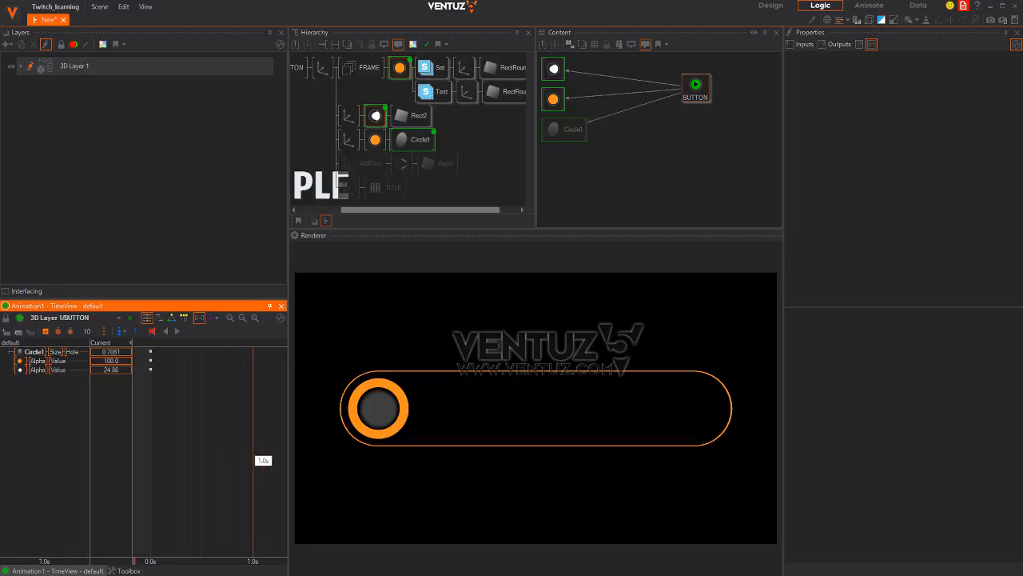
pyautogui.click(46, 331)
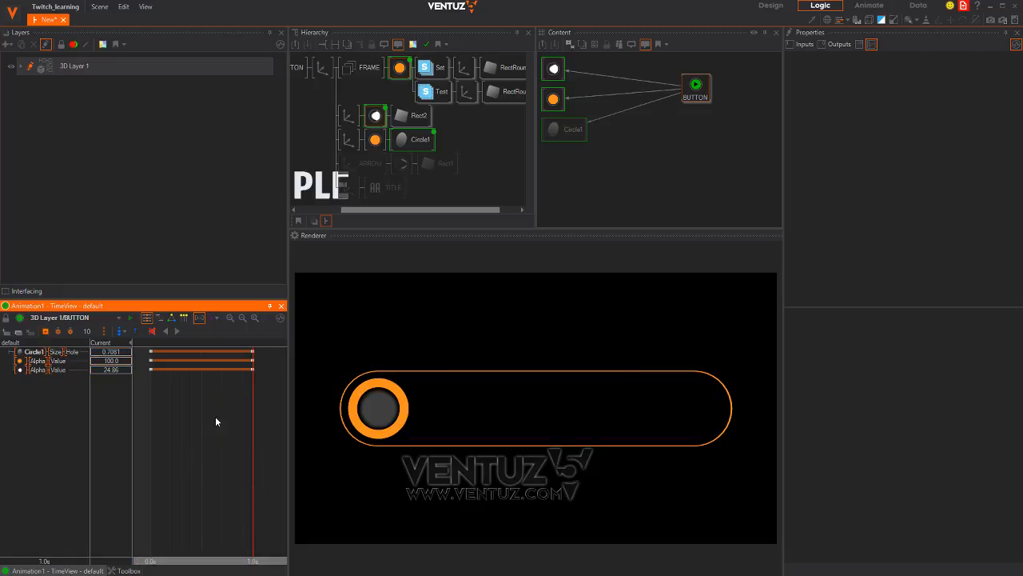
pyautogui.moveTo(206, 432); pyautogui.dragTo(145, 440)
# At 0s set Size Hole to 100 and both alpha values to 0, then scrub to 1.1s
pyautogui.doubleClick(117, 353)
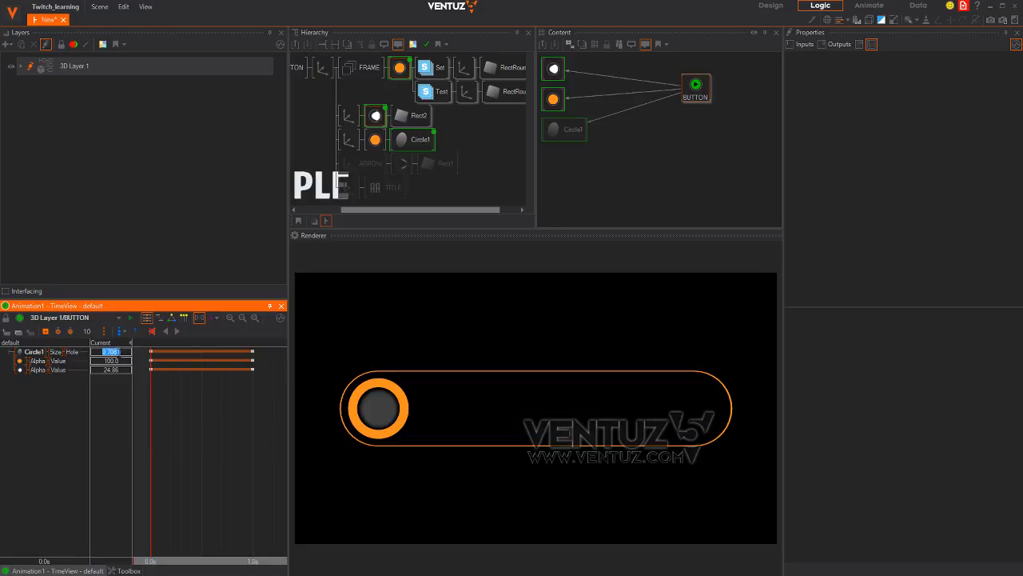
pyautogui.write('0')
pyautogui.press('Return')
pyautogui.doubleClick(117, 353)
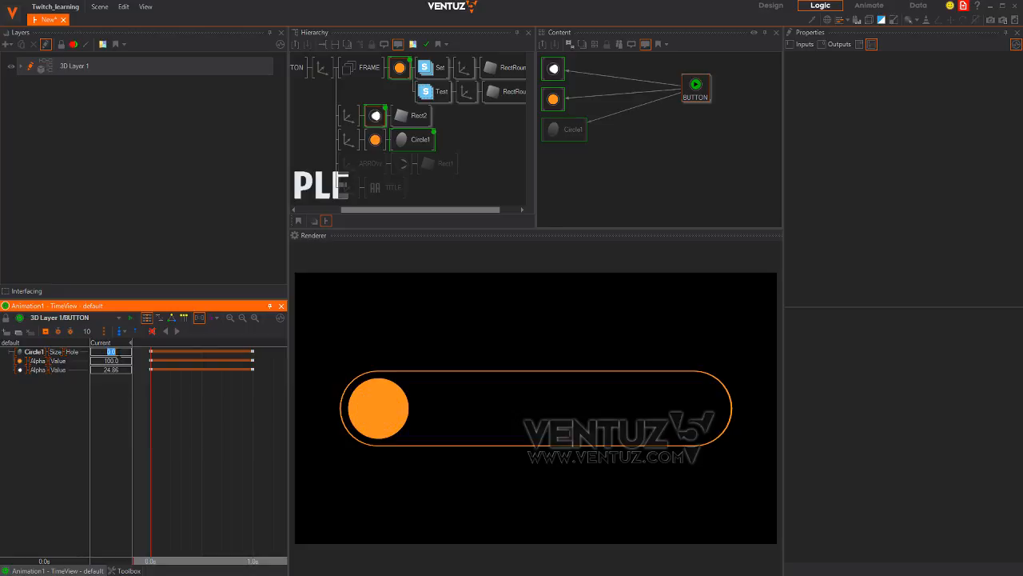
pyautogui.write('100')
pyautogui.press('Return')
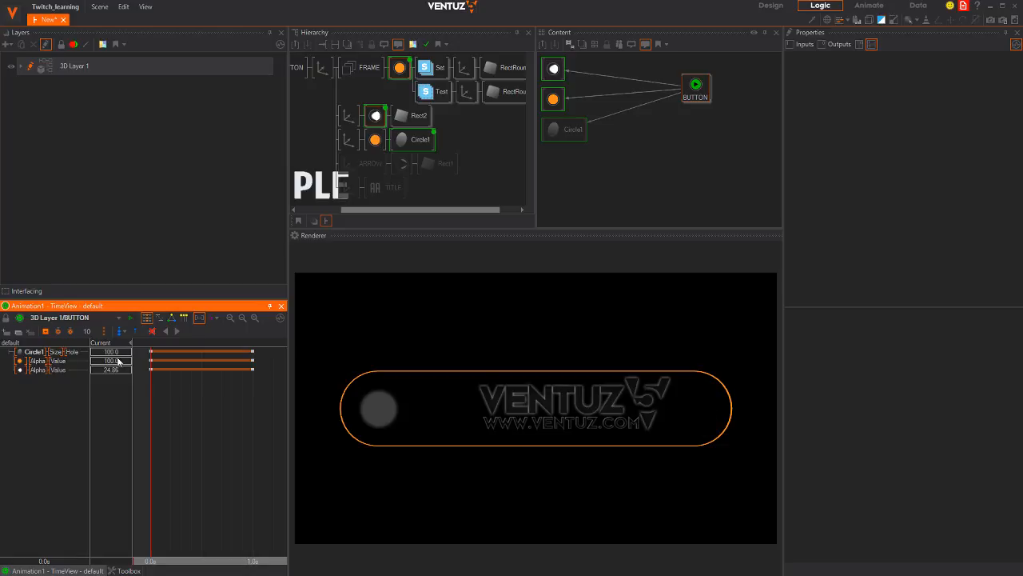
pyautogui.doubleClick(112, 361)
pyautogui.write('0')
pyautogui.press('Return')
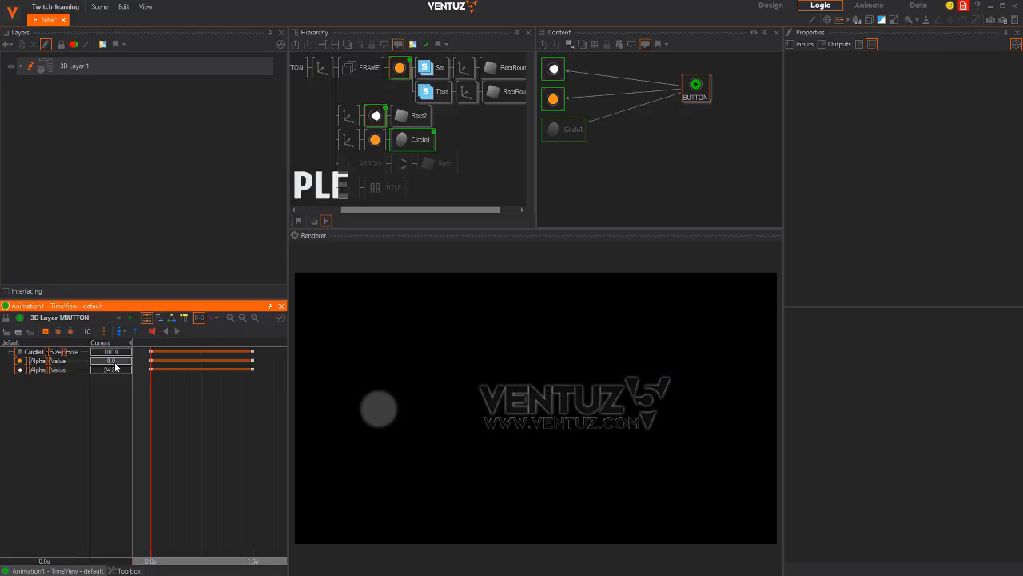
pyautogui.doubleClick(117, 370)
pyautogui.write('0')
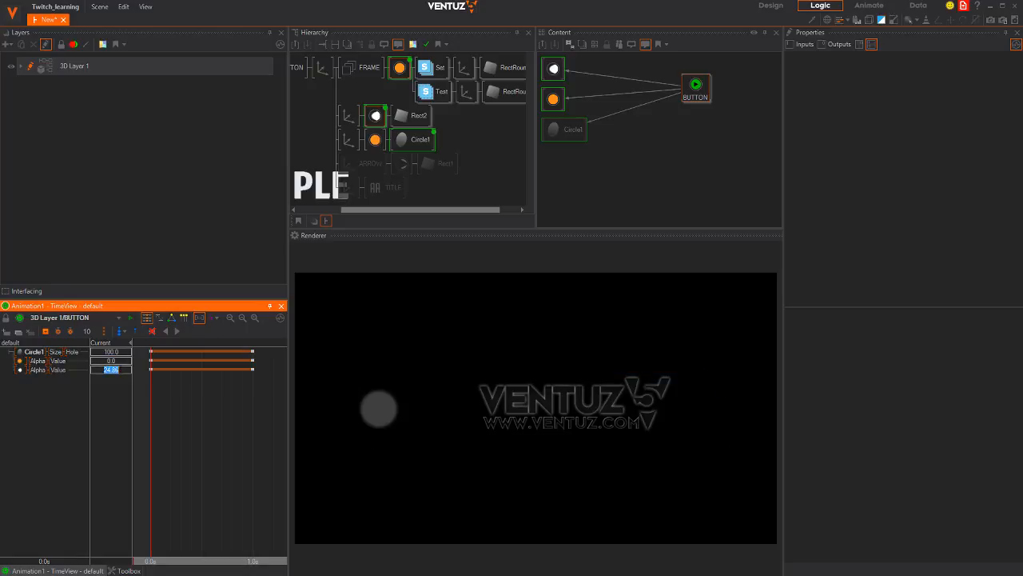
pyautogui.press('Return')
pyautogui.moveTo(153, 394); pyautogui.dragTo(261, 410)
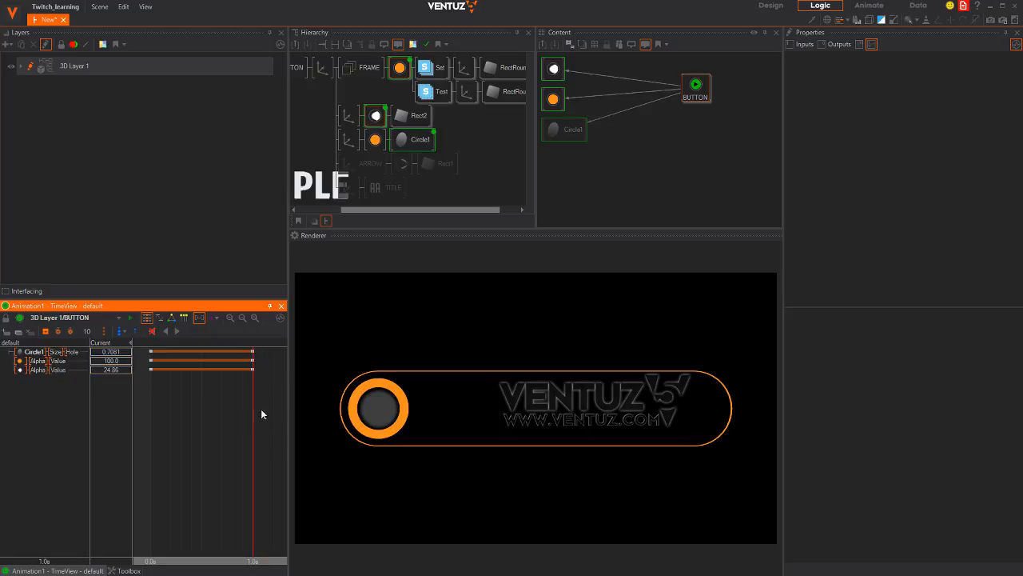
# Move the playhead near 0.8s and try out different Circle1 Size Hole values
pyautogui.click(375, 141)
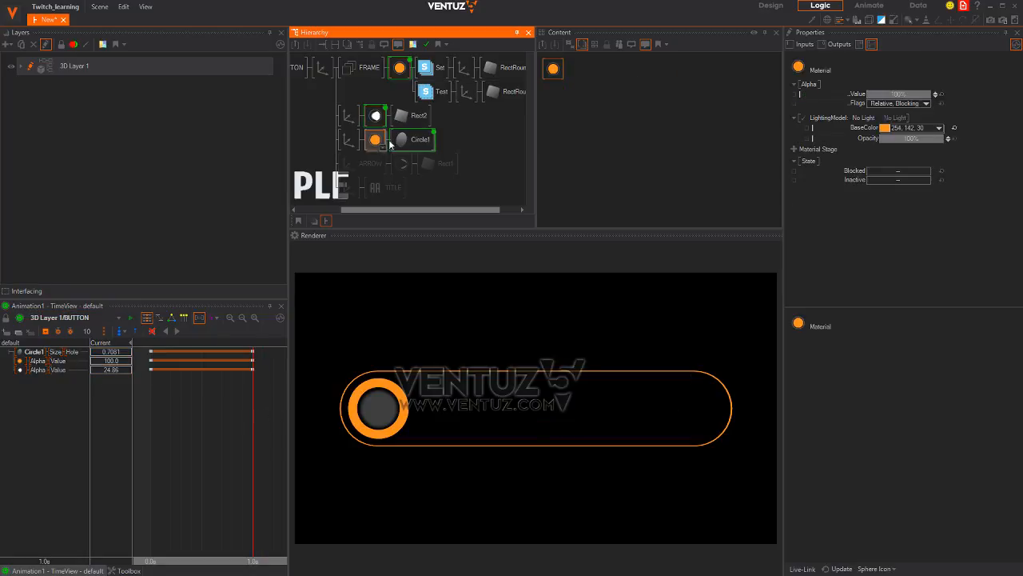
pyautogui.click(553, 68)
pyautogui.moveTo(240, 410); pyautogui.dragTo(254, 405)
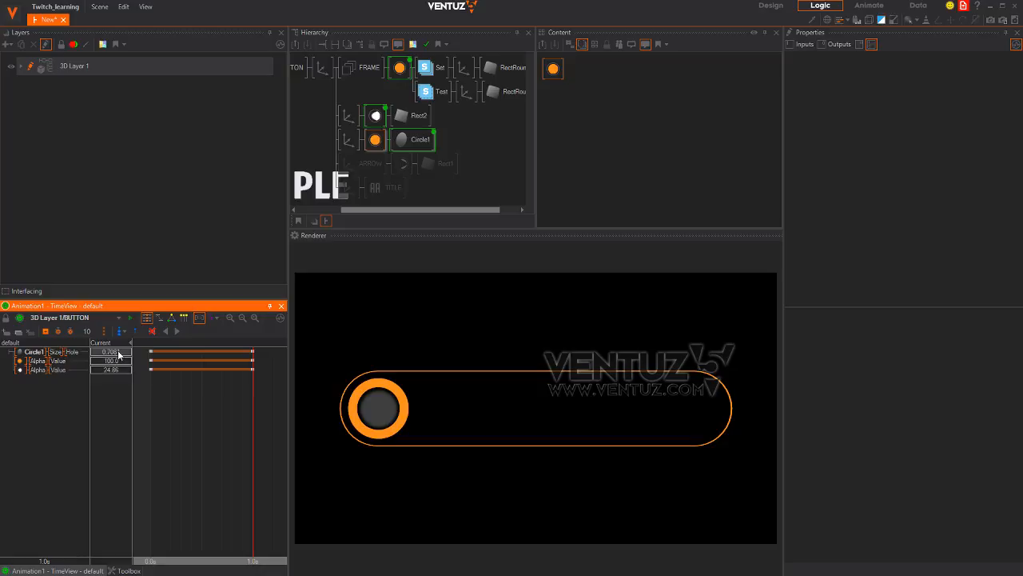
pyautogui.moveTo(118, 354); pyautogui.dragTo(122, 355)
pyautogui.moveTo(118, 353); pyautogui.dragTo(93, 345)
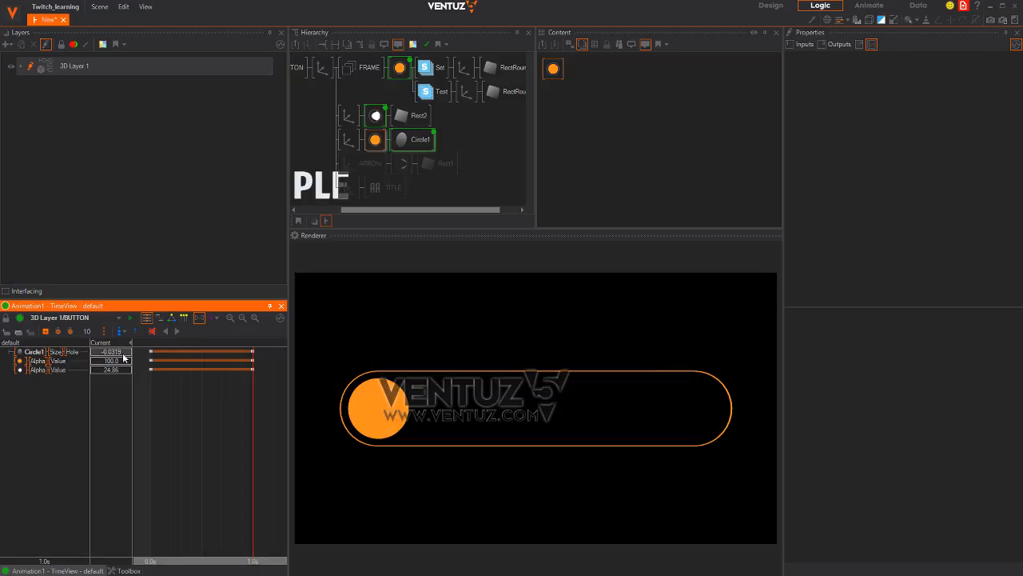
pyautogui.doubleClick(122, 352)
pyautogui.write('50')
pyautogui.press('Return')
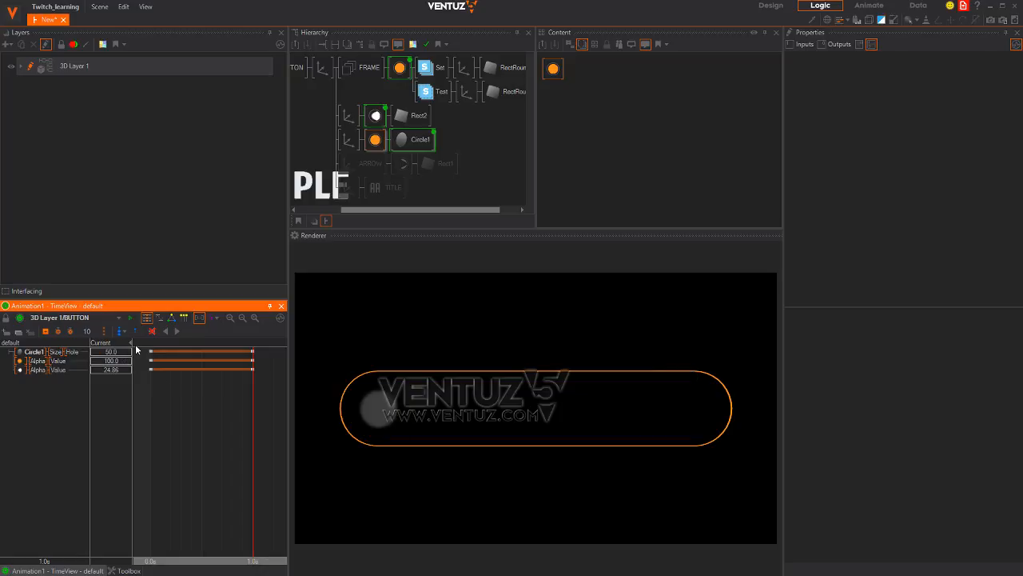
# Settle Circle1's Size Hole at about 0.82 at one second
pyautogui.moveTo(114, 353); pyautogui.dragTo(102, 355)
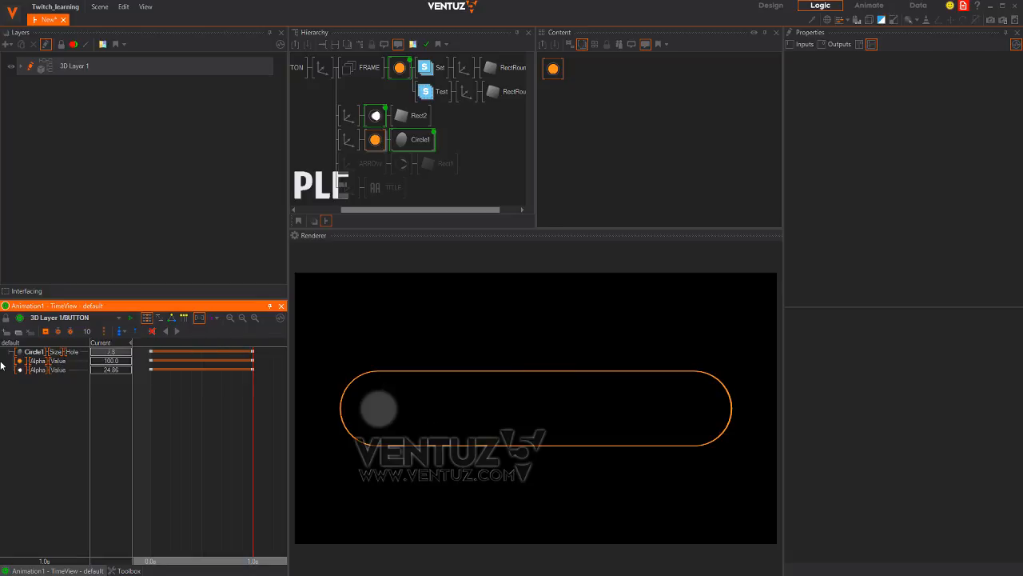
pyautogui.moveTo(112, 368); pyautogui.dragTo(396, 365)
pyautogui.moveTo(266, 362); pyautogui.dragTo(21, 362)
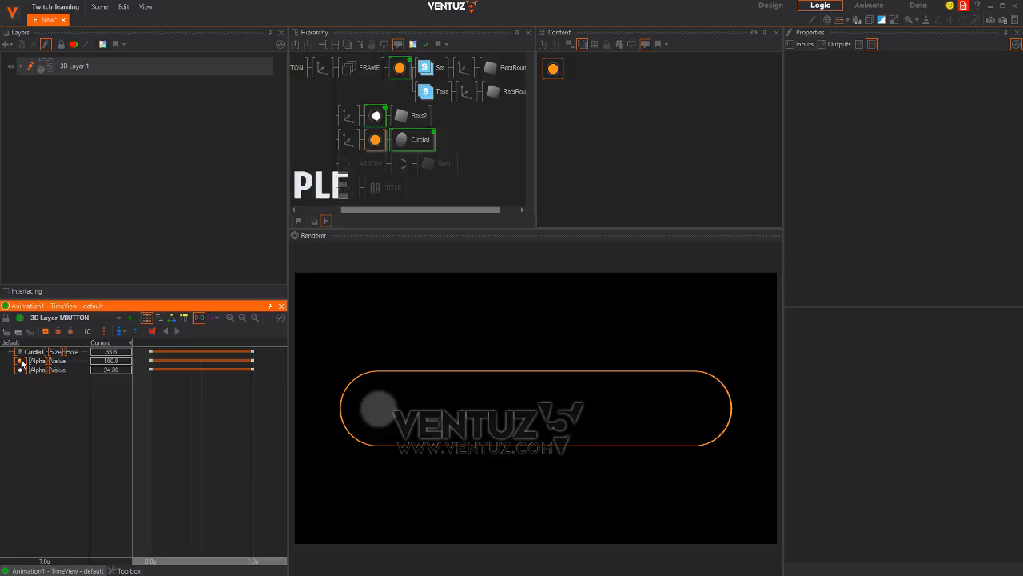
pyautogui.click(119, 351)
pyautogui.press('Return')
pyautogui.moveTo(104, 354)
pyautogui.mouseDown()
pyautogui.moveTo(86, 359)
pyautogui.moveTo(107, 357)
pyautogui.mouseUp()
pyautogui.moveTo(253, 413); pyautogui.dragTo(150, 406)
# Set Circle1's Size Hole to 1.0 at time zero and preview the button at 1.1 seconds
pyautogui.click(122, 351)
pyautogui.click(122, 352)
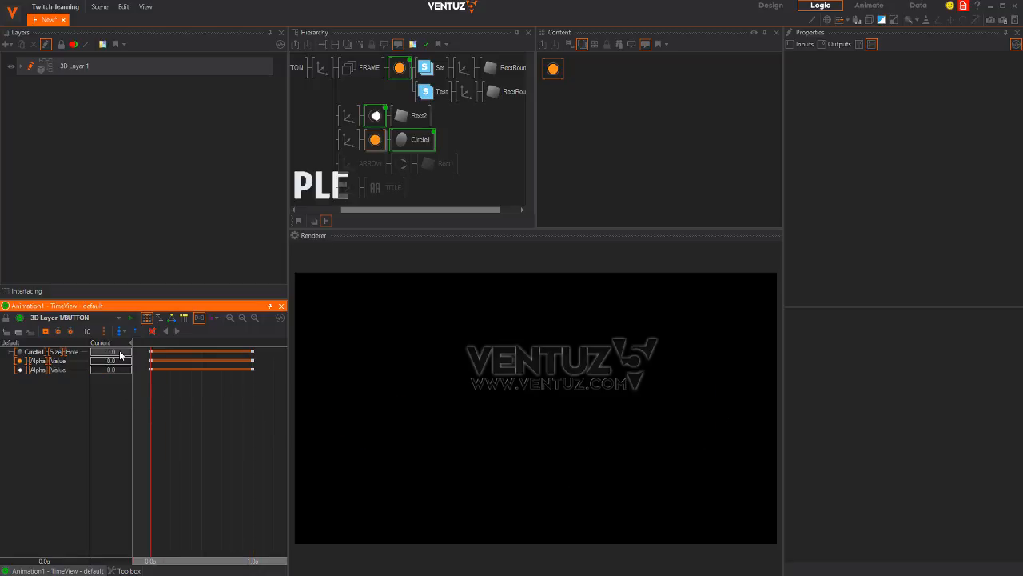
pyautogui.moveTo(123, 349); pyautogui.dragTo(21, 368)
pyautogui.moveTo(144, 413); pyautogui.dragTo(254, 416)
pyautogui.scroll(-3, 143, 425)
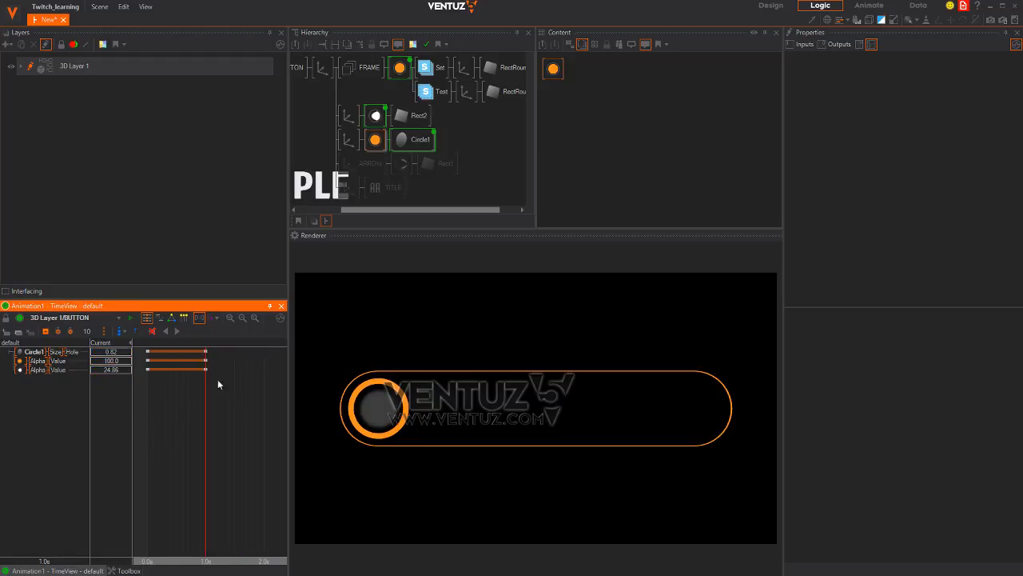
# Shift both alpha fade keyframe tracks later so they run about 0.7–1.7 seconds
pyautogui.click(148, 368)
pyautogui.moveTo(148, 369); pyautogui.dragTo(186, 374)
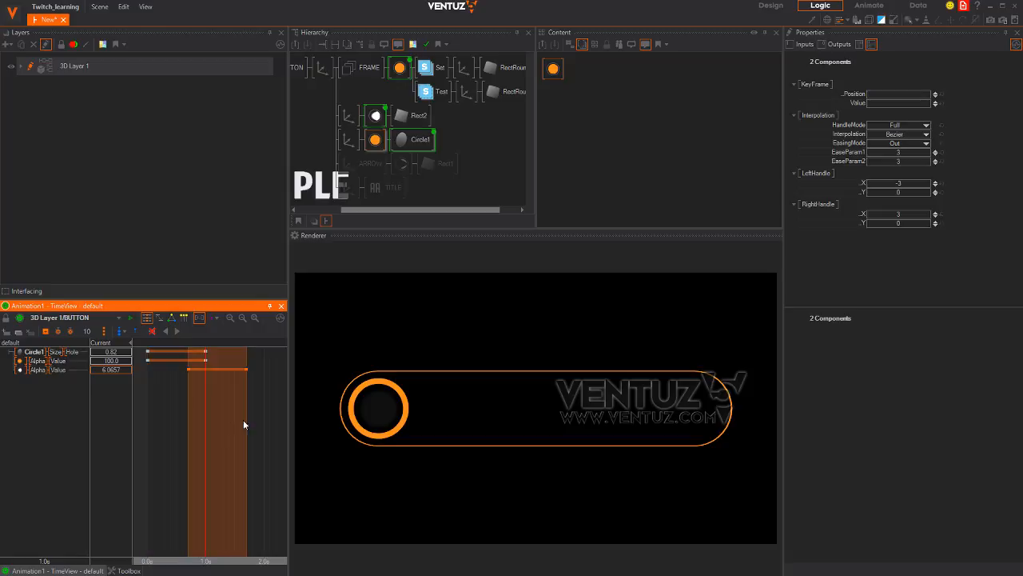
pyautogui.moveTo(243, 419); pyautogui.dragTo(159, 416)
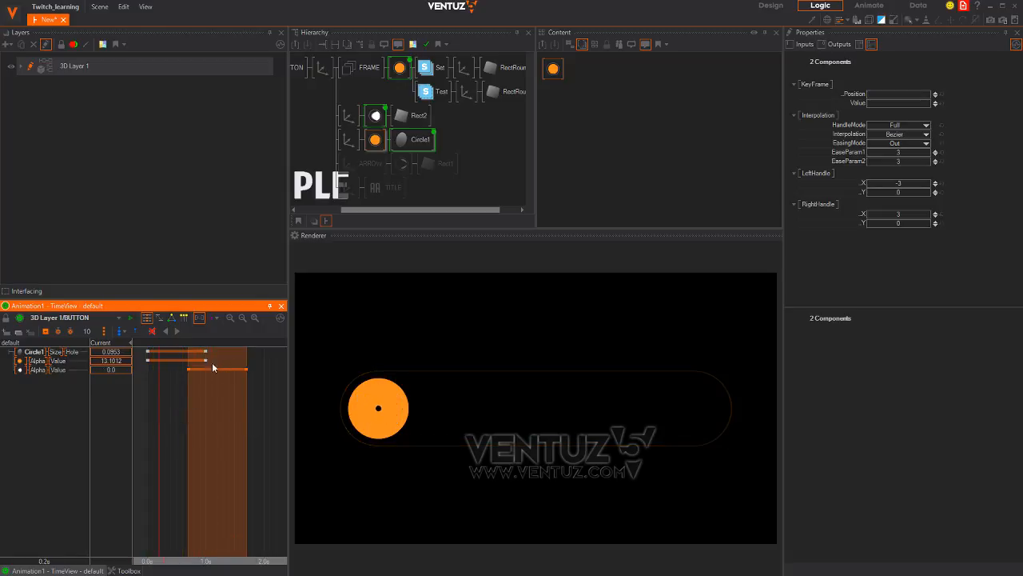
pyautogui.moveTo(145, 363); pyautogui.dragTo(181, 363)
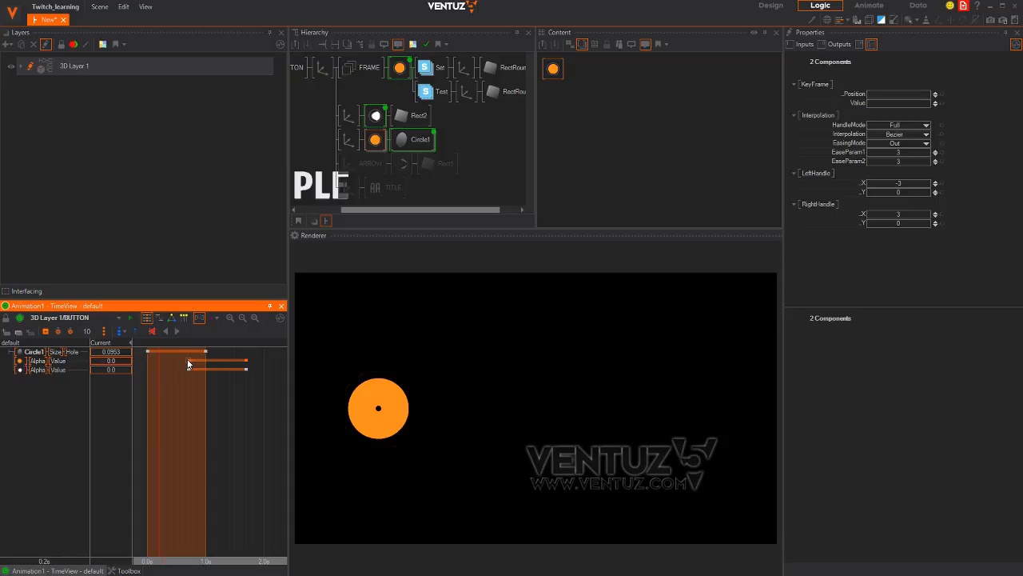
pyautogui.moveTo(160, 410)
pyautogui.mouseDown()
pyautogui.moveTo(247, 405)
pyautogui.moveTo(170, 398)
pyautogui.moveTo(200, 400)
pyautogui.mouseUp()
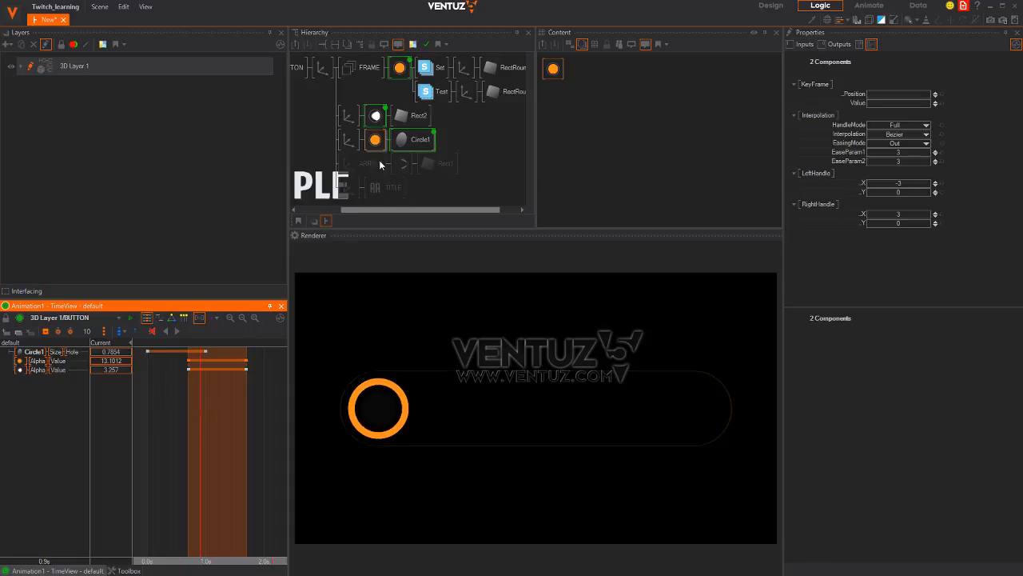
pyautogui.click(422, 139)
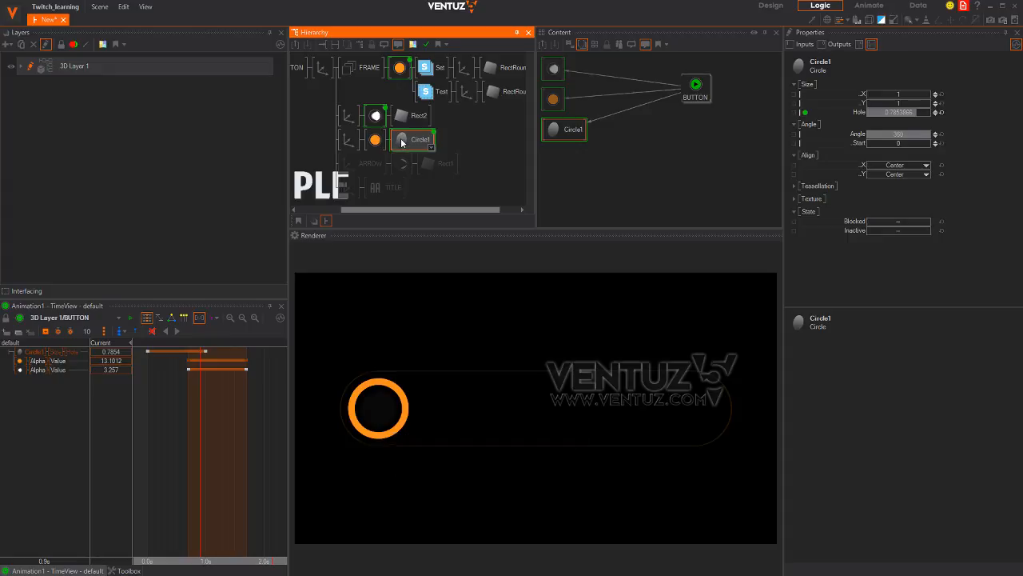
pyautogui.rightClick(404, 141)
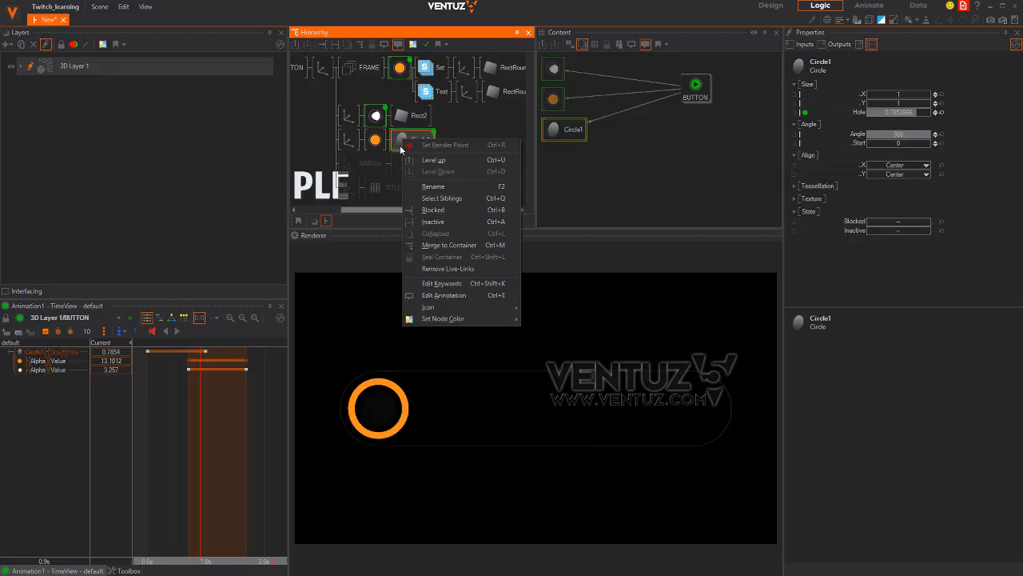
# Replicate Circle1 as Circle2 keeping the same source nodes, and place it under the white material
pyautogui.click(397, 143)
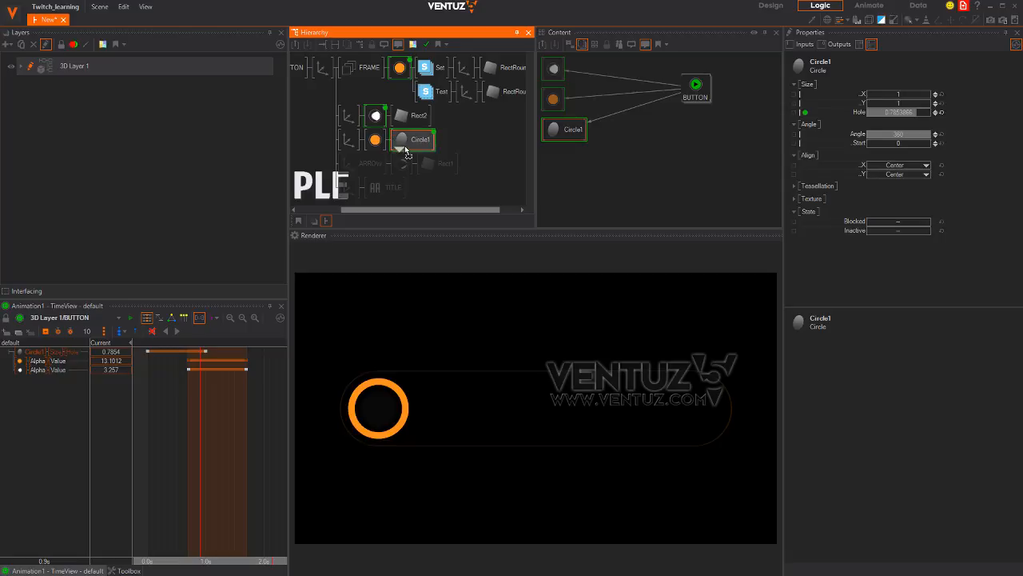
pyautogui.rightClick(400, 150)
pyautogui.click(469, 177)
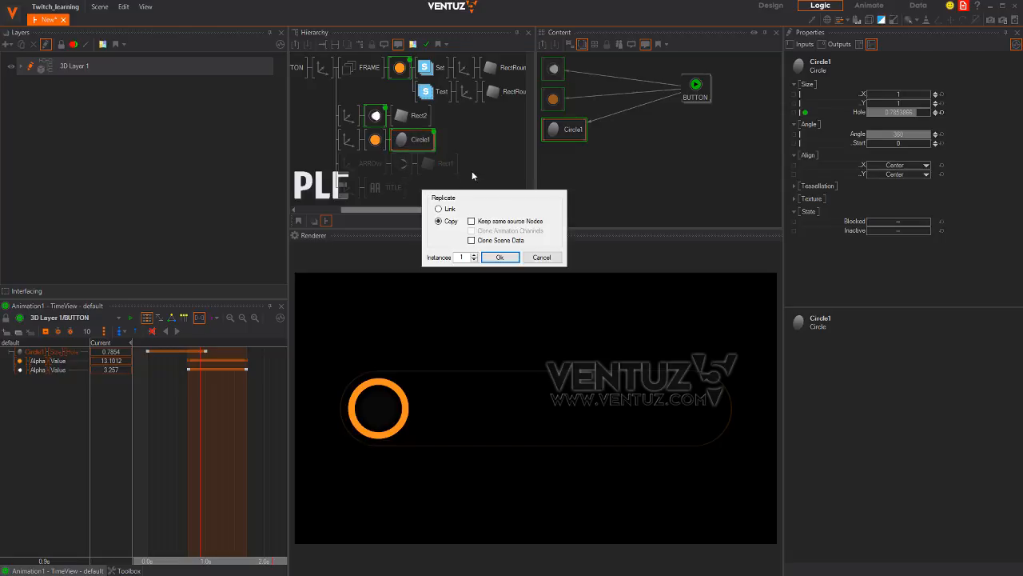
pyautogui.click(509, 223)
pyautogui.click(499, 257)
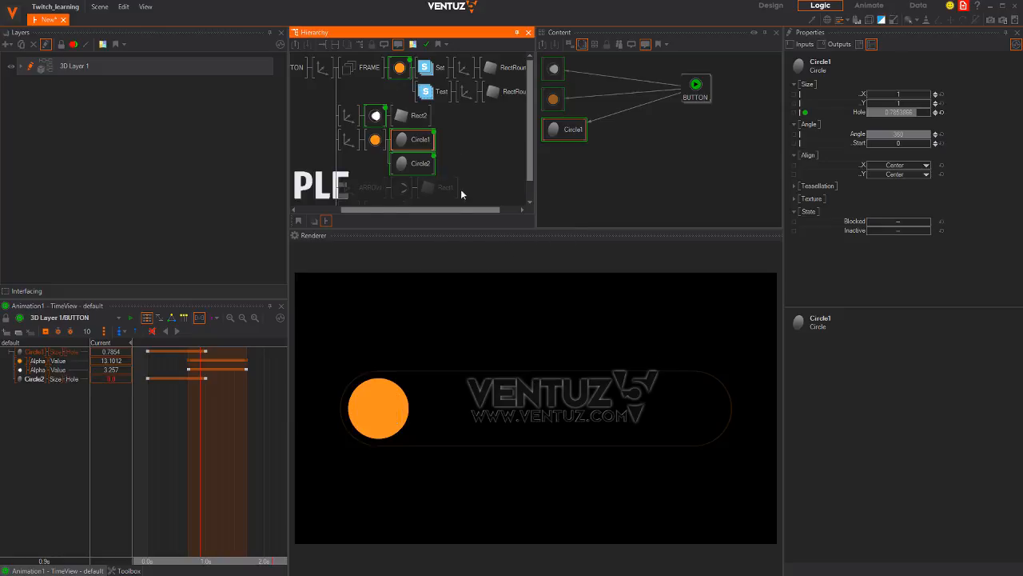
pyautogui.click(424, 169)
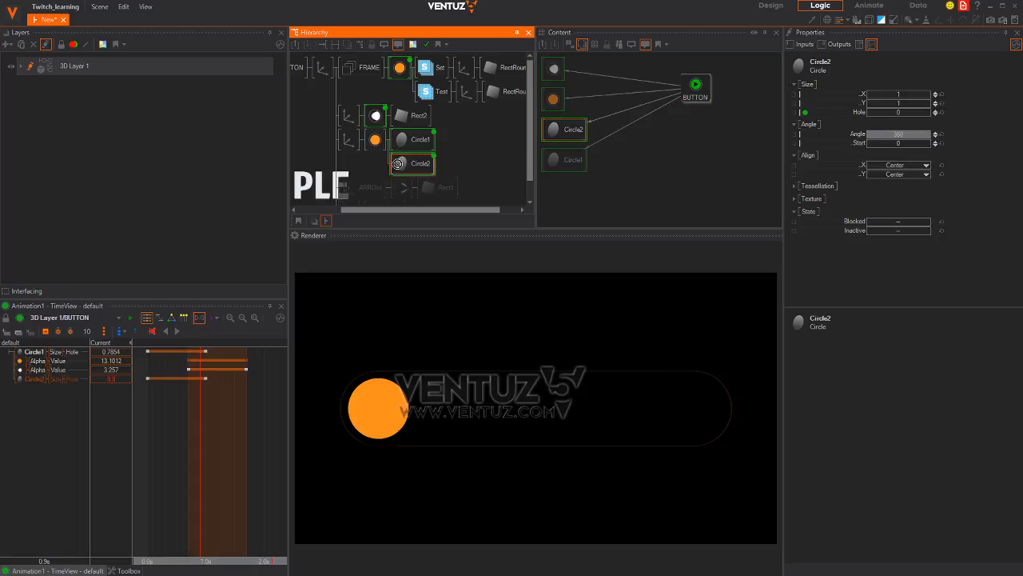
pyautogui.moveTo(378, 151); pyautogui.dragTo(376, 148)
pyautogui.click(376, 141)
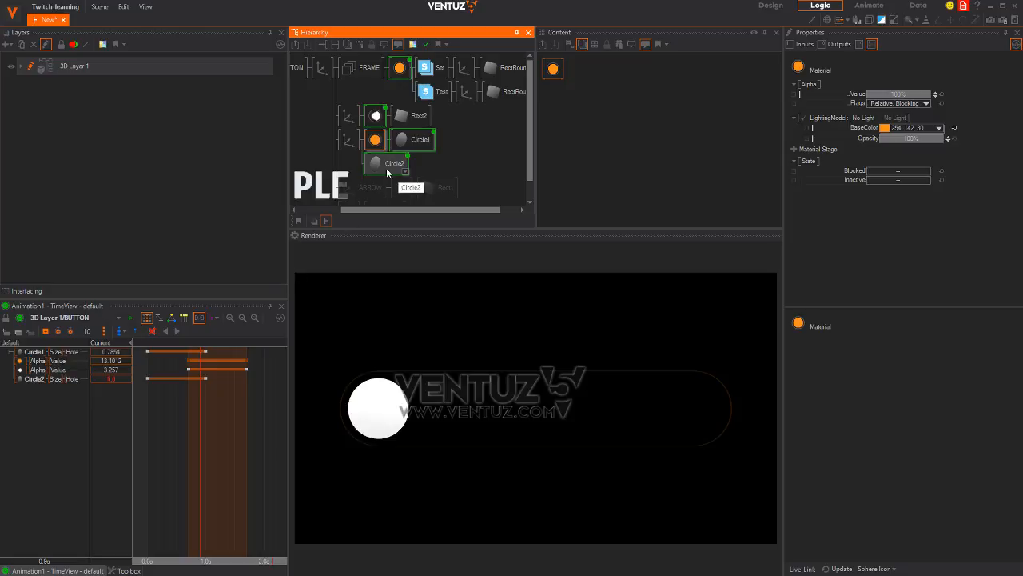
pyautogui.click(378, 164)
pyautogui.moveTo(373, 132); pyautogui.dragTo(374, 139)
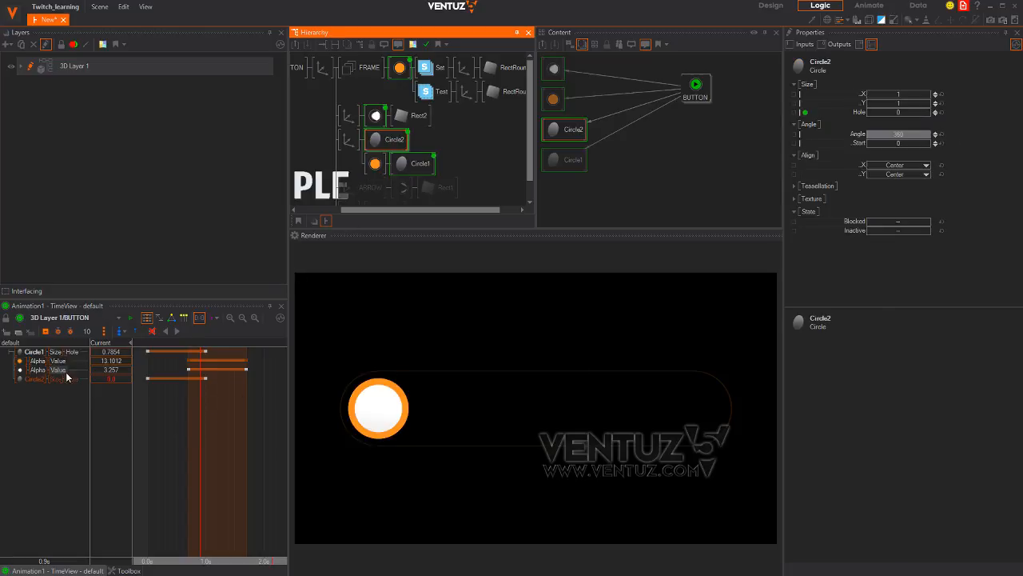
# Shift Circle2's Size Hole keyframes to about 0.1–1.1 seconds and play back the intro
pyautogui.click(36, 379)
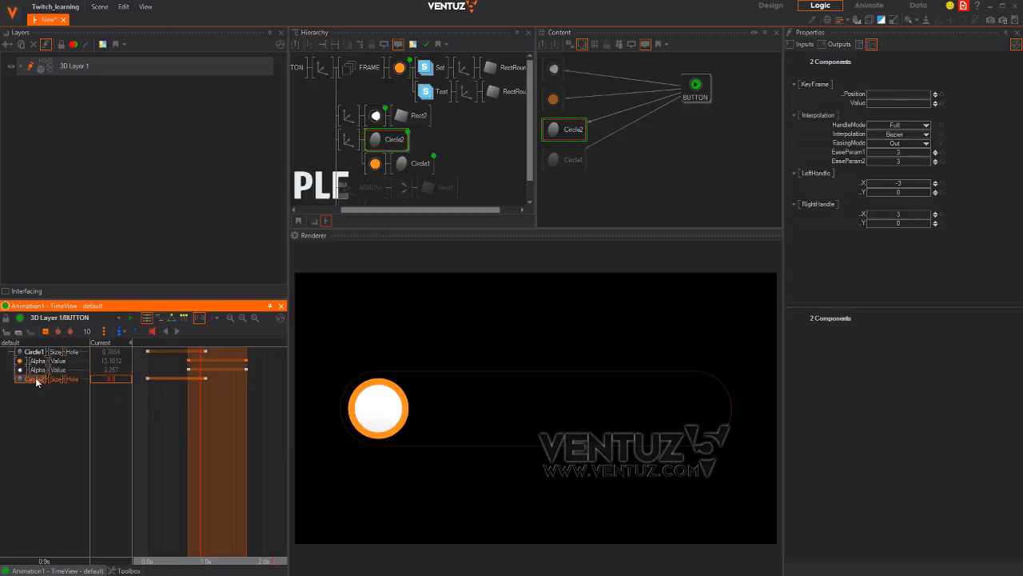
pyautogui.moveTo(208, 400); pyautogui.dragTo(188, 411)
pyautogui.moveTo(146, 377); pyautogui.dragTo(217, 379)
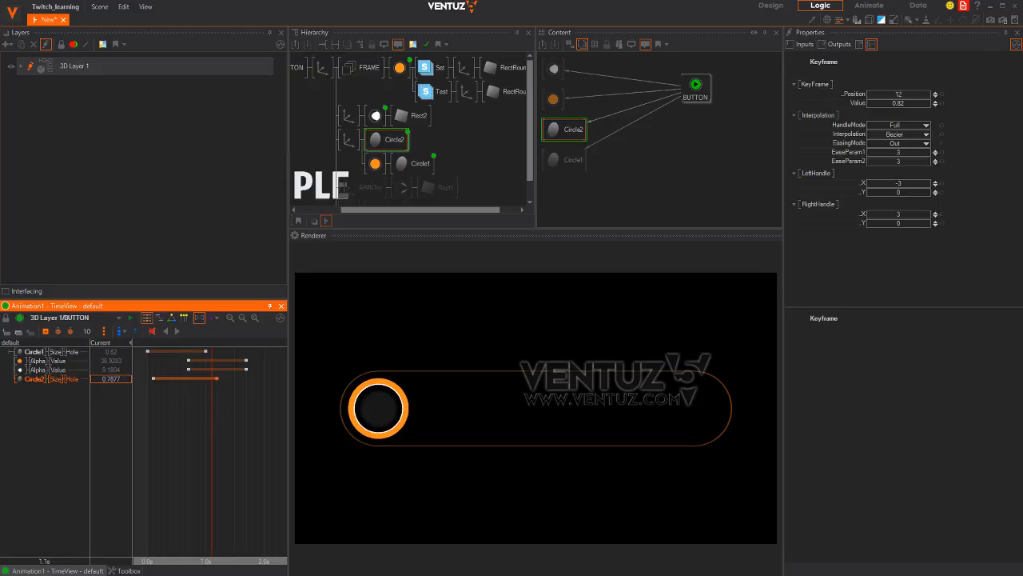
pyautogui.click(148, 409)
pyautogui.moveTo(147, 409); pyautogui.dragTo(147, 453)
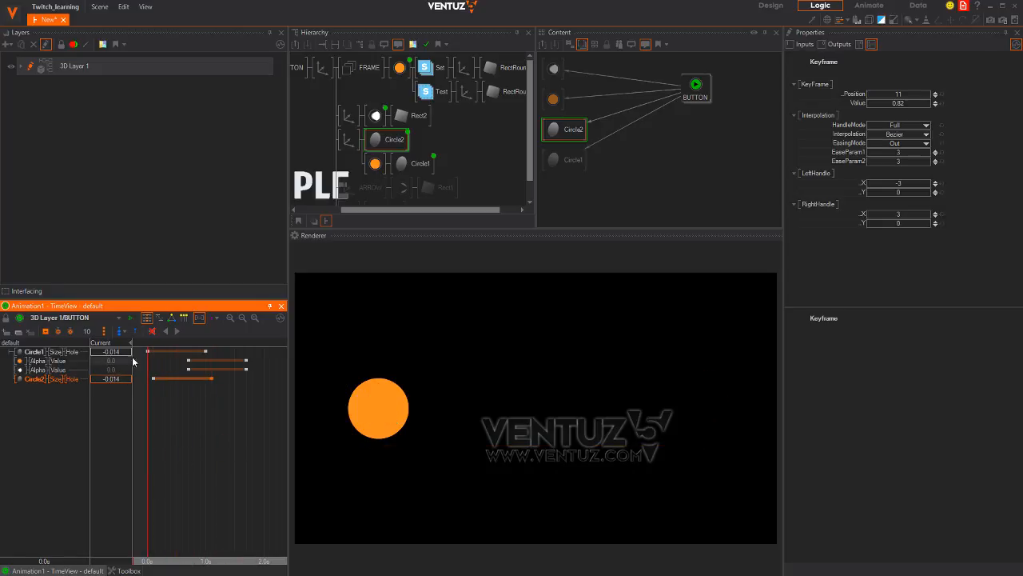
pyautogui.click(176, 333)
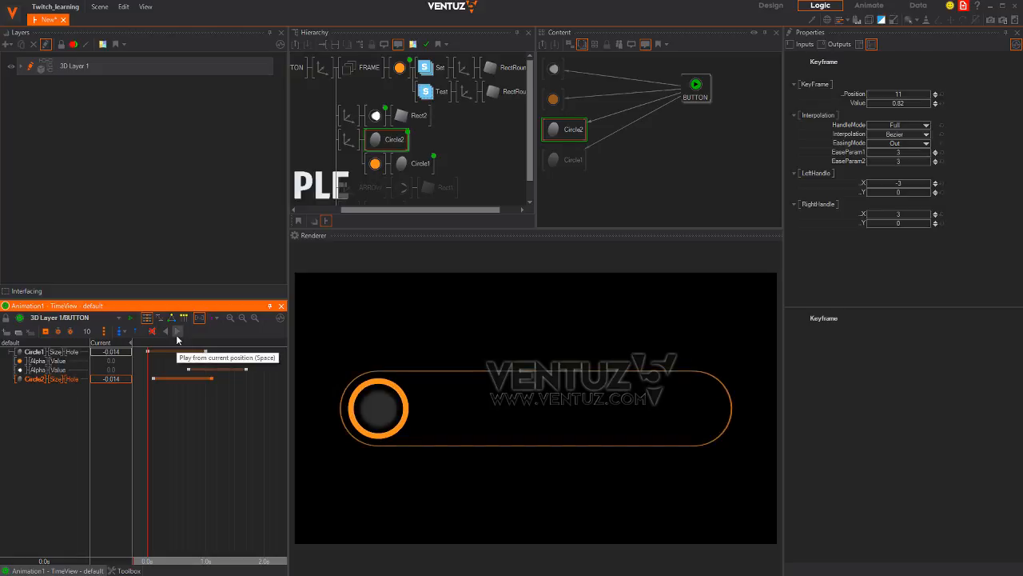
pyautogui.moveTo(152, 453)
pyautogui.mouseDown()
pyautogui.moveTo(247, 454)
pyautogui.moveTo(148, 444)
pyautogui.mouseUp()
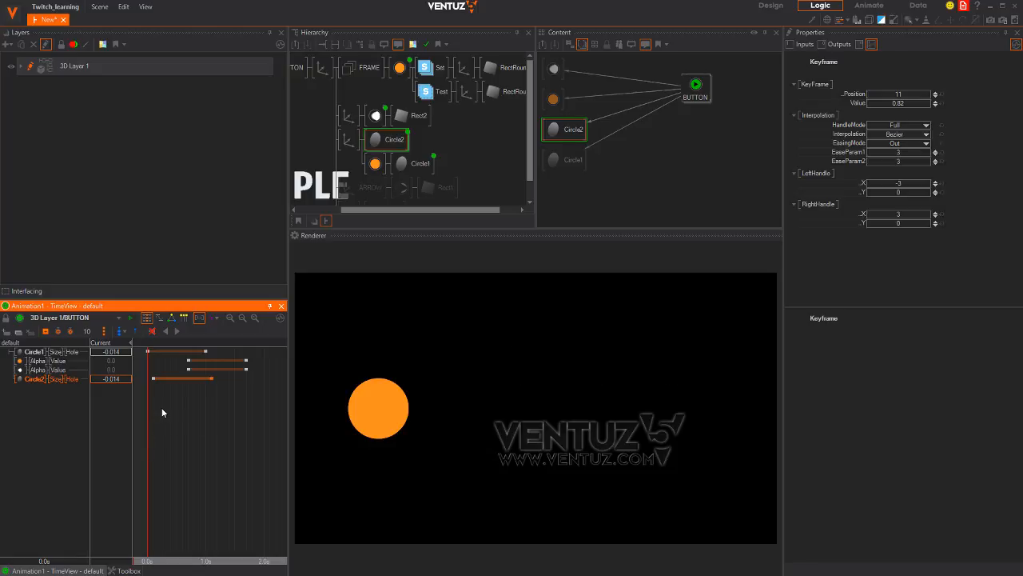
pyautogui.moveTo(154, 411); pyautogui.dragTo(246, 426)
pyautogui.click(317, 109)
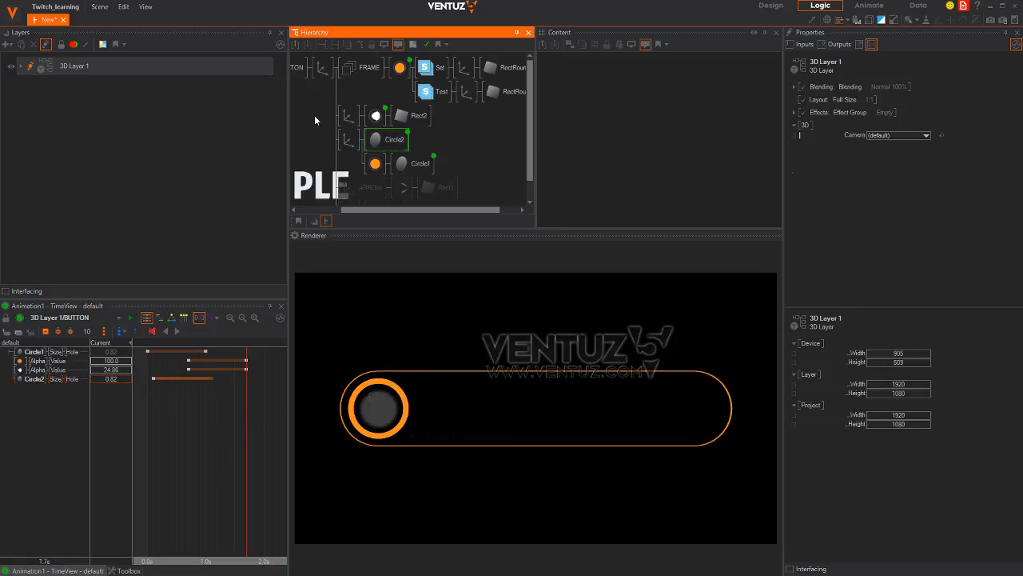
# Unblock the ARROW node so the white arrow renders
pyautogui.moveTo(315, 112); pyautogui.dragTo(345, 83, button='middle')
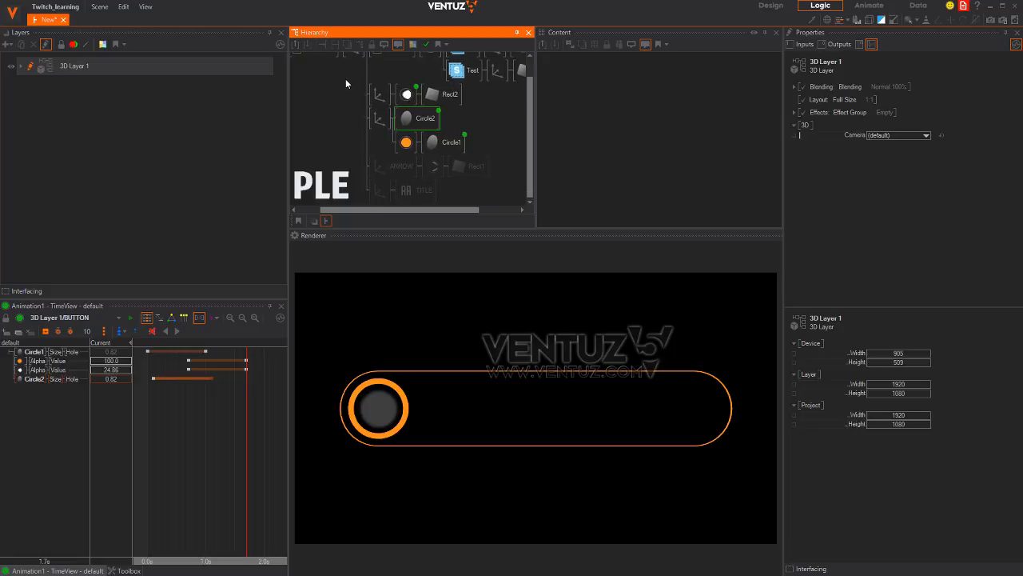
pyautogui.click(381, 168)
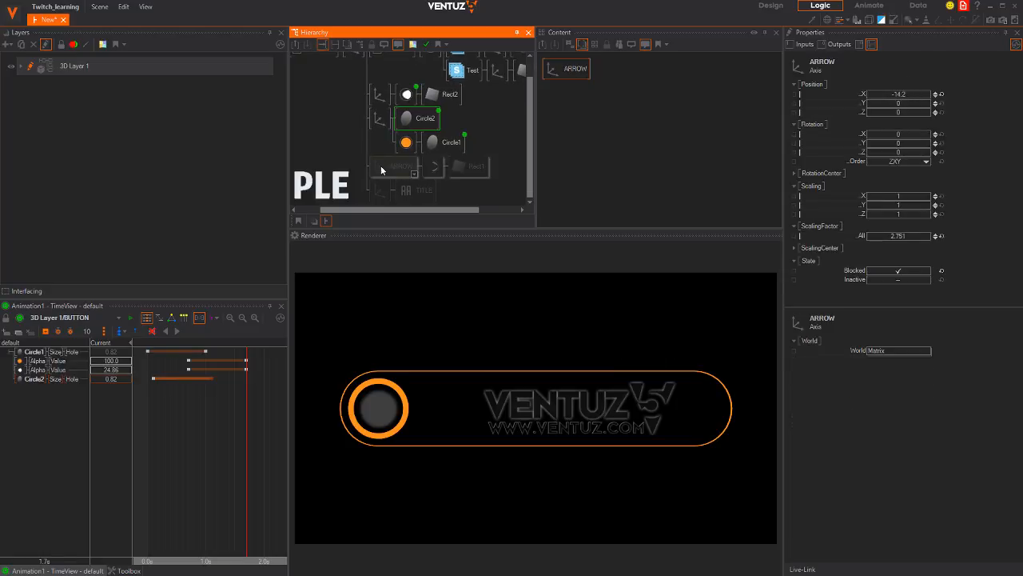
pyautogui.hotkey('ctrl', 'b')
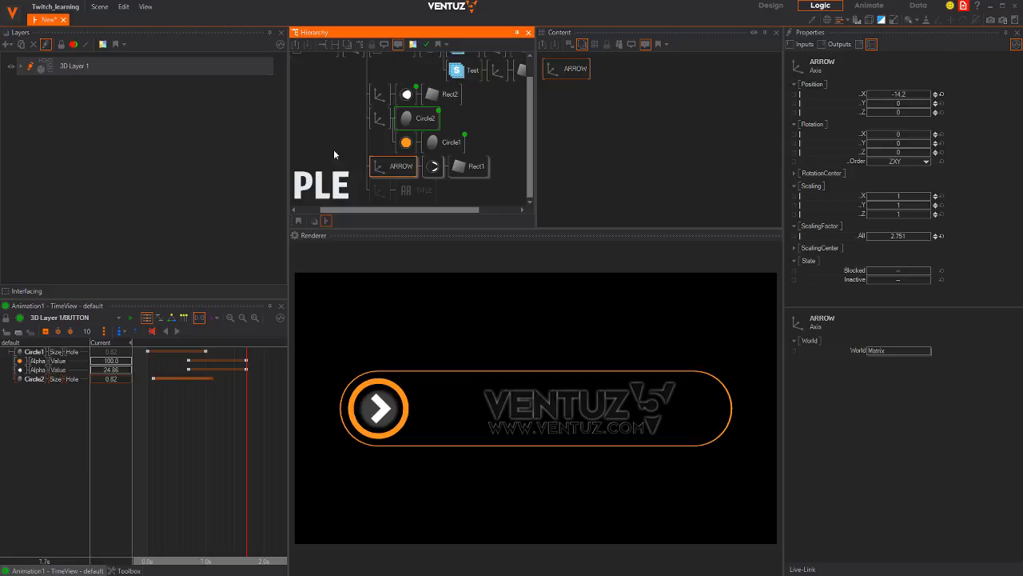
# Tilt the BUTTON axis to 90° X rotation and move it down to Y -3.9
pyautogui.moveTo(333, 149); pyautogui.dragTo(358, 173, button='middle')
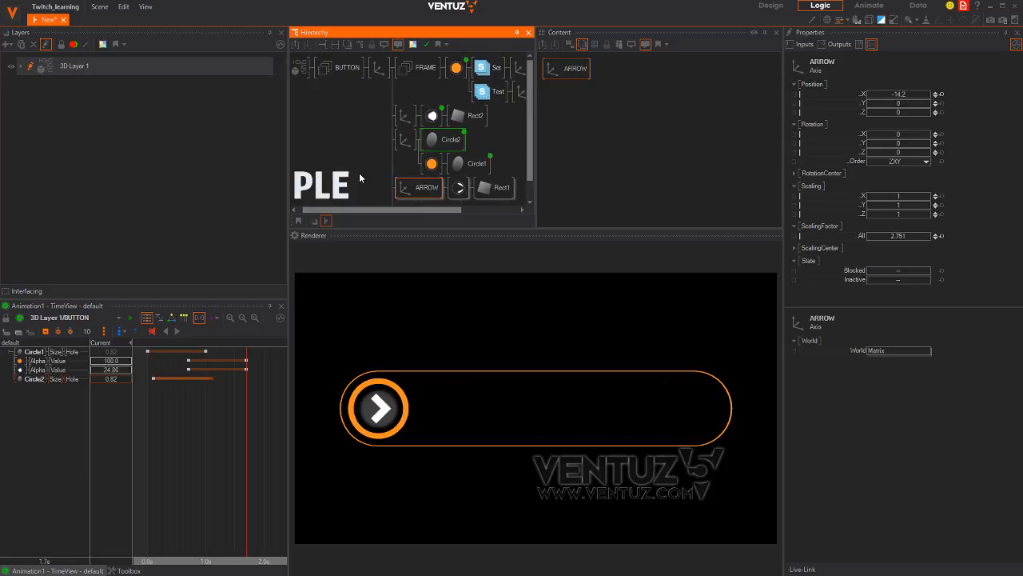
pyautogui.click(379, 67)
pyautogui.moveTo(895, 134); pyautogui.dragTo(917, 138)
pyautogui.click(915, 134)
pyautogui.write('9')
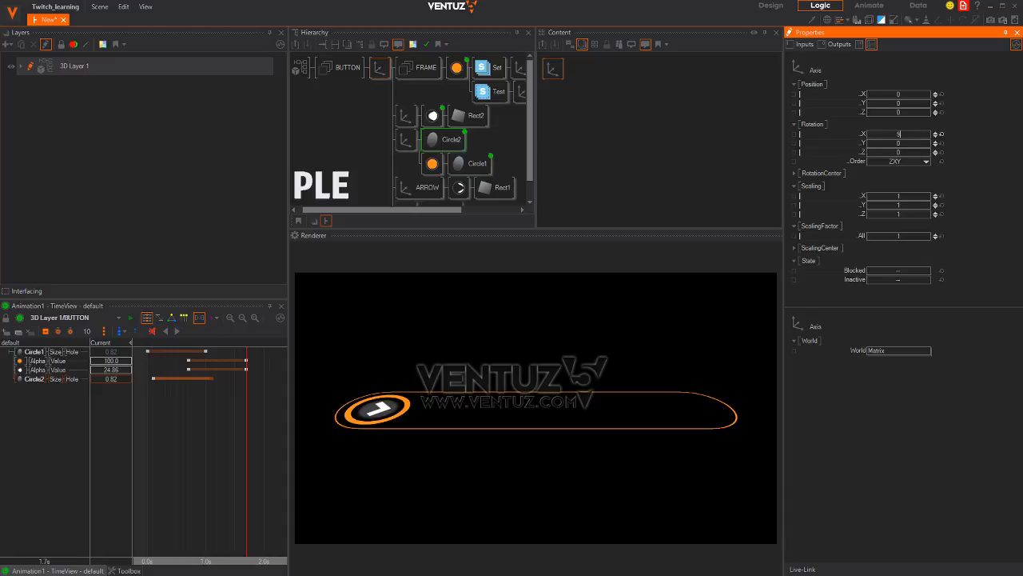
pyautogui.write('0')
pyautogui.press('Return')
pyautogui.moveTo(909, 101); pyautogui.dragTo(893, 134)
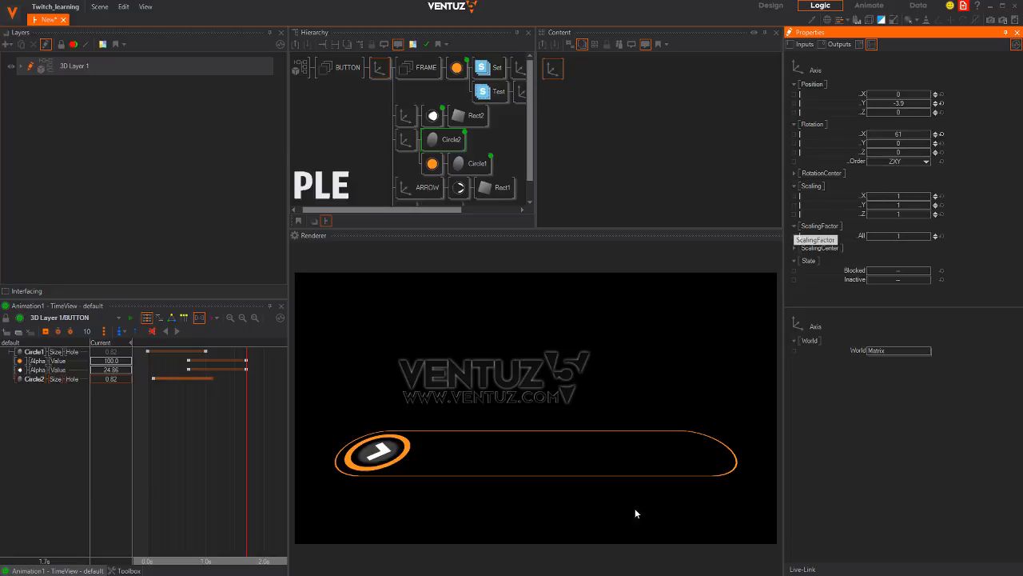
# Show non-render helper objects, hide the ground grid, and reset the button's X rotation to 0
pyautogui.click(912, 19)
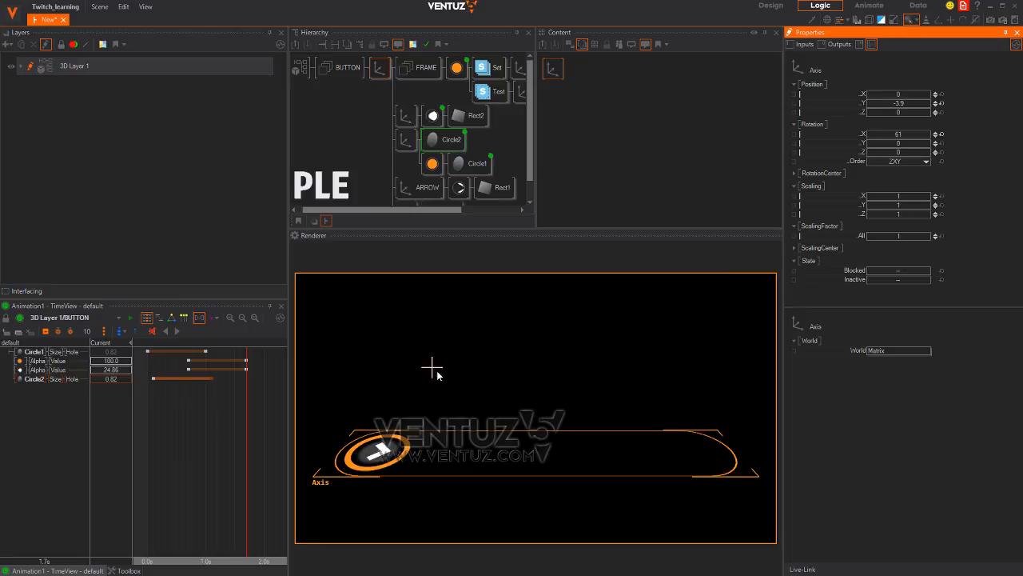
pyautogui.keyDown('alt'); pyautogui.moveTo(484, 405); pyautogui.dragTo(543, 375); pyautogui.keyUp('alt')
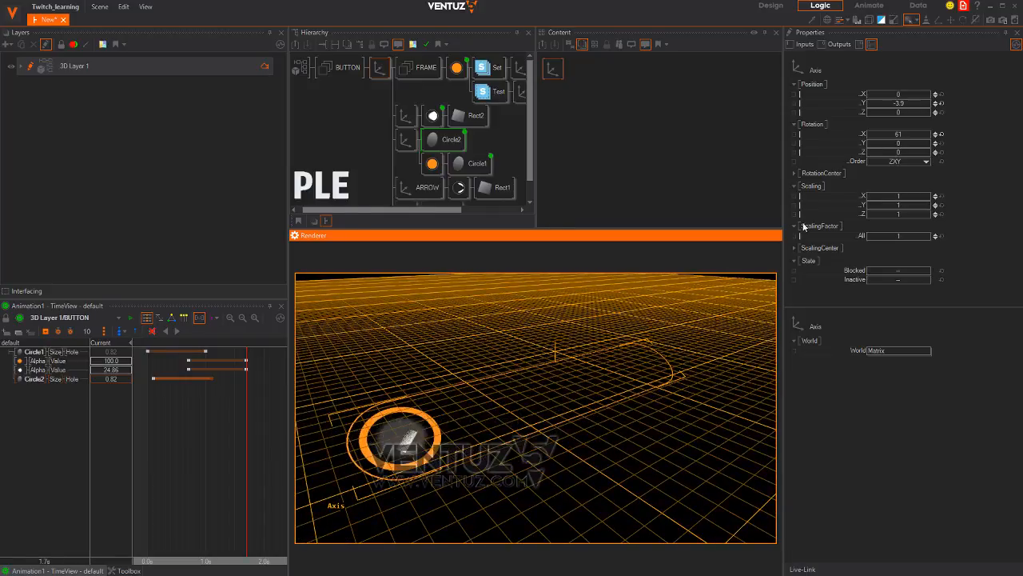
pyautogui.click(917, 22)
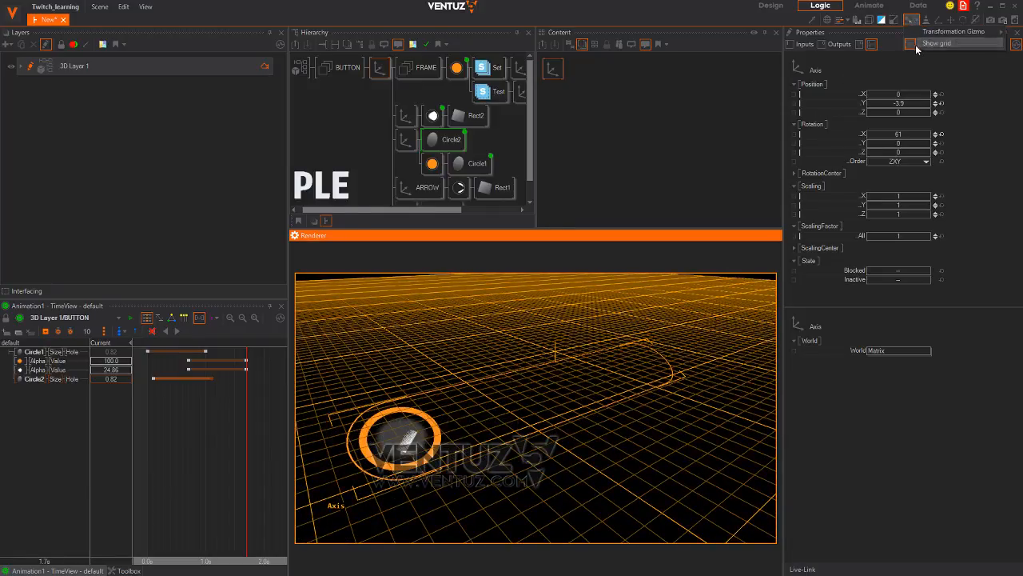
pyautogui.click(916, 43)
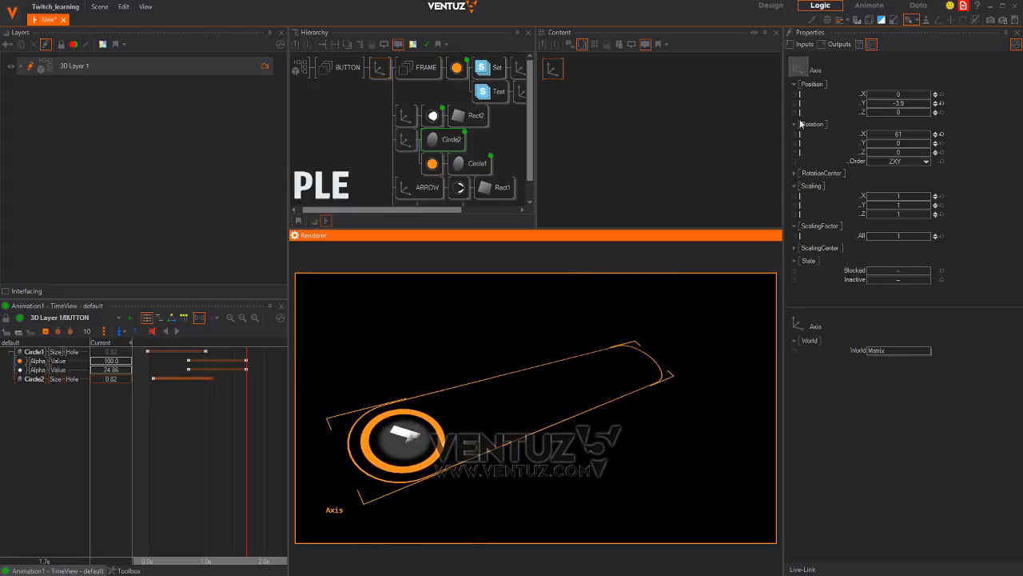
pyautogui.click(942, 135)
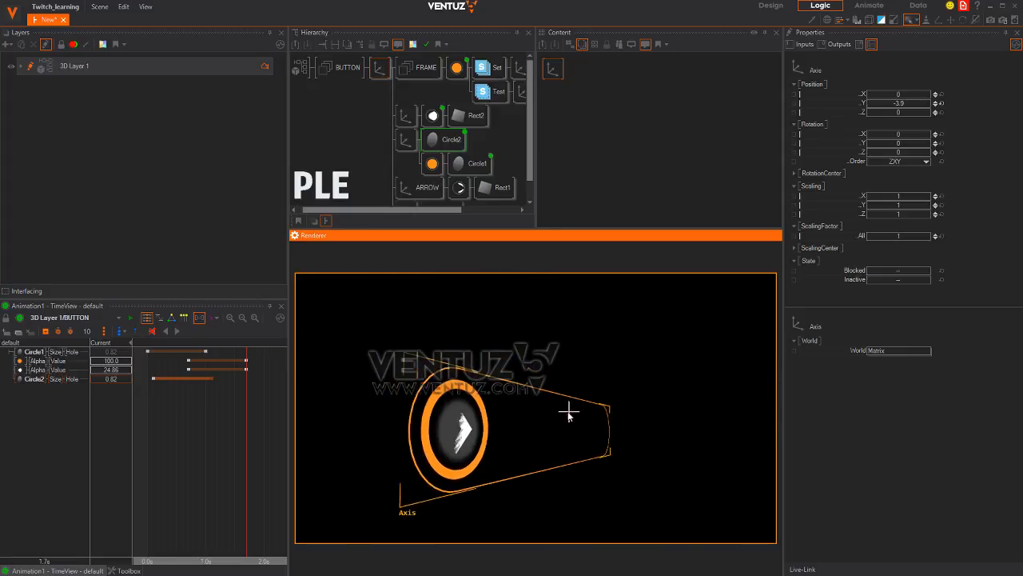
# Nudge the ARROW axis forward to Position Z -0.02
pyautogui.click(419, 187)
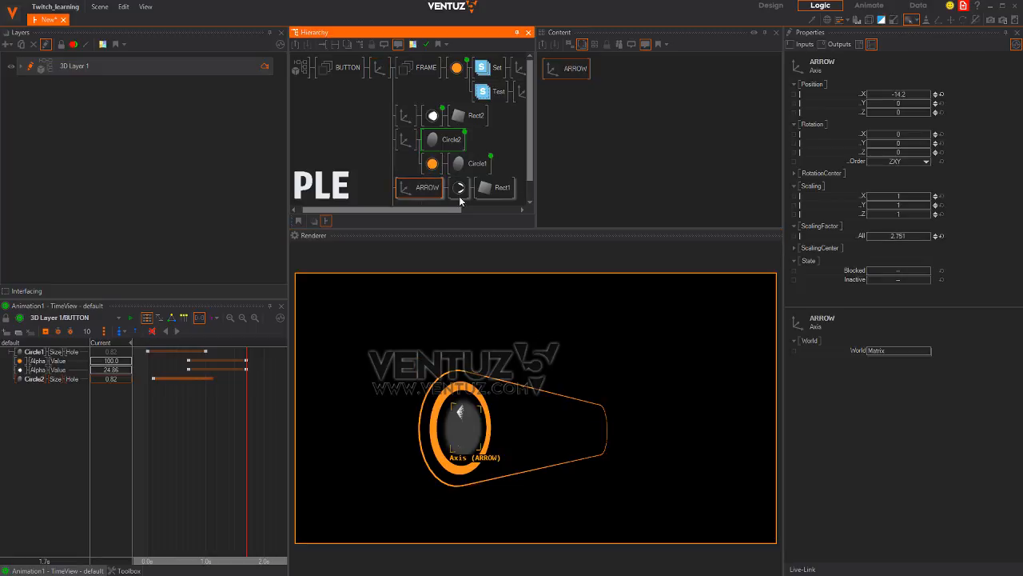
pyautogui.click(913, 115)
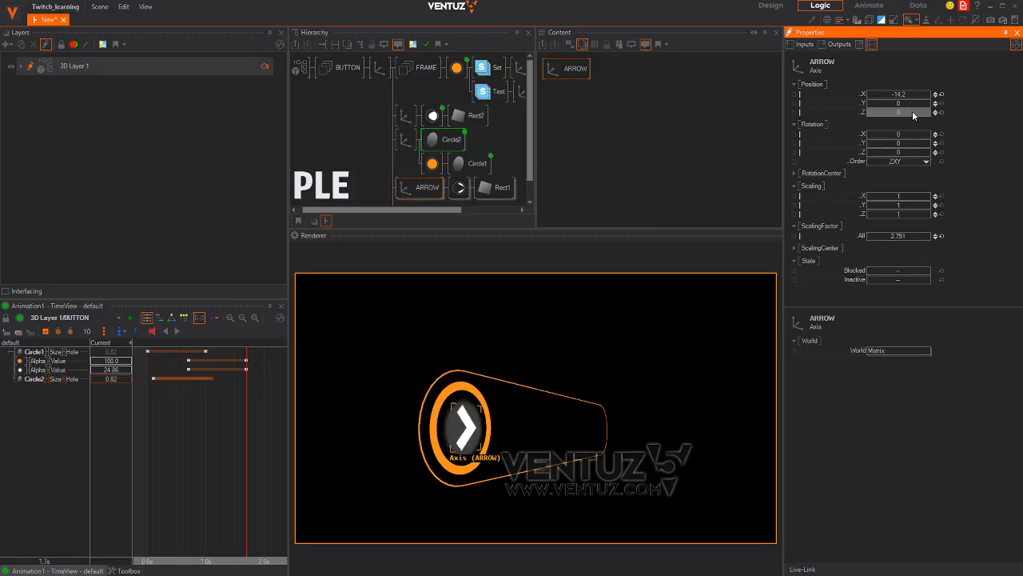
pyautogui.scroll(2, 913, 112)
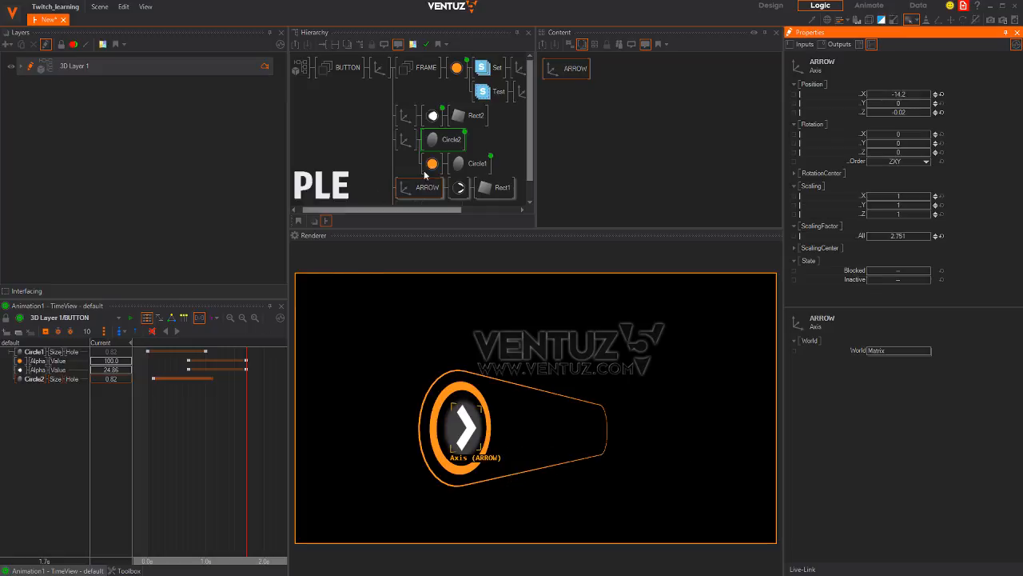
# Rename the arrow's material node to 'arrow'
pyautogui.click(439, 141)
pyautogui.click(432, 116)
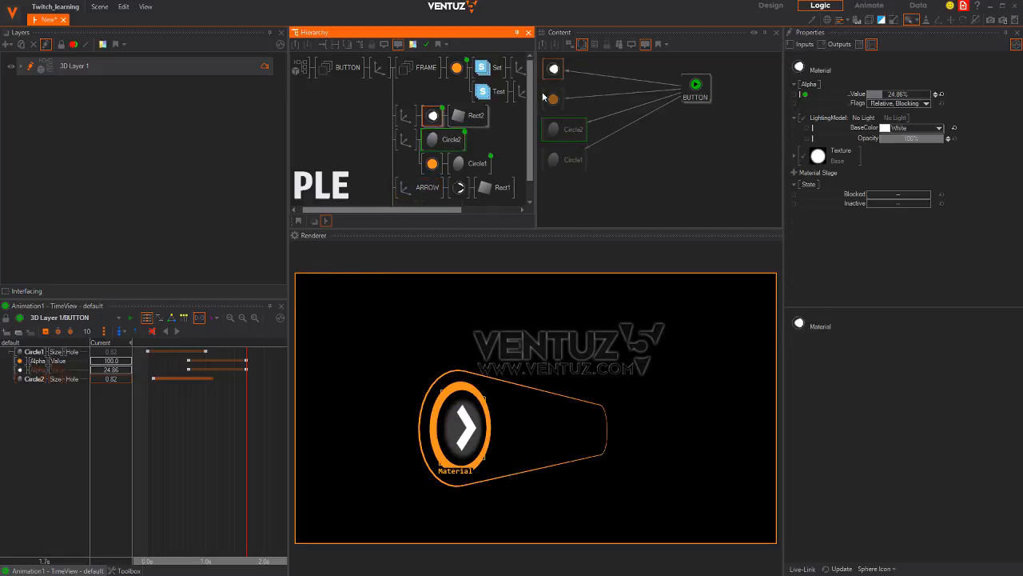
pyautogui.scroll(-1, 450, 191)
pyautogui.click(461, 168)
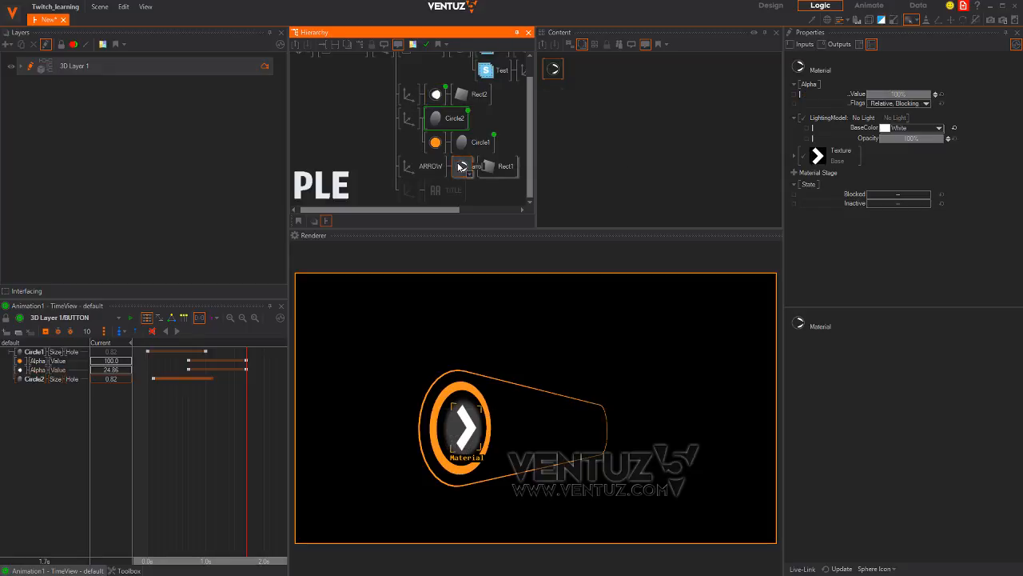
pyautogui.press('Return')
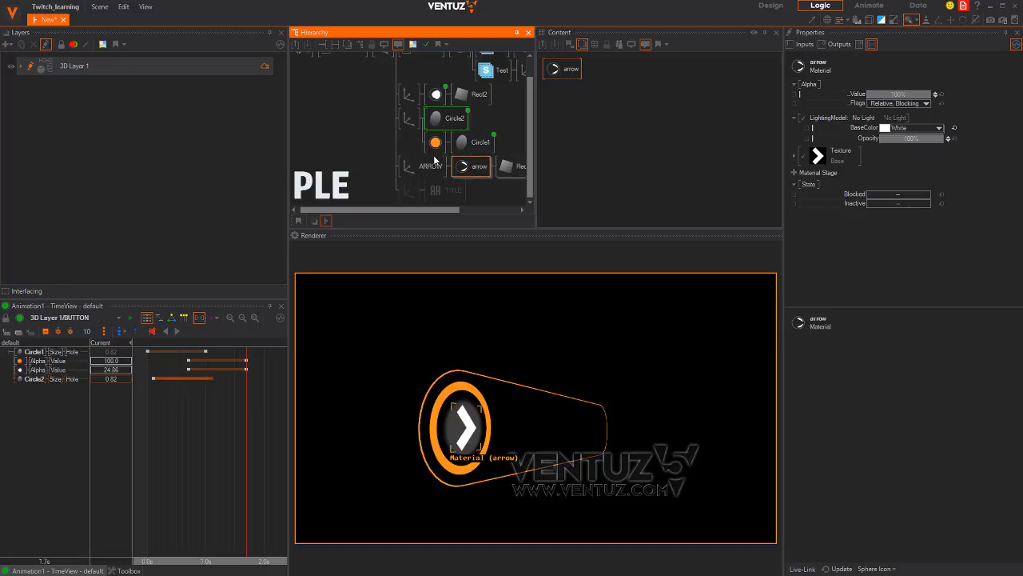
# Link the arrow material's Alpha into the BUTTON animation
pyautogui.keyDown('ctrl'); pyautogui.click(478, 143); pyautogui.keyUp('ctrl')
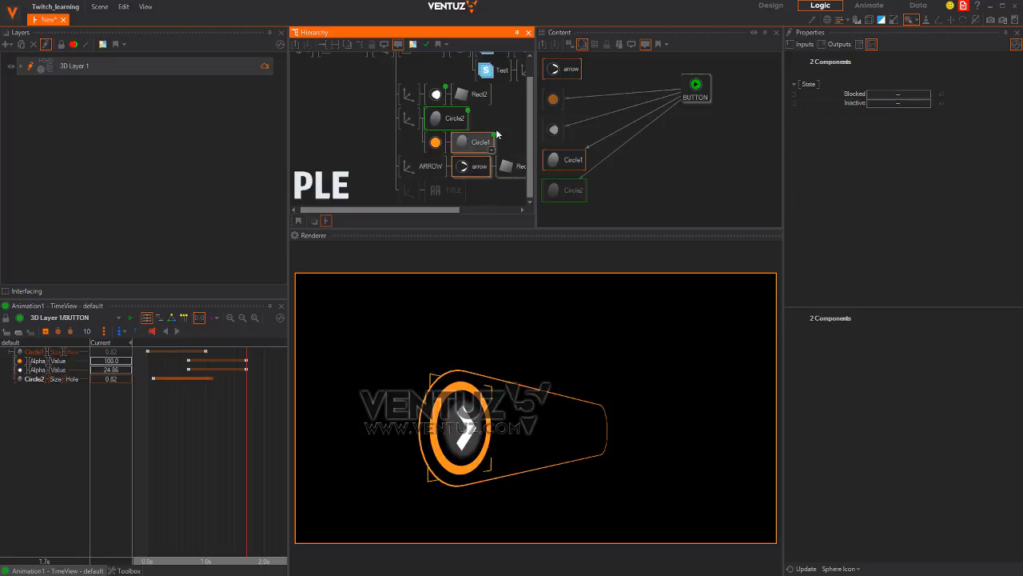
pyautogui.click(593, 77)
pyautogui.click(569, 72)
pyautogui.moveTo(821, 96); pyautogui.dragTo(691, 87)
pyautogui.click(690, 87)
# Key the arrow Alpha to 0 at 0.7 s and preview the fade-in to 1.4 s
pyautogui.moveTo(216, 434)
pyautogui.mouseDown(button='right')
pyautogui.moveTo(201, 432)
pyautogui.moveTo(234, 432)
pyautogui.moveTo(183, 431)
pyautogui.moveTo(223, 432)
pyautogui.mouseUp(button='right')
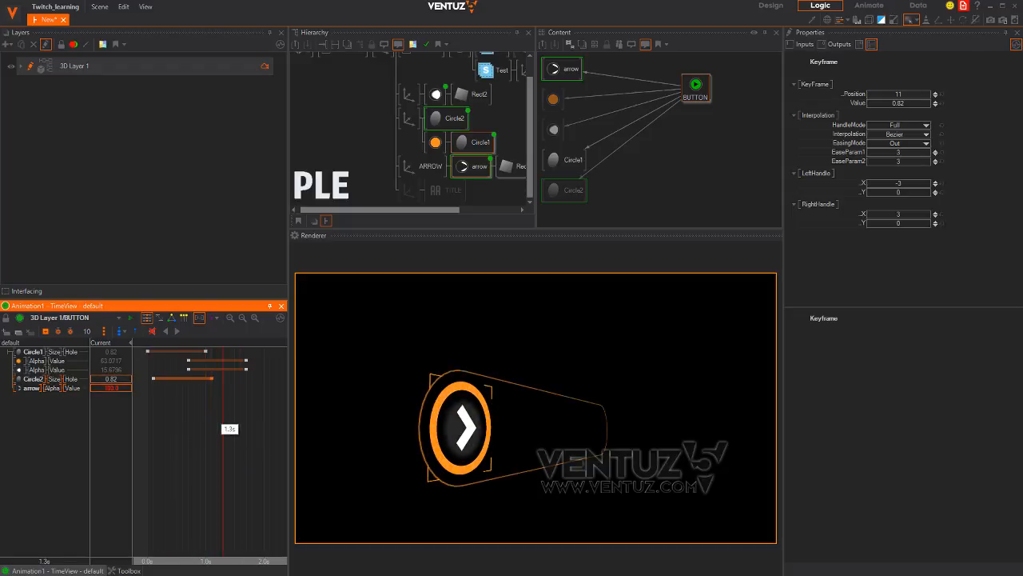
pyautogui.click(46, 389)
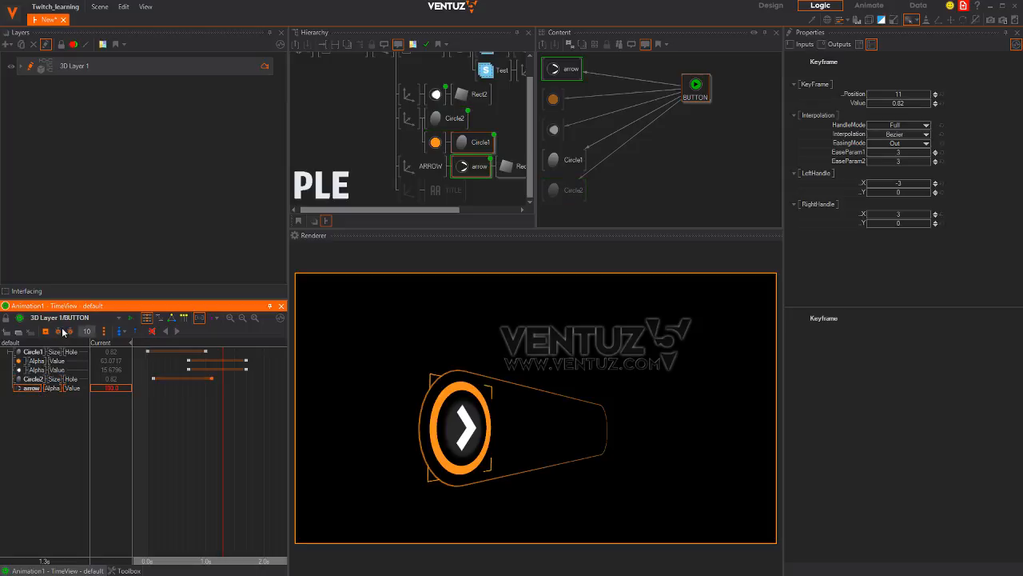
pyautogui.moveTo(216, 431); pyautogui.dragTo(189, 432, button='right')
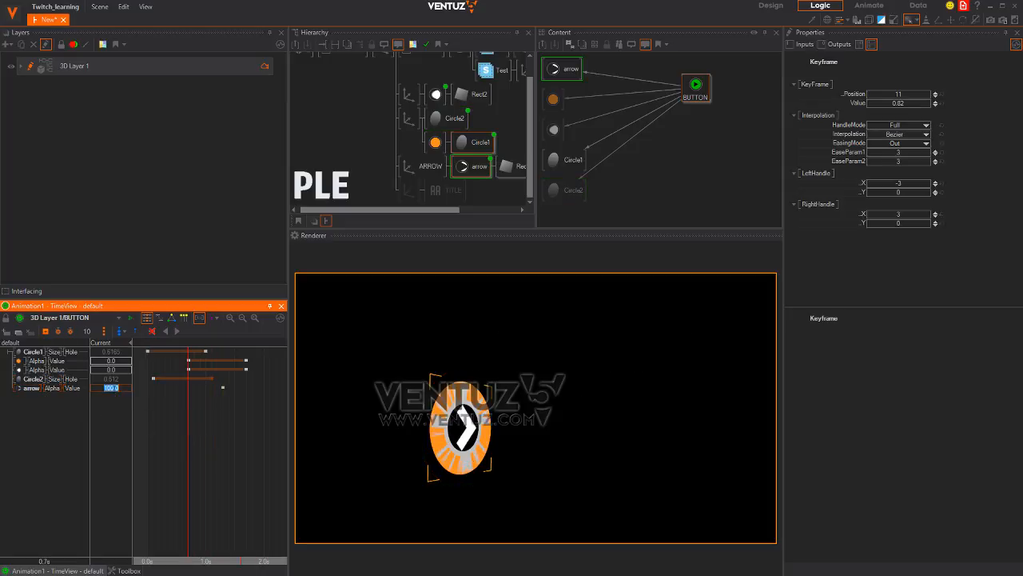
pyautogui.write('0')
pyautogui.press('Return')
pyautogui.moveTo(188, 416)
pyautogui.mouseDown(button='right')
pyautogui.moveTo(171, 417)
pyautogui.moveTo(235, 416)
pyautogui.moveTo(153, 424)
pyautogui.moveTo(205, 424)
pyautogui.mouseUp(button='right')
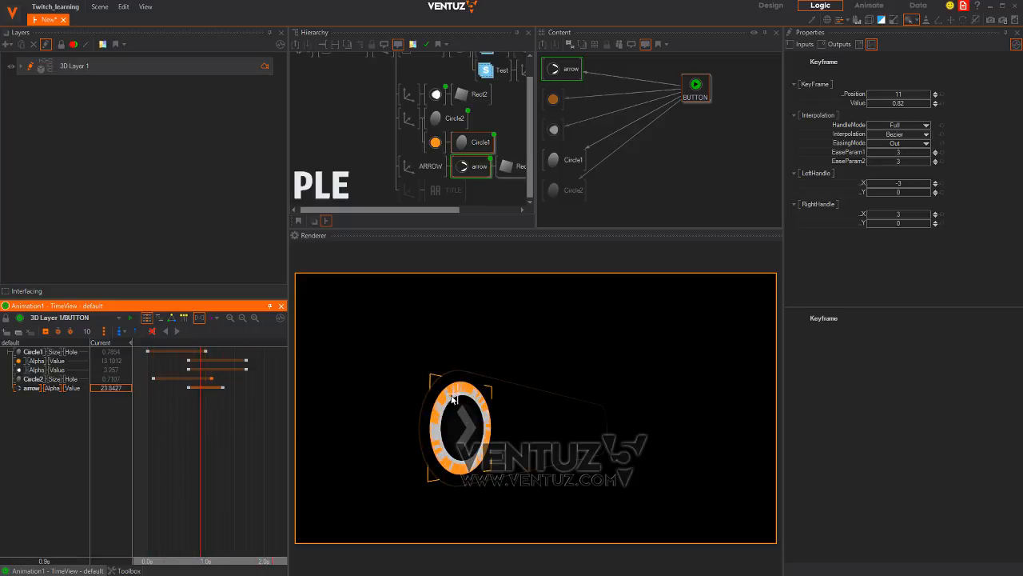
pyautogui.moveTo(422, 144); pyautogui.dragTo(390, 123, button='middle')
# Insert an Axis node above Circle2 with Position Z 0.01 and scaling 0.999
pyautogui.click(392, 121)
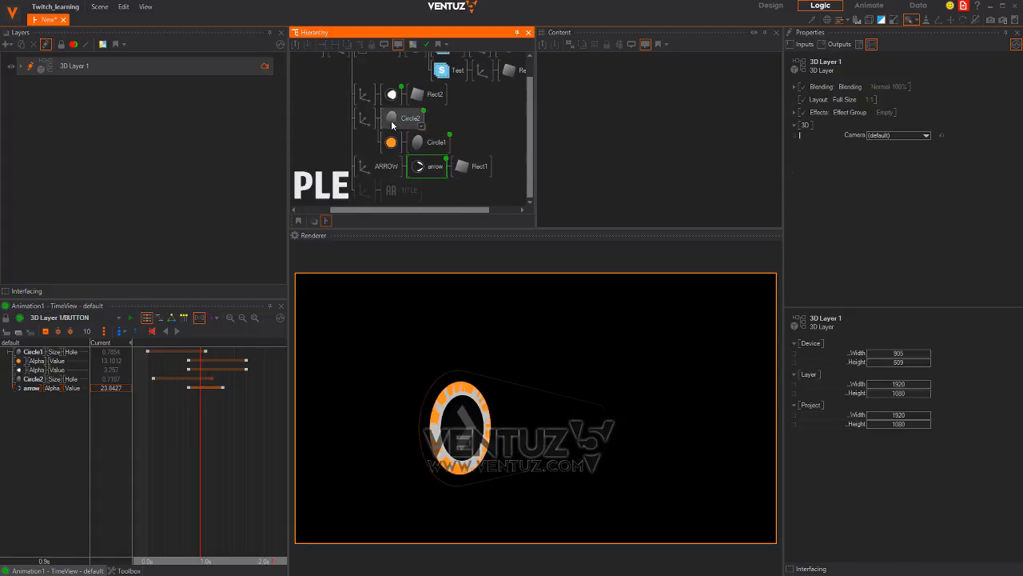
pyautogui.doubleClick(371, 144)
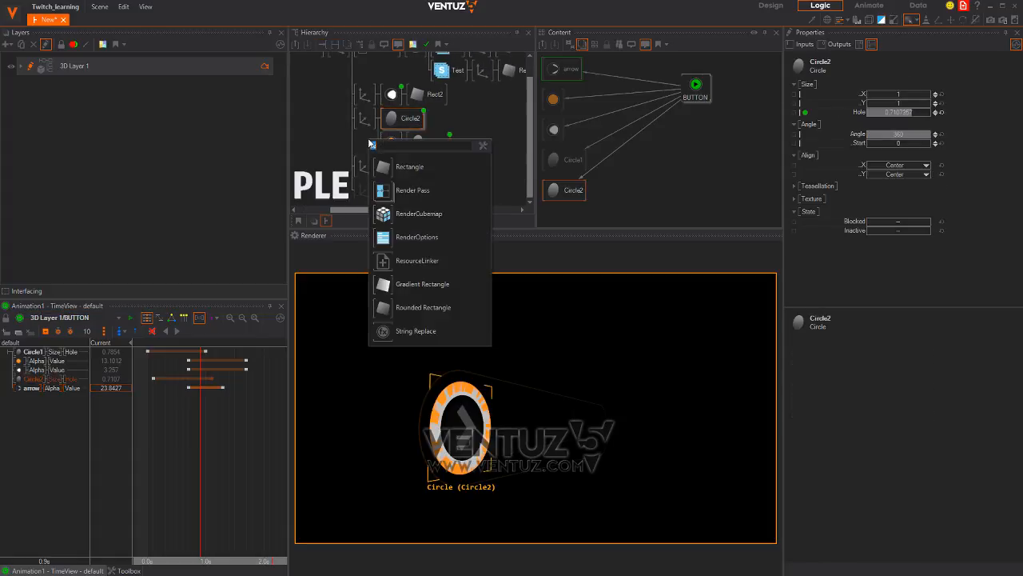
pyautogui.write('ax')
pyautogui.moveTo(384, 167); pyautogui.dragTo(385, 126)
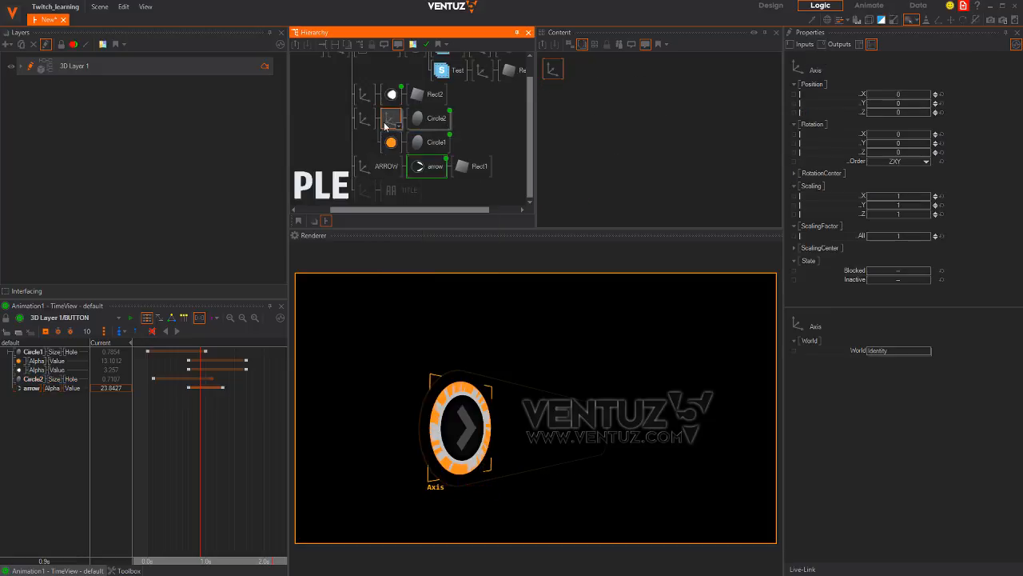
pyautogui.click(936, 113)
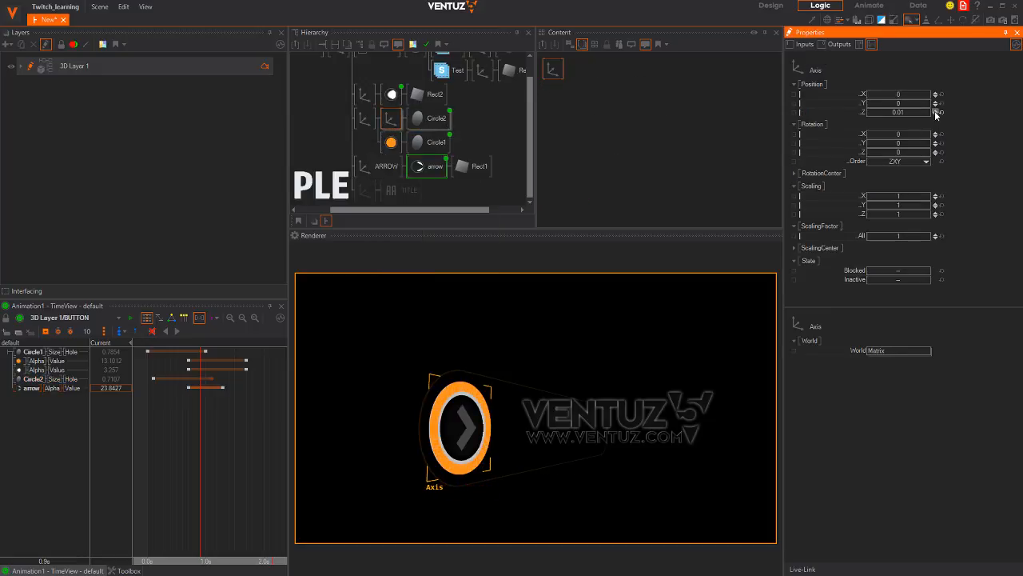
pyautogui.click(935, 238)
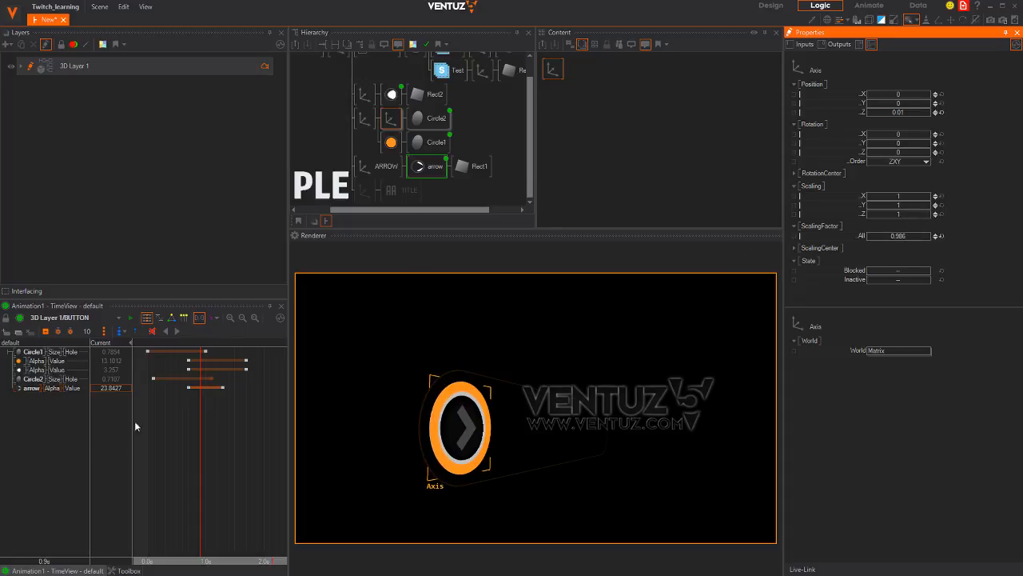
pyautogui.moveTo(169, 445); pyautogui.dragTo(249, 433)
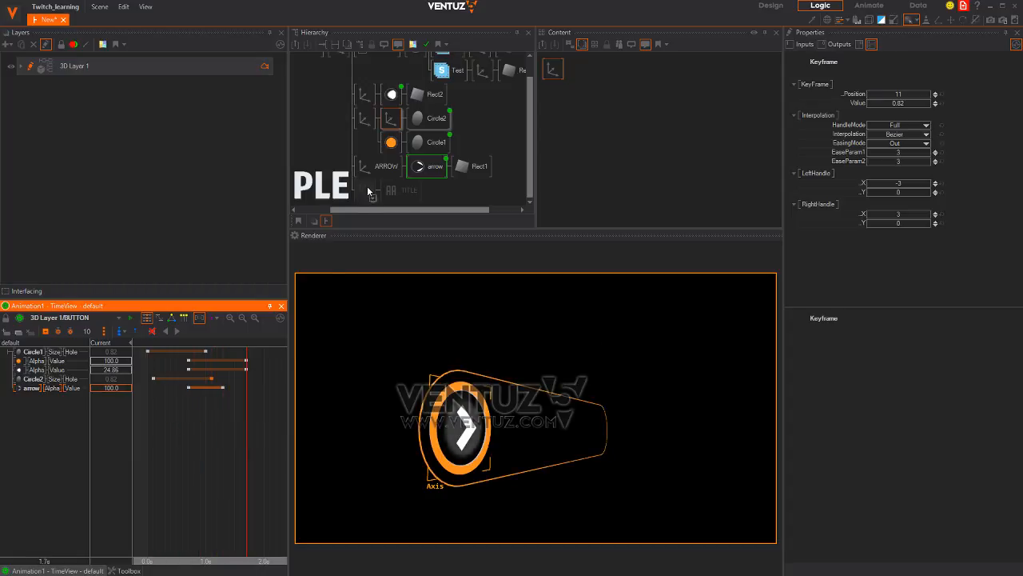
# Link the ARROW axis's Position Z into the BUTTON animation
pyautogui.click(382, 166)
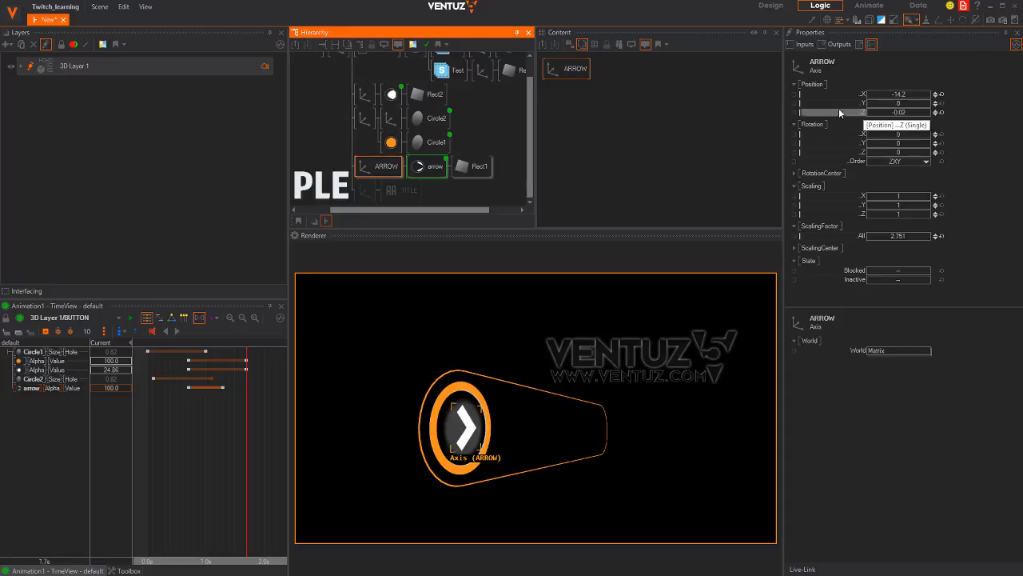
pyautogui.keyDown('ctrl'); pyautogui.click(424, 167); pyautogui.keyUp('ctrl')
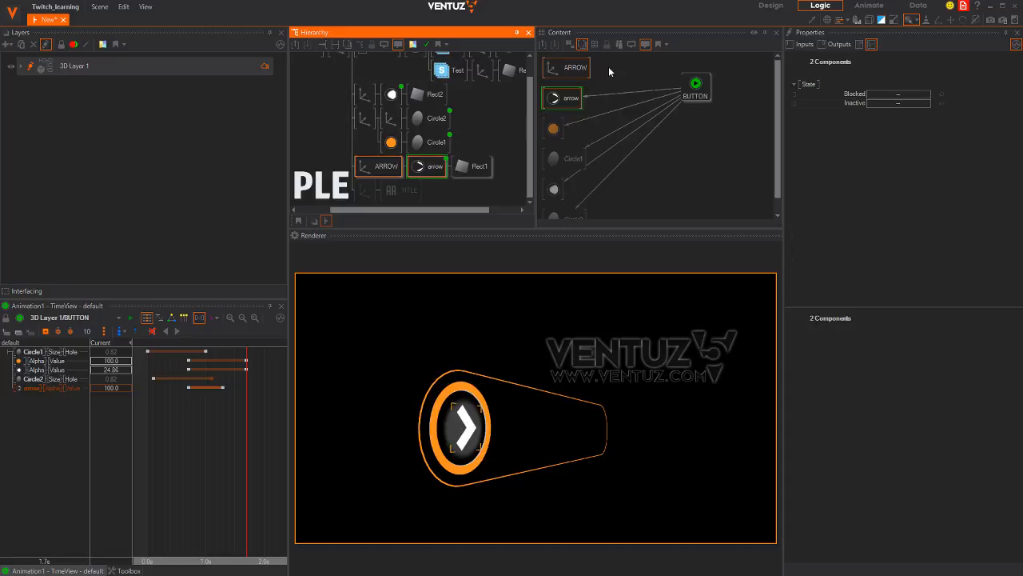
pyautogui.click(572, 68)
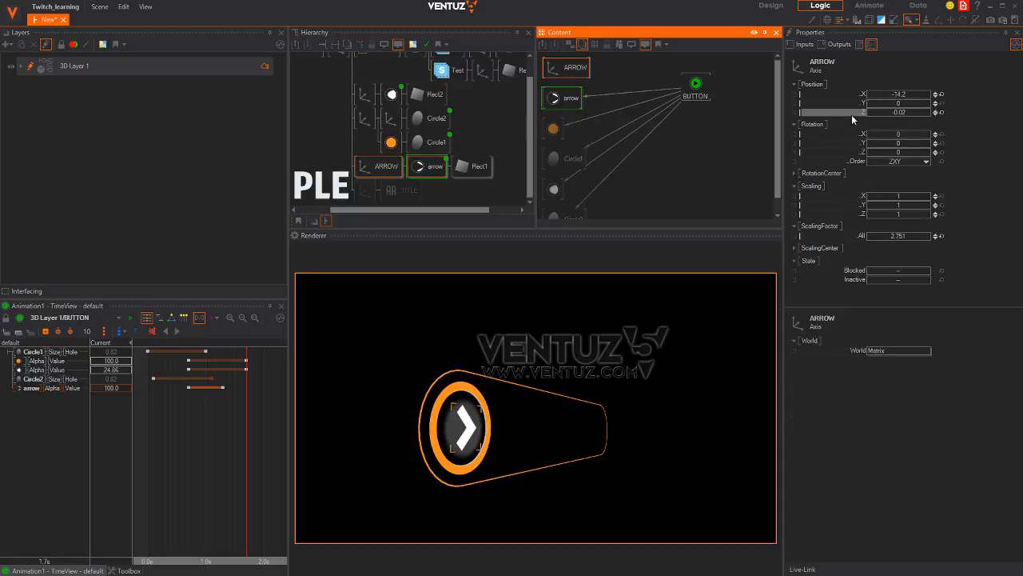
pyautogui.moveTo(853, 119); pyautogui.dragTo(691, 85)
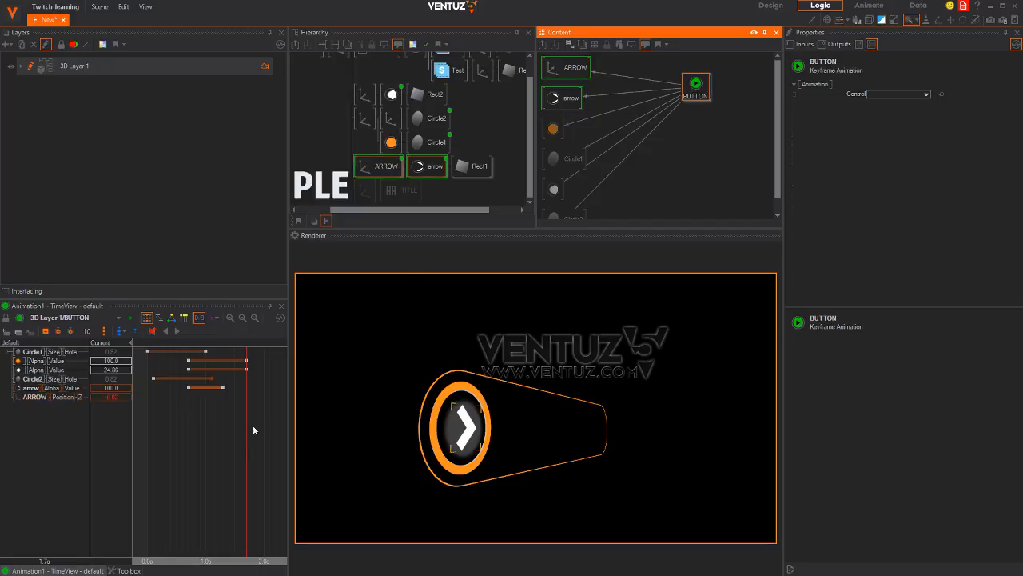
# Key ARROW Position Z at about 0.9 s and at 2.0 s, pushing the arrow out to about -2.2
pyautogui.moveTo(252, 430); pyautogui.dragTo(194, 429)
pyautogui.click(33, 400)
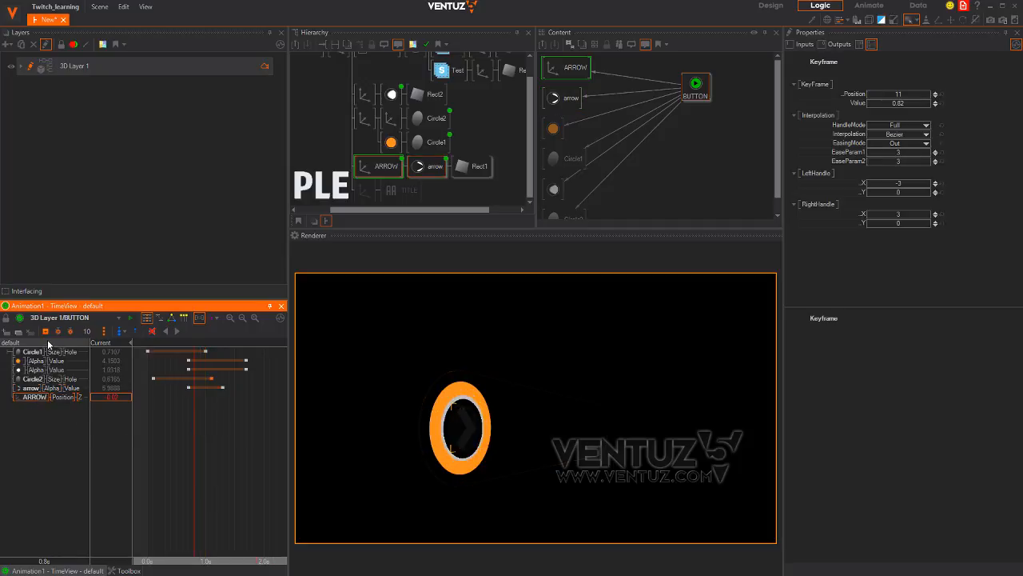
pyautogui.click(46, 331)
pyautogui.moveTo(193, 434); pyautogui.dragTo(264, 435)
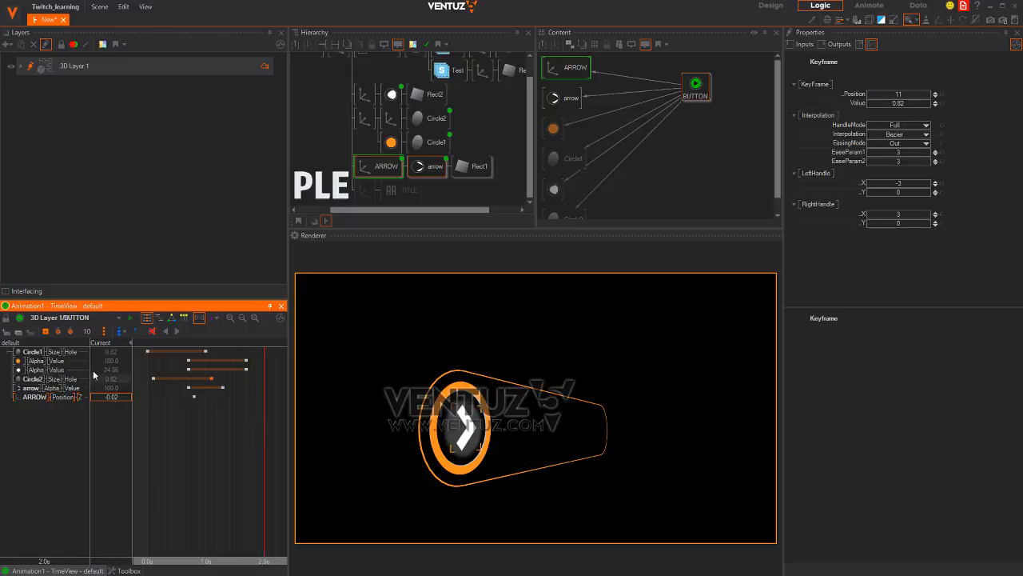
pyautogui.click(45, 331)
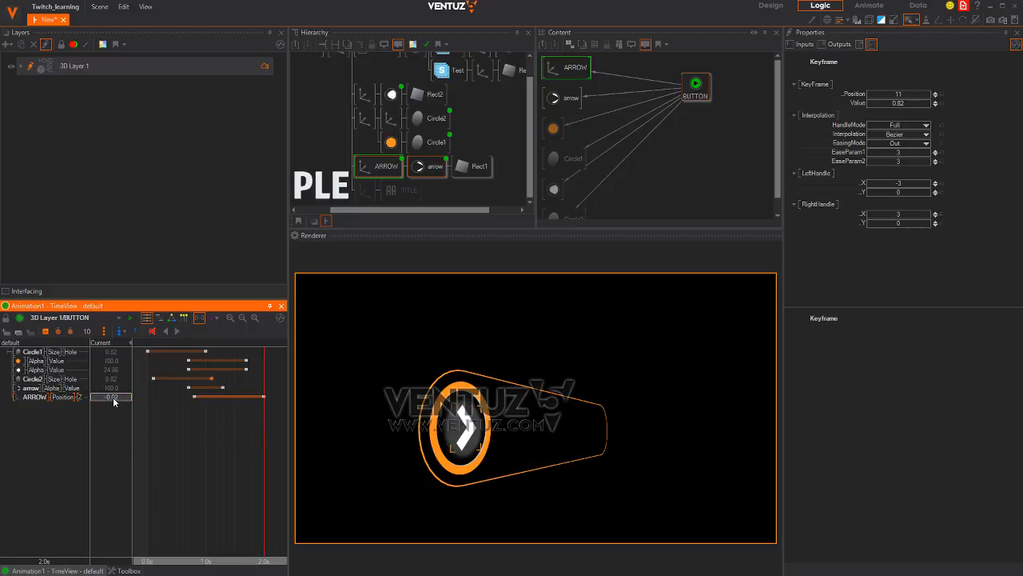
pyautogui.moveTo(88, 400); pyautogui.dragTo(14, 383)
pyautogui.moveTo(550, 437); pyautogui.dragTo(148, 445)
# Play and scrub the intro animation to review the arrow's motion
pyautogui.click(176, 332)
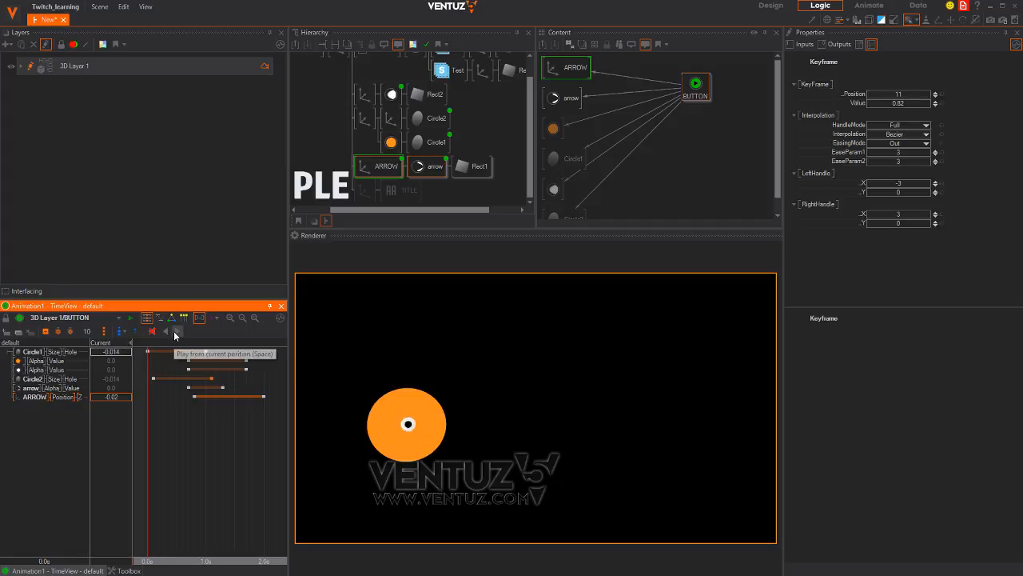
pyautogui.moveTo(192, 505); pyautogui.dragTo(195, 472)
pyautogui.moveTo(466, 428); pyautogui.dragTo(539, 417, button='middle')
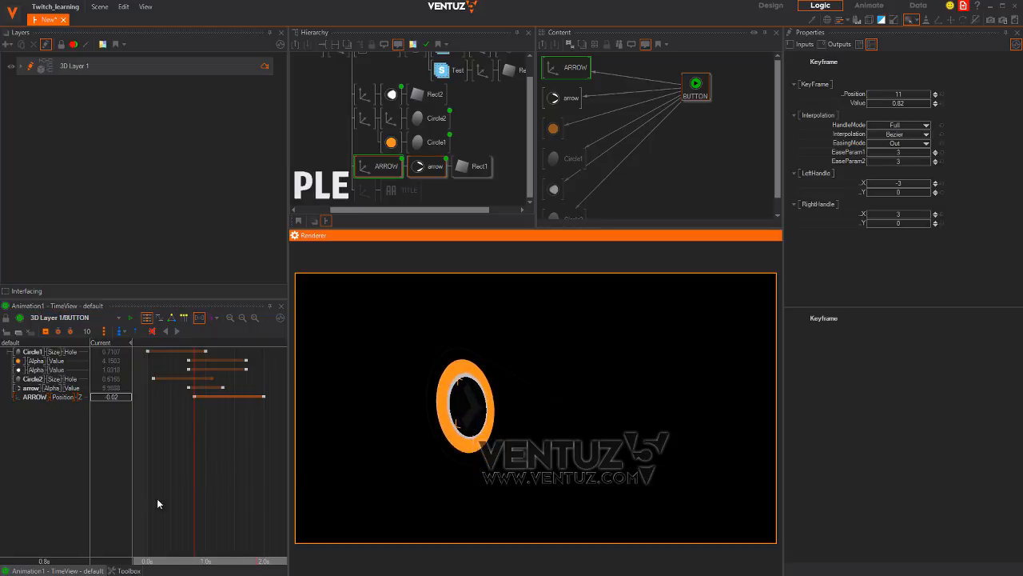
pyautogui.moveTo(155, 497); pyautogui.dragTo(202, 399)
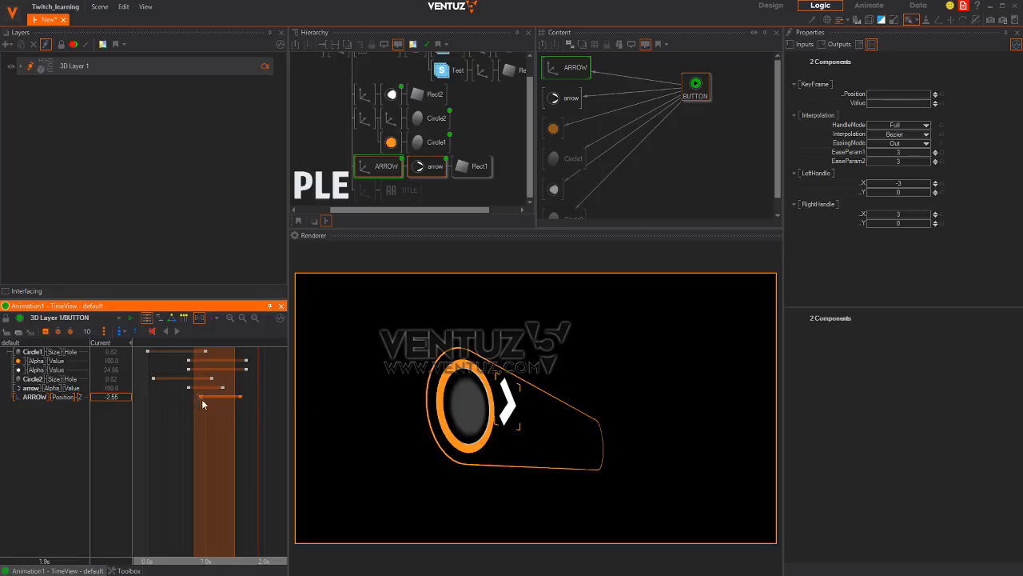
# Shift the ARROW position keyframes so the first one sits at 0.7 s
pyautogui.moveTo(159, 460); pyautogui.dragTo(234, 459)
pyautogui.moveTo(240, 395); pyautogui.dragTo(211, 455)
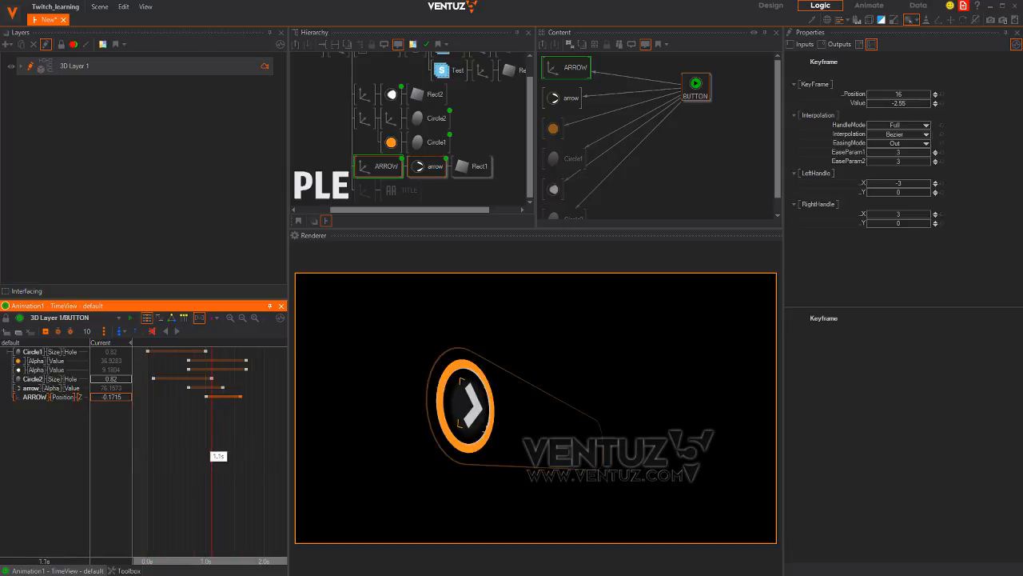
pyautogui.moveTo(206, 397); pyautogui.dragTo(188, 395)
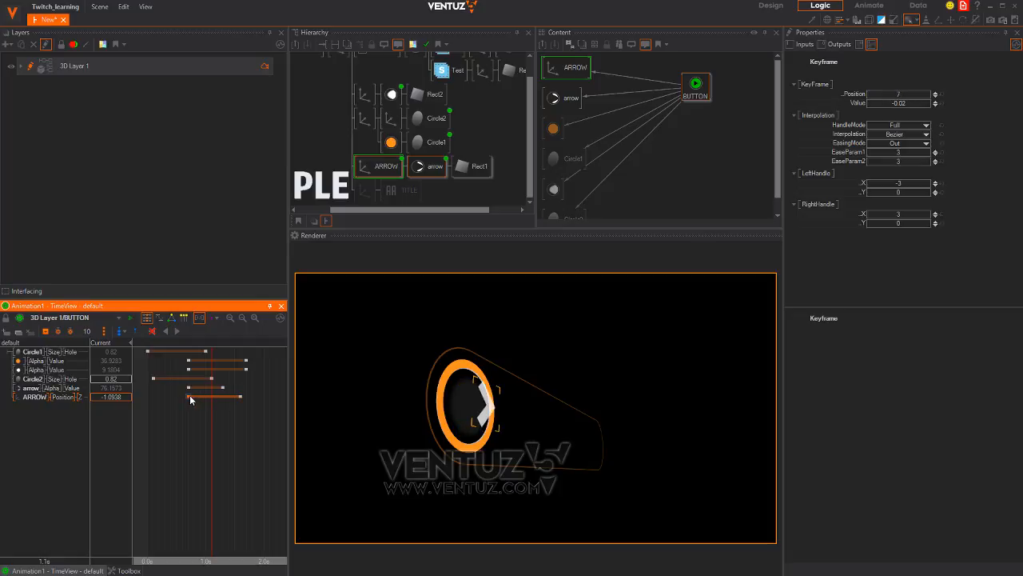
pyautogui.moveTo(190, 452); pyautogui.dragTo(246, 437)
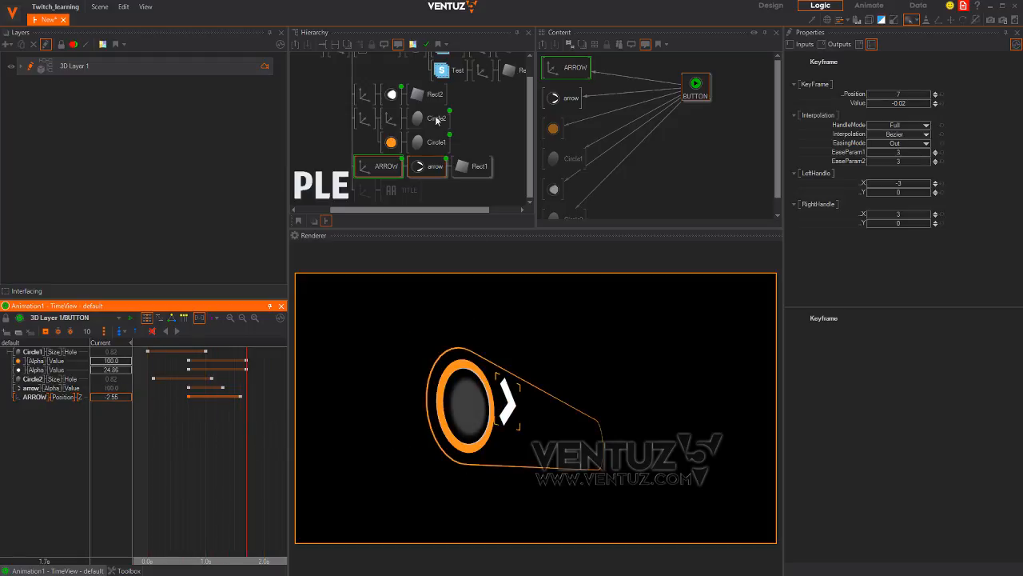
# Duplicate the FRAME branch
pyautogui.moveTo(354, 115); pyautogui.dragTo(375, 161)
pyautogui.click(390, 70)
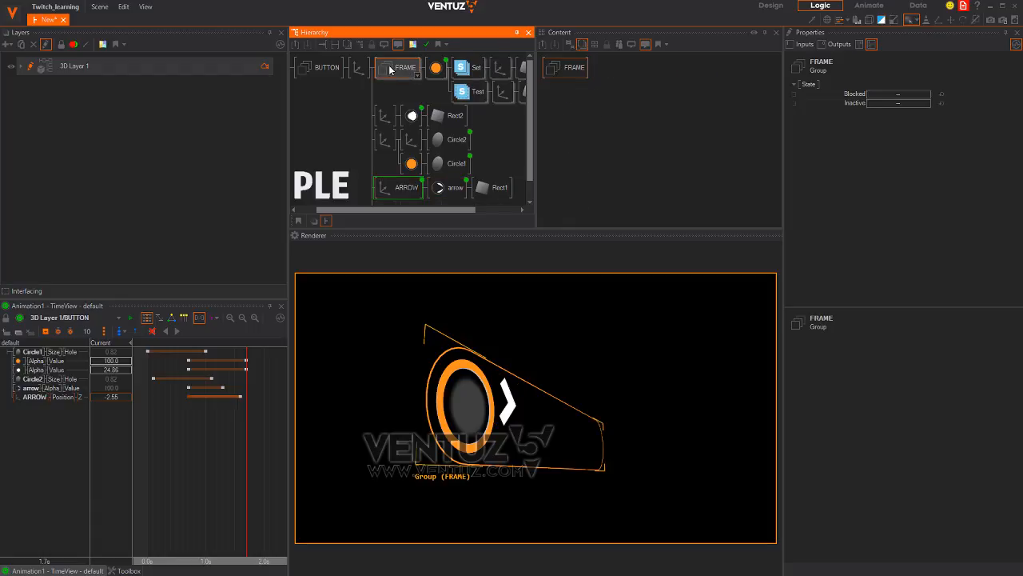
pyautogui.keyDown('ctrl'); pyautogui.moveTo(391, 69); pyautogui.dragTo(392, 82); pyautogui.keyUp('ctrl')
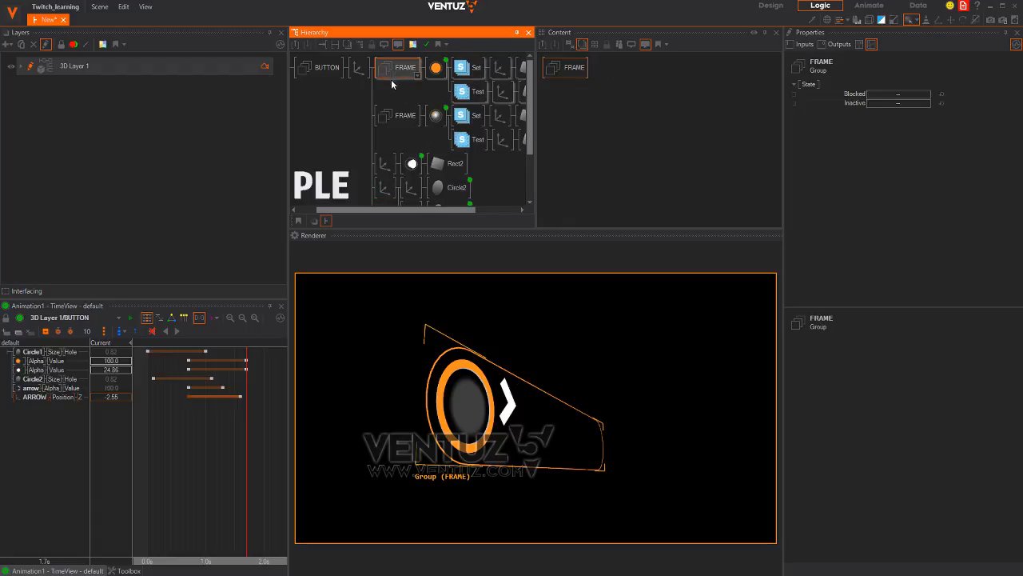
pyautogui.click(439, 116)
pyautogui.click(693, 90)
pyautogui.press('Delete')
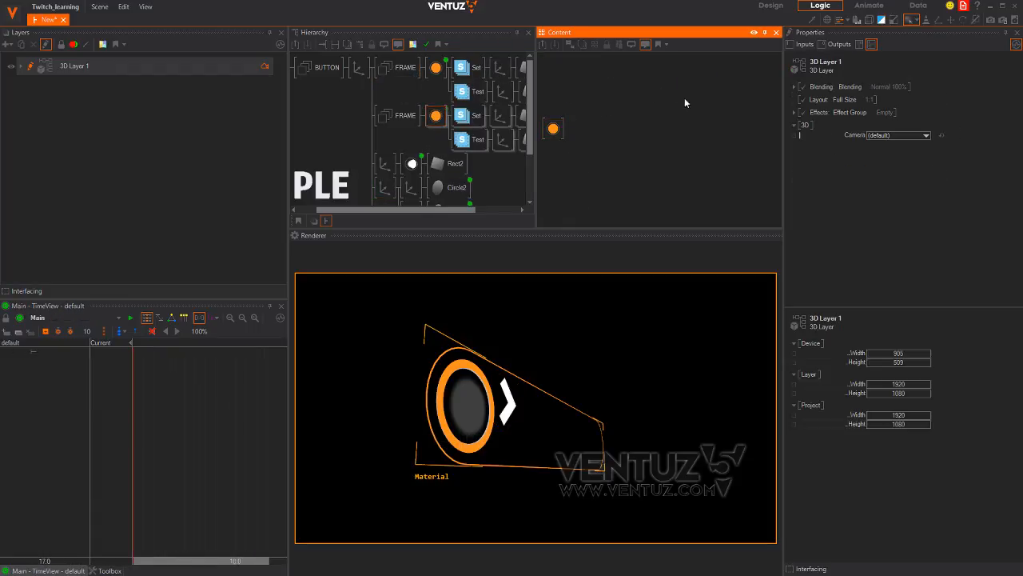
# Set the copied frame's material base colour to white
pyautogui.click(434, 116)
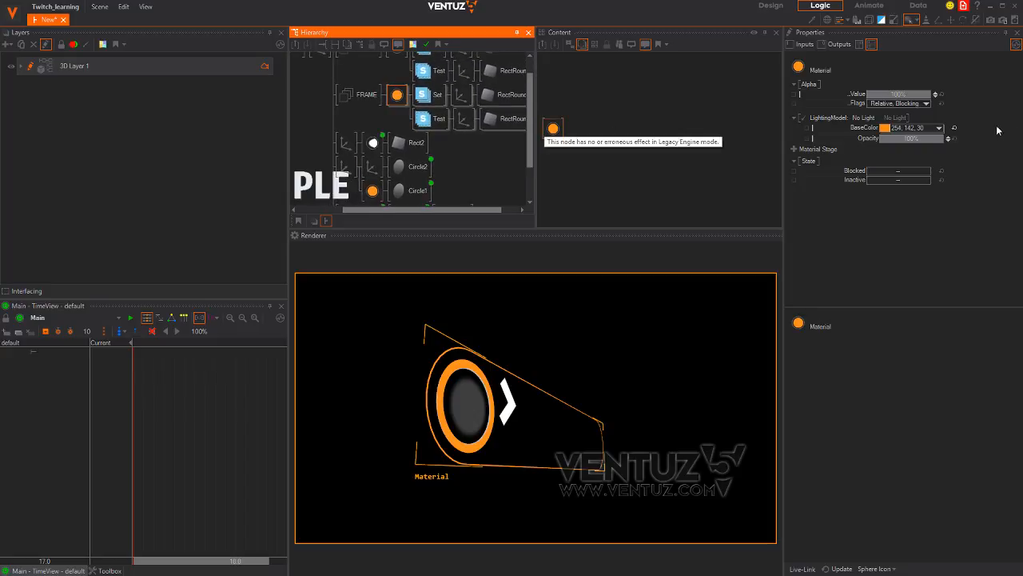
pyautogui.click(941, 127)
pyautogui.click(871, 244)
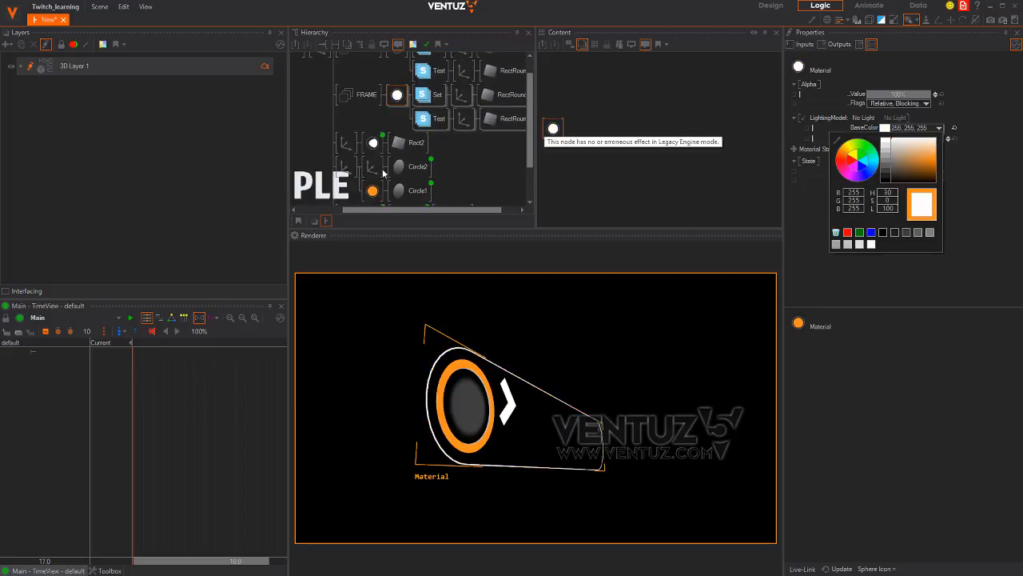
pyautogui.click(379, 113)
# Insert an Axis node into the copied FRAME with Position Z about -1.87
pyautogui.write('ax')
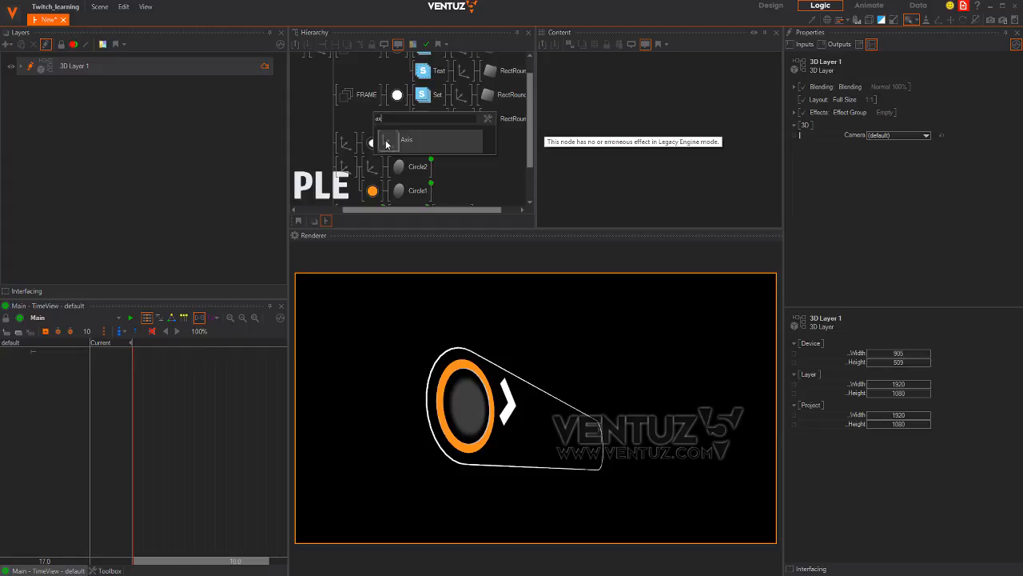
pyautogui.moveTo(387, 144); pyautogui.dragTo(397, 102)
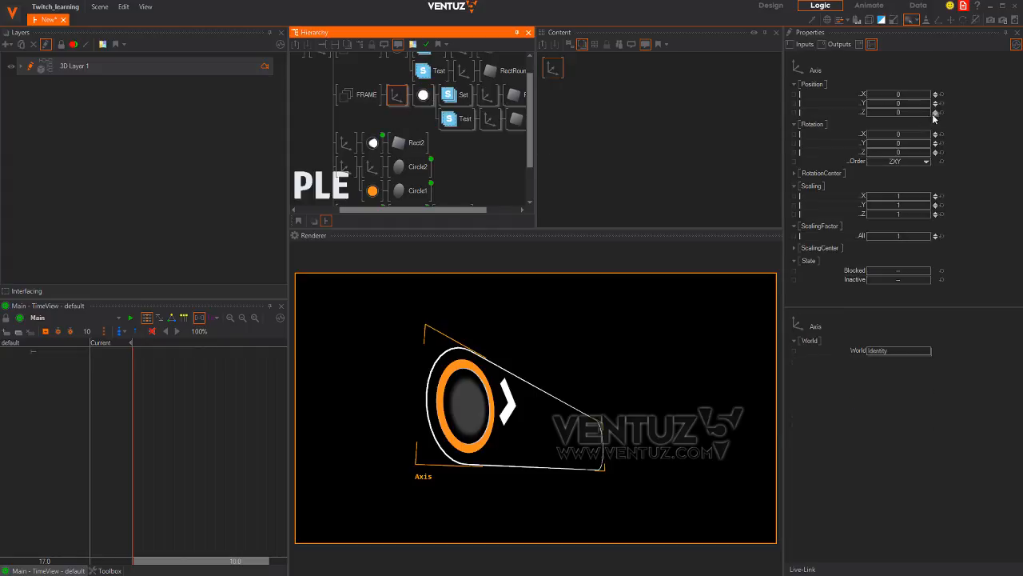
pyautogui.moveTo(934, 118); pyautogui.dragTo(927, 113)
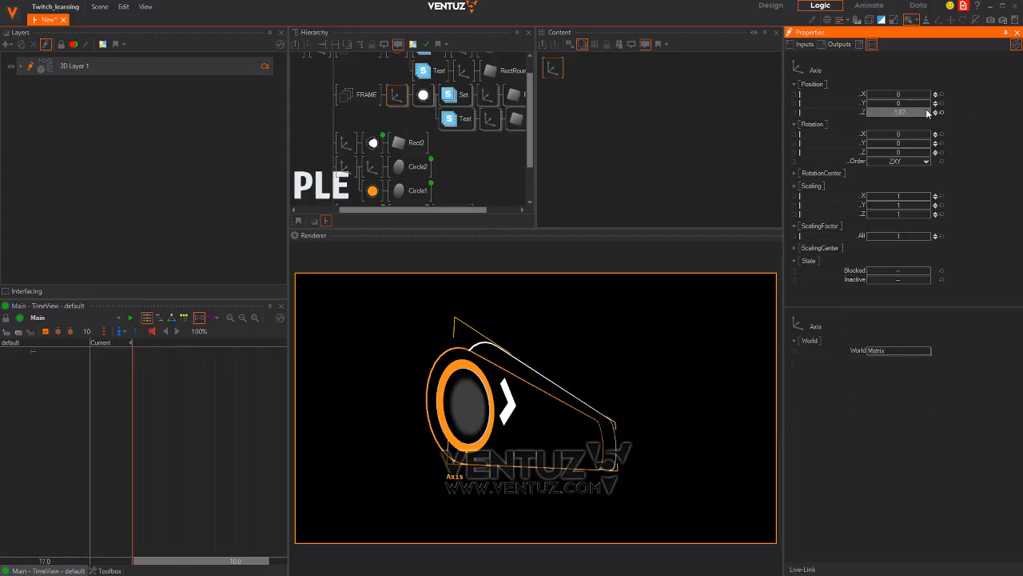
# Move the FRAME group just above the ARROW branch
pyautogui.click(362, 104)
pyautogui.moveTo(363, 106); pyautogui.dragTo(378, 66, button='middle')
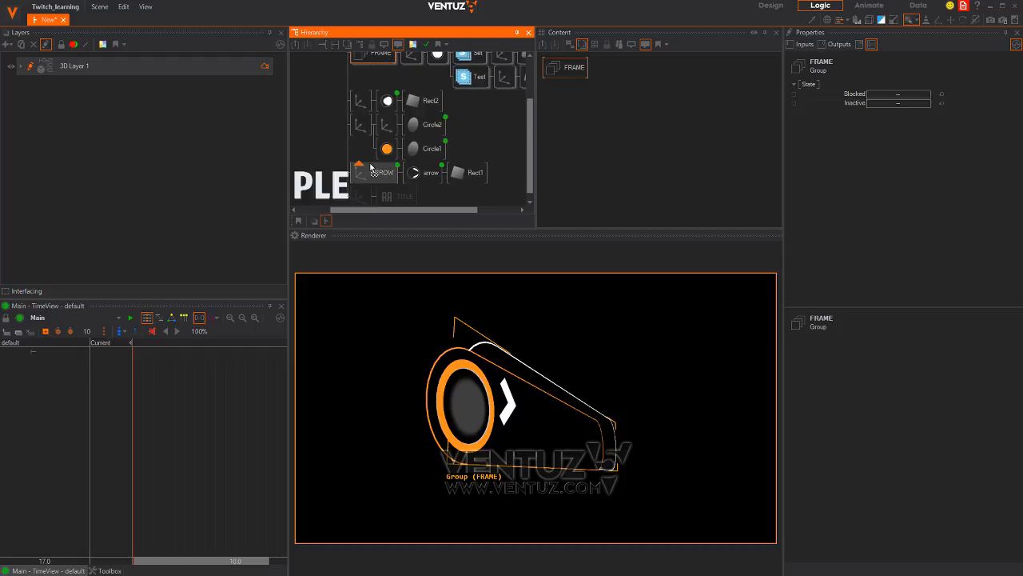
pyautogui.moveTo(370, 168); pyautogui.dragTo(370, 170)
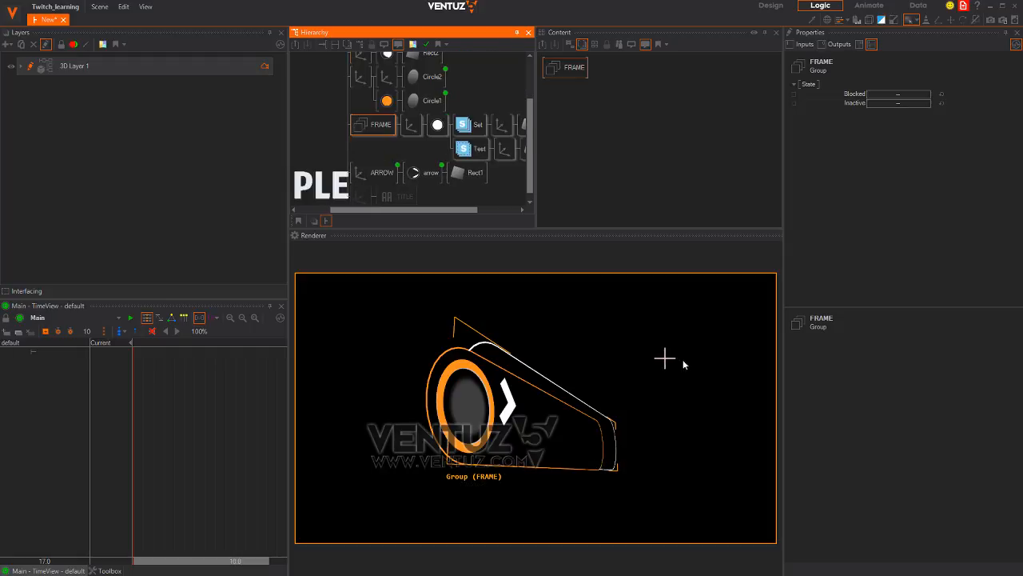
pyautogui.moveTo(685, 362); pyautogui.dragTo(615, 379, button='middle')
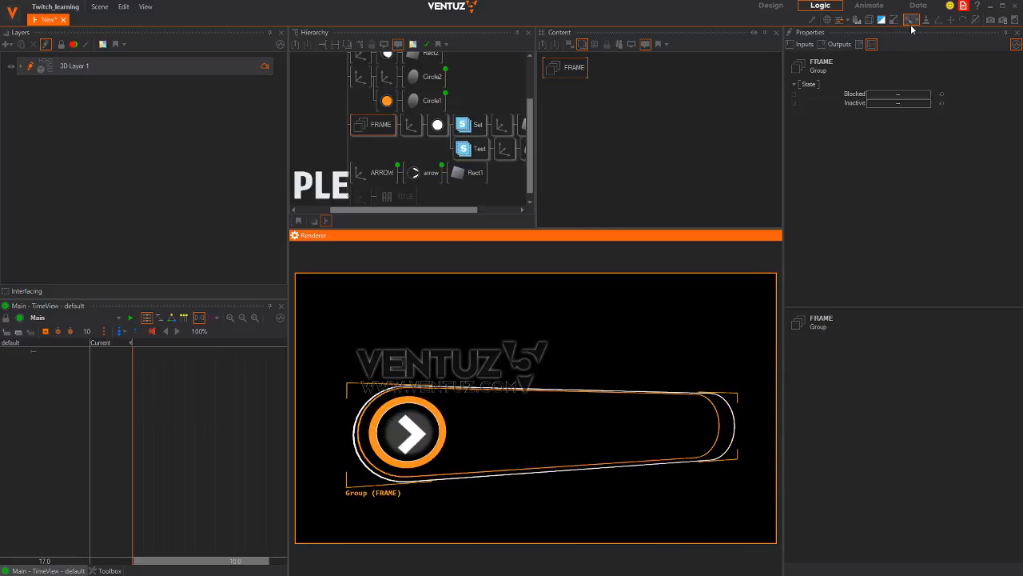
# Reset to a straight front view and preview the button animation
pyautogui.click(912, 20)
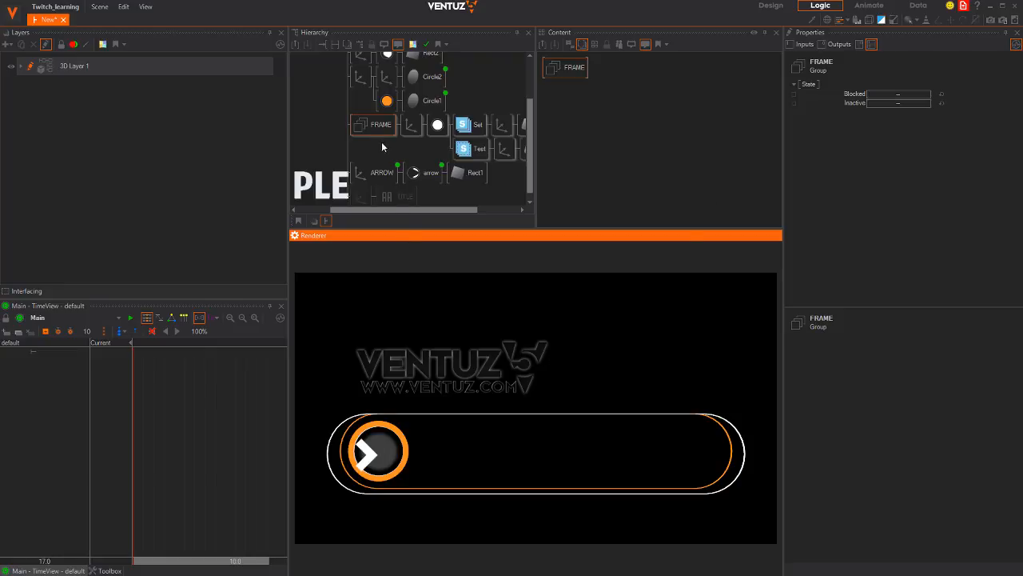
pyautogui.click(433, 103)
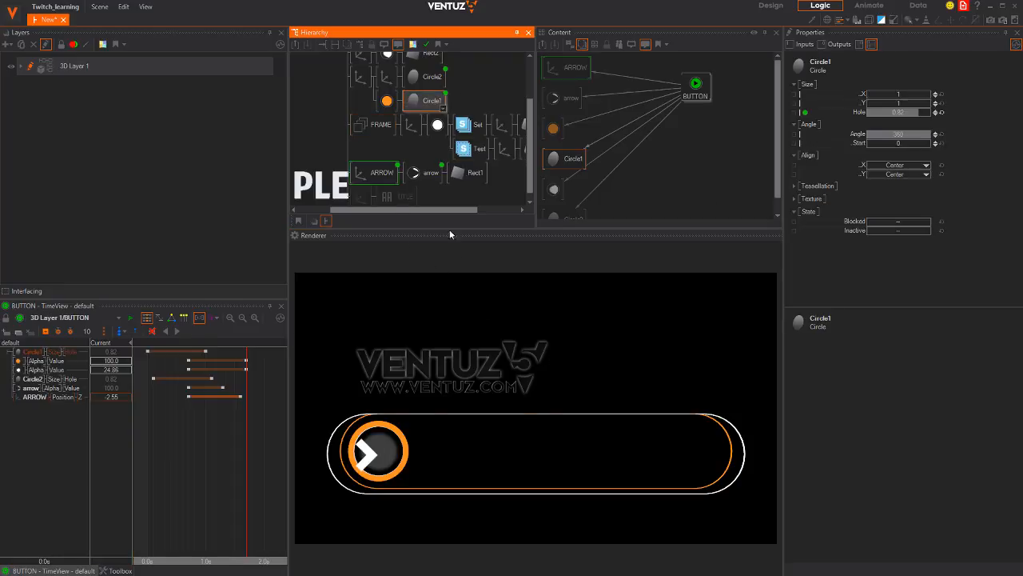
pyautogui.moveTo(211, 446); pyautogui.dragTo(248, 446)
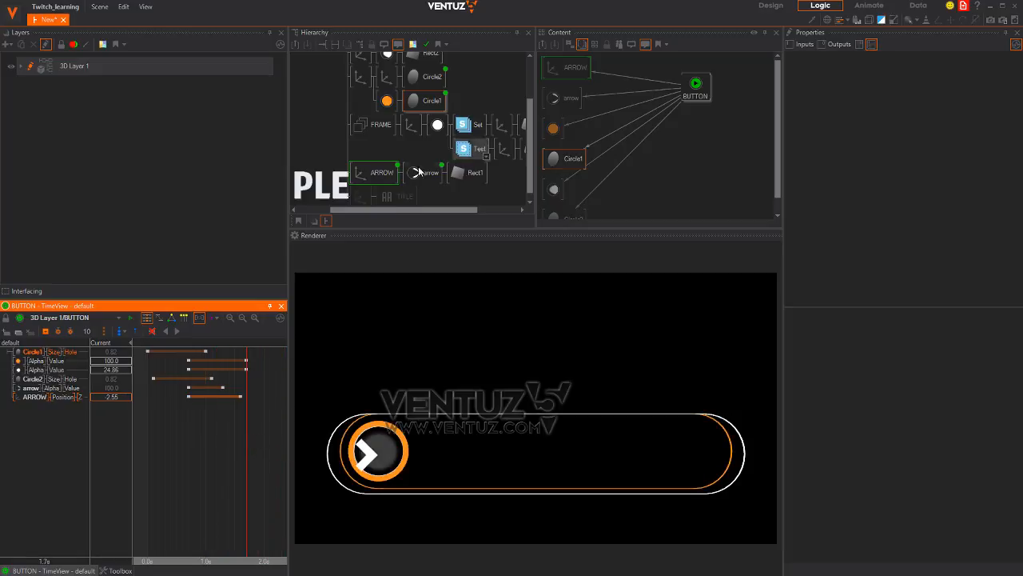
# Rename the frame groups WHITEFRAME and ORANGEFRAME
pyautogui.click(375, 183)
pyautogui.click(410, 127)
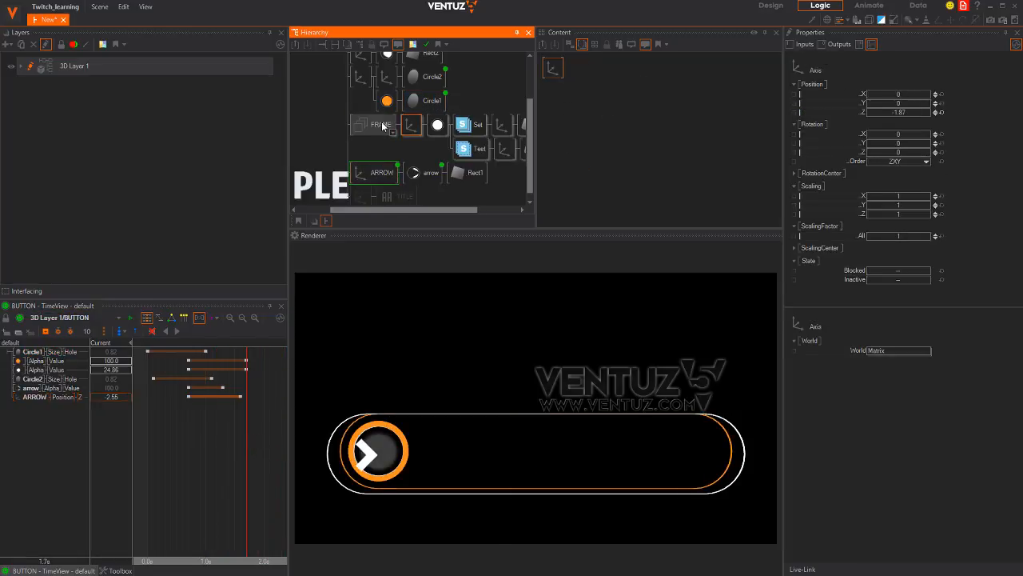
pyautogui.doubleClick(381, 125)
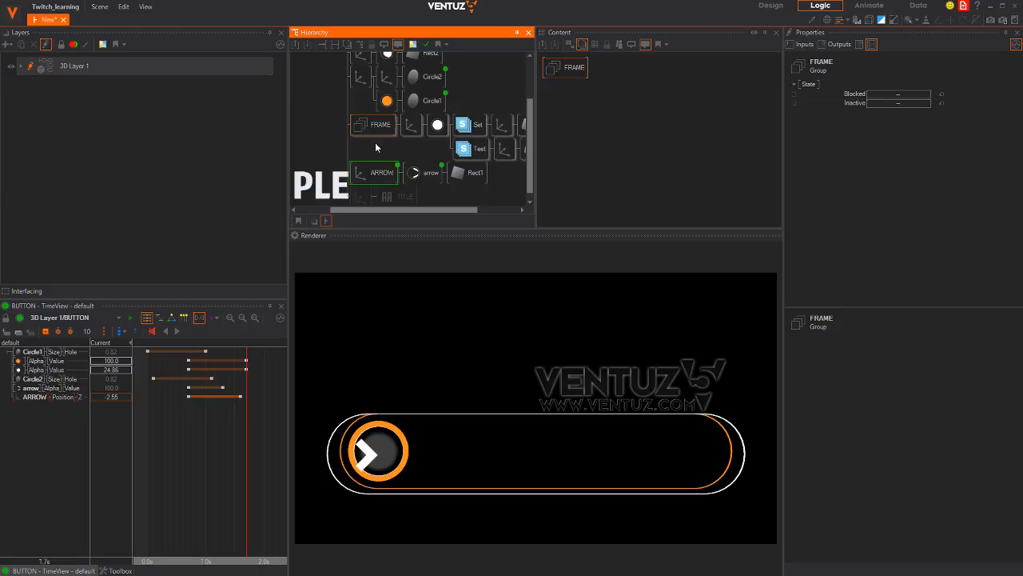
pyautogui.write('WHITE')
pyautogui.press('Return')
pyautogui.scroll(2, 335, 149)
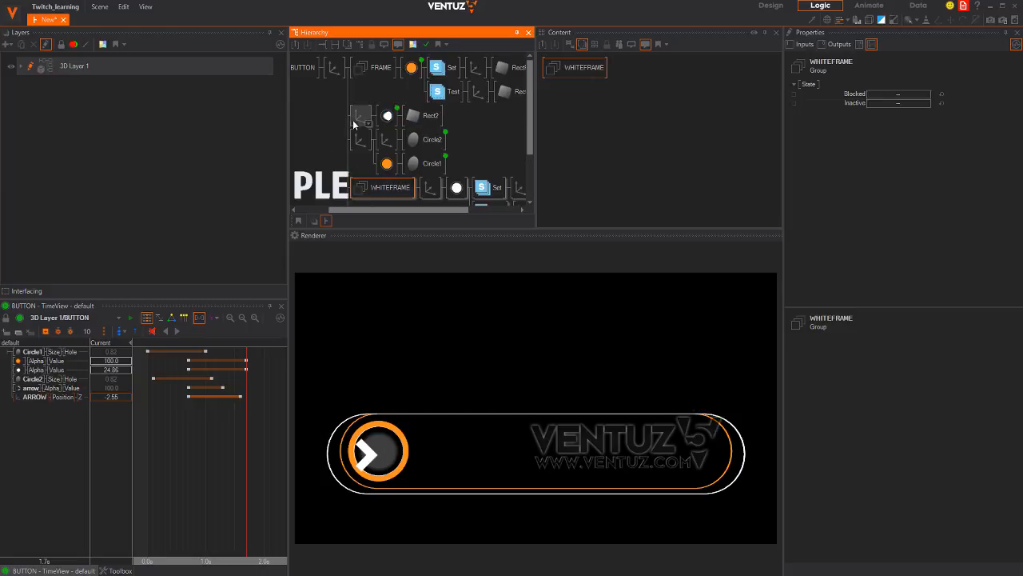
pyautogui.doubleClick(371, 68)
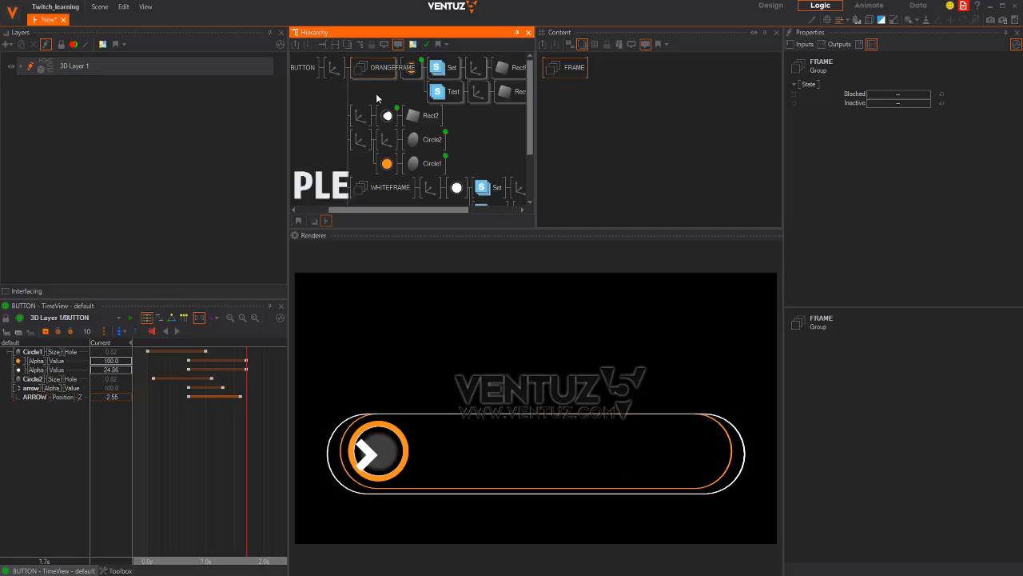
pyautogui.press('Return')
pyautogui.scroll(-3, 396, 140)
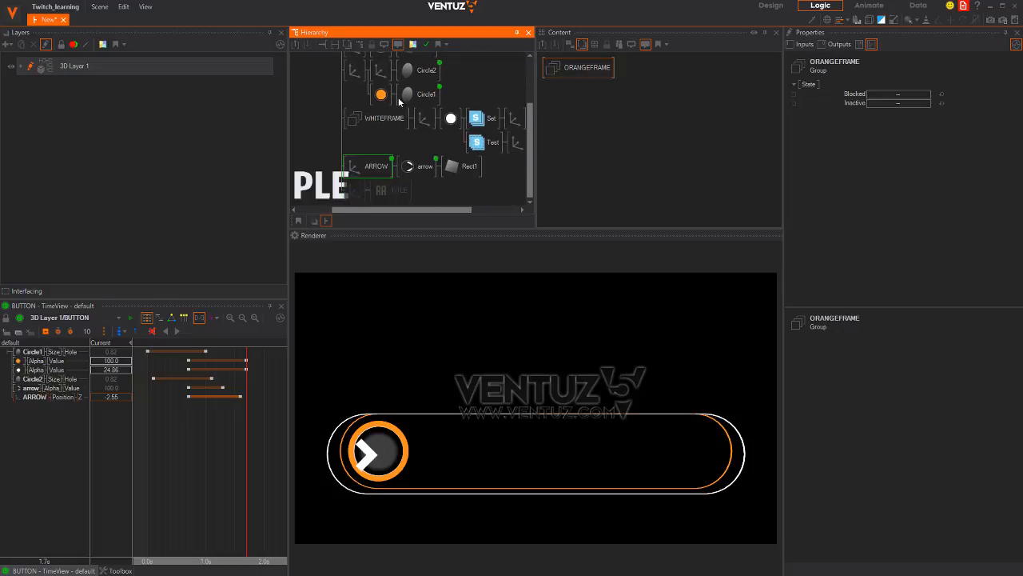
pyautogui.click(423, 120)
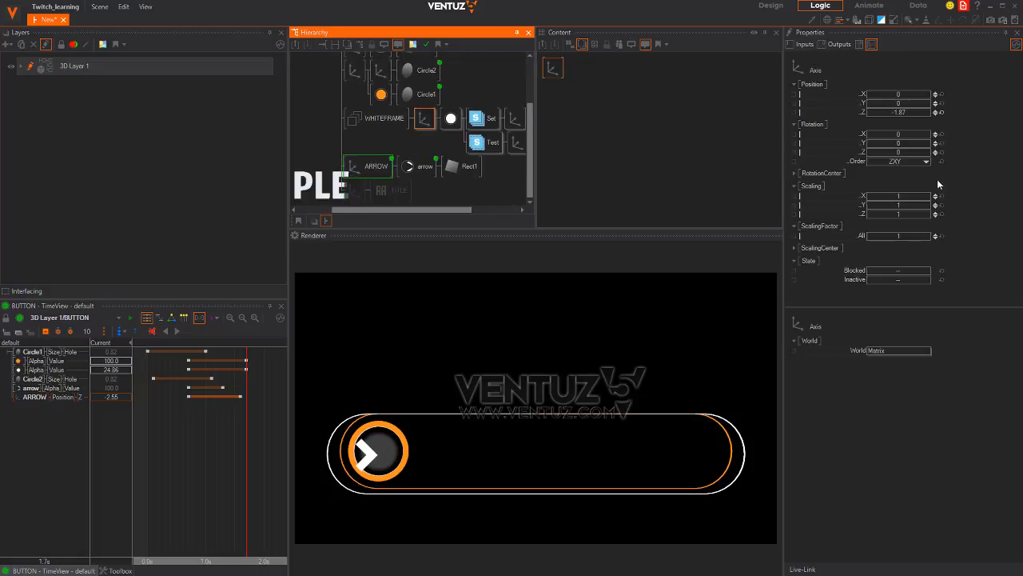
pyautogui.click(942, 112)
pyautogui.moveTo(914, 112); pyautogui.dragTo(867, 113)
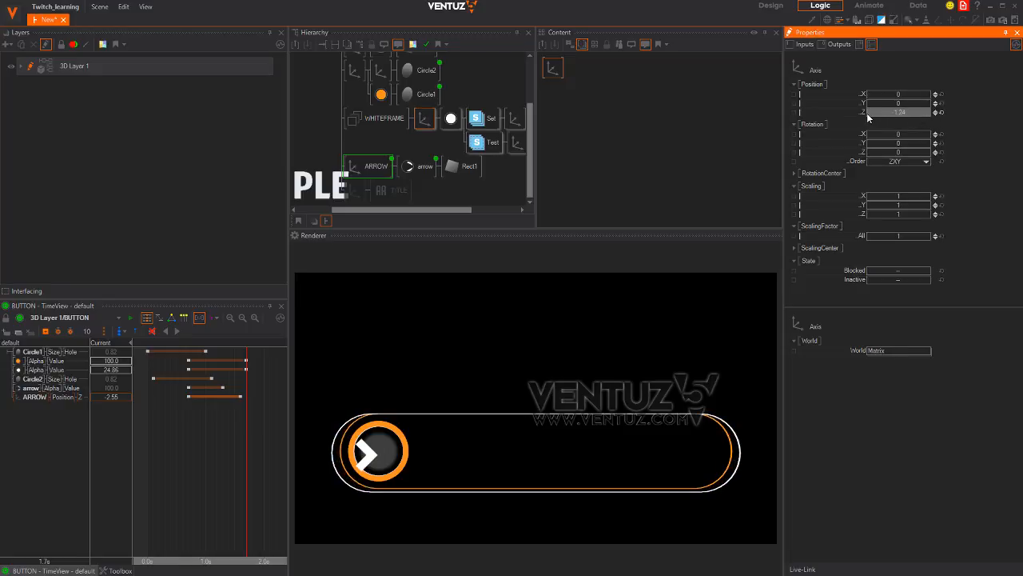
pyautogui.moveTo(305, 67); pyautogui.dragTo(361, 115)
pyautogui.click(380, 72)
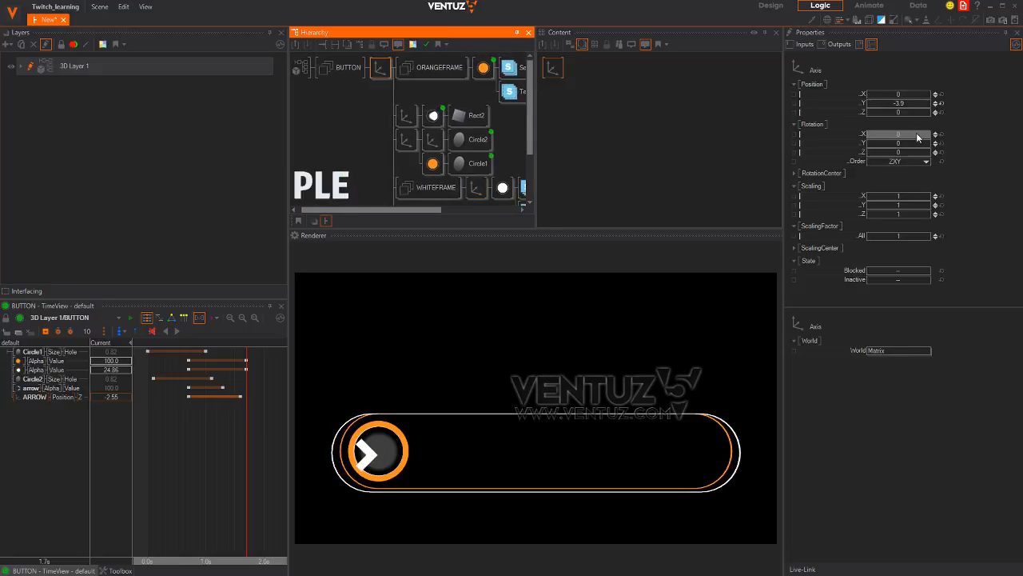
pyautogui.moveTo(918, 138); pyautogui.dragTo(637, 447)
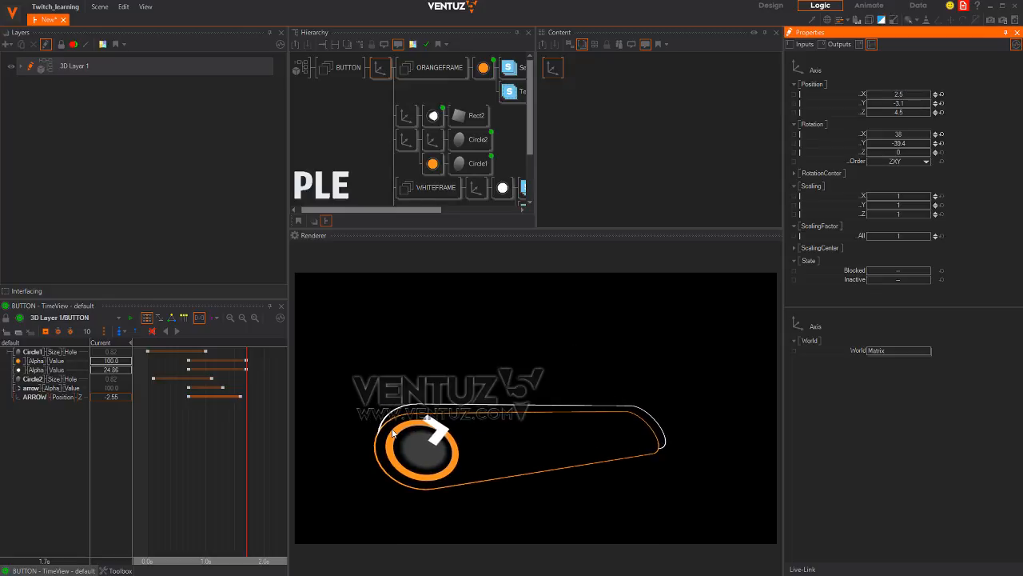
pyautogui.scroll(-3, 453, 135)
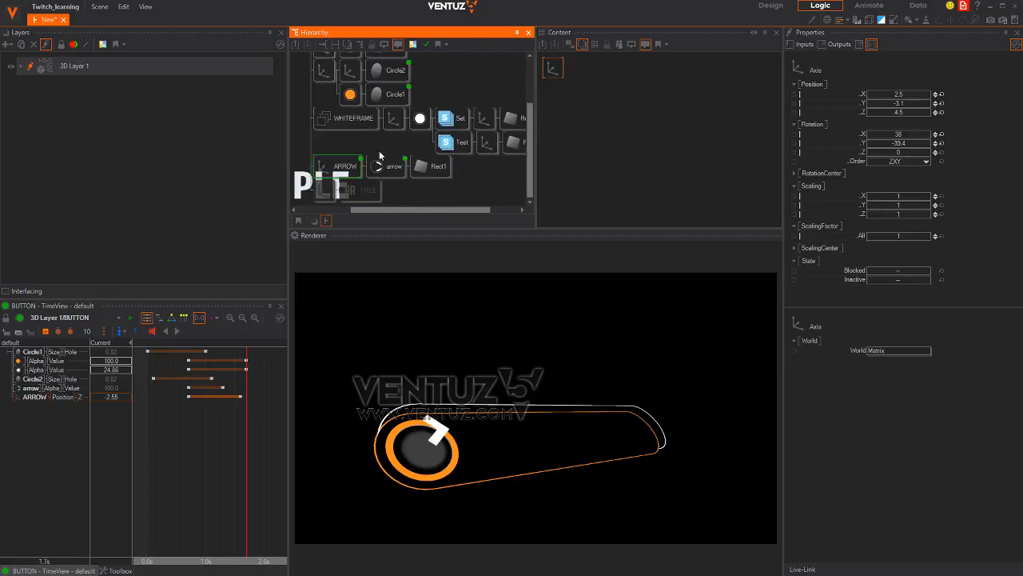
# Set WHITEFRAME's material lighting model to No Light with the White preset
pyautogui.click(422, 167)
pyautogui.moveTo(430, 131); pyautogui.dragTo(377, 151, button='middle')
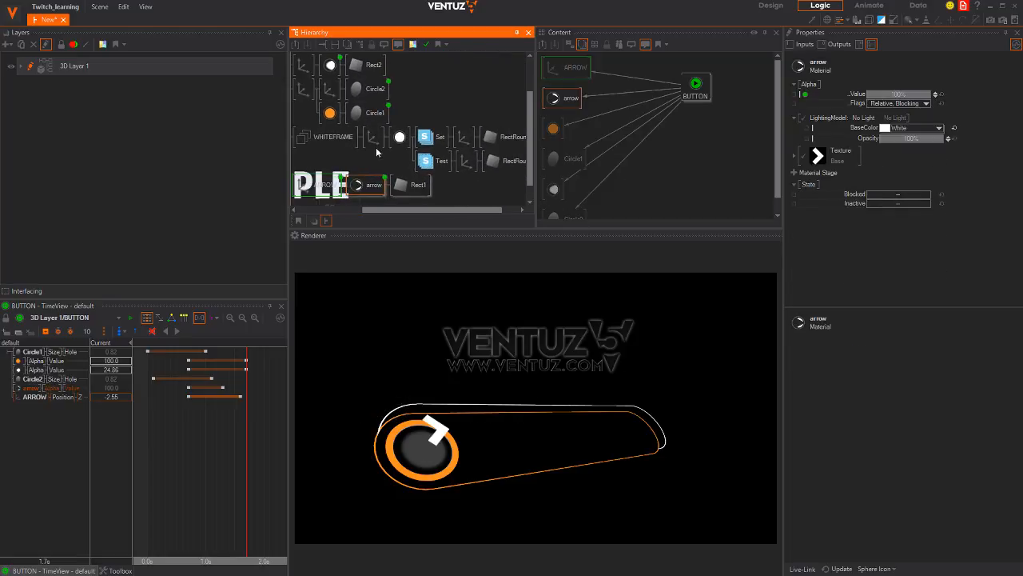
pyautogui.click(403, 139)
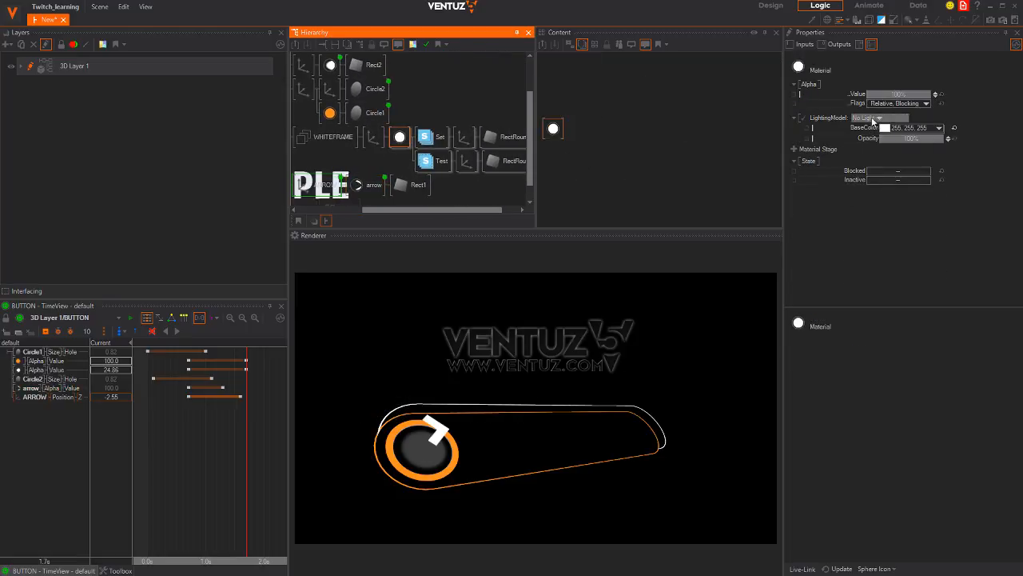
pyautogui.click(882, 119)
pyautogui.moveTo(849, 156)
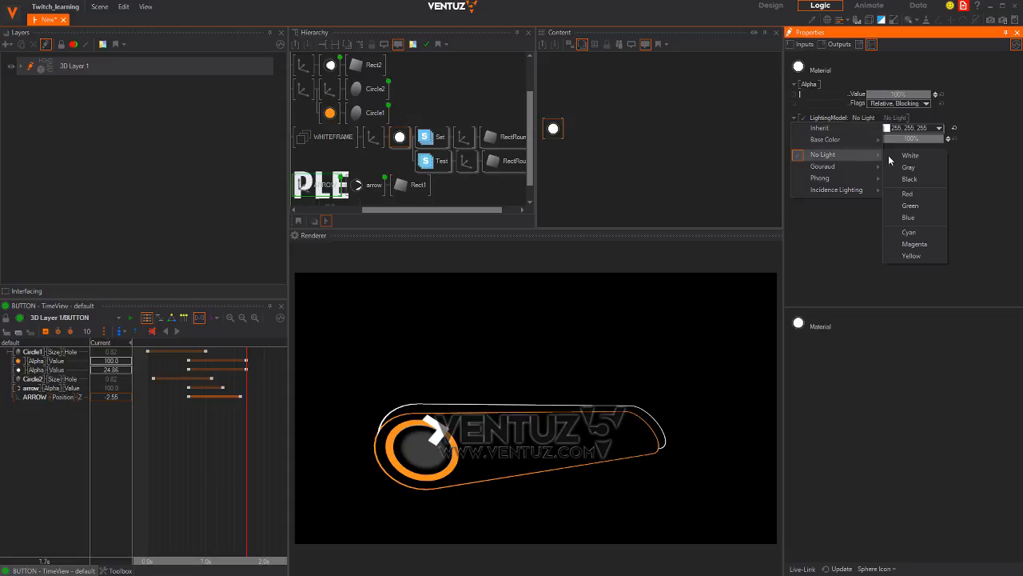
pyautogui.click(908, 157)
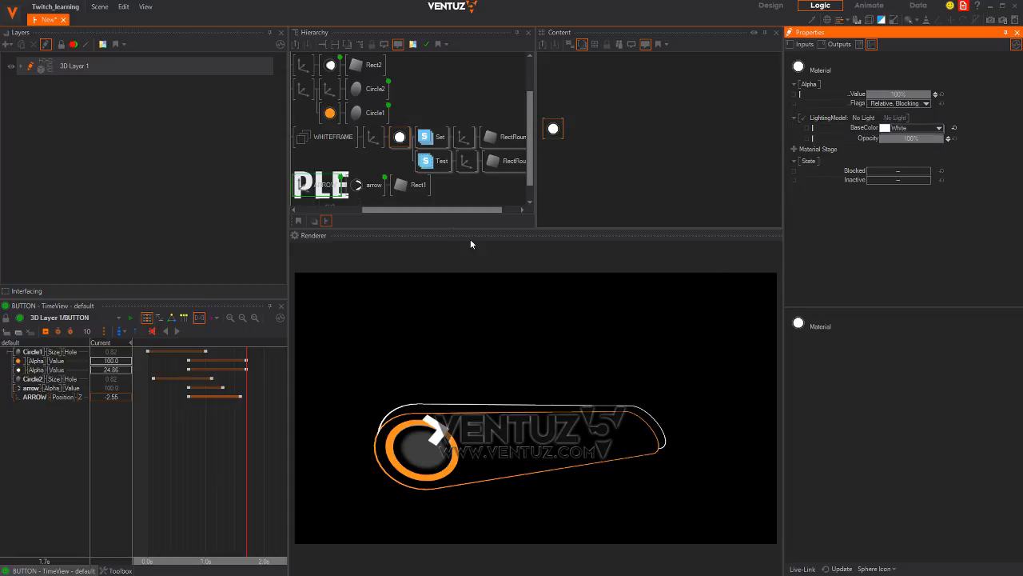
pyautogui.moveTo(350, 147); pyautogui.dragTo(346, 94, button='middle')
pyautogui.moveTo(396, 135); pyautogui.dragTo(400, 206, button='middle')
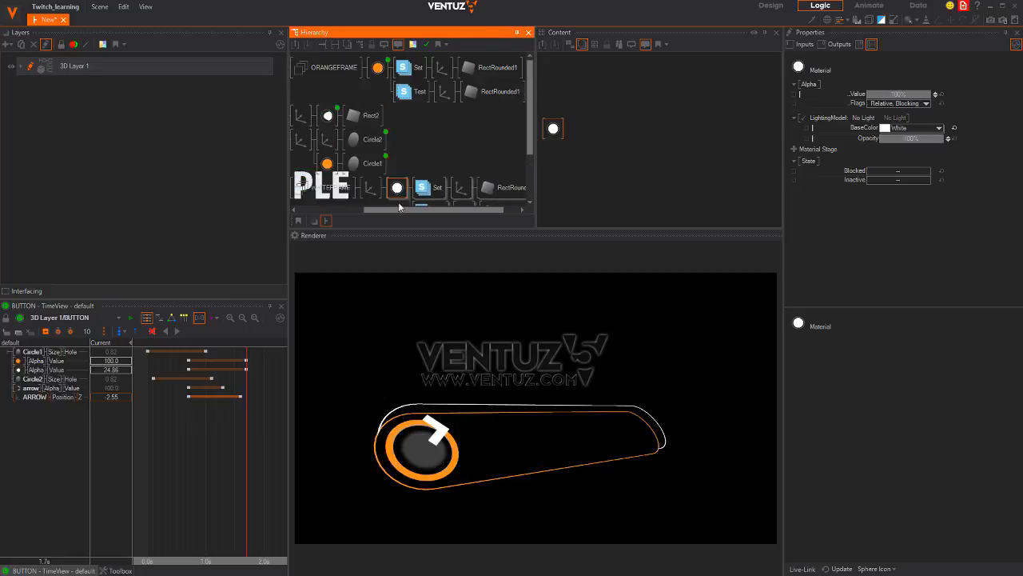
# Switch WHITEFRAME's Stencil Set and Stencil Test nodes from Layer1 to Layer2
pyautogui.scroll(-3, 425, 116)
pyautogui.click(422, 129)
pyautogui.keyDown('ctrl'); pyautogui.click(422, 152); pyautogui.keyUp('ctrl')
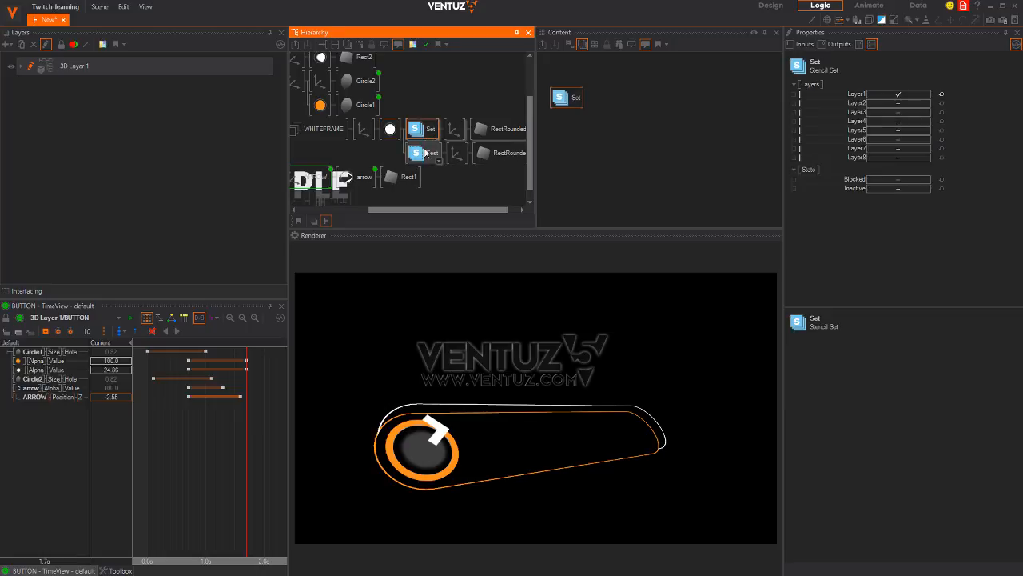
pyautogui.click(894, 103)
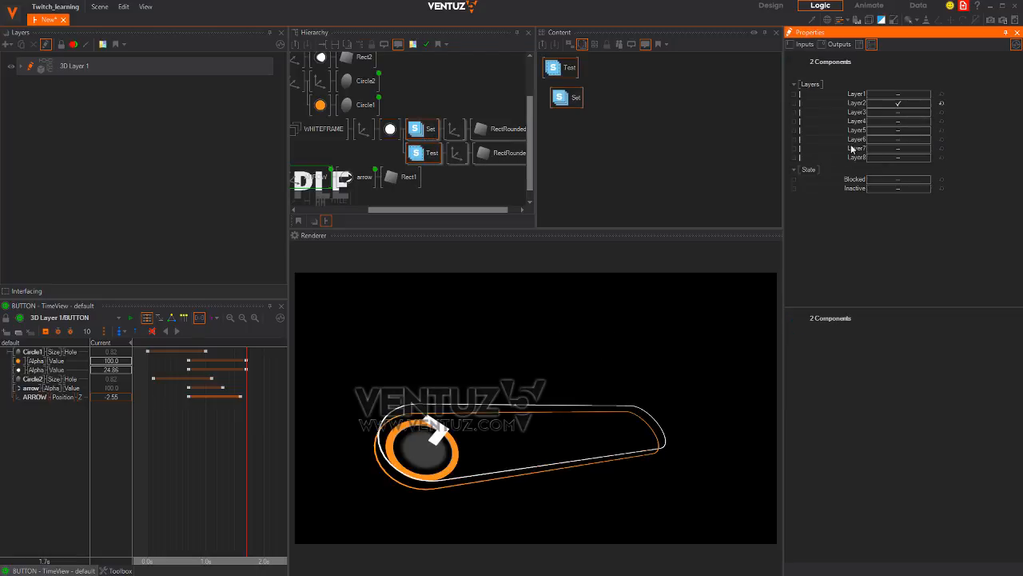
# Reselect the white frame's stencil Set and Test nodes to confirm Layer2
pyautogui.moveTo(378, 145); pyautogui.dragTo(343, 125, button='middle')
pyautogui.click(452, 154)
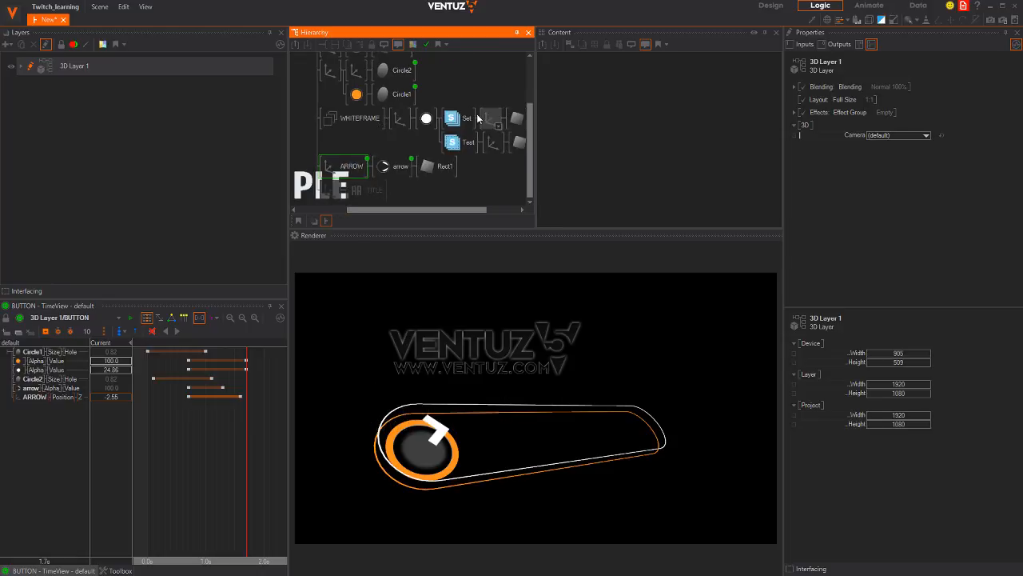
pyautogui.click(469, 120)
pyautogui.keyDown('ctrl'); pyautogui.click(469, 144); pyautogui.keyUp('ctrl')
pyautogui.moveTo(445, 104); pyautogui.dragTo(432, 173, button='middle')
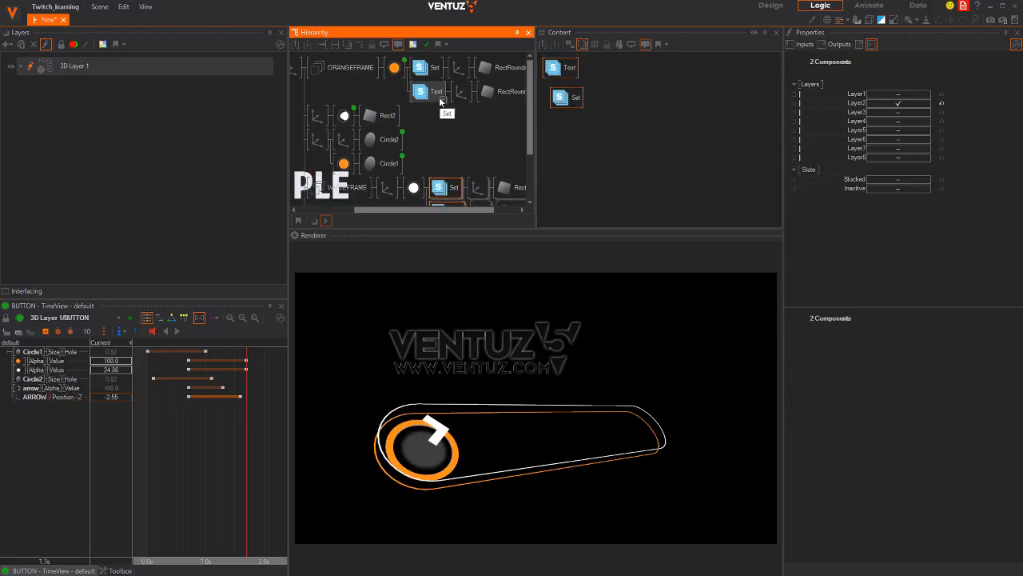
pyautogui.moveTo(449, 139)
pyautogui.mouseDown(button='middle')
pyautogui.moveTo(449, 54)
pyautogui.moveTo(448, 157)
pyautogui.mouseUp(button='middle')
# Compare the orange frame's stencil Set and Test layers with the white frame's
pyautogui.click(447, 155)
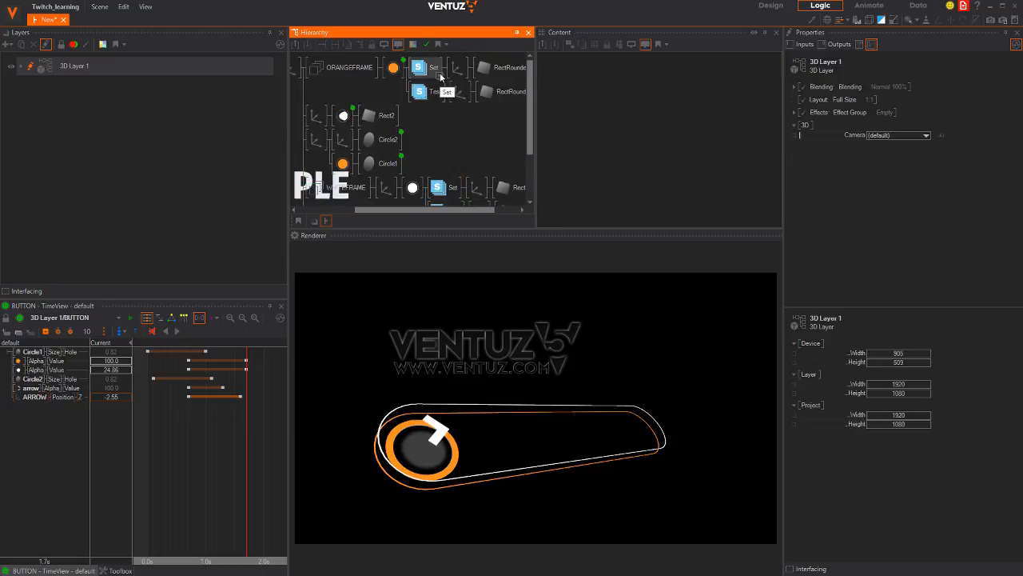
pyautogui.click(434, 68)
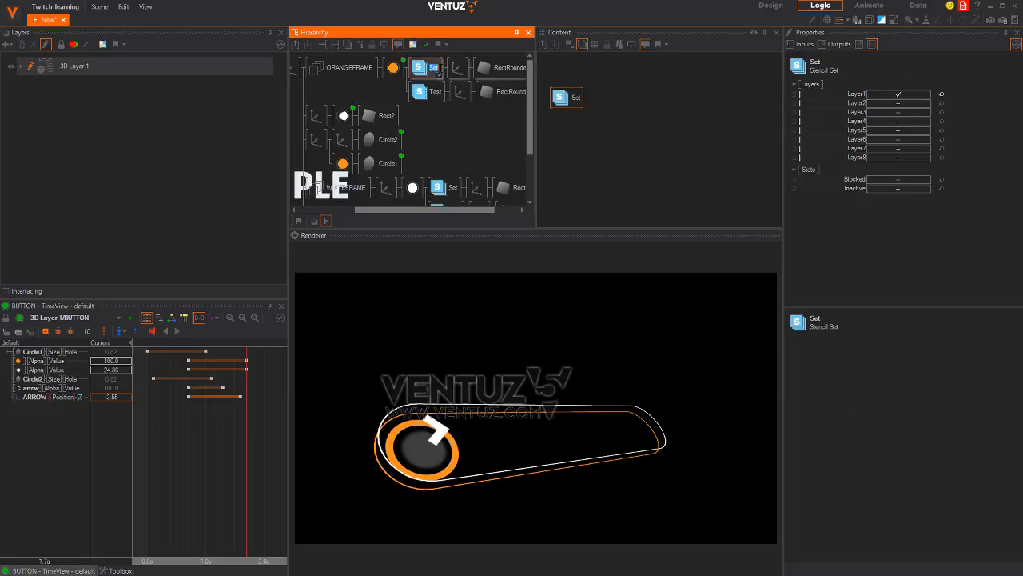
pyautogui.moveTo(444, 147); pyautogui.dragTo(440, 90, button='middle')
pyautogui.click(448, 130)
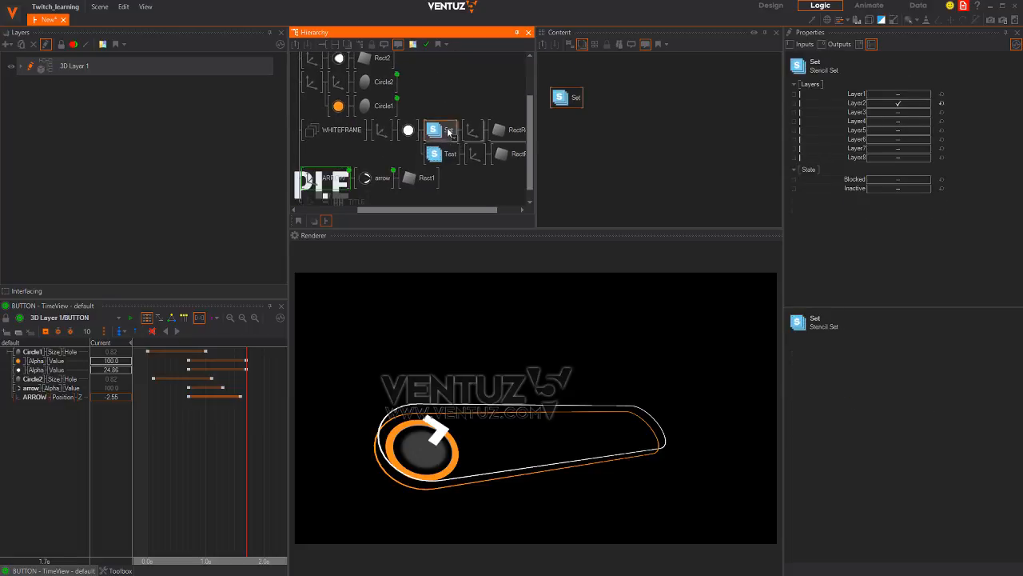
pyautogui.click(453, 177)
pyautogui.moveTo(467, 59); pyautogui.dragTo(450, 143, button='middle')
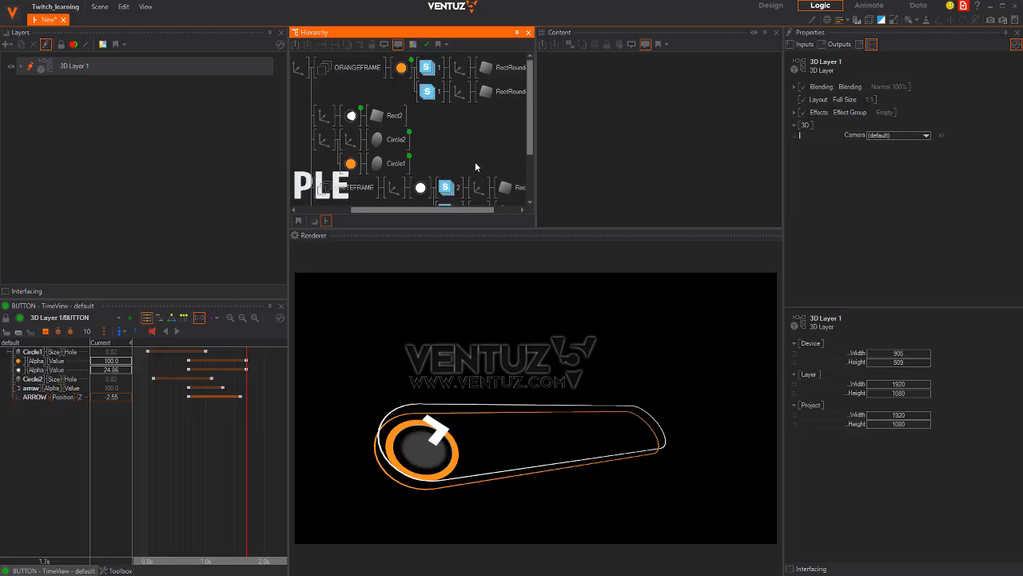
pyautogui.scroll(-3, 416, 152)
pyautogui.moveTo(366, 140); pyautogui.dragTo(369, 190, button='middle')
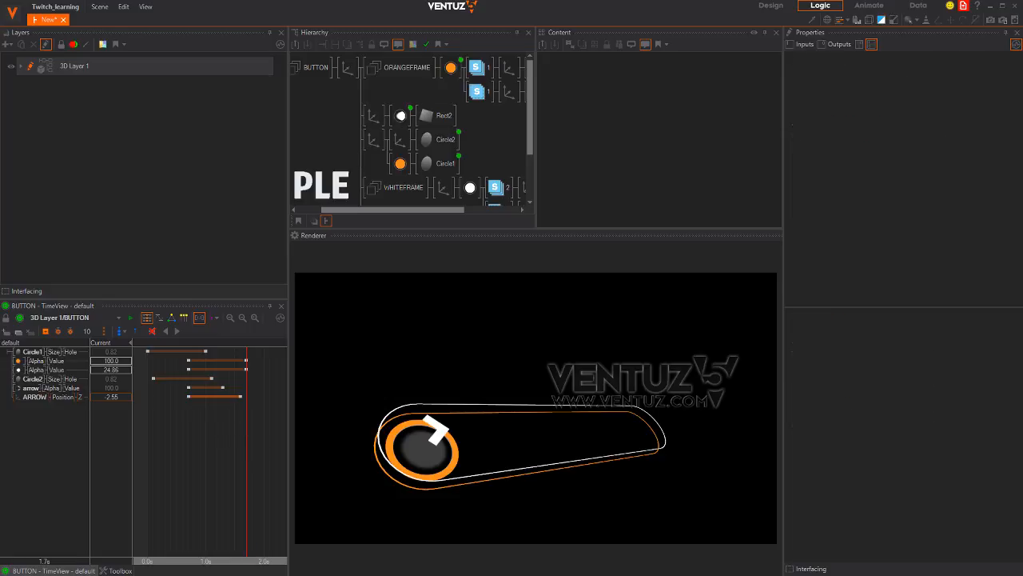
# Link the white frame axis's Position Z into the BUTTON animation
pyautogui.moveTo(238, 431); pyautogui.dragTo(257, 464)
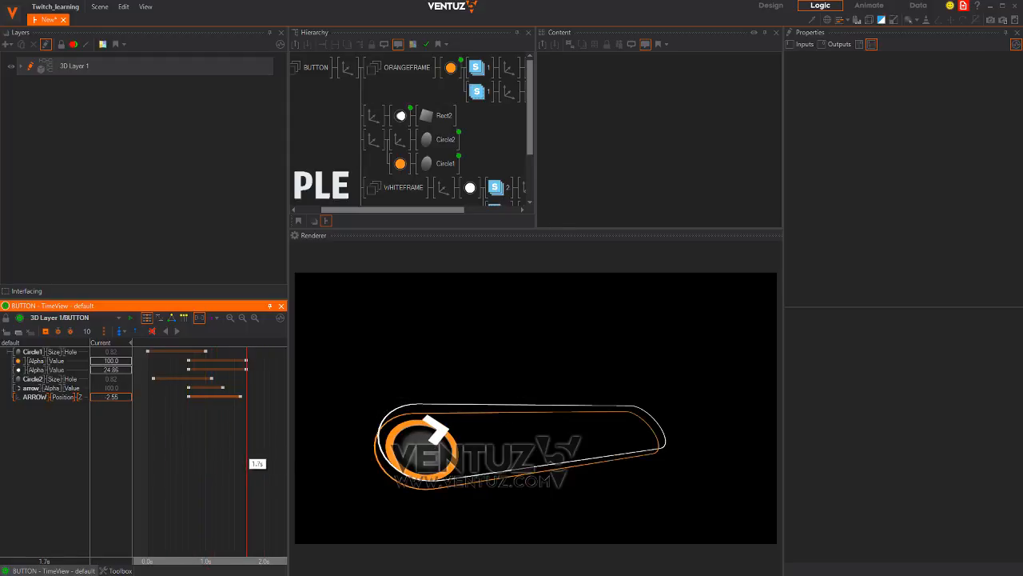
pyautogui.click(449, 180)
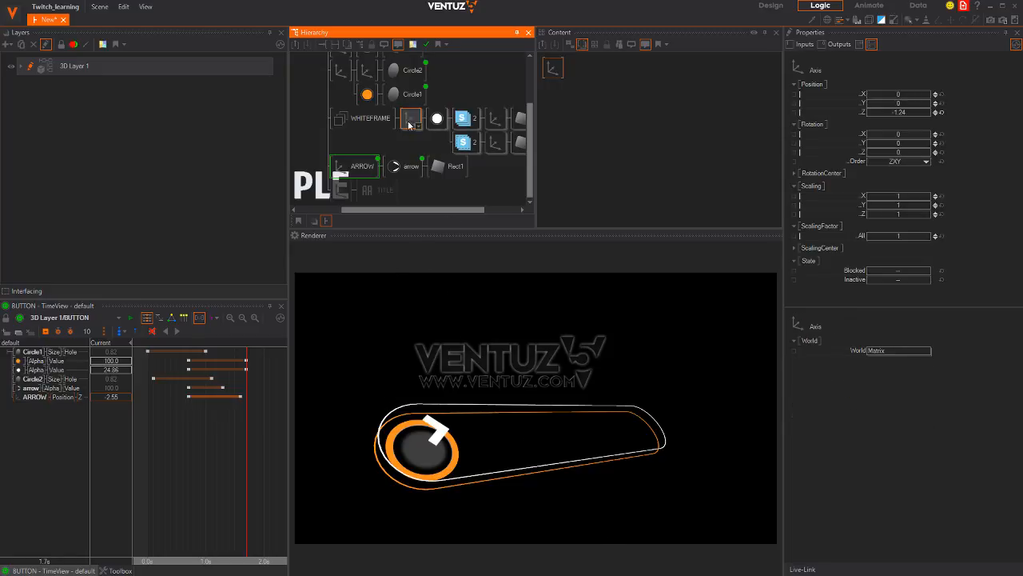
pyautogui.click(368, 164)
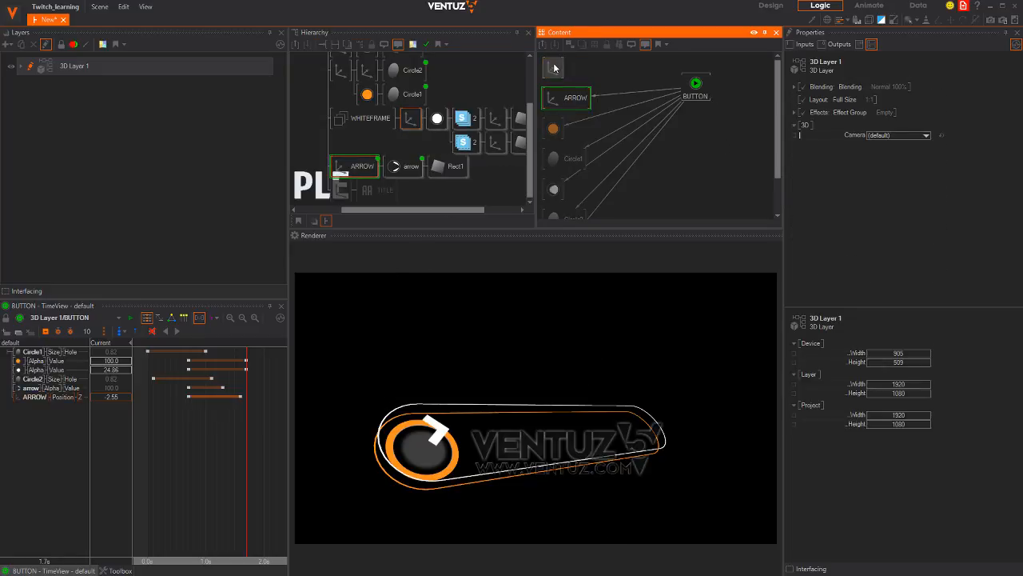
pyautogui.moveTo(858, 116); pyautogui.dragTo(695, 89)
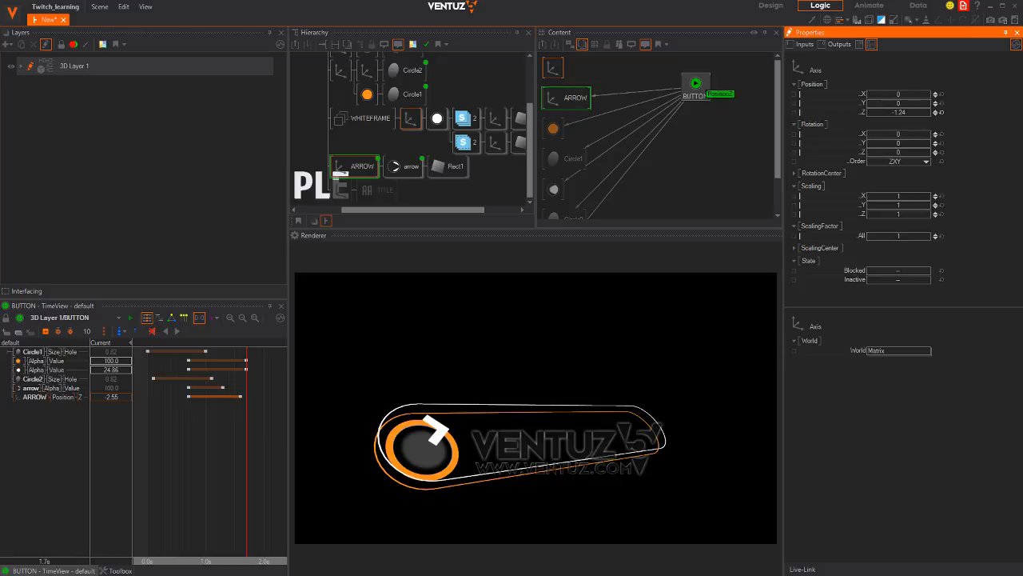
pyautogui.click(43, 407)
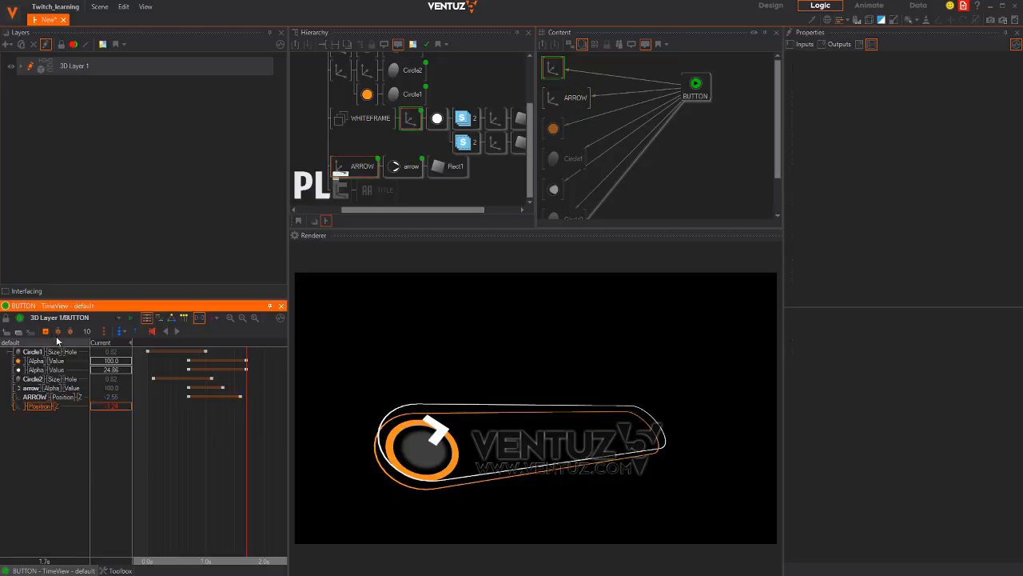
# Key the white frame's Z at about -0.02 near 1.1 s and shift that keyframe earlier
pyautogui.moveTo(247, 451); pyautogui.dragTo(222, 450)
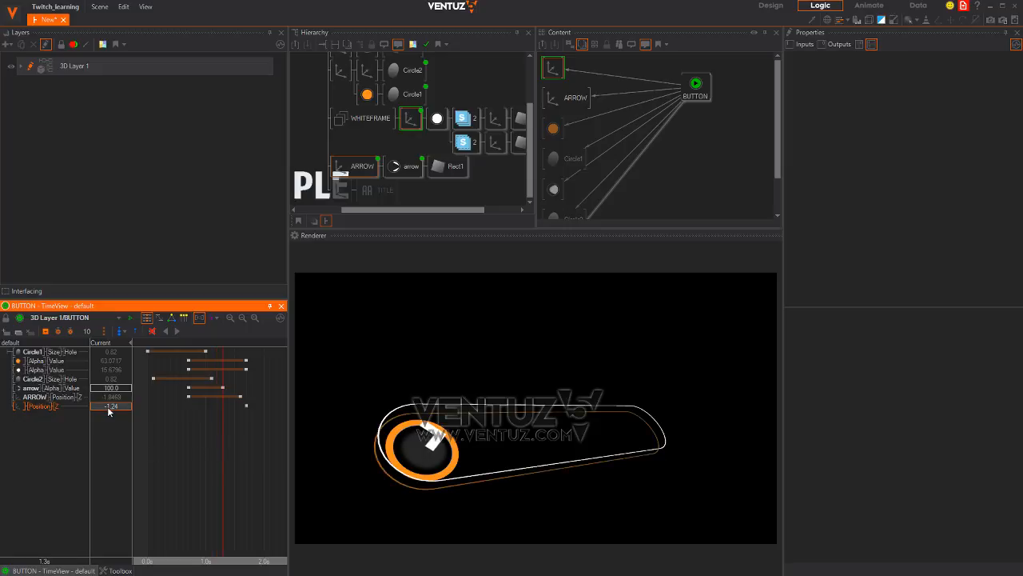
pyautogui.moveTo(120, 408); pyautogui.dragTo(118, 408)
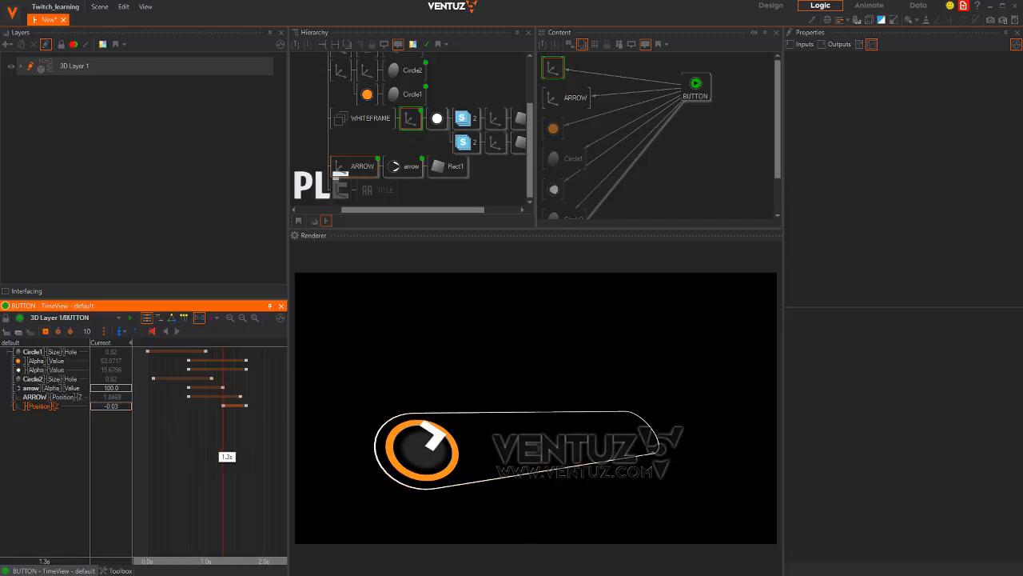
pyautogui.moveTo(119, 407); pyautogui.dragTo(128, 407)
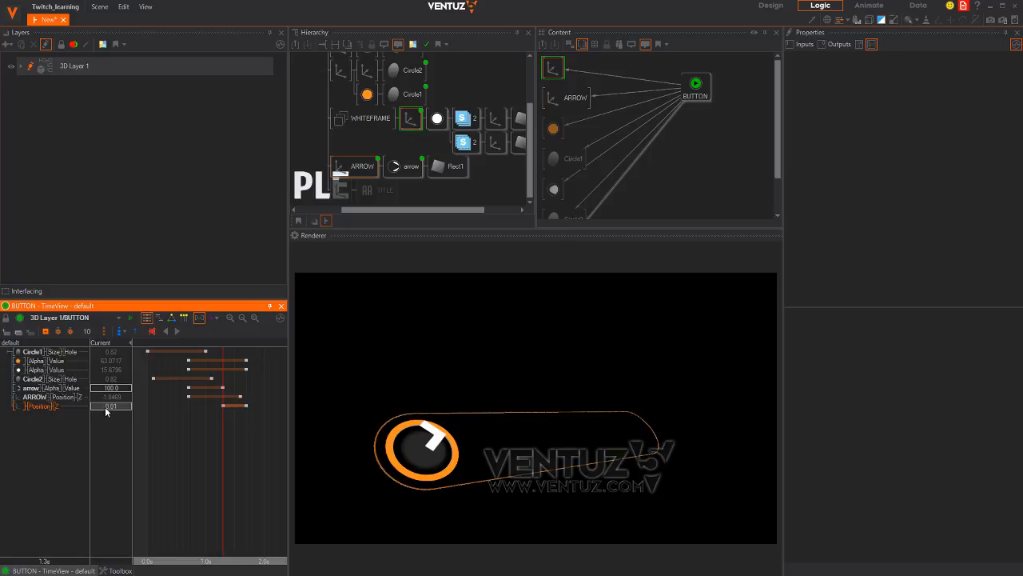
pyautogui.moveTo(183, 411); pyautogui.dragTo(71, 414)
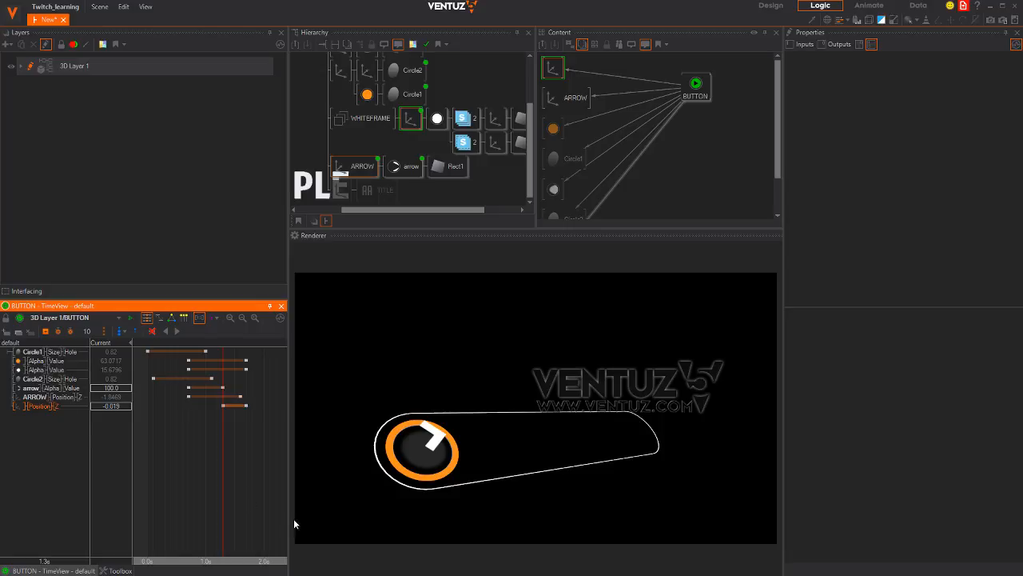
pyautogui.moveTo(227, 441)
pyautogui.mouseDown()
pyautogui.moveTo(247, 444)
pyautogui.moveTo(160, 438)
pyautogui.moveTo(246, 452)
pyautogui.moveTo(206, 447)
pyautogui.moveTo(234, 448)
pyautogui.mouseUp()
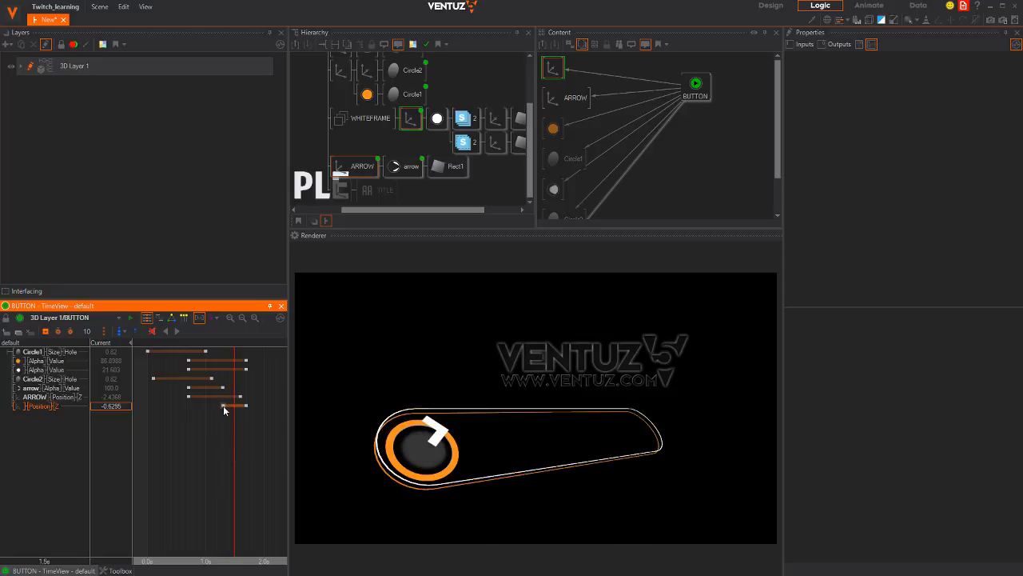
pyautogui.moveTo(225, 408); pyautogui.dragTo(211, 405)
pyautogui.moveTo(225, 445); pyautogui.dragTo(246, 453)
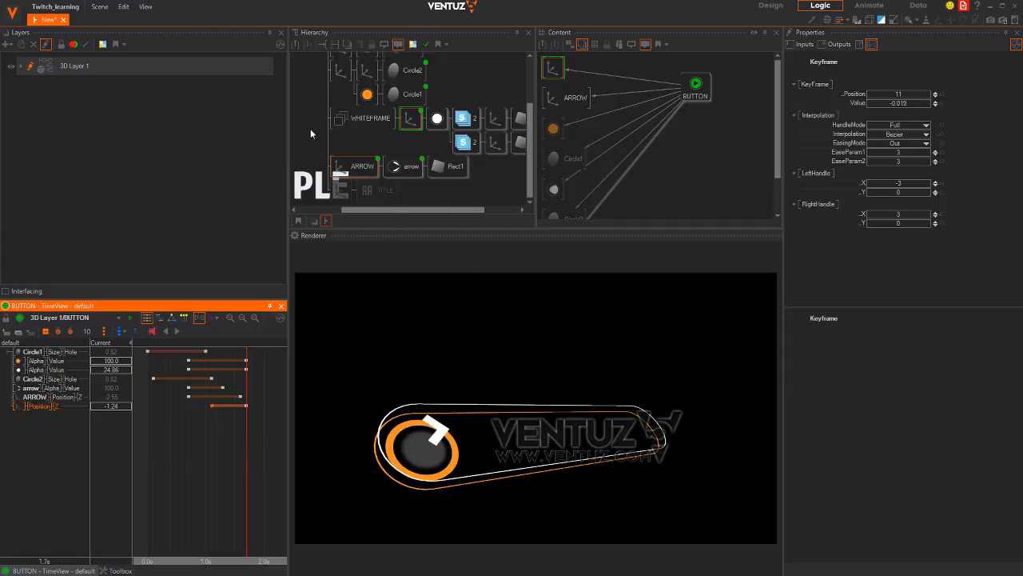
# Zero the whole button's X/Y rotation and X/Y/Z position to centre it
pyautogui.moveTo(310, 130); pyautogui.dragTo(344, 188, button='middle')
pyautogui.click(328, 78)
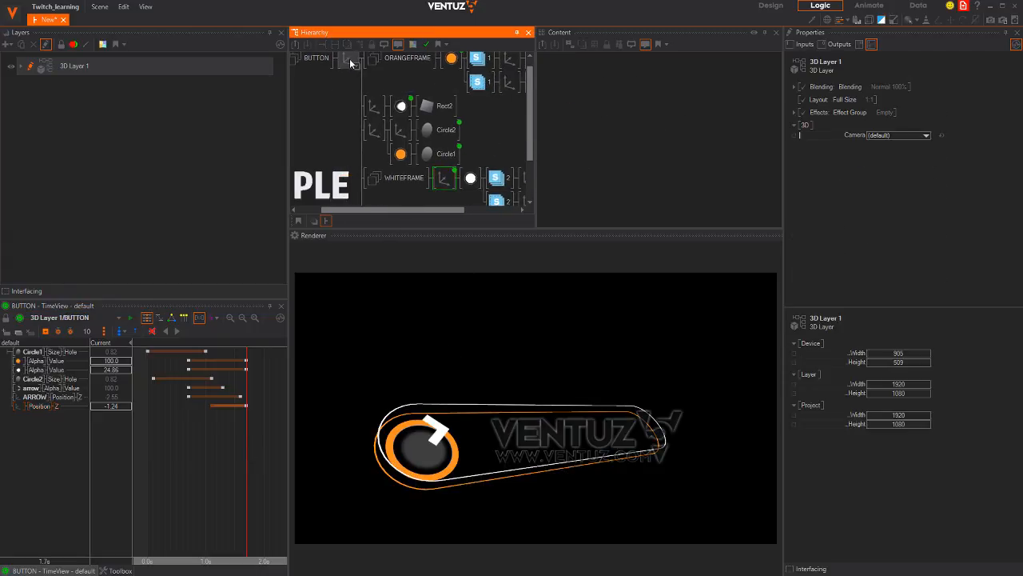
pyautogui.click(351, 64)
pyautogui.click(941, 152)
pyautogui.click(941, 144)
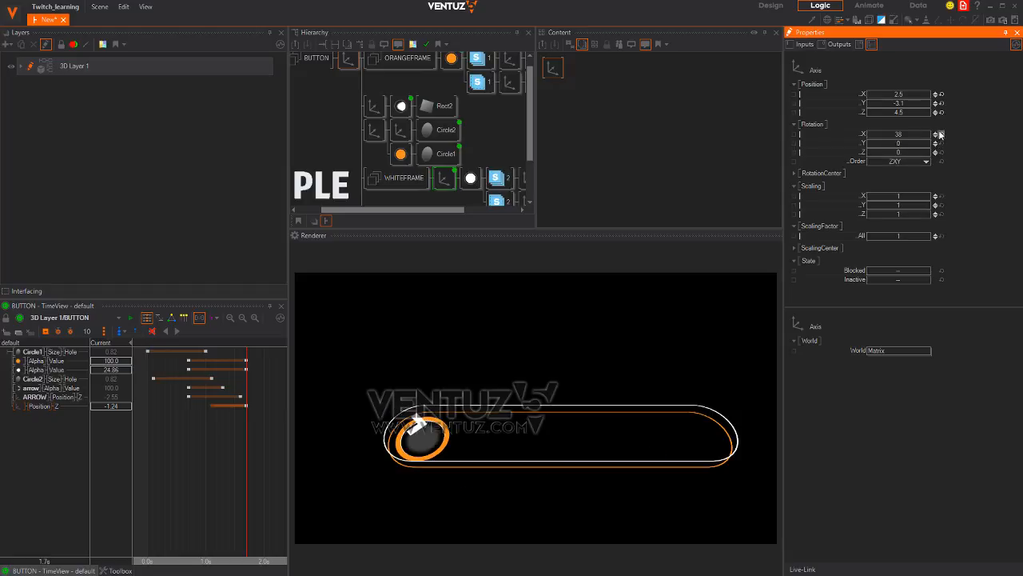
pyautogui.click(941, 134)
pyautogui.click(941, 112)
pyautogui.click(941, 103)
pyautogui.click(941, 94)
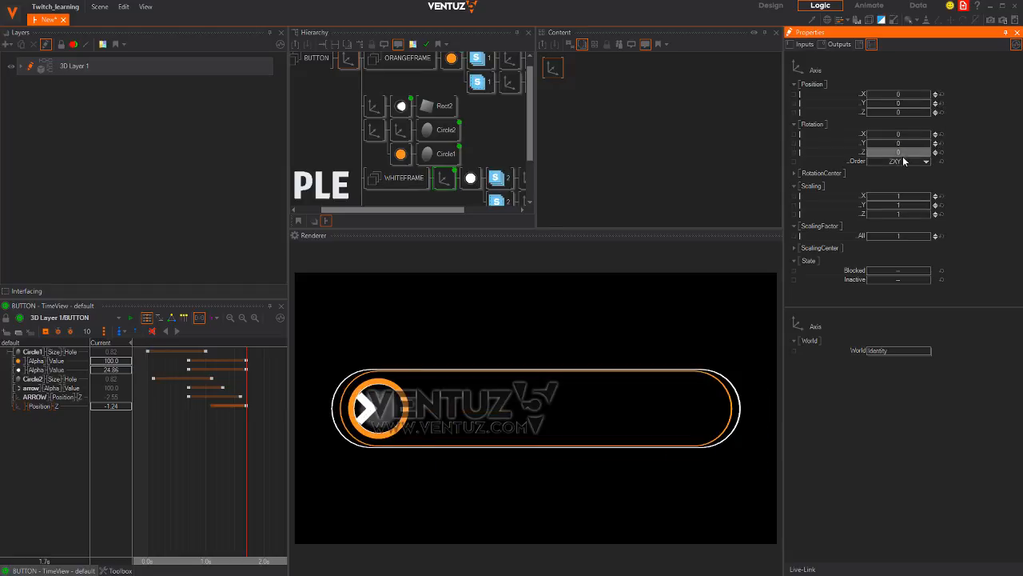
pyautogui.moveTo(910, 147); pyautogui.dragTo(864, 139)
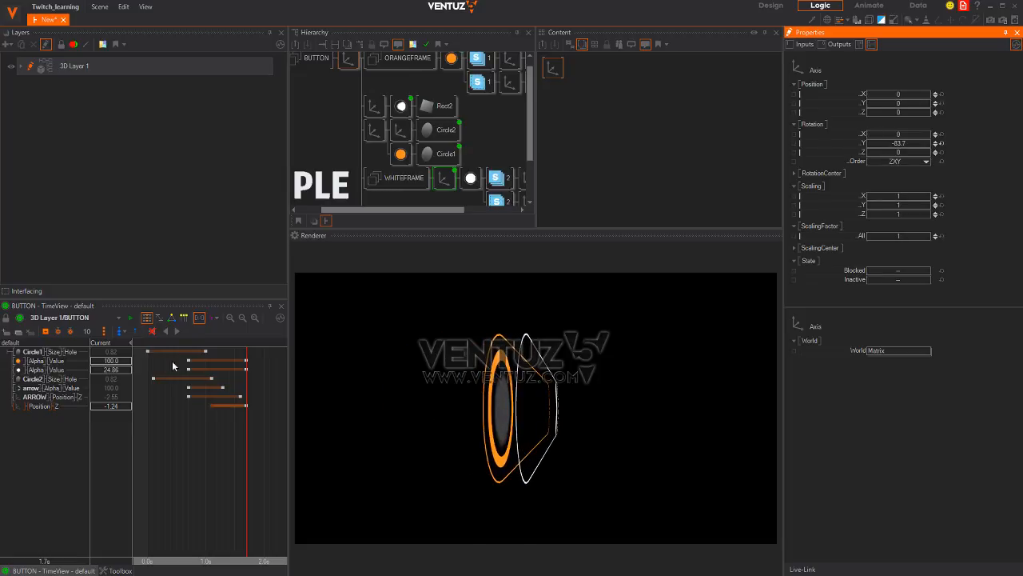
# Set the white frame's Z position keyframe to -1.51, then return the button's Y rotation to 0
pyautogui.click(77, 406)
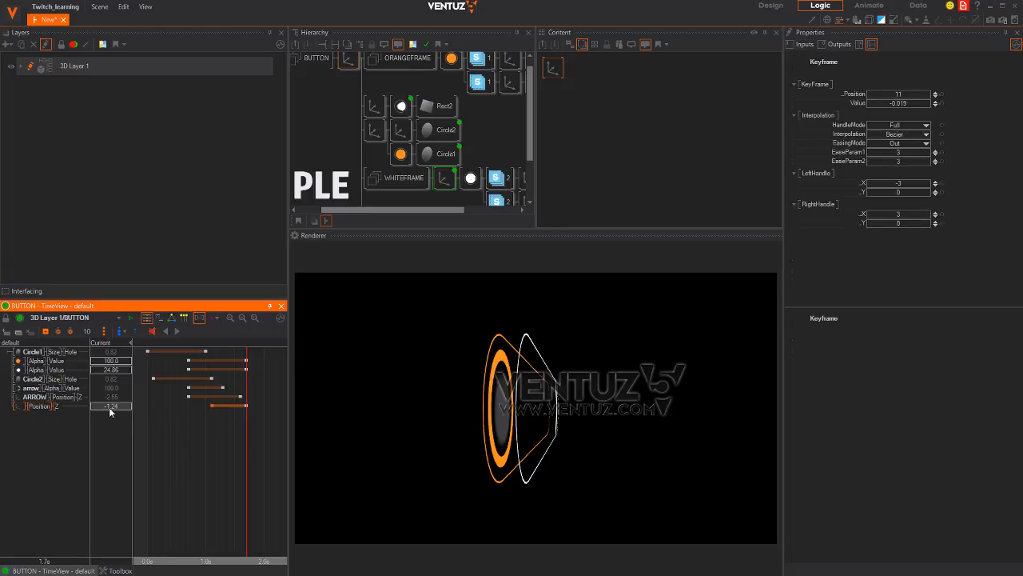
pyautogui.moveTo(110, 407)
pyautogui.mouseDown()
pyautogui.moveTo(129, 406)
pyautogui.moveTo(91, 406)
pyautogui.mouseUp()
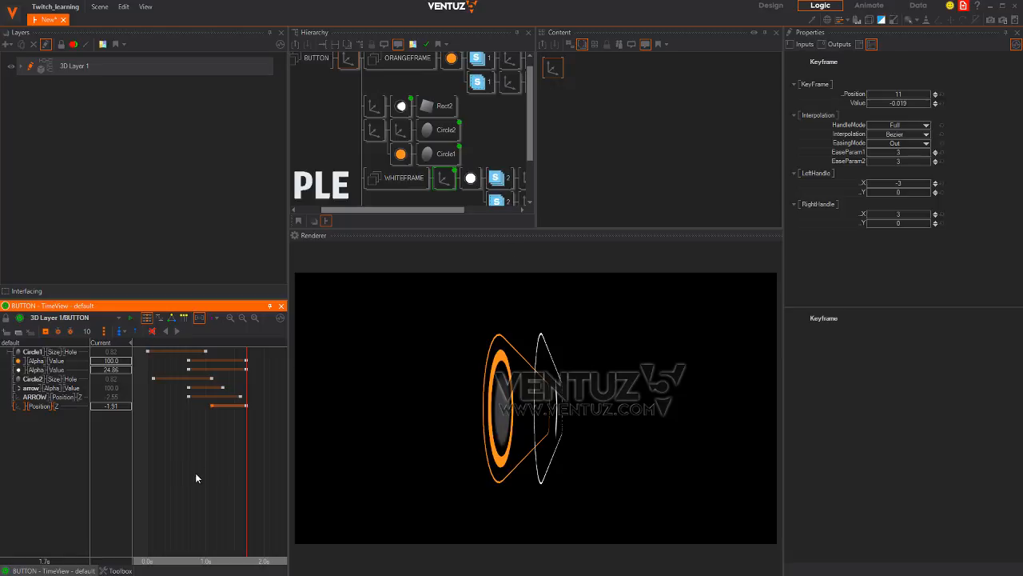
pyautogui.click(343, 65)
pyautogui.moveTo(896, 144); pyautogui.dragTo(737, 134)
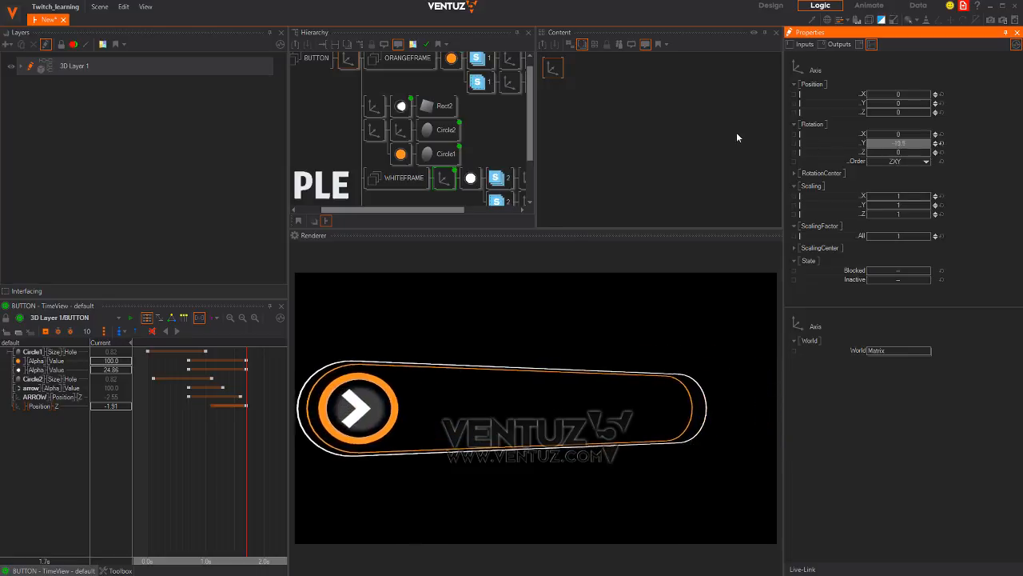
pyautogui.click(941, 145)
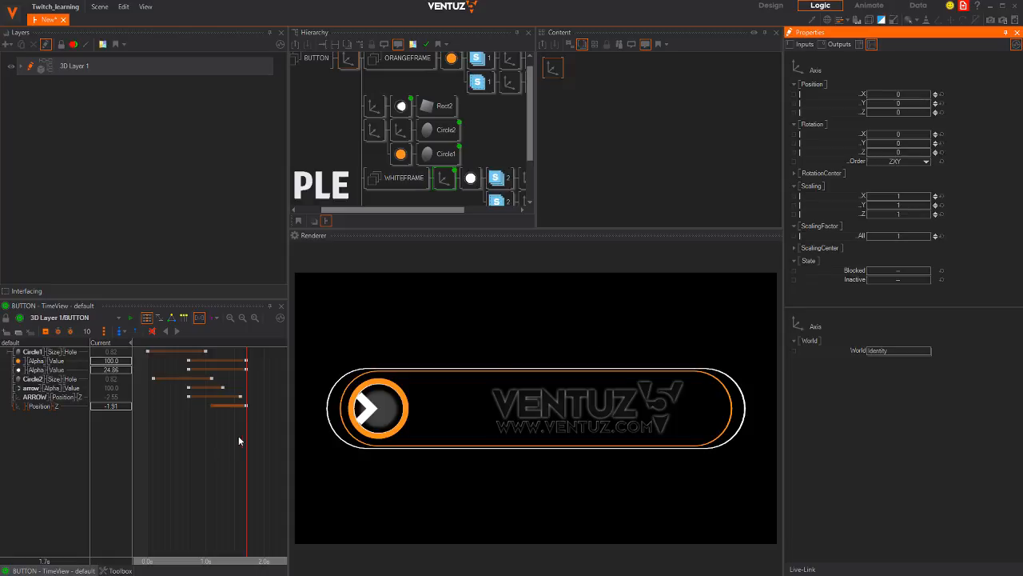
# Preview the intro and select the white frame's material in the content graph
pyautogui.moveTo(246, 441); pyautogui.dragTo(212, 457)
pyautogui.click(475, 182)
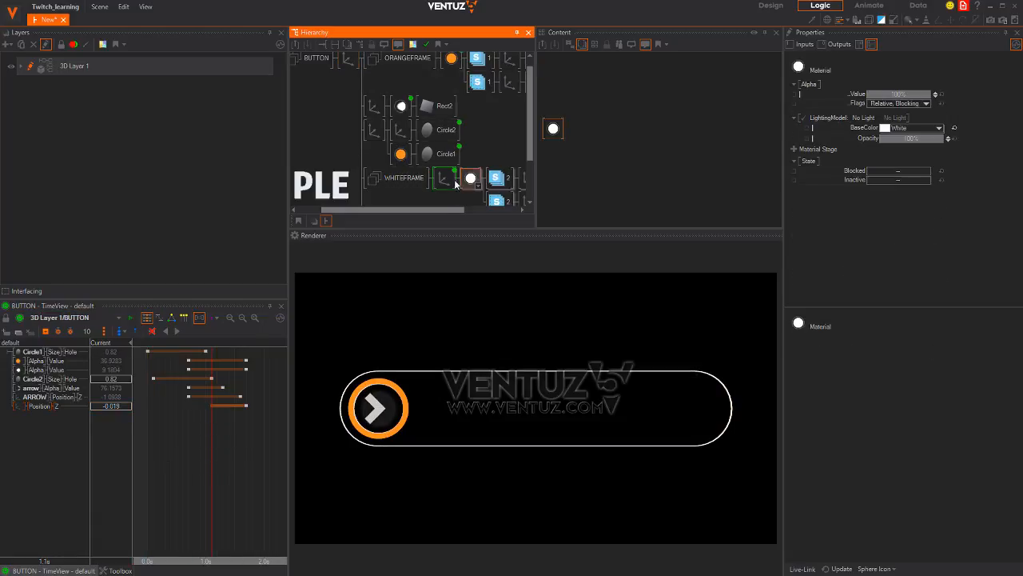
pyautogui.keyDown('ctrl'); pyautogui.click(448, 180); pyautogui.keyUp('ctrl')
pyautogui.click(598, 131)
pyautogui.click(551, 130)
pyautogui.moveTo(550, 130); pyautogui.dragTo(643, 53)
# Link the white material's Alpha to the BUTTON animation node and tidy the graph
pyautogui.moveTo(839, 94); pyautogui.dragTo(694, 82)
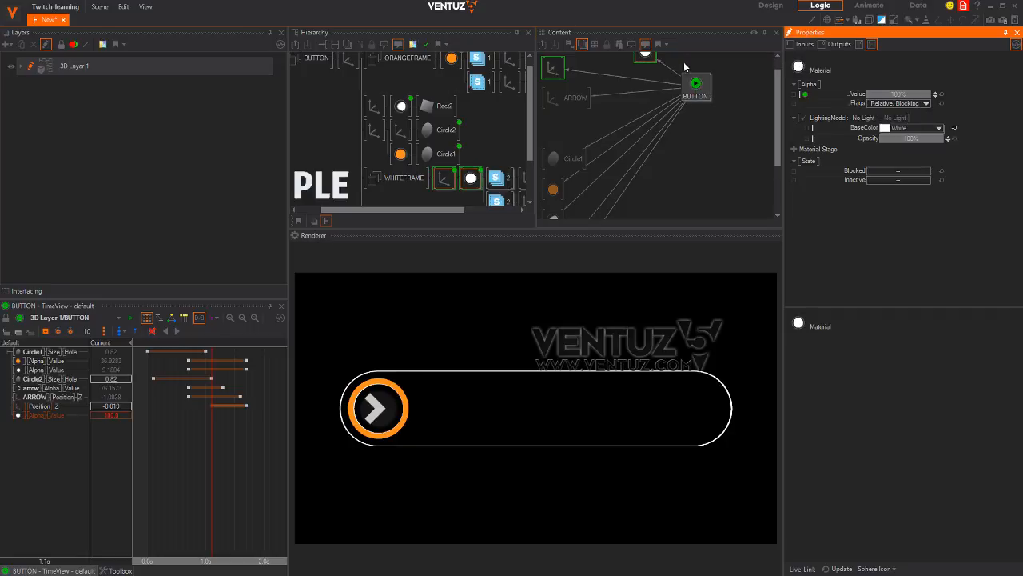
pyautogui.moveTo(684, 65); pyautogui.dragTo(691, 82, button='middle')
pyautogui.scroll(-2, 659, 188)
pyautogui.moveTo(655, 68); pyautogui.dragTo(636, 56)
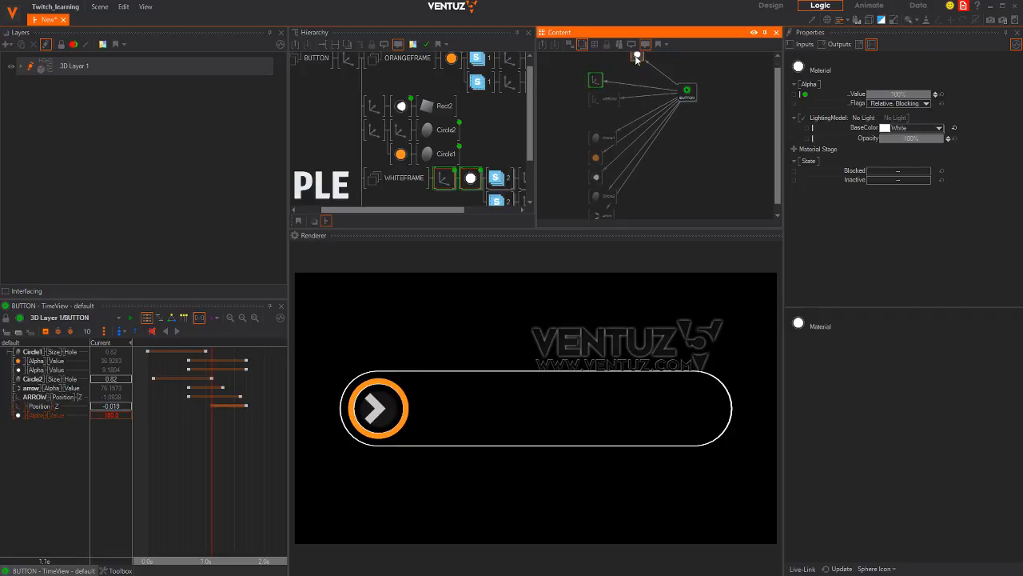
pyautogui.moveTo(657, 125); pyautogui.dragTo(640, 117, button='middle')
pyautogui.moveTo(669, 84); pyautogui.dragTo(642, 118)
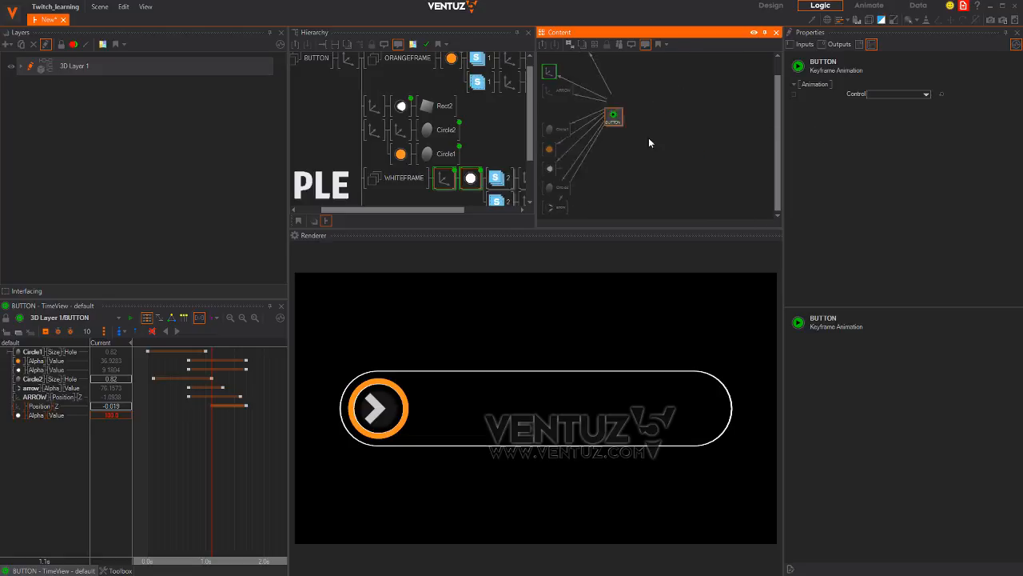
pyautogui.click(609, 122)
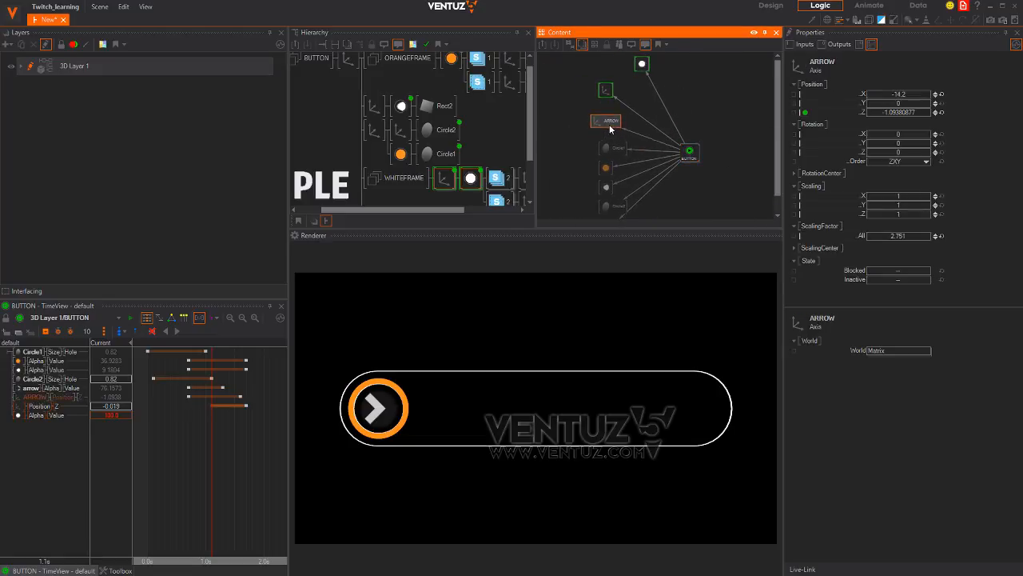
pyautogui.click(637, 64)
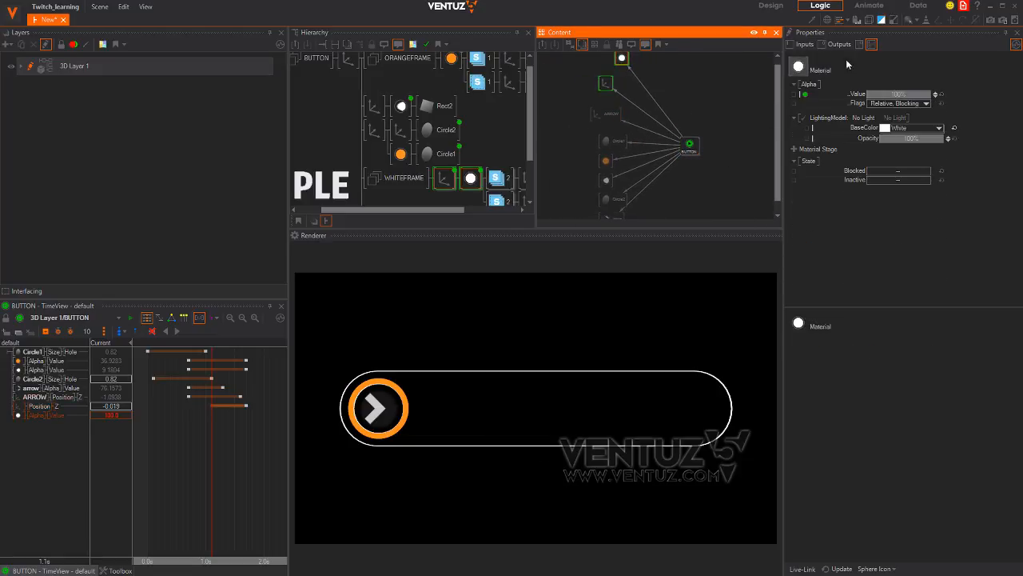
# Key the white frame's Alpha to 0 at 1.1s so it fades in
pyautogui.click(53, 413)
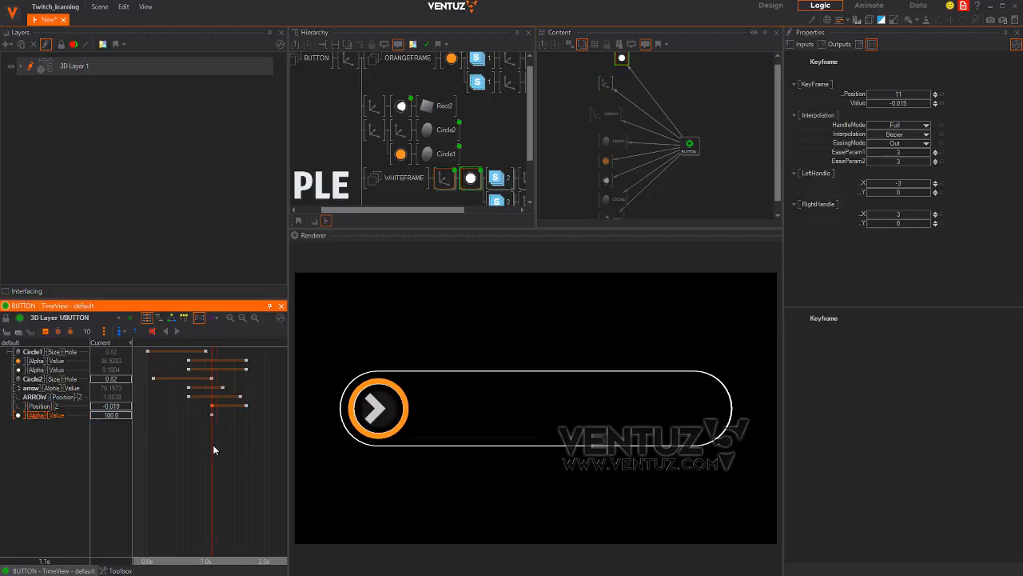
pyautogui.moveTo(213, 450); pyautogui.dragTo(234, 450)
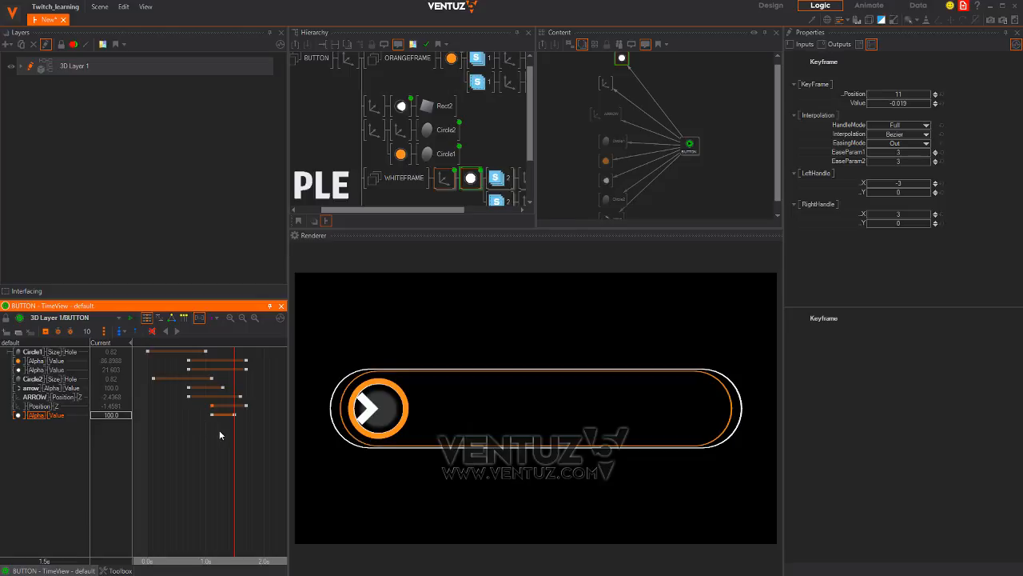
pyautogui.moveTo(219, 429); pyautogui.dragTo(211, 431)
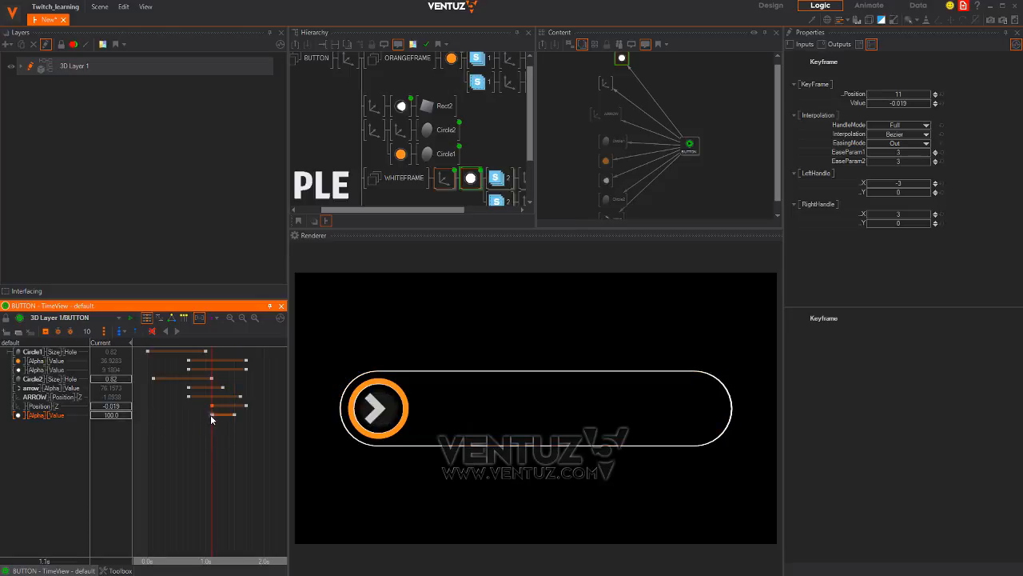
pyautogui.click(212, 415)
pyautogui.click(121, 416)
pyautogui.write('0')
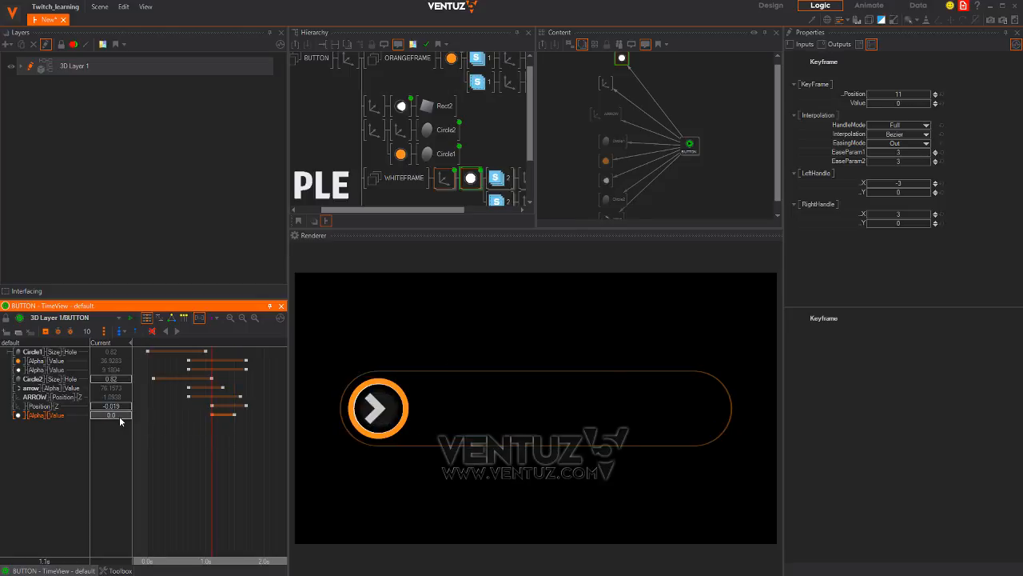
pyautogui.press('Return')
pyautogui.moveTo(211, 431); pyautogui.dragTo(207, 462)
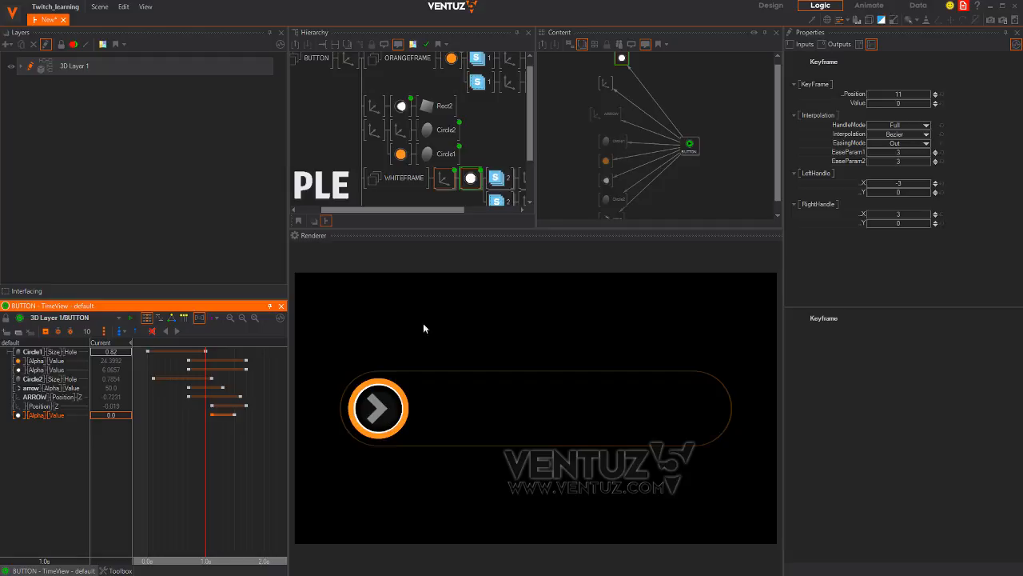
pyautogui.moveTo(422, 139); pyautogui.dragTo(391, 82, button='middle')
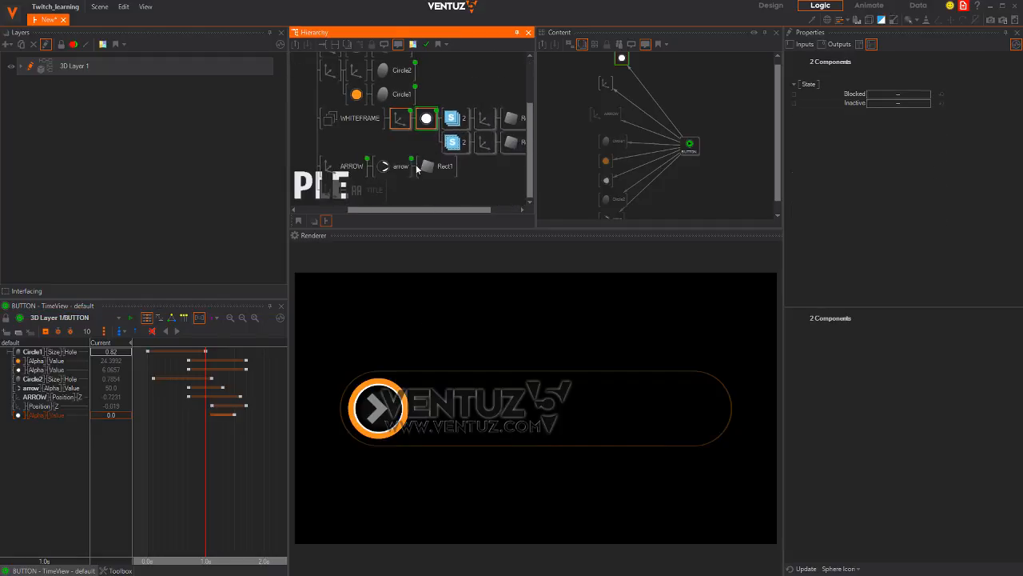
# Select the Rect2 material's Alpha track and shift its first keyframe earlier
pyautogui.moveTo(385, 174); pyautogui.dragTo(426, 158, button='middle')
pyautogui.moveTo(437, 122); pyautogui.dragTo(381, 191, button='middle')
pyautogui.moveTo(451, 168); pyautogui.dragTo(445, 161, button='middle')
pyautogui.click(340, 112)
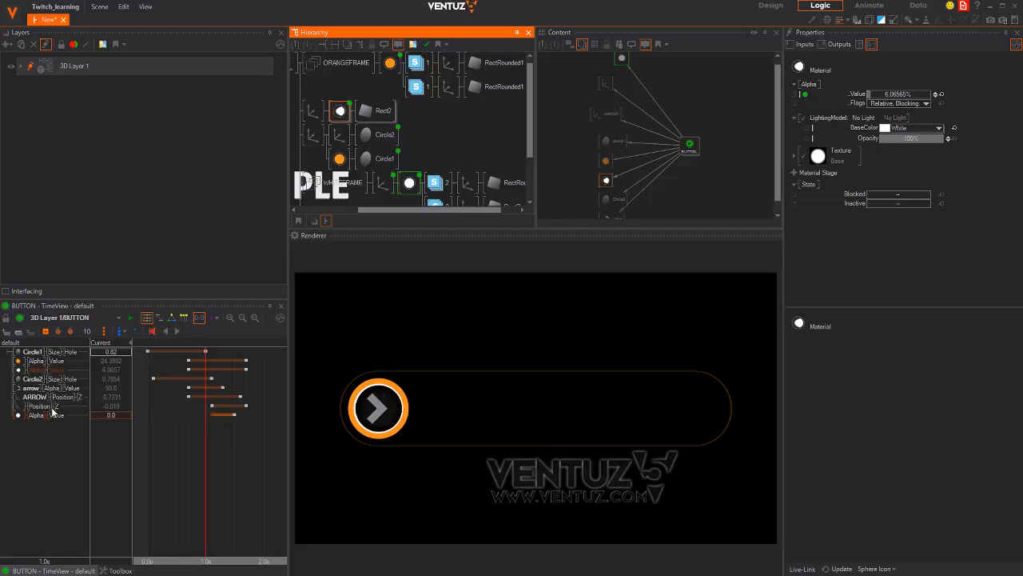
pyautogui.click(34, 370)
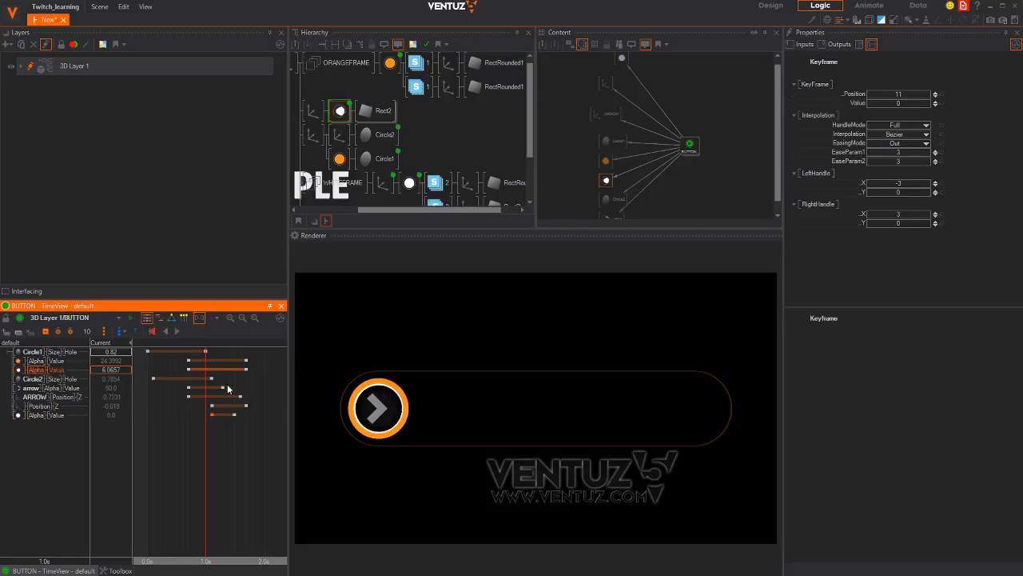
pyautogui.moveTo(215, 445); pyautogui.dragTo(241, 446)
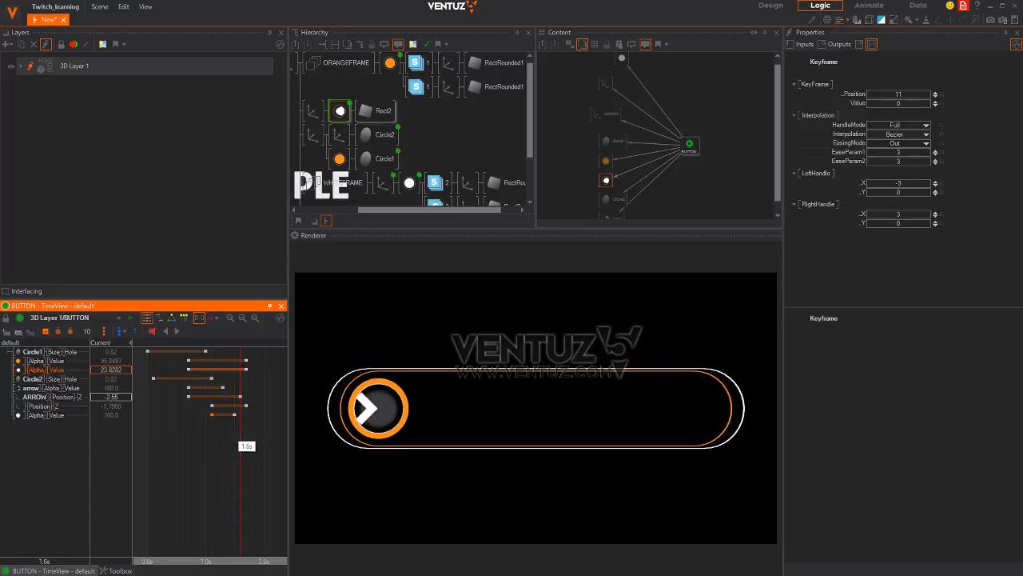
pyautogui.moveTo(239, 373); pyautogui.dragTo(215, 375)
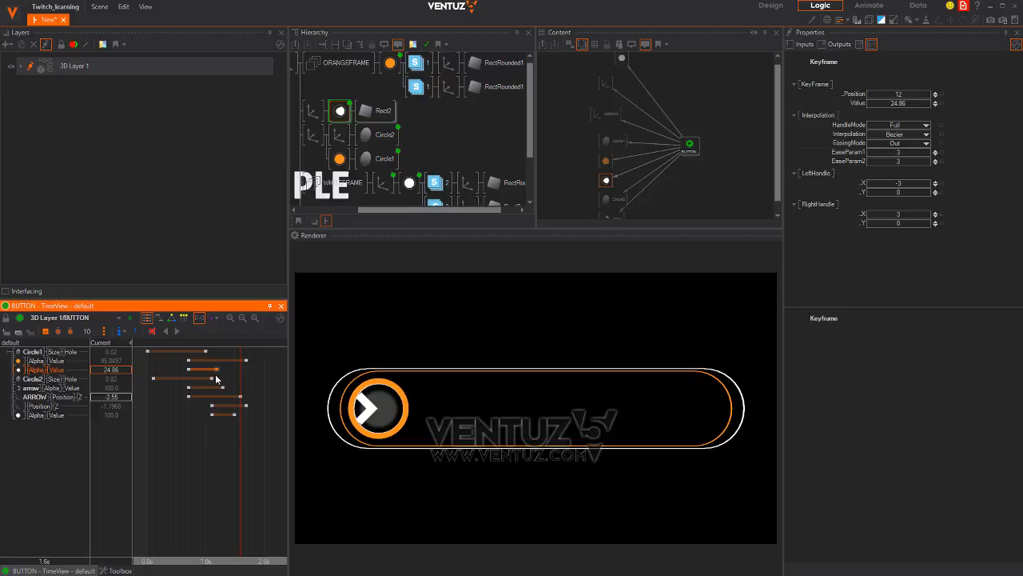
# Move the other Alpha keyframe to position 12, replay the intro, then show the Chrome reference page
pyautogui.moveTo(240, 463)
pyautogui.mouseDown()
pyautogui.moveTo(183, 464)
pyautogui.moveTo(230, 455)
pyautogui.moveTo(253, 467)
pyautogui.mouseUp()
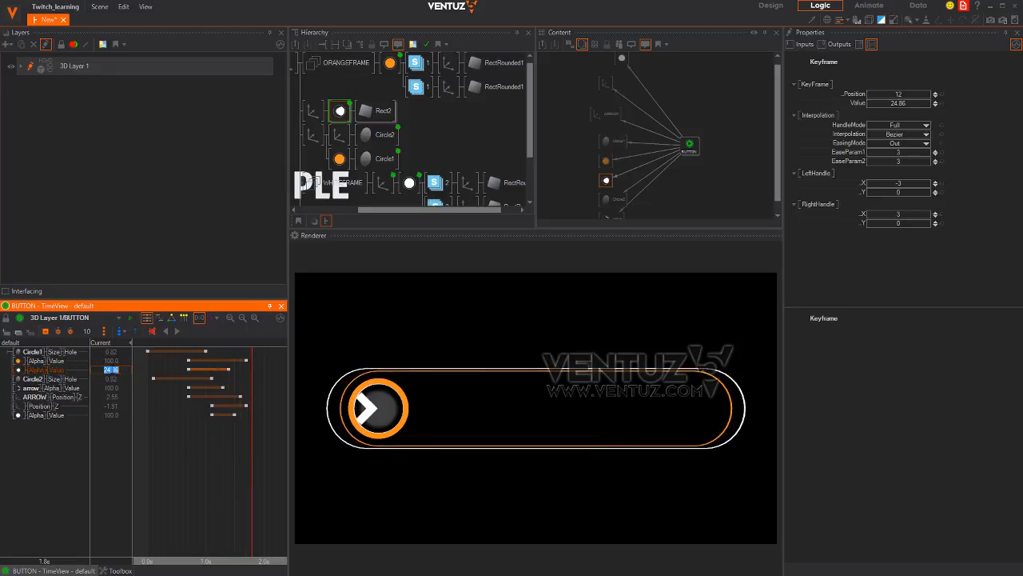
pyautogui.press('BackSpace')
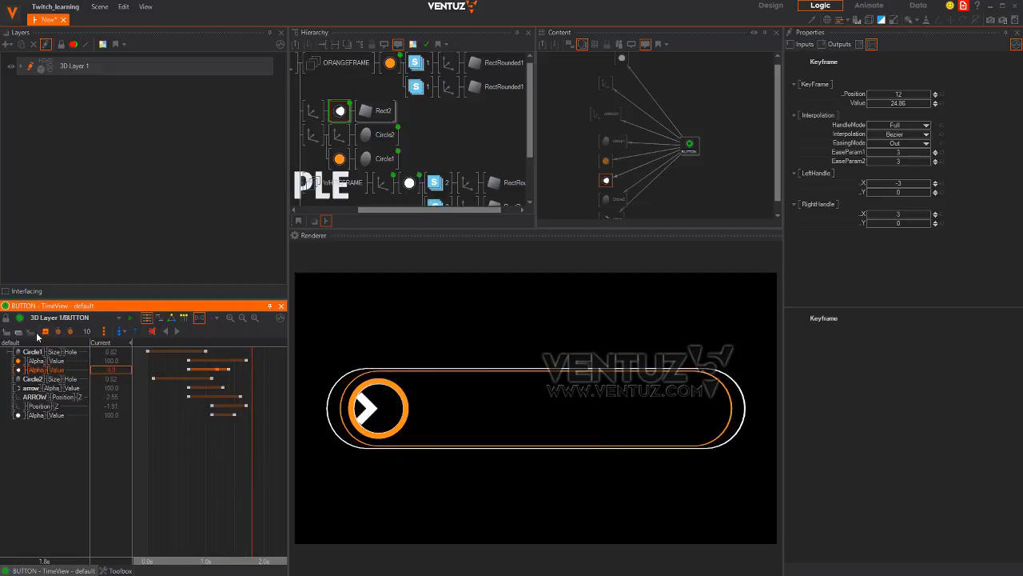
pyautogui.moveTo(239, 446)
pyautogui.mouseDown()
pyautogui.moveTo(152, 460)
pyautogui.moveTo(246, 447)
pyautogui.moveTo(152, 456)
pyautogui.moveTo(246, 448)
pyautogui.moveTo(160, 457)
pyautogui.moveTo(236, 453)
pyautogui.mouseUp()
pyautogui.hotkey('alt', 'Tab')
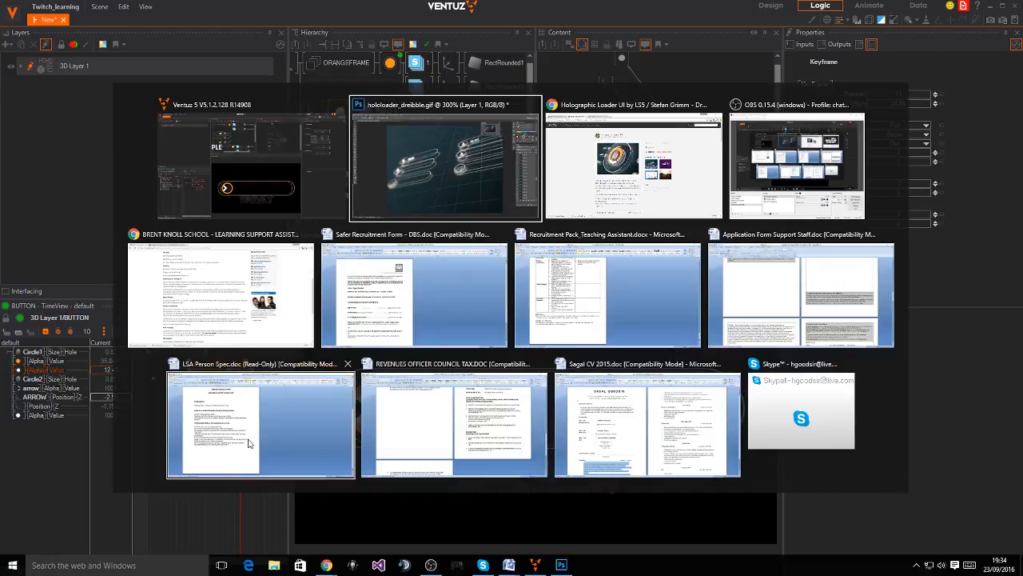
pyautogui.hotkey('alt', 'Tab')
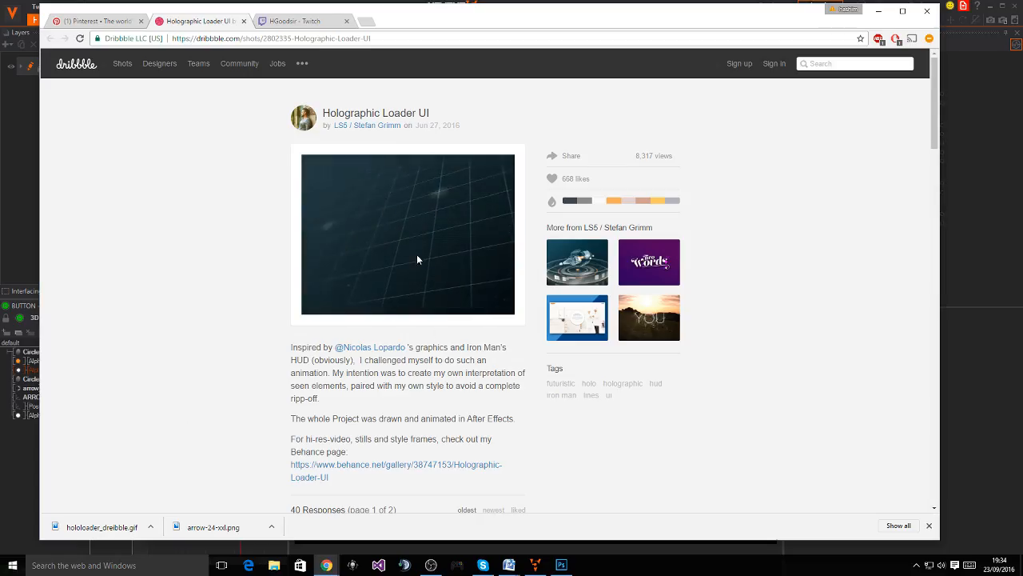
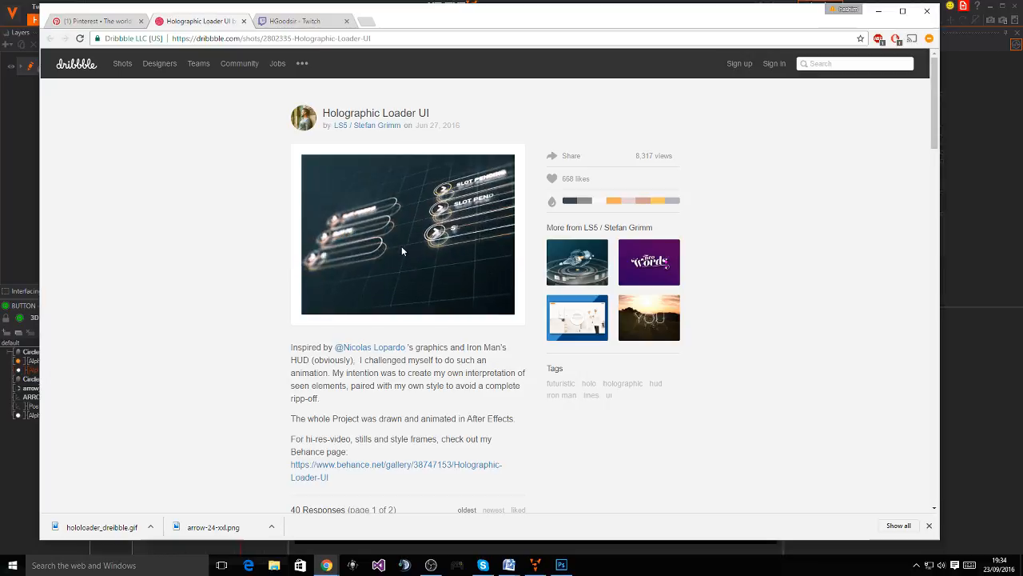
# Set the TITLE Block Text to 'SLOT PENDING'
pyautogui.press('super+Tab')
pyautogui.click(347, 207)
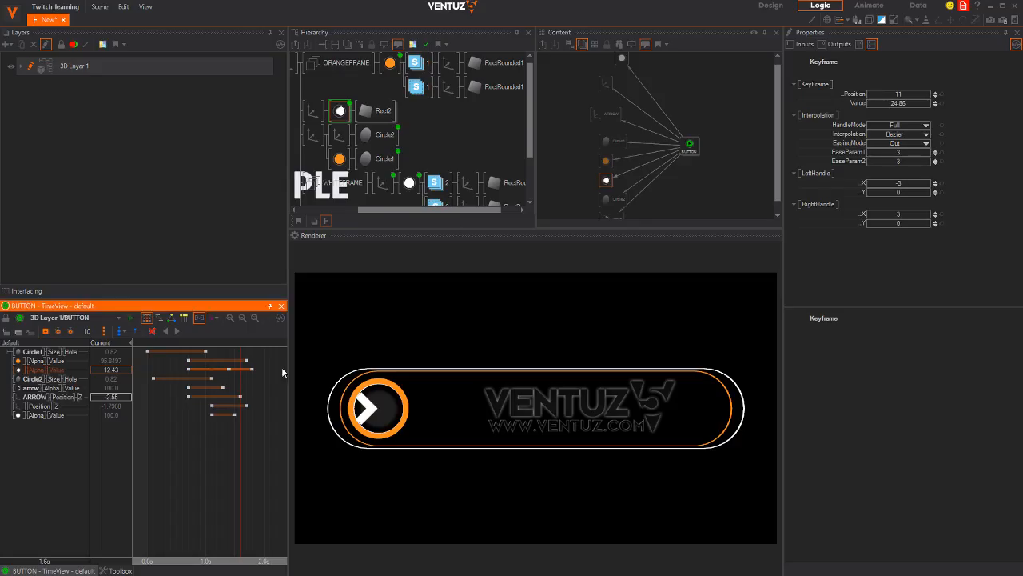
pyautogui.moveTo(281, 371); pyautogui.dragTo(246, 434)
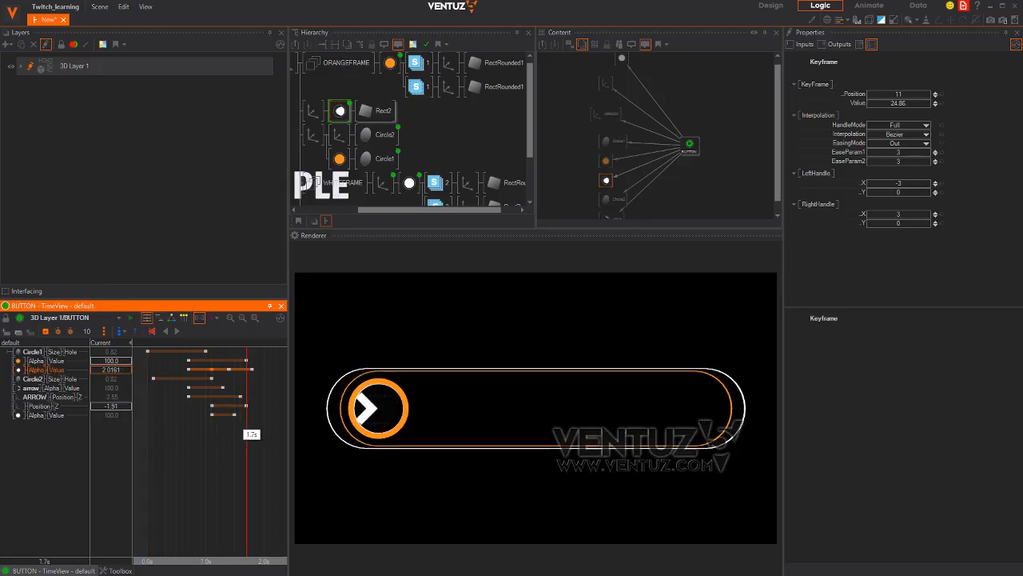
pyautogui.moveTo(470, 171); pyautogui.dragTo(488, 109, button='middle')
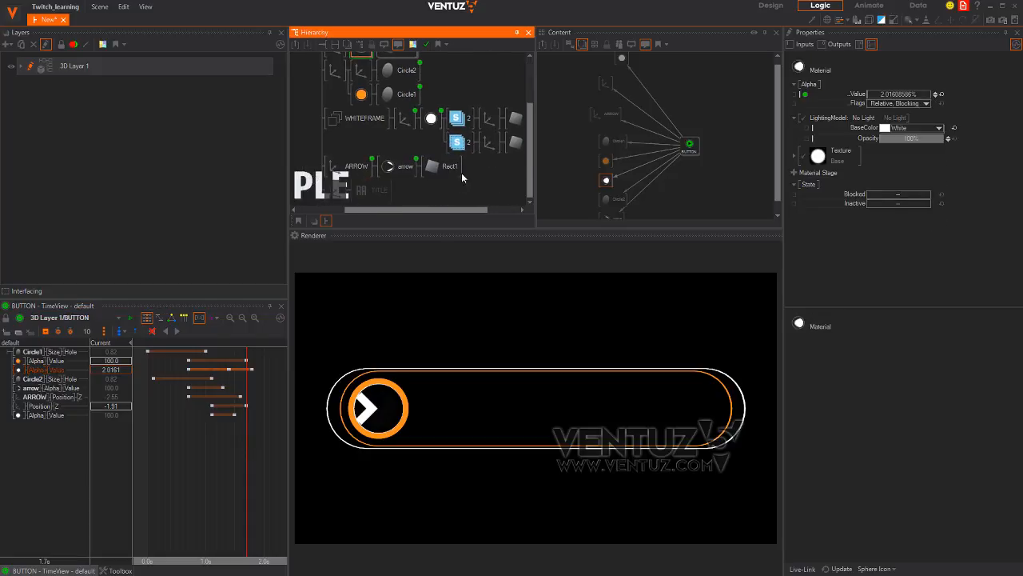
pyautogui.click(372, 190)
pyautogui.click(612, 106)
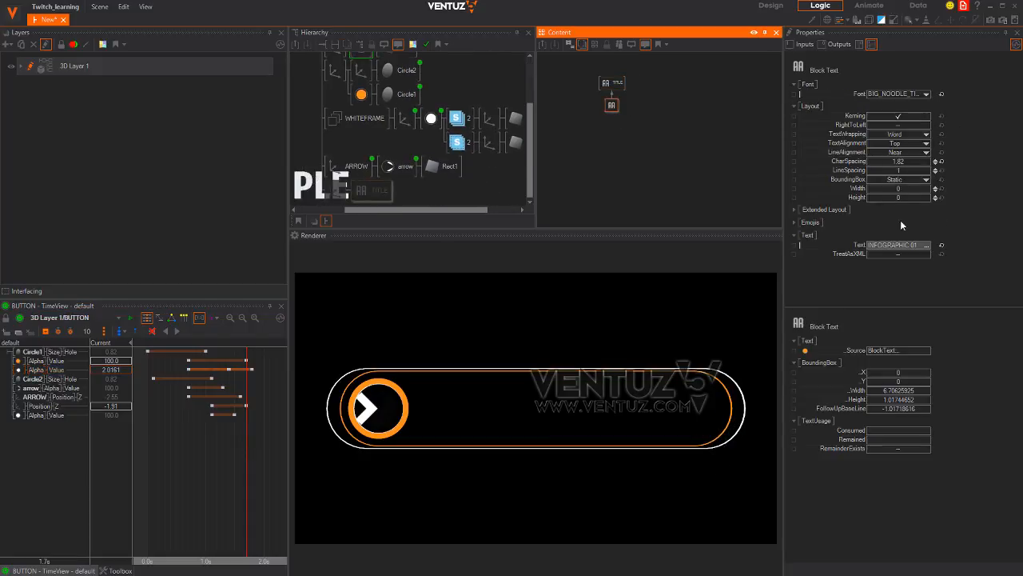
pyautogui.click(905, 245)
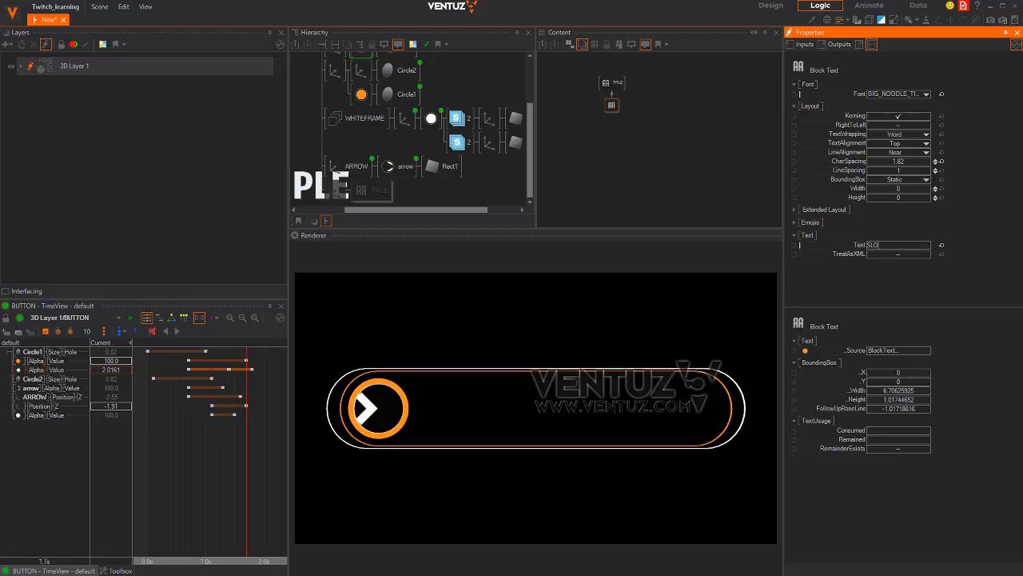
pyautogui.write('SLOT PENDING')
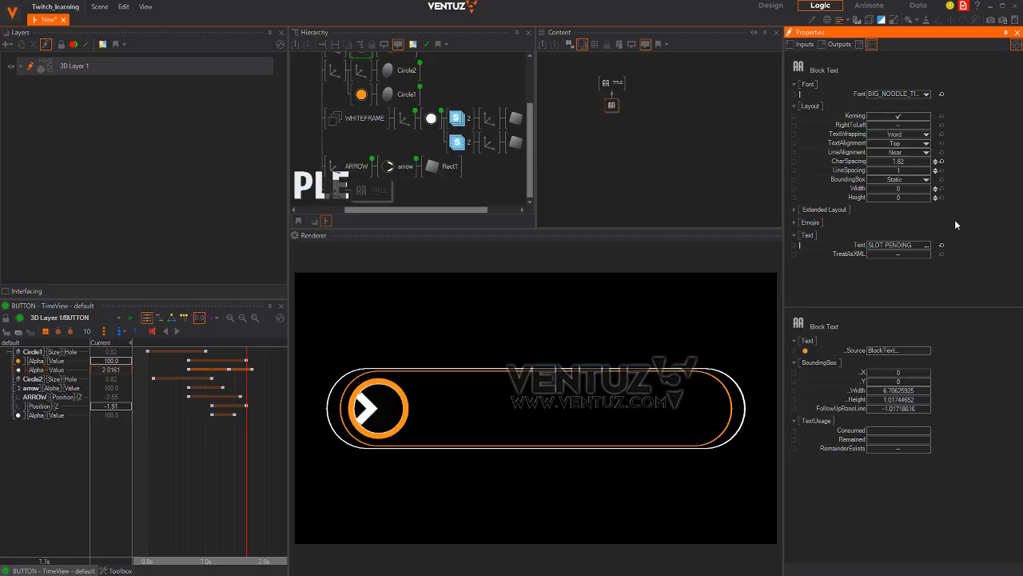
pyautogui.press('Return')
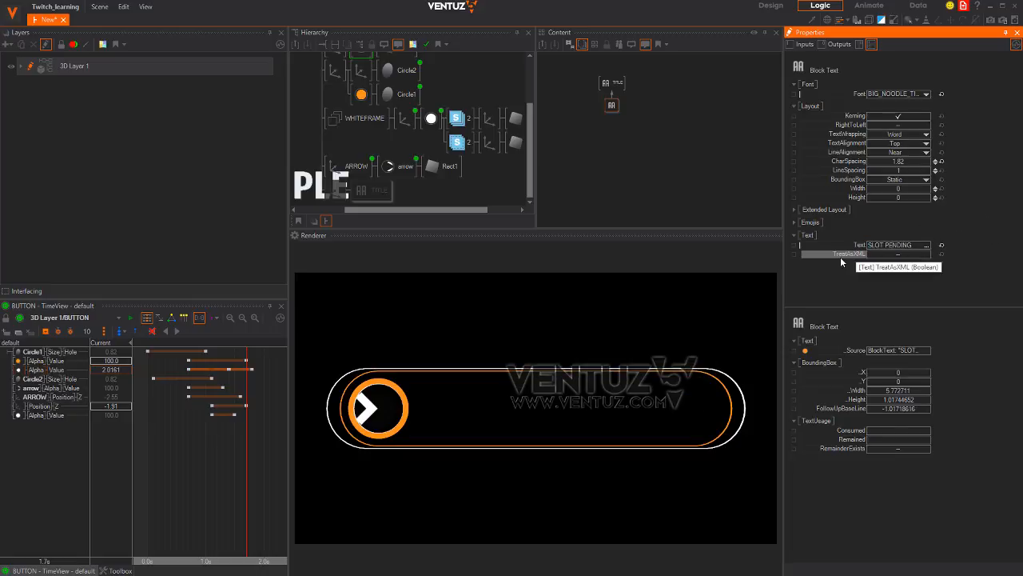
# Unblock the title's Axis so the text renders, scrub to 1.8s, and view the Dribbble reference
pyautogui.click(335, 197)
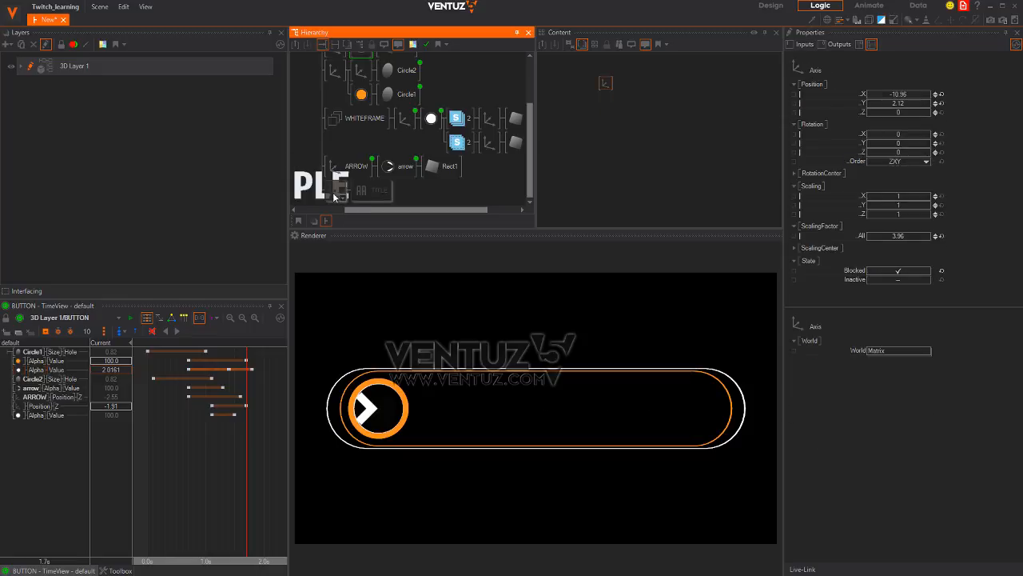
pyautogui.middleClick(334, 197)
pyautogui.moveTo(148, 470); pyautogui.dragTo(228, 460)
pyautogui.hotkey('alt', 'Tab')
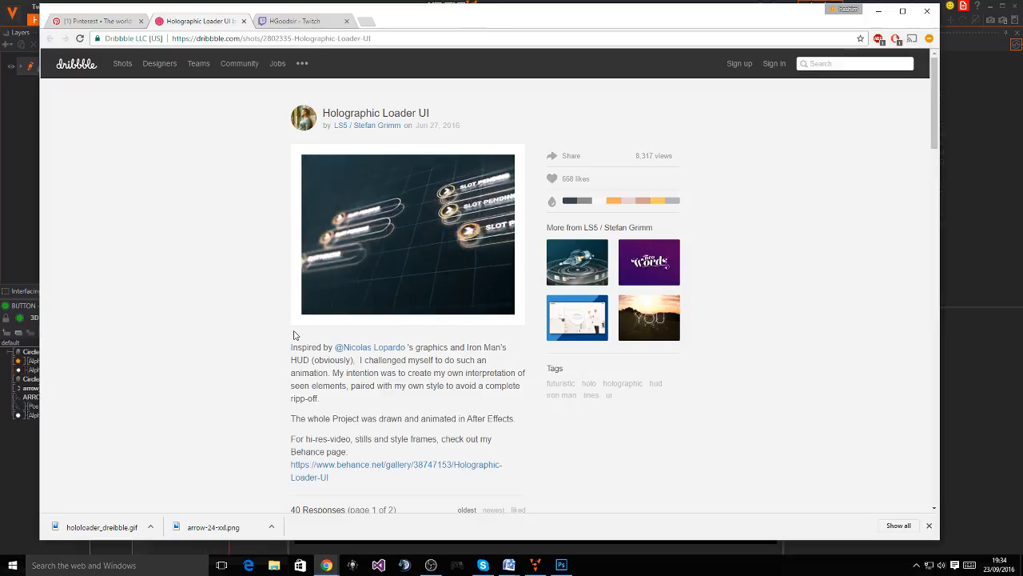
# Add an Alpha Effect from Toolbox > Text to the TITLE content and lower its Progress
pyautogui.hotkey('alt', 'Tab')
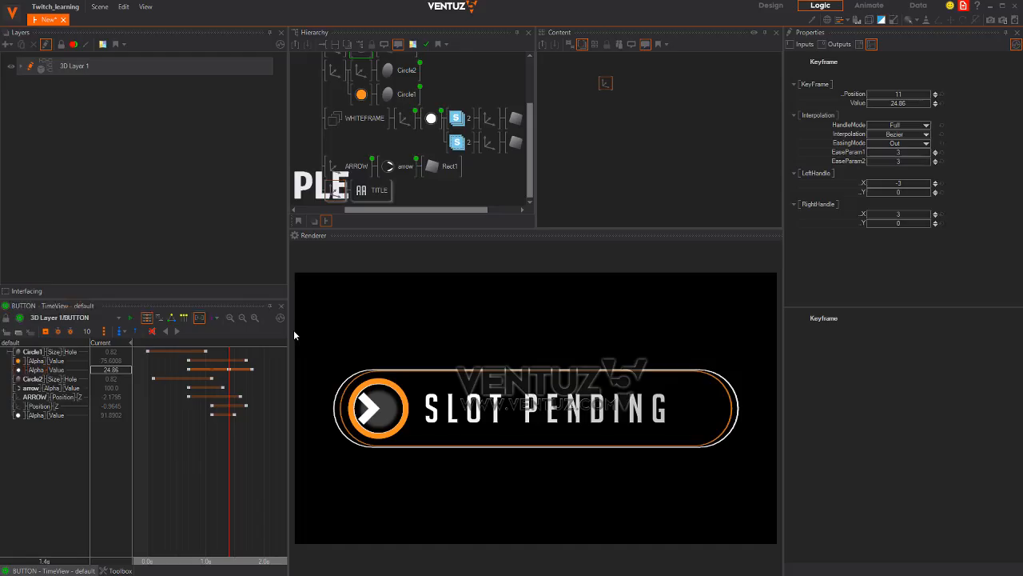
pyautogui.click(370, 189)
pyautogui.click(610, 145)
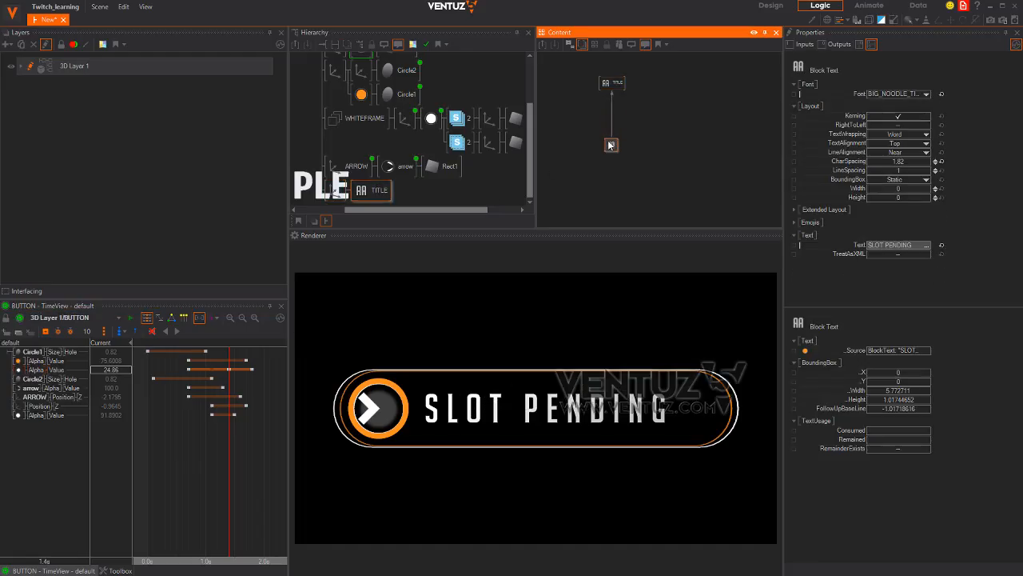
pyautogui.doubleClick(641, 115)
pyautogui.write('text')
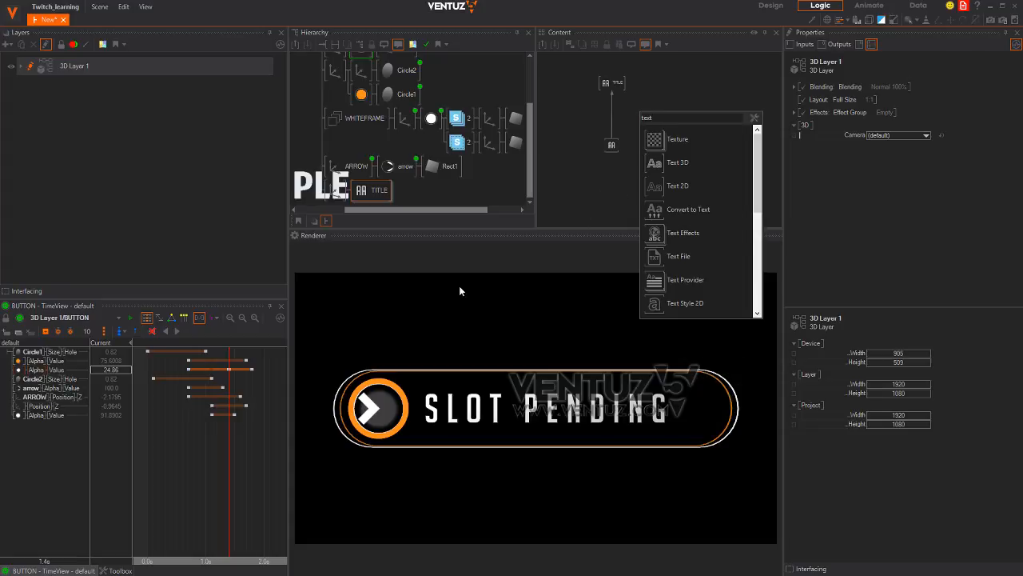
pyautogui.press('Escape')
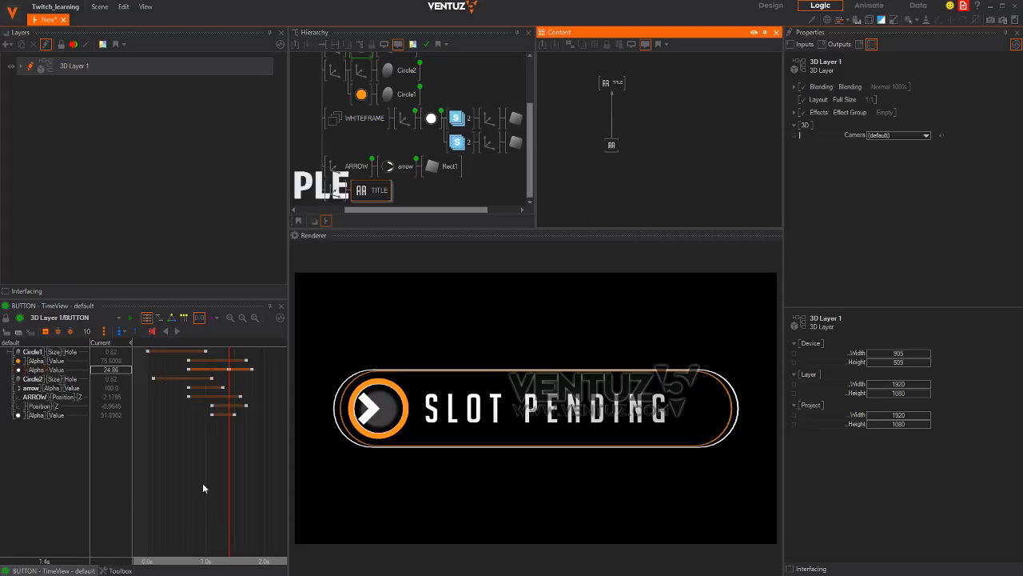
pyautogui.click(120, 571)
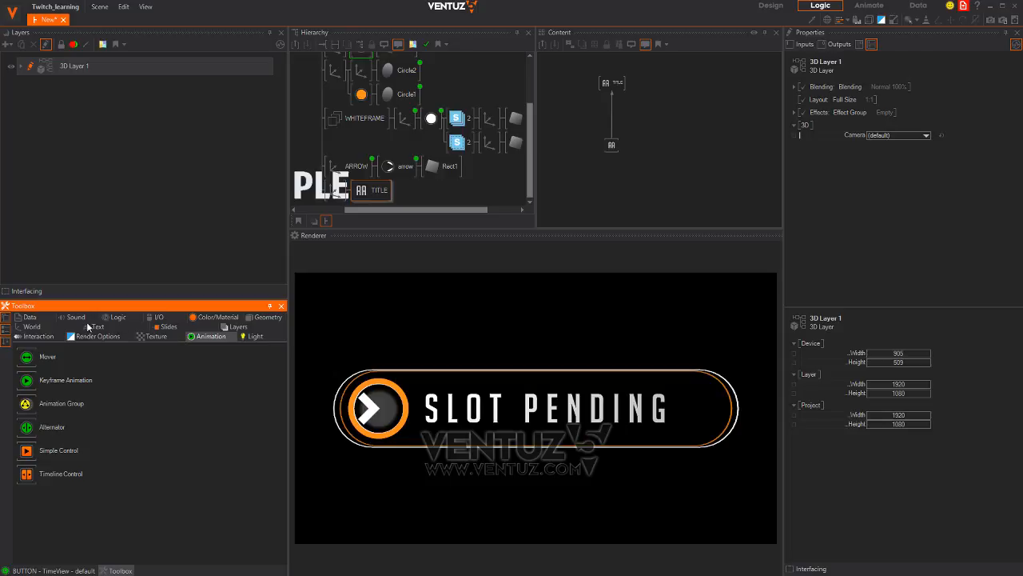
pyautogui.click(96, 327)
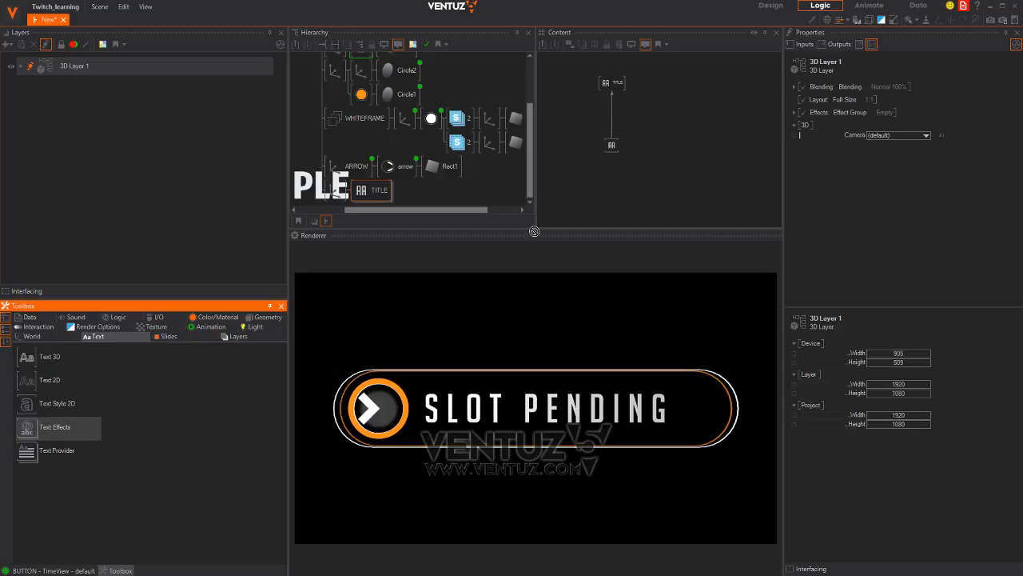
pyautogui.moveTo(352, 184); pyautogui.dragTo(612, 115)
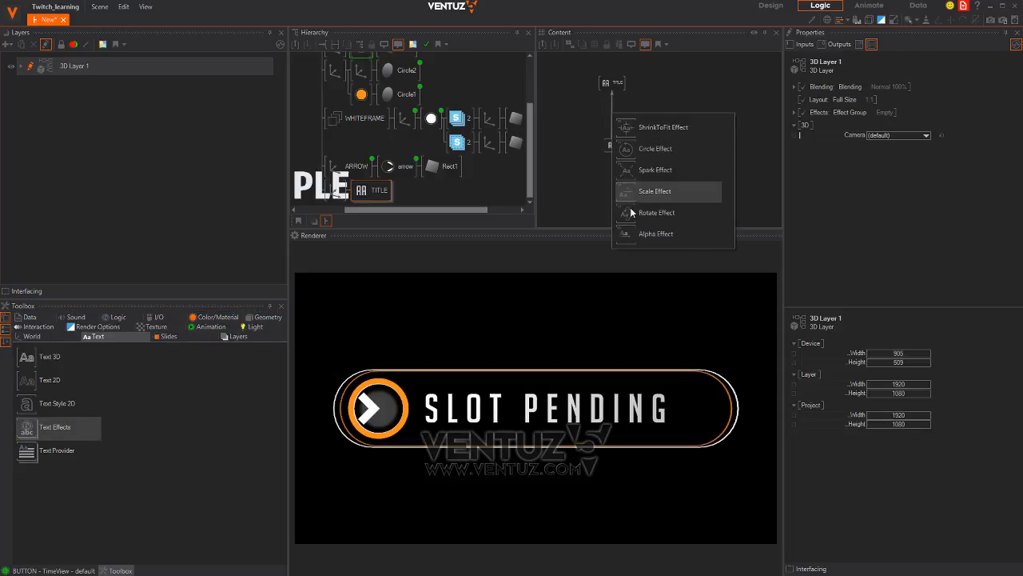
pyautogui.click(629, 234)
pyautogui.click(616, 115)
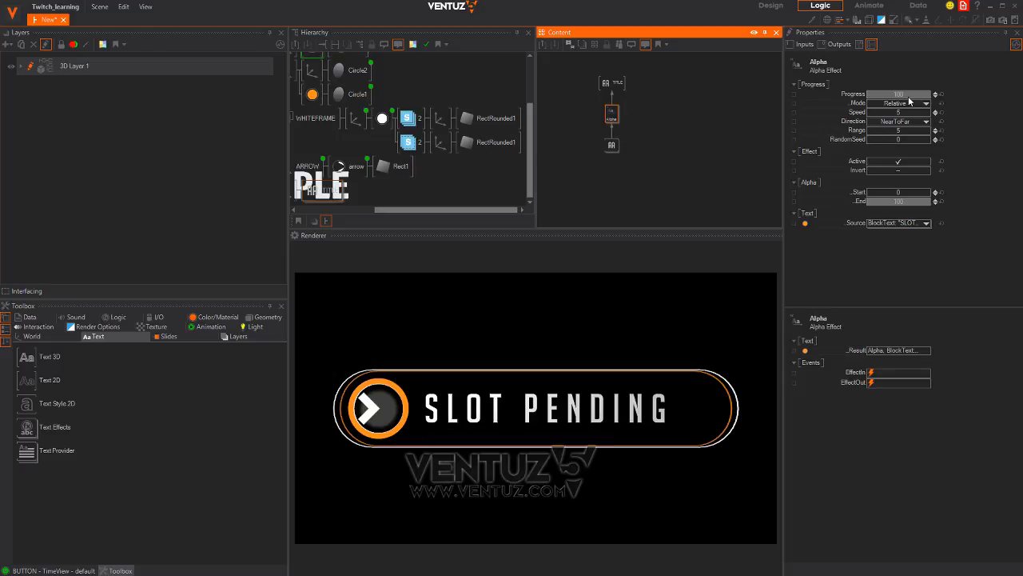
pyautogui.moveTo(909, 96); pyautogui.dragTo(905, 162)
# Arrange the title nodes in the content graph and bind Alpha Progress to the BUTTON animation
pyautogui.moveTo(394, 150); pyautogui.dragTo(438, 156, button='middle')
pyautogui.keyDown('ctrl'); pyautogui.click(402, 165); pyautogui.keyUp('ctrl')
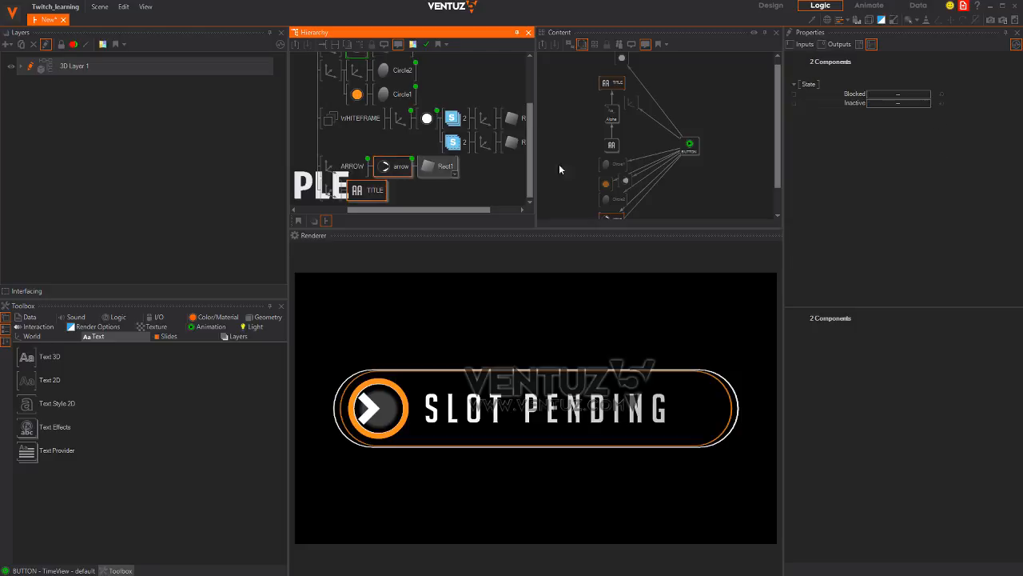
pyautogui.click(581, 78)
pyautogui.moveTo(614, 146); pyautogui.dragTo(536, 134)
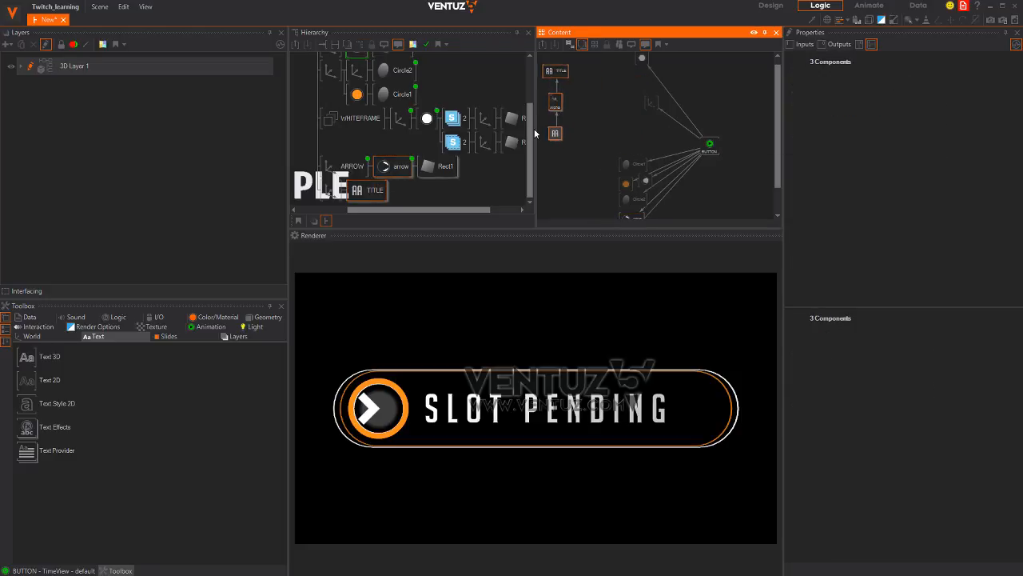
pyautogui.moveTo(582, 164); pyautogui.dragTo(550, 71)
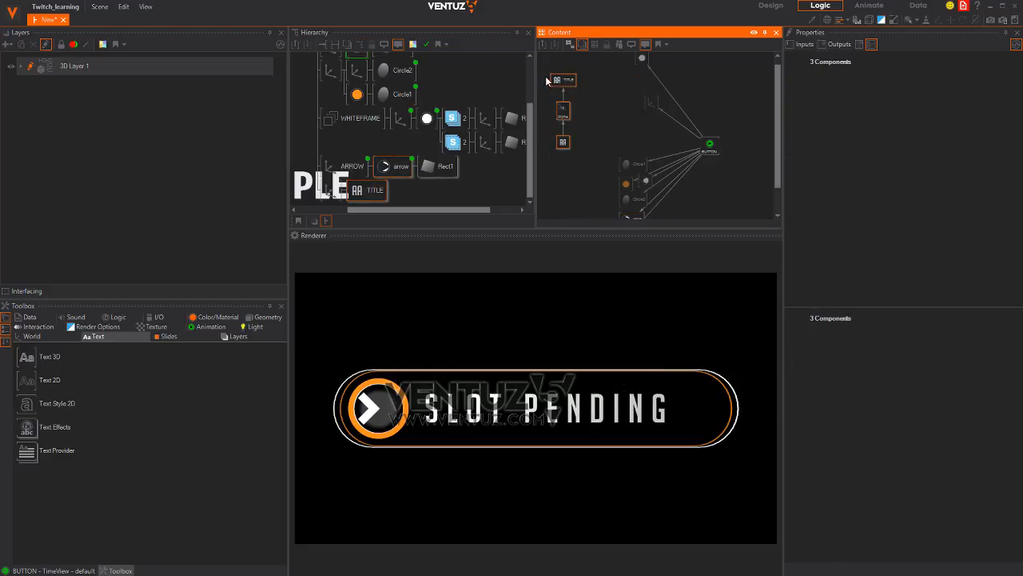
pyautogui.click(584, 186)
pyautogui.moveTo(572, 139); pyautogui.dragTo(753, 120)
pyautogui.click(744, 93)
pyautogui.moveTo(849, 94); pyautogui.dragTo(711, 146)
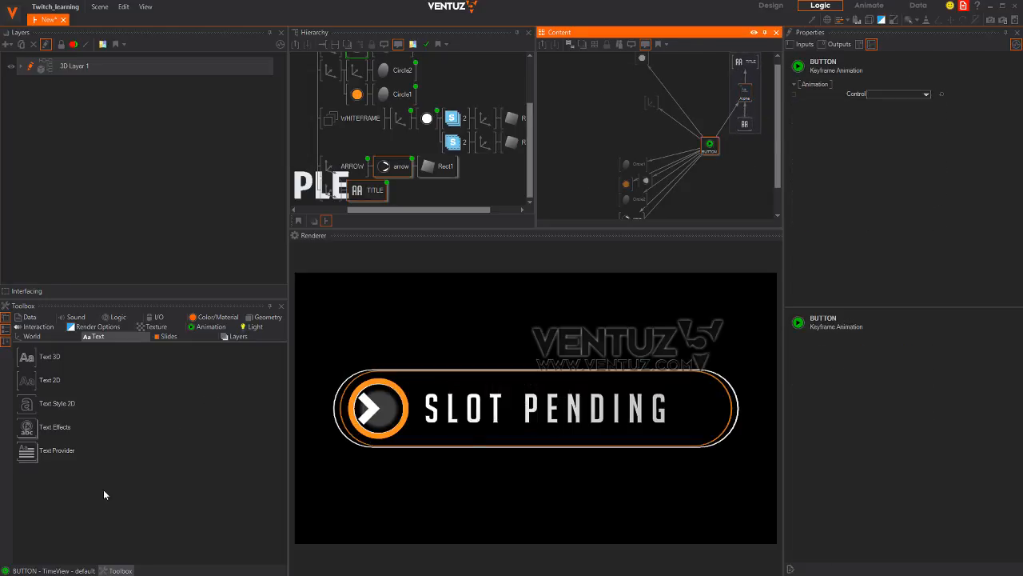
pyautogui.click(50, 571)
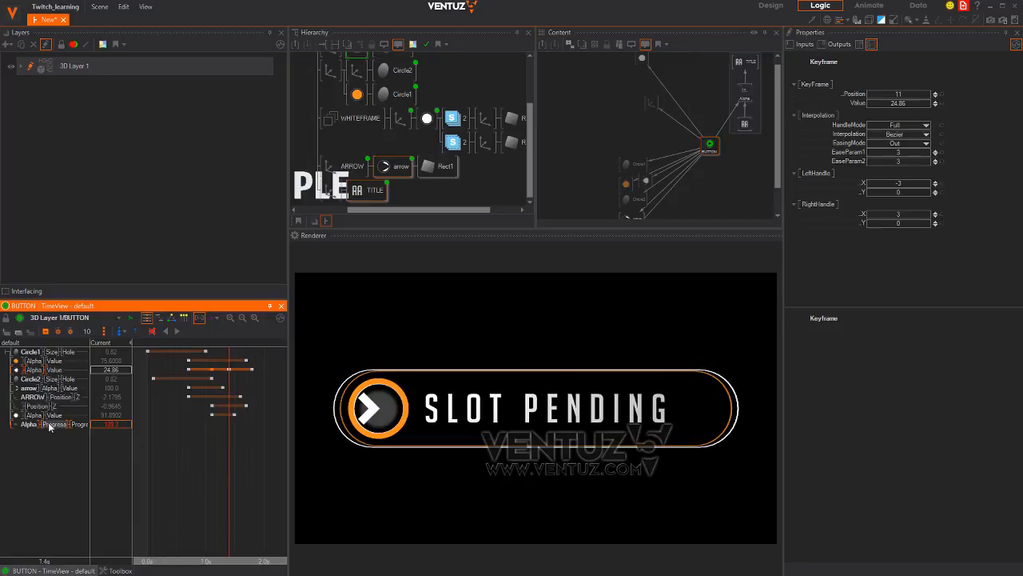
# Keyframe the Alpha Progress track, setting 0 at 1.4s, and scrub to check the fade-in
pyautogui.click(47, 330)
pyautogui.moveTo(229, 441); pyautogui.dragTo(263, 441)
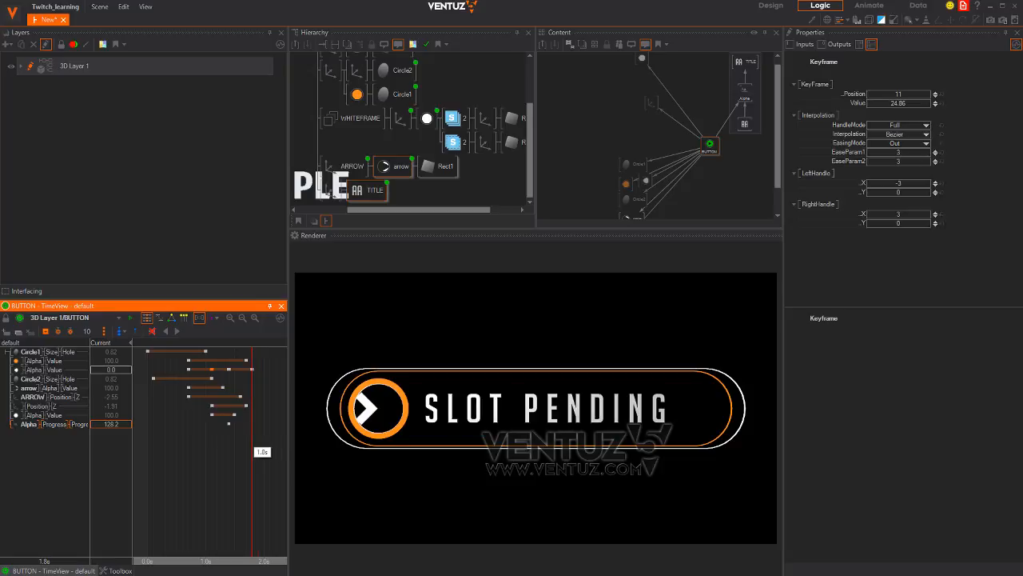
pyautogui.click(44, 331)
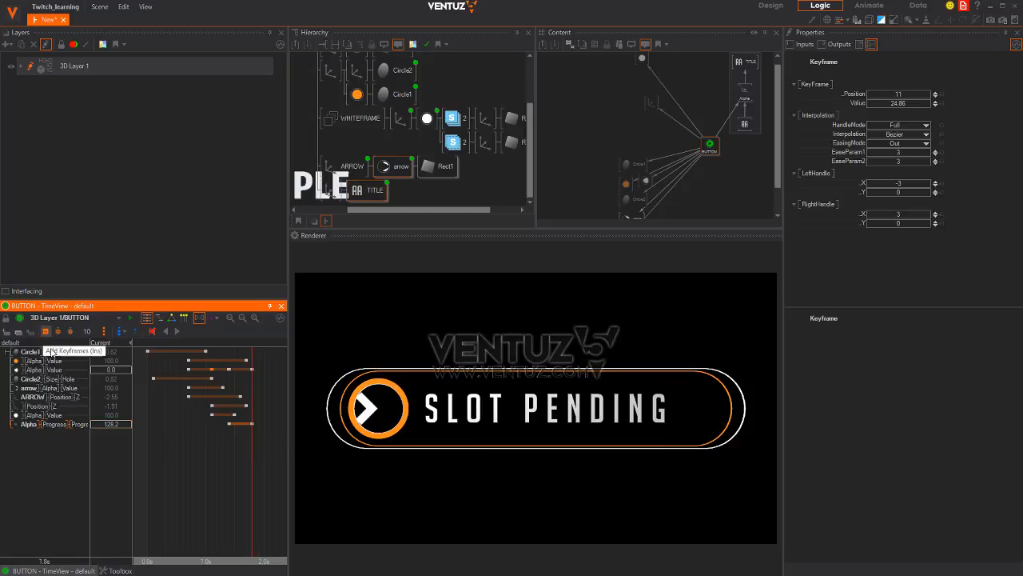
pyautogui.doubleClick(114, 425)
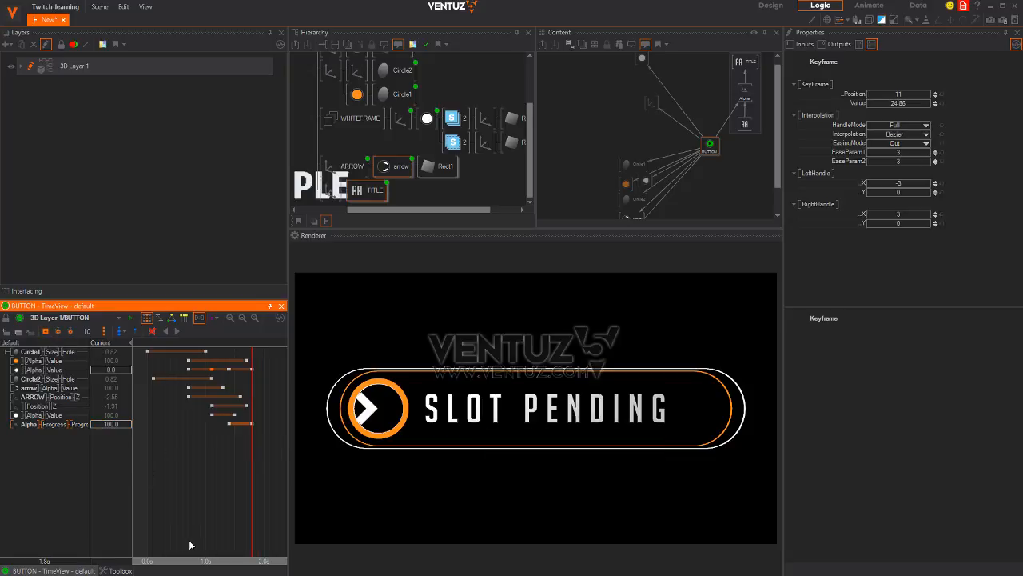
pyautogui.click(229, 464)
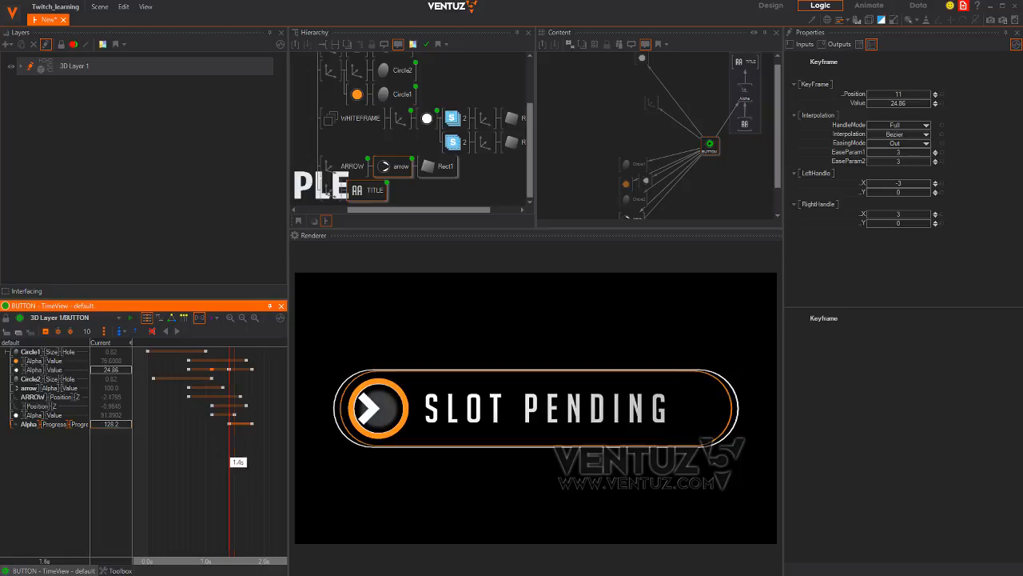
pyautogui.doubleClick(120, 426)
pyautogui.write('0')
pyautogui.press('Return')
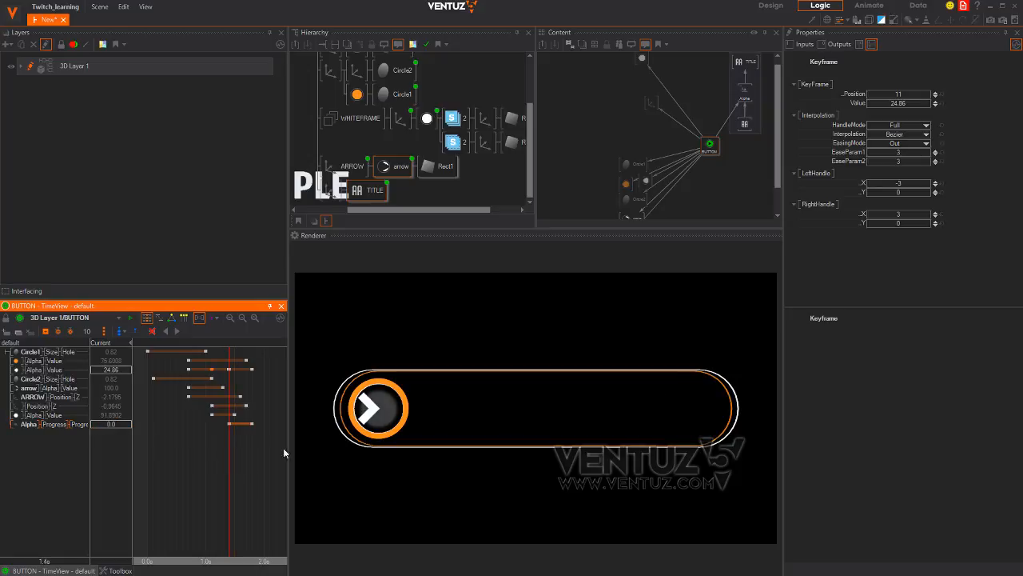
pyautogui.moveTo(230, 453); pyautogui.dragTo(264, 452)
pyautogui.scroll(-3, 242, 472)
pyautogui.moveTo(201, 480); pyautogui.dragTo(219, 466)
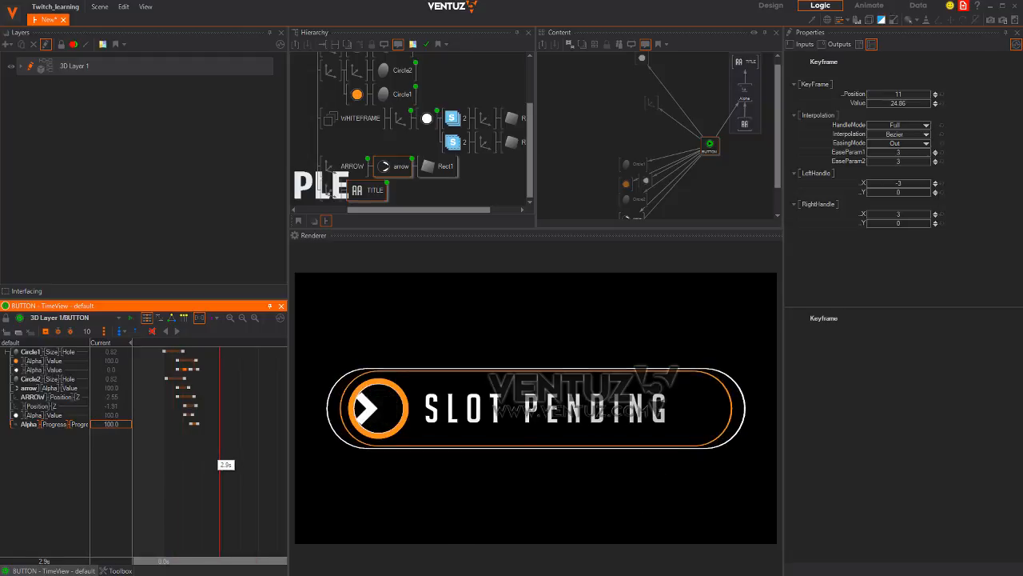
# Rotate the BUTTON's Axis 41° in X and -30° in Z, and slide it left along X
pyautogui.moveTo(357, 132); pyautogui.dragTo(414, 201, button='middle')
pyautogui.click(362, 72)
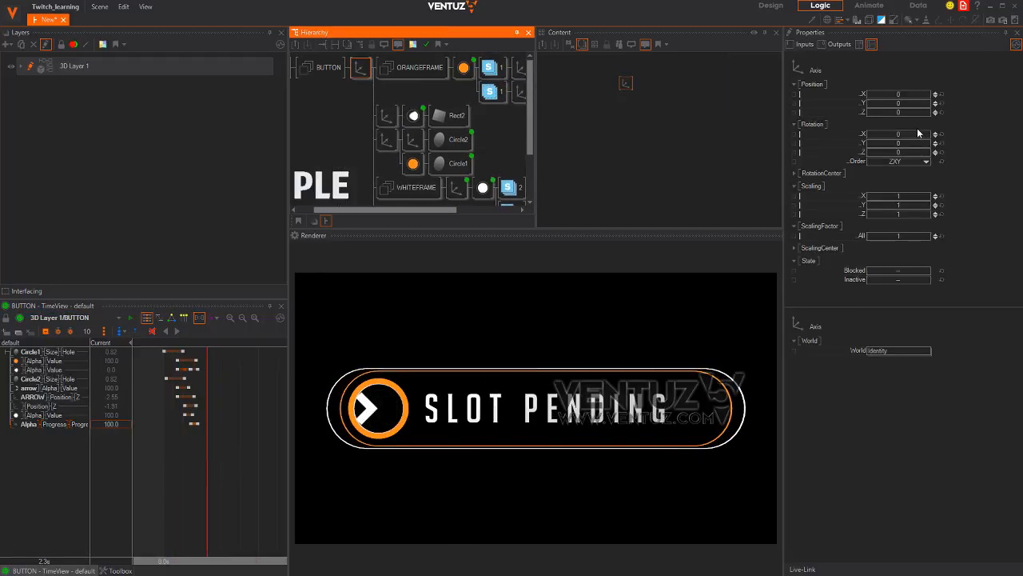
pyautogui.moveTo(907, 139); pyautogui.dragTo(987, 113)
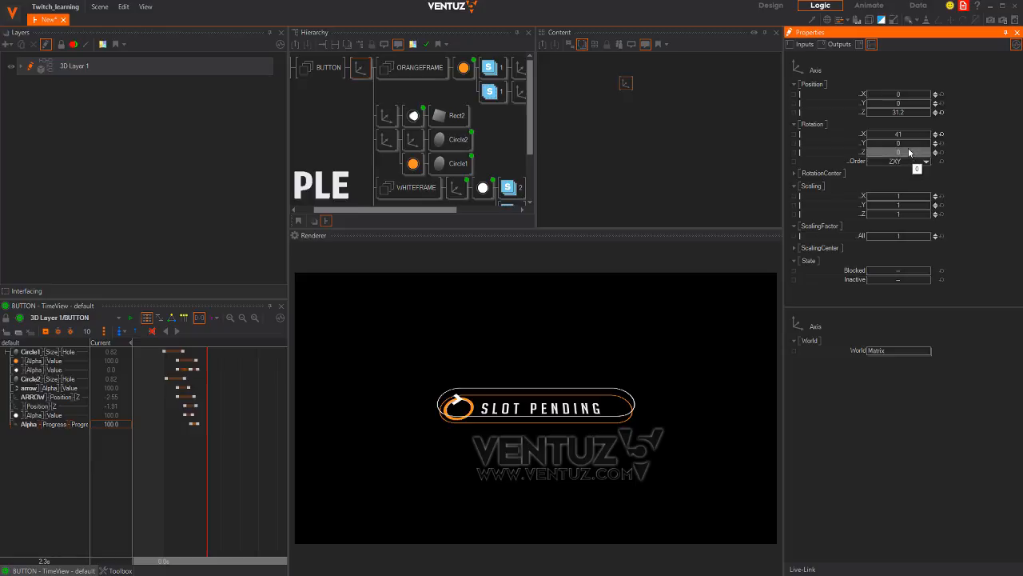
pyautogui.moveTo(909, 152); pyautogui.dragTo(892, 156)
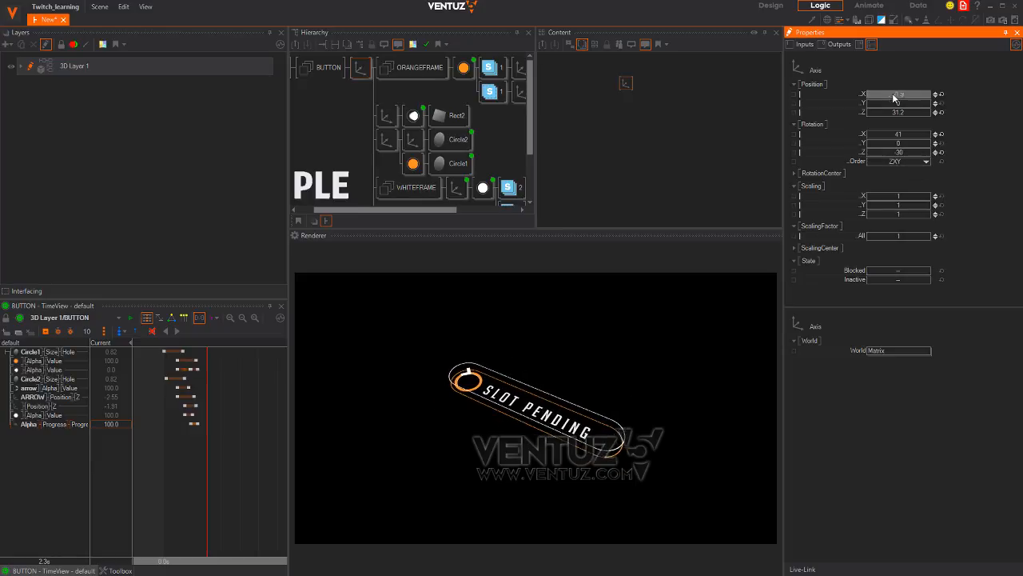
pyautogui.moveTo(893, 97); pyautogui.dragTo(845, 83)
pyautogui.moveTo(191, 449); pyautogui.dragTo(164, 467)
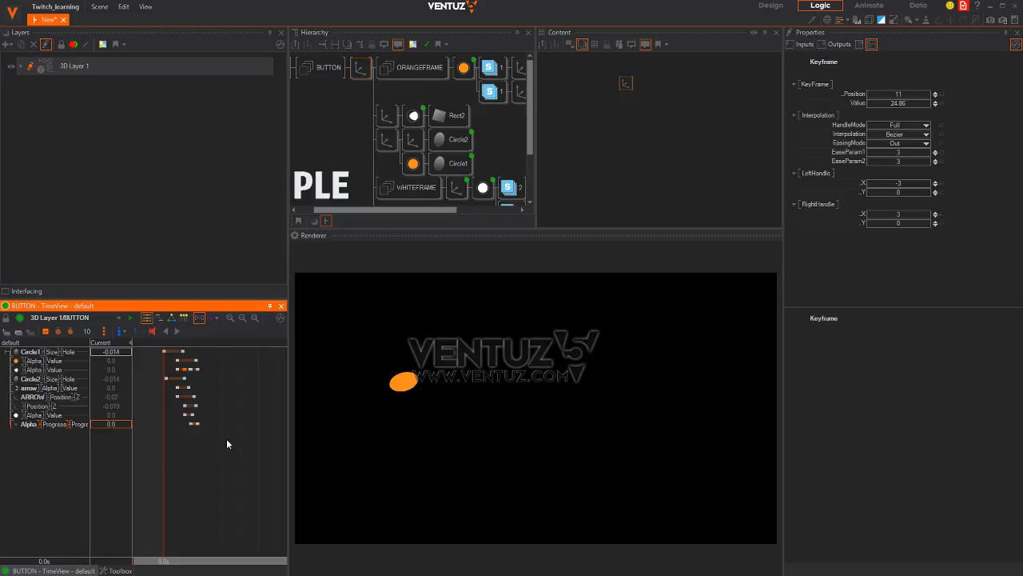
# Shift all button keyframes later and add Circle2's ScalingFactor All to the BUTTON animation
pyautogui.moveTo(160, 352); pyautogui.dragTo(161, 351)
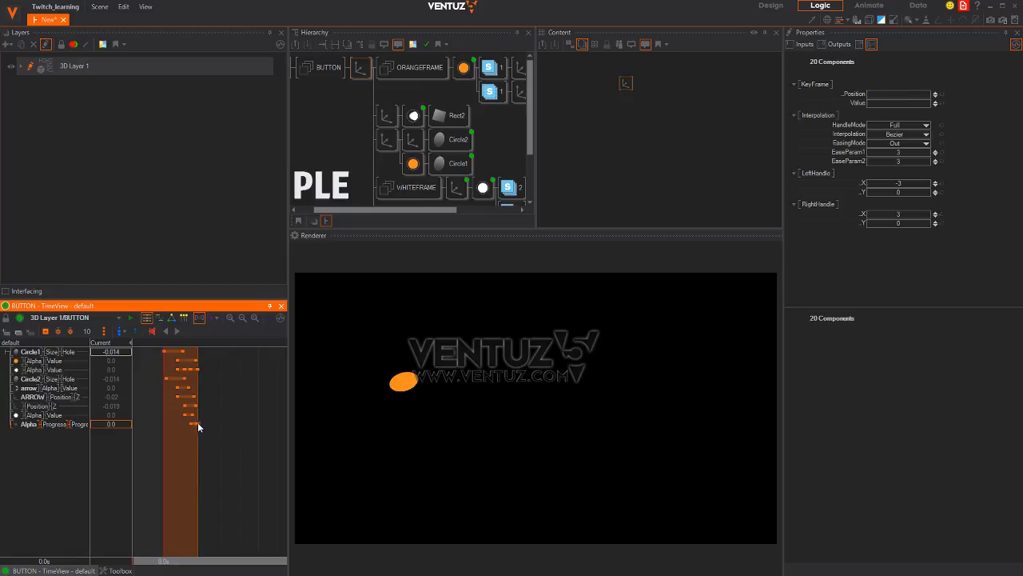
pyautogui.moveTo(197, 424); pyautogui.dragTo(207, 423)
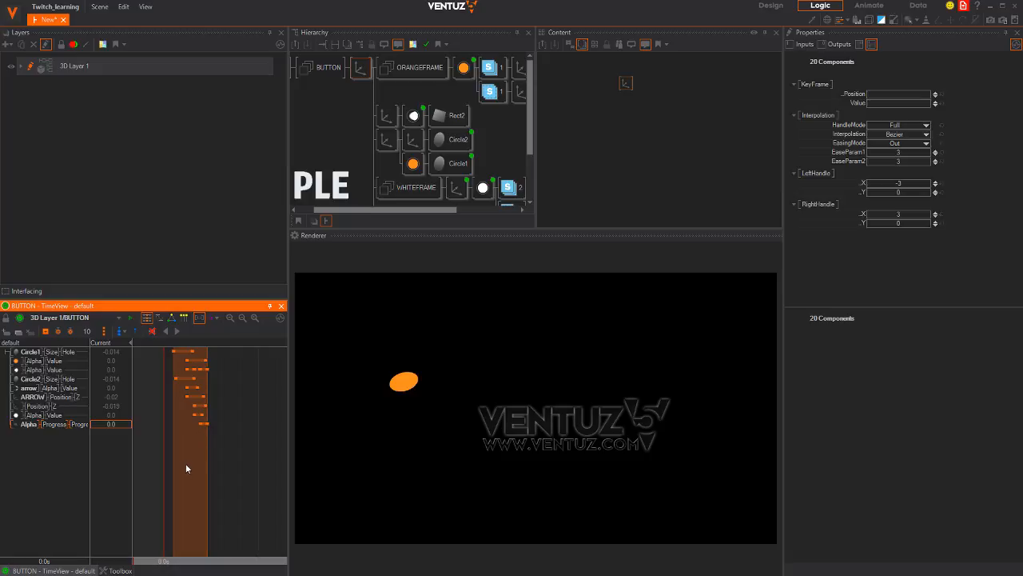
pyautogui.click(413, 163)
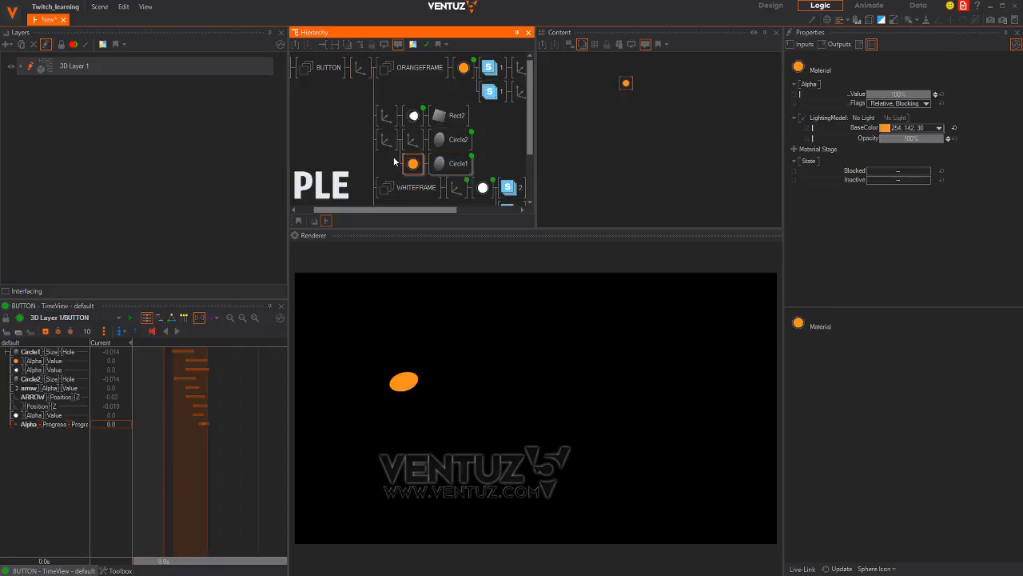
pyautogui.click(389, 146)
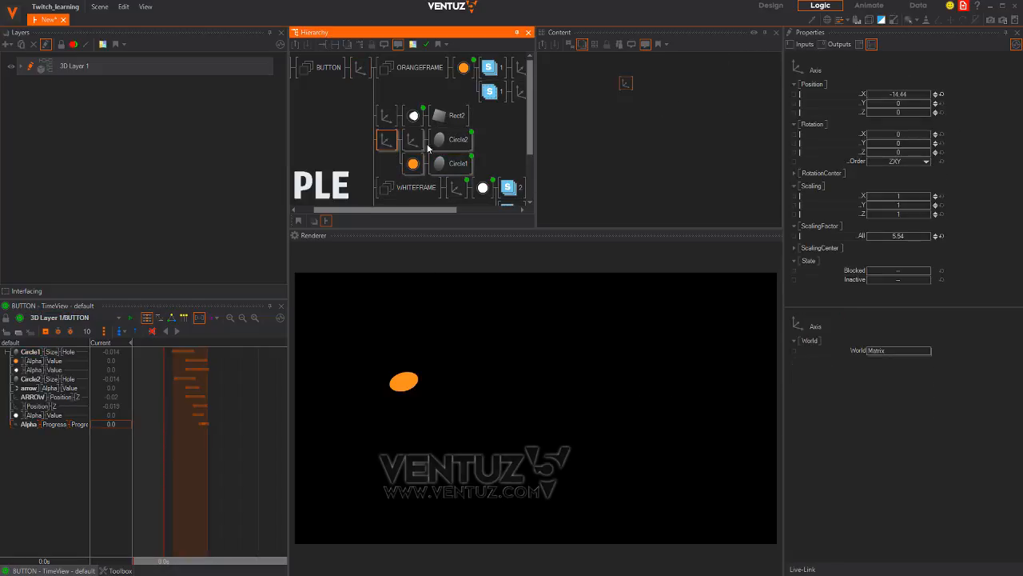
pyautogui.click(558, 143)
pyautogui.click(626, 84)
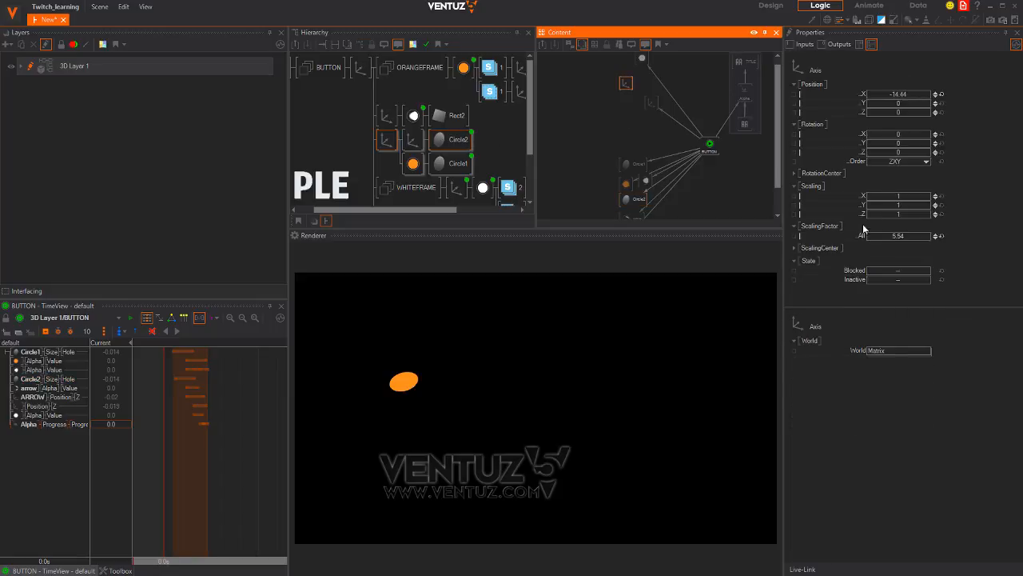
pyautogui.moveTo(860, 235); pyautogui.dragTo(709, 146)
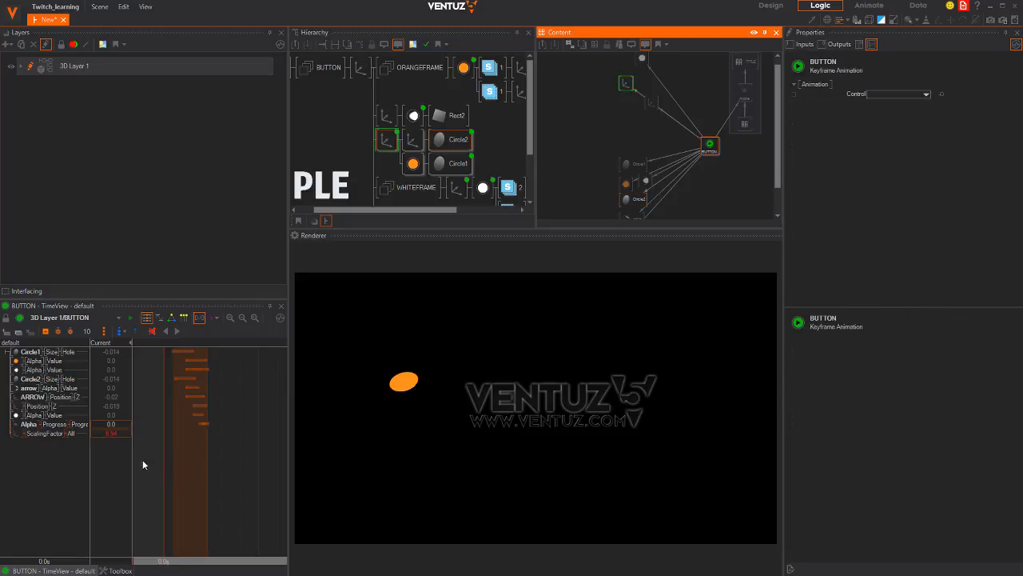
# Key Circle2's scaling factor to 0 at 1.0s and play the animation to watch the disc grow
pyautogui.click(45, 433)
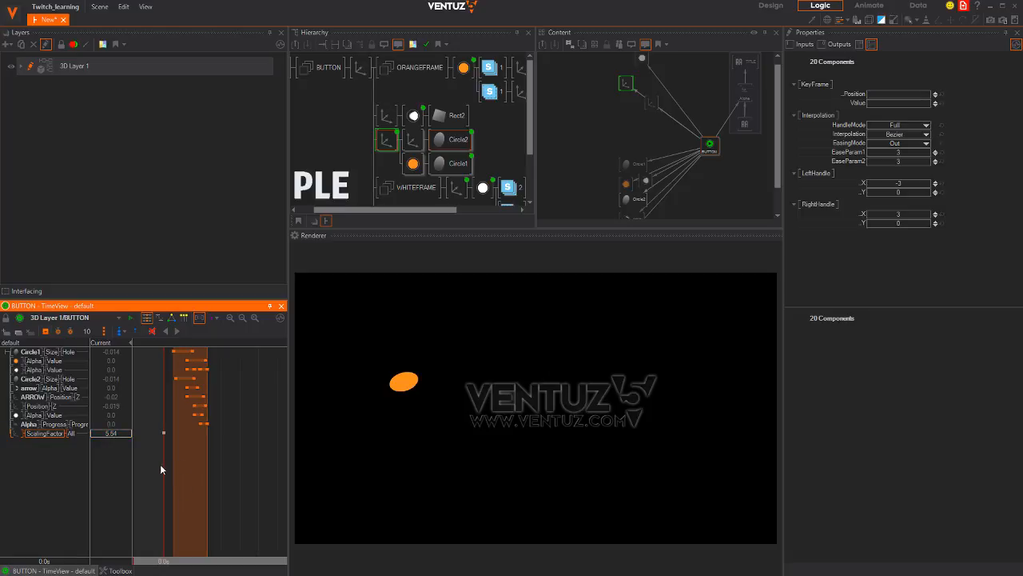
pyautogui.moveTo(170, 470); pyautogui.dragTo(184, 470)
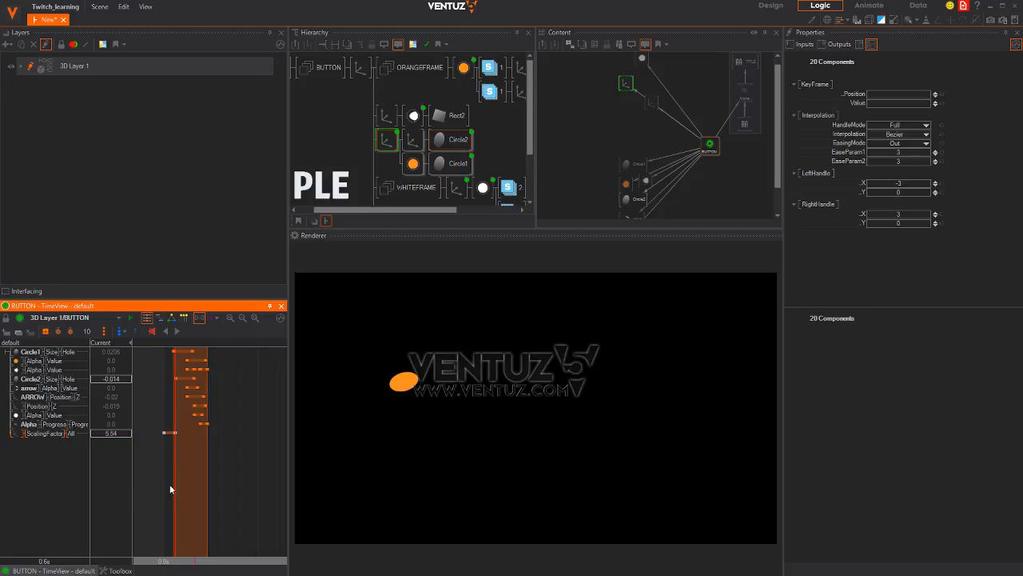
pyautogui.doubleClick(121, 435)
pyautogui.write('0')
pyautogui.press('Return')
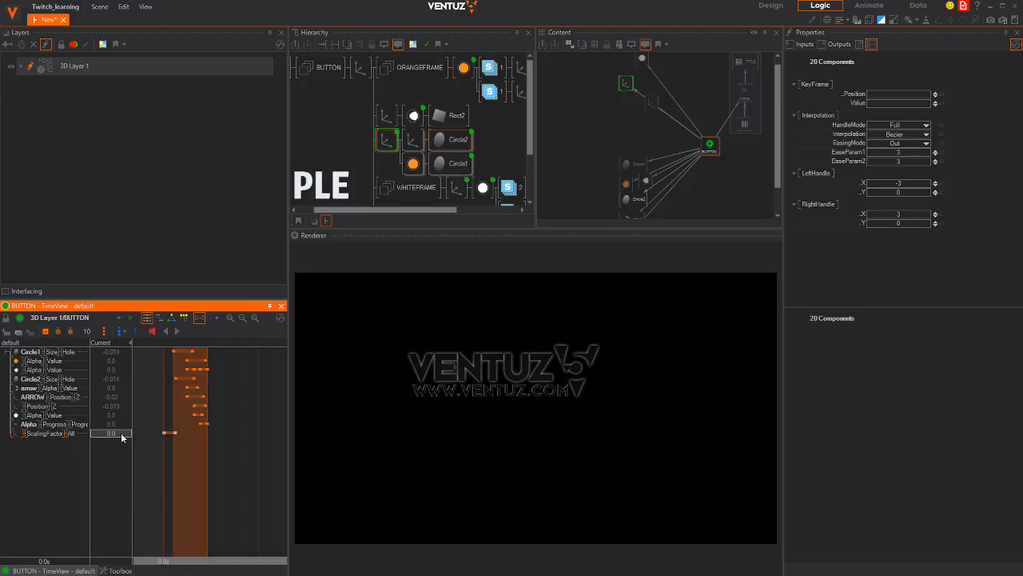
pyautogui.moveTo(168, 476)
pyautogui.mouseDown()
pyautogui.moveTo(230, 471)
pyautogui.moveTo(167, 472)
pyautogui.mouseUp()
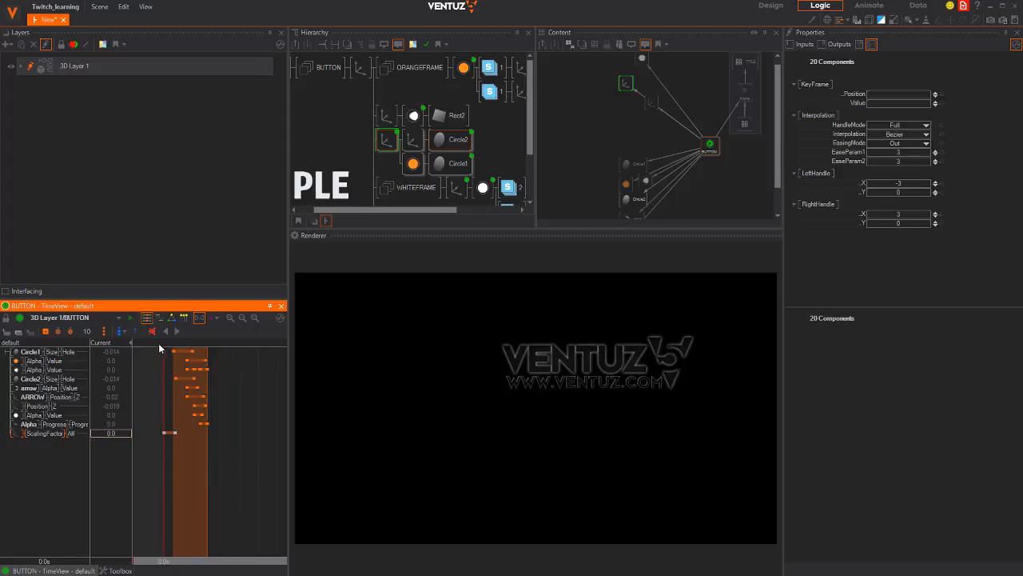
pyautogui.click(174, 331)
# Move the TITLE axis to Position Z -1.67 and X -9.31, then compare with the Dribbble reference
pyautogui.moveTo(208, 501); pyautogui.dragTo(236, 471)
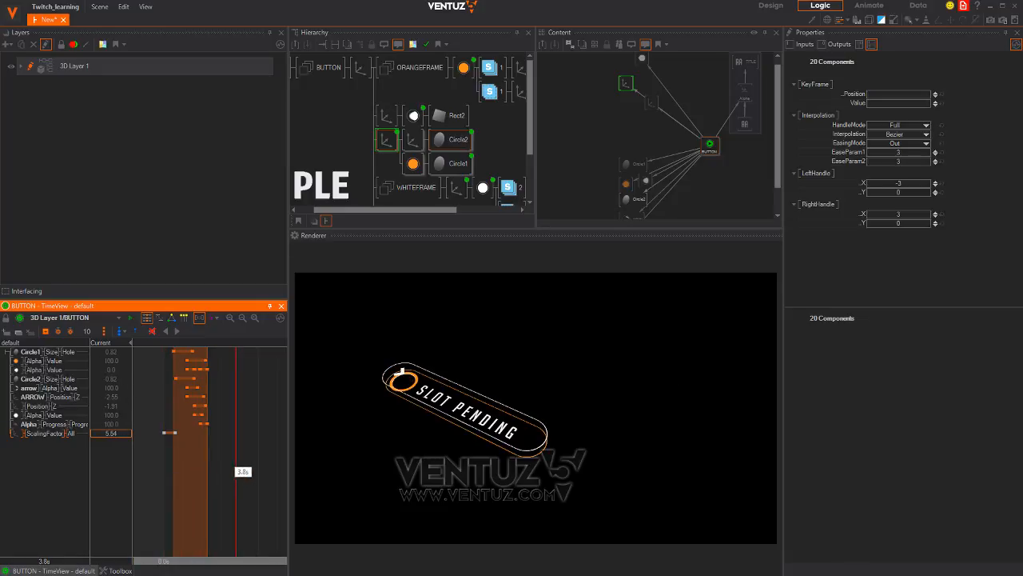
pyautogui.moveTo(462, 141); pyautogui.dragTo(435, 71, button='middle')
pyautogui.click(362, 191)
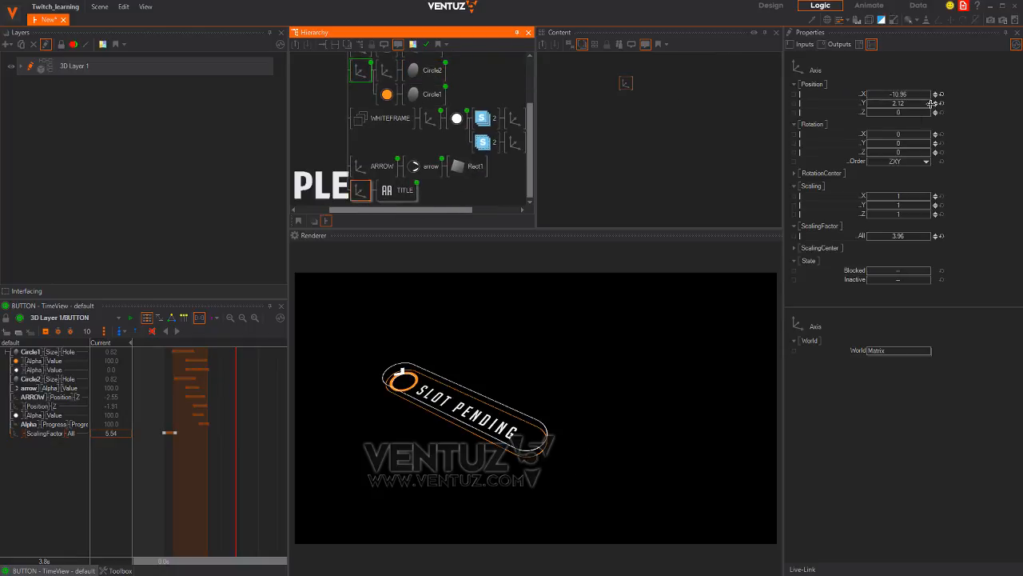
pyautogui.moveTo(912, 110); pyautogui.dragTo(832, 97)
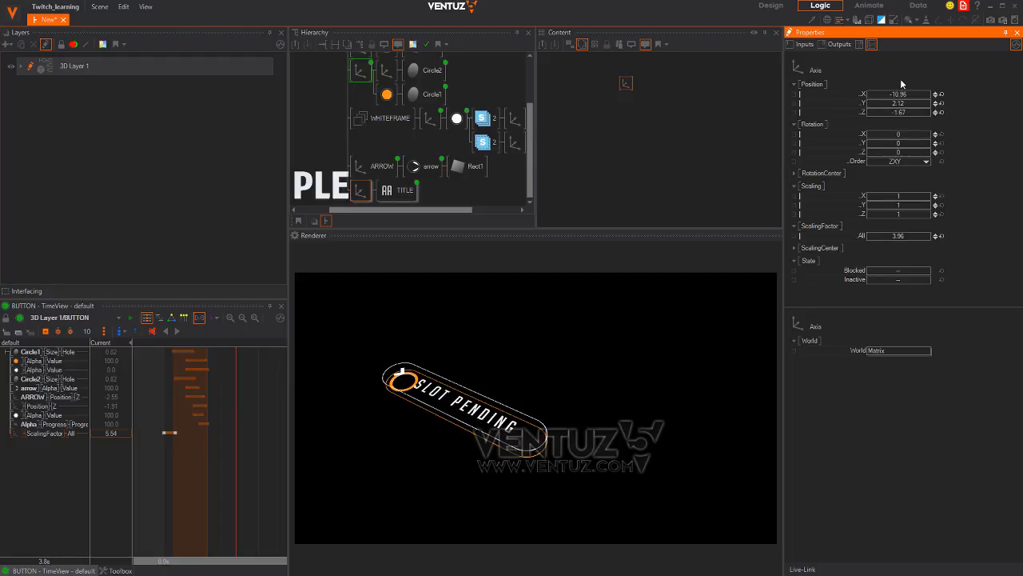
pyautogui.moveTo(901, 94); pyautogui.dragTo(974, 88)
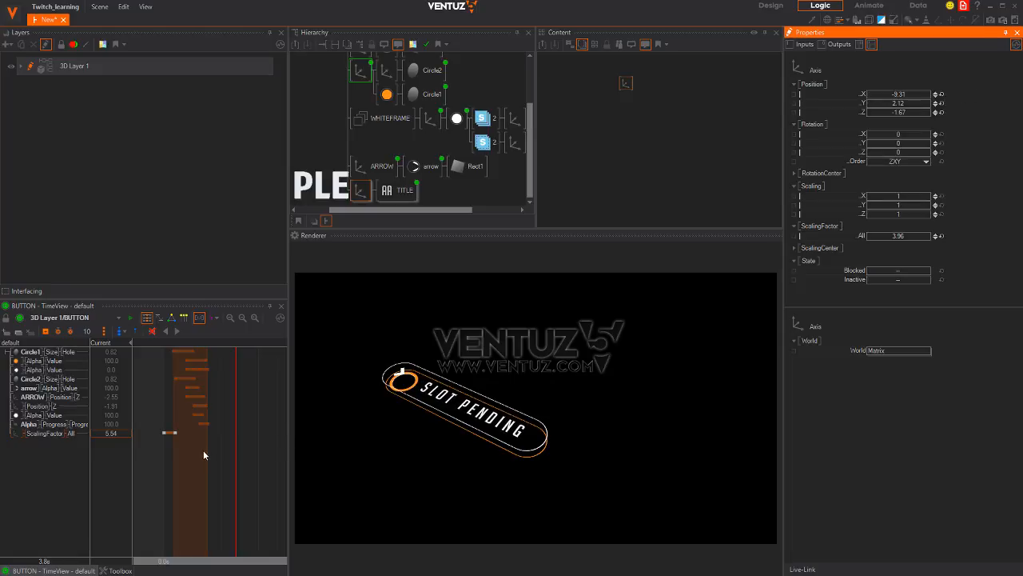
pyautogui.moveTo(198, 455); pyautogui.dragTo(212, 436)
pyautogui.hotkey('alt', 'Tab')
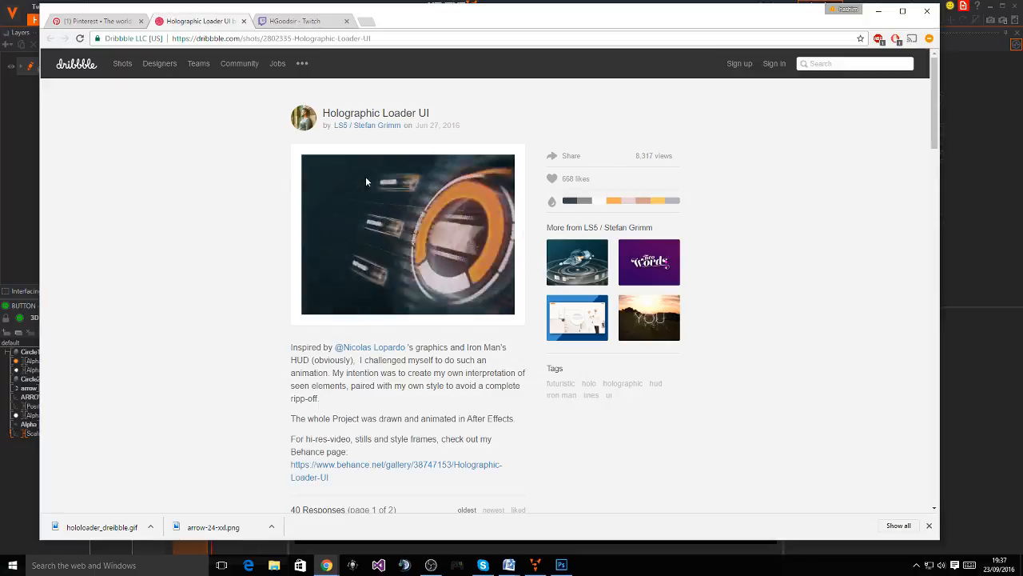
pyautogui.hotkey('alt', 'Tab')
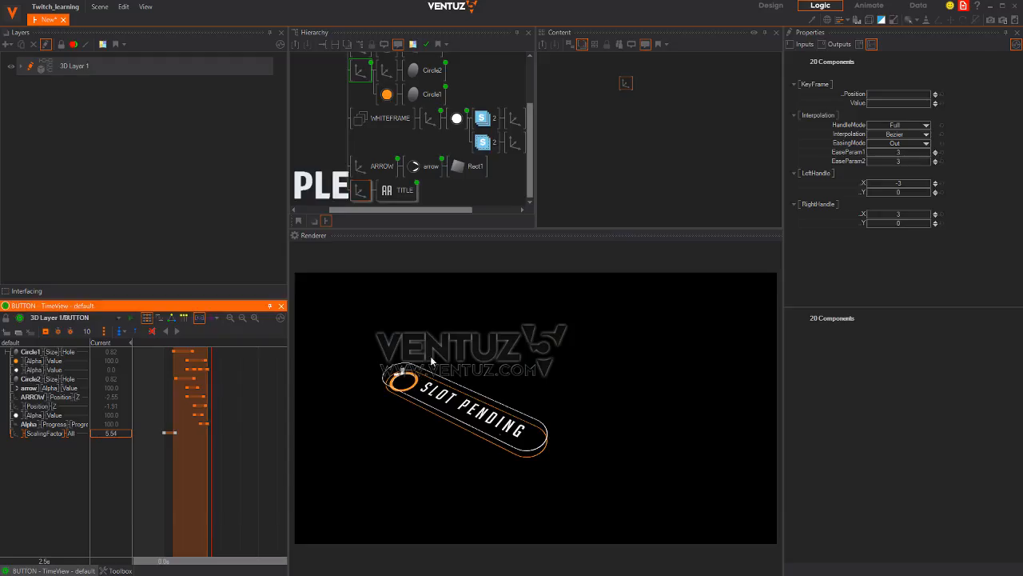
# Enable Invert on the title's Alpha effect and add it to the BUTTON animation
pyautogui.click(404, 191)
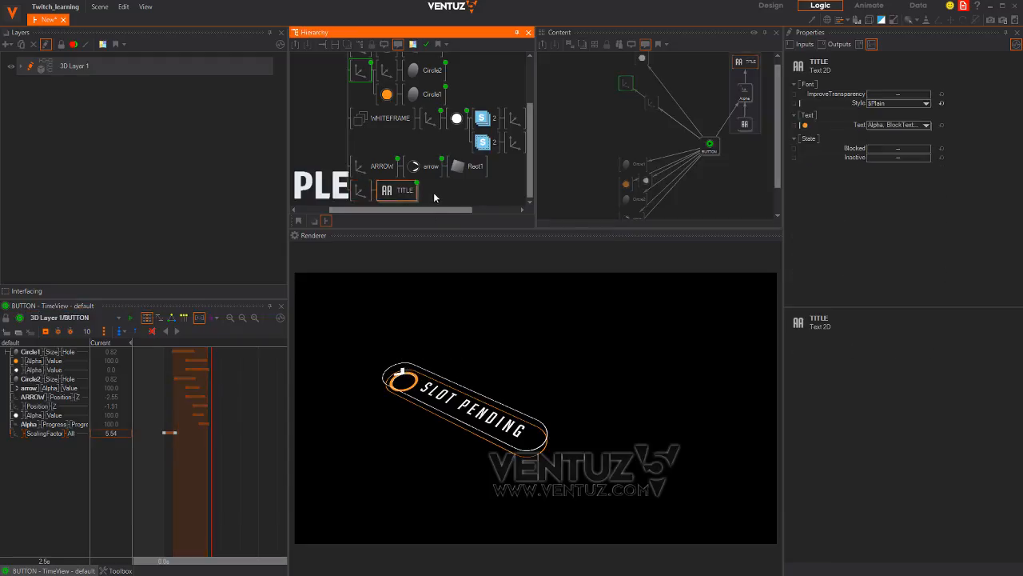
pyautogui.moveTo(436, 191); pyautogui.dragTo(456, 168, button='middle')
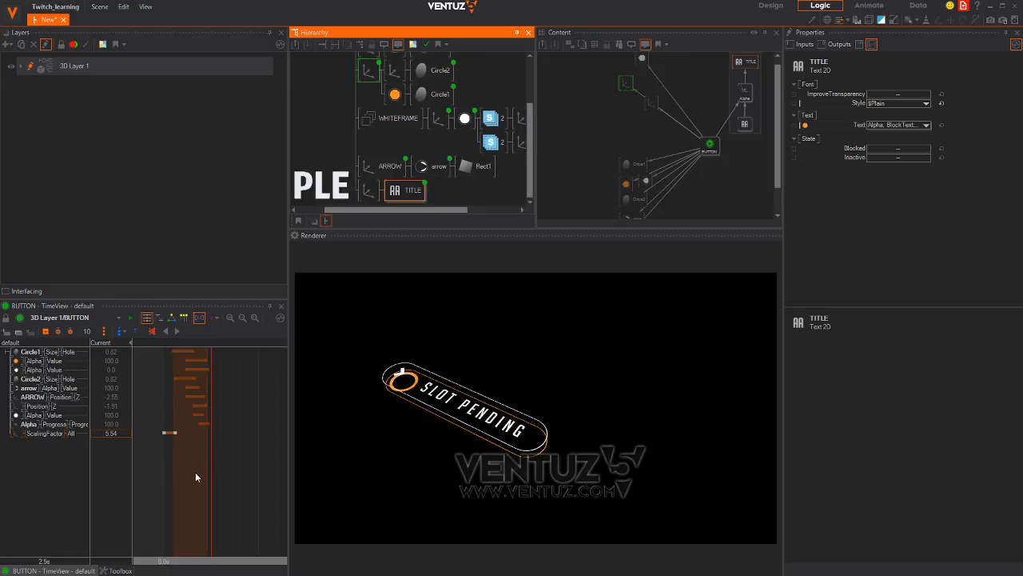
pyautogui.moveTo(195, 477)
pyautogui.mouseDown()
pyautogui.moveTo(169, 477)
pyautogui.moveTo(209, 476)
pyautogui.mouseUp()
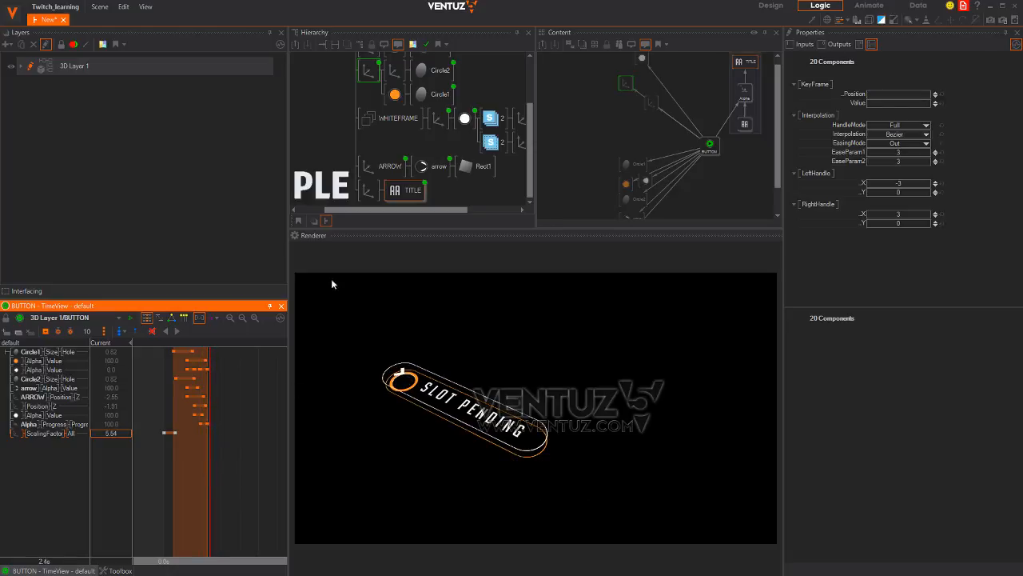
pyautogui.click(744, 93)
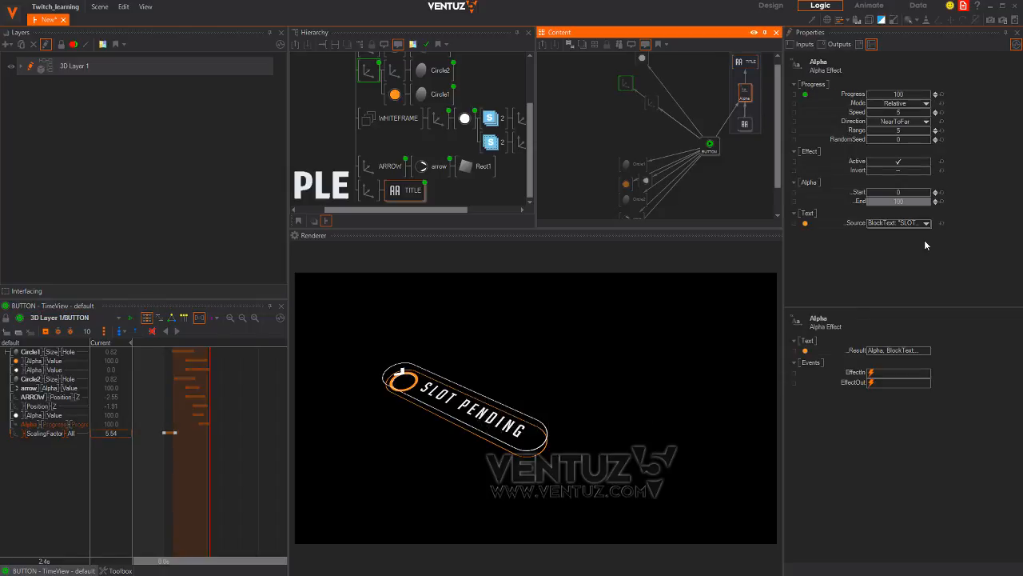
pyautogui.click(914, 171)
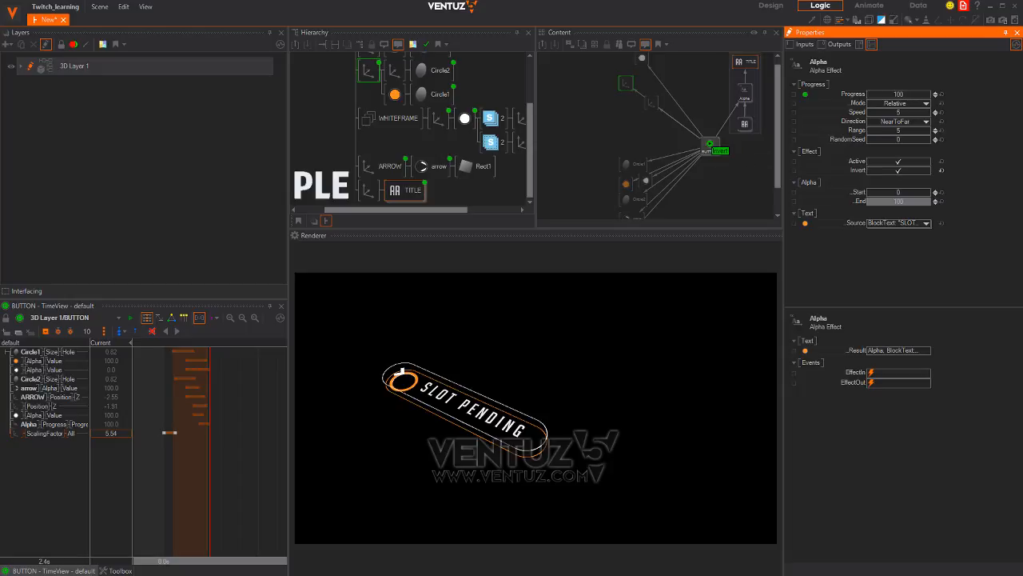
pyautogui.moveTo(712, 148); pyautogui.dragTo(720, 154)
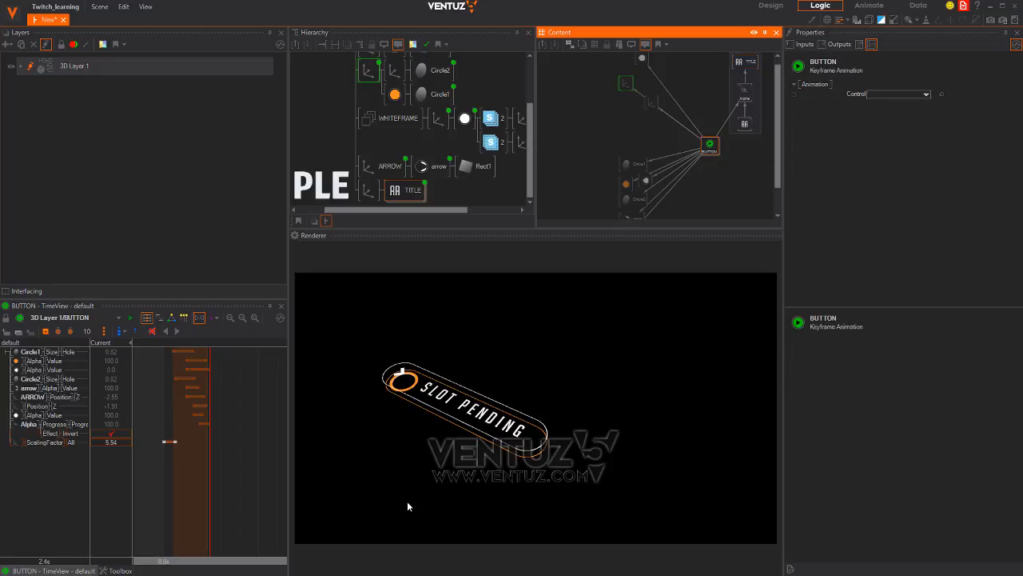
pyautogui.moveTo(170, 484); pyautogui.dragTo(207, 479, button='right')
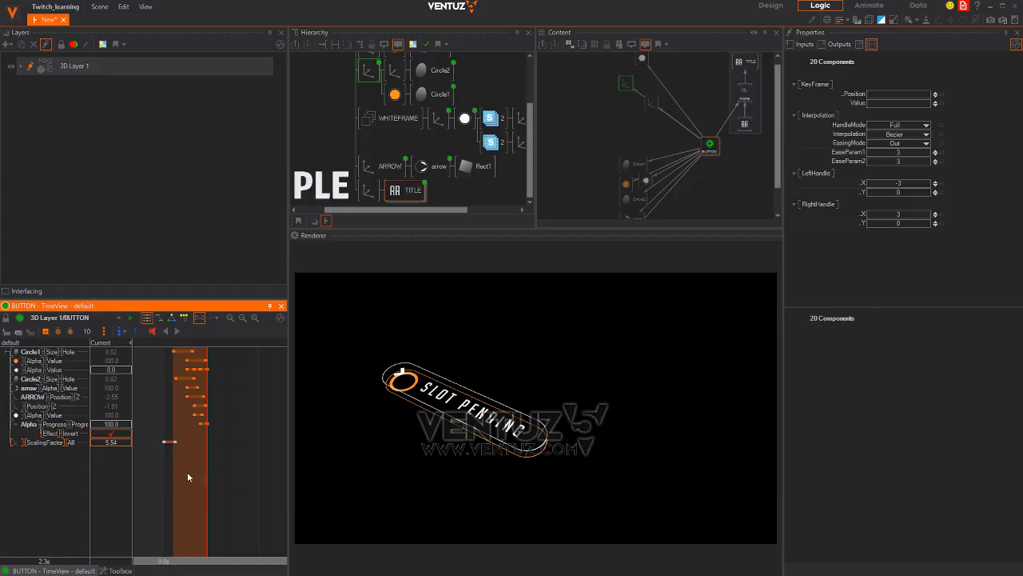
# Add an Effect Invert keyframe at 2.4s
pyautogui.click(53, 433)
pyautogui.scroll(3, 206, 478)
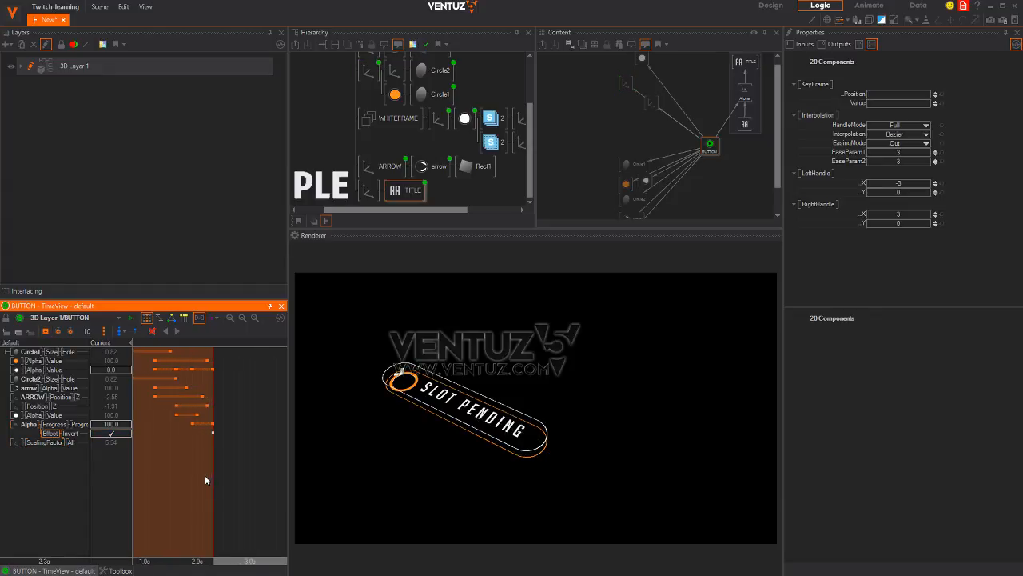
pyautogui.moveTo(211, 474); pyautogui.dragTo(218, 474, button='right')
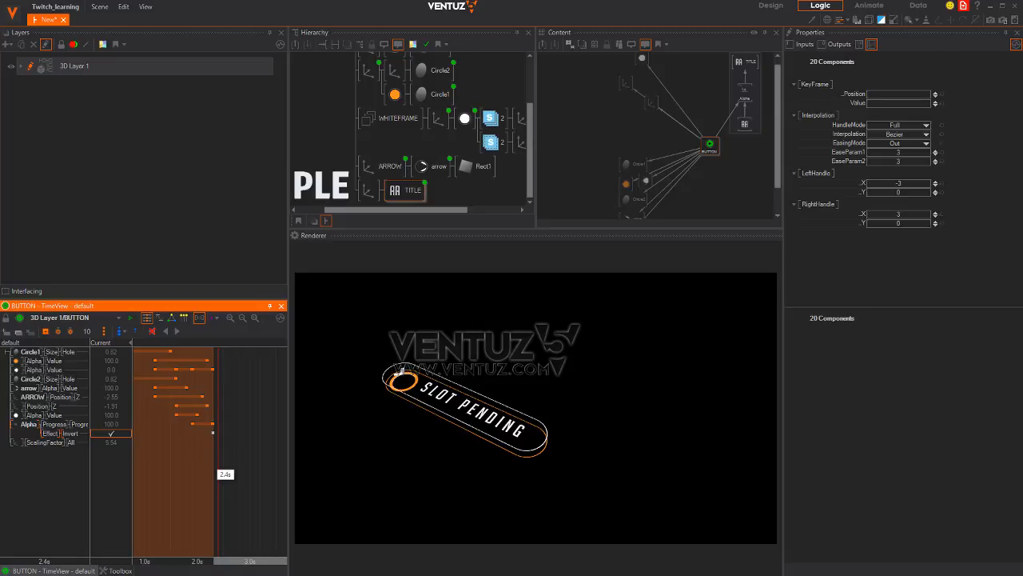
pyautogui.click(46, 331)
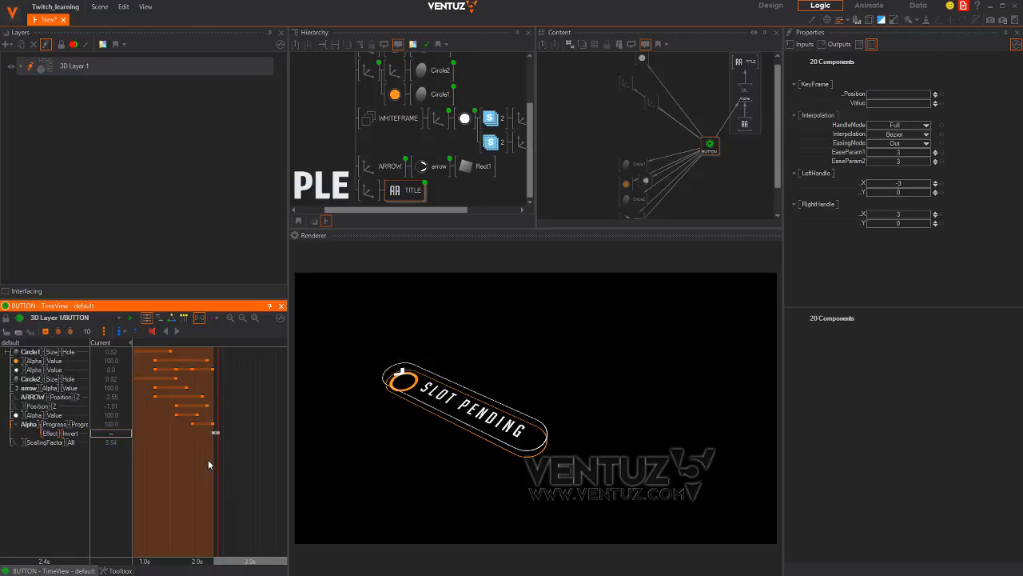
# Key the title's Alpha Progress to 0.0 at 2.8s, preview it, and toggle Invert
pyautogui.click(54, 425)
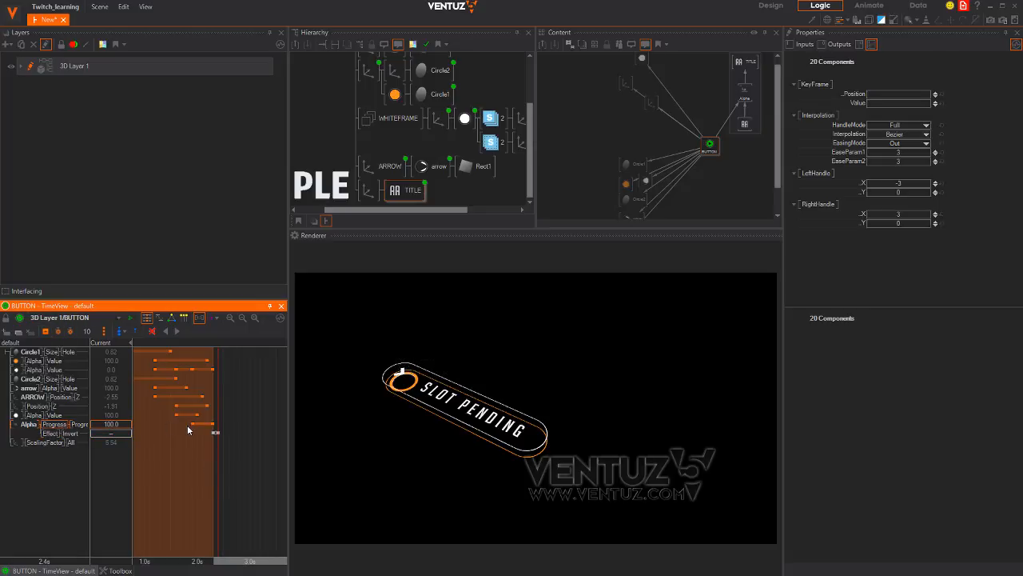
pyautogui.moveTo(217, 468); pyautogui.dragTo(239, 469, button='right')
pyautogui.doubleClick(119, 425)
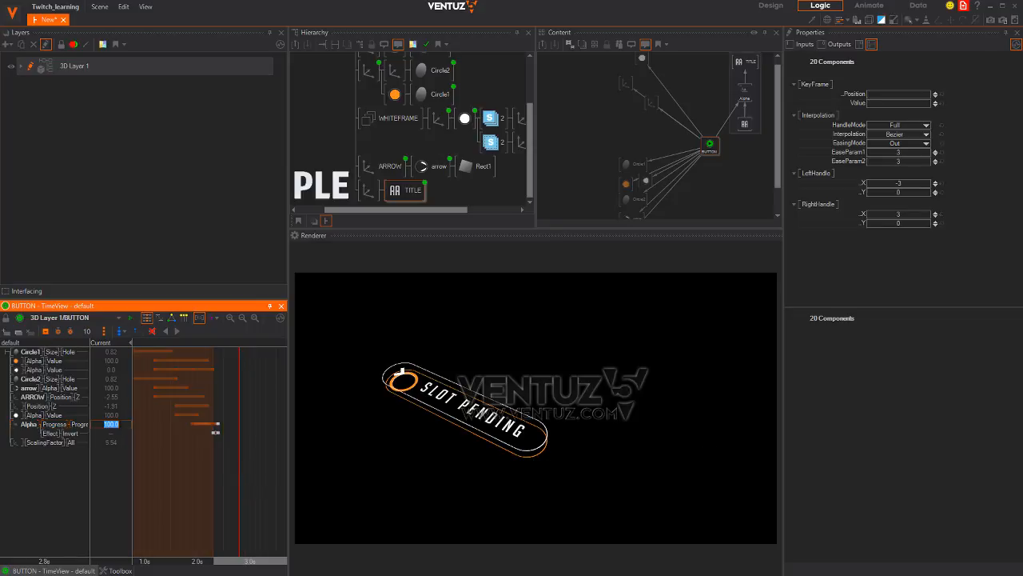
pyautogui.write('0')
pyautogui.press('Return')
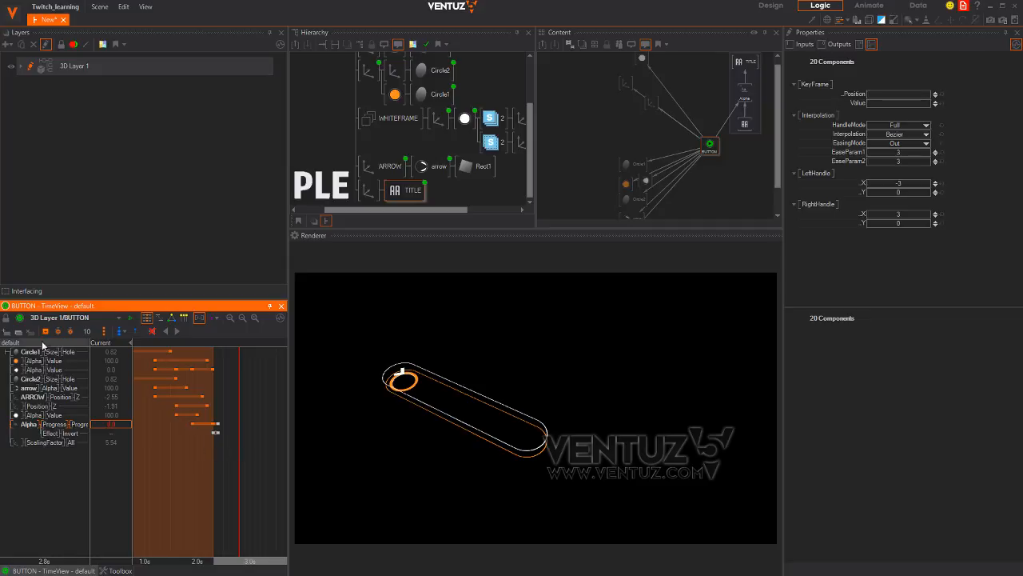
pyautogui.moveTo(239, 464)
pyautogui.mouseDown(button='right')
pyautogui.moveTo(210, 464)
pyautogui.moveTo(239, 464)
pyautogui.moveTo(201, 480)
pyautogui.moveTo(245, 476)
pyautogui.moveTo(189, 473)
pyautogui.moveTo(235, 481)
pyautogui.mouseUp(button='right')
pyautogui.click(117, 435)
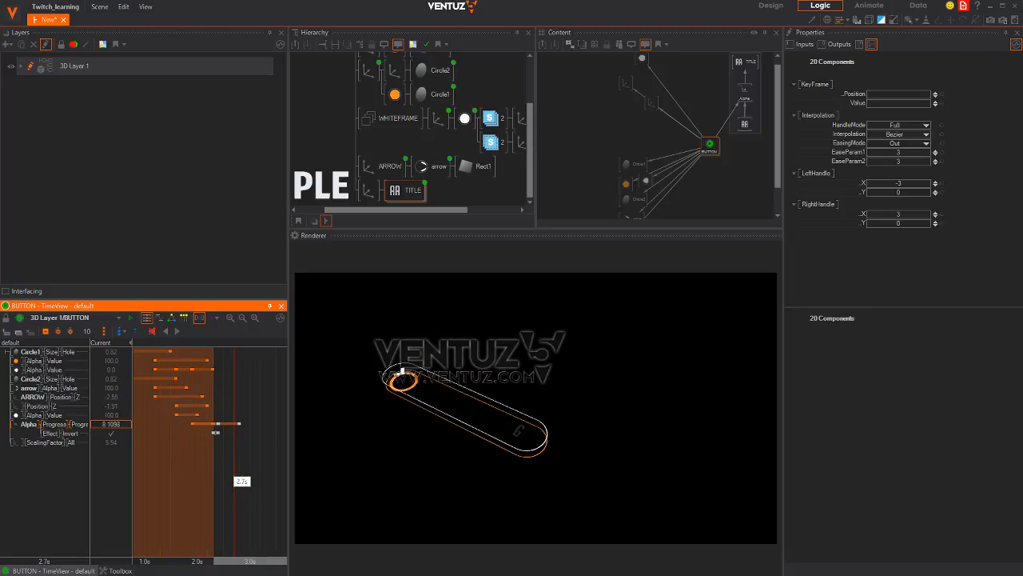
pyautogui.moveTo(395, 112); pyautogui.dragTo(395, 128, button='middle')
pyautogui.moveTo(366, 87); pyautogui.dragTo(374, 109, button='middle')
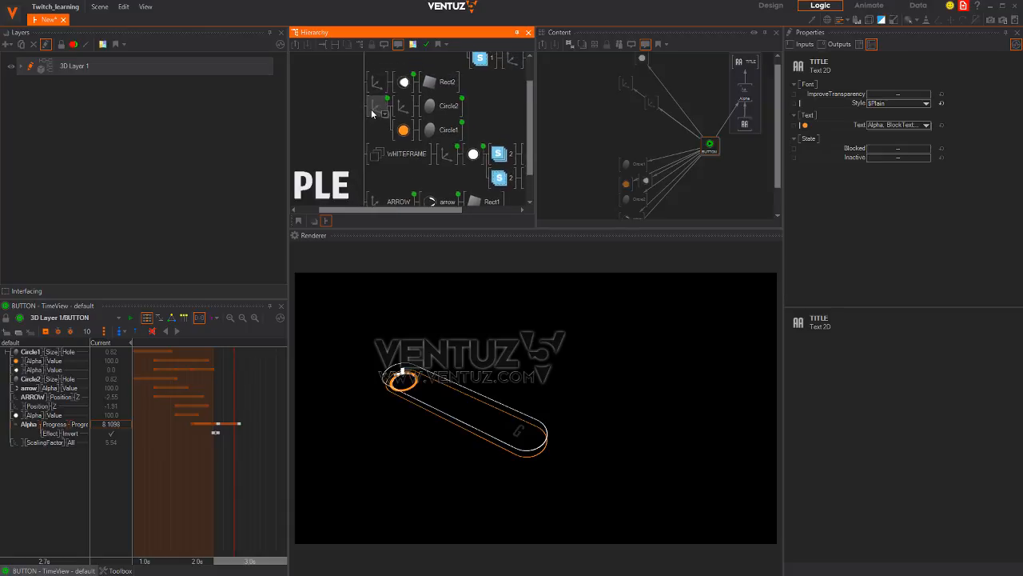
pyautogui.click(374, 107)
pyautogui.hotkey('ctrl', 'b')
pyautogui.hotkey('ctrl', 'b')
pyautogui.hotkey('ctrl', 'b')
pyautogui.hotkey('ctrl', 'b')
pyautogui.hotkey('ctrl', 'b')
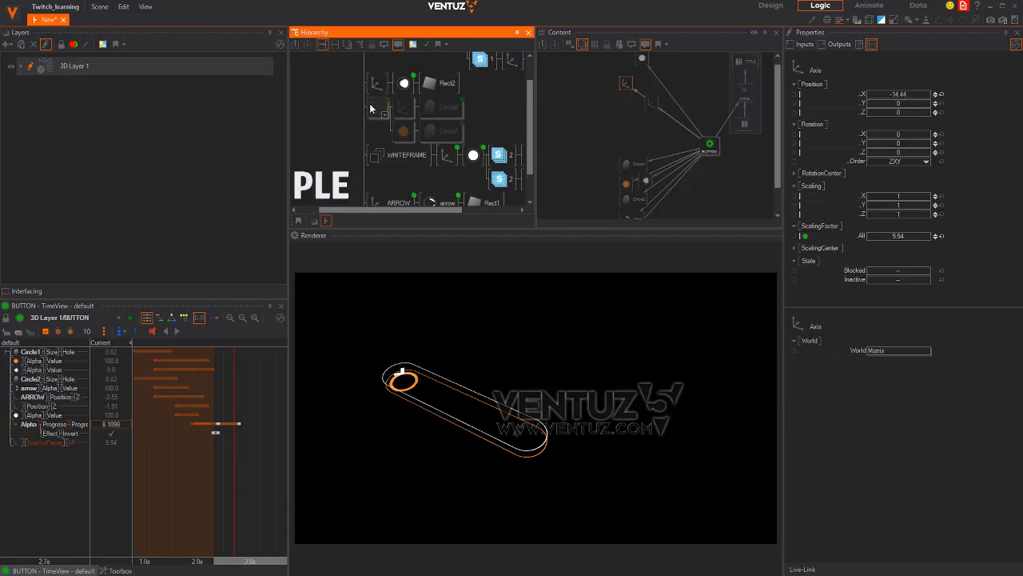
pyautogui.hotkey('ctrl', 'b')
pyautogui.hotkey('ctrl', 'b')
pyautogui.hotkey('ctrl', 'b')
pyautogui.click(377, 83)
pyautogui.hotkey('ctrl', 'b')
pyautogui.hotkey('ctrl', 'b')
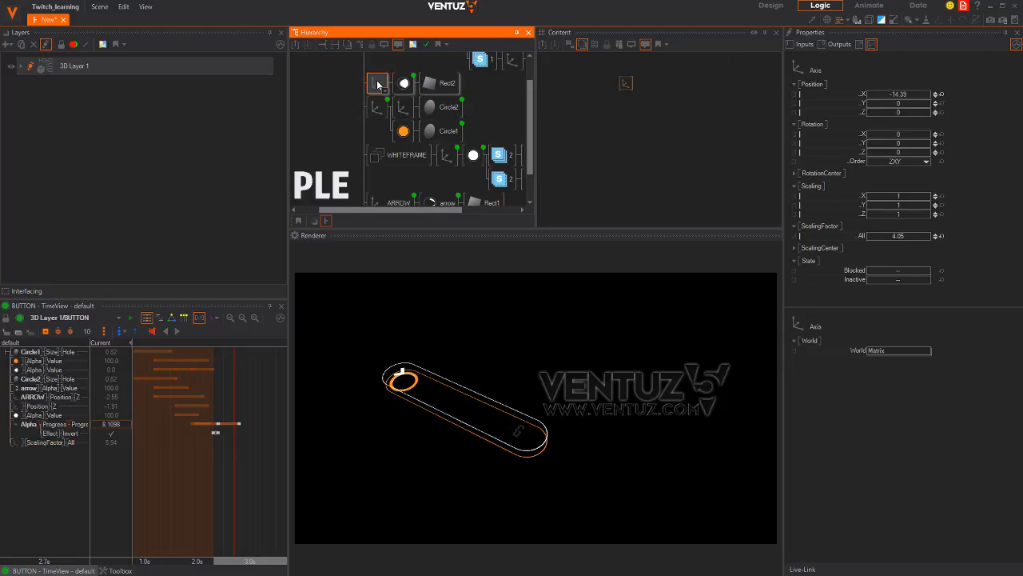
pyautogui.moveTo(355, 107); pyautogui.dragTo(363, 127, button='middle')
pyautogui.hotkey('ctrl', 'b')
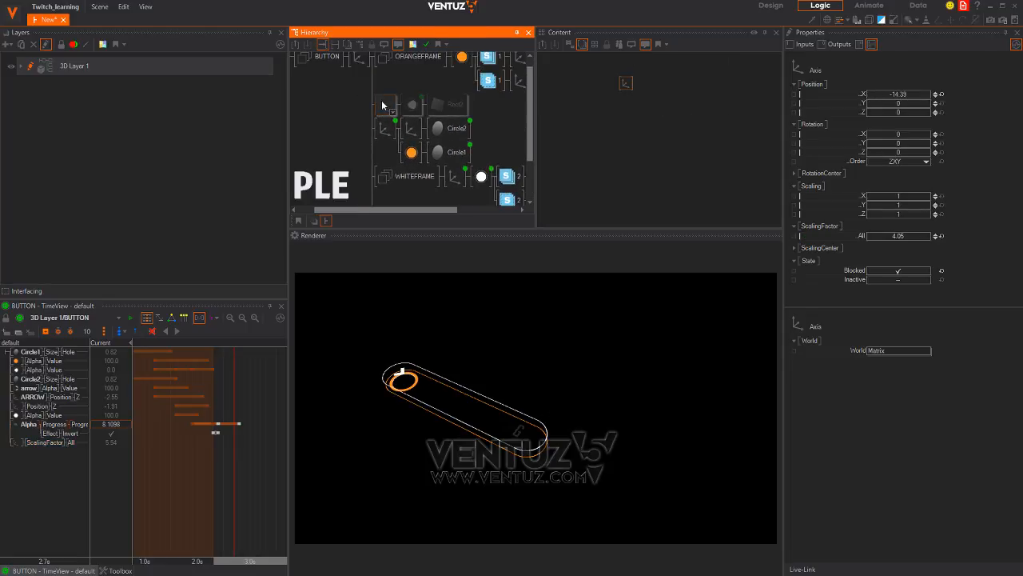
pyautogui.hotkey('ctrl', 'b')
pyautogui.hotkey('ctrl', 'b')
pyautogui.hotkey('ctrl', 'b')
pyautogui.moveTo(353, 133); pyautogui.dragTo(342, 75, button='middle')
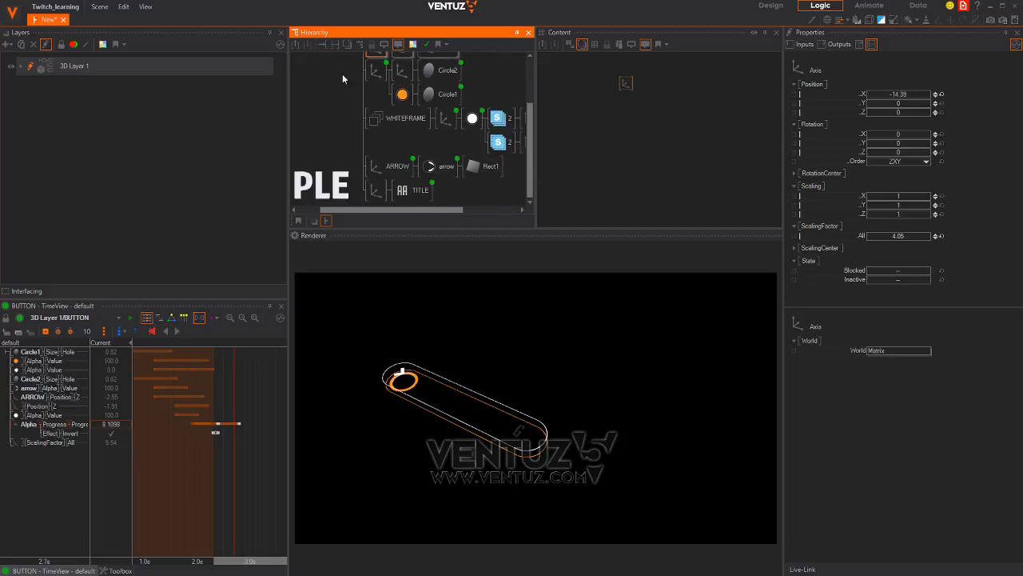
pyautogui.click(372, 159)
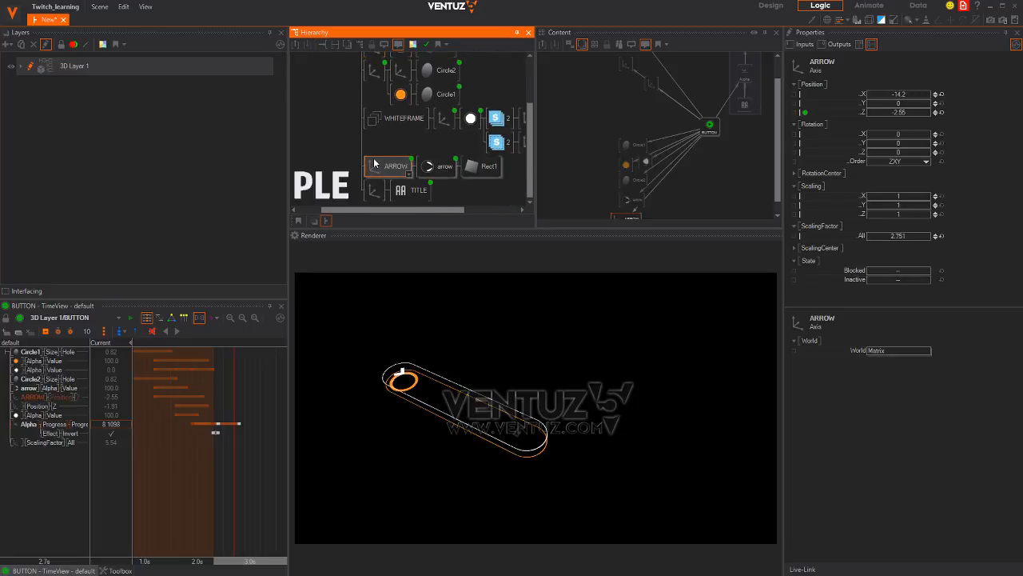
pyautogui.moveTo(349, 132); pyautogui.dragTo(349, 175, button='middle')
pyautogui.click(374, 92)
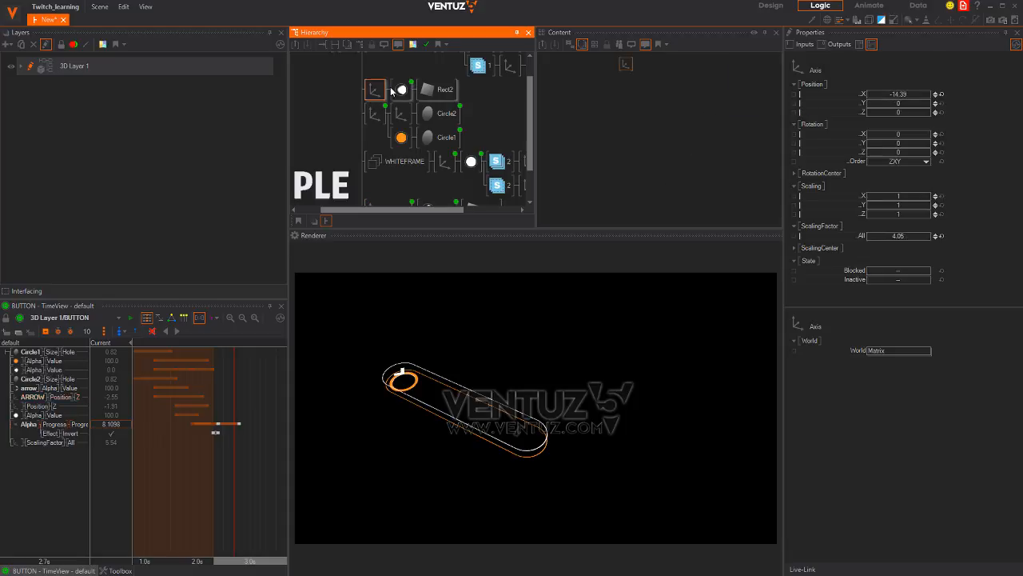
pyautogui.click(402, 90)
pyautogui.click(448, 89)
pyautogui.click(395, 91)
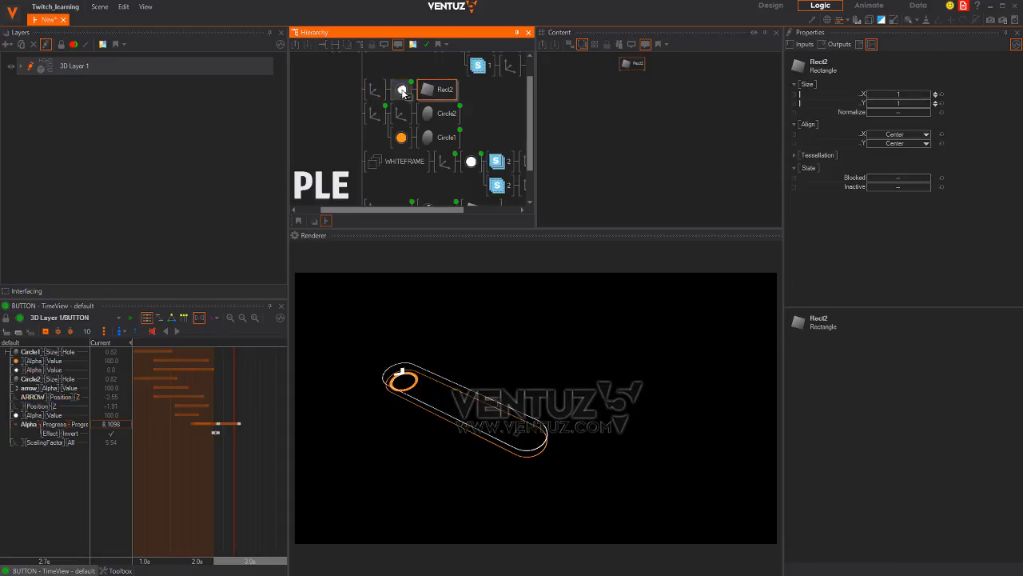
pyautogui.click(373, 91)
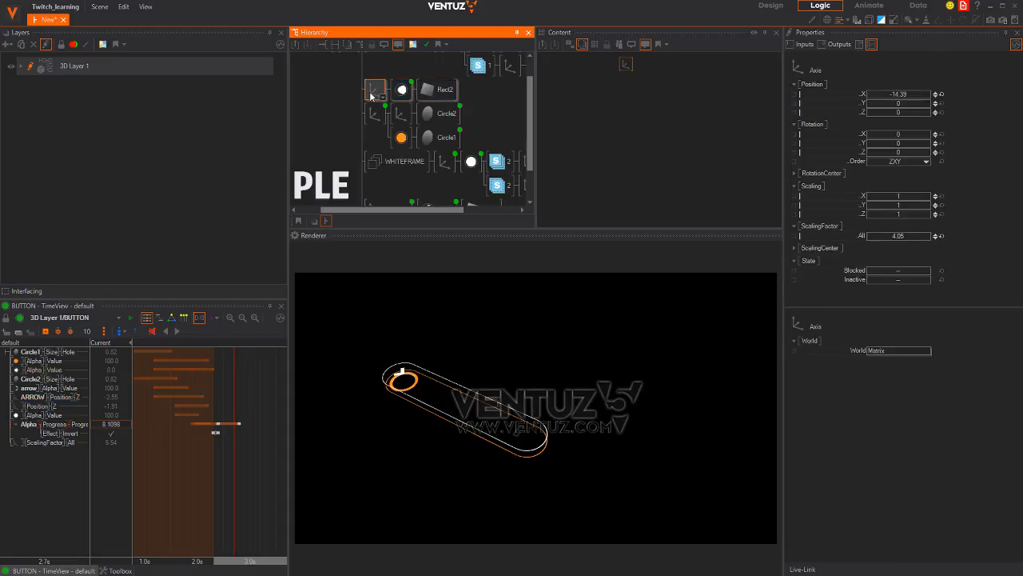
pyautogui.hotkey('ctrl', 'b')
pyautogui.hotkey('ctrl', 'b')
pyautogui.hotkey('ctrl', 'b')
pyautogui.hotkey('ctrl', 'b')
pyautogui.hotkey('ctrl', 'b')
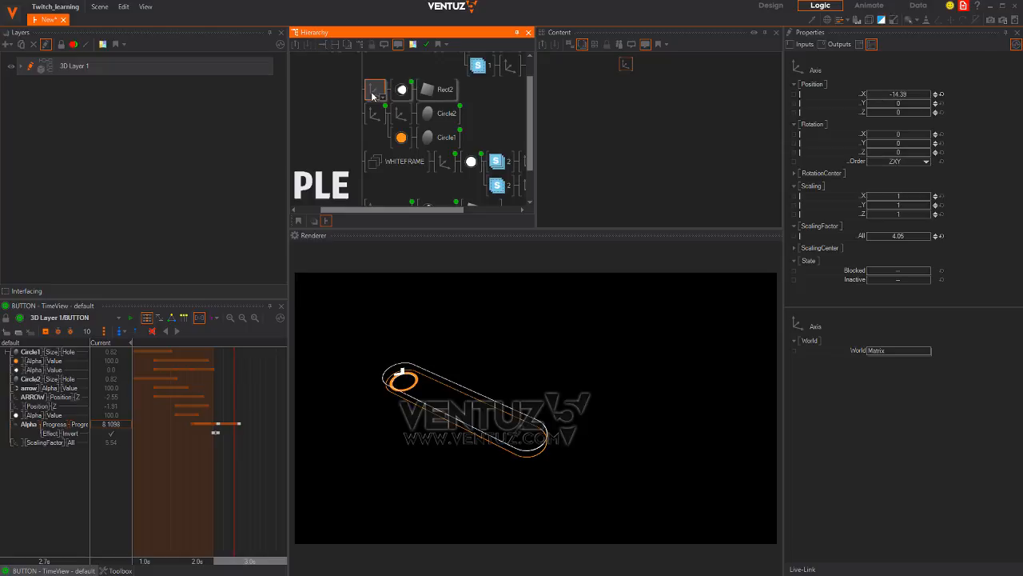
pyautogui.hotkey('ctrl', 'b')
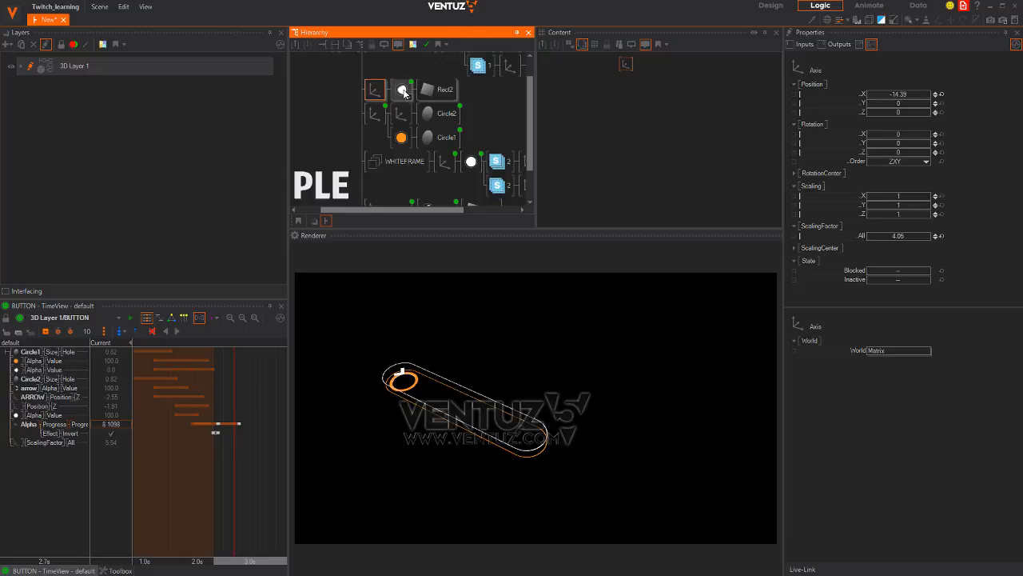
pyautogui.moveTo(406, 155); pyautogui.dragTo(413, 181, button='middle')
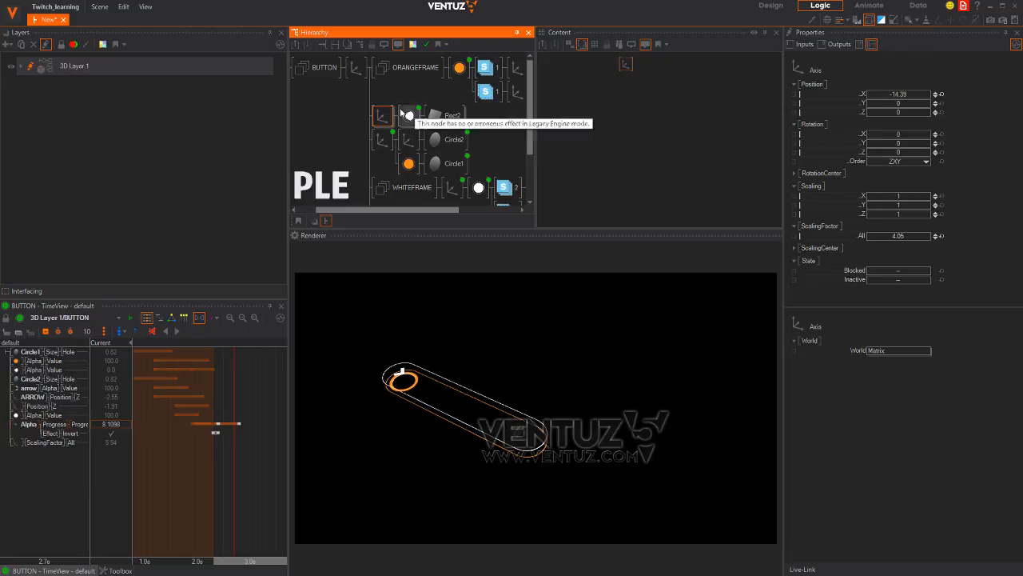
pyautogui.hotkey('ctrl', 'b')
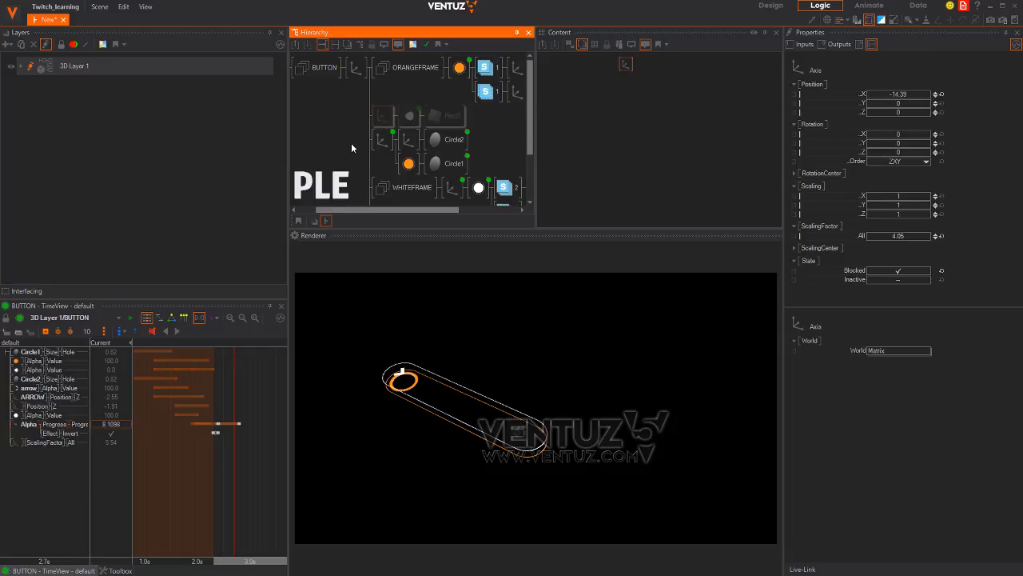
pyautogui.moveTo(206, 478); pyautogui.dragTo(192, 455)
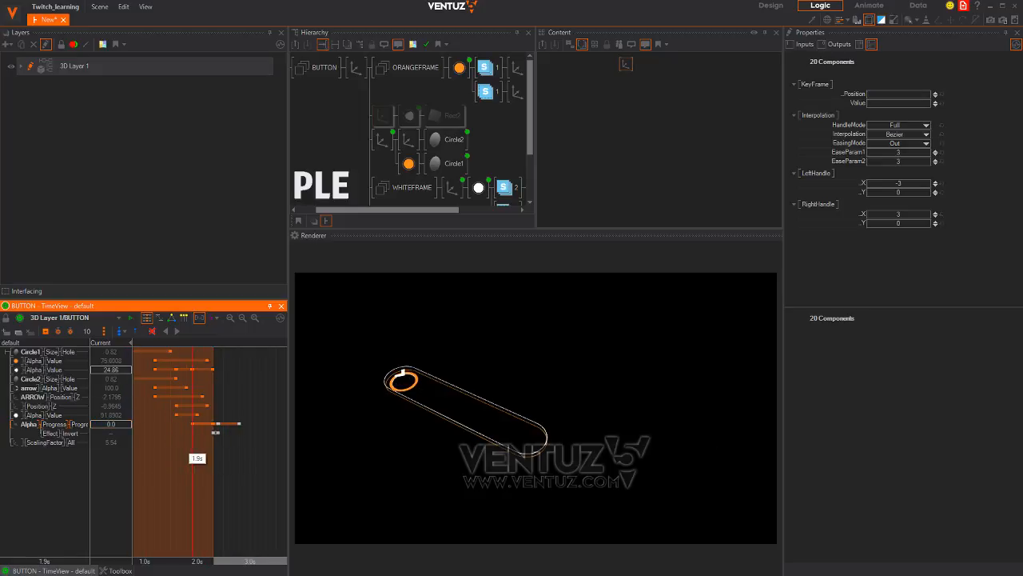
pyautogui.click(387, 117)
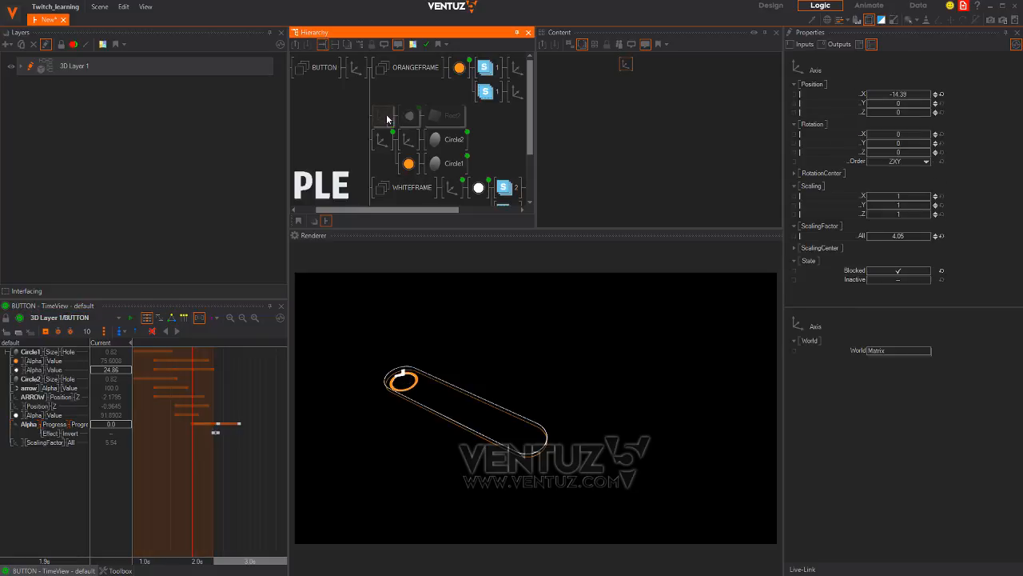
pyautogui.hotkey('ctrl', 'b')
pyautogui.moveTo(203, 503); pyautogui.dragTo(212, 474)
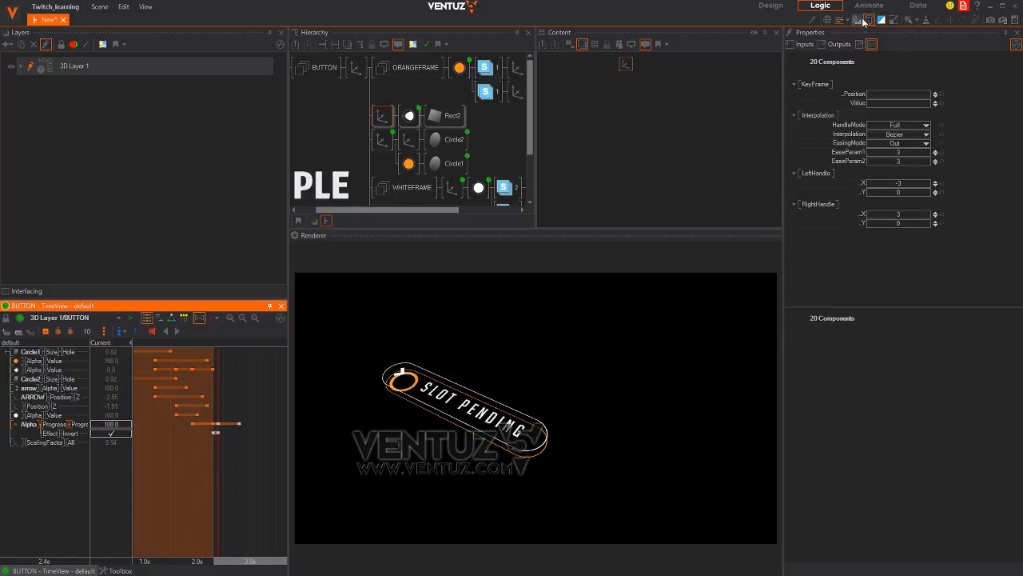
# Rename the axis beside Rect2 to GLOW and select the WHITEFRAME group
pyautogui.click(386, 117)
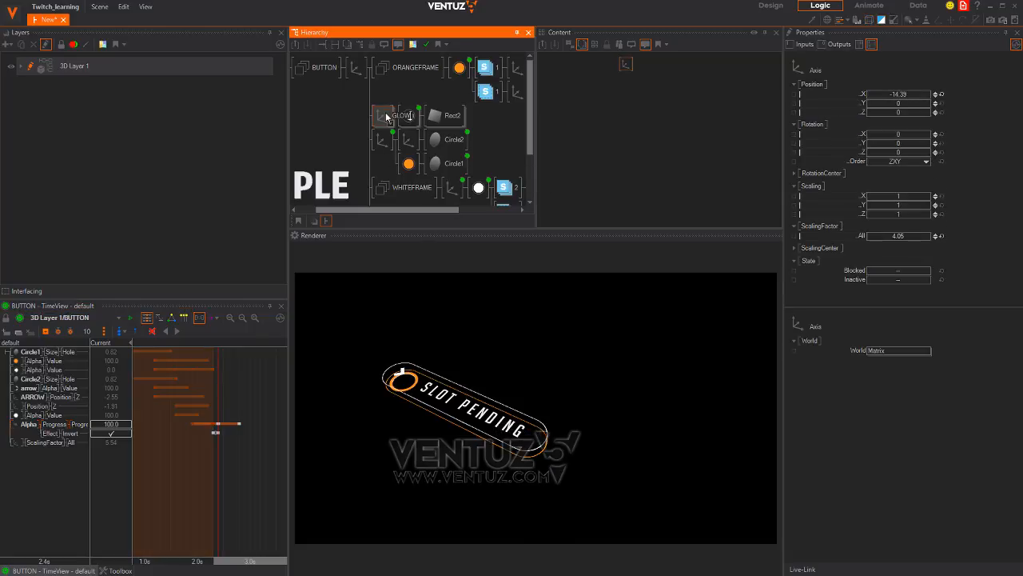
pyautogui.press('Return')
pyautogui.scroll(-2, 353, 136)
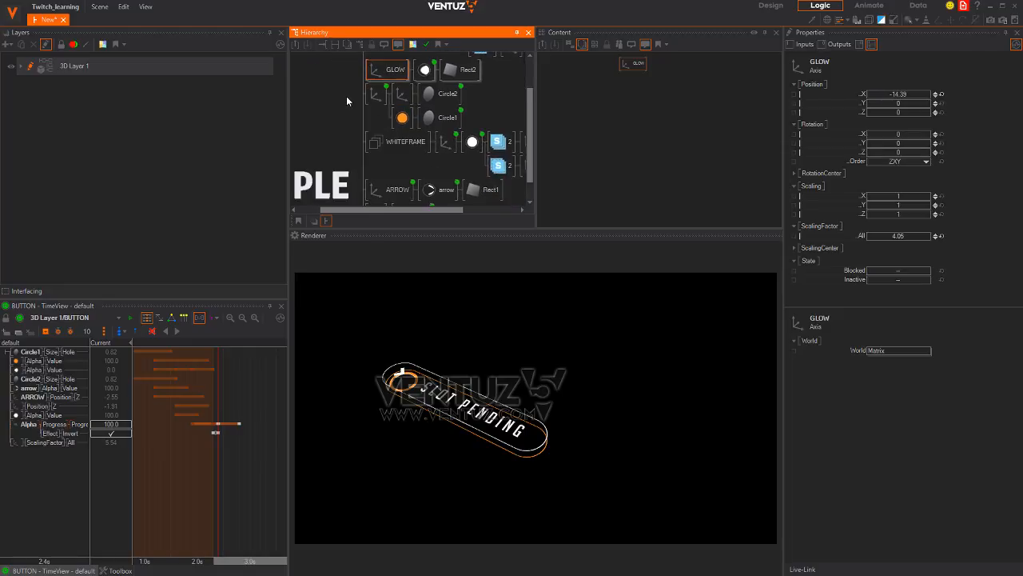
pyautogui.click(376, 95)
pyautogui.scroll(-1, 364, 135)
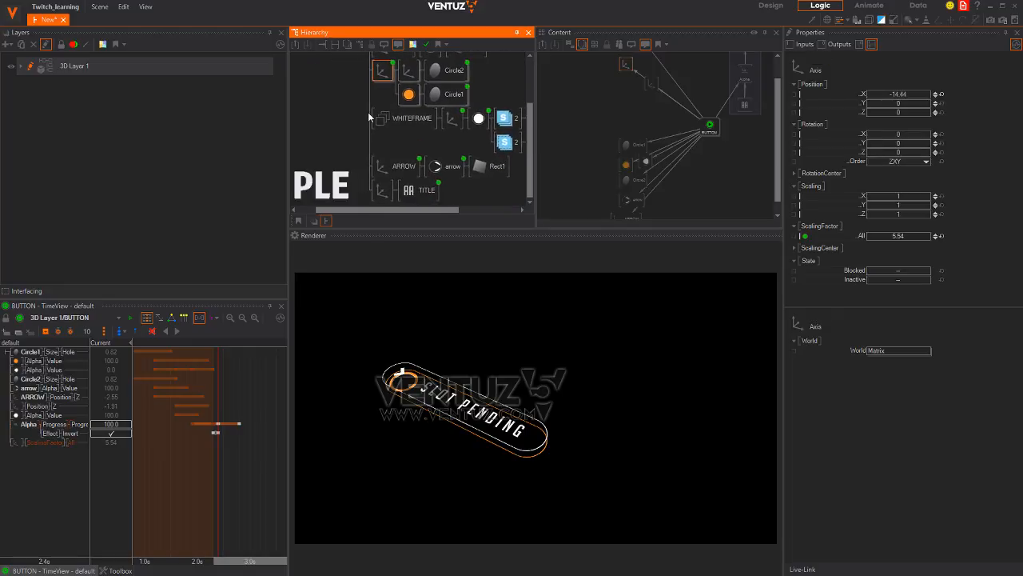
pyautogui.click(380, 120)
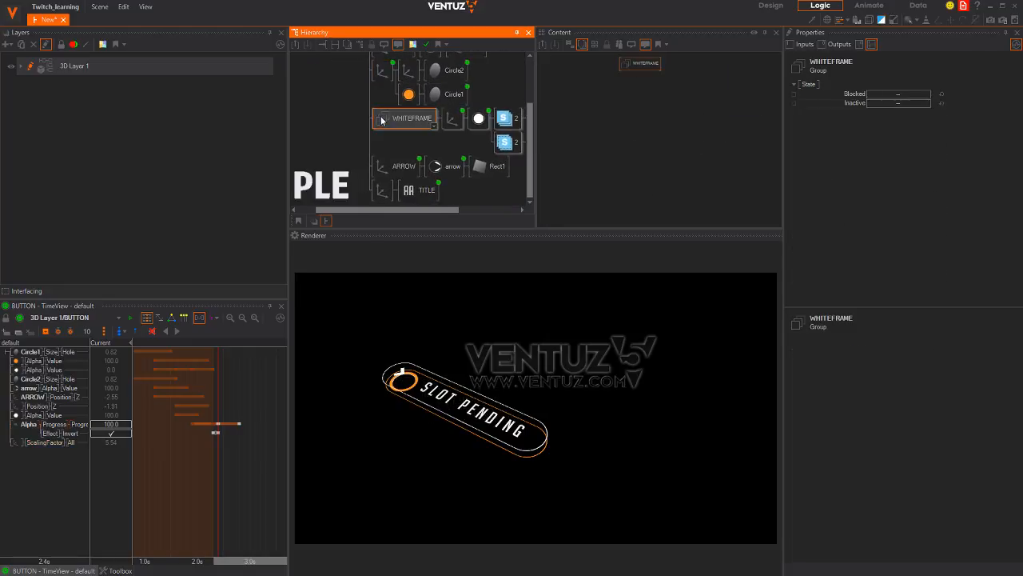
# Move WHITEFRAME above the circle group, preview, and start a node search in the Hierarchy
pyautogui.scroll(1, 389, 119)
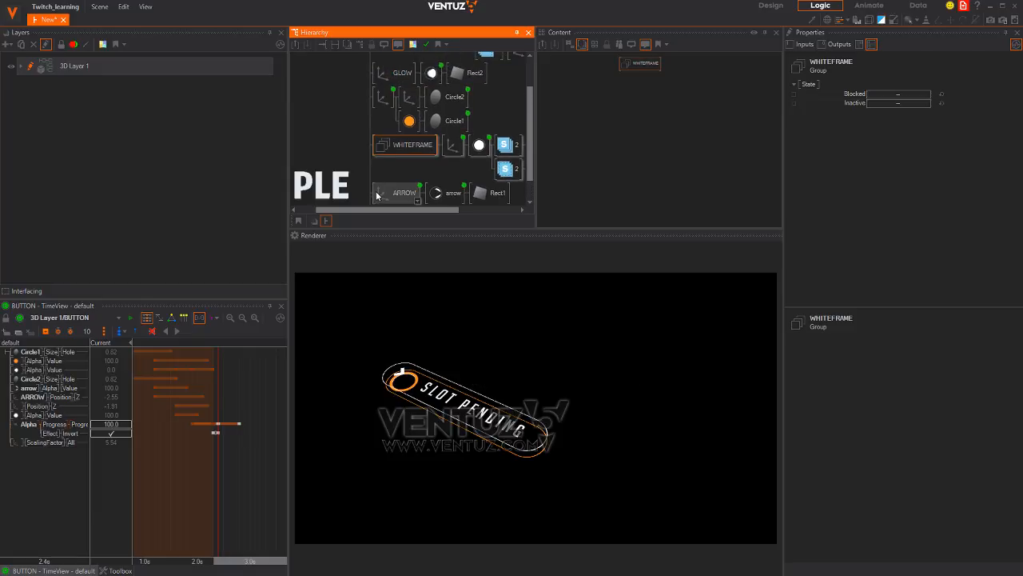
pyautogui.moveTo(340, 131)
pyautogui.mouseDown(button='middle')
pyautogui.moveTo(342, 110)
pyautogui.moveTo(346, 127)
pyautogui.mouseUp(button='middle')
pyautogui.moveTo(394, 142); pyautogui.dragTo(385, 89)
pyautogui.moveTo(234, 413); pyautogui.dragTo(218, 481)
pyautogui.click(355, 129)
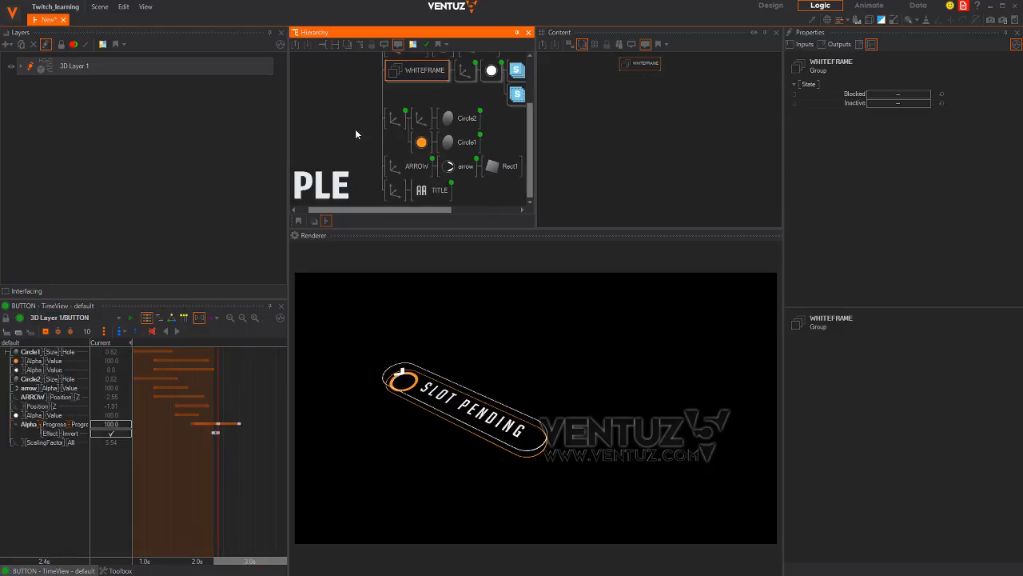
pyautogui.doubleClick(357, 125)
# Insert a Group via the 'gro' search and place an Axis inside the DISC group
pyautogui.write('grou')
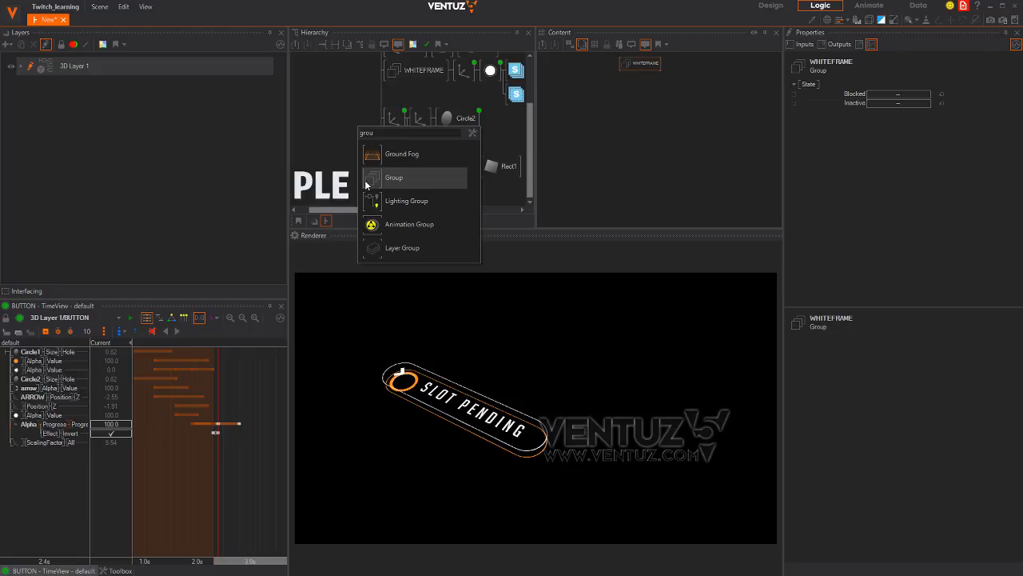
pyautogui.moveTo(367, 181); pyautogui.dragTo(391, 123)
pyautogui.click(397, 170)
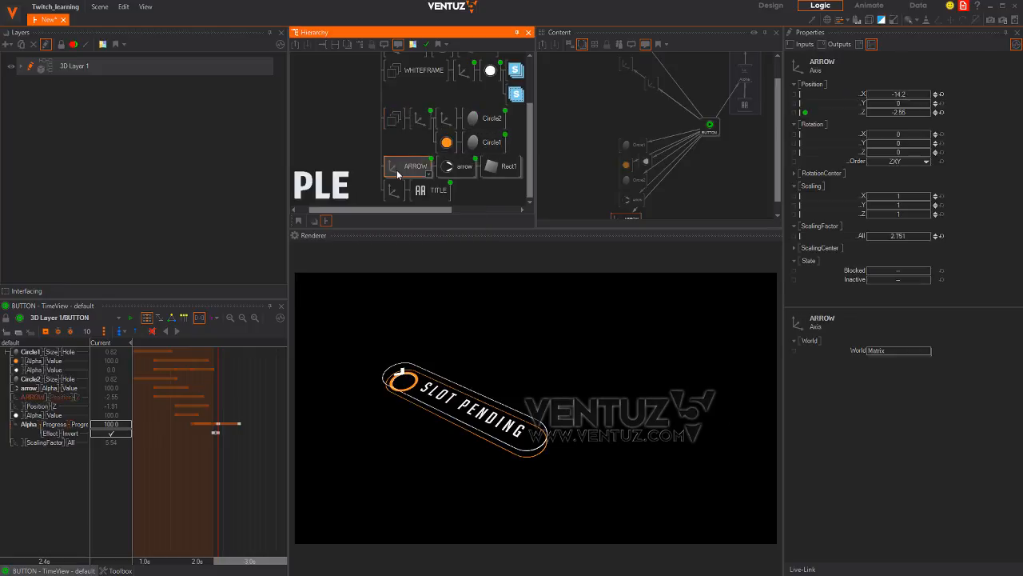
pyautogui.click(393, 120)
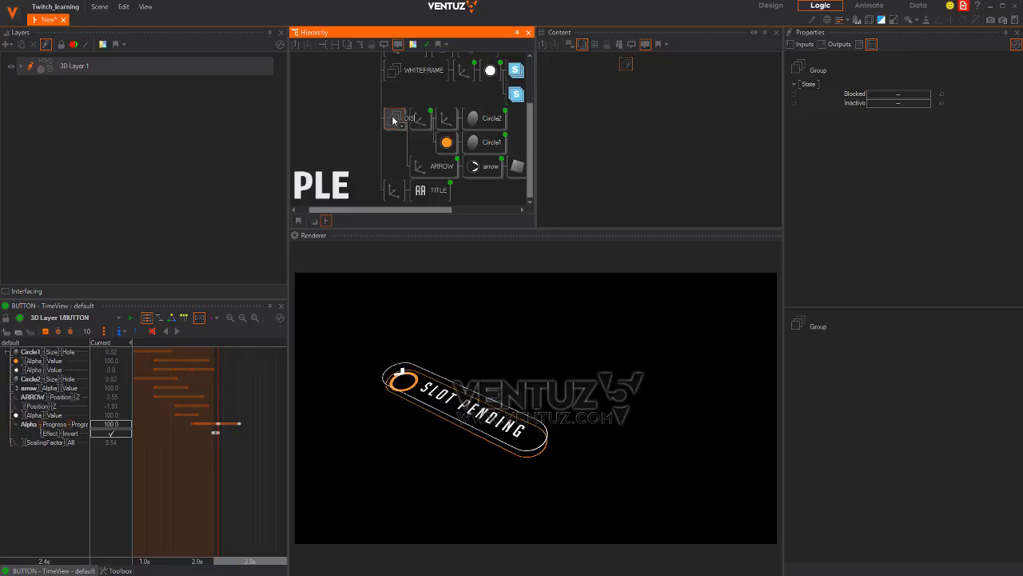
pyautogui.click(393, 120)
pyautogui.write('ax')
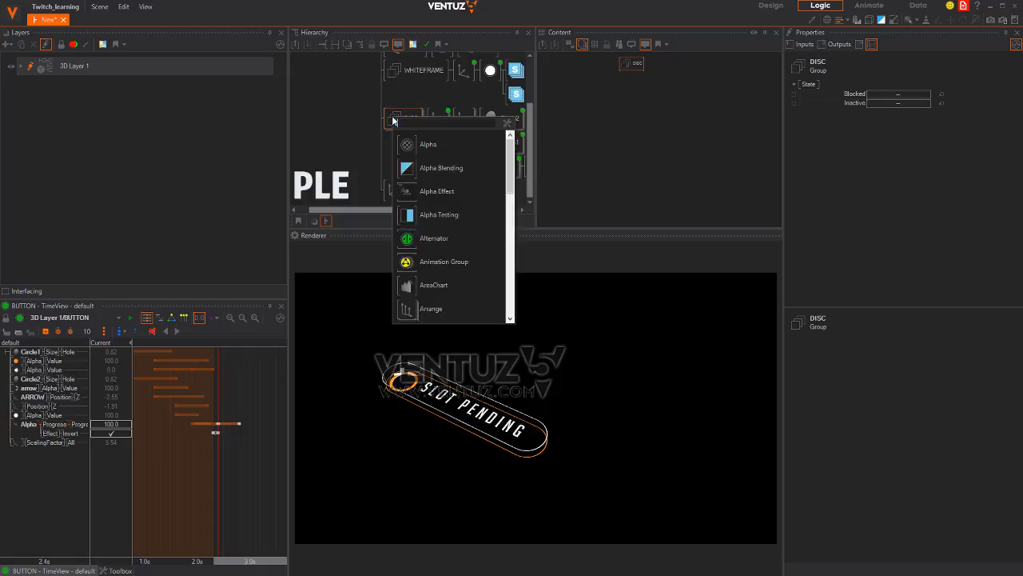
pyautogui.click(406, 151)
pyautogui.click(429, 119)
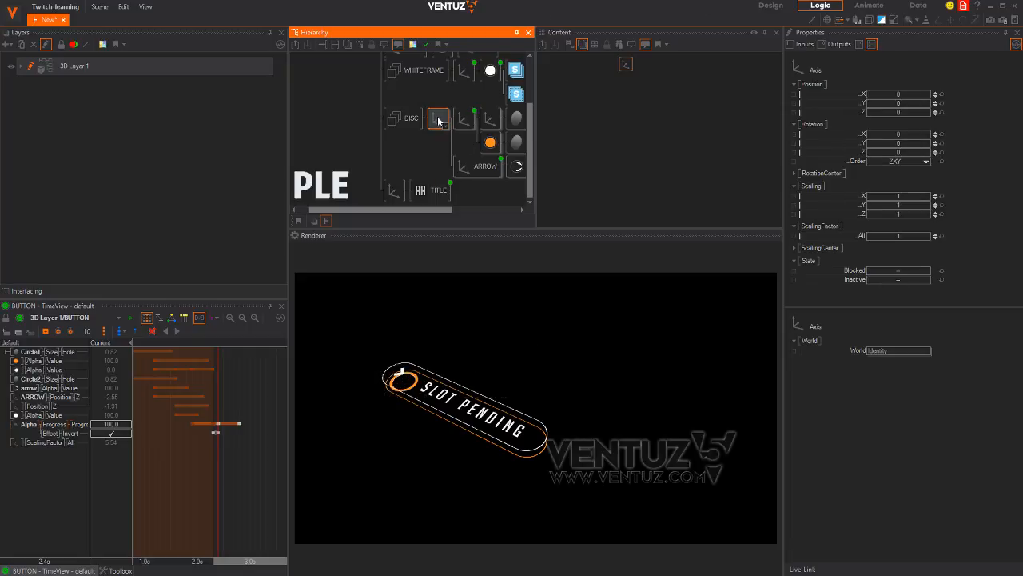
# Link the new axis's Position X to BUTTON and rename the axis DISC
pyautogui.keyDown('ctrl'); pyautogui.click(478, 168); pyautogui.keyUp('ctrl')
pyautogui.click(633, 91)
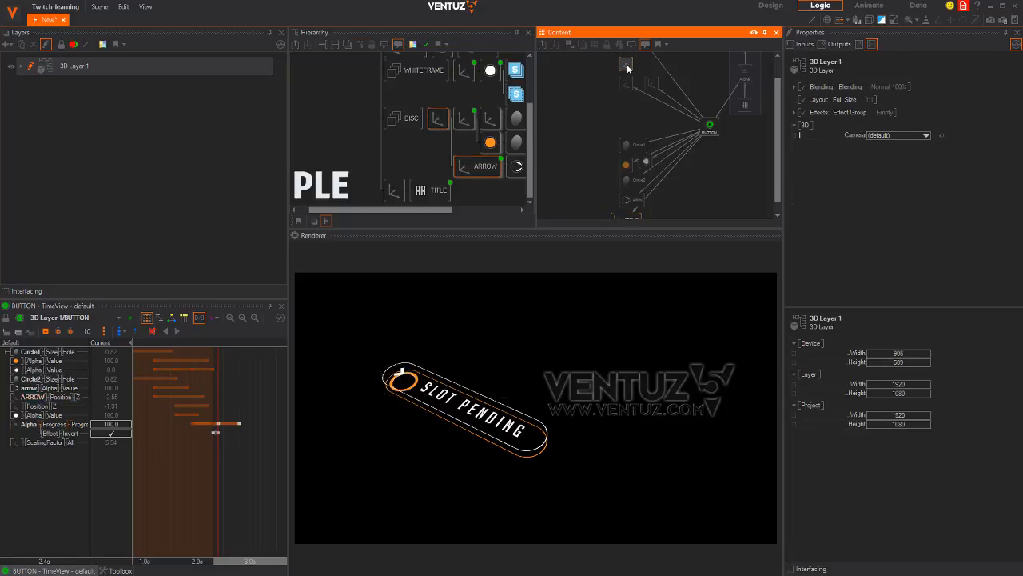
pyautogui.moveTo(628, 66); pyautogui.dragTo(729, 177)
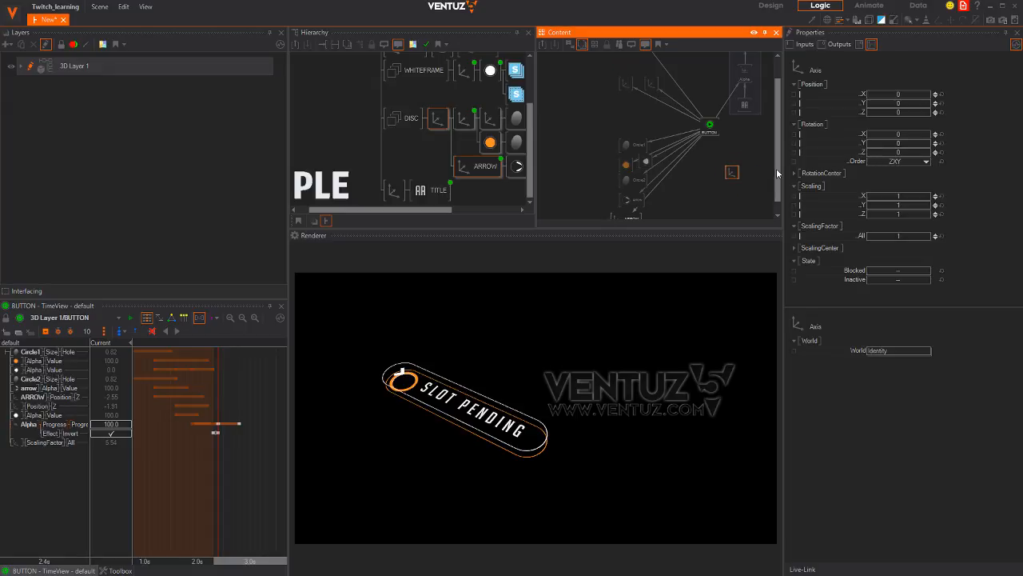
pyautogui.moveTo(839, 91); pyautogui.dragTo(709, 128)
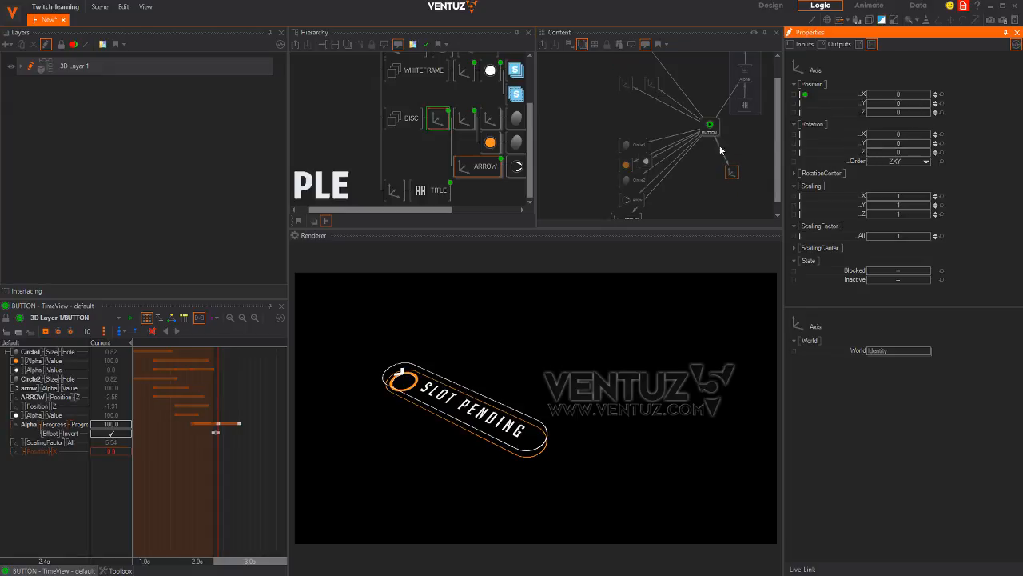
pyautogui.click(732, 173)
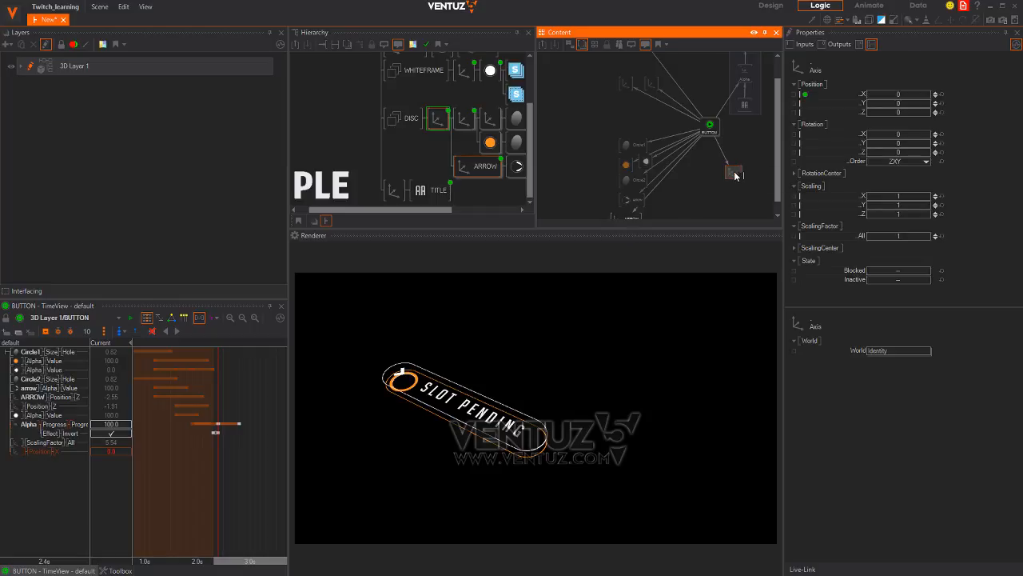
pyautogui.write('DISC')
pyautogui.press('Return')
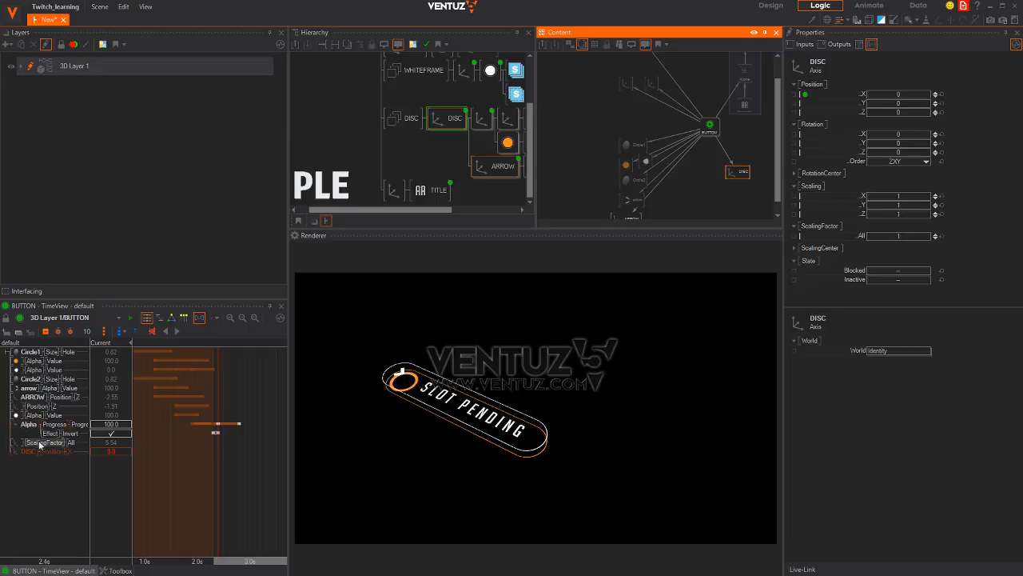
pyautogui.moveTo(466, 132); pyautogui.dragTo(433, 76, button='middle')
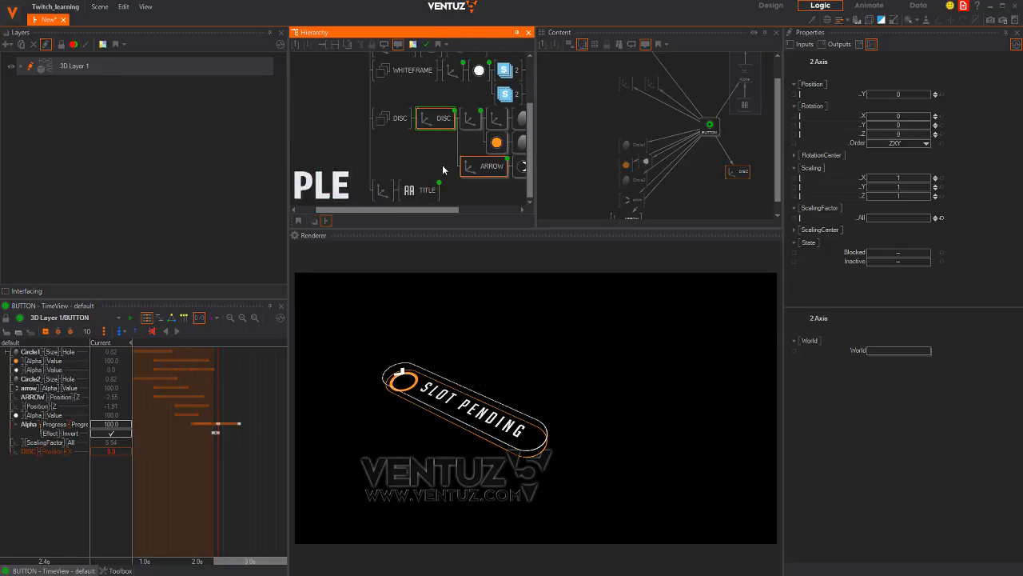
# Key DISC Position X to 27.3 at 2.8s so the disc slides to the pill's right end
pyautogui.moveTo(442, 165); pyautogui.dragTo(365, 150, button='middle')
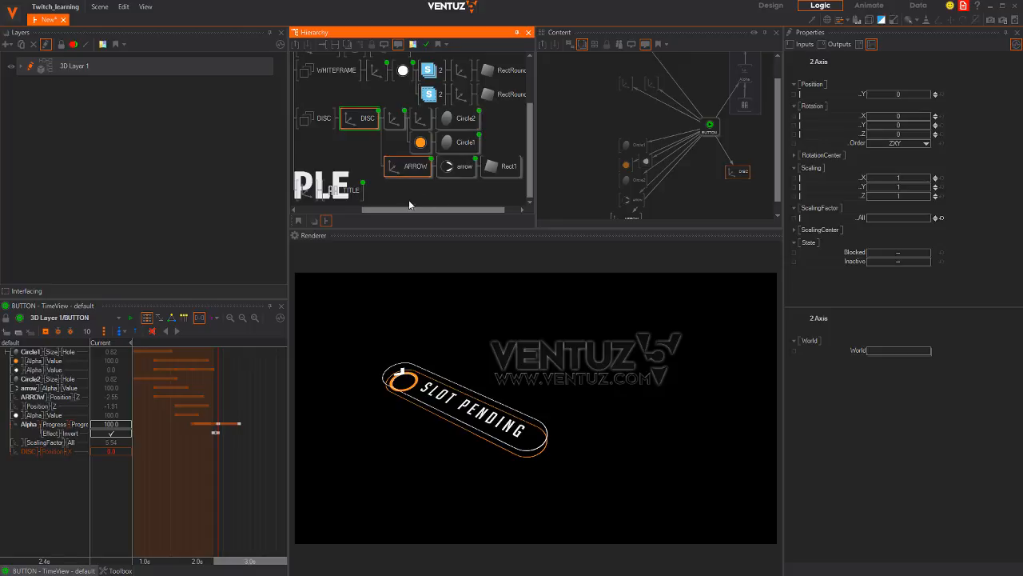
pyautogui.click(172, 457)
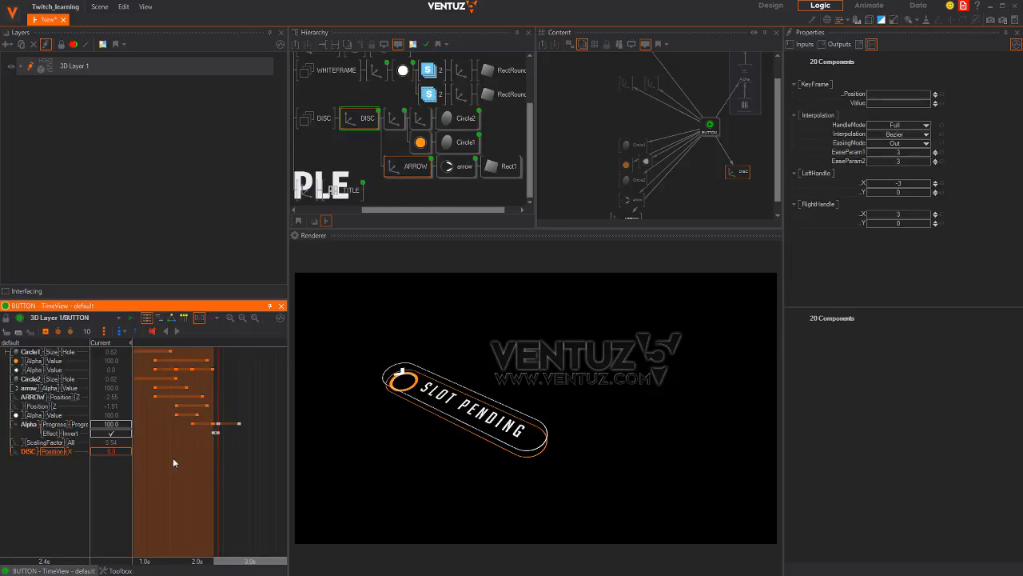
pyautogui.moveTo(197, 458); pyautogui.dragTo(218, 459)
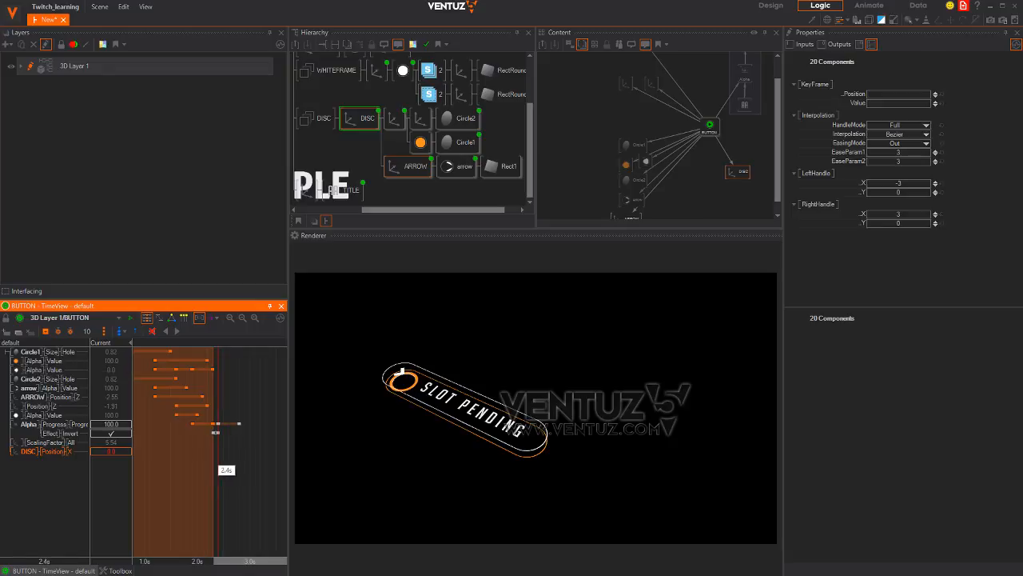
pyautogui.moveTo(217, 460); pyautogui.dragTo(169, 495)
pyautogui.scroll(-2, 201, 498)
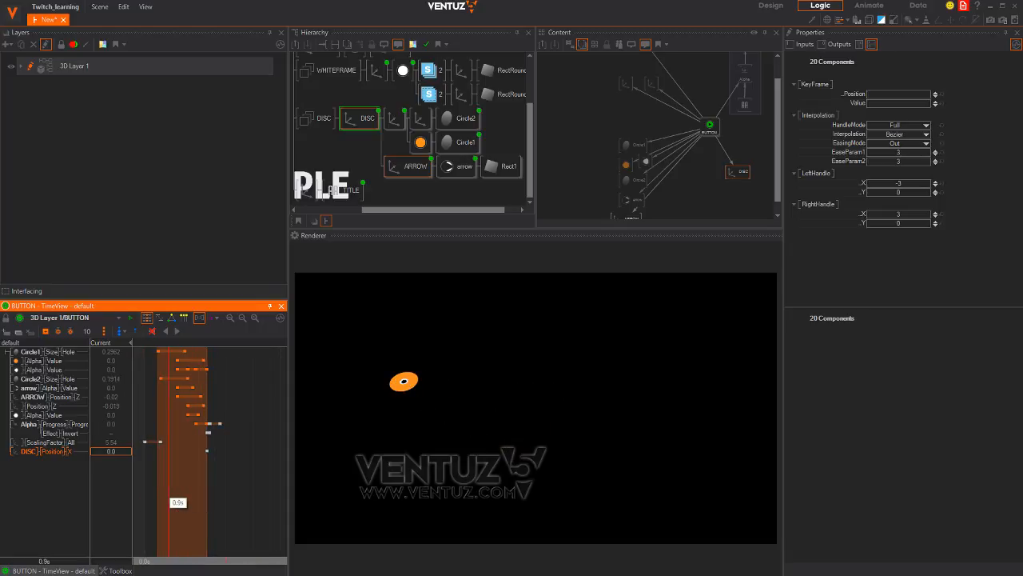
pyautogui.click(146, 442)
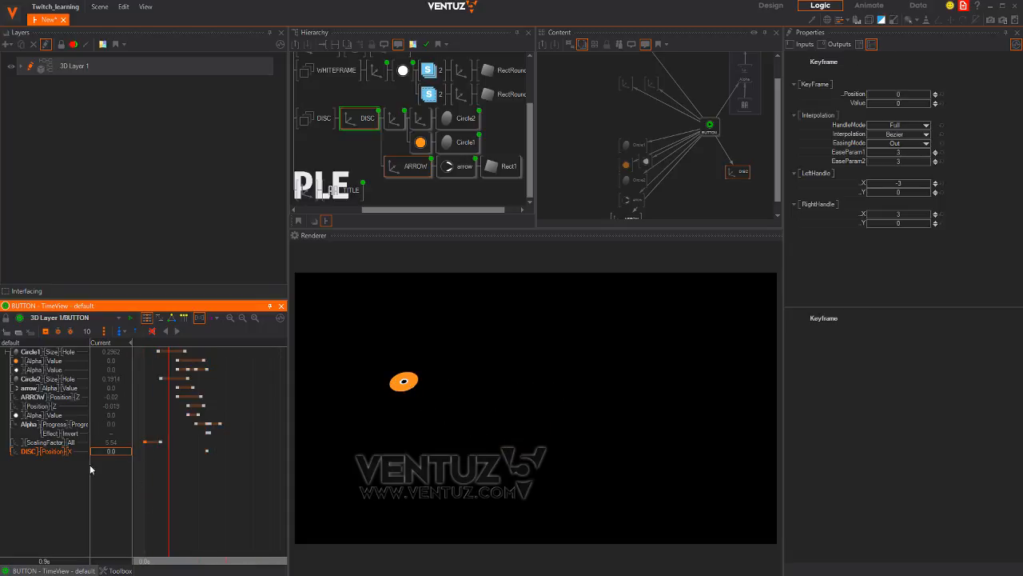
pyautogui.click(207, 453)
pyautogui.moveTo(197, 484); pyautogui.dragTo(219, 484)
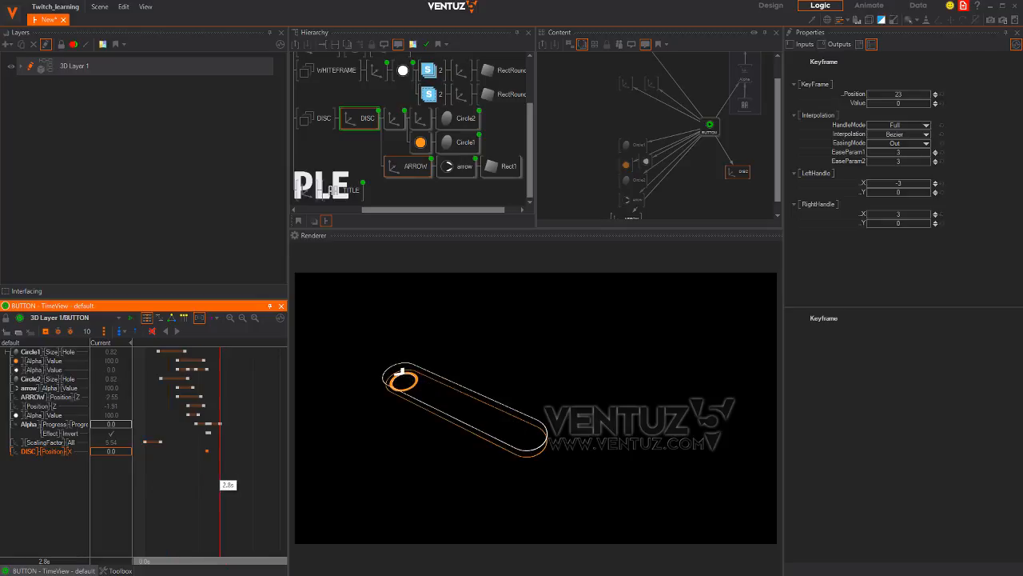
pyautogui.click(47, 332)
pyautogui.moveTo(111, 454); pyautogui.dragTo(214, 473)
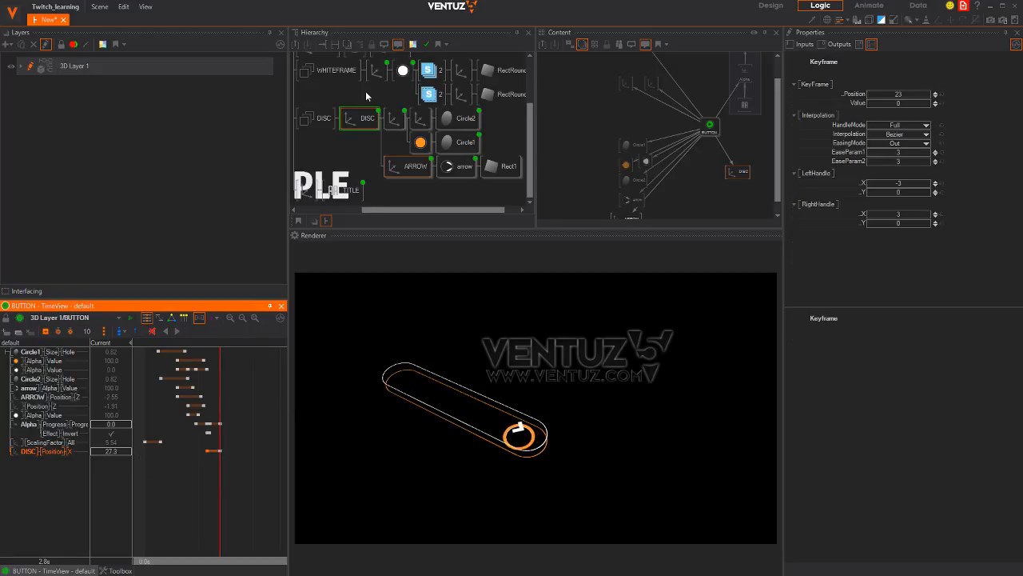
pyautogui.moveTo(367, 95); pyautogui.dragTo(512, 181, button='middle')
pyautogui.click(387, 70)
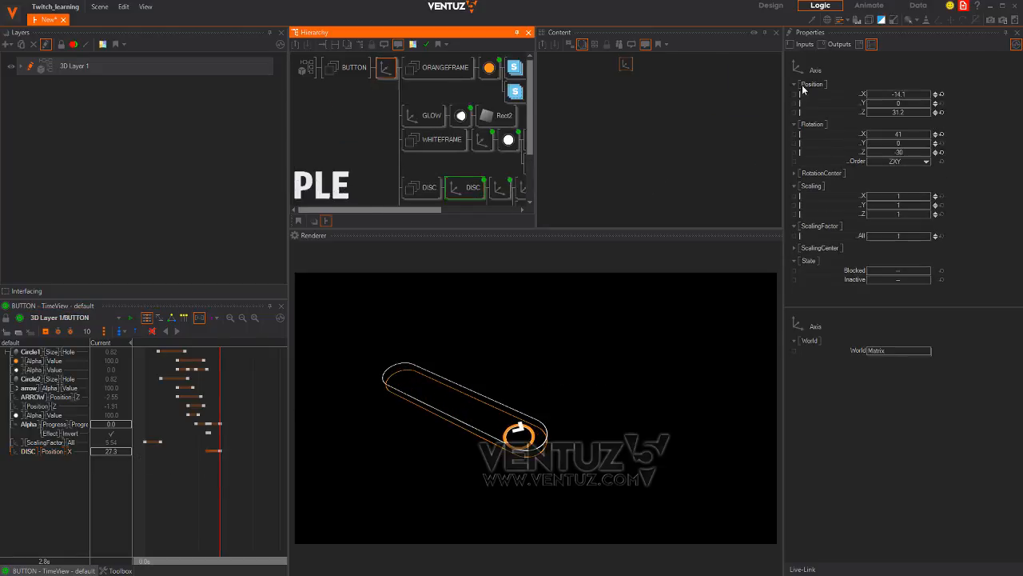
# Zero the button's X/Z rotation and X/Z position, and squash its Z scaling
pyautogui.click(941, 152)
pyautogui.click(941, 134)
pyautogui.click(943, 112)
pyautogui.click(941, 94)
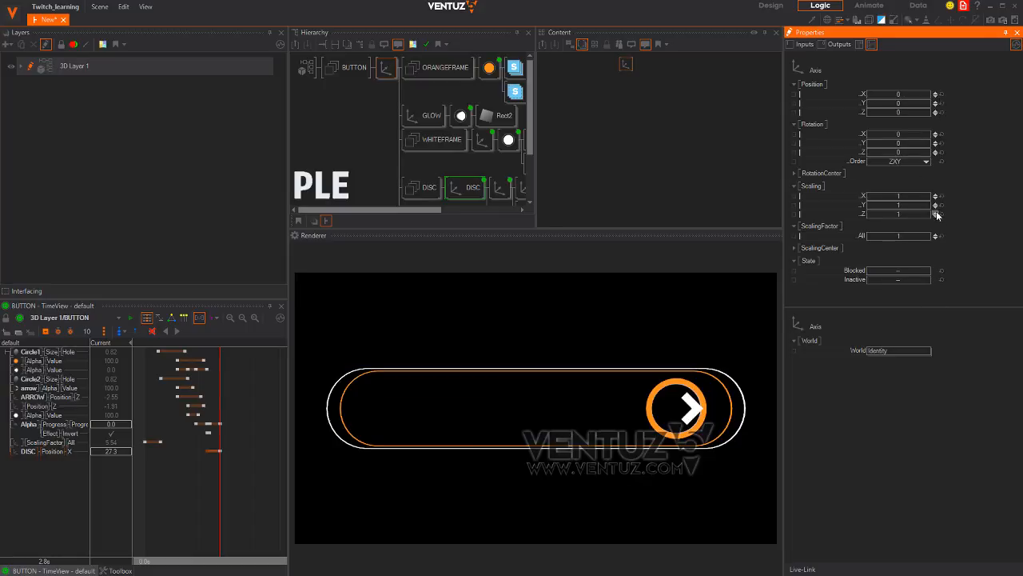
pyautogui.moveTo(910, 213); pyautogui.dragTo(877, 213)
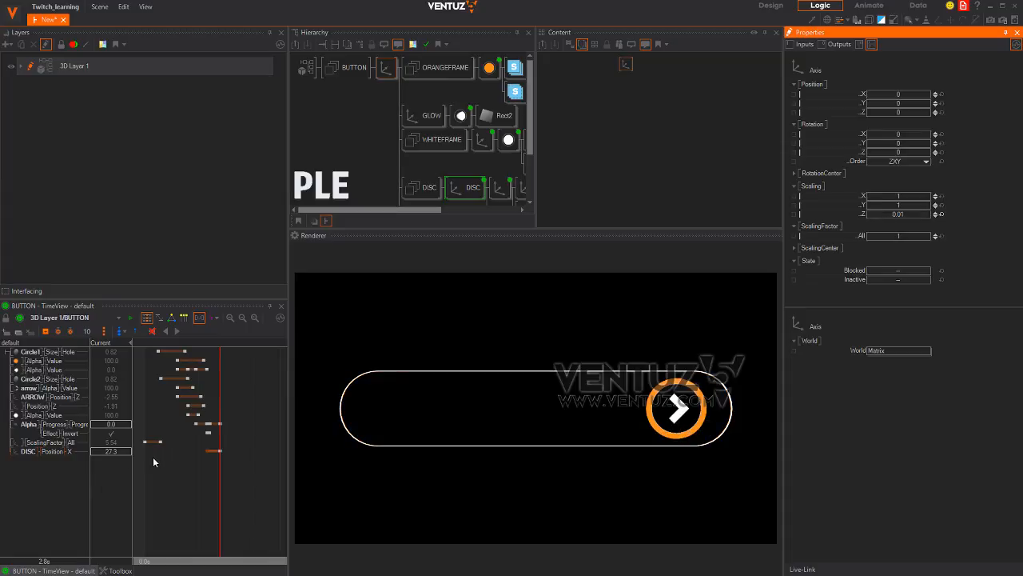
# Set the disc's end position X to 29.12 and restore the button's Z scaling to 1
pyautogui.moveTo(115, 452); pyautogui.dragTo(179, 448)
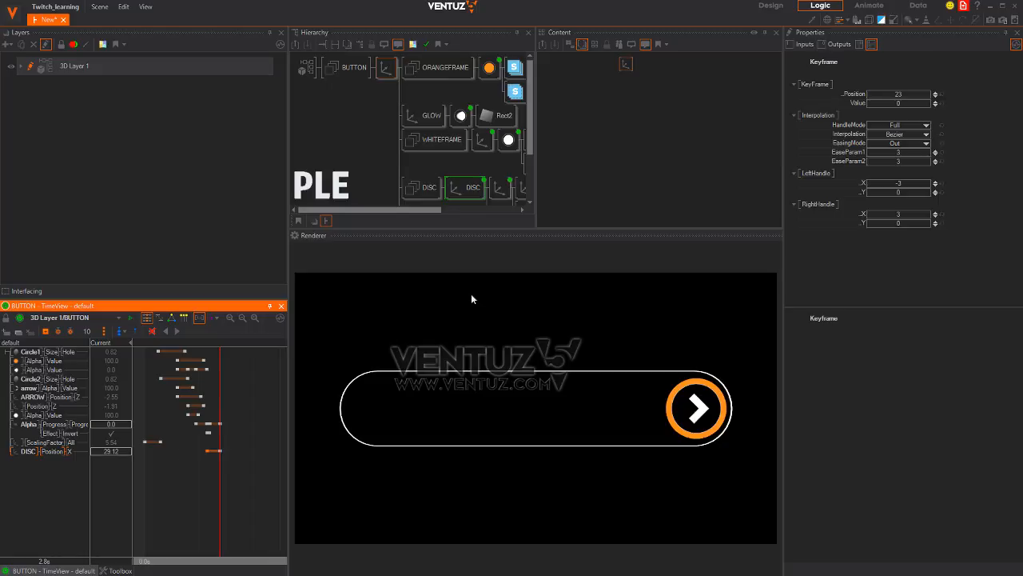
pyautogui.click(389, 71)
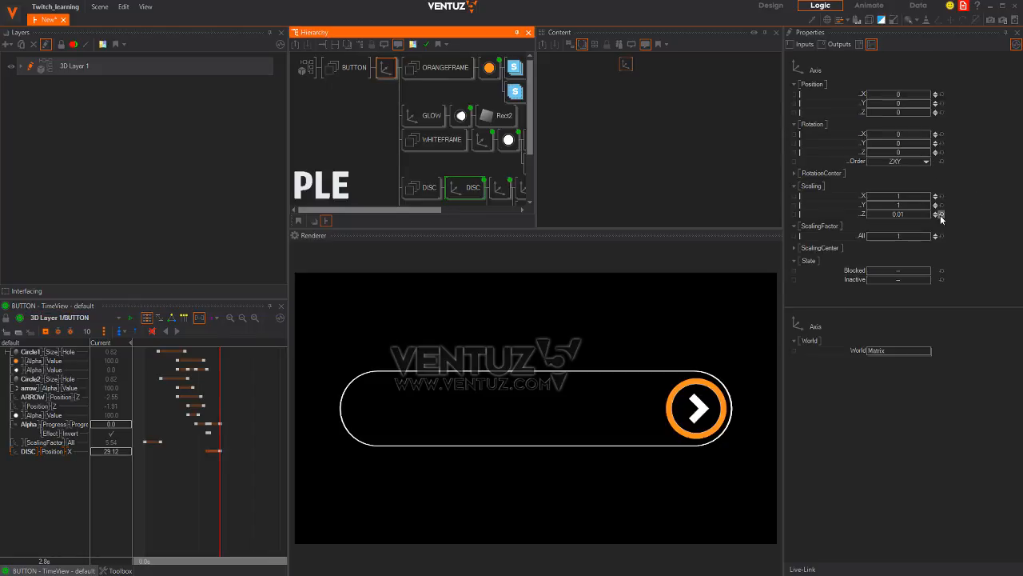
pyautogui.click(942, 214)
pyautogui.moveTo(221, 493)
pyautogui.mouseDown()
pyautogui.moveTo(146, 487)
pyautogui.moveTo(247, 488)
pyautogui.moveTo(150, 490)
pyautogui.moveTo(221, 496)
pyautogui.mouseUp()
# Turn the Effect Invert off just past 2.8 seconds
pyautogui.scroll(5, 220, 475)
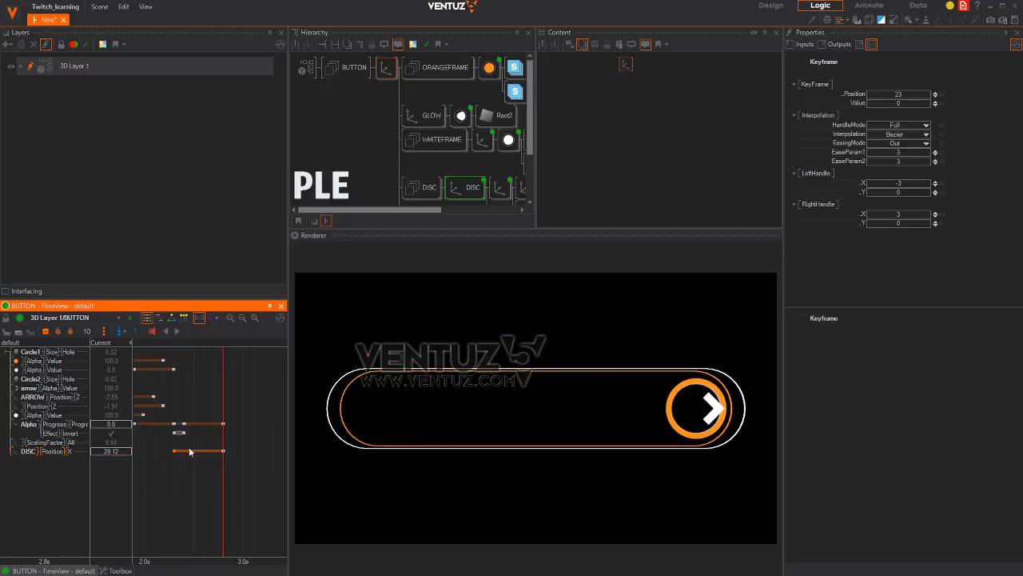
pyautogui.moveTo(207, 498)
pyautogui.mouseDown()
pyautogui.moveTo(183, 498)
pyautogui.moveTo(223, 497)
pyautogui.mouseUp()
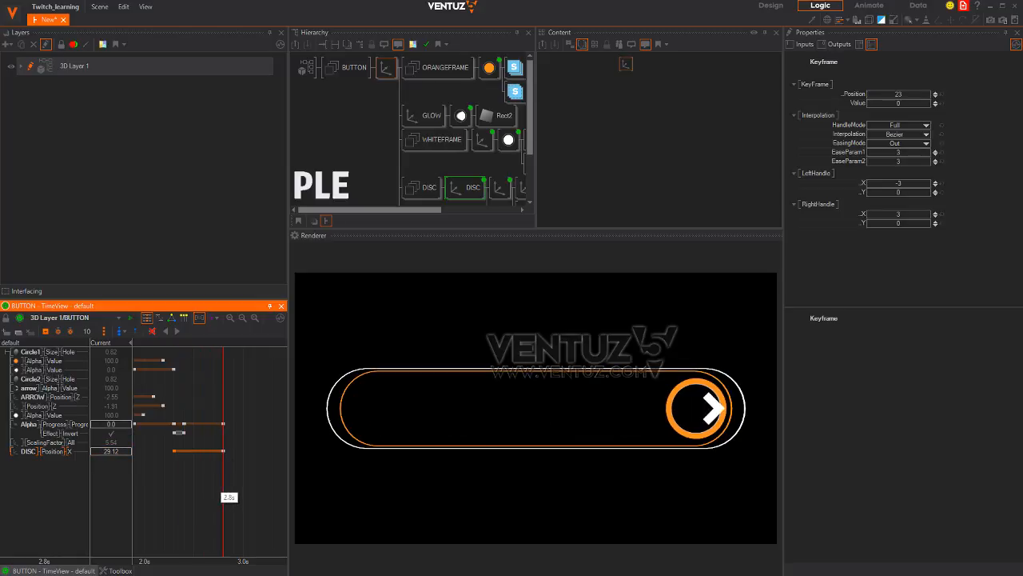
pyautogui.moveTo(223, 497); pyautogui.dragTo(223, 494)
pyautogui.click(56, 434)
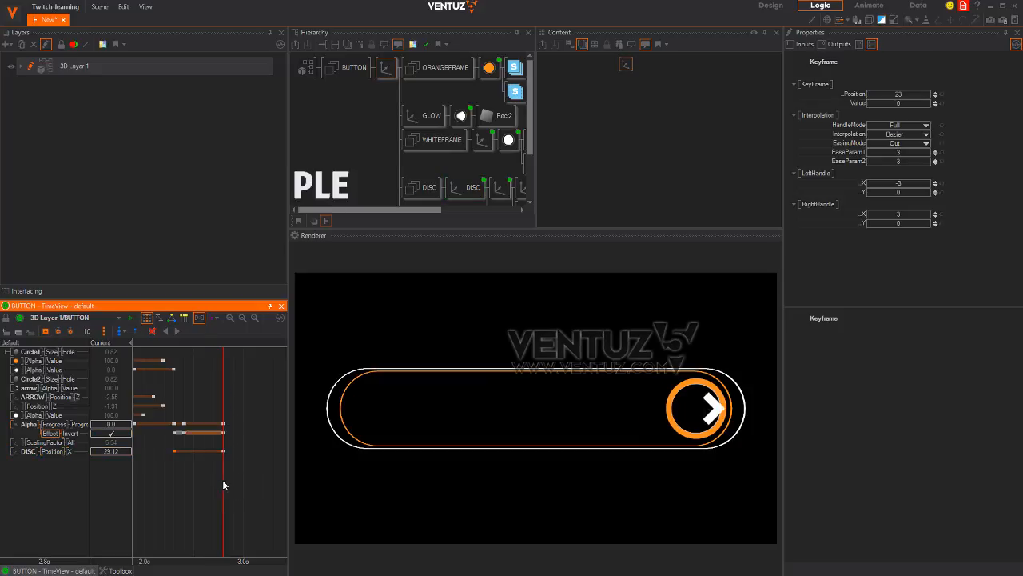
pyautogui.moveTo(223, 484); pyautogui.dragTo(236, 483)
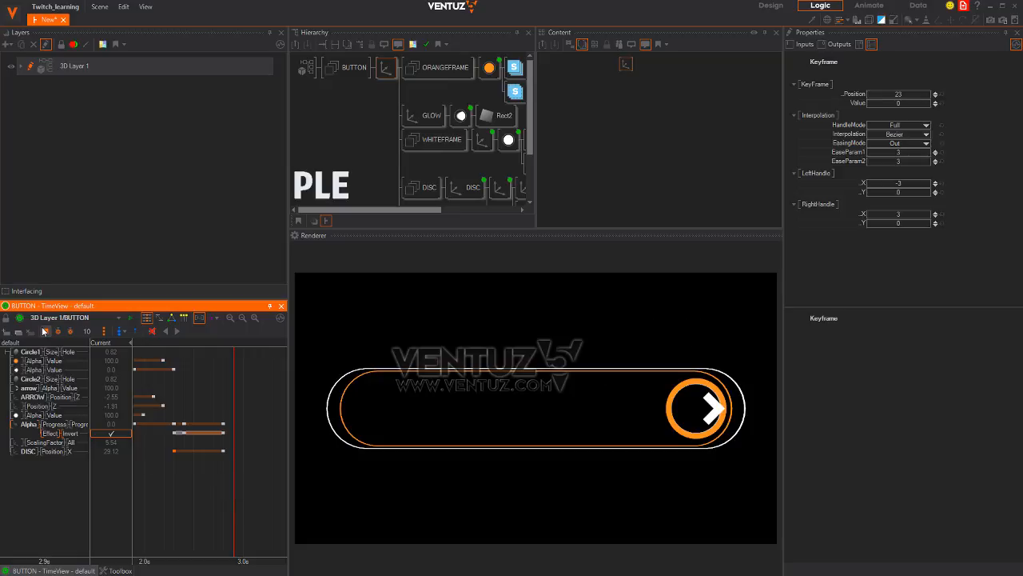
pyautogui.click(115, 434)
# Keyframe Alpha Progress to 100 at 3.2 seconds and preview the SLOT PENDING reveal
pyautogui.moveTo(235, 480); pyautogui.dragTo(264, 479)
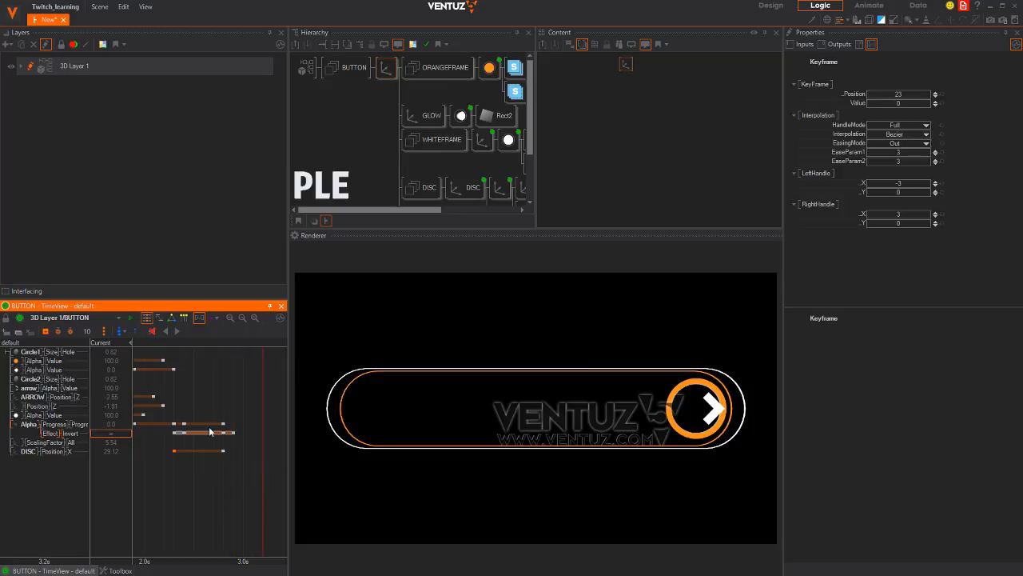
pyautogui.click(69, 425)
pyautogui.click(45, 331)
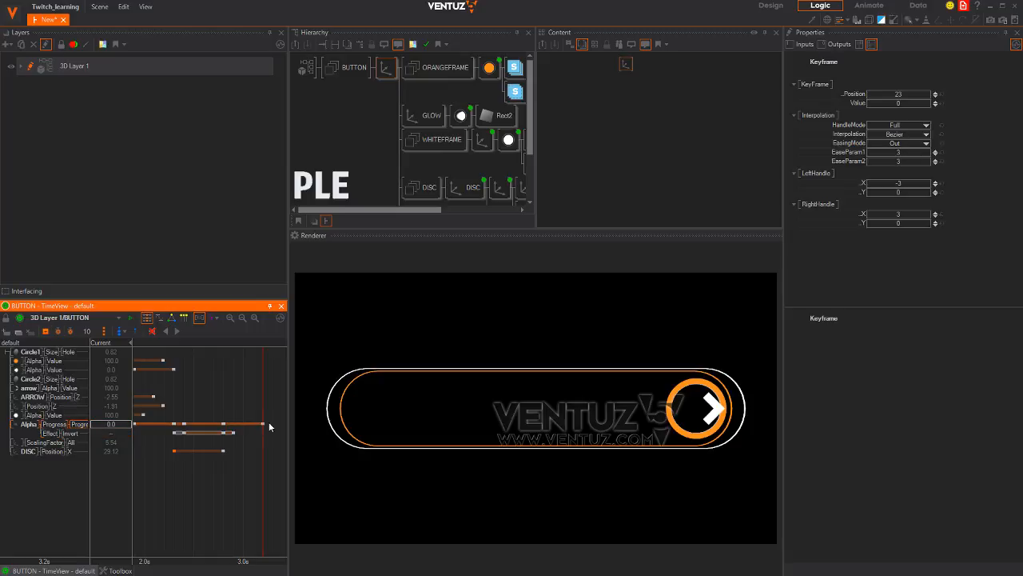
pyautogui.doubleClick(119, 424)
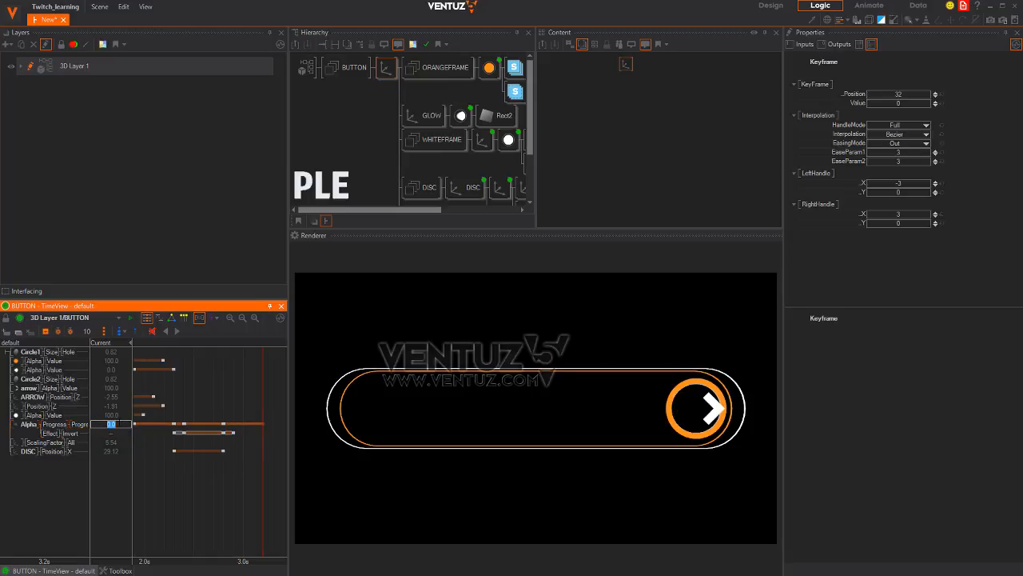
pyautogui.write('100')
pyautogui.press('Return')
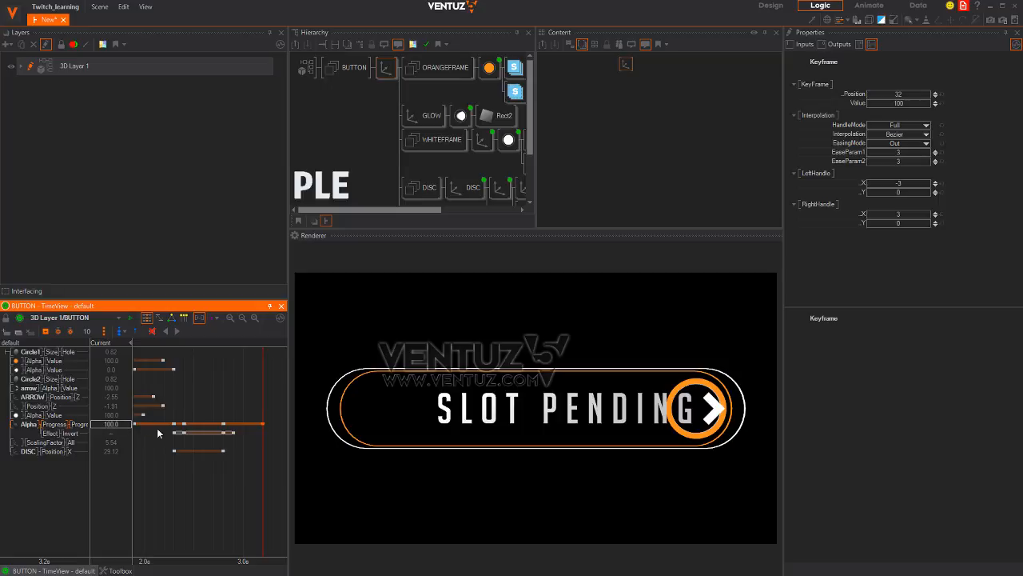
pyautogui.moveTo(256, 478); pyautogui.dragTo(226, 476)
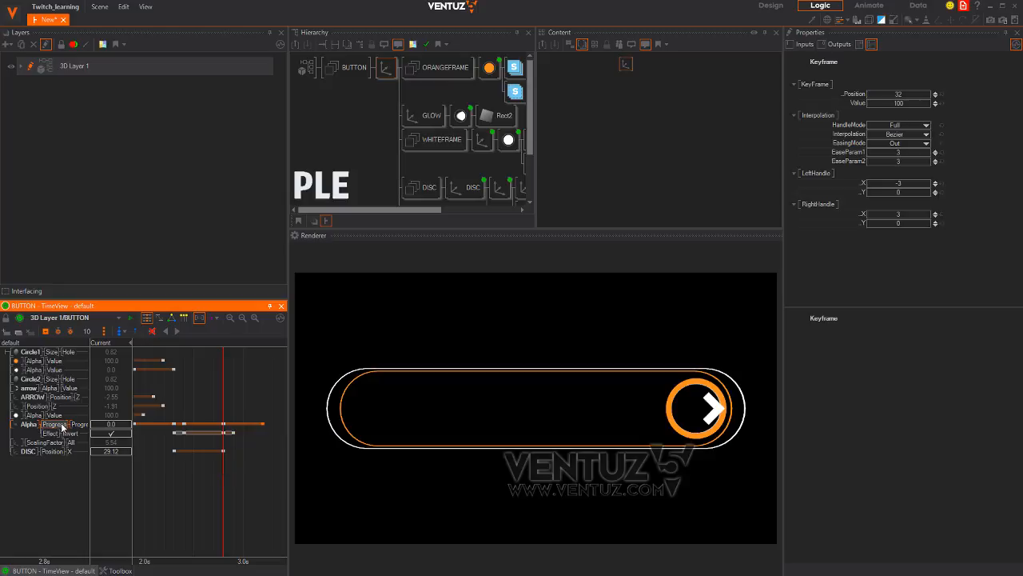
# In the DiagramView, switch all the button's curve keyframes to Linear interpolation
pyautogui.click(170, 319)
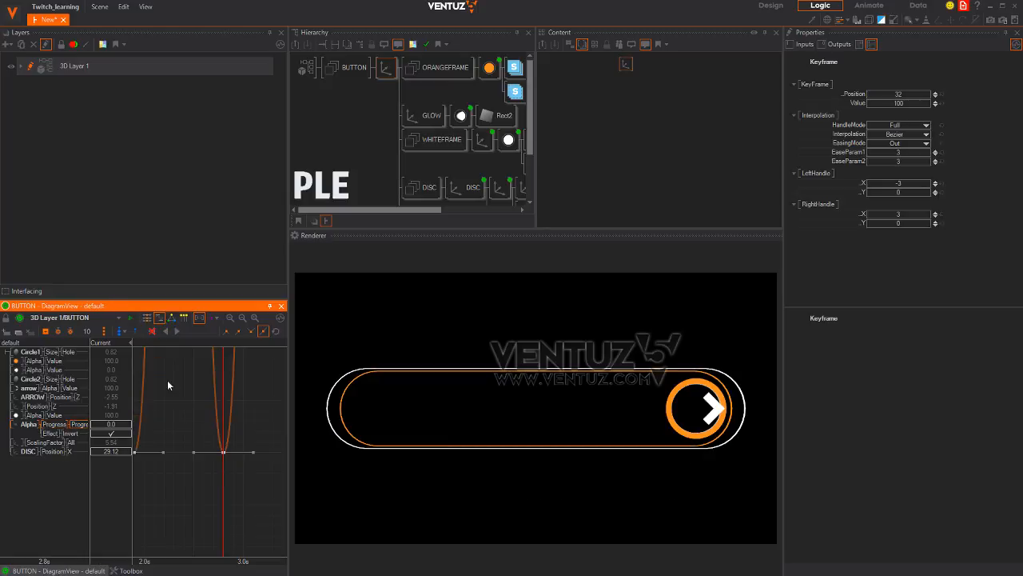
pyautogui.scroll(-10, 227, 458)
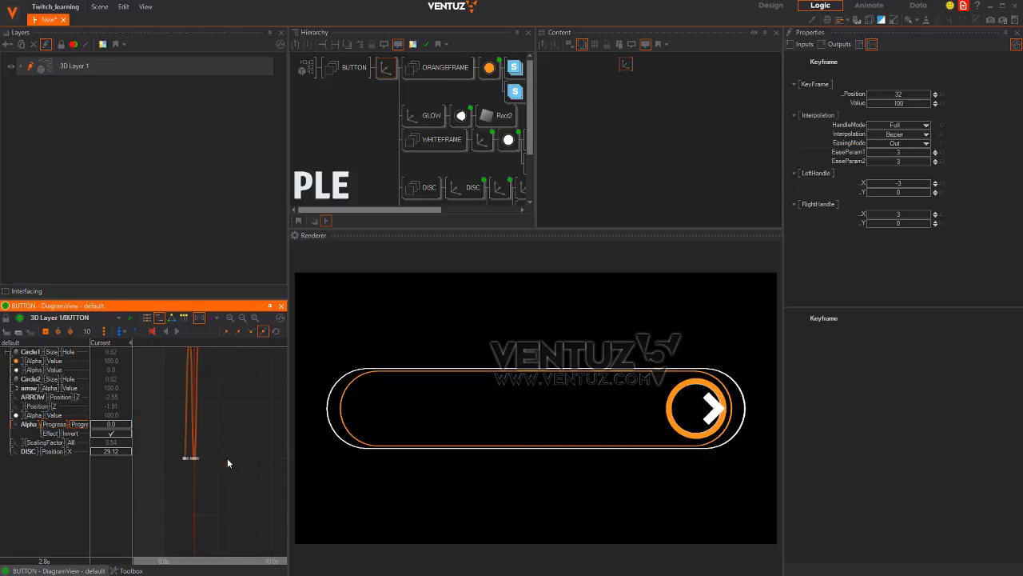
pyautogui.click(256, 318)
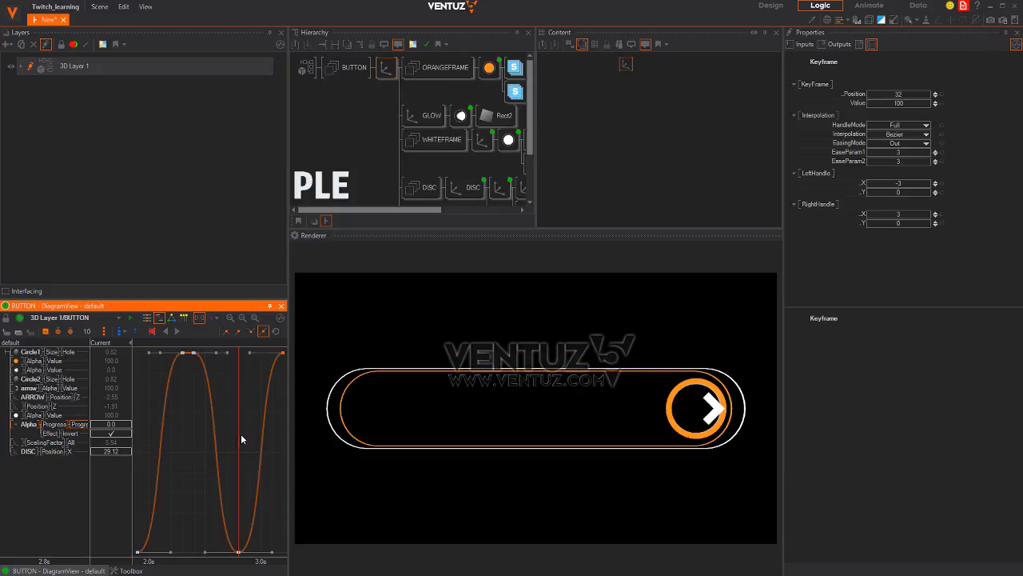
pyautogui.scroll(-3, 241, 434)
pyautogui.moveTo(234, 484); pyautogui.dragTo(281, 517)
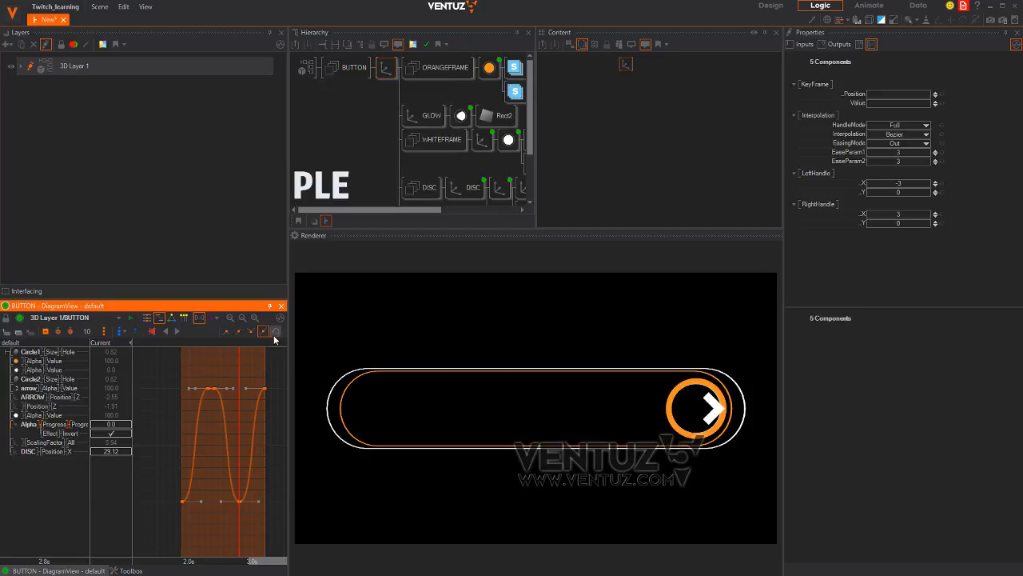
pyautogui.moveTo(288, 331); pyautogui.dragTo(426, 331)
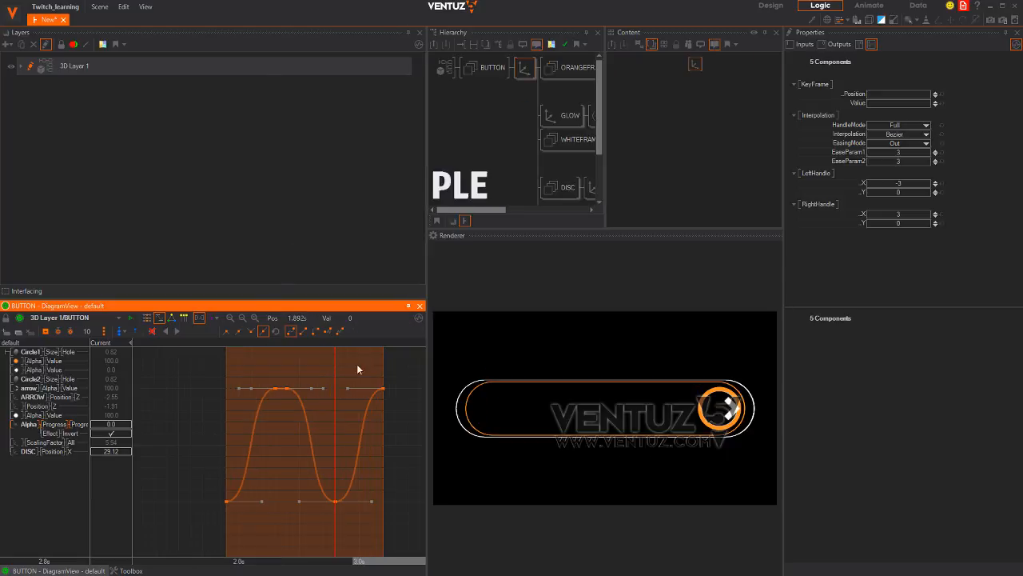
pyautogui.click(303, 329)
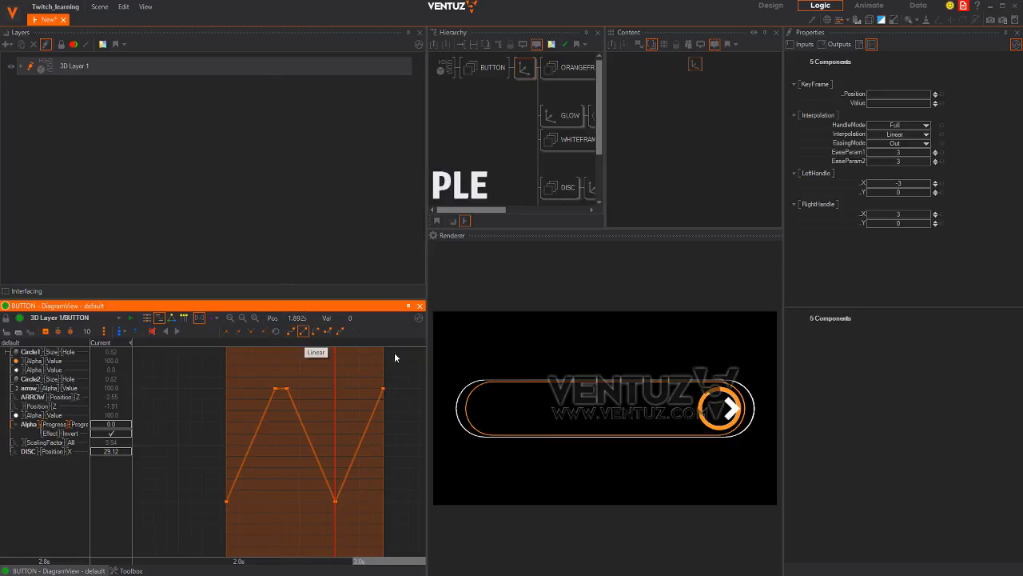
pyautogui.moveTo(428, 347); pyautogui.dragTo(266, 347)
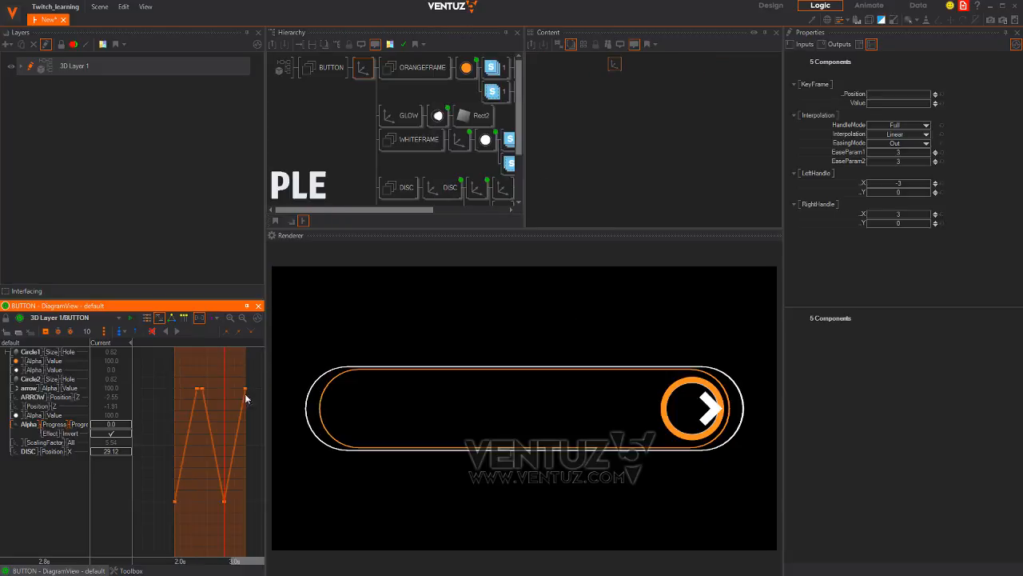
pyautogui.click(147, 318)
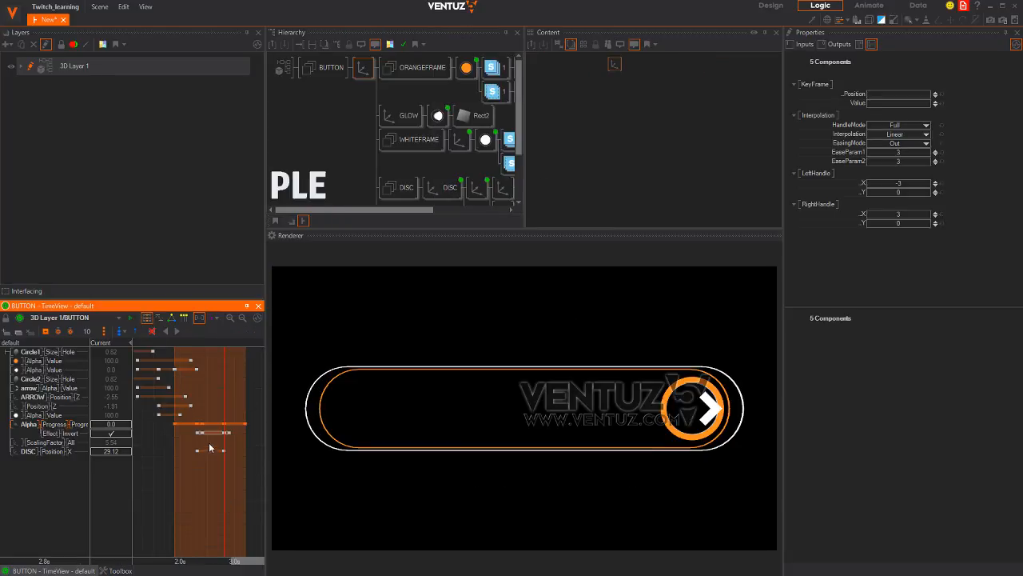
# Scrub the timeline to preview the linear text reveal
pyautogui.moveTo(224, 485)
pyautogui.mouseDown()
pyautogui.moveTo(171, 485)
pyautogui.moveTo(258, 483)
pyautogui.moveTo(176, 484)
pyautogui.moveTo(241, 482)
pyautogui.mouseUp()
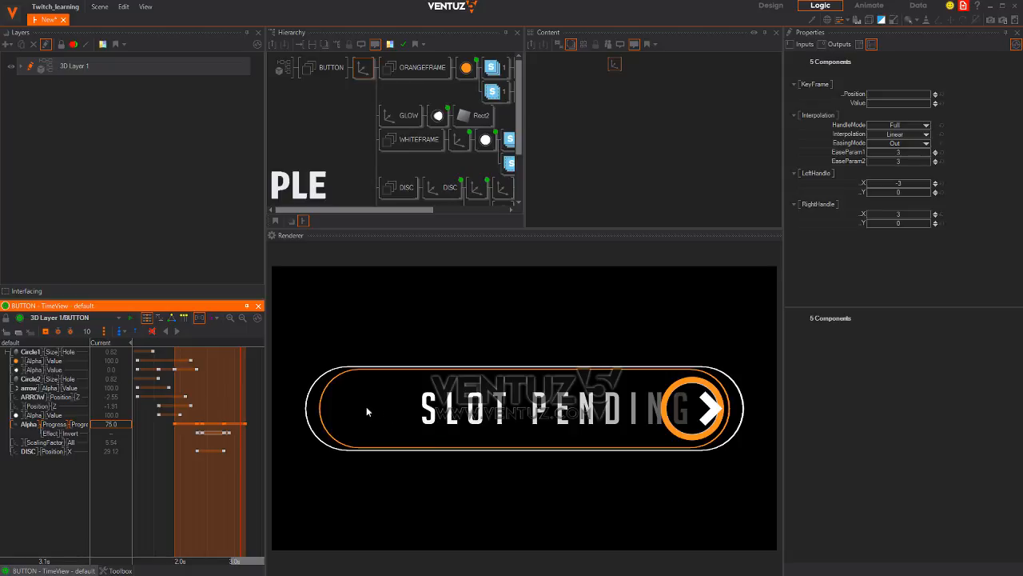
pyautogui.moveTo(247, 472)
pyautogui.mouseDown()
pyautogui.moveTo(211, 475)
pyautogui.moveTo(231, 475)
pyautogui.mouseUp()
pyautogui.scroll(5, 222, 474)
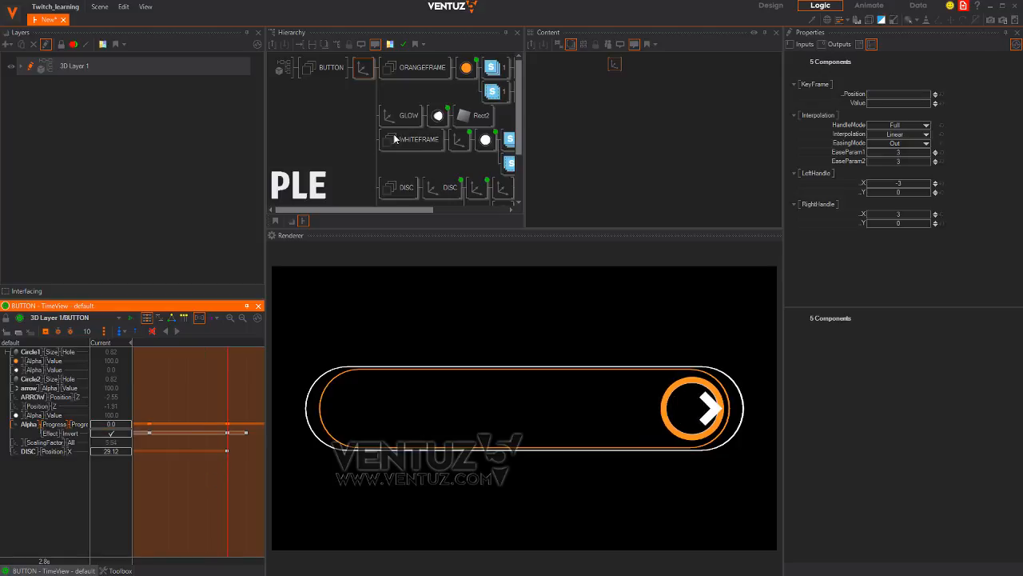
pyautogui.moveTo(401, 172); pyautogui.dragTo(338, 104, button='middle')
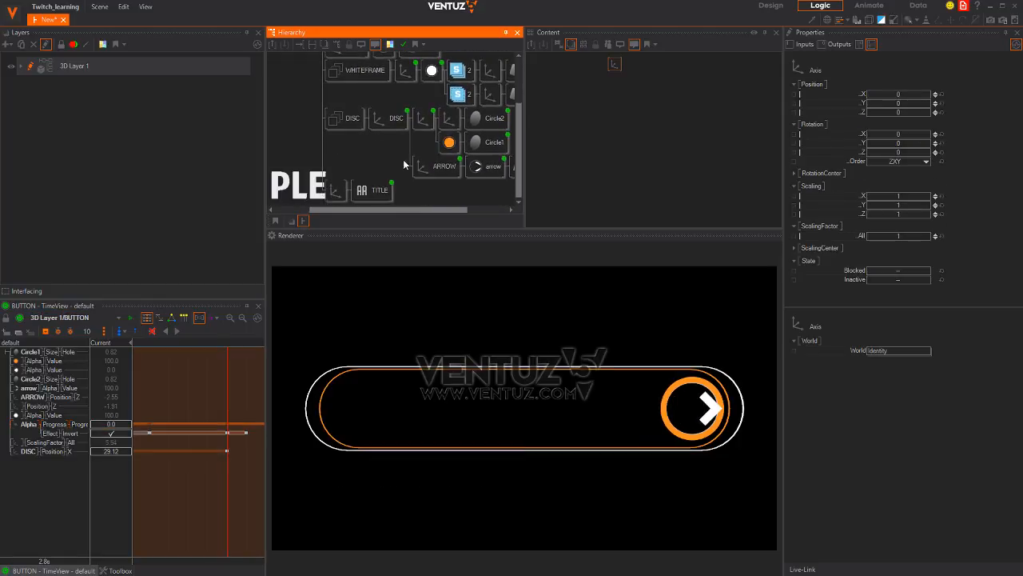
# Add a timeline track for the TITLE Axis node's Position X
pyautogui.moveTo(409, 161); pyautogui.dragTo(406, 119, button='middle')
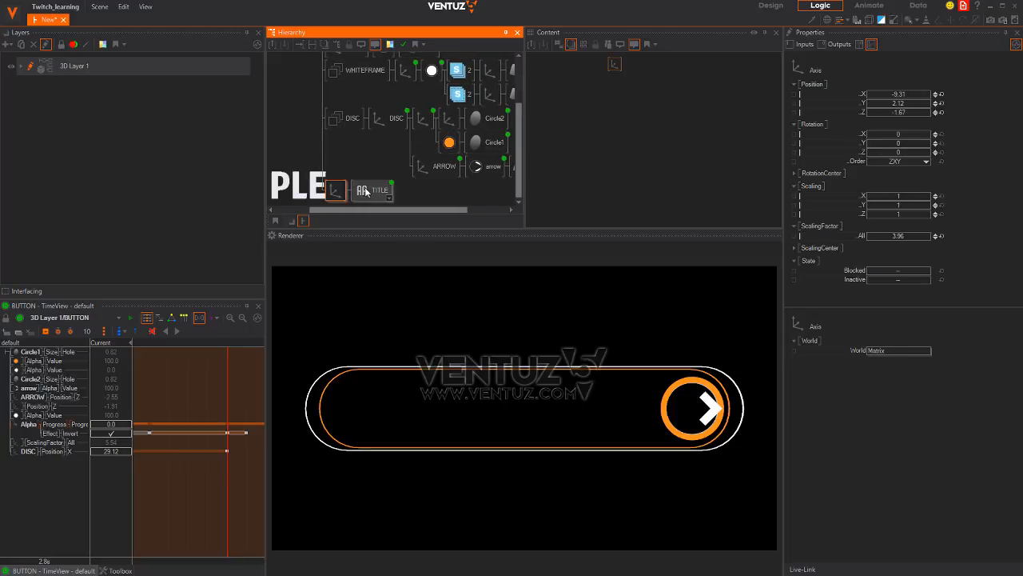
pyautogui.click(336, 198)
pyautogui.click(614, 86)
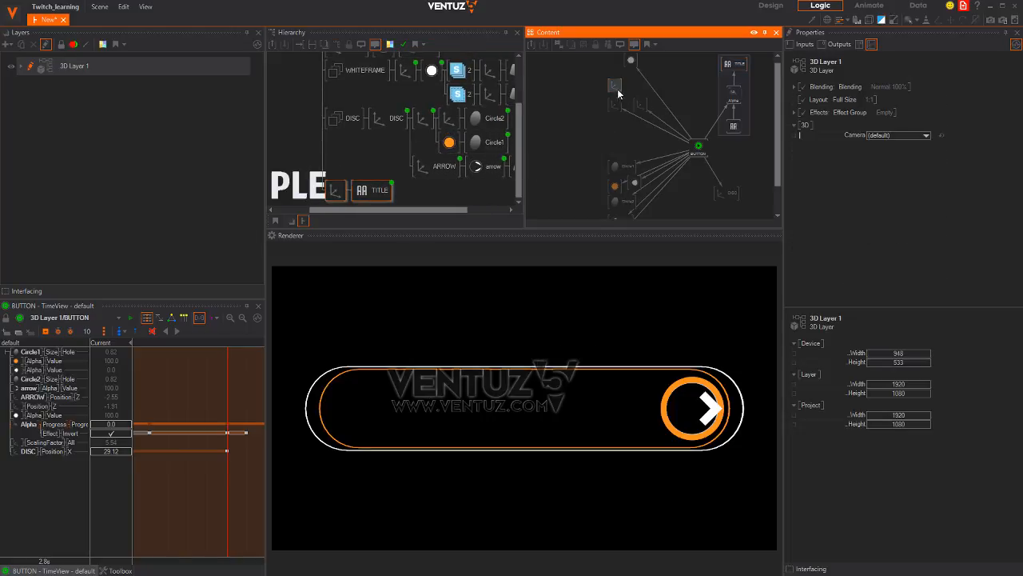
pyautogui.moveTo(763, 98); pyautogui.dragTo(735, 102, button='middle')
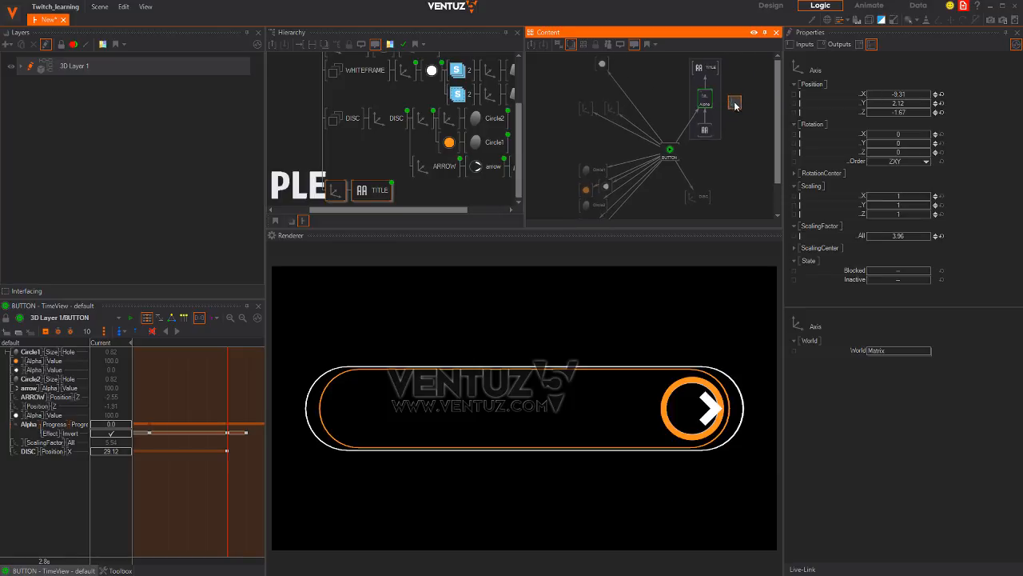
pyautogui.click(748, 67)
pyautogui.moveTo(702, 138); pyautogui.dragTo(705, 149)
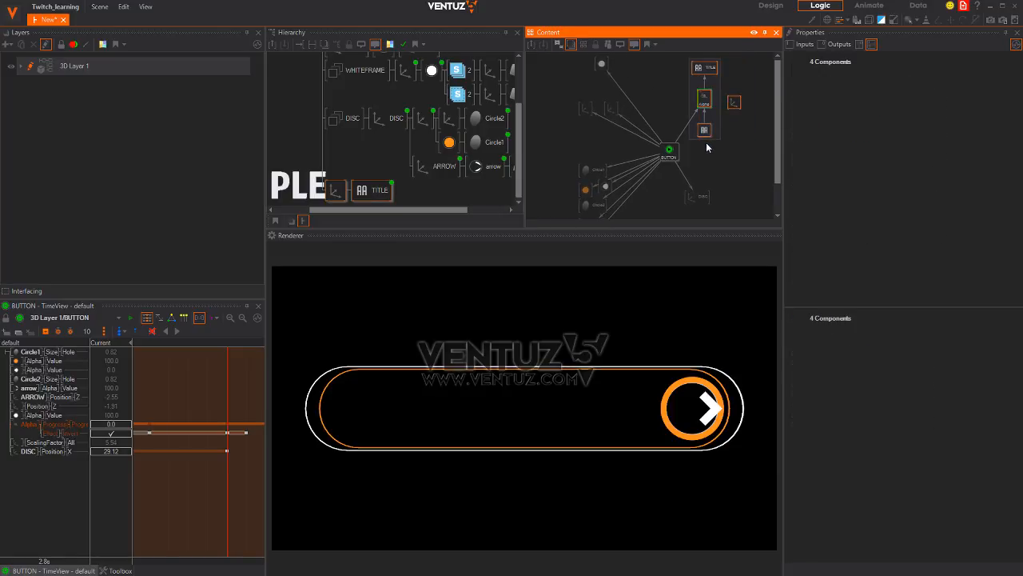
pyautogui.click(727, 147)
pyautogui.moveTo(736, 102); pyautogui.dragTo(725, 129)
pyautogui.moveTo(821, 97); pyautogui.dragTo(188, 465)
# Add Position X keyframes at the current time and at 2.7 seconds
pyautogui.click(43, 462)
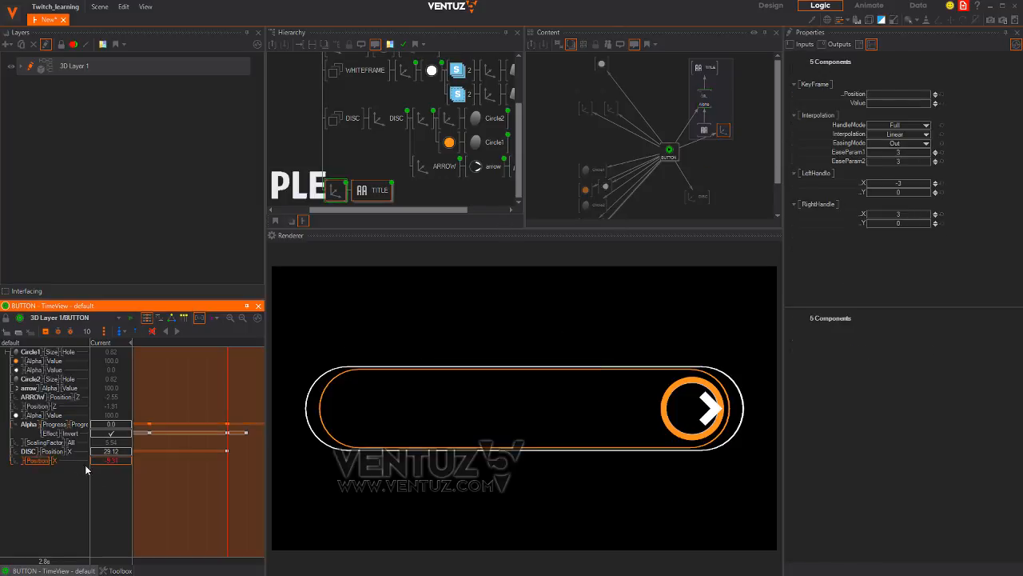
pyautogui.click(46, 332)
pyautogui.moveTo(227, 477); pyautogui.dragTo(145, 479)
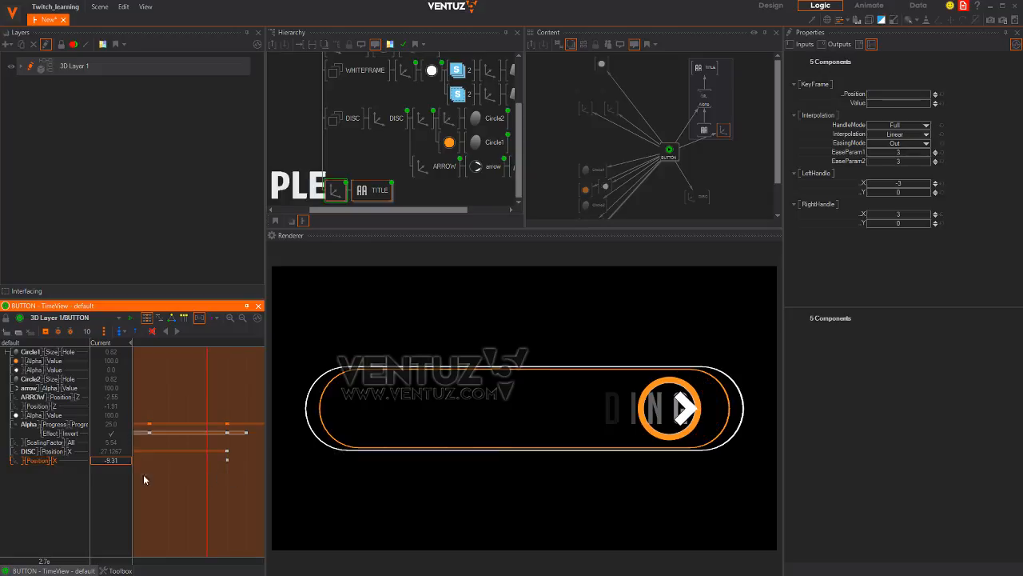
pyautogui.click(49, 333)
pyautogui.moveTo(202, 478); pyautogui.dragTo(228, 480)
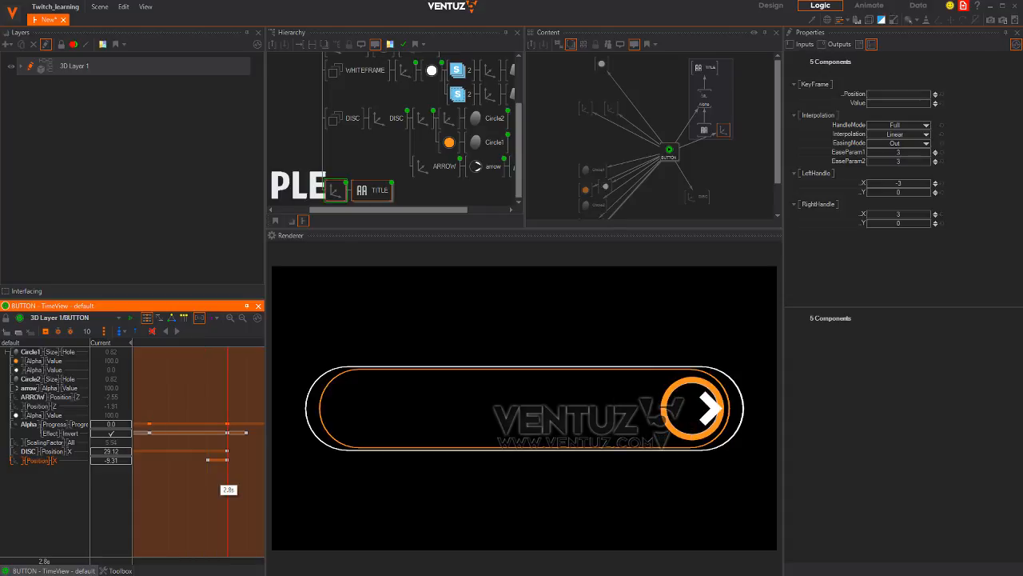
# Set the title's Position X to -9.31 and scrub to review the slide
pyautogui.moveTo(110, 461); pyautogui.dragTo(118, 462)
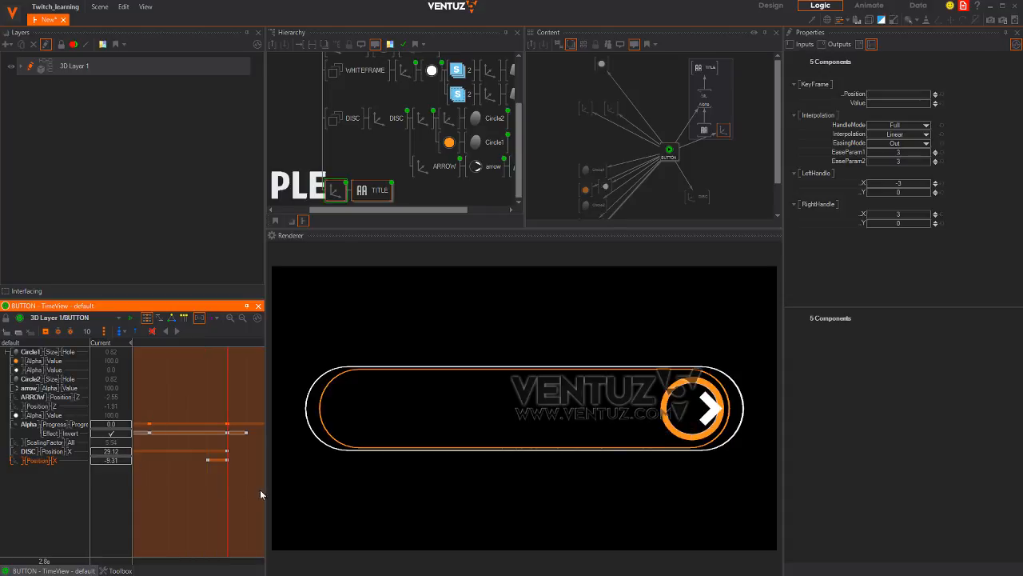
pyautogui.scroll(-4, 231, 504)
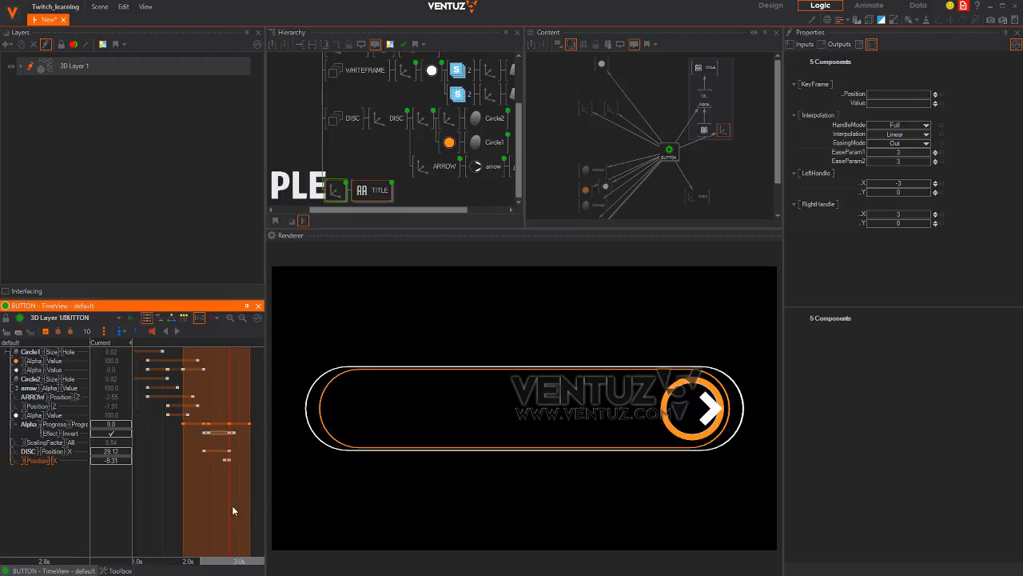
pyautogui.moveTo(233, 497); pyautogui.dragTo(252, 499)
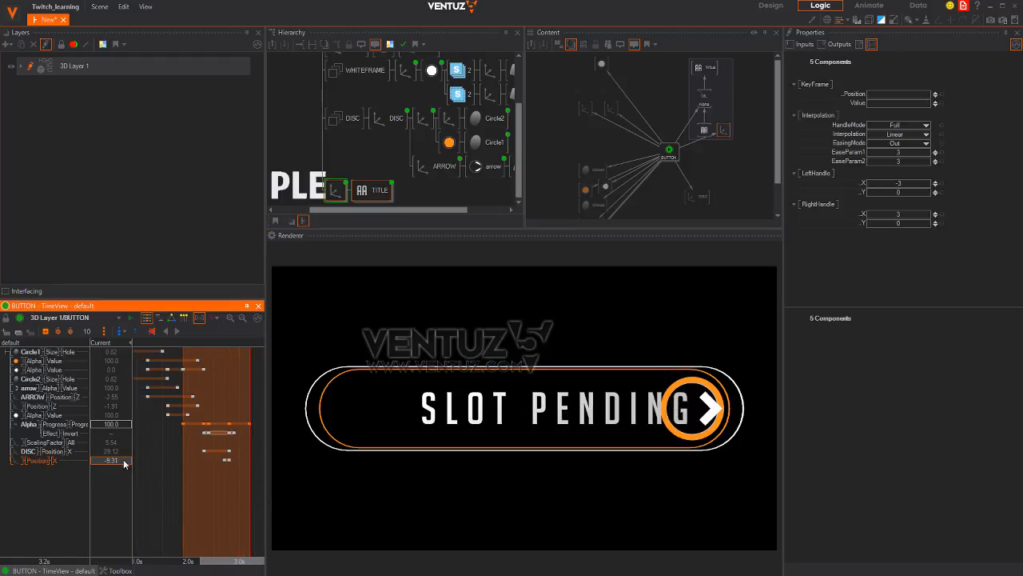
pyautogui.moveTo(125, 464); pyautogui.dragTo(161, 429)
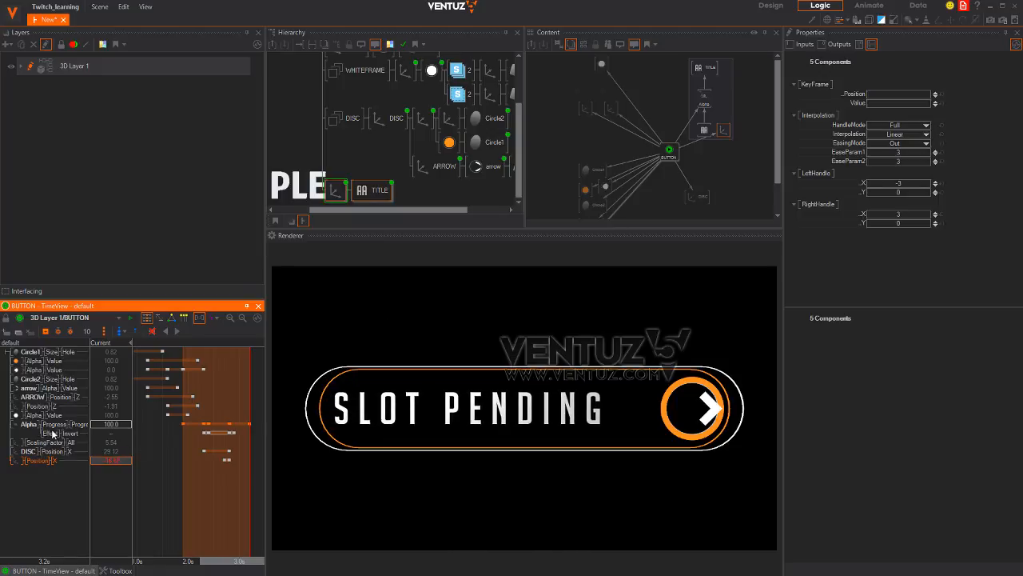
pyautogui.click(112, 462)
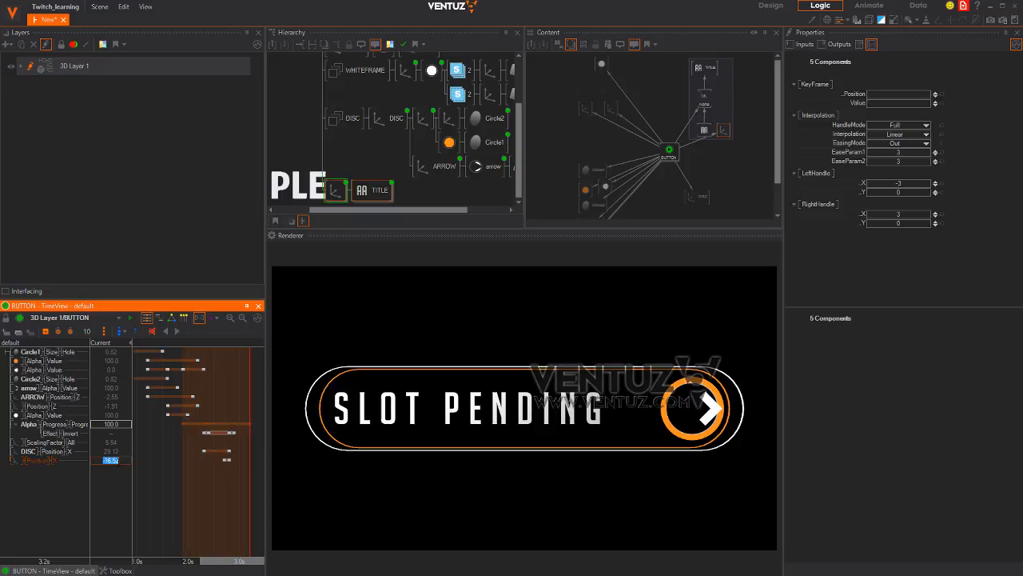
pyautogui.write('-9.31')
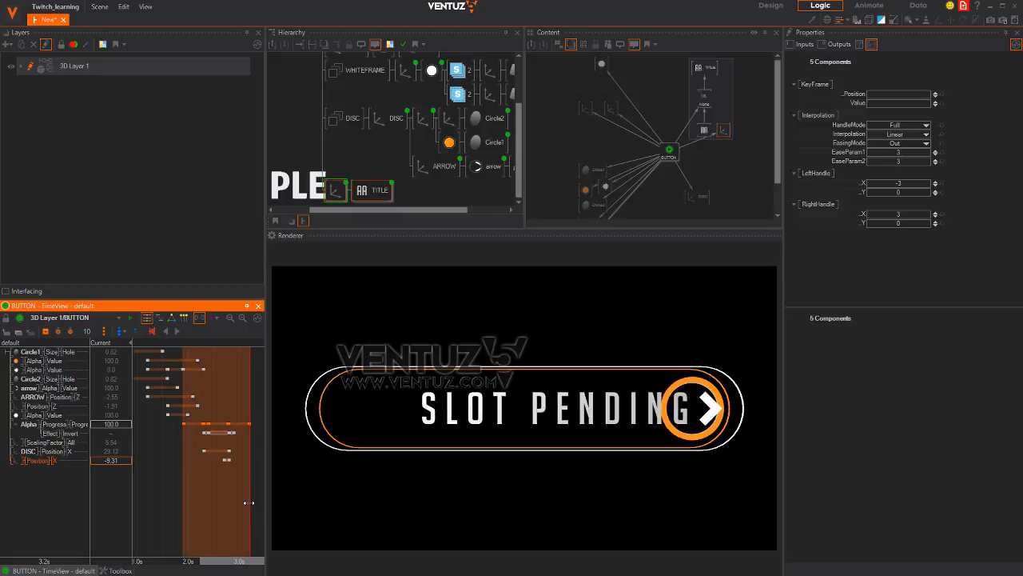
pyautogui.moveTo(241, 513)
pyautogui.mouseDown()
pyautogui.moveTo(192, 511)
pyautogui.moveTo(233, 505)
pyautogui.mouseUp()
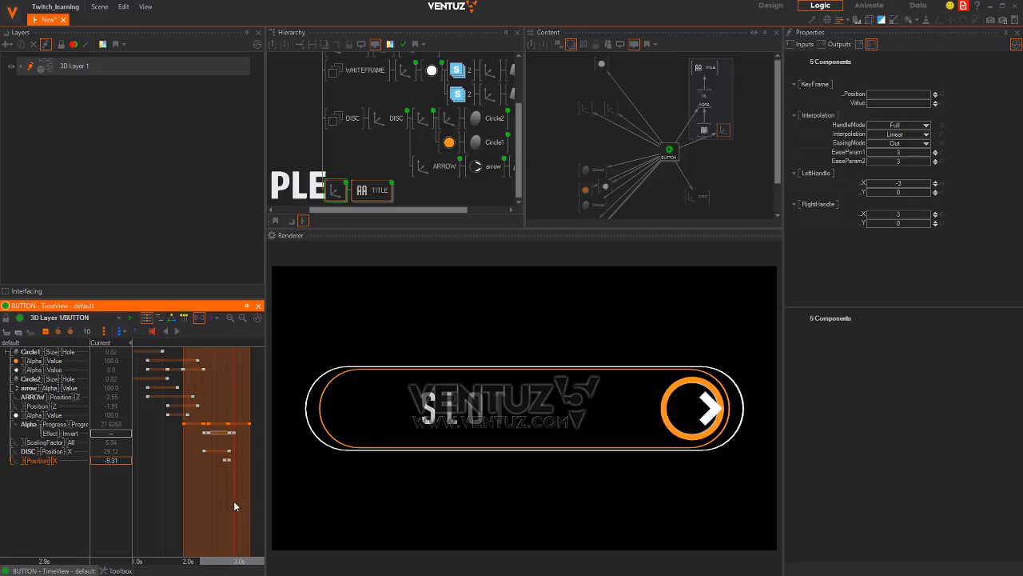
# Shift the Alpha Progress keyframes slightly later and preview SLOT PENDING appearing
pyautogui.scroll(5, 233, 501)
pyautogui.scroll(-3, 229, 492)
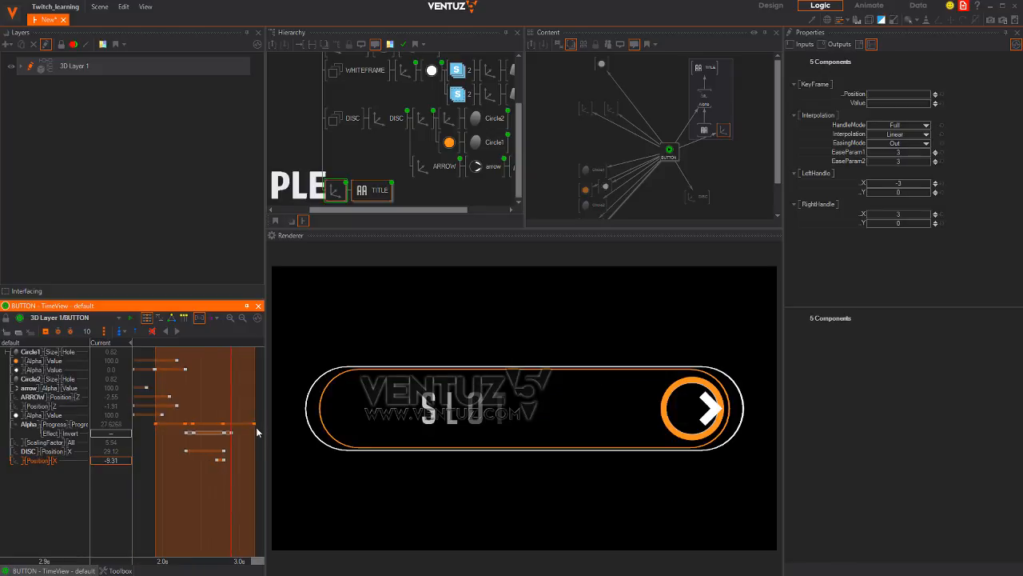
pyautogui.moveTo(255, 425); pyautogui.dragTo(263, 425)
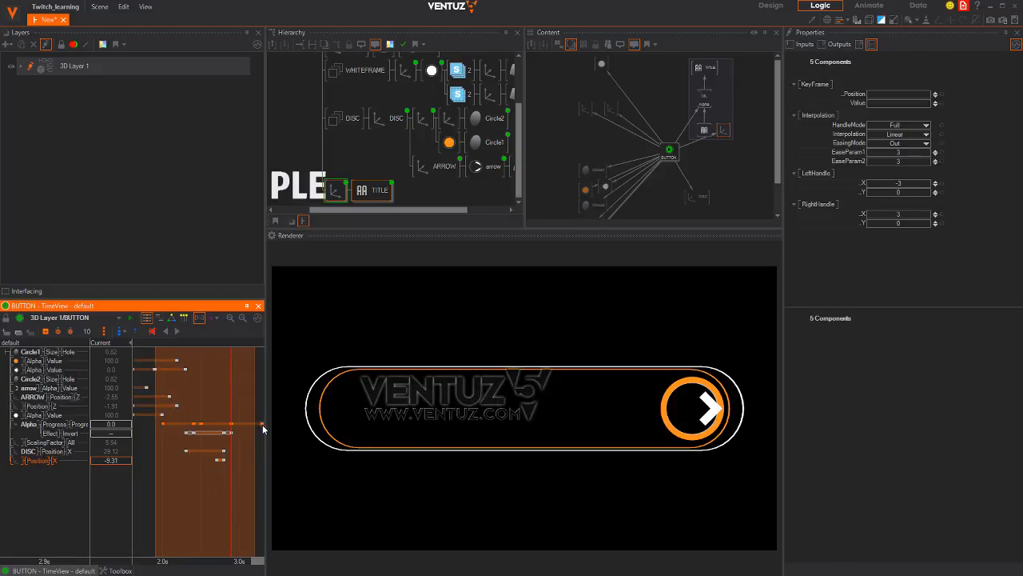
pyautogui.moveTo(163, 512); pyautogui.dragTo(209, 509)
pyautogui.scroll(1, 213, 506)
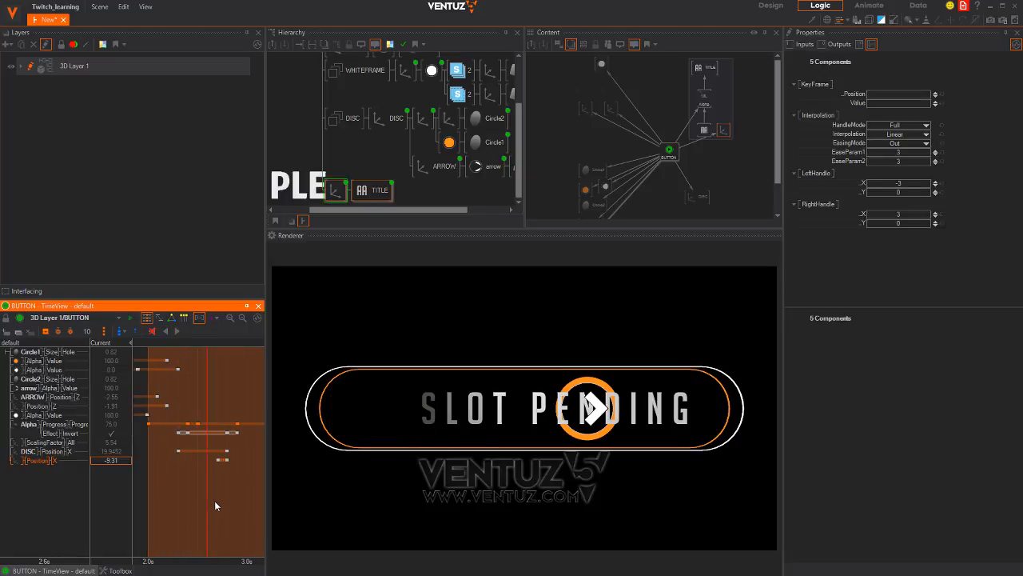
pyautogui.scroll(-3, 213, 500)
pyautogui.scroll(4, 206, 482)
pyautogui.moveTo(201, 465); pyautogui.dragTo(209, 454, button='middle')
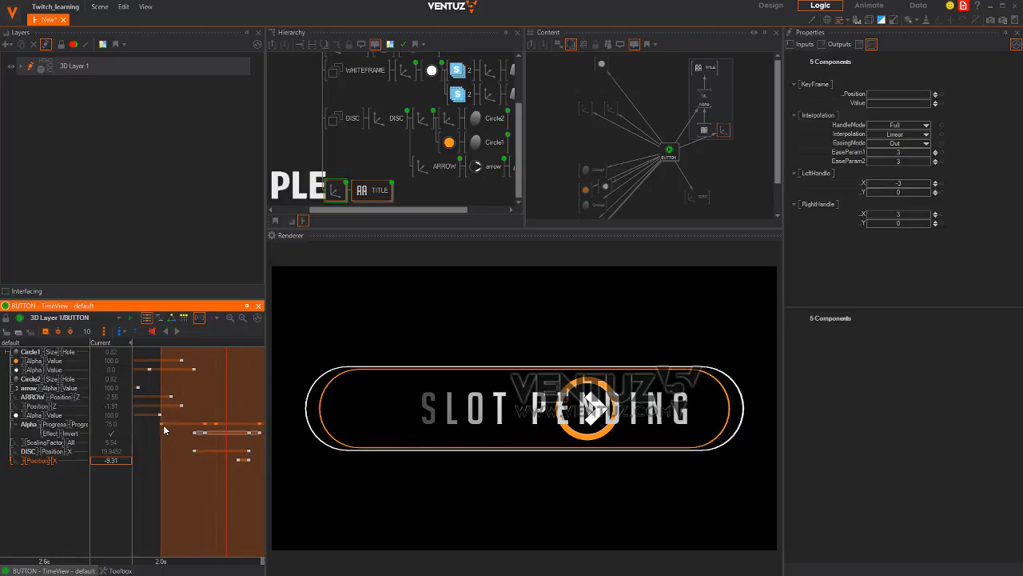
# Move the Progress keyframes earlier, placing the final 100 key at 2.9s
pyautogui.moveTo(226, 495)
pyautogui.mouseDown()
pyautogui.moveTo(185, 497)
pyautogui.moveTo(226, 497)
pyautogui.mouseUp()
pyautogui.click(202, 433)
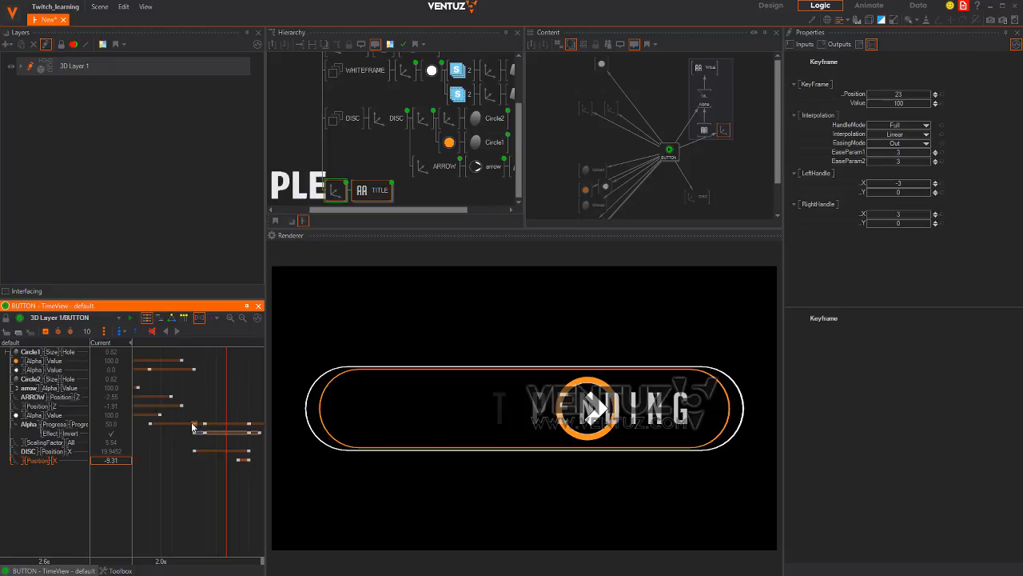
pyautogui.moveTo(192, 426); pyautogui.dragTo(186, 428)
pyautogui.moveTo(205, 470)
pyautogui.mouseDown()
pyautogui.moveTo(195, 474)
pyautogui.moveTo(216, 471)
pyautogui.mouseUp()
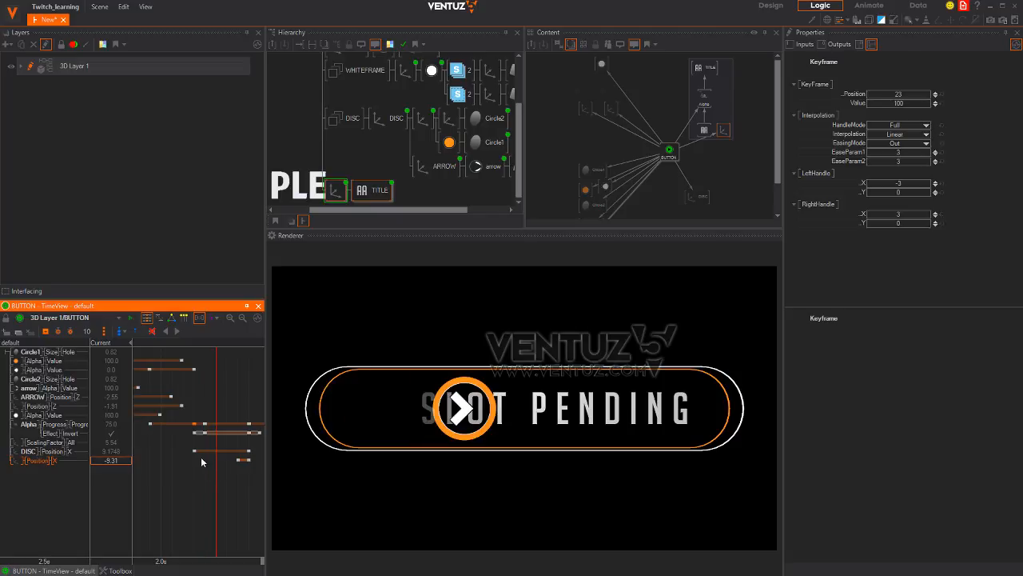
pyautogui.moveTo(248, 426); pyautogui.dragTo(234, 431)
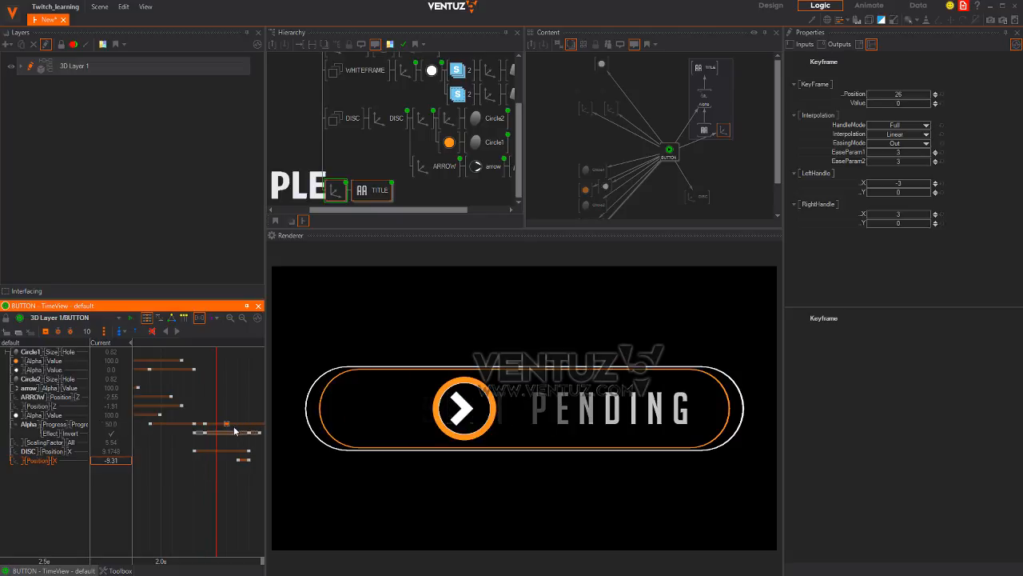
pyautogui.moveTo(226, 552); pyautogui.dragTo(183, 526)
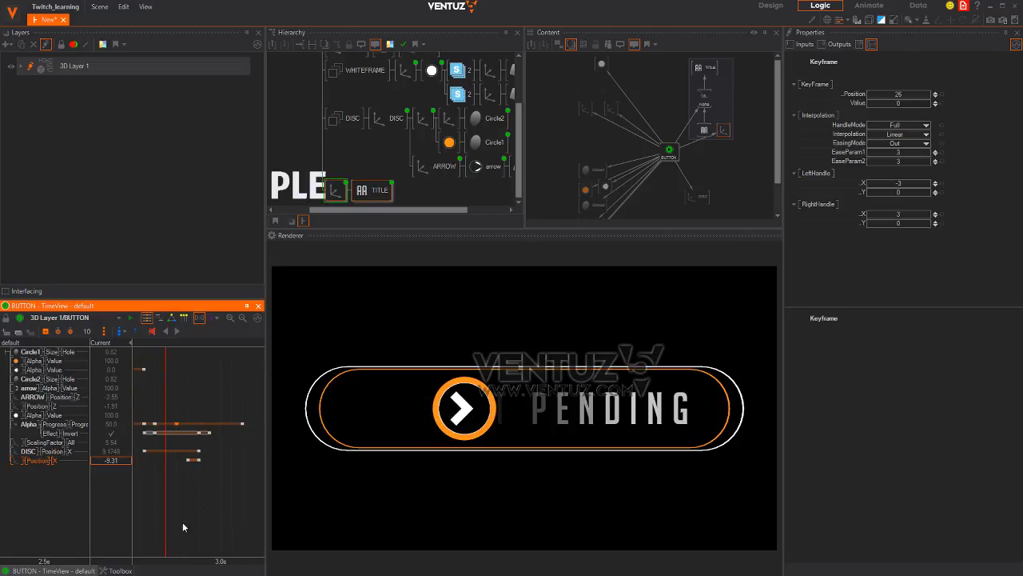
pyautogui.moveTo(242, 424); pyautogui.dragTo(210, 428)
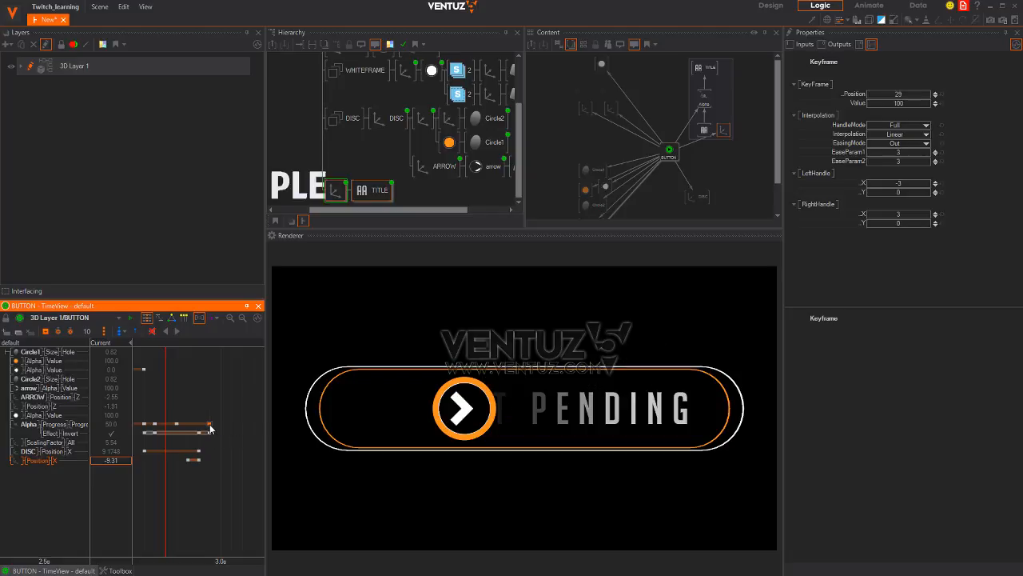
pyautogui.moveTo(166, 490); pyautogui.dragTo(210, 482)
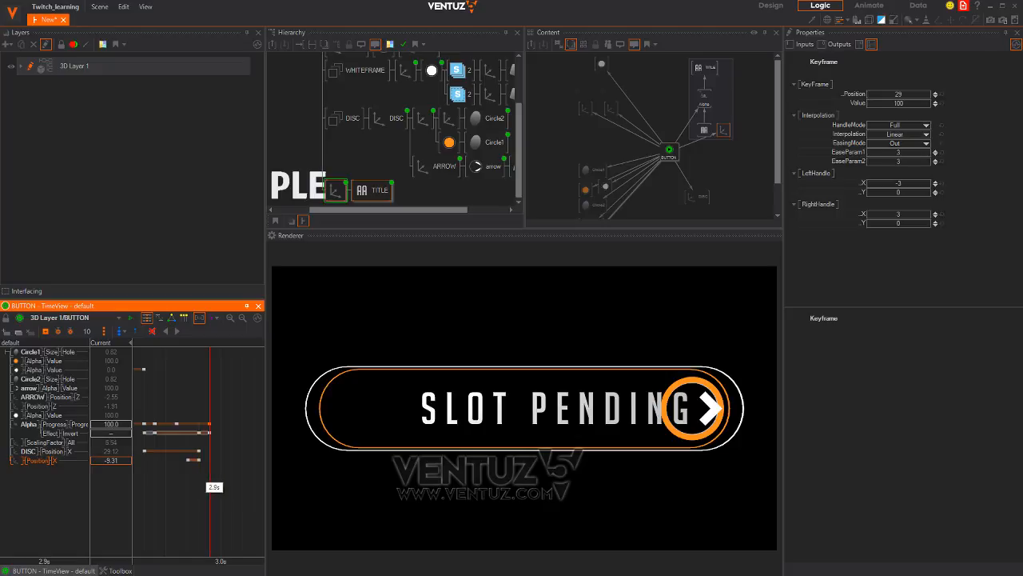
# Change the final Position X keyframe value to -16.52
pyautogui.doubleClick(111, 424)
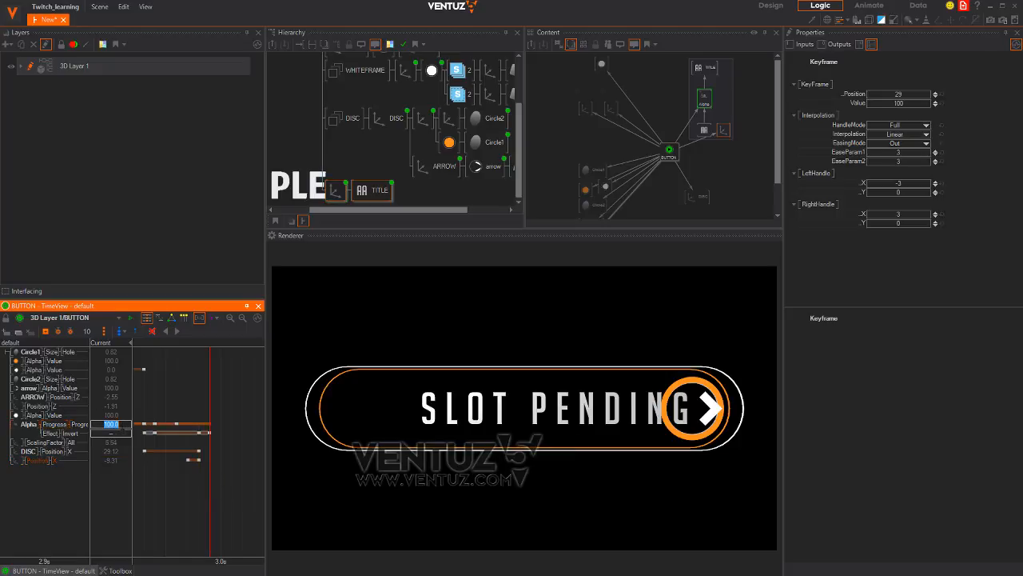
pyautogui.click(107, 459)
pyautogui.click(207, 463)
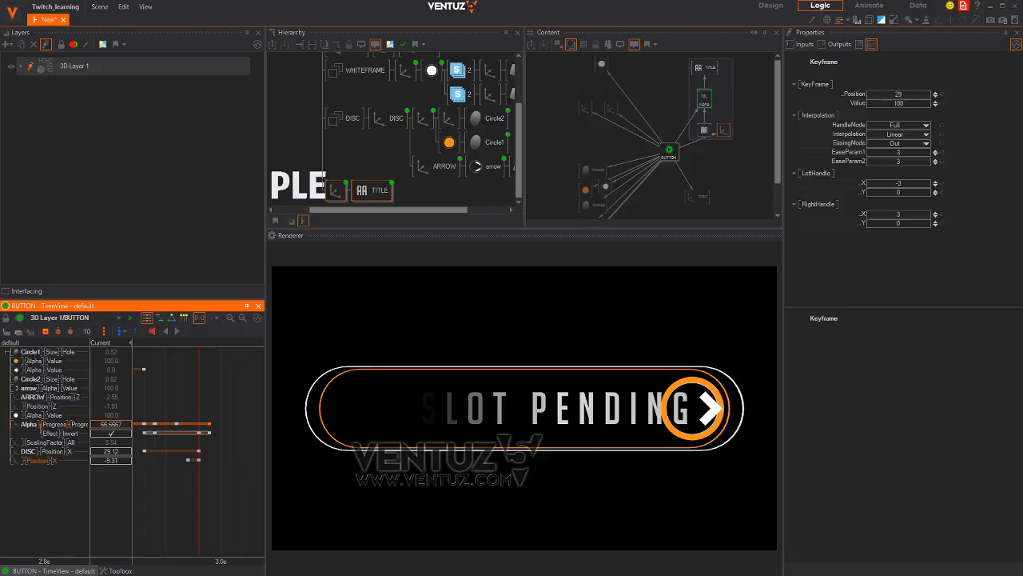
pyautogui.doubleClick(96, 461)
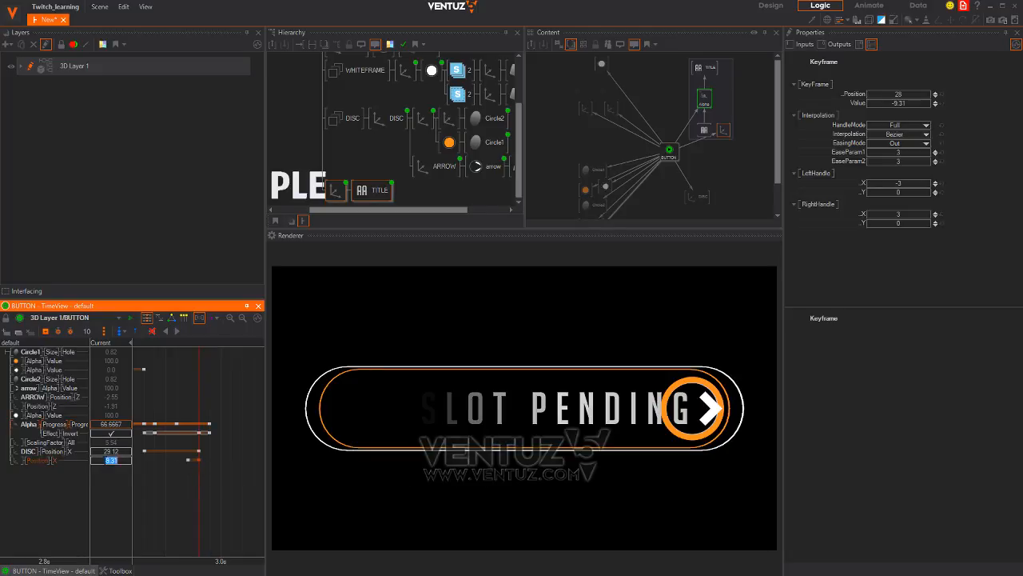
pyautogui.write('-16.52')
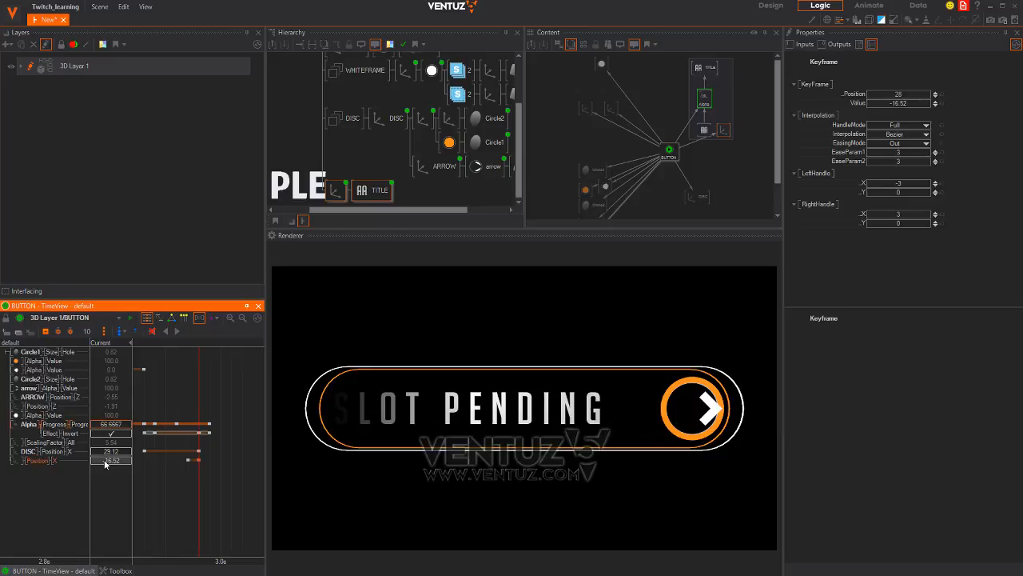
pyautogui.press('Return')
pyautogui.moveTo(198, 493)
pyautogui.mouseDown()
pyautogui.moveTo(164, 493)
pyautogui.moveTo(230, 494)
pyautogui.moveTo(183, 493)
pyautogui.moveTo(199, 497)
pyautogui.mouseUp()
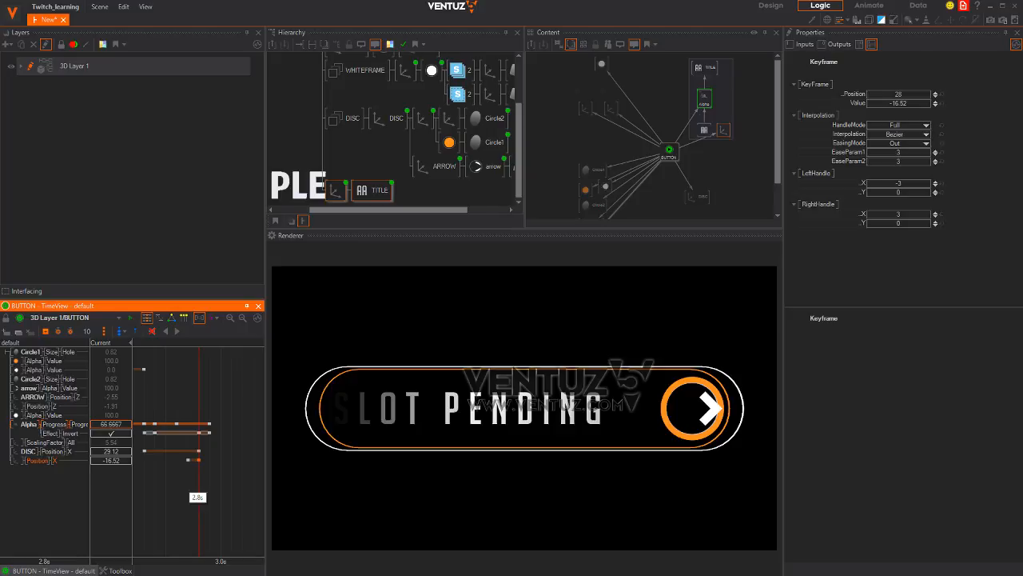
# Move the Alpha Progress 100 keyframe to 2.9s and scrub to check the reveal
pyautogui.click(176, 427)
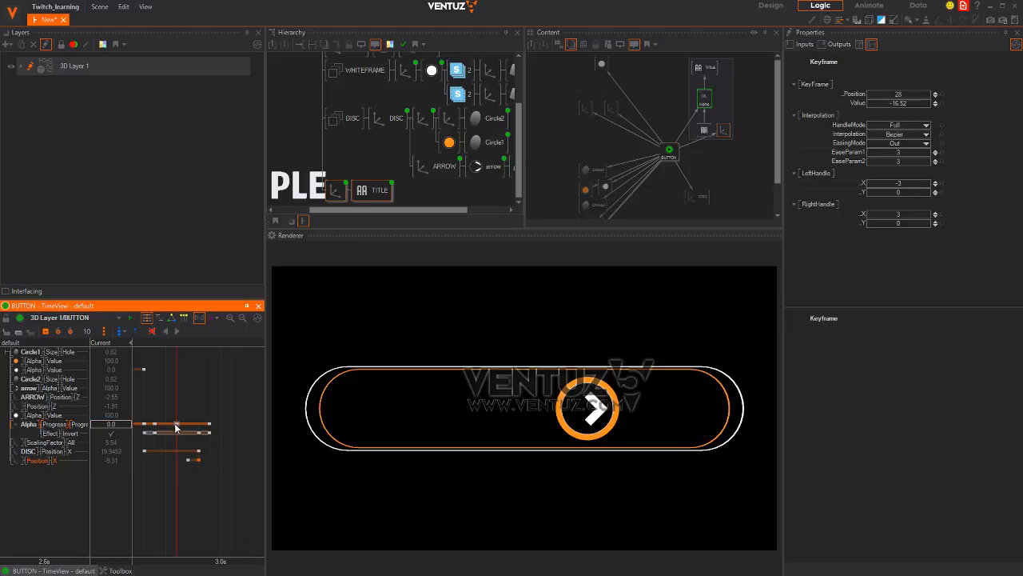
pyautogui.moveTo(177, 425); pyautogui.dragTo(199, 428)
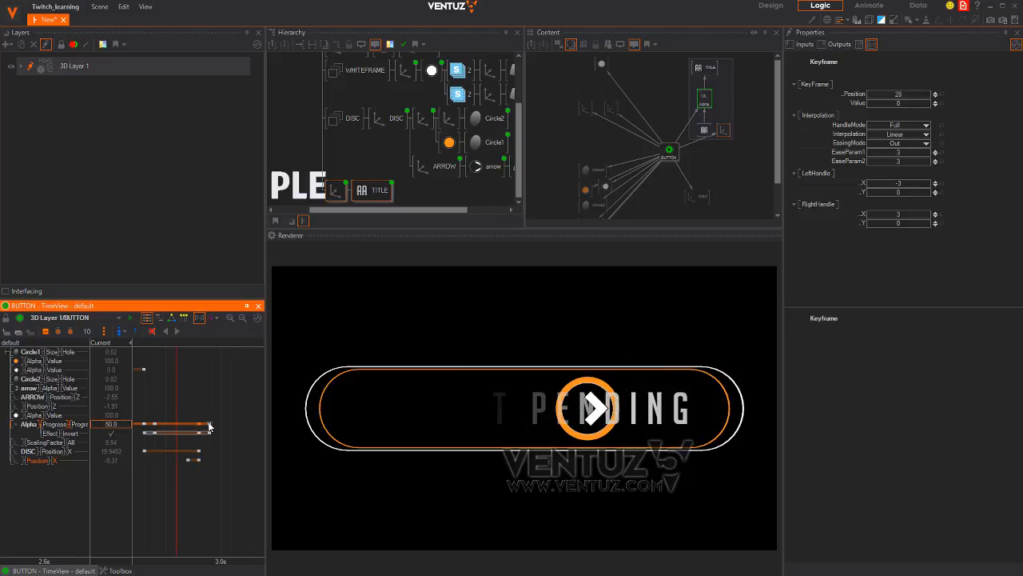
pyautogui.moveTo(209, 426)
pyautogui.moveTo(204, 477); pyautogui.dragTo(165, 483)
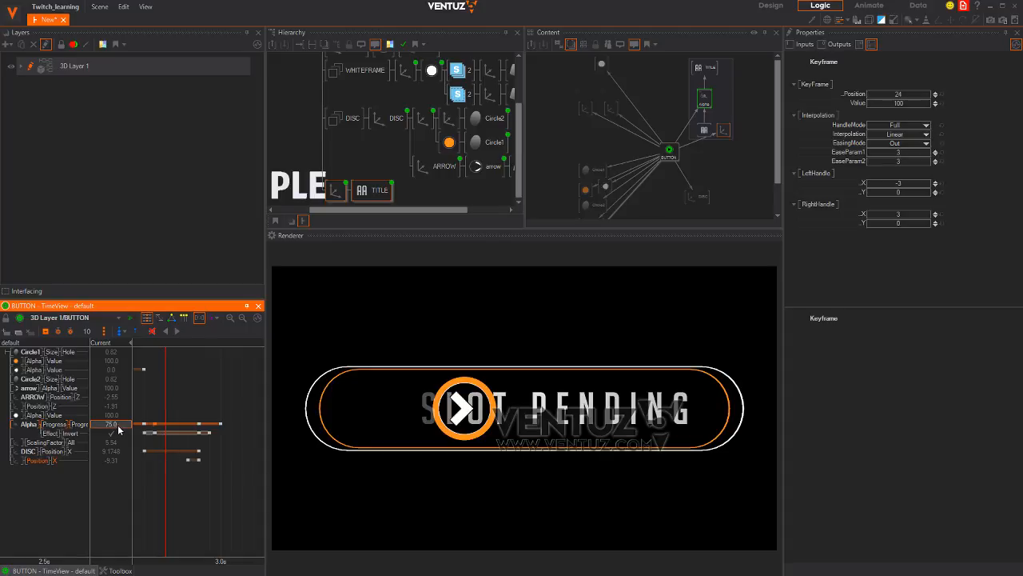
# Scrub and play the button animation from where the title is fully shown
pyautogui.moveTo(111, 425); pyautogui.dragTo(32, 418)
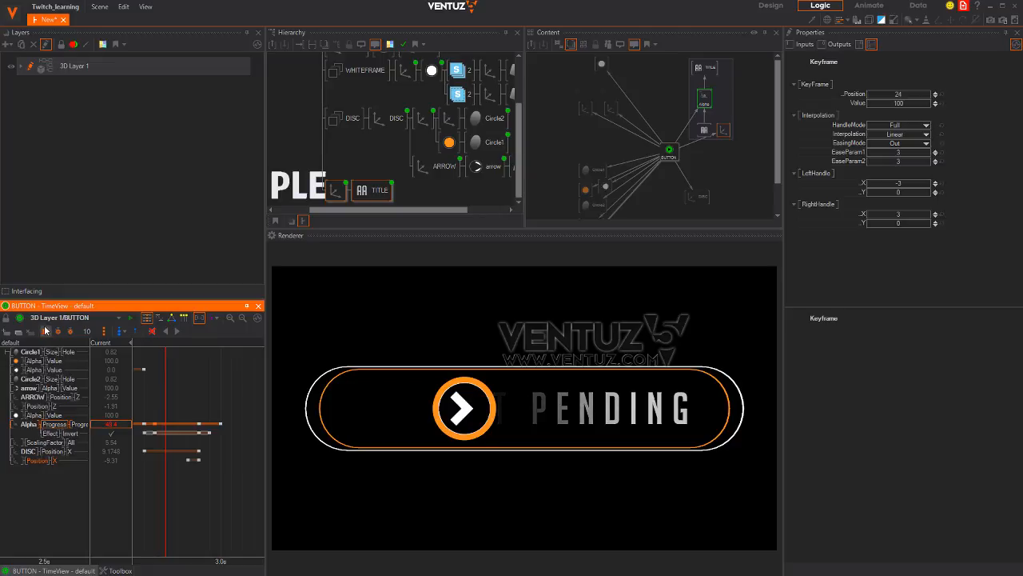
pyautogui.moveTo(151, 482); pyautogui.dragTo(212, 484)
pyautogui.scroll(-5, 221, 486)
pyautogui.scroll(6, 219, 483)
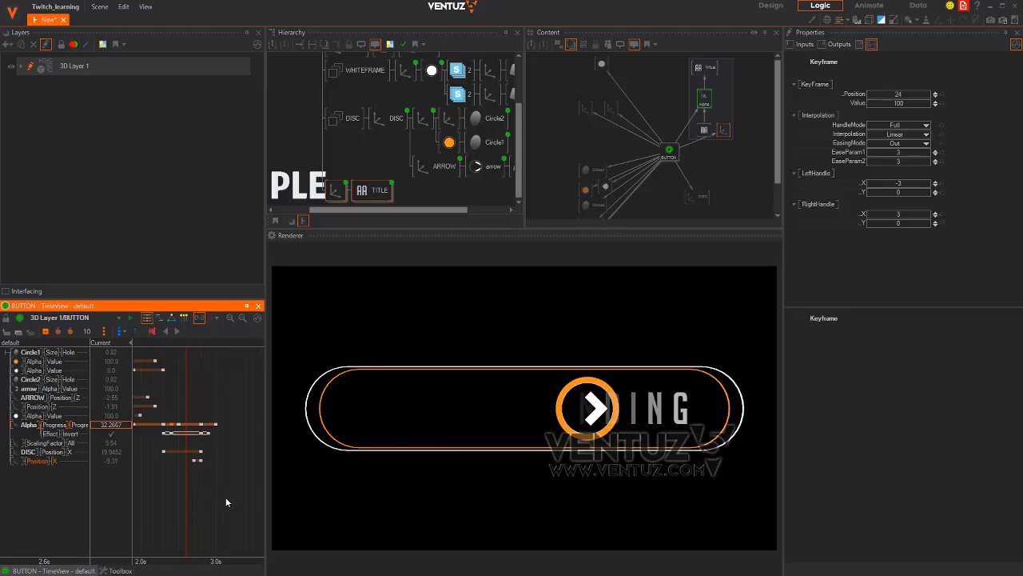
pyautogui.click(171, 498)
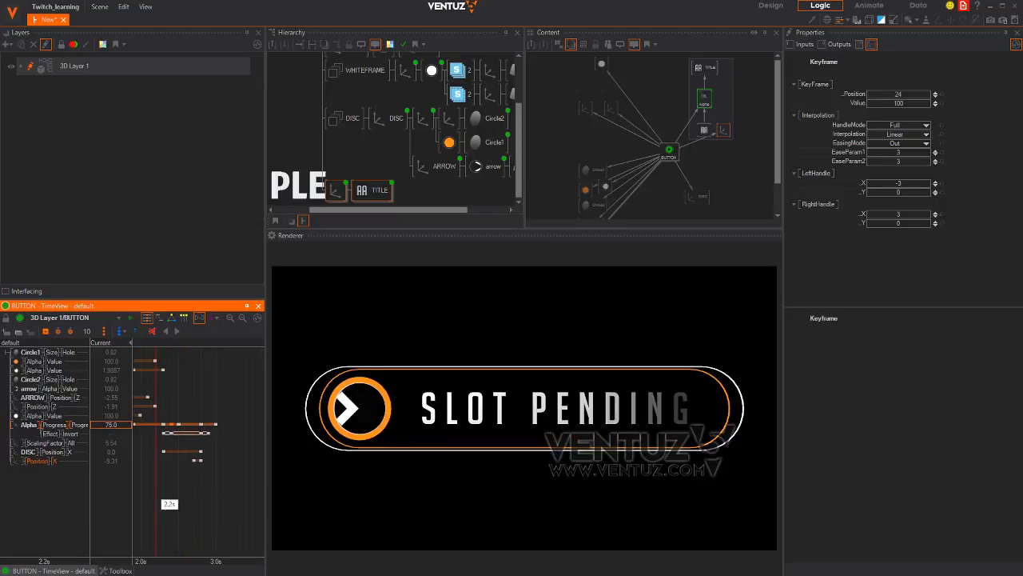
pyautogui.click(183, 332)
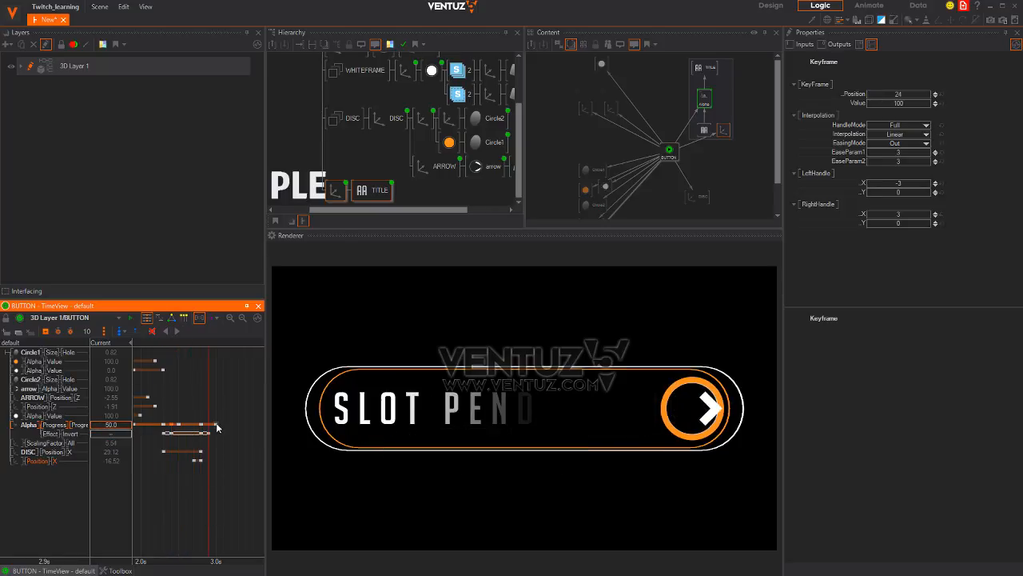
# Delay the last Progress keyframe to about 3.4s and replay from 2.2s
pyautogui.moveTo(218, 424); pyautogui.dragTo(245, 425)
pyautogui.moveTo(216, 484); pyautogui.dragTo(174, 492)
pyautogui.scroll(-3, 189, 531)
pyautogui.moveTo(188, 530); pyautogui.dragTo(175, 519)
pyautogui.click(179, 332)
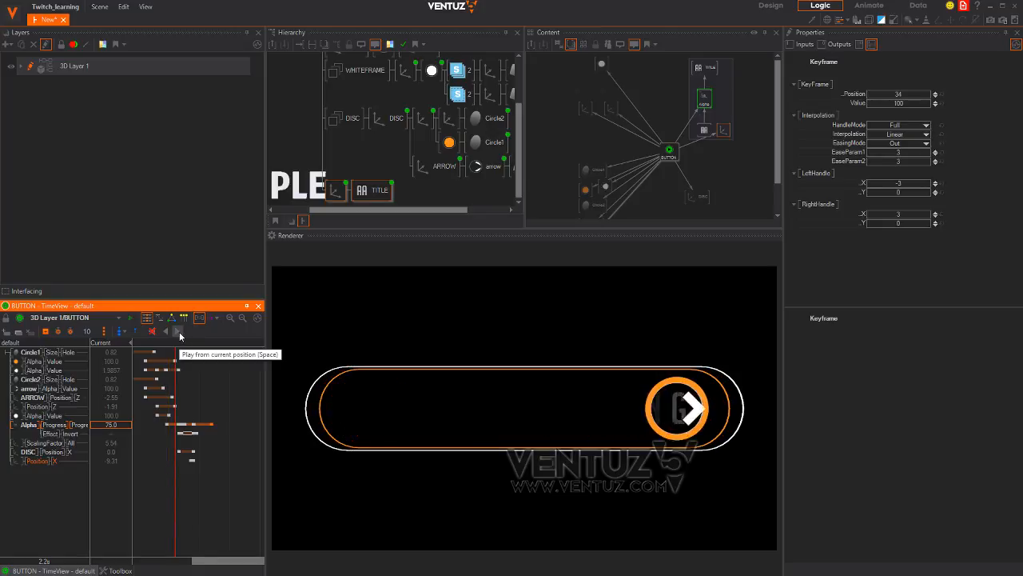
pyautogui.scroll(-4, 213, 479)
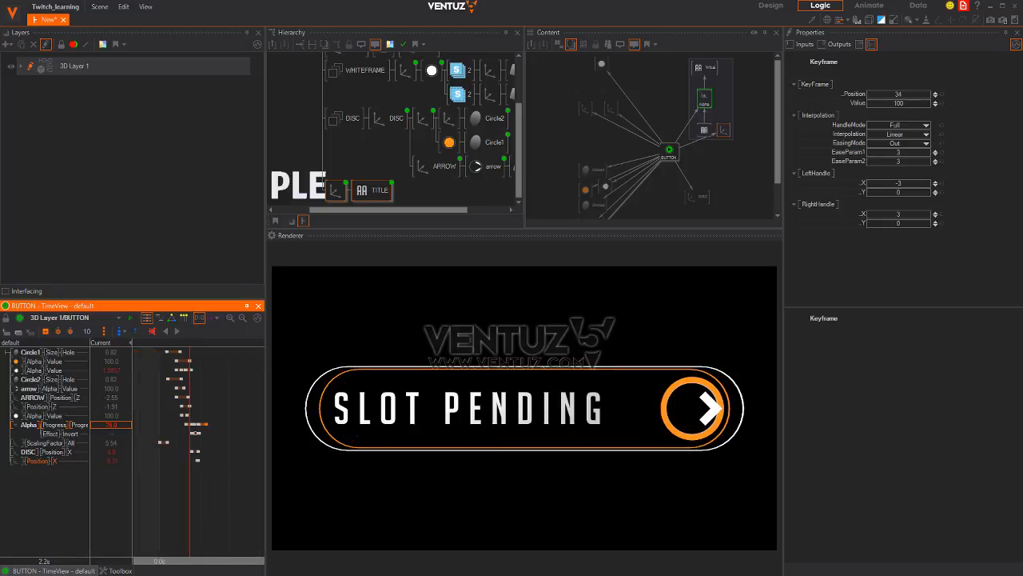
pyautogui.moveTo(159, 485); pyautogui.dragTo(221, 489)
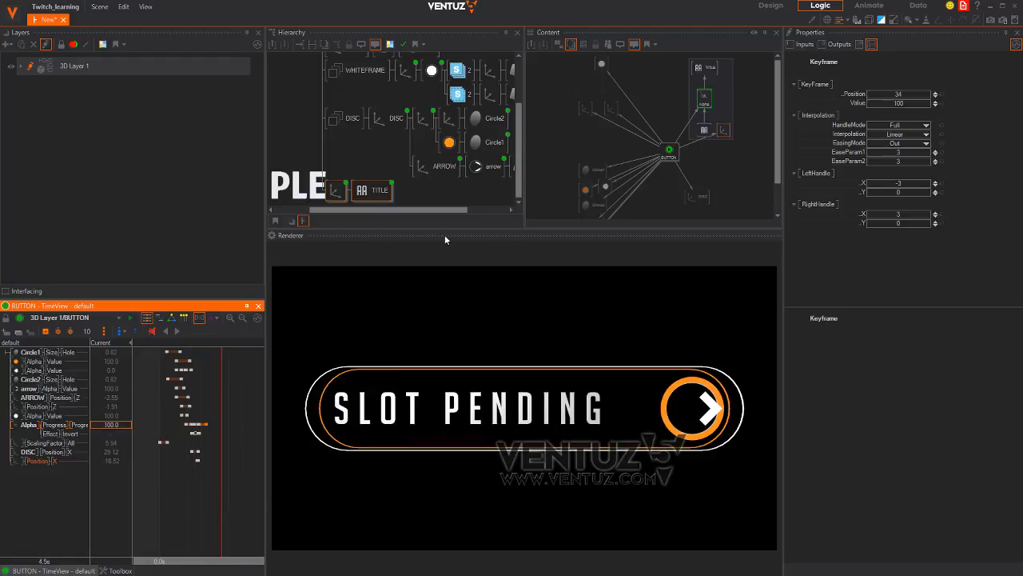
pyautogui.moveTo(322, 88); pyautogui.dragTo(362, 158, button='middle')
# Tilt the BUTTON axis in X/Z rotation and push it back in depth, then check the Chrome reference
pyautogui.click(357, 70)
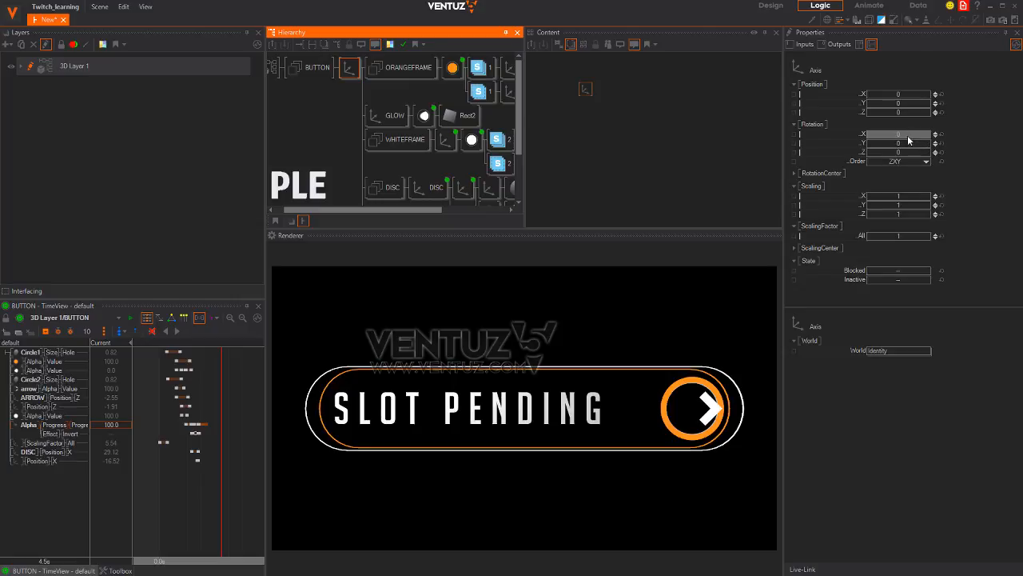
pyautogui.moveTo(908, 141)
pyautogui.mouseDown()
pyautogui.moveTo(927, 141)
pyautogui.moveTo(897, 150)
pyautogui.mouseUp()
pyautogui.moveTo(904, 113); pyautogui.dragTo(1005, 142)
pyautogui.moveTo(904, 134); pyautogui.dragTo(895, 132)
pyautogui.moveTo(224, 506); pyautogui.dragTo(207, 476)
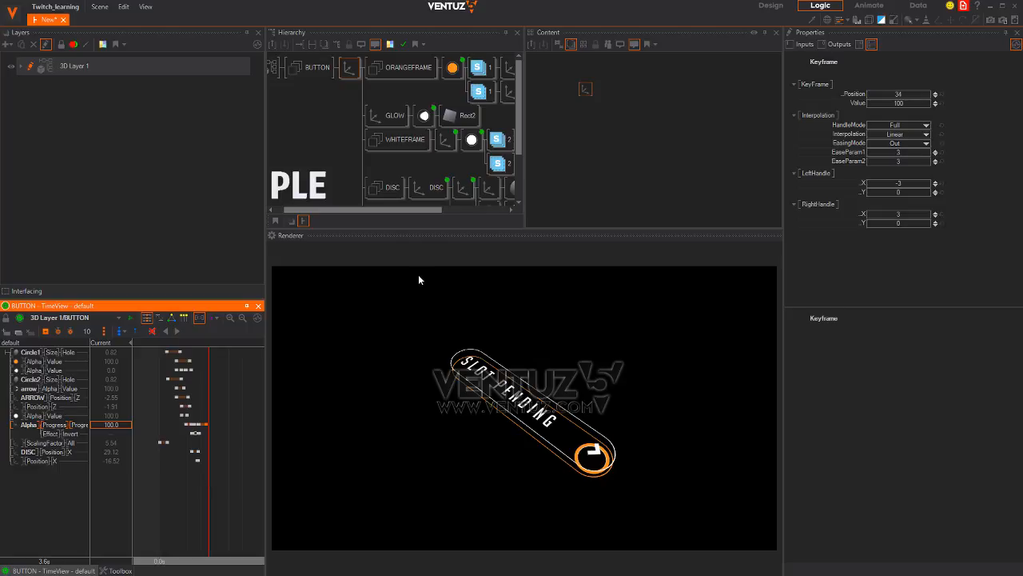
pyautogui.hotkey('alt', 'Tab')
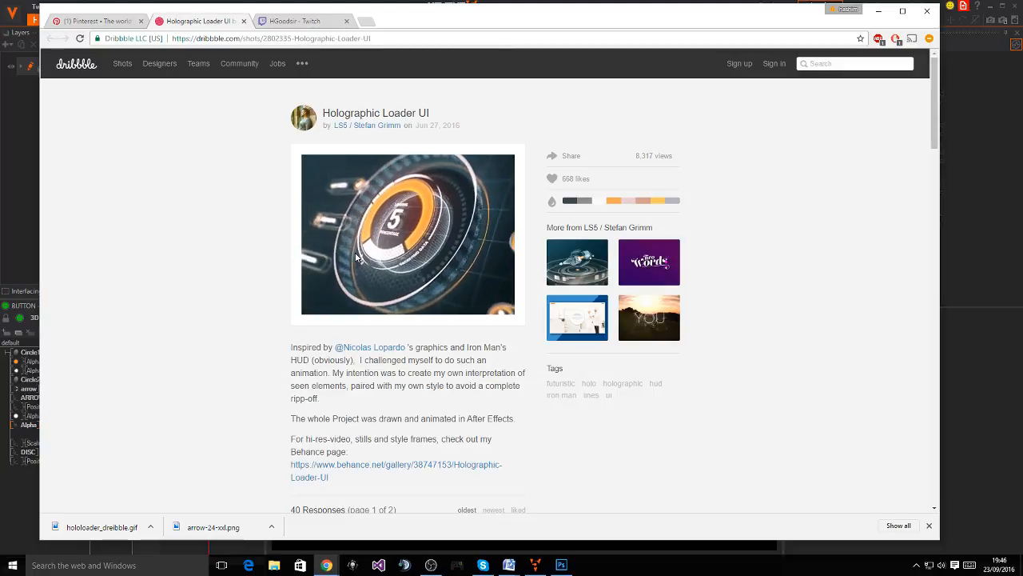
pyautogui.hotkey('alt', 'Tab')
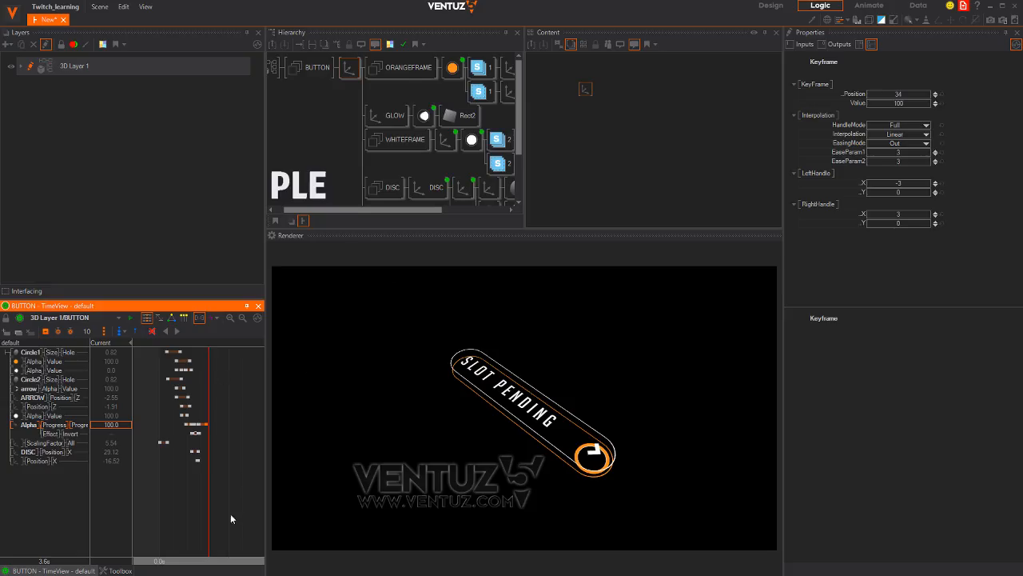
# Select the arrow material node and expand its Texture to show the arrow-24-xxl.png loader
pyautogui.moveTo(230, 513); pyautogui.dragTo(156, 490)
pyautogui.scroll(4, 208, 485)
pyautogui.scroll(1, 208, 485)
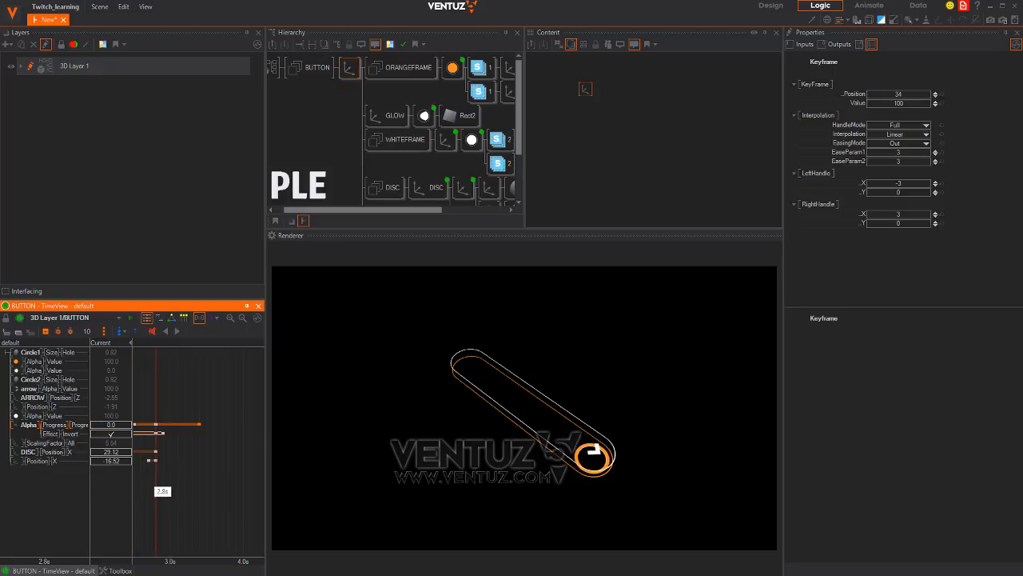
pyautogui.moveTo(419, 169); pyautogui.dragTo(382, 149, button='middle')
pyautogui.moveTo(393, 113); pyautogui.dragTo(344, 127, button='middle')
pyautogui.click(423, 169)
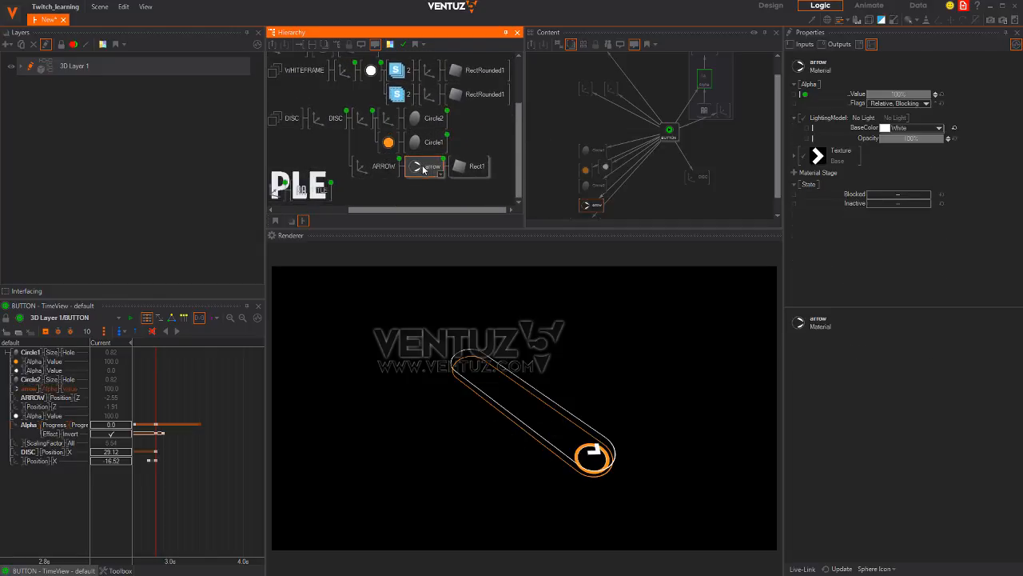
pyautogui.moveTo(690, 143); pyautogui.dragTo(651, 163, button='middle')
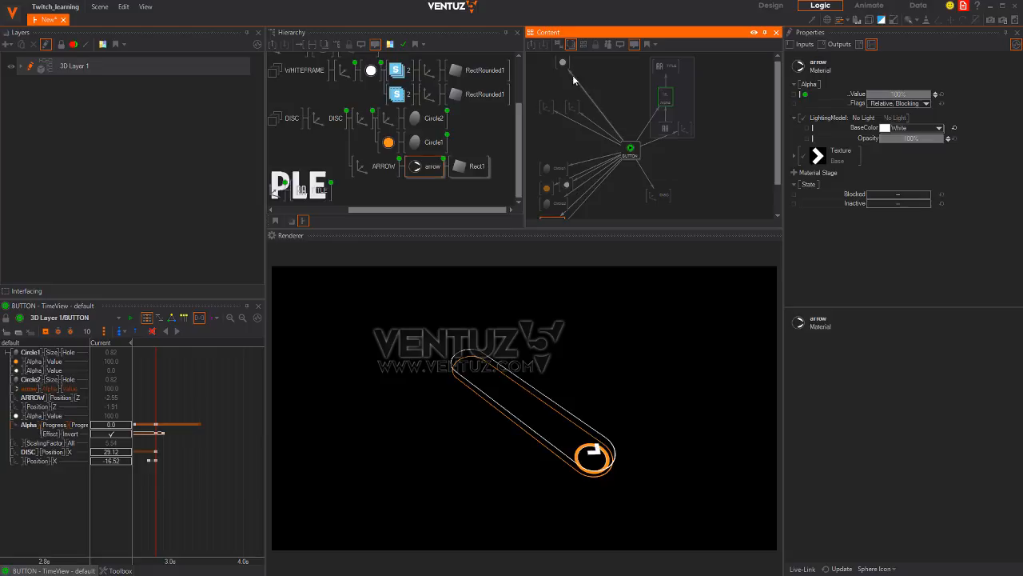
pyautogui.scroll(-1, 686, 118)
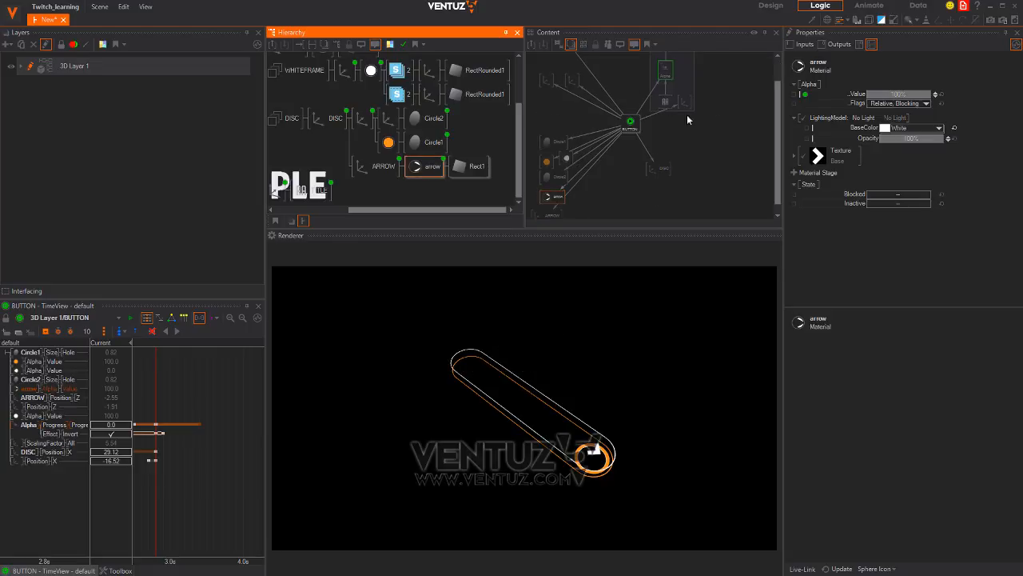
pyautogui.click(563, 193)
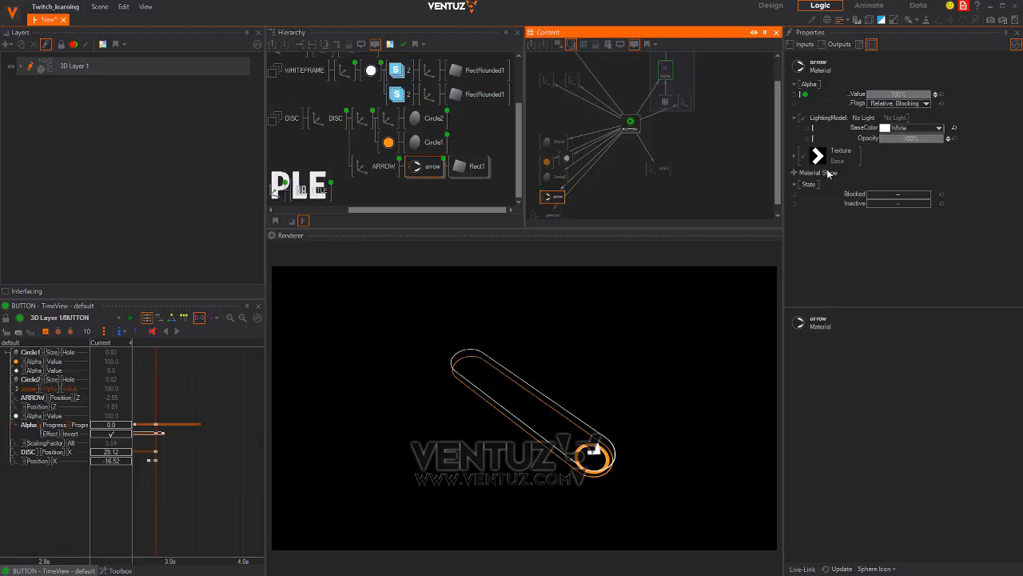
pyautogui.click(793, 158)
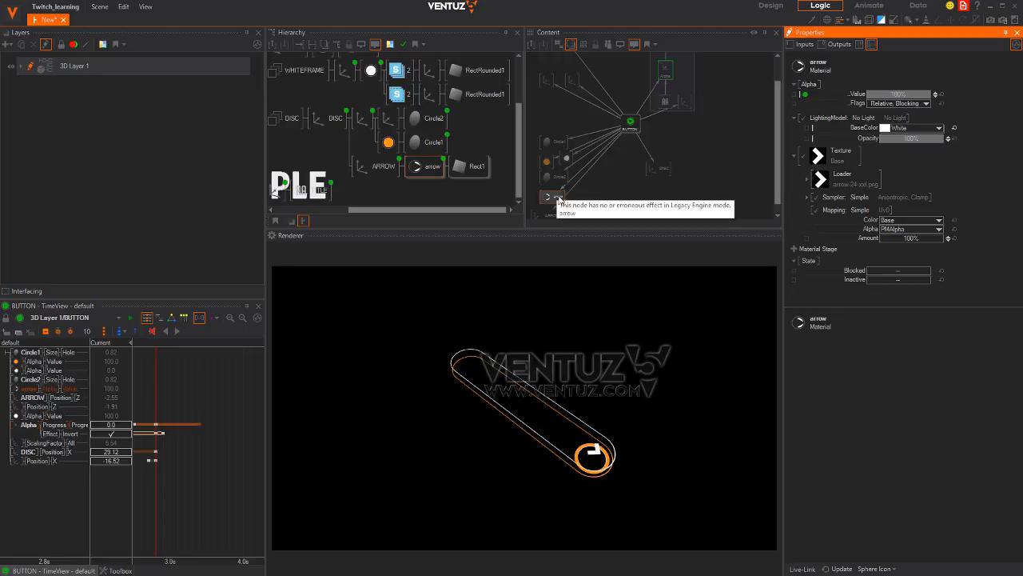
# Key the ARROW axis Rotation Z to 180 at 3.0 seconds in the TimeView
pyautogui.click(377, 166)
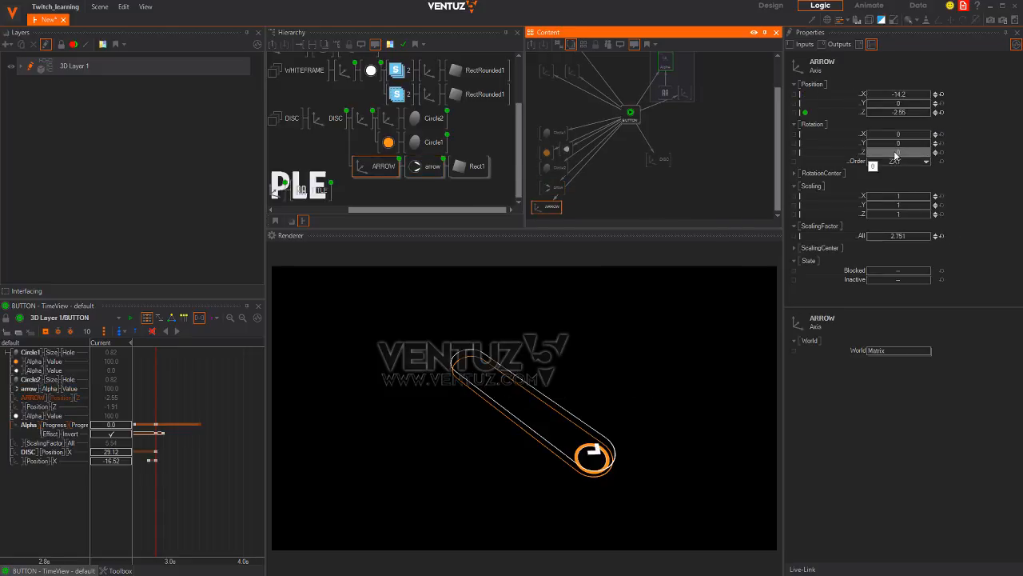
pyautogui.moveTo(894, 153); pyautogui.dragTo(633, 122)
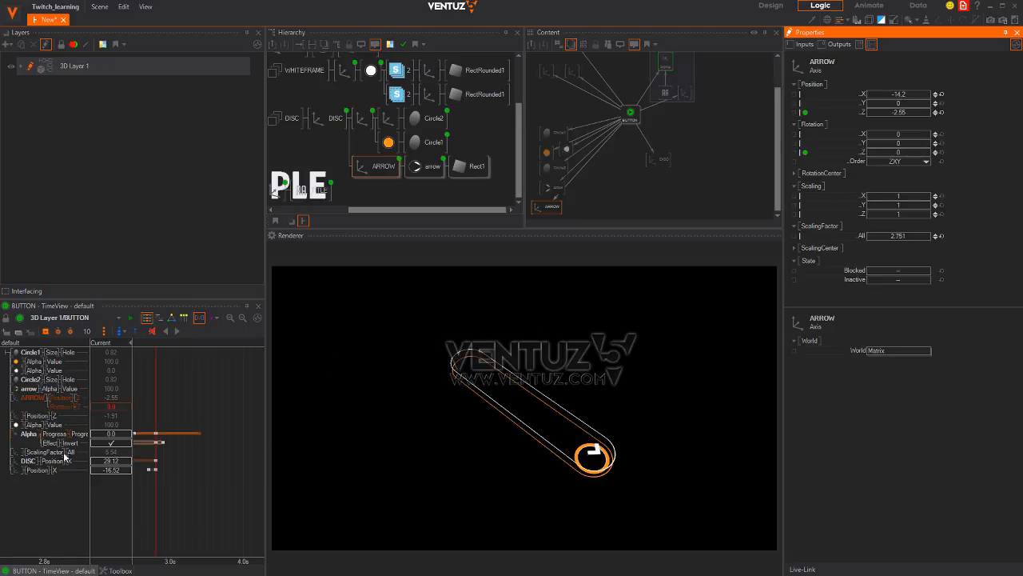
pyautogui.click(61, 408)
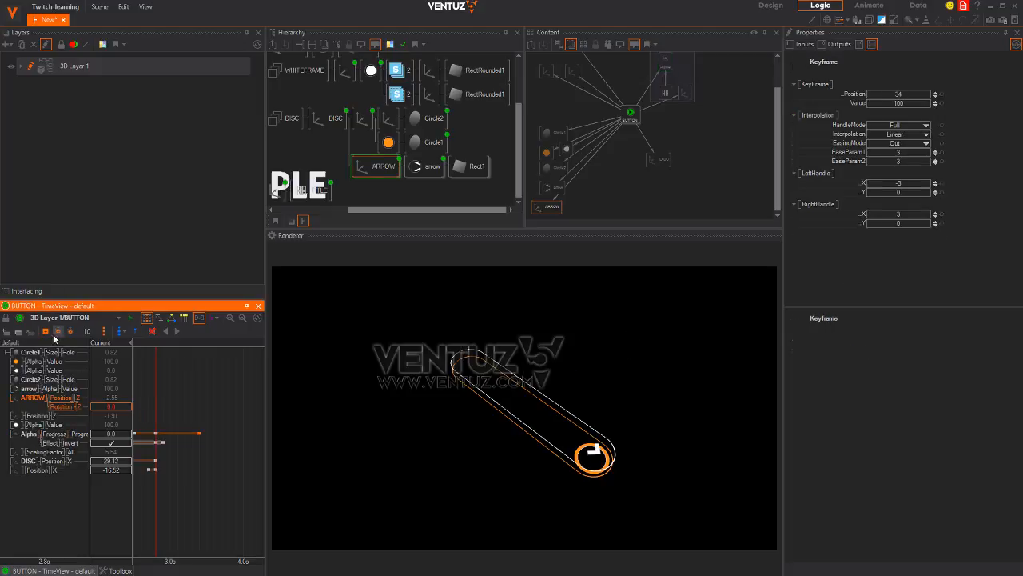
pyautogui.moveTo(156, 407)
pyautogui.mouseDown()
pyautogui.moveTo(175, 407)
pyautogui.moveTo(163, 407)
pyautogui.mouseUp()
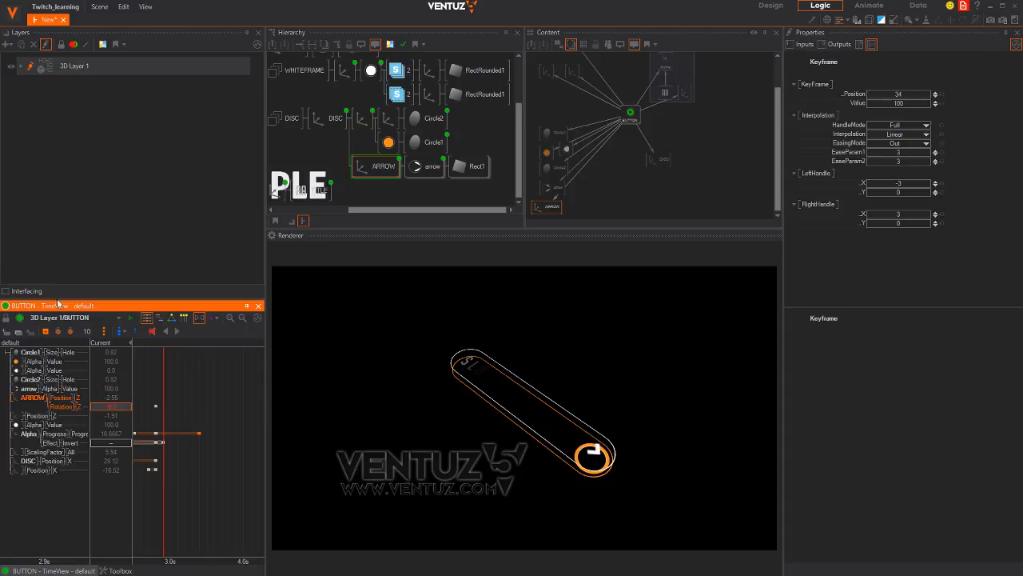
pyautogui.doubleClick(110, 406)
pyautogui.write('180')
pyautogui.press('Return')
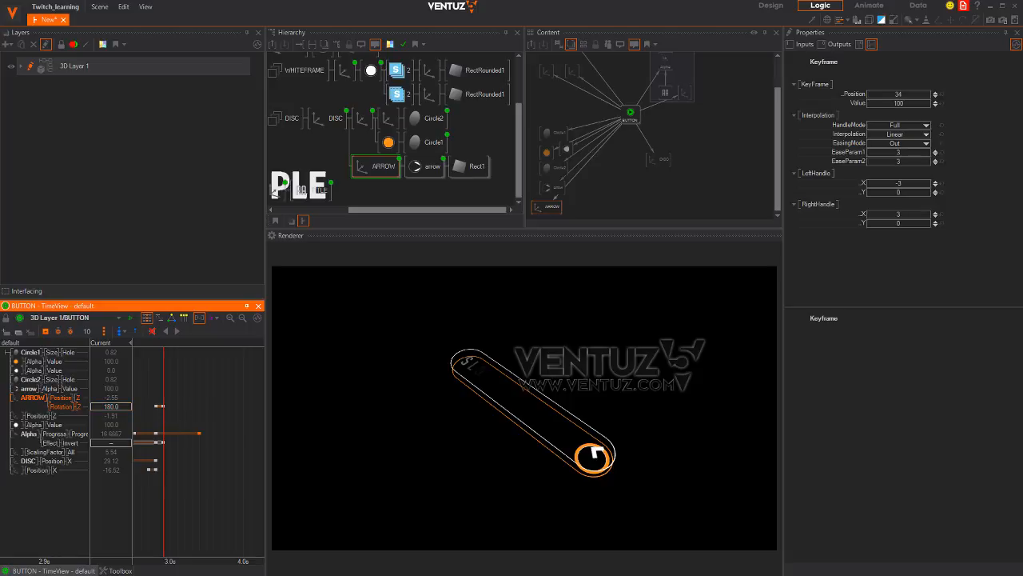
# Scrub the arrow rotation between 0.9 and 5.0 seconds, then bring up the Chrome reference
pyautogui.moveTo(164, 417); pyautogui.dragTo(221, 422)
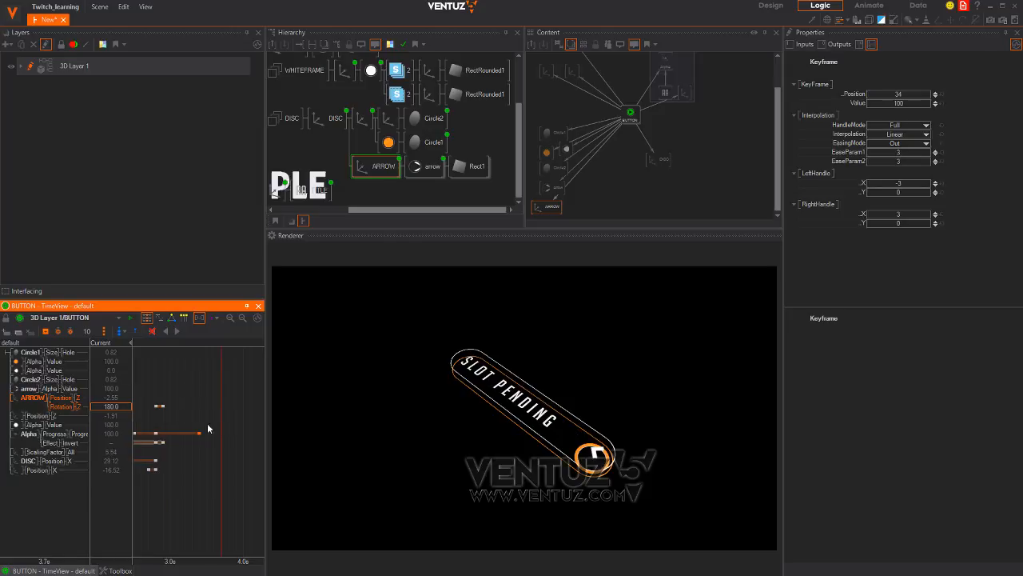
pyautogui.scroll(-3, 199, 448)
pyautogui.moveTo(199, 469)
pyautogui.mouseDown()
pyautogui.moveTo(156, 473)
pyautogui.moveTo(215, 474)
pyautogui.moveTo(164, 487)
pyautogui.moveTo(213, 480)
pyautogui.moveTo(160, 480)
pyautogui.moveTo(206, 479)
pyautogui.mouseUp()
pyautogui.scroll(-3, 213, 478)
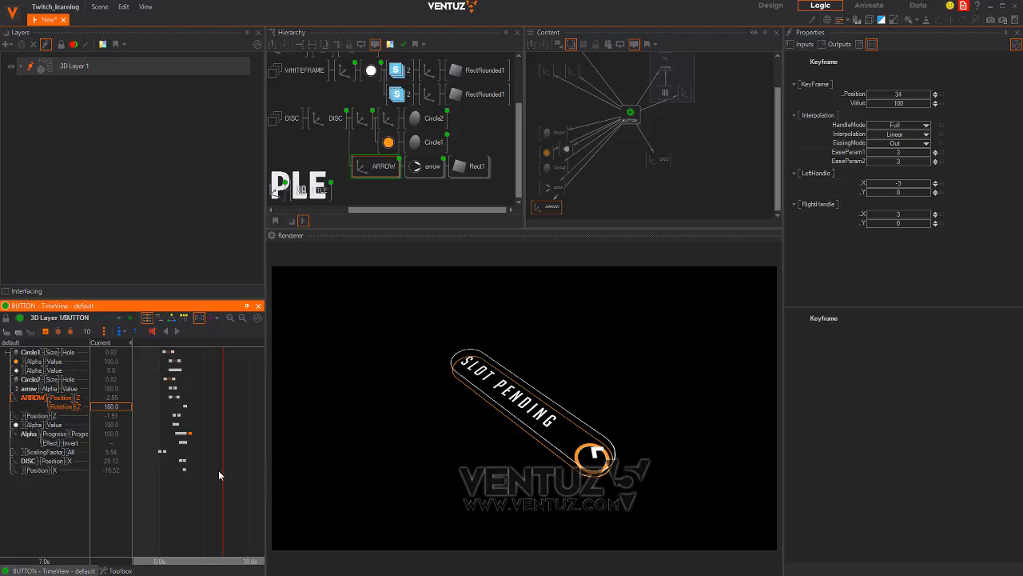
pyautogui.moveTo(214, 479); pyautogui.dragTo(159, 485)
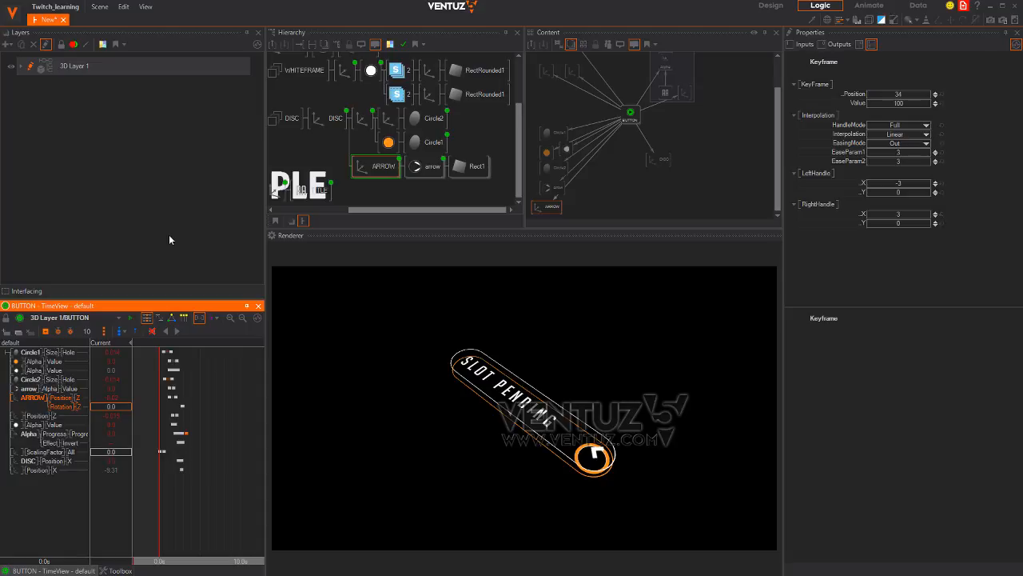
pyautogui.moveTo(162, 486); pyautogui.dragTo(203, 489)
pyautogui.hotkey('alt', 'Tab')
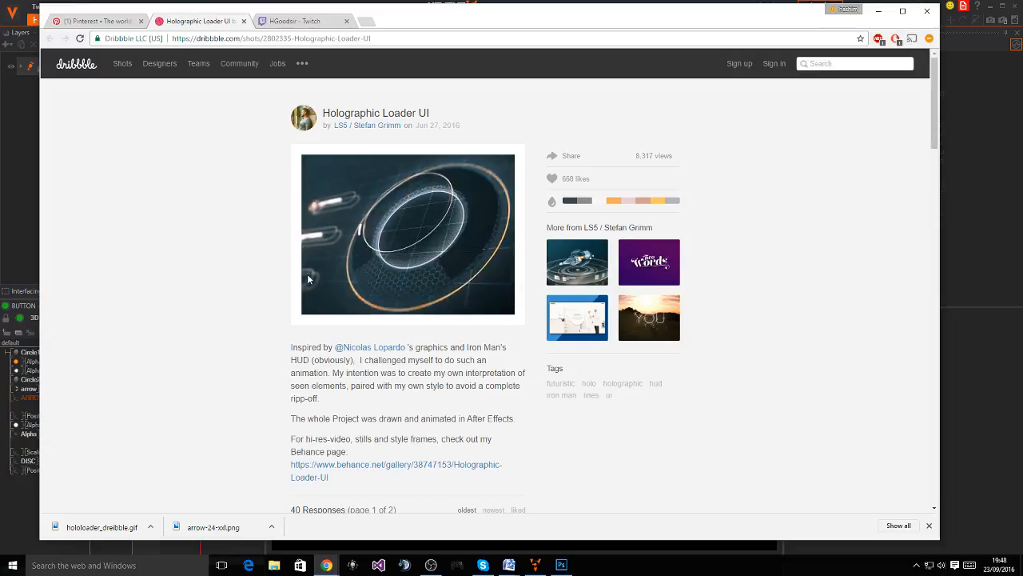
# Bring Ventuz 5 back in front of Chrome, showing the BUTTON animation at 2.8s
pyautogui.hotkey('alt', 'Tab')
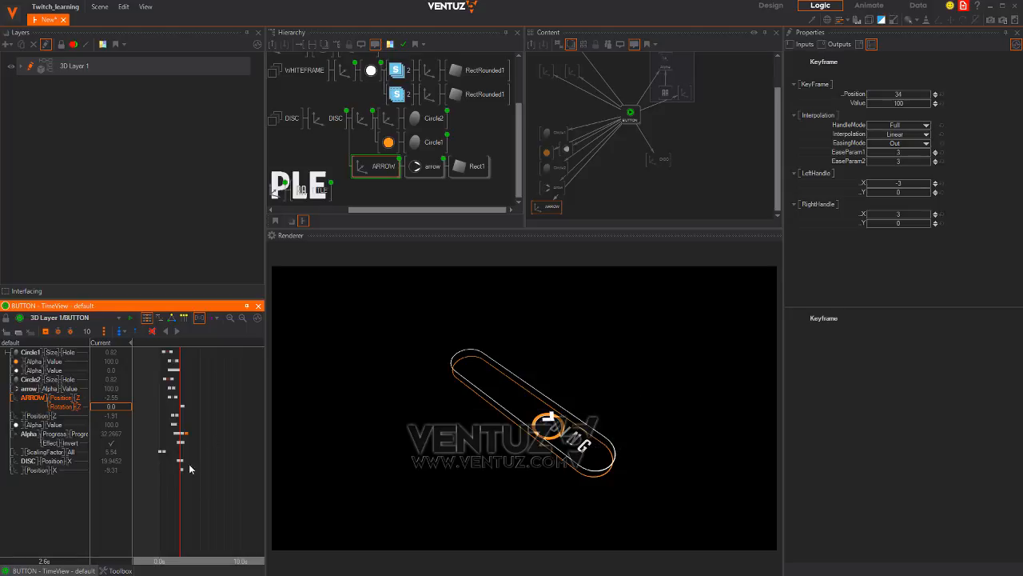
# Place an Oscillator node beside the DISC axis, replacing the first one placed
pyautogui.click(360, 128)
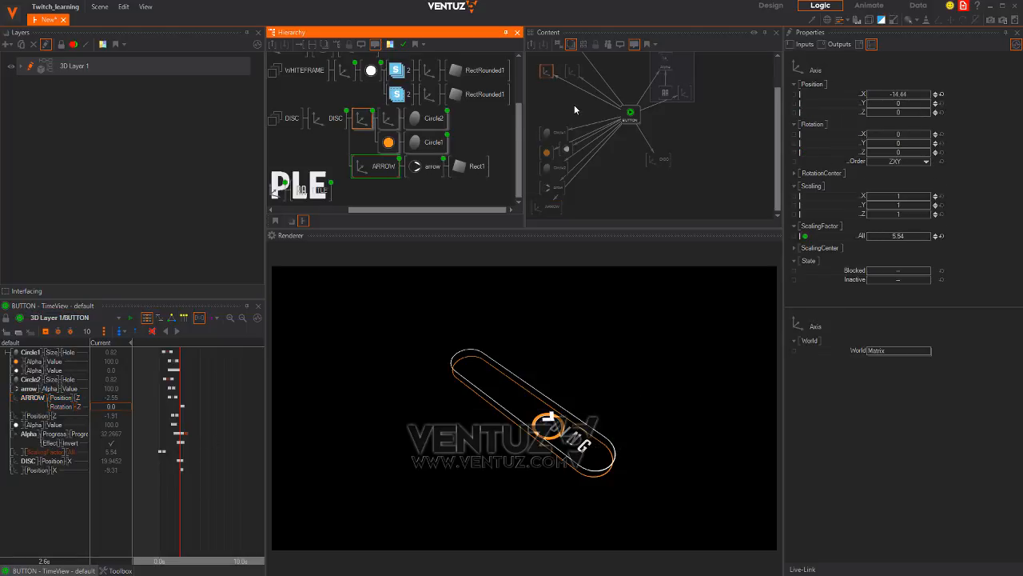
pyautogui.doubleClick(574, 106)
pyautogui.write('osc')
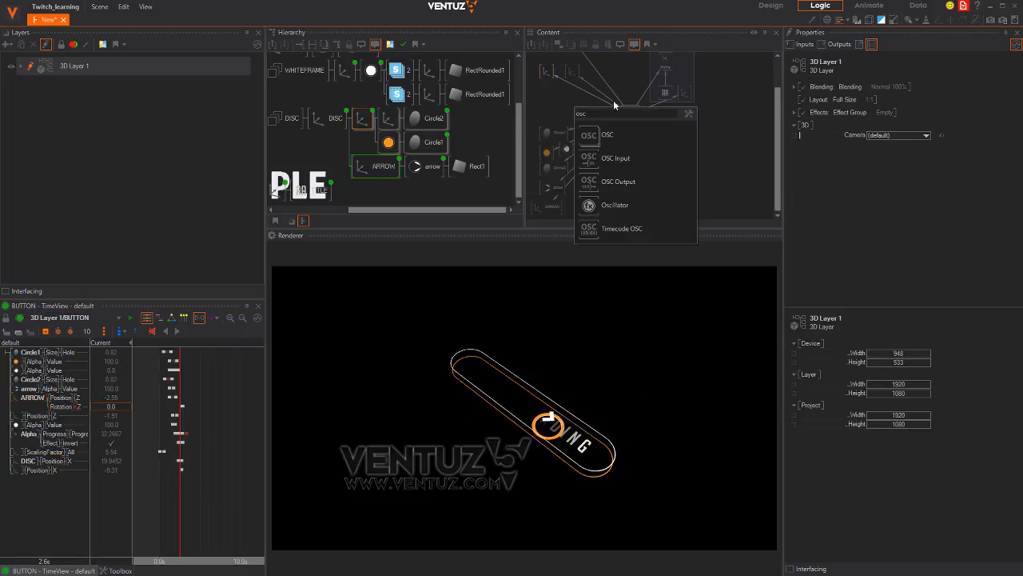
pyautogui.click(583, 204)
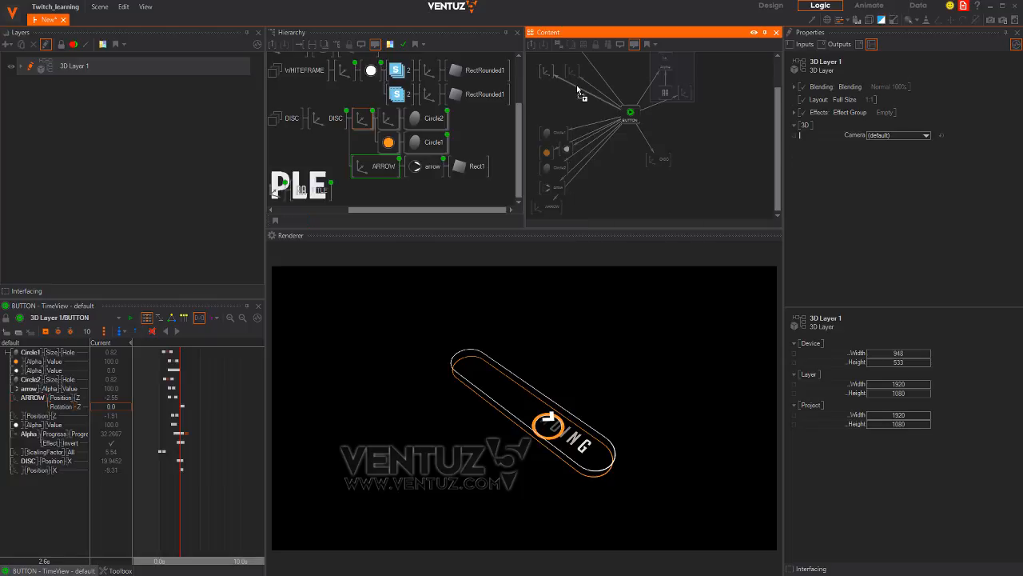
pyautogui.click(575, 88)
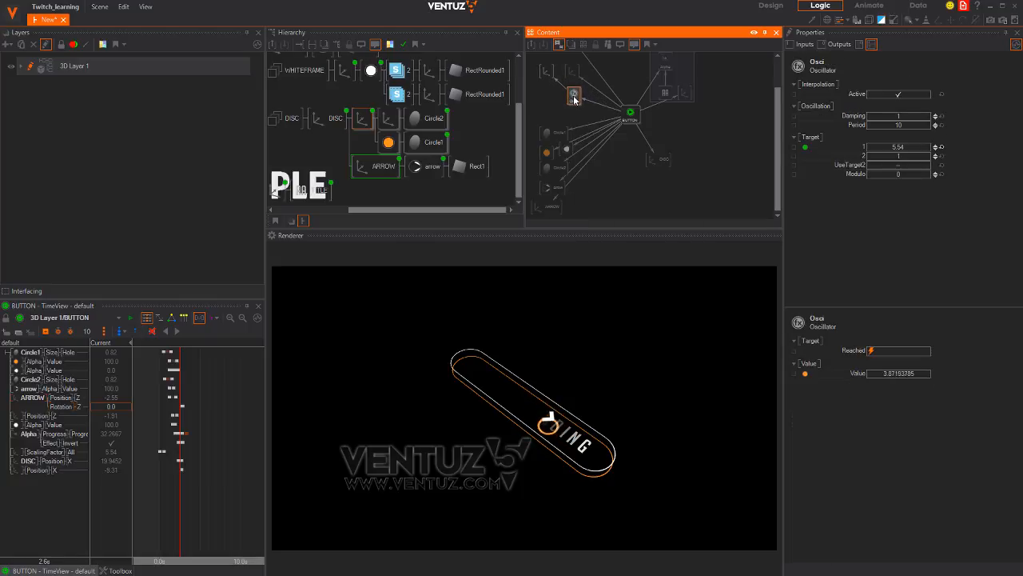
pyautogui.press('Delete')
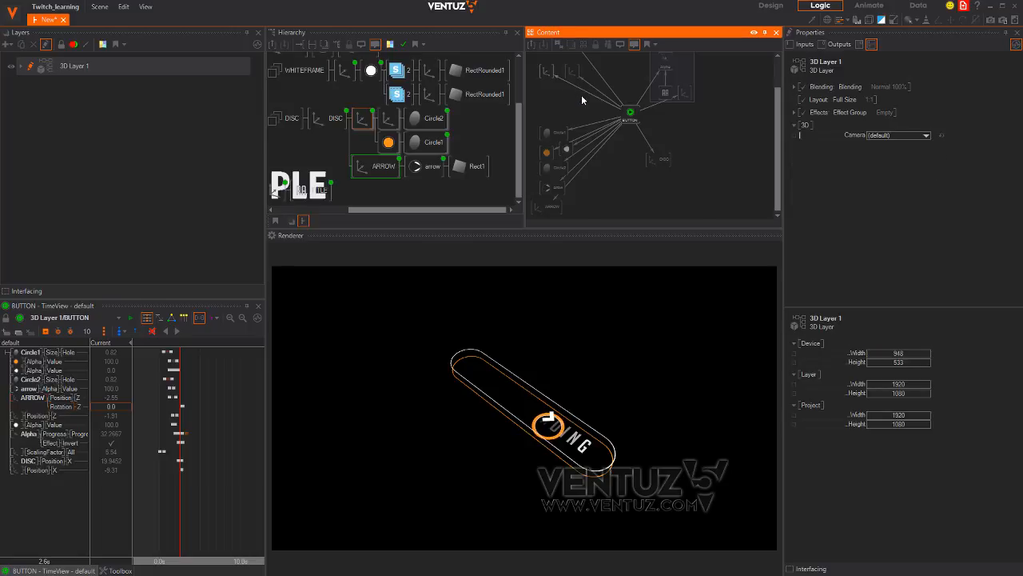
pyautogui.press('Tab')
pyautogui.click(598, 190)
pyautogui.click(594, 91)
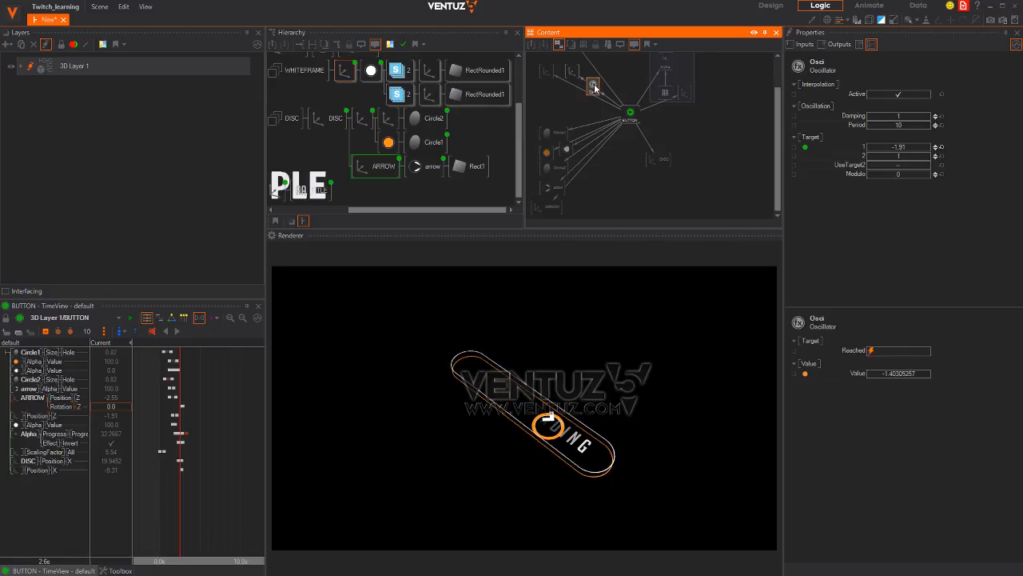
# Select the Oscillator and replay the button animation from 0 seconds
pyautogui.click(564, 61)
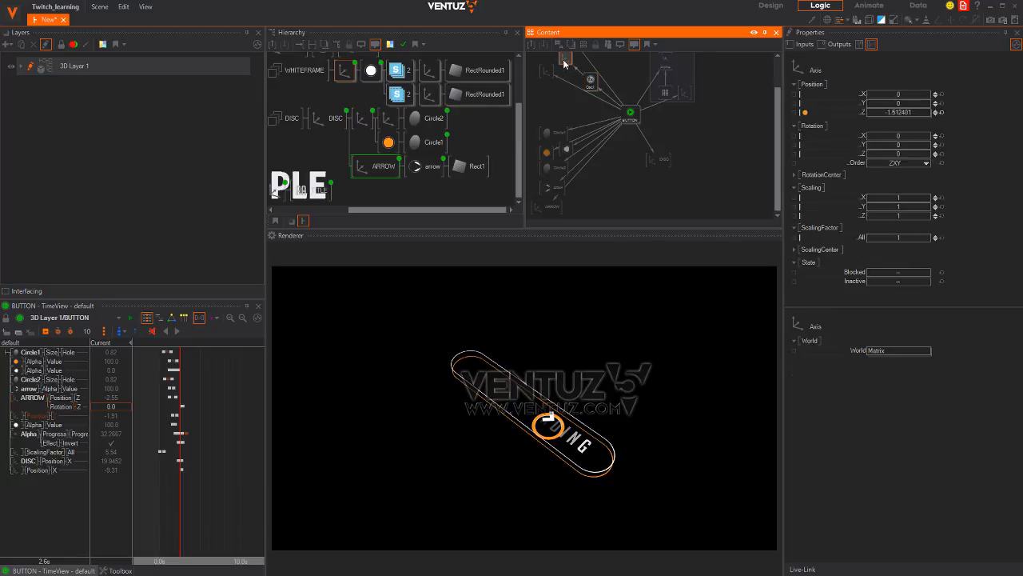
pyautogui.click(588, 81)
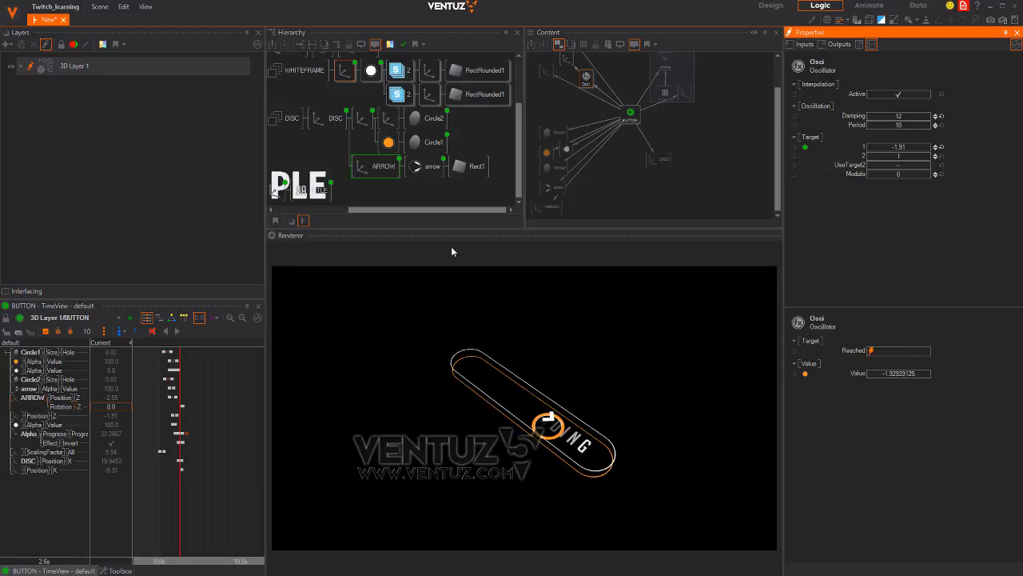
pyautogui.moveTo(212, 488); pyautogui.dragTo(160, 486, button='right')
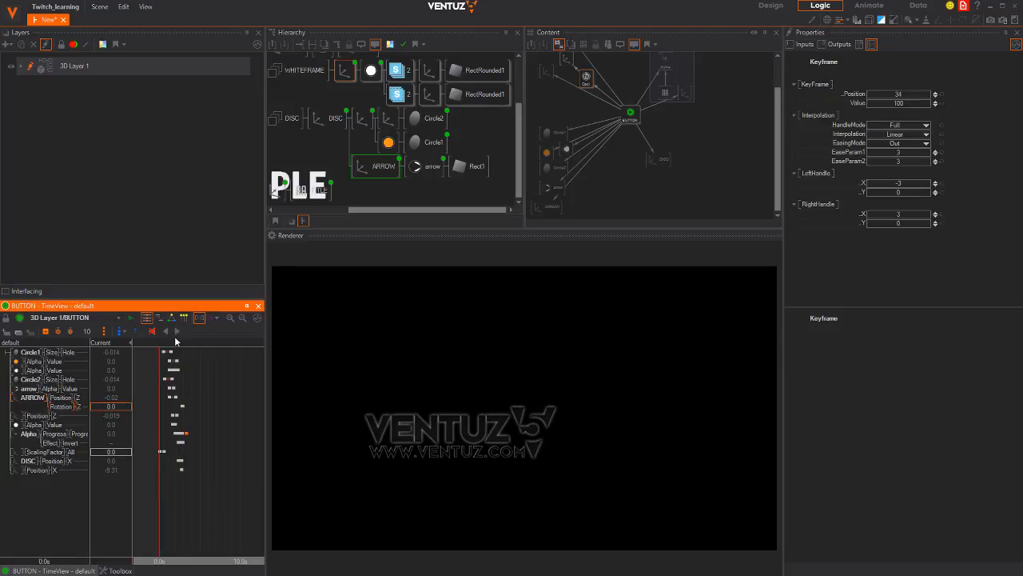
pyautogui.click(176, 333)
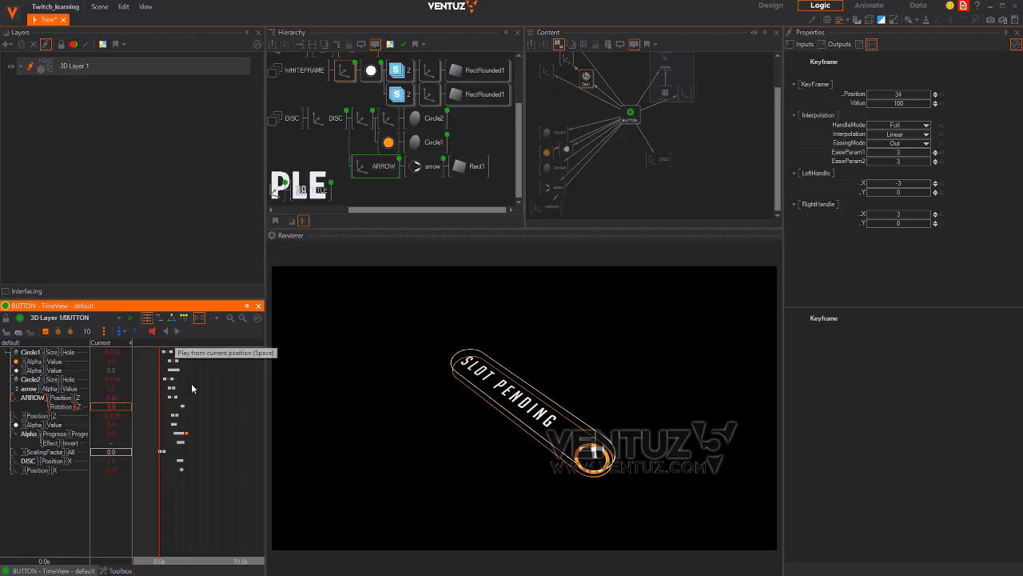
pyautogui.moveTo(190, 501)
pyautogui.mouseDown(button='right')
pyautogui.moveTo(160, 498)
pyautogui.moveTo(194, 501)
pyautogui.mouseUp(button='right')
# Add an Oscillator above the DISC node and set its Damping to 12
pyautogui.click(331, 118)
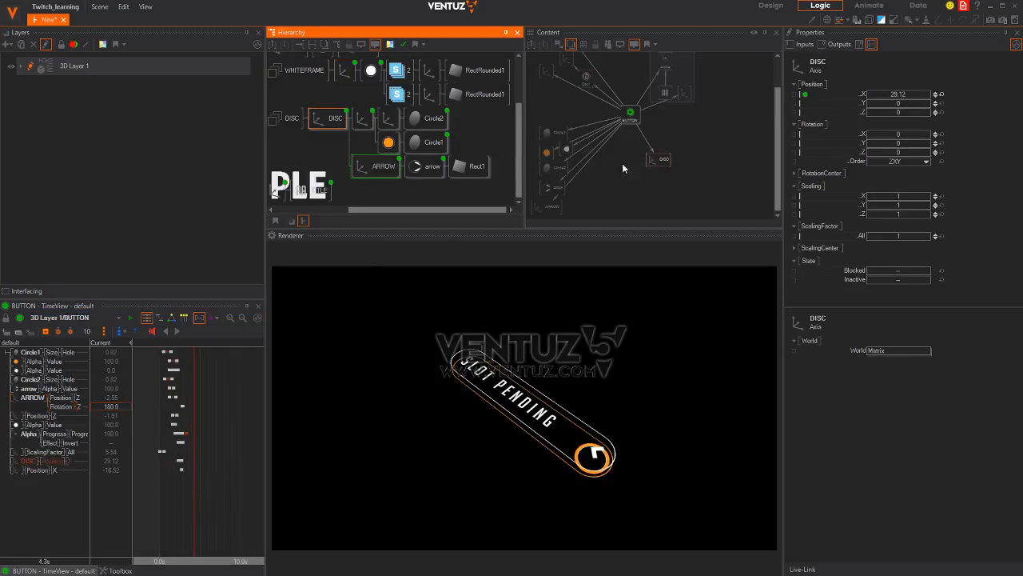
pyautogui.moveTo(664, 161); pyautogui.dragTo(688, 172)
pyautogui.doubleClick(637, 179)
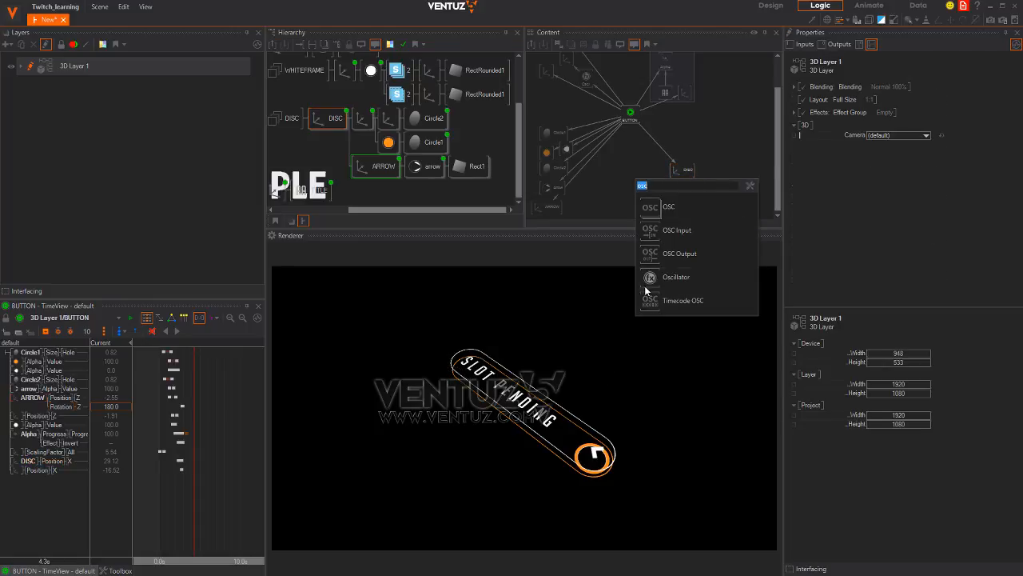
pyautogui.click(649, 280)
pyautogui.click(657, 147)
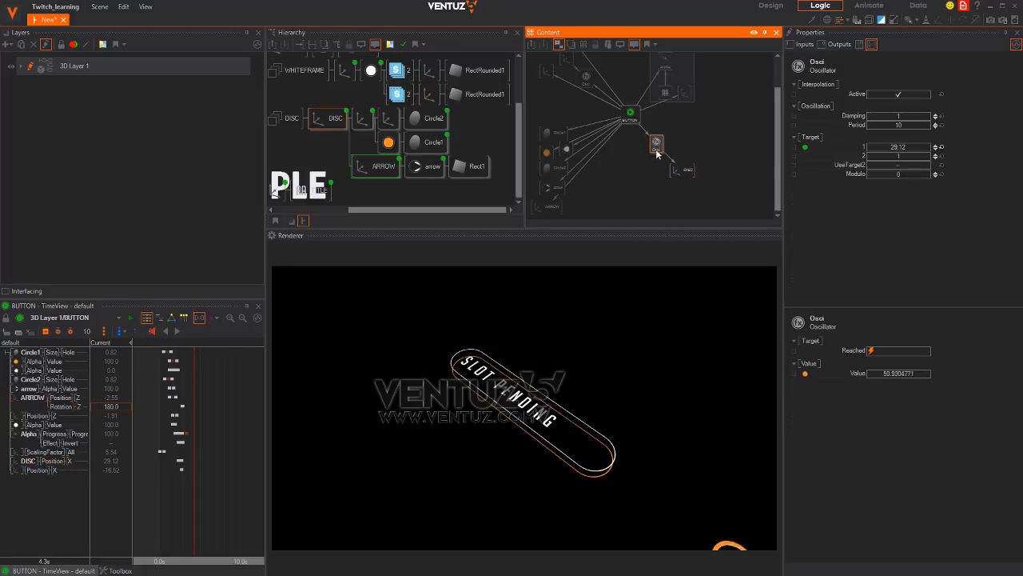
pyautogui.click(909, 115)
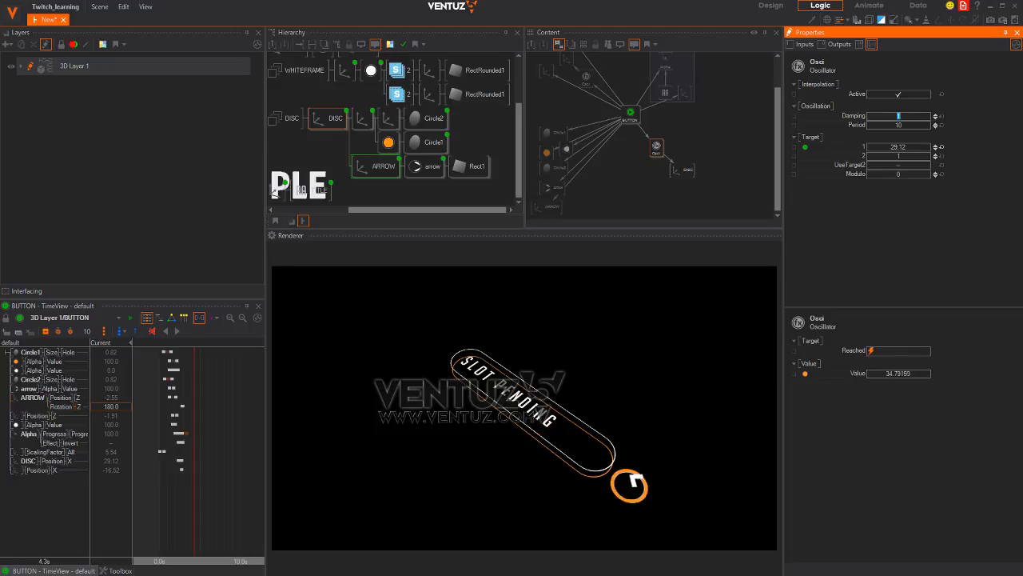
pyautogui.write('12')
pyautogui.press('Return')
# Check the oscillator's Period, scrub the disc motion to 4.3s, and play the animation
pyautogui.click(196, 480)
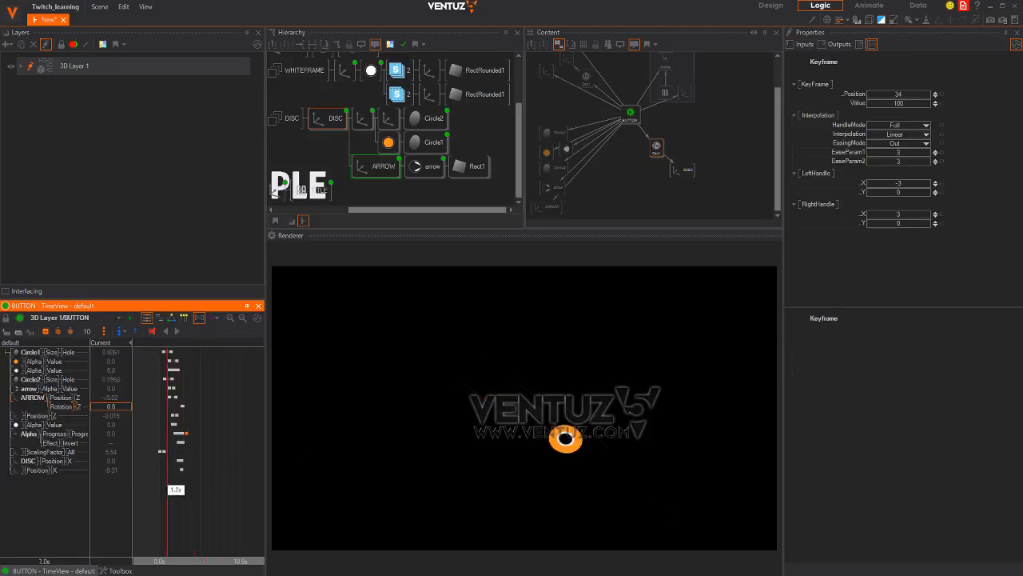
pyautogui.moveTo(196, 479)
pyautogui.mouseDown()
pyautogui.moveTo(211, 480)
pyautogui.moveTo(162, 479)
pyautogui.moveTo(207, 478)
pyautogui.mouseUp()
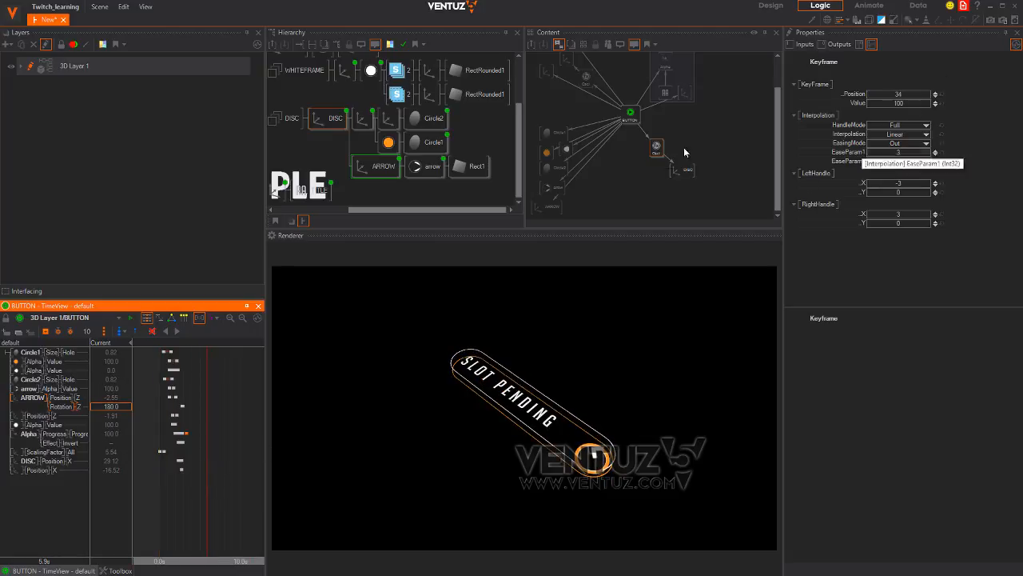
pyautogui.click(654, 149)
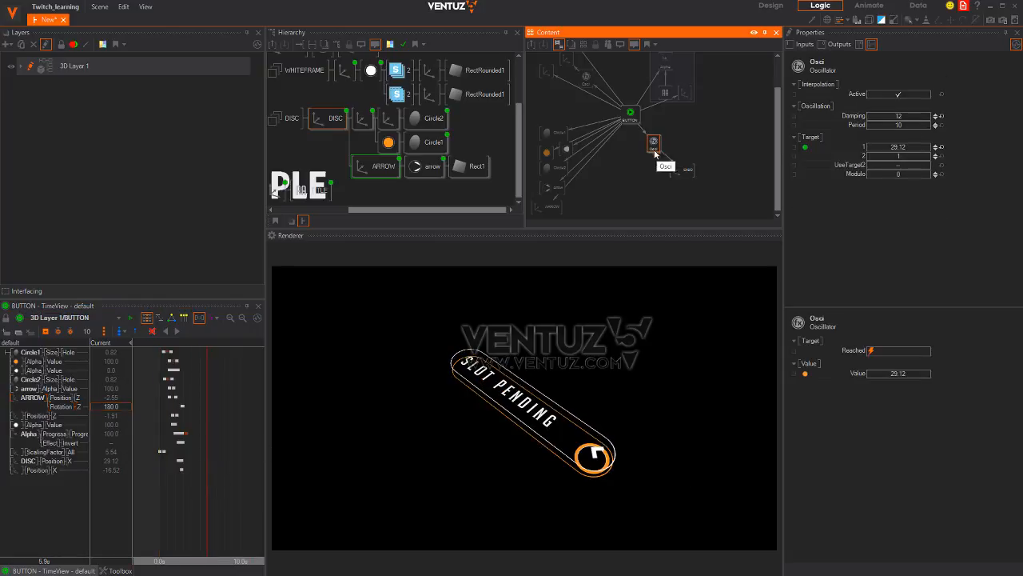
pyautogui.click(905, 125)
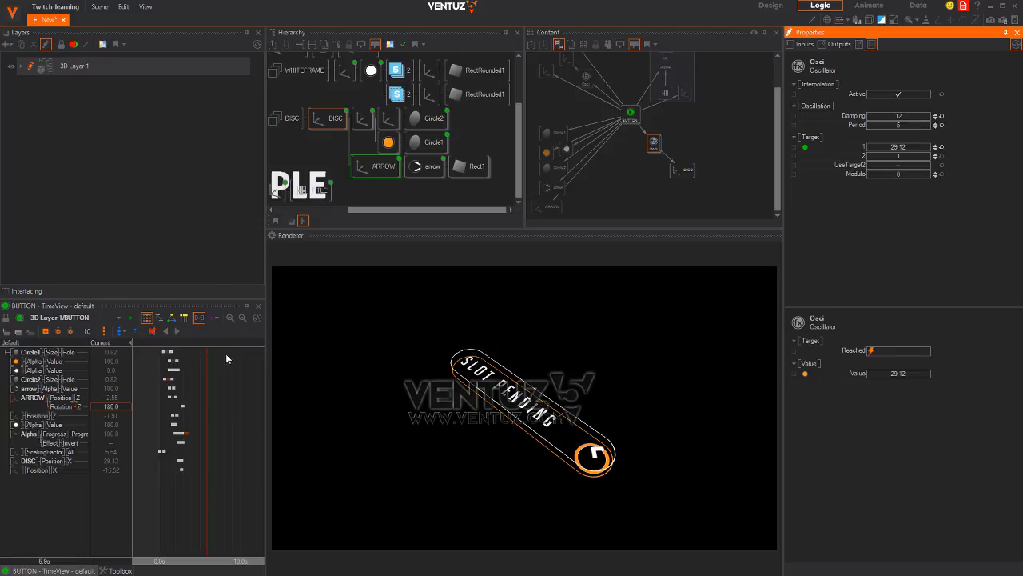
pyautogui.moveTo(182, 495)
pyautogui.mouseDown(button='right')
pyautogui.moveTo(158, 489)
pyautogui.moveTo(174, 475)
pyautogui.moveTo(227, 470)
pyautogui.moveTo(160, 478)
pyautogui.moveTo(240, 470)
pyautogui.moveTo(160, 480)
pyautogui.moveTo(182, 460)
pyautogui.moveTo(195, 467)
pyautogui.moveTo(160, 472)
pyautogui.mouseUp(button='right')
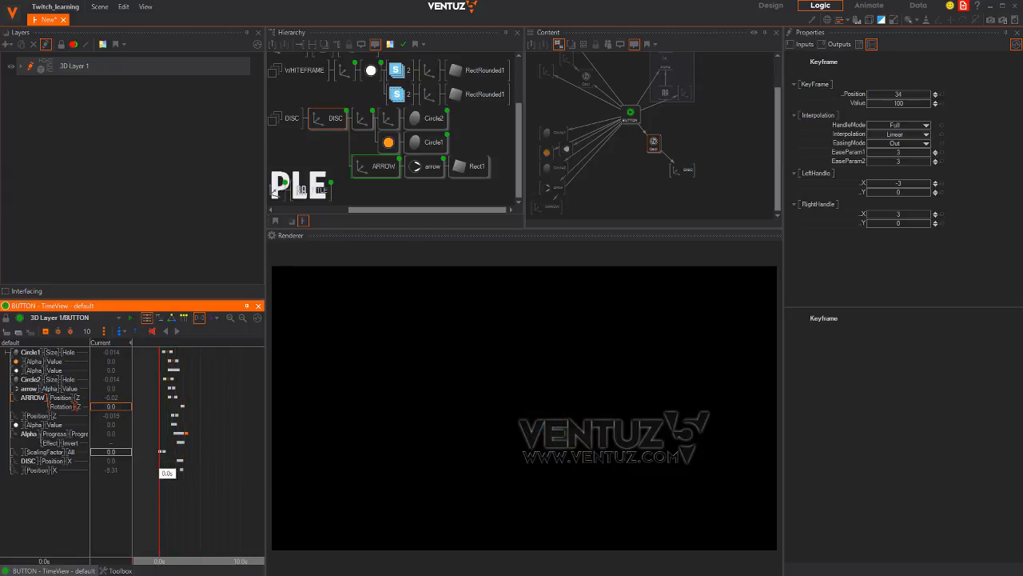
pyautogui.click(177, 333)
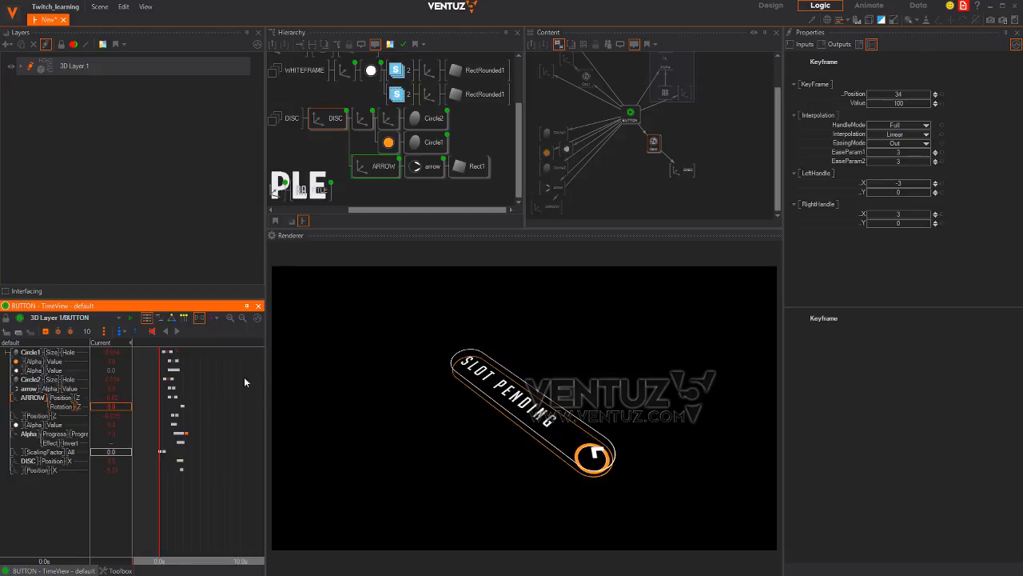
# Merge the BUTTON group into a BUTTON container and step inside it to its axis
pyautogui.moveTo(312, 100); pyautogui.dragTo(378, 135, button='middle')
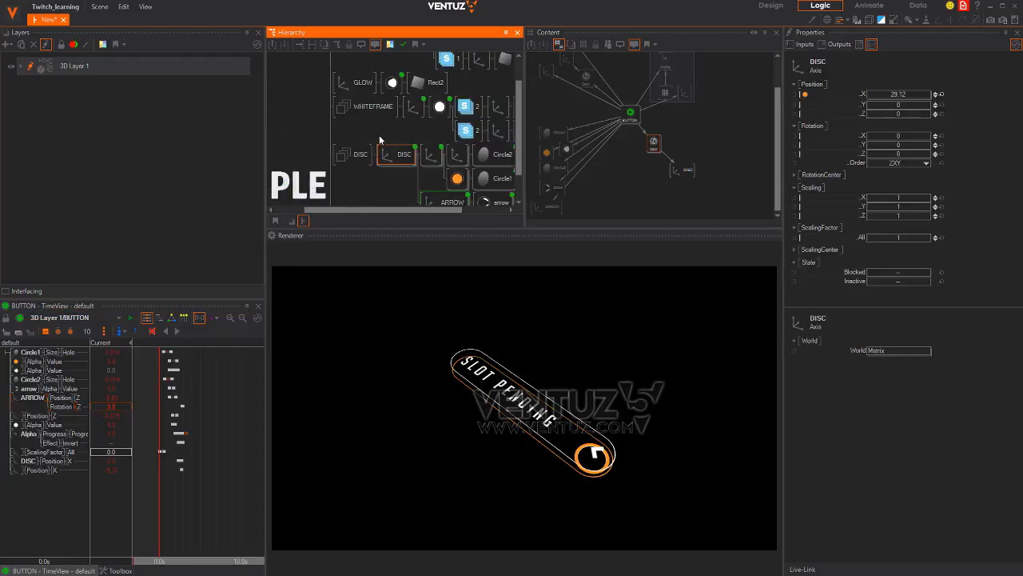
pyautogui.moveTo(320, 86); pyautogui.dragTo(376, 112, button='middle')
pyautogui.click(314, 67)
pyautogui.click(325, 72)
pyautogui.rightClick(320, 71)
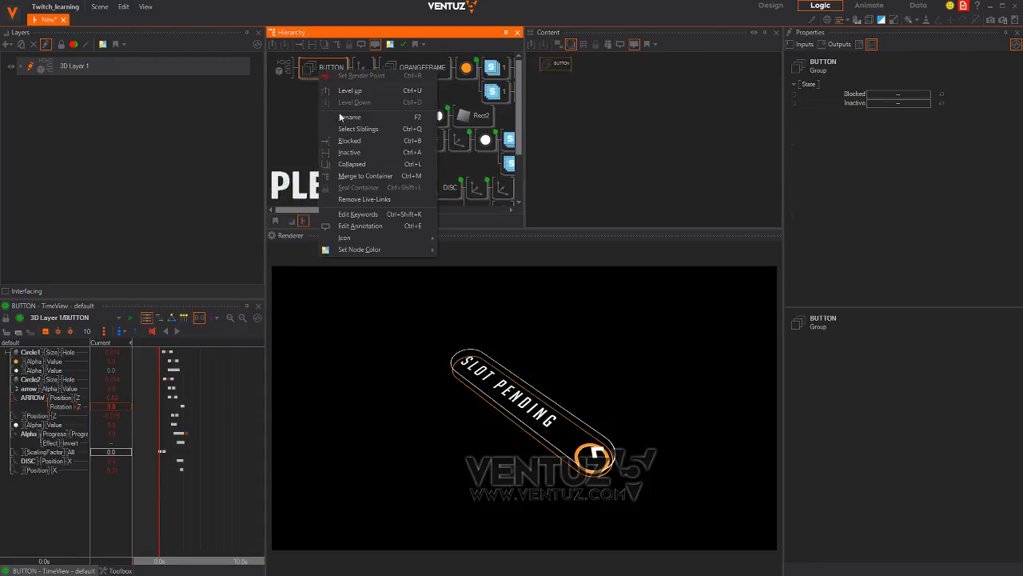
pyautogui.click(363, 176)
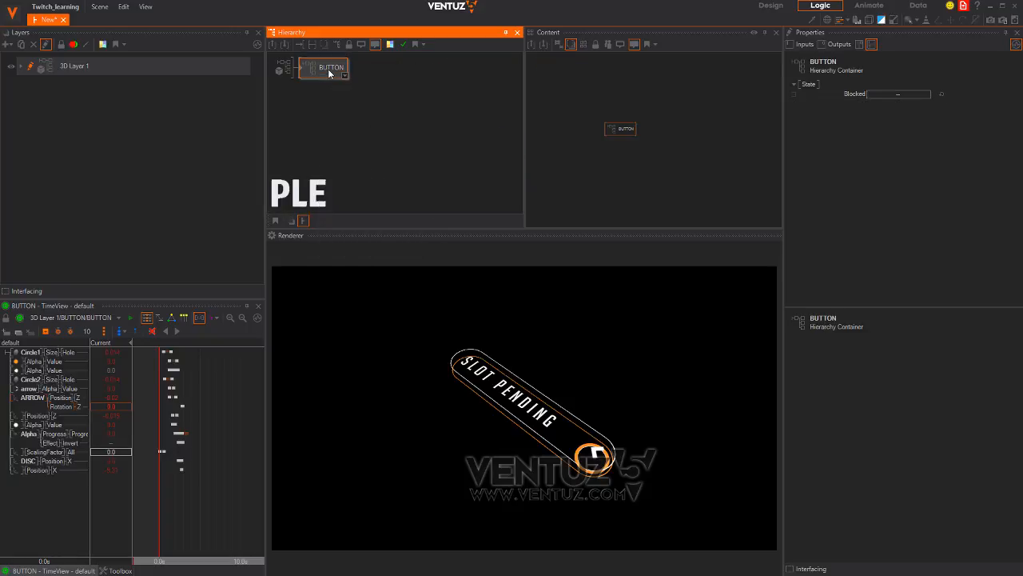
pyautogui.doubleClick(303, 71)
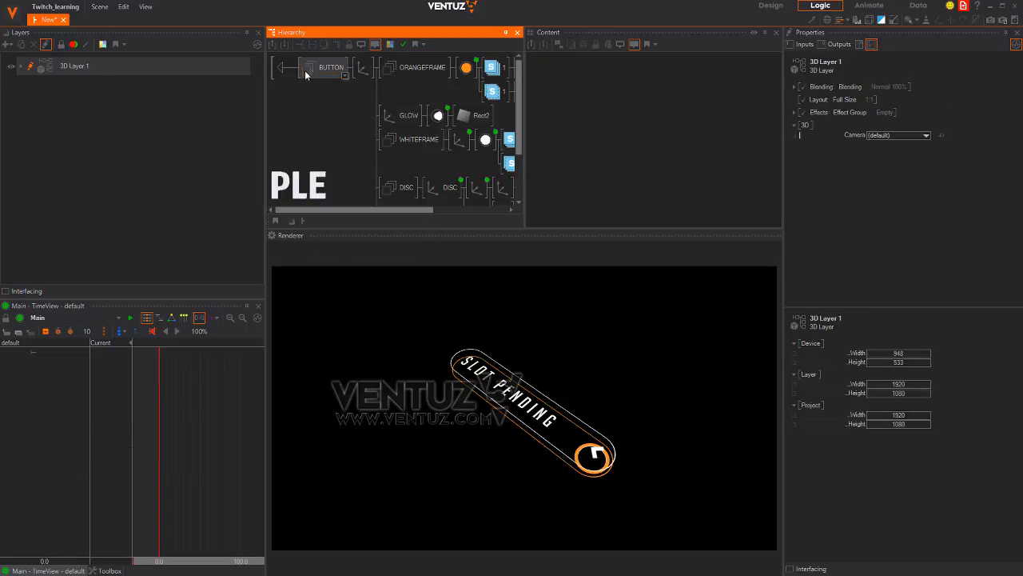
pyautogui.click(337, 70)
pyautogui.click(363, 69)
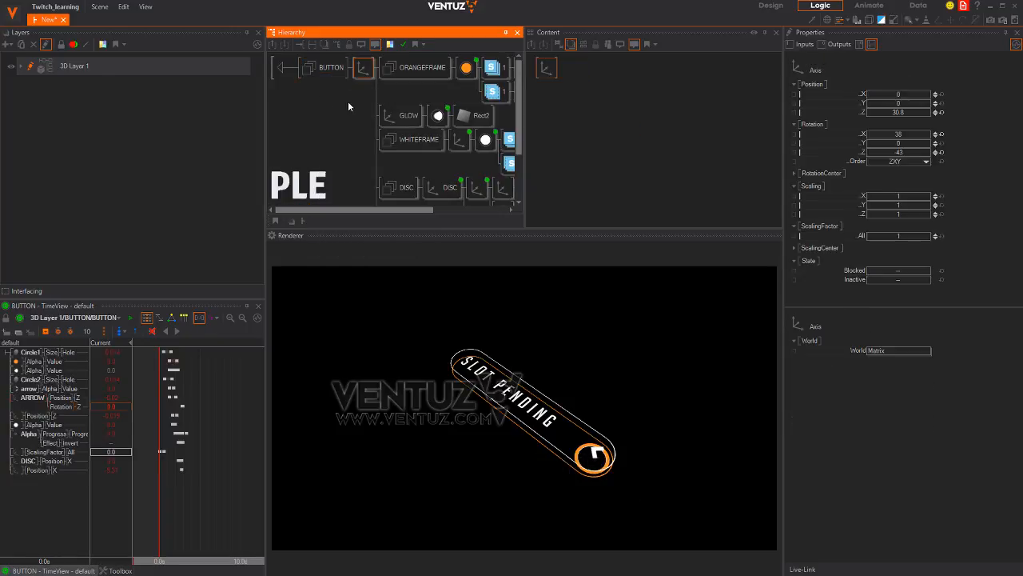
# Add a Simple Control node via 'si' and bind the BUTTON animation's Control to it
pyautogui.click(459, 71)
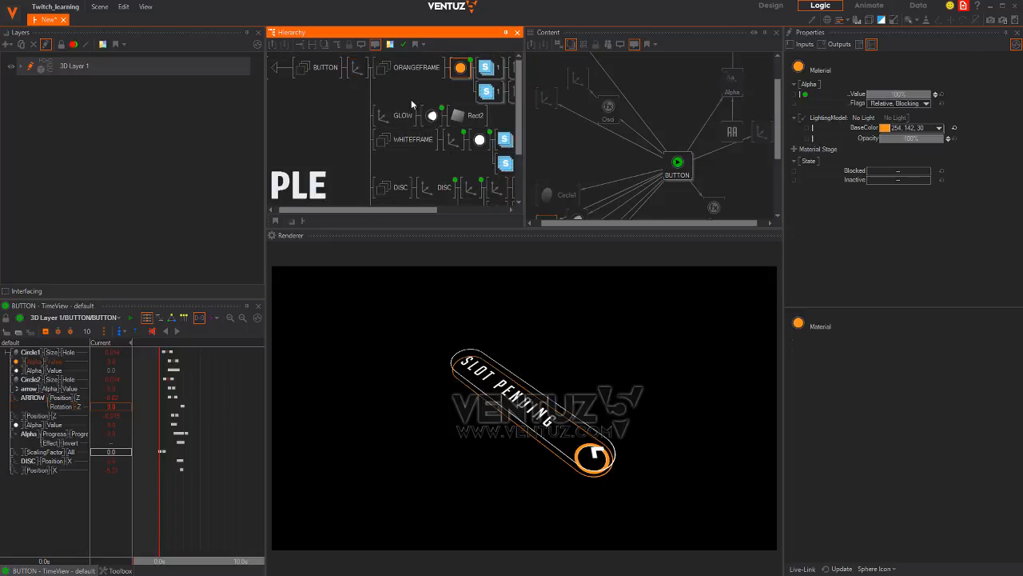
pyautogui.moveTo(670, 180); pyautogui.dragTo(661, 104, button='middle')
pyautogui.click(657, 182)
pyautogui.doubleClick(658, 183)
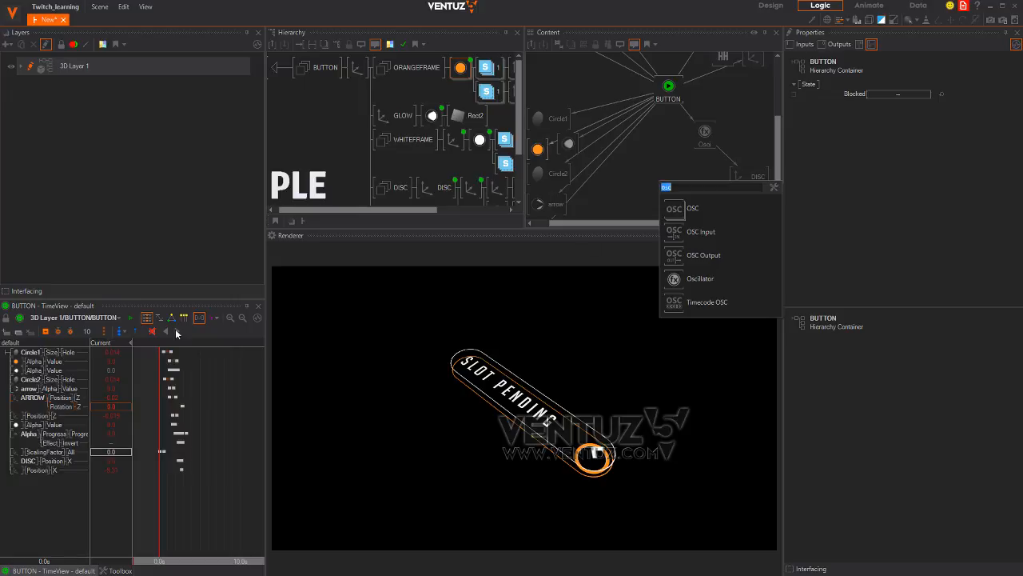
pyautogui.write('sim')
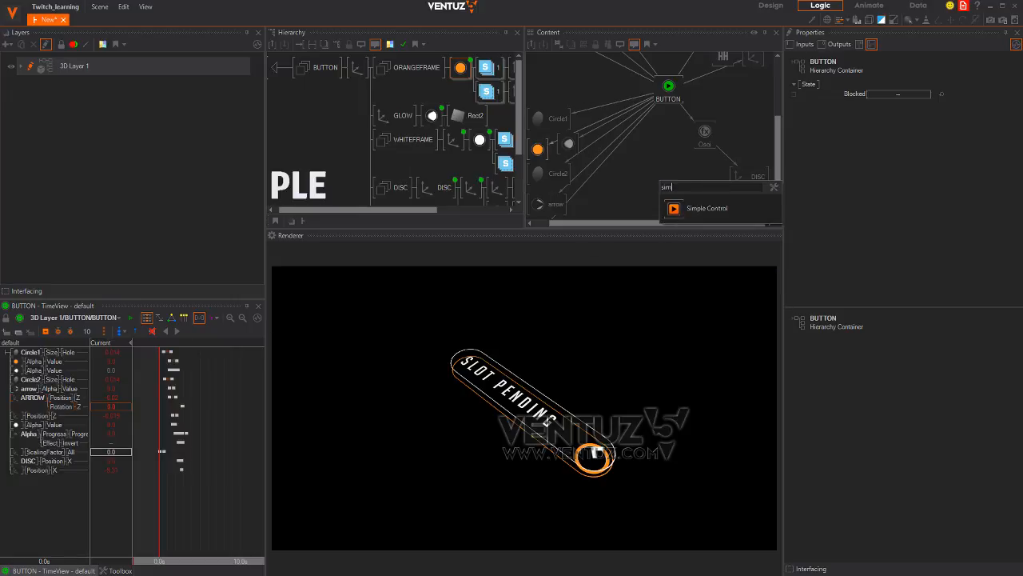
pyautogui.moveTo(679, 209); pyautogui.dragTo(677, 165)
pyautogui.moveTo(677, 166); pyautogui.dragTo(663, 159)
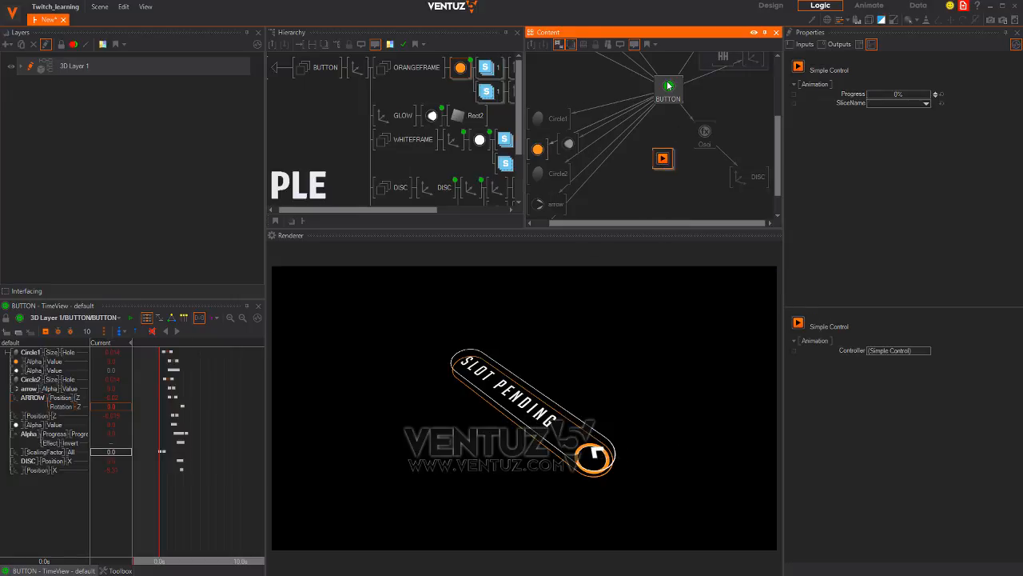
pyautogui.click(670, 88)
pyautogui.moveTo(834, 97); pyautogui.dragTo(663, 161)
# Expose the Simple Control's Progress and test it at 50%
pyautogui.click(664, 162)
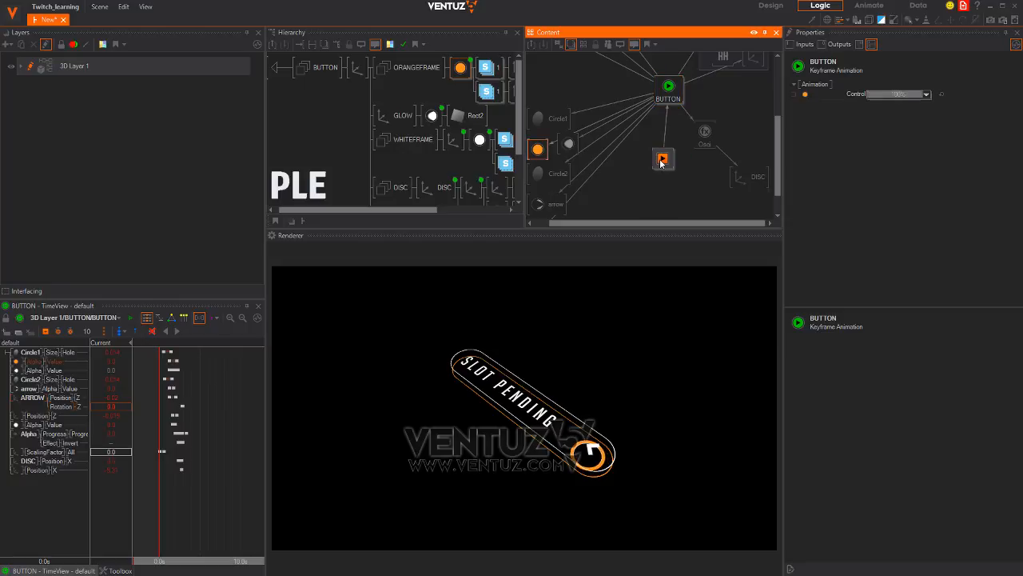
pyautogui.click(796, 95)
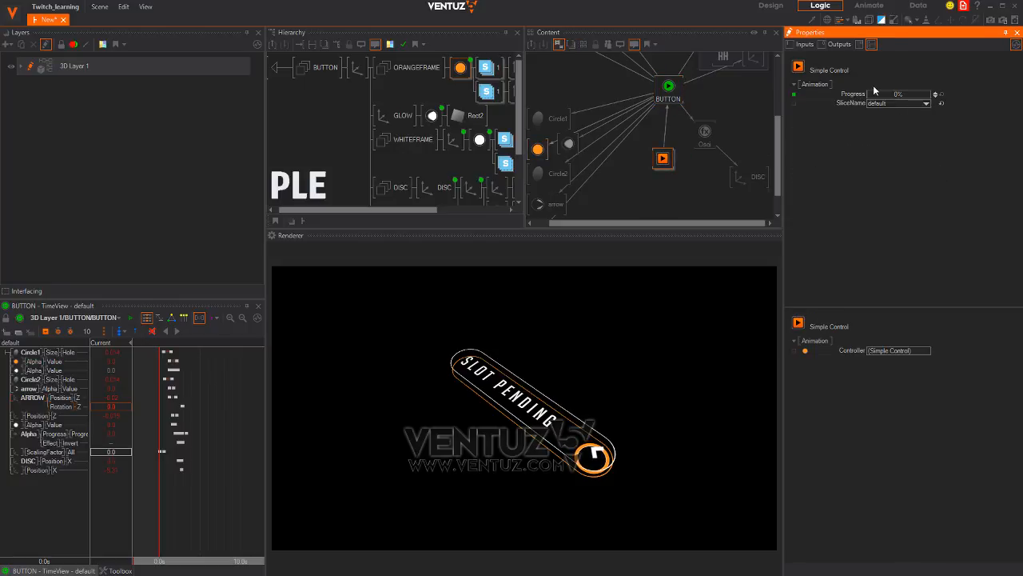
pyautogui.moveTo(873, 92)
pyautogui.mouseDown()
pyautogui.moveTo(956, 90)
pyautogui.moveTo(879, 101)
pyautogui.moveTo(900, 100)
pyautogui.mouseUp()
pyautogui.click(899, 96)
pyautogui.write('50')
pyautogui.press('Return')
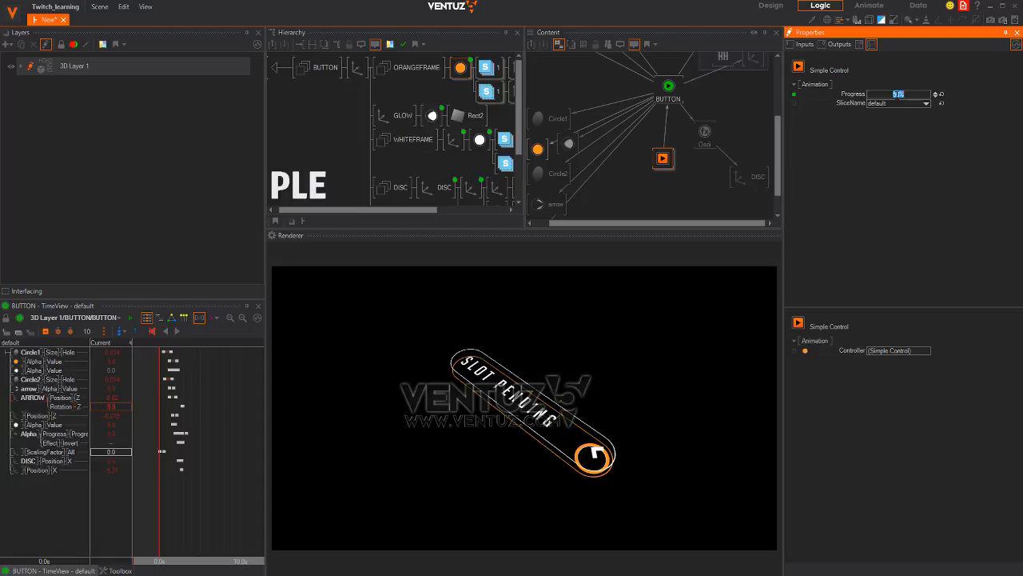
pyautogui.write('50')
pyautogui.press('Return')
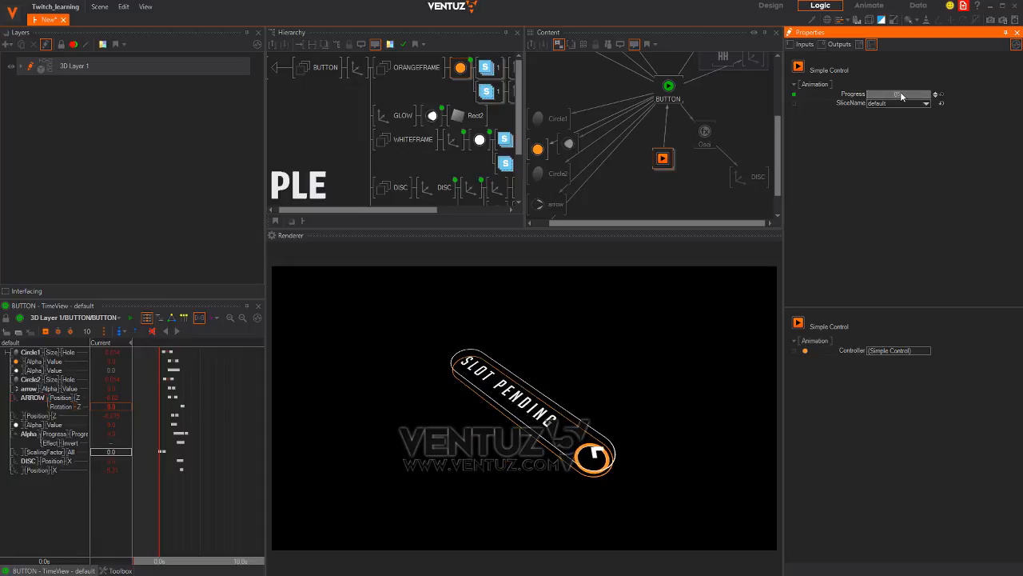
pyautogui.moveTo(892, 95)
pyautogui.mouseDown()
pyautogui.moveTo(943, 93)
pyautogui.moveTo(876, 98)
pyautogui.mouseUp()
# Try Progress at 100%, return it to 0%, and align the node under BUTTON
pyautogui.moveTo(194, 486); pyautogui.dragTo(150, 485)
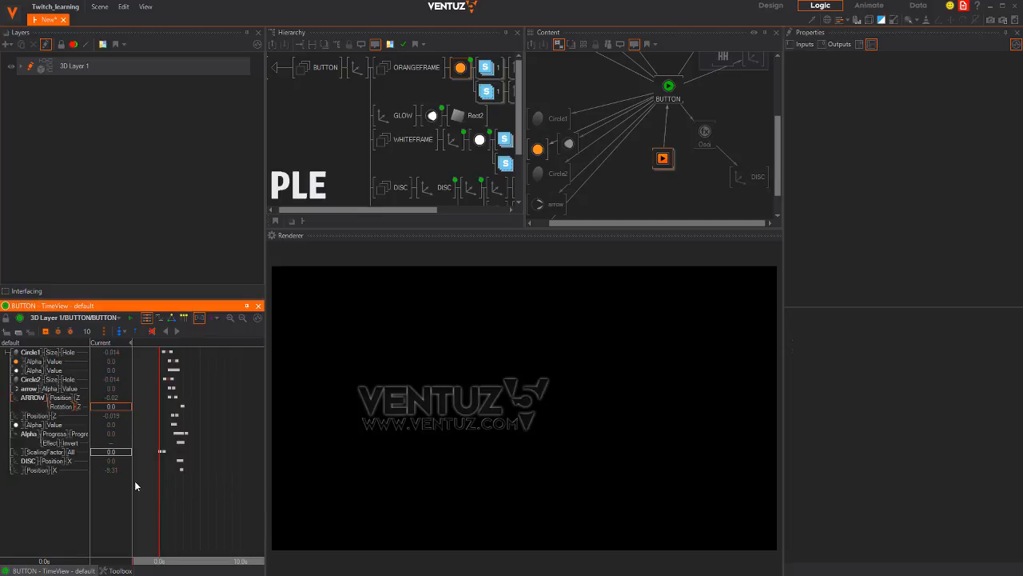
pyautogui.click(663, 160)
pyautogui.click(898, 95)
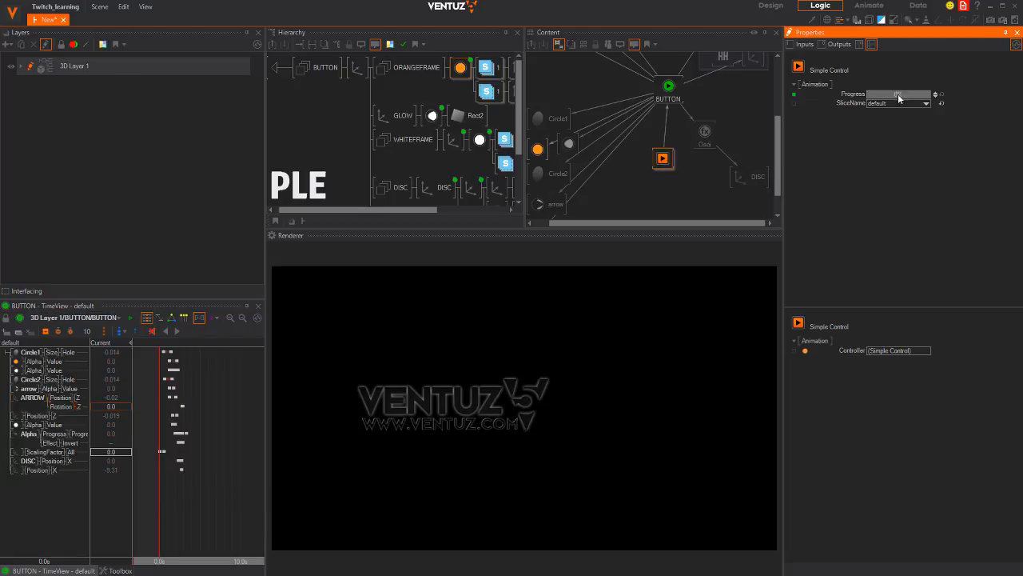
pyautogui.click(898, 95)
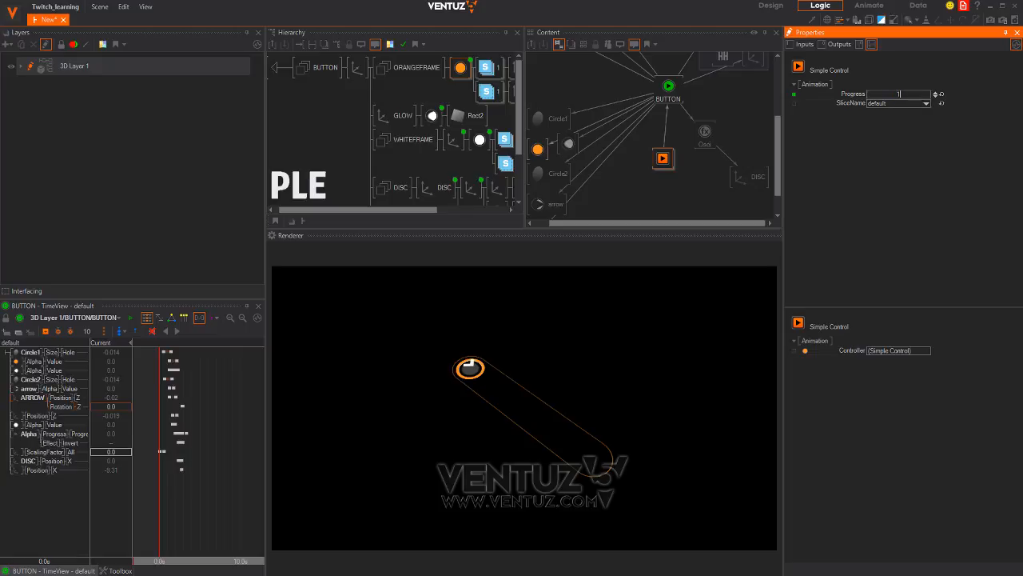
pyautogui.press('Return')
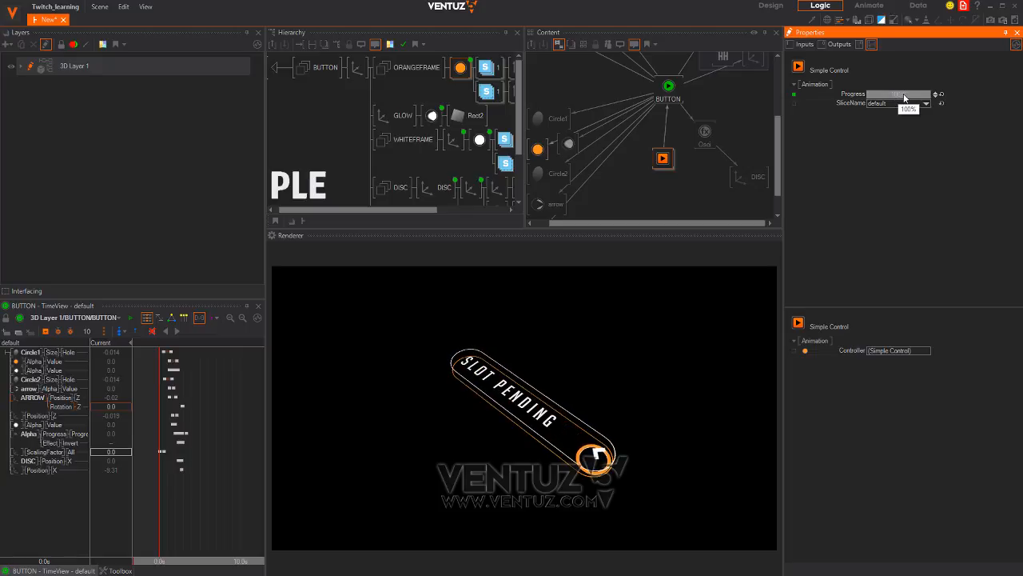
pyautogui.doubleClick(906, 97)
pyautogui.press('Return')
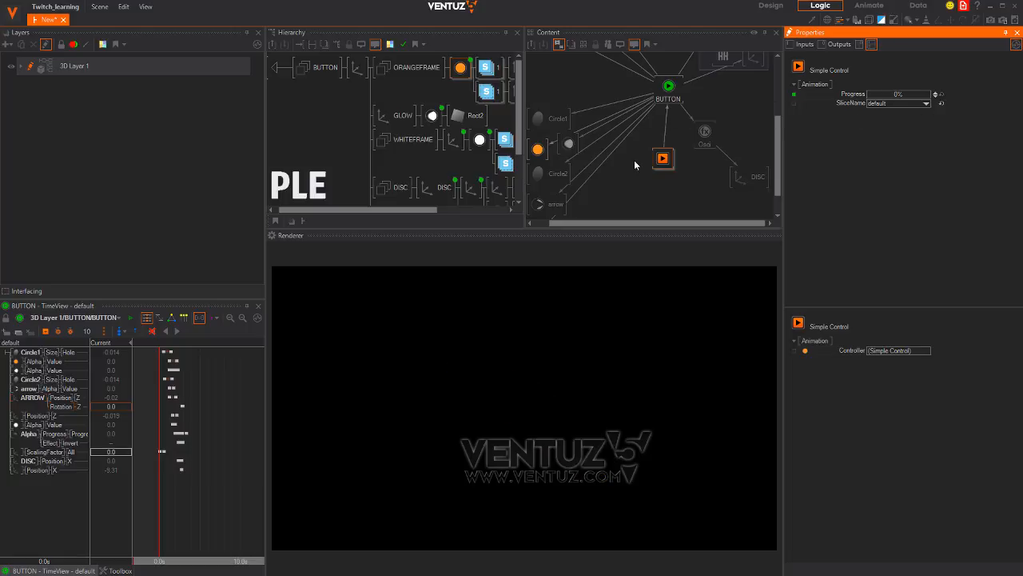
pyautogui.moveTo(662, 159); pyautogui.dragTo(669, 159)
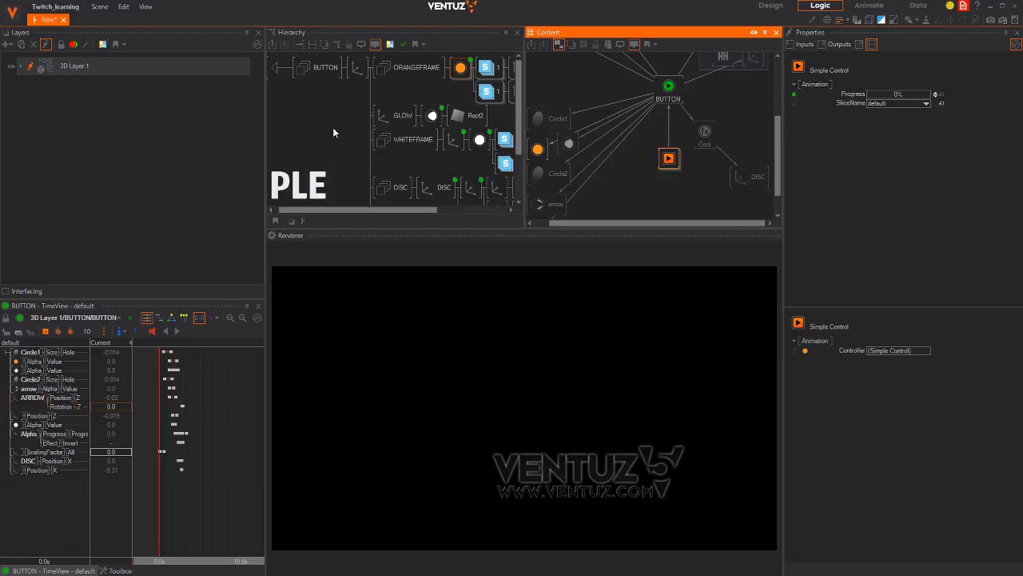
# Expose the Text property of the TITLE's Block Text node
pyautogui.moveTo(354, 129); pyautogui.dragTo(298, 55, button='middle')
pyautogui.click(364, 190)
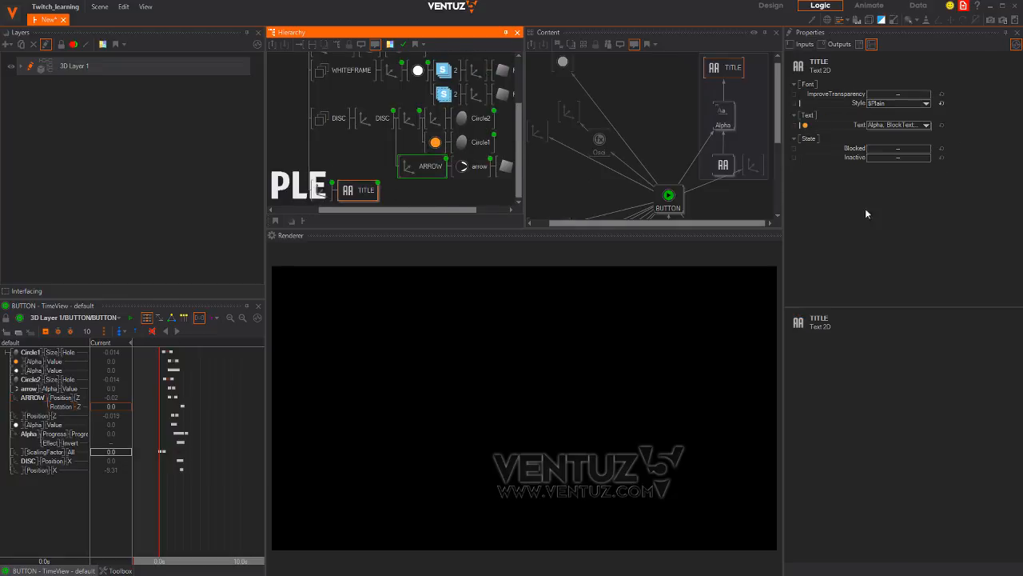
pyautogui.click(722, 165)
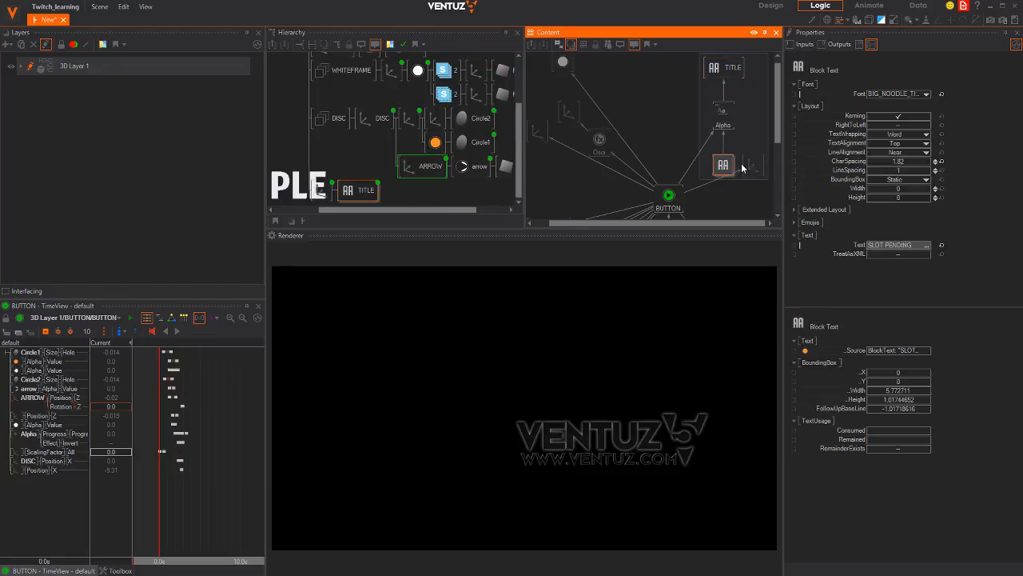
pyautogui.click(795, 245)
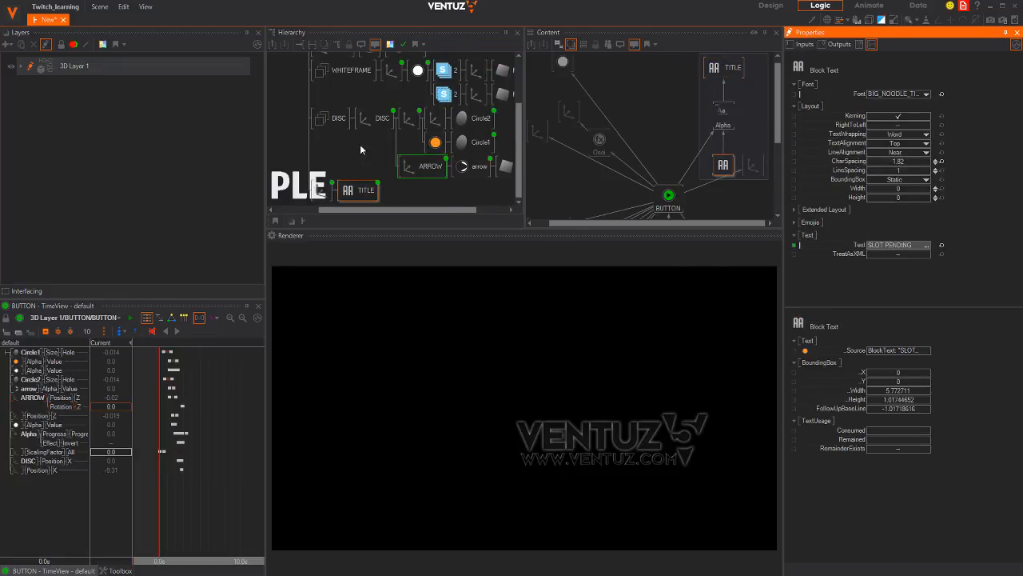
# Reset the button axis Position Z and Rotation Z to 0
pyautogui.moveTo(360, 149); pyautogui.dragTo(427, 154, button='middle')
pyautogui.scroll(5, 365, 149)
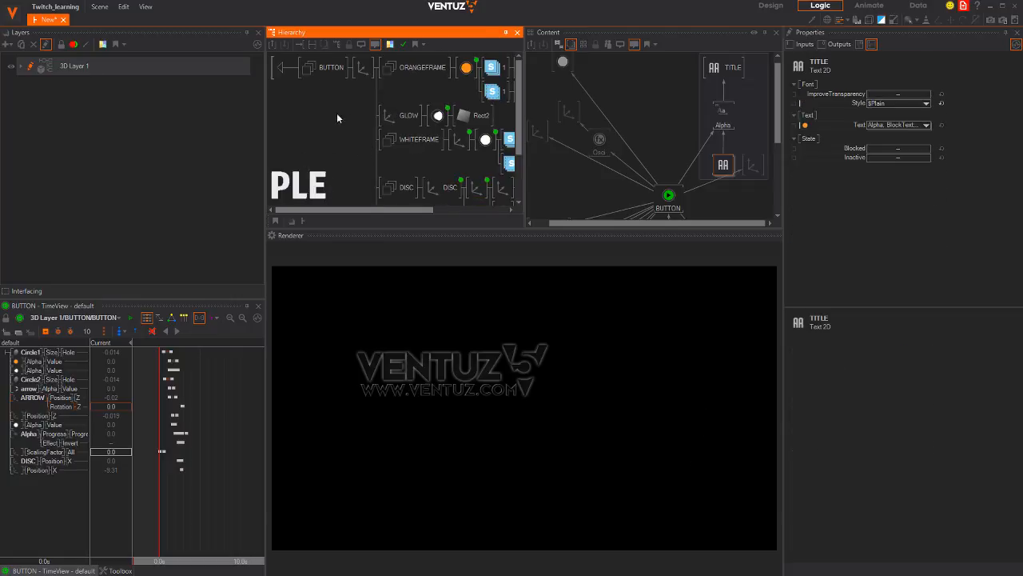
pyautogui.click(289, 71)
pyautogui.click(365, 74)
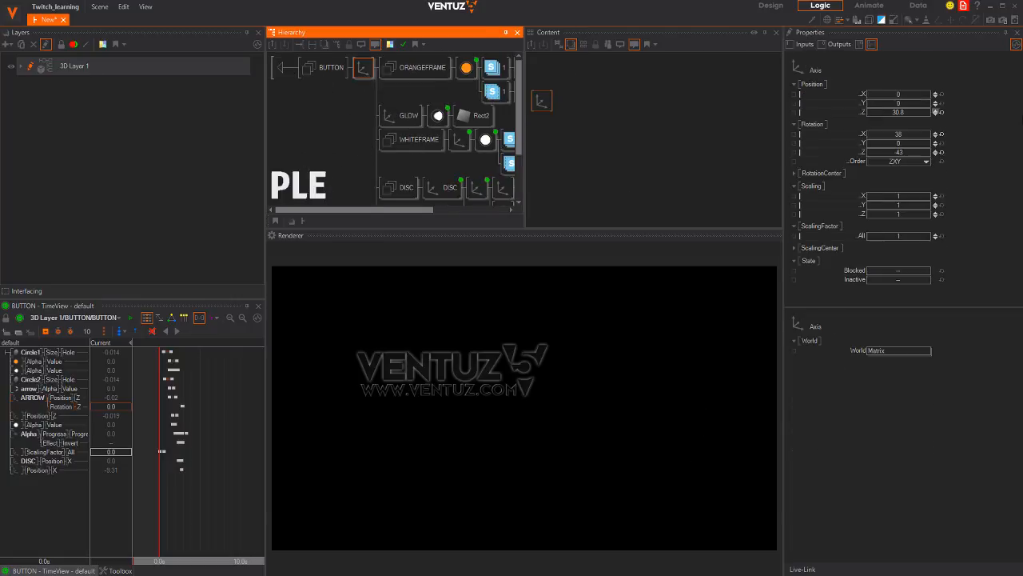
pyautogui.click(941, 113)
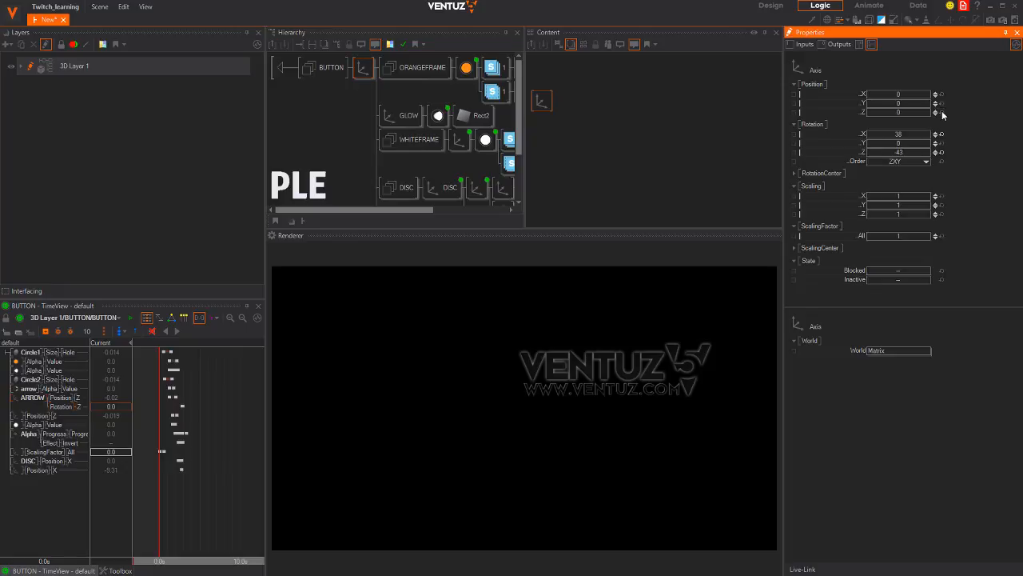
pyautogui.click(941, 152)
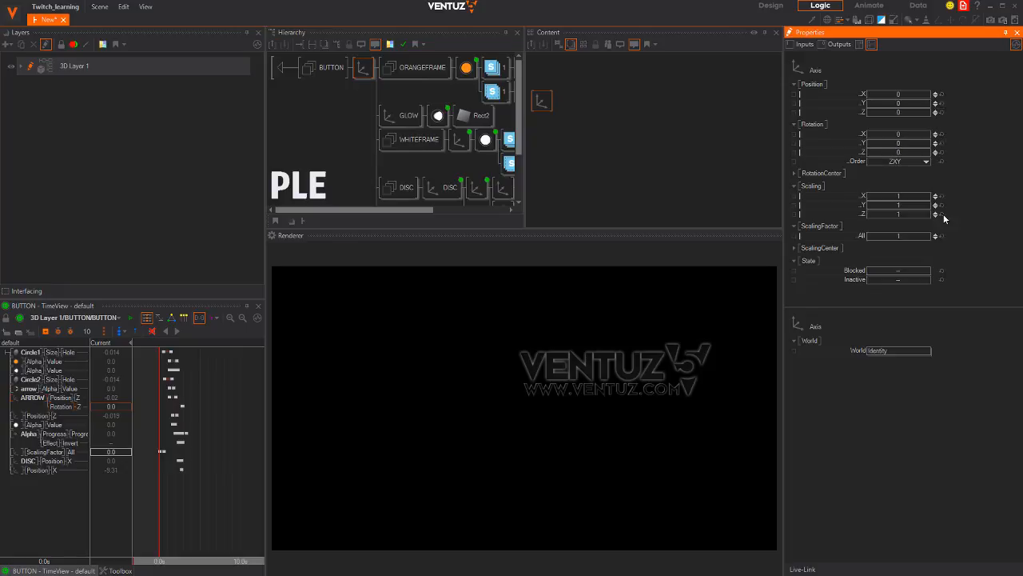
# At root level, raise the BUTTON container's Progress to reveal and preview the pill
pyautogui.click(280, 70)
pyautogui.click(331, 69)
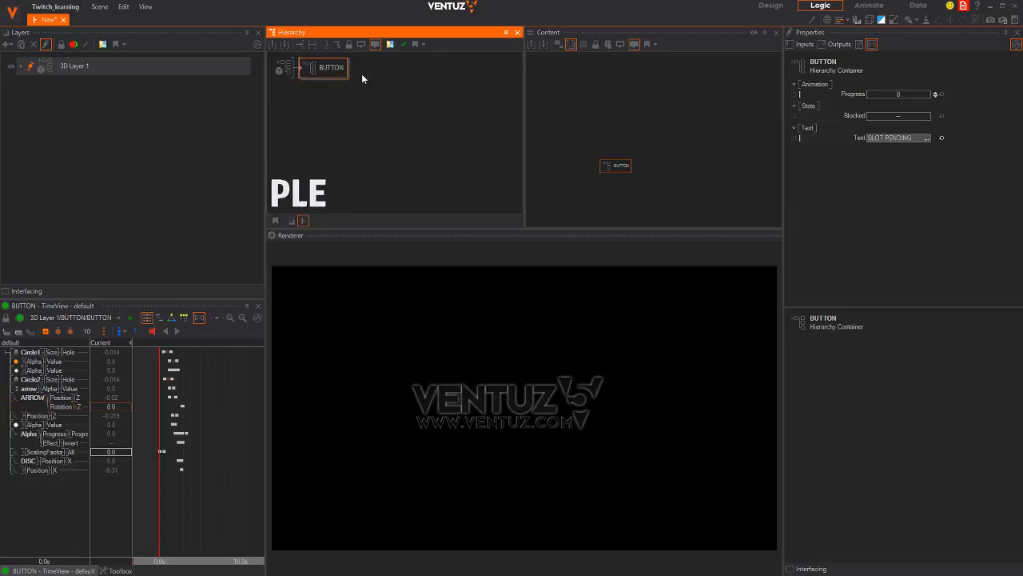
pyautogui.click(315, 103)
pyautogui.click(318, 71)
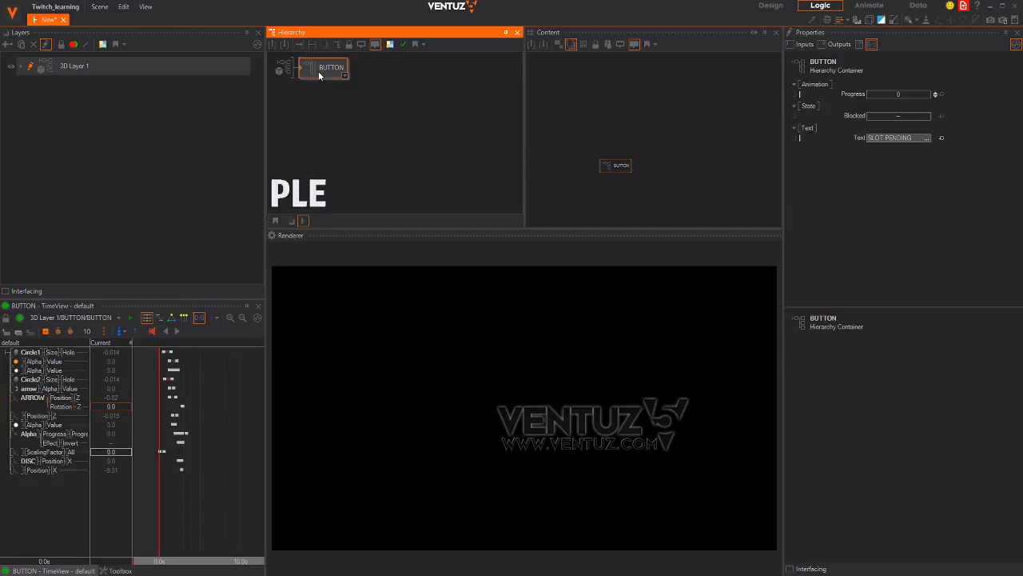
pyautogui.moveTo(624, 168); pyautogui.dragTo(595, 96)
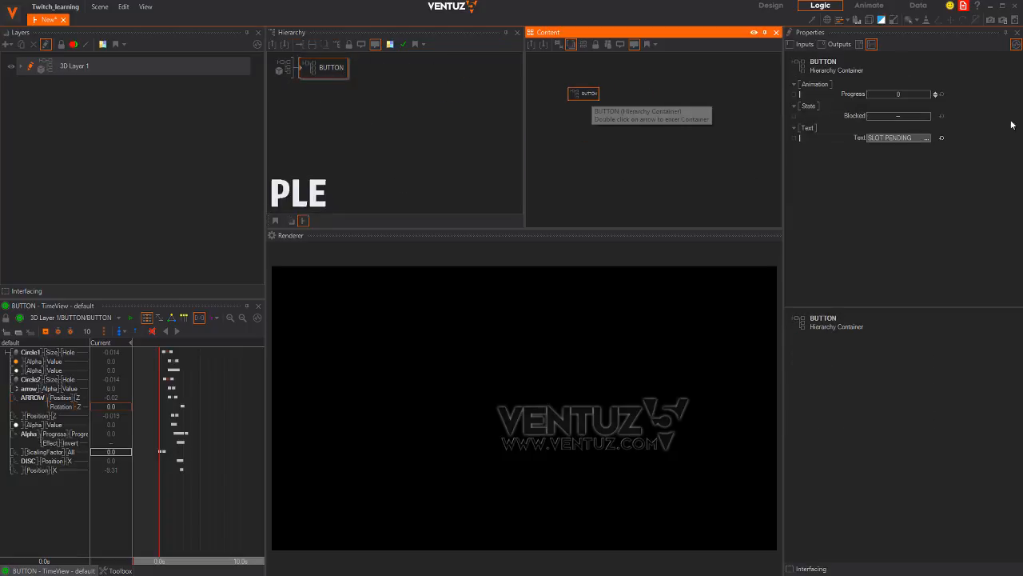
pyautogui.click(888, 96)
pyautogui.moveTo(879, 94); pyautogui.dragTo(643, 100)
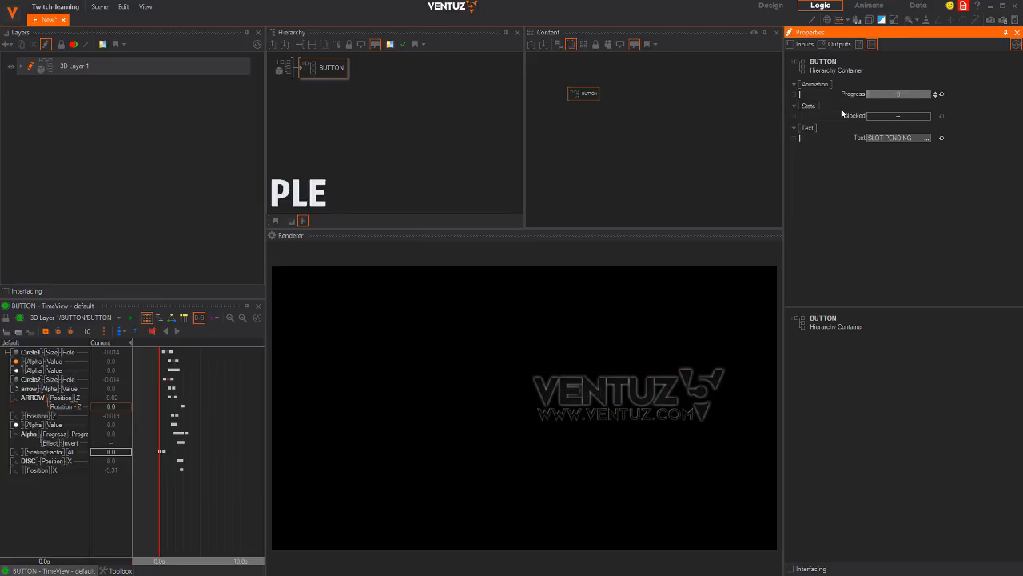
pyautogui.moveTo(841, 113)
pyautogui.mouseDown()
pyautogui.moveTo(965, 109)
pyautogui.moveTo(732, 108)
pyautogui.moveTo(913, 112)
pyautogui.moveTo(800, 107)
pyautogui.moveTo(868, 107)
pyautogui.moveTo(804, 107)
pyautogui.moveTo(859, 113)
pyautogui.mouseUp()
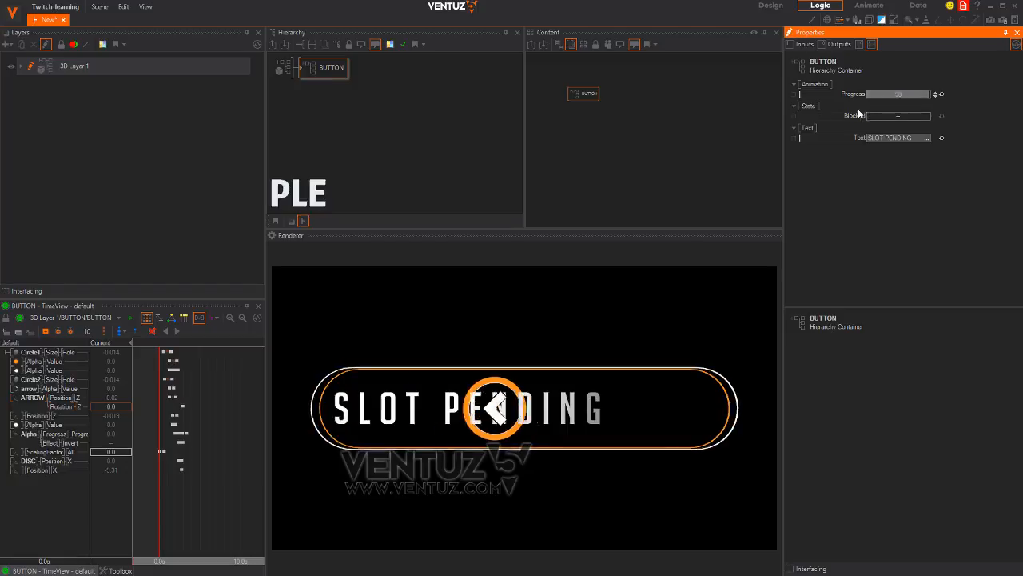
# Inside the BUTTON container, delete both Osci oscillator nodes
pyautogui.doubleClick(303, 70)
pyautogui.moveTo(441, 181); pyautogui.dragTo(330, 111, button='middle')
pyautogui.click(376, 165)
pyautogui.moveTo(678, 196); pyautogui.dragTo(674, 122, button='middle')
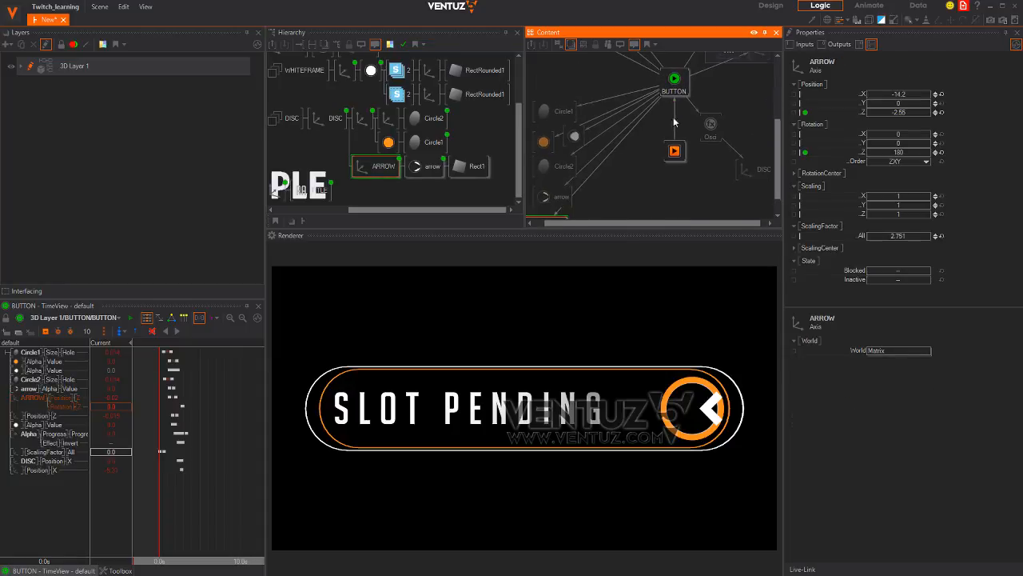
pyautogui.click(709, 126)
pyautogui.press('Delete')
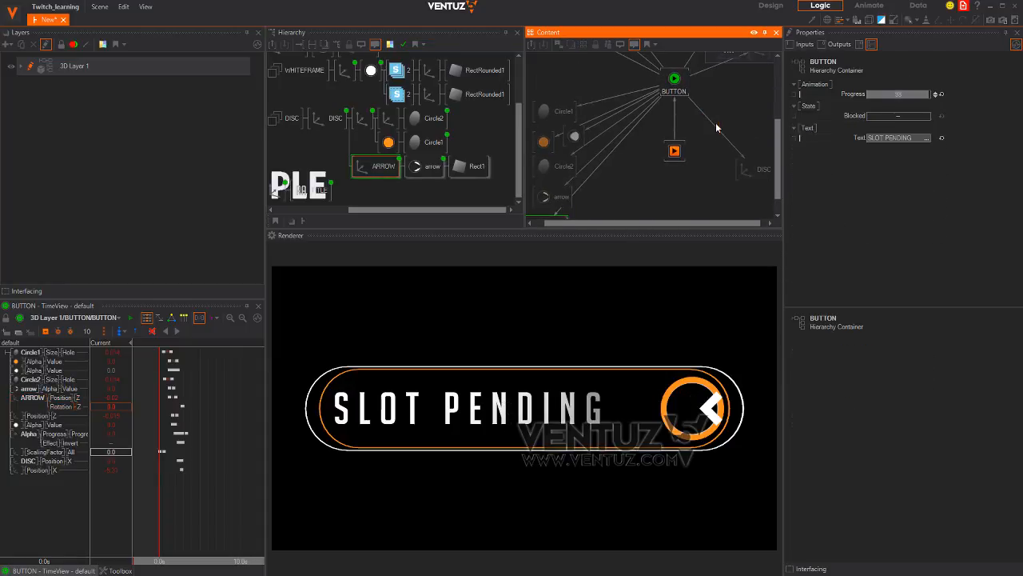
pyautogui.moveTo(616, 134); pyautogui.dragTo(628, 111, button='middle')
pyautogui.moveTo(648, 57); pyautogui.dragTo(645, 203, button='middle')
pyautogui.click(605, 94)
pyautogui.press('Delete')
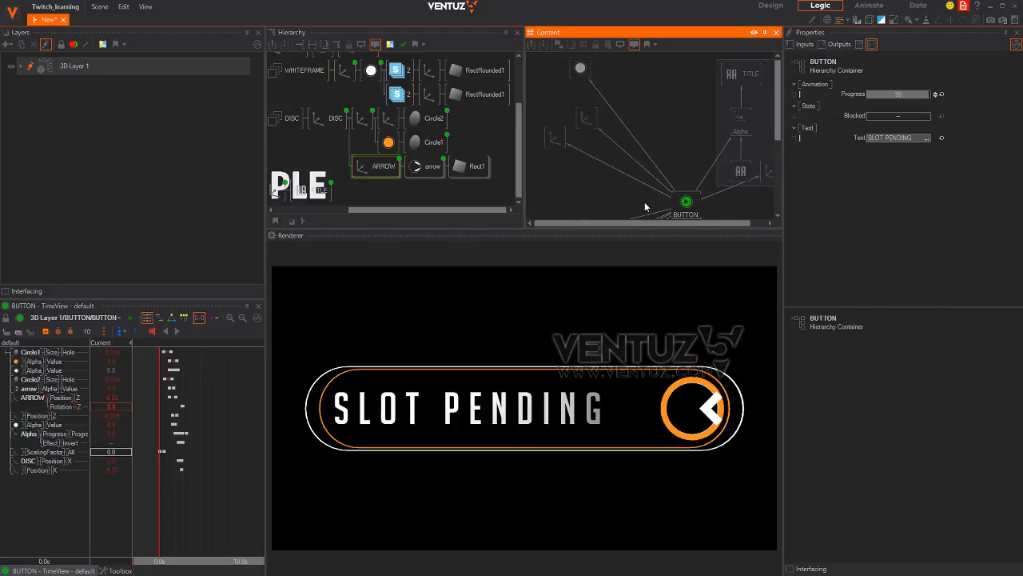
# Back at the top level, select BUTTON and scrub its Progress slider to replay the reveal
pyautogui.moveTo(293, 107); pyautogui.dragTo(406, 134, button='middle')
pyautogui.middleClick(261, 77)
pyautogui.moveTo(289, 59); pyautogui.dragTo(331, 101, button='middle')
pyautogui.click(279, 63)
pyautogui.click(313, 70)
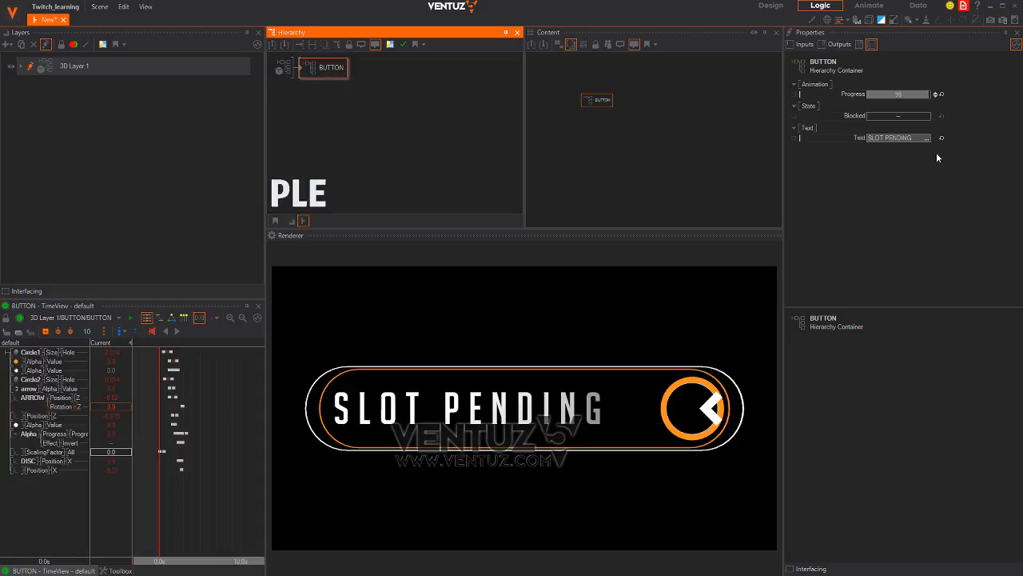
pyautogui.moveTo(923, 95)
pyautogui.mouseDown()
pyautogui.moveTo(870, 104)
pyautogui.moveTo(928, 101)
pyautogui.moveTo(873, 94)
pyautogui.moveTo(916, 94)
pyautogui.mouseUp()
pyautogui.click(311, 85)
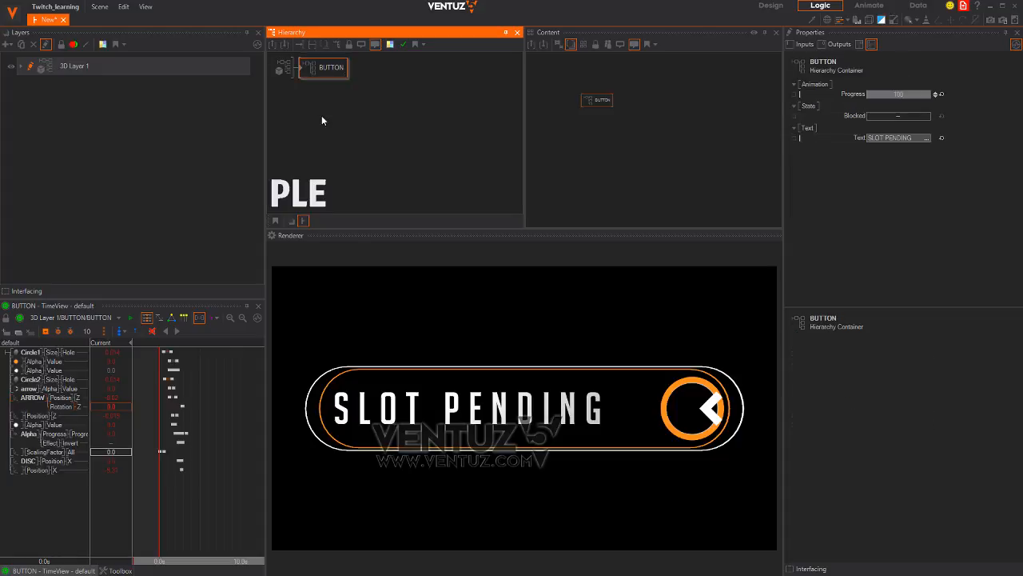
# Add an Axis node above BUTTON via 'ax' and copy the Axis–BUTTON branch into three
pyautogui.doubleClick(344, 110)
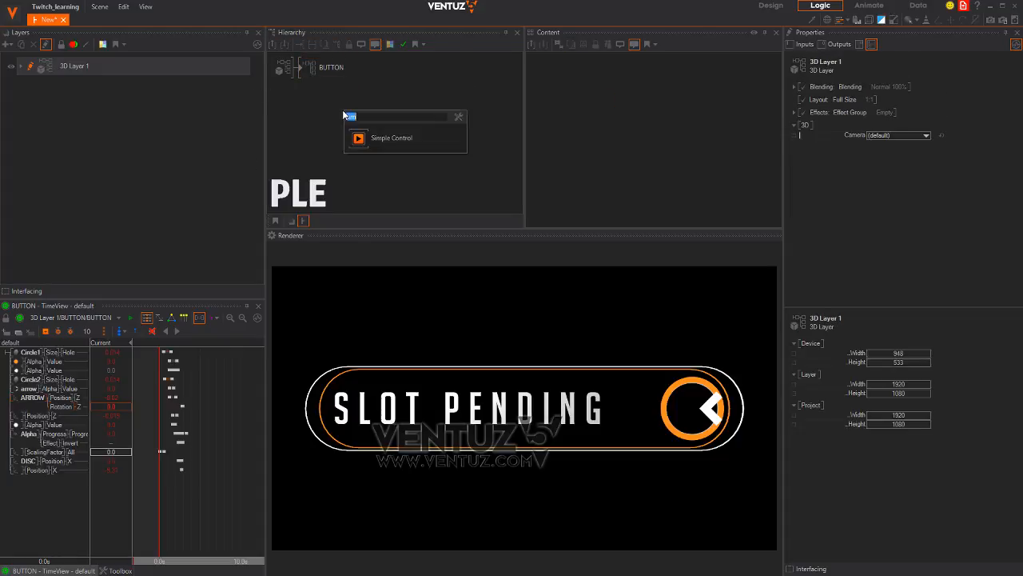
pyautogui.write('ax')
pyautogui.moveTo(359, 141); pyautogui.dragTo(309, 104)
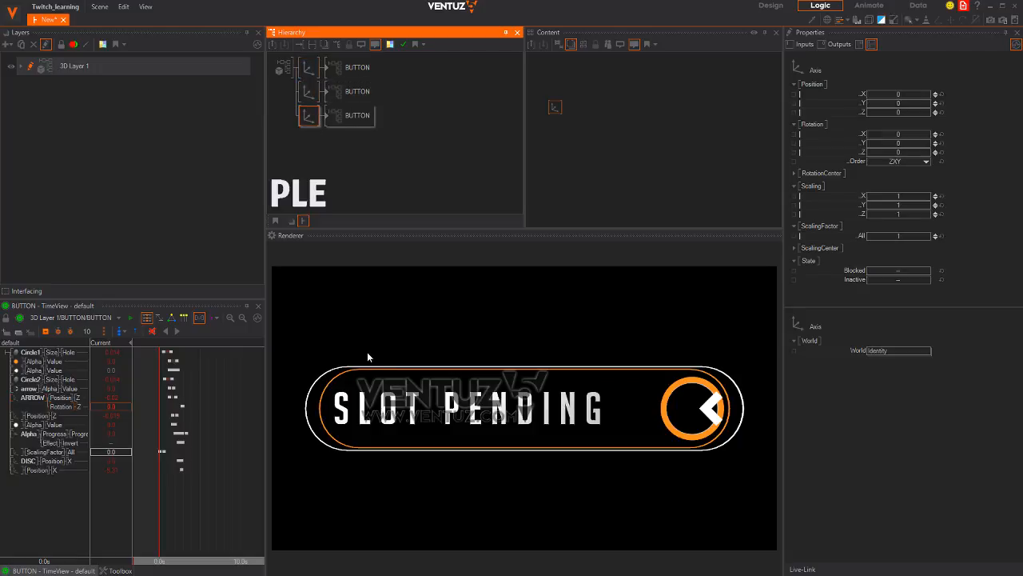
pyautogui.hotkey('alt', 'Tab')
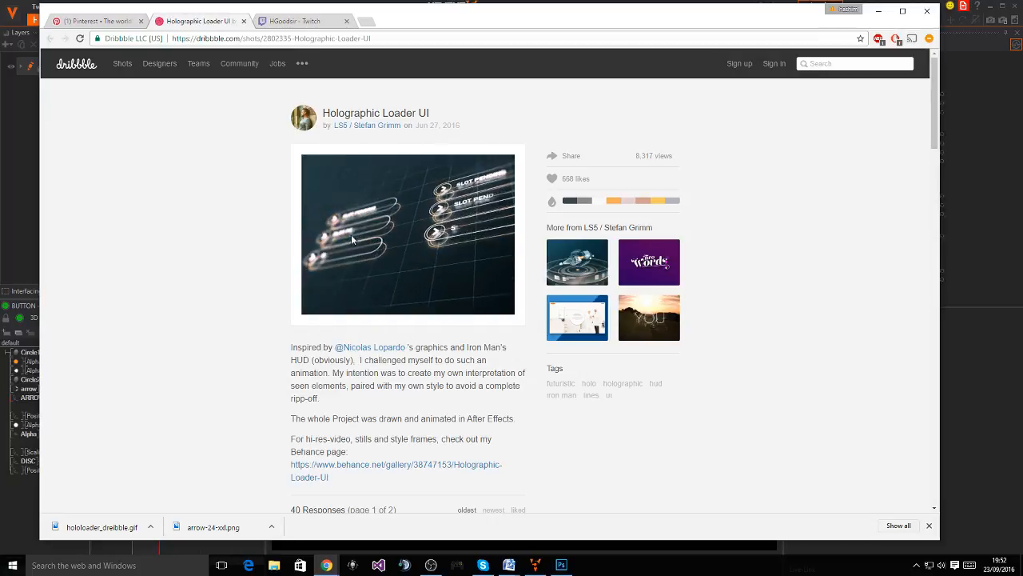
pyautogui.hotkey('alt', 'Tab')
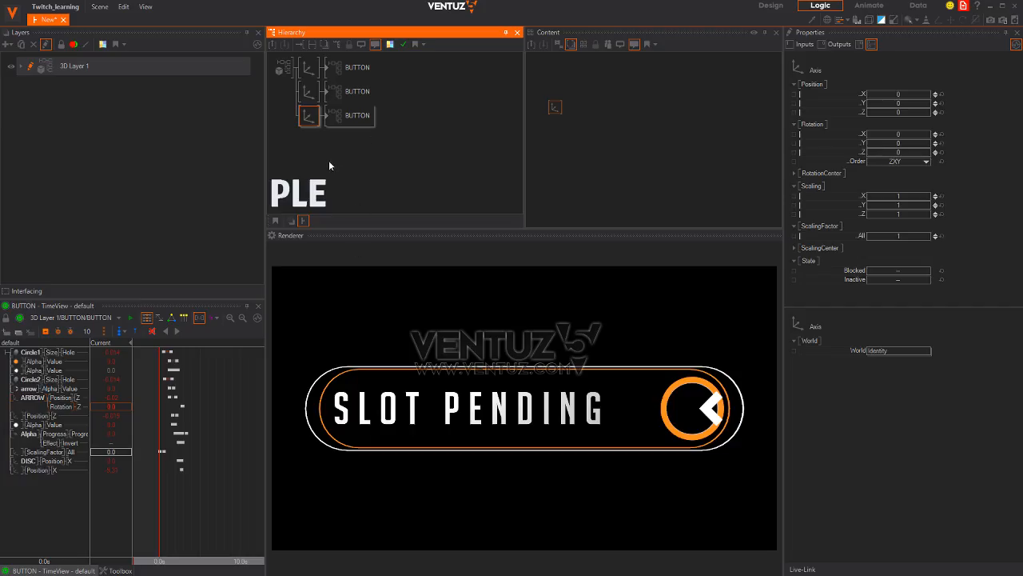
pyautogui.click(313, 152)
# Add a parent Axis above the three button branches and set ScalingFactor All to 0.4
pyautogui.write('ax')
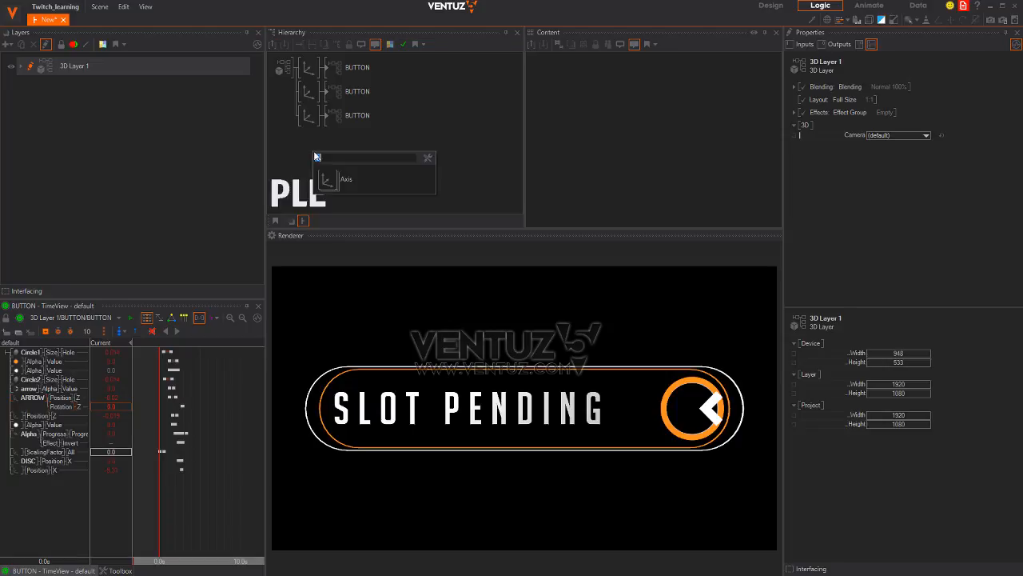
pyautogui.moveTo(337, 184); pyautogui.dragTo(304, 72)
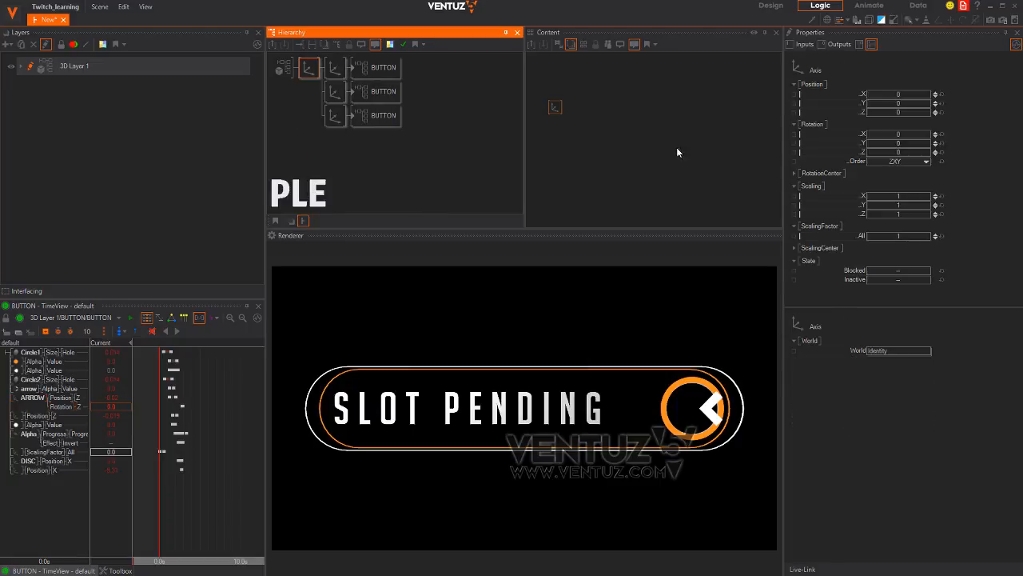
pyautogui.moveTo(906, 239); pyautogui.dragTo(884, 234)
# Lower the second and third button Axes to Position Y -10.92
pyautogui.click(334, 93)
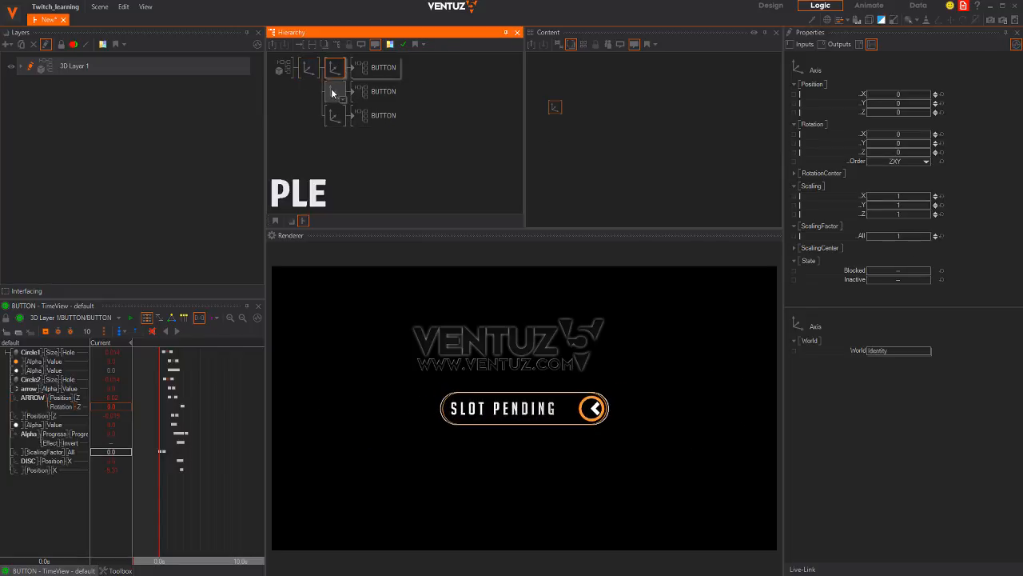
pyautogui.click(335, 69)
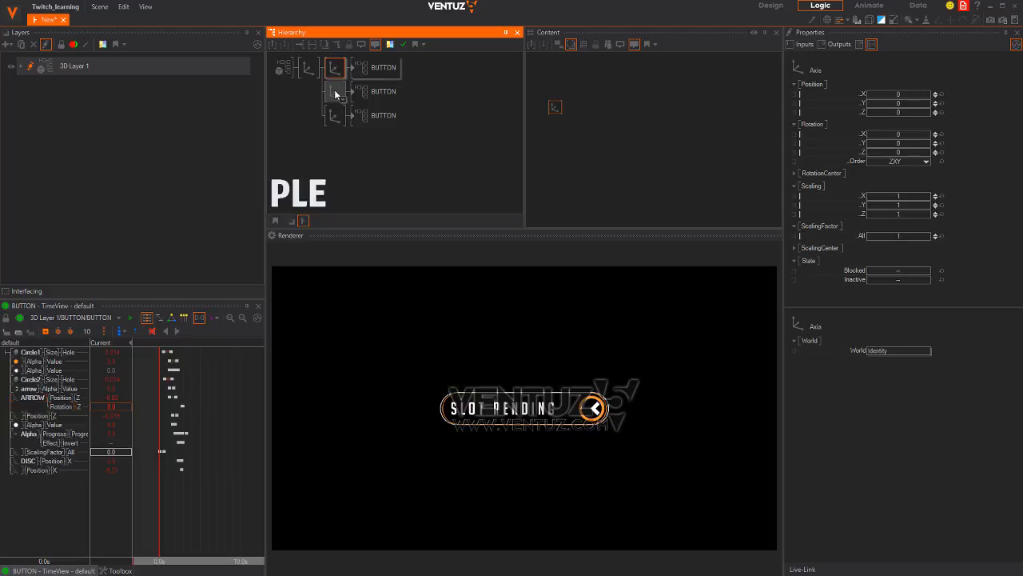
pyautogui.keyDown('ctrl'); pyautogui.click(334, 116); pyautogui.keyUp('ctrl')
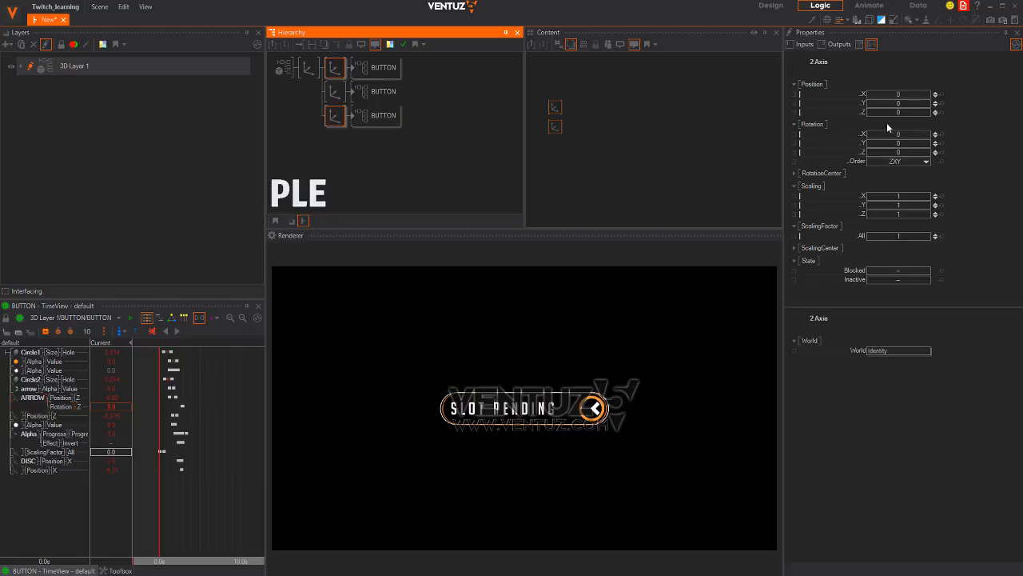
pyautogui.click(336, 69)
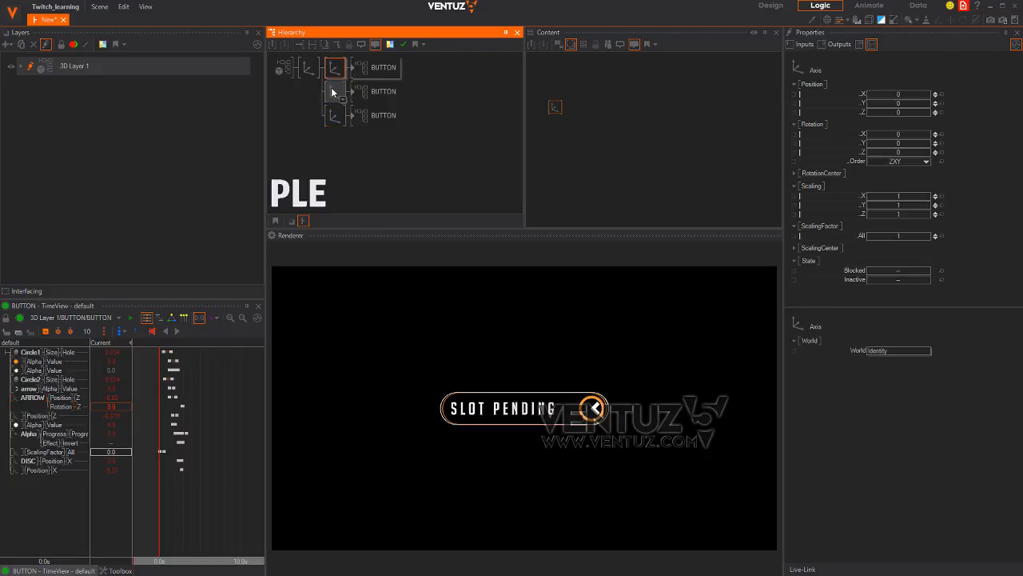
pyautogui.click(332, 93)
pyautogui.click(334, 76)
pyautogui.click(336, 94)
pyautogui.keyDown('ctrl'); pyautogui.click(337, 112); pyautogui.keyUp('ctrl')
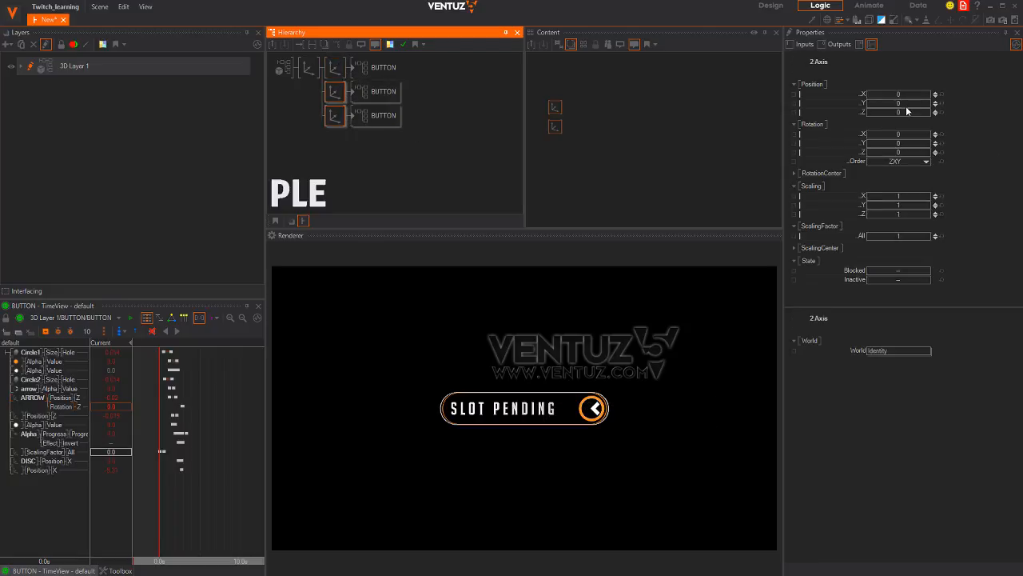
pyautogui.moveTo(905, 106); pyautogui.dragTo(482, 121)
# Move the third button Axis down to about Y -22.4 and the parent Axis to Y 5.1
pyautogui.click(326, 104)
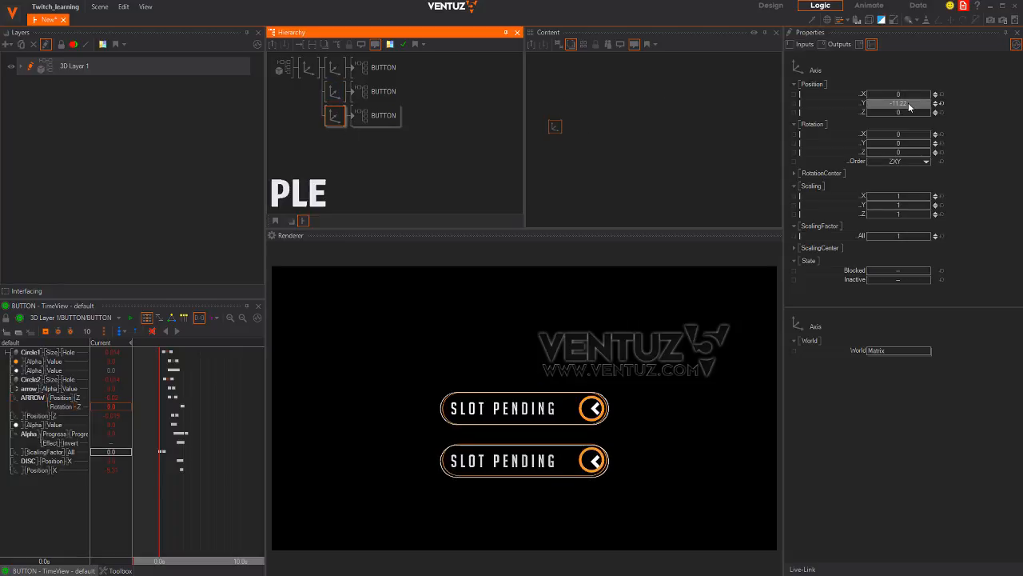
pyautogui.moveTo(908, 102); pyautogui.dragTo(841, 102)
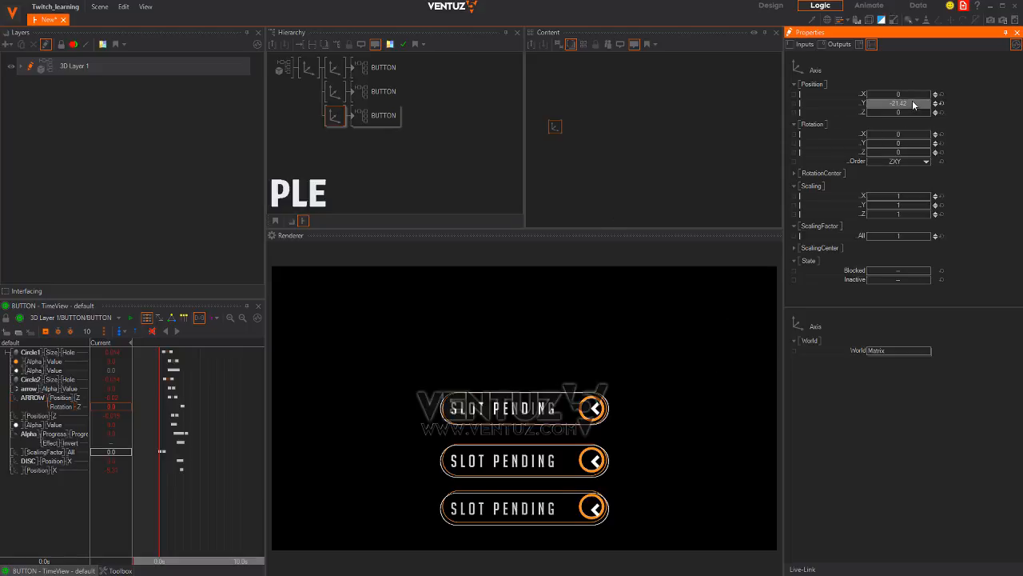
pyautogui.moveTo(914, 104); pyautogui.dragTo(804, 90)
pyautogui.click(313, 66)
pyautogui.click(337, 103)
pyautogui.keyDown('ctrl'); pyautogui.click(331, 115); pyautogui.keyUp('ctrl')
pyautogui.click(342, 116)
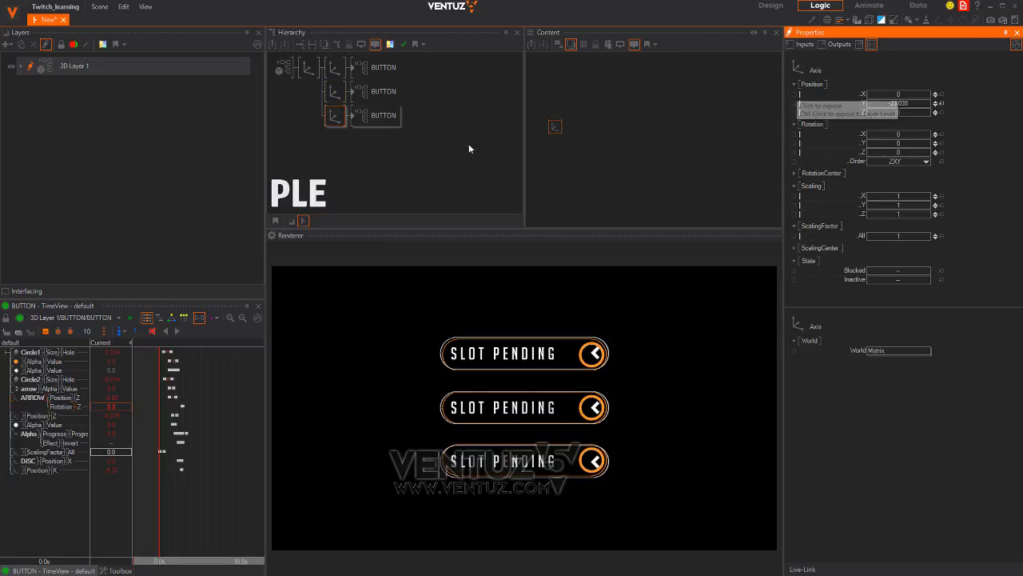
pyautogui.click(368, 71)
pyautogui.keyDown('ctrl'); pyautogui.click(374, 92); pyautogui.keyUp('ctrl')
pyautogui.keyDown('ctrl'); pyautogui.click(377, 116); pyautogui.keyUp('ctrl')
# Add a Keyframe Animation node through the node search
pyautogui.doubleClick(636, 170)
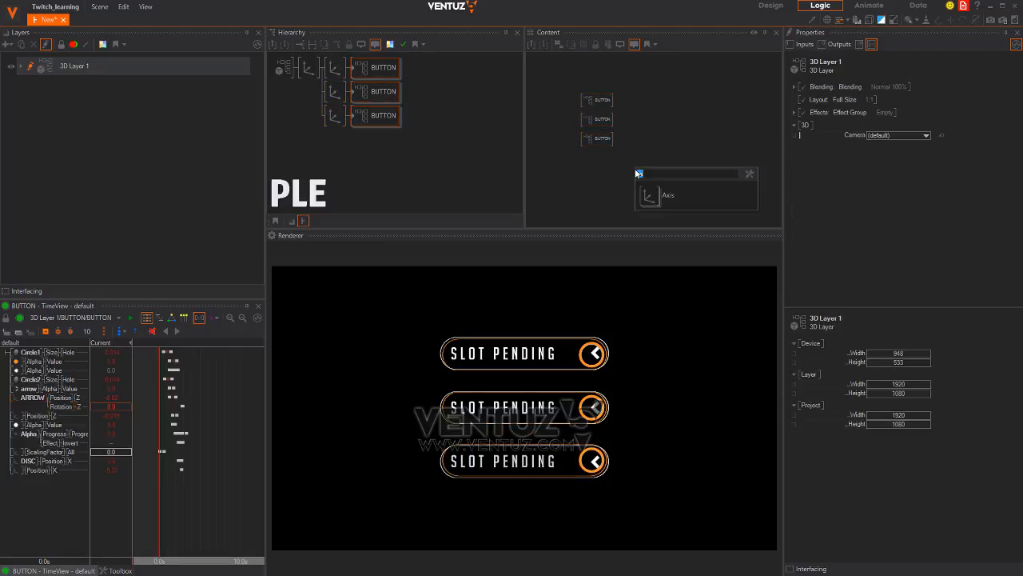
pyautogui.write('anim')
pyautogui.press('Down')
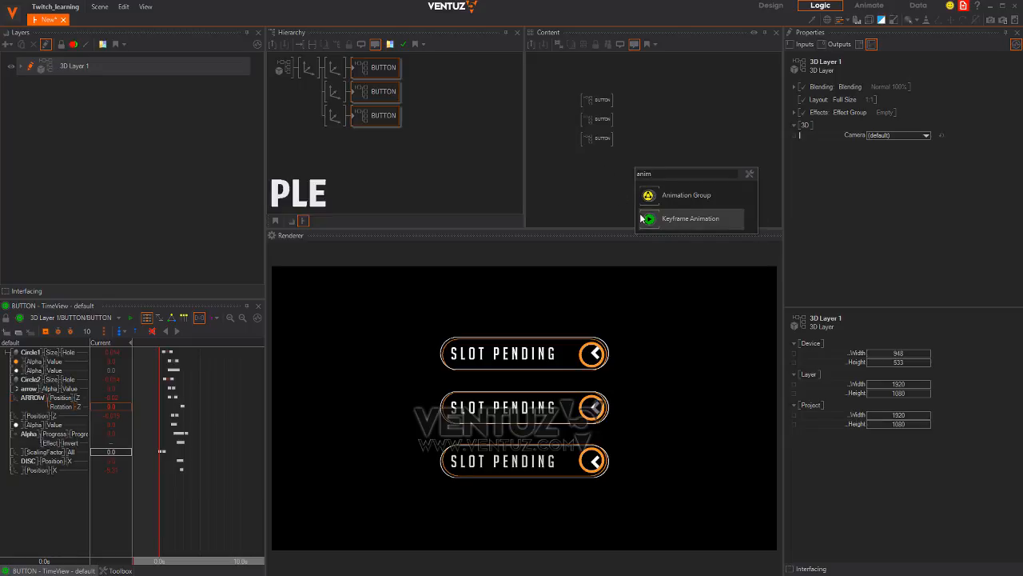
pyautogui.press('Return')
# Copy and paste the root Axis group, try an X offset of 10.6, then reset X to 0
pyautogui.click(308, 67)
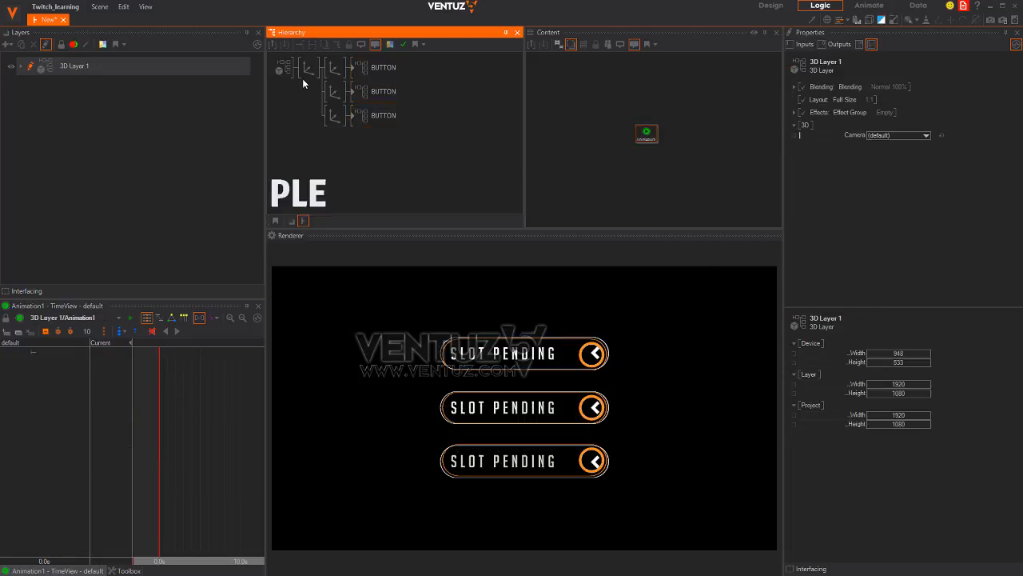
pyautogui.rightClick(306, 76)
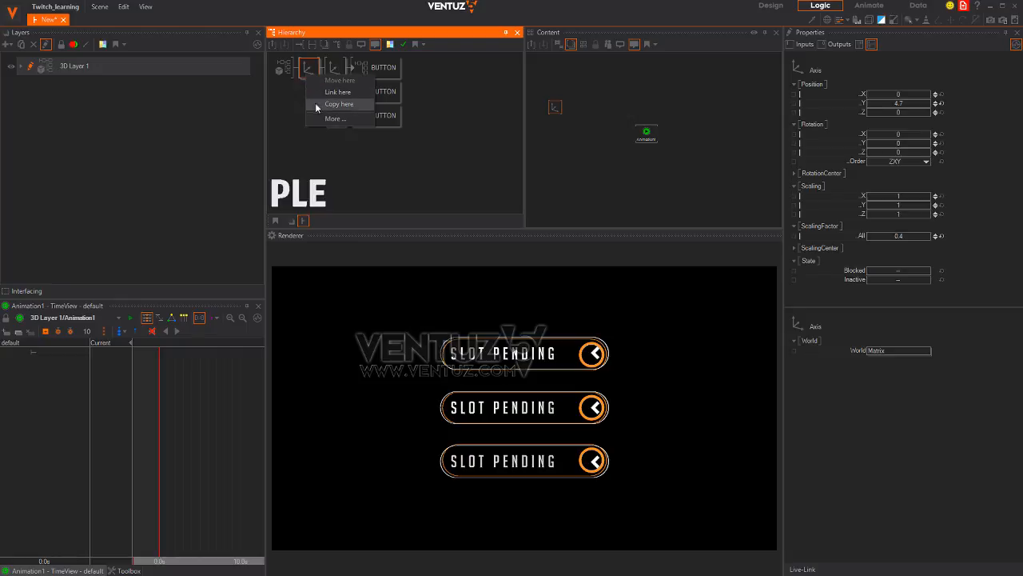
pyautogui.click(317, 95)
pyautogui.hotkey('ctrl', 'v')
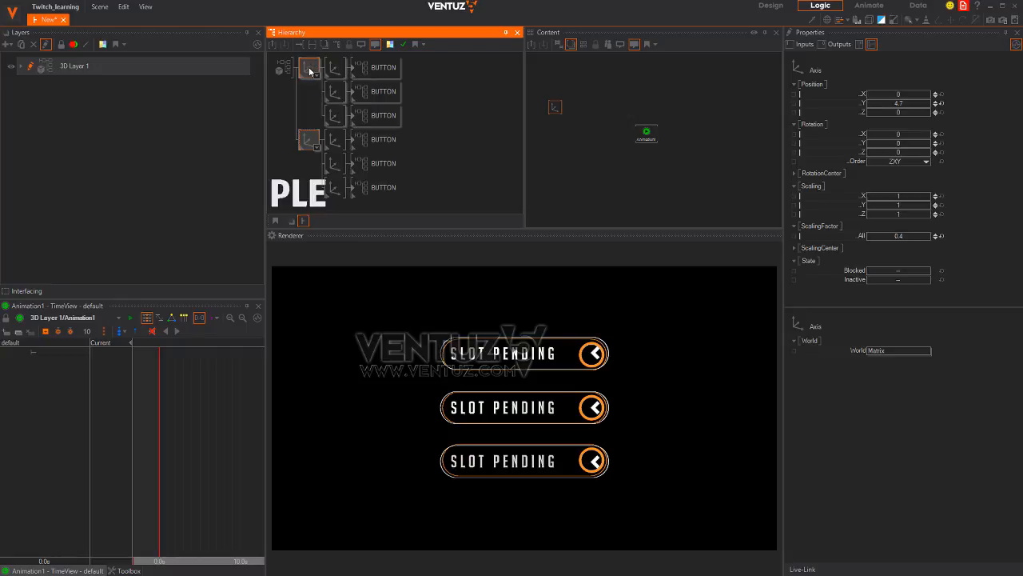
pyautogui.click(308, 141)
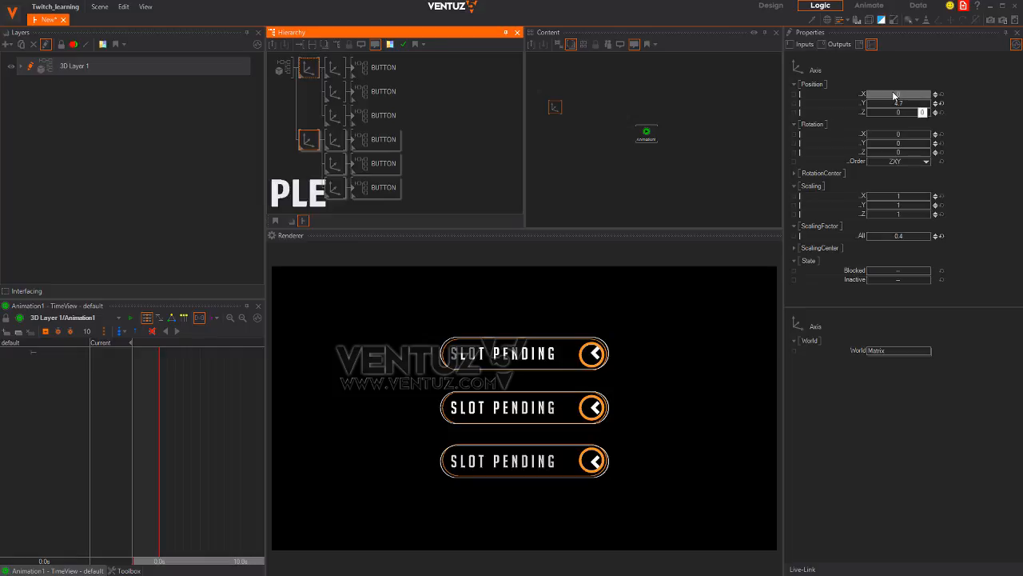
pyautogui.moveTo(896, 95)
pyautogui.mouseDown()
pyautogui.moveTo(936, 94)
pyautogui.moveTo(877, 96)
pyautogui.mouseUp()
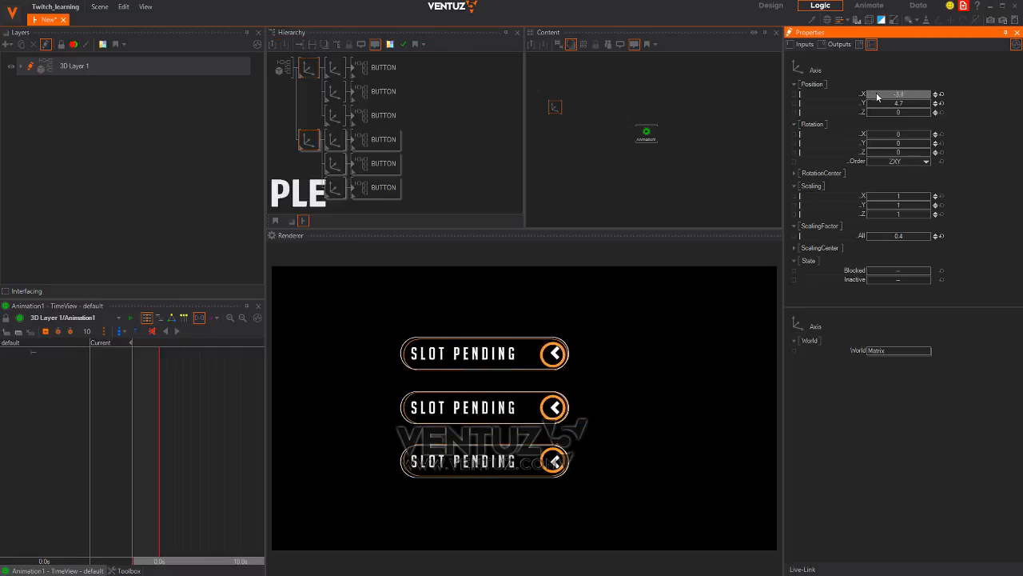
pyautogui.click(942, 94)
# Place a new Axis above the lower three buttons and shift the top button to X 1.5
pyautogui.click(295, 166)
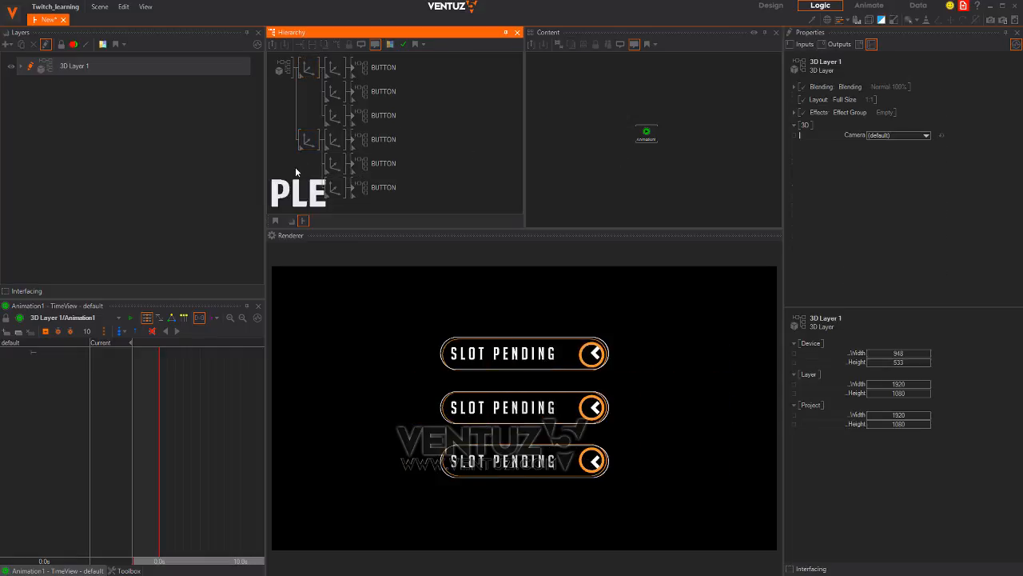
pyautogui.write('ax')
pyautogui.click(336, 197)
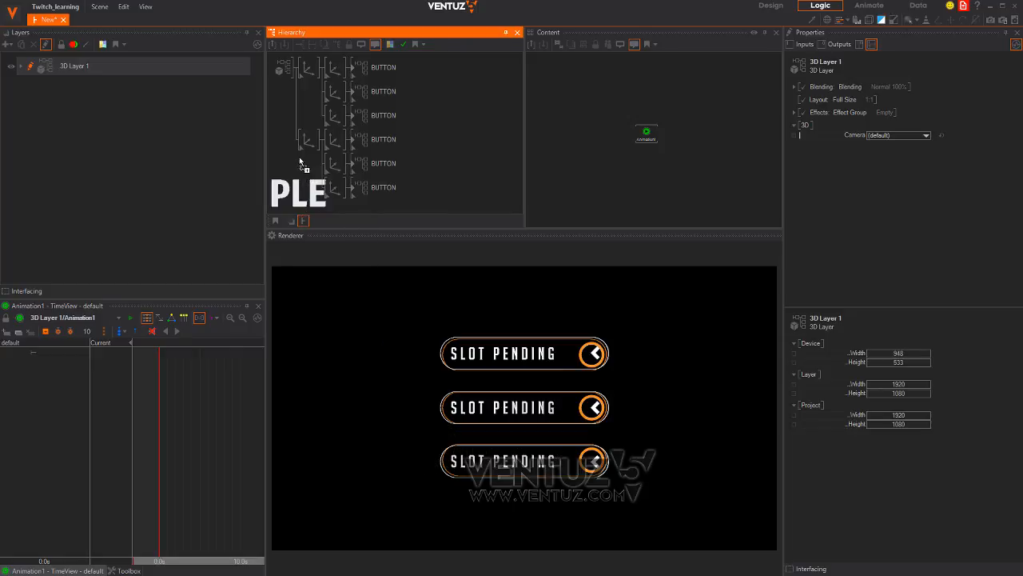
pyautogui.click(301, 139)
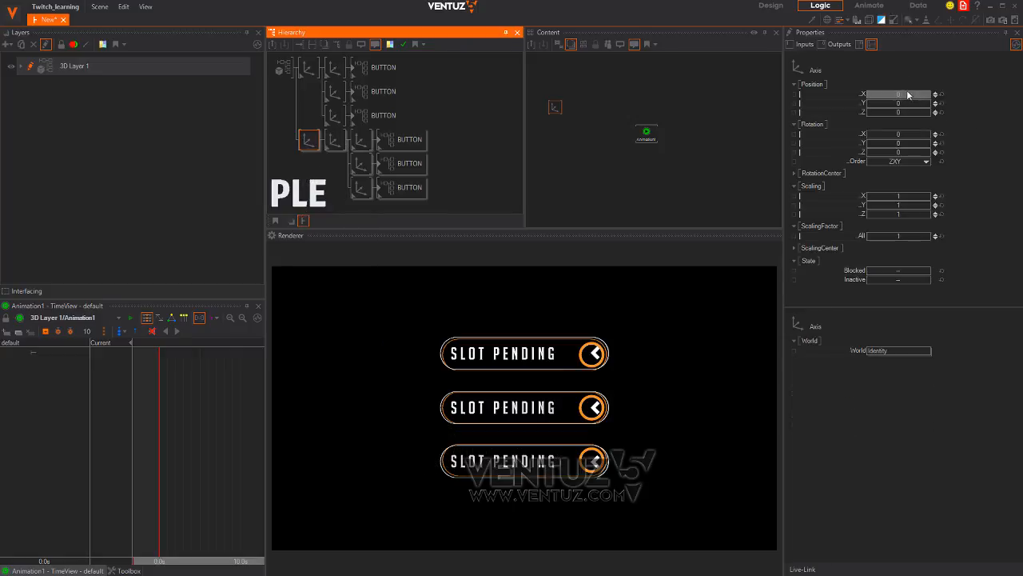
pyautogui.moveTo(908, 94); pyautogui.dragTo(971, 91)
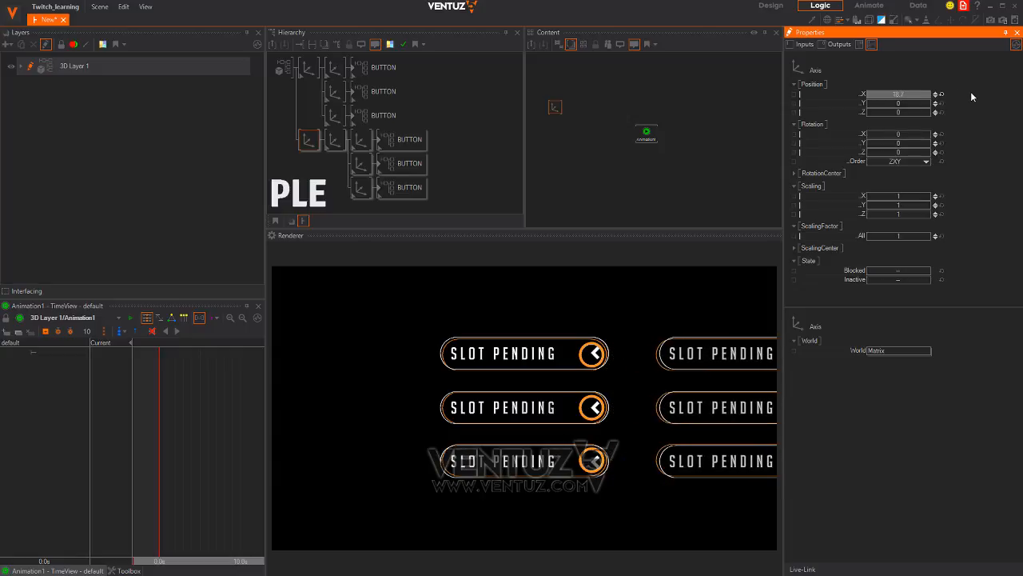
pyautogui.click(334, 70)
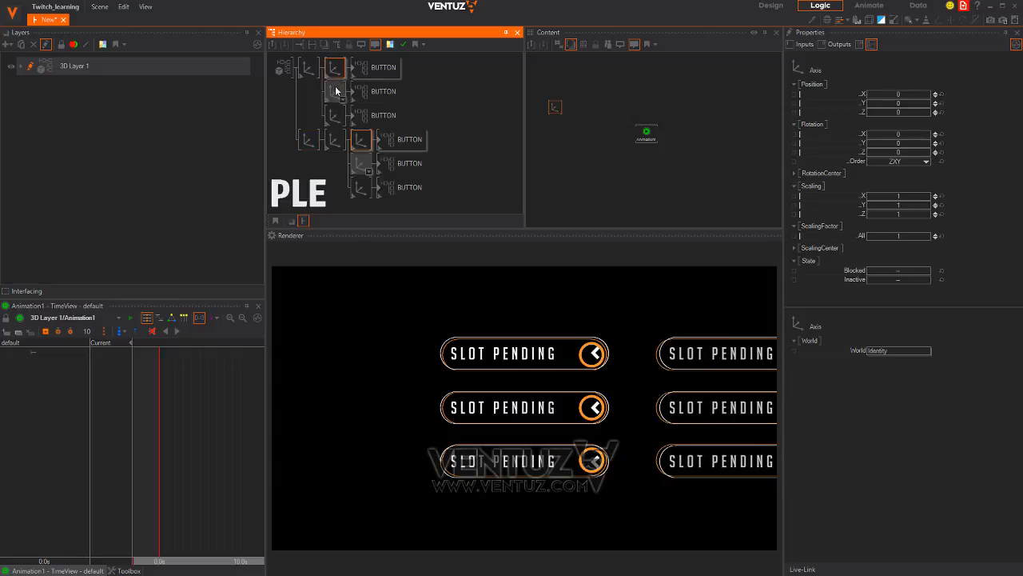
pyautogui.moveTo(900, 94); pyautogui.dragTo(904, 95)
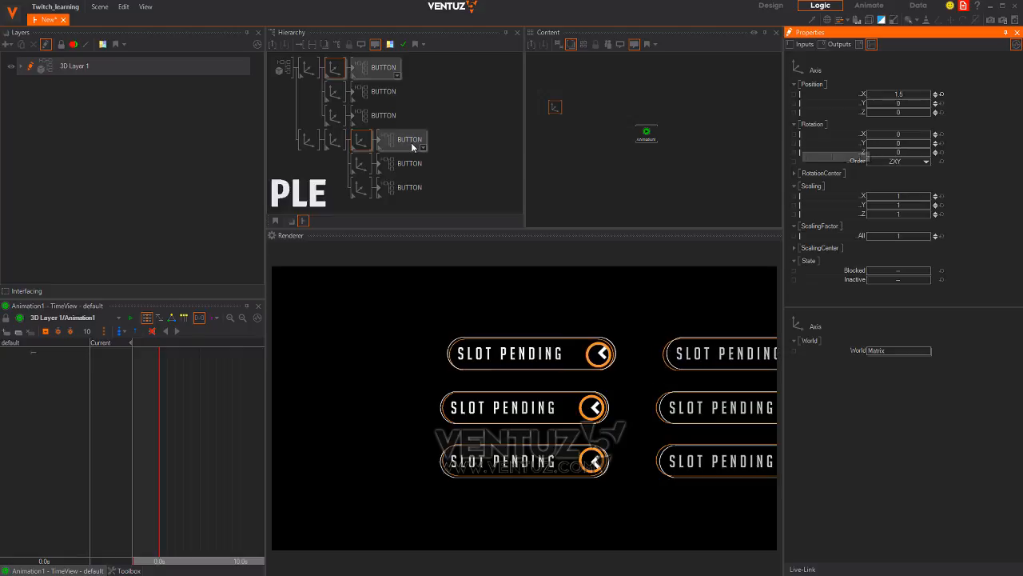
# Delete the duplicated three-button set and extra Axis, then reset the root Axis Y to 0
pyautogui.click(309, 68)
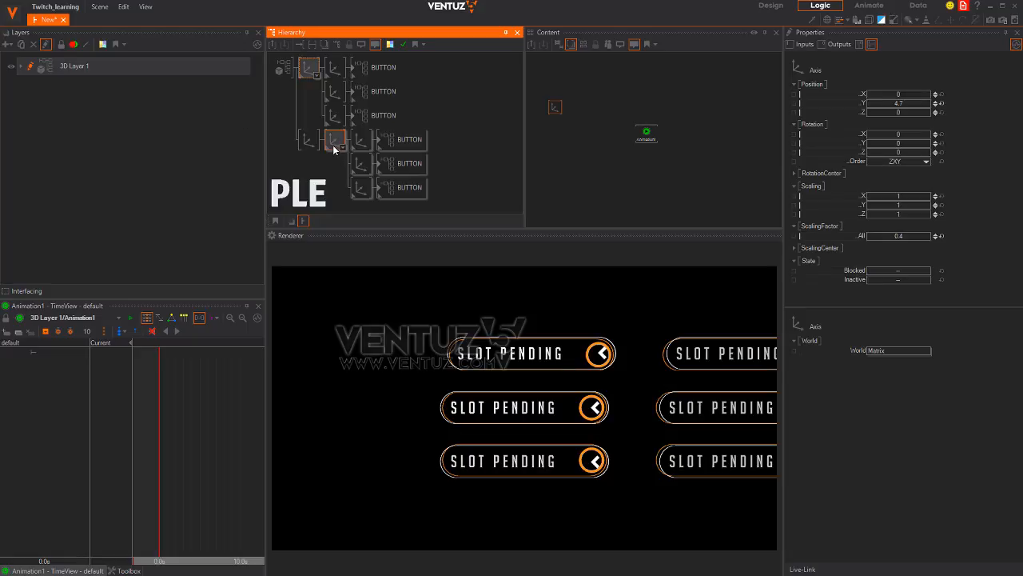
pyautogui.click(99, 6)
pyautogui.moveTo(124, 6)
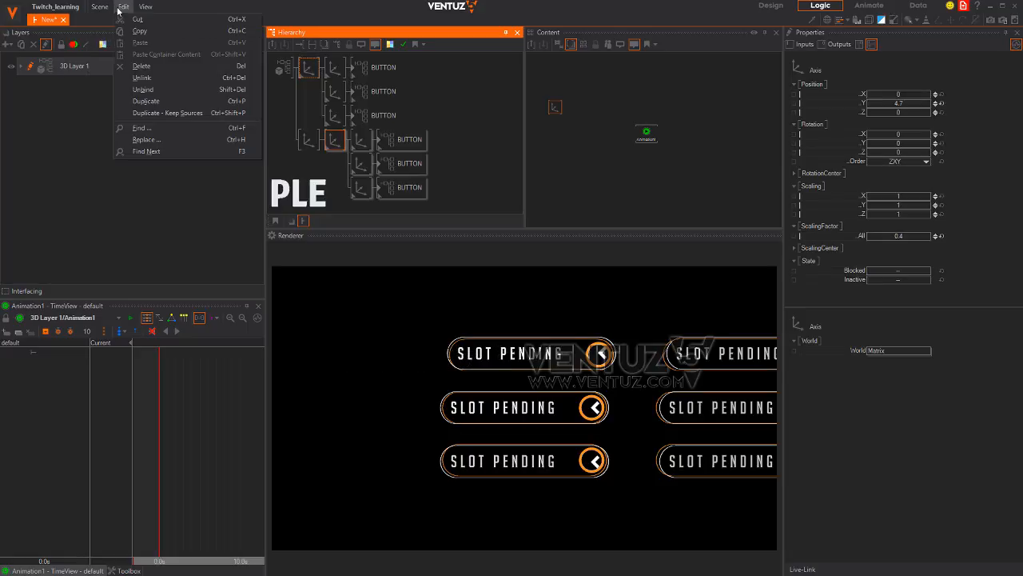
pyautogui.click(152, 78)
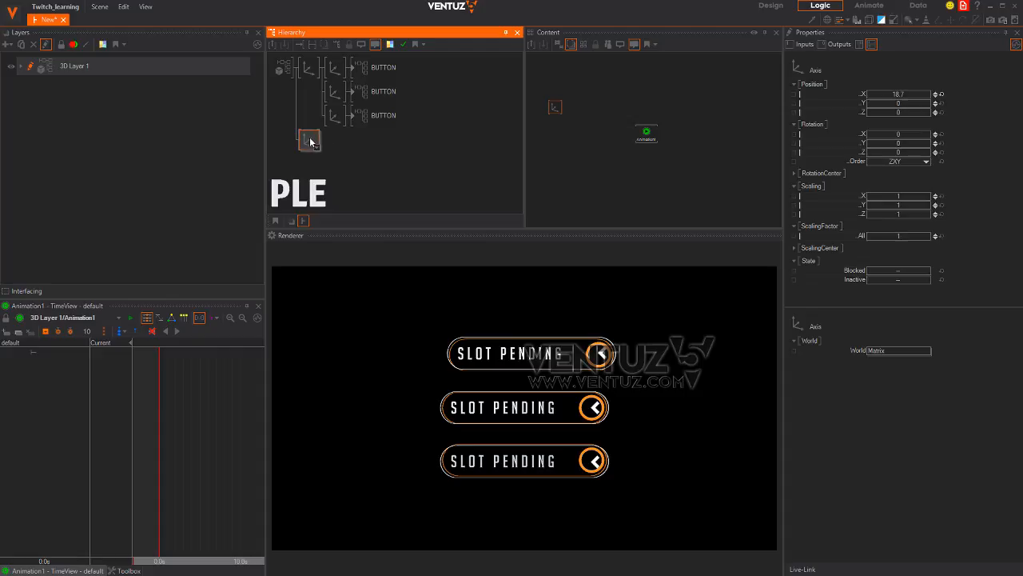
pyautogui.press('Delete')
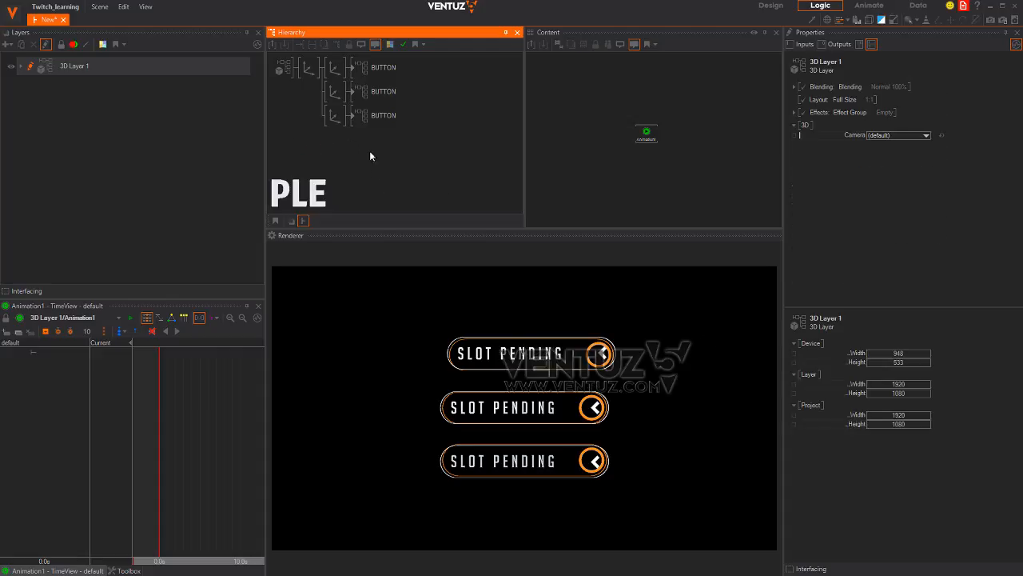
pyautogui.click(313, 70)
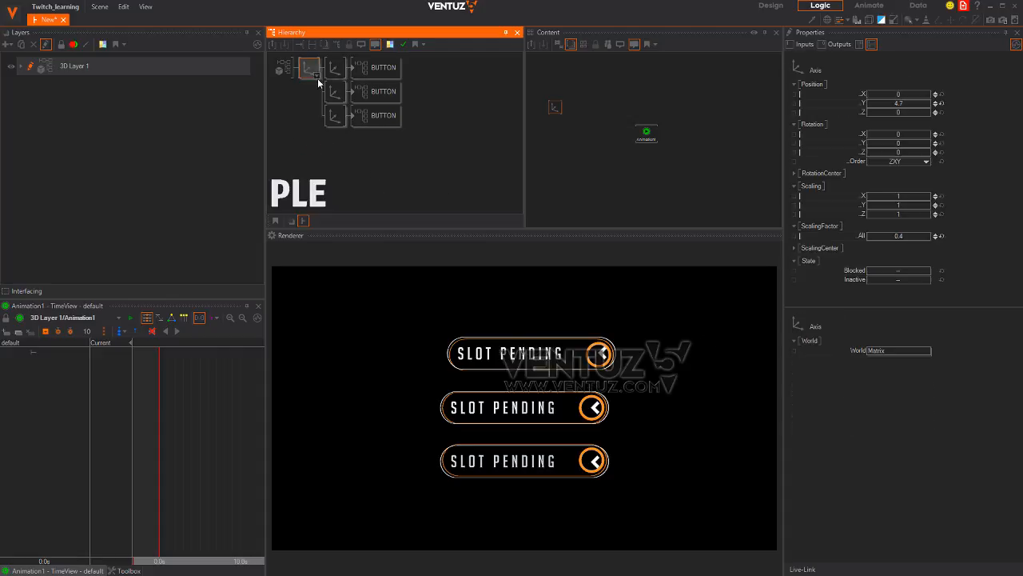
pyautogui.click(942, 105)
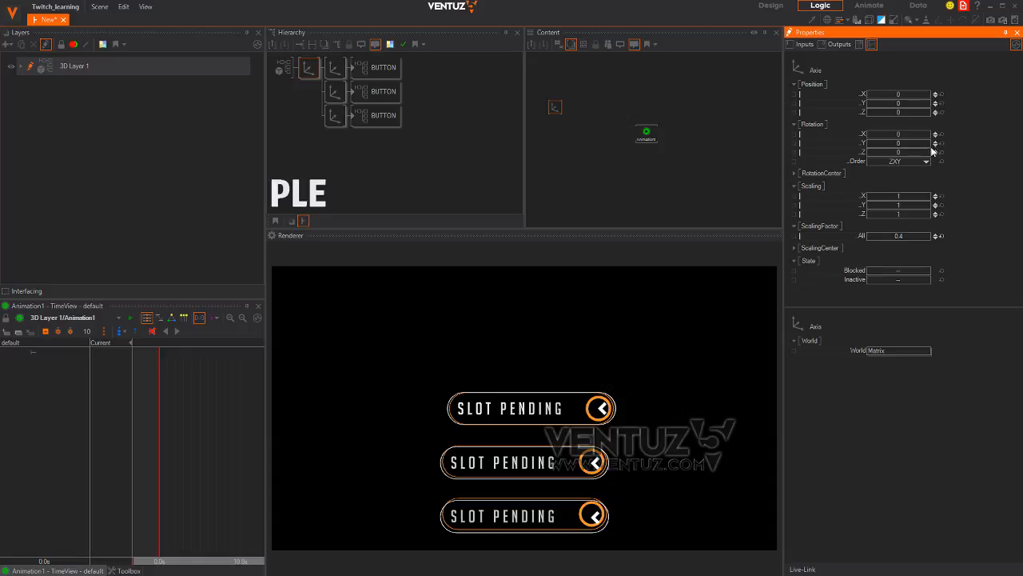
# Link the three Axis nodes' Position X properties to Animation1
pyautogui.keyDown('ctrl'); pyautogui.click(335, 92); pyautogui.keyUp('ctrl')
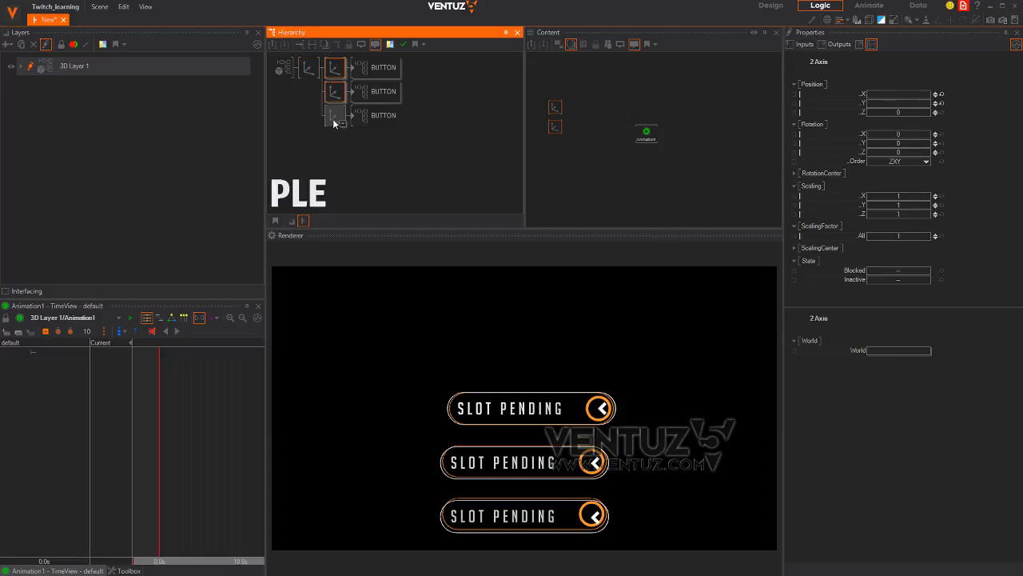
pyautogui.keyDown('ctrl'); pyautogui.click(334, 119); pyautogui.keyUp('ctrl')
pyautogui.click(942, 95)
pyautogui.moveTo(582, 107); pyautogui.dragTo(546, 154)
pyautogui.moveTo(860, 95); pyautogui.dragTo(646, 132)
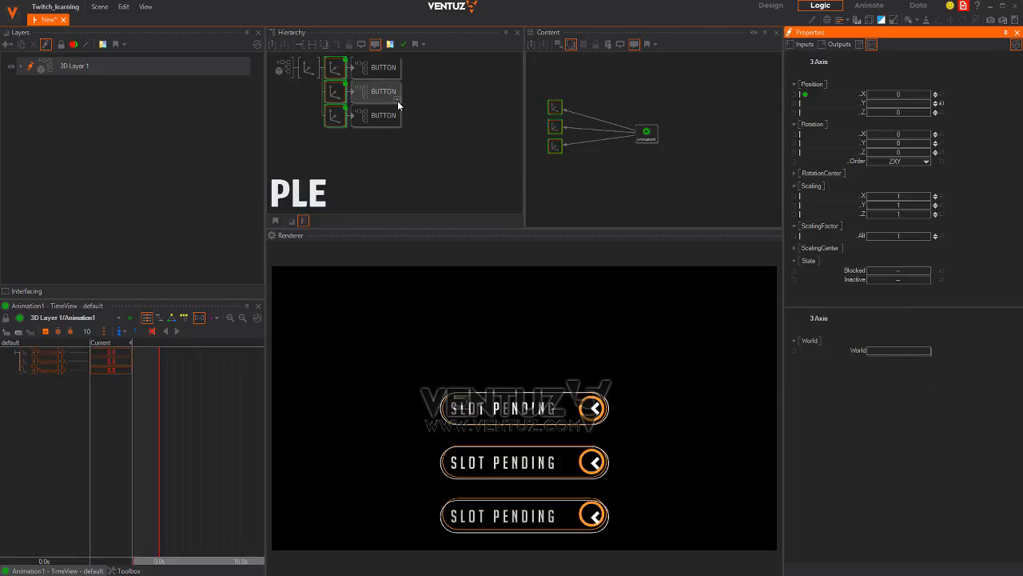
# Link the three BUTTON containers' Progress properties to Animation1
pyautogui.click(385, 71)
pyautogui.keyDown('ctrl'); pyautogui.click(384, 92); pyautogui.keyUp('ctrl')
pyautogui.keyDown('ctrl'); pyautogui.click(382, 114); pyautogui.keyUp('ctrl')
pyautogui.keyDown('ctrl'); pyautogui.click(336, 72); pyautogui.keyUp('ctrl')
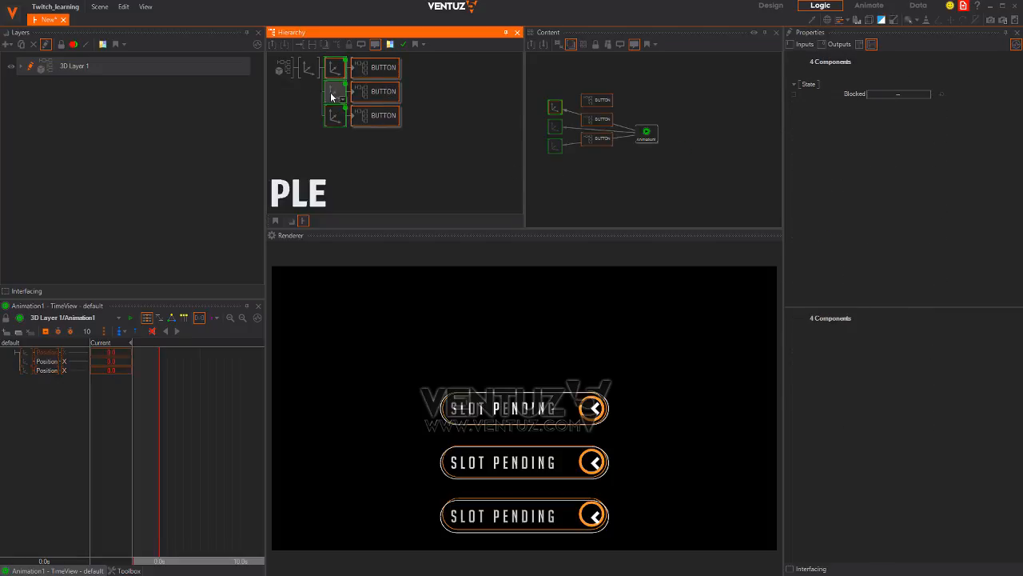
pyautogui.keyDown('ctrl'); pyautogui.click(334, 96); pyautogui.keyUp('ctrl')
pyautogui.keyDown('ctrl'); pyautogui.click(334, 114); pyautogui.keyUp('ctrl')
pyautogui.click(614, 83)
pyautogui.moveTo(651, 85); pyautogui.dragTo(598, 161)
pyautogui.click(623, 89)
pyautogui.moveTo(603, 140); pyautogui.dragTo(709, 147)
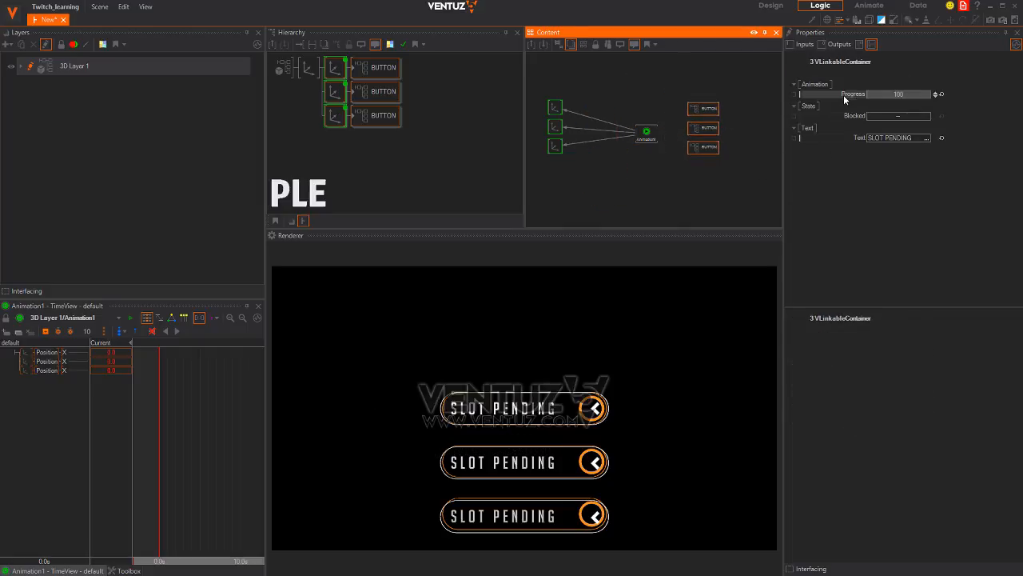
pyautogui.click(800, 93)
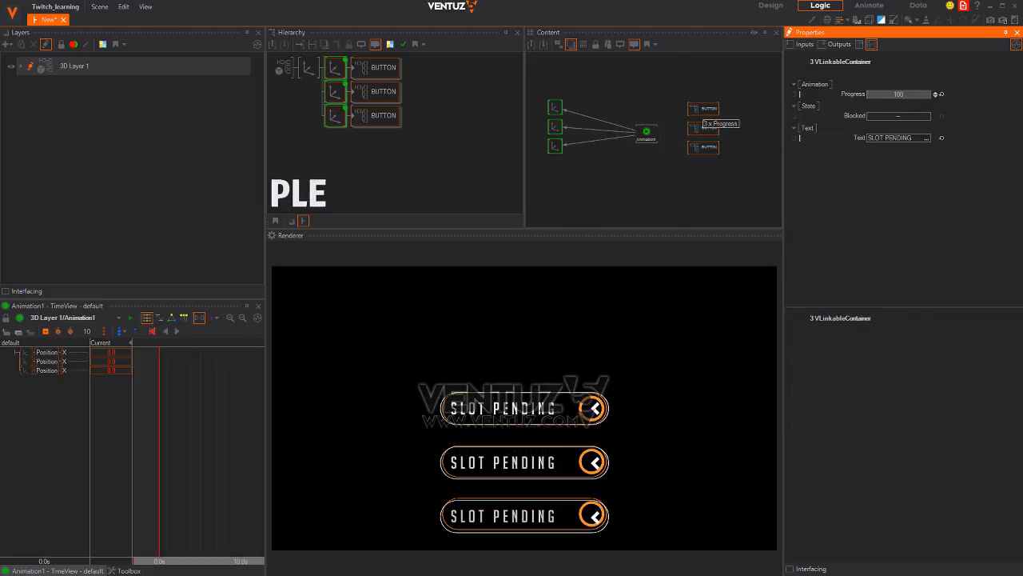
# Rename the three button containers BUTTON1, BUTTON2 and BUTTON3
pyautogui.click(405, 82)
pyautogui.click(396, 75)
pyautogui.press('F2')
pyautogui.press('Right')
pyautogui.write('1')
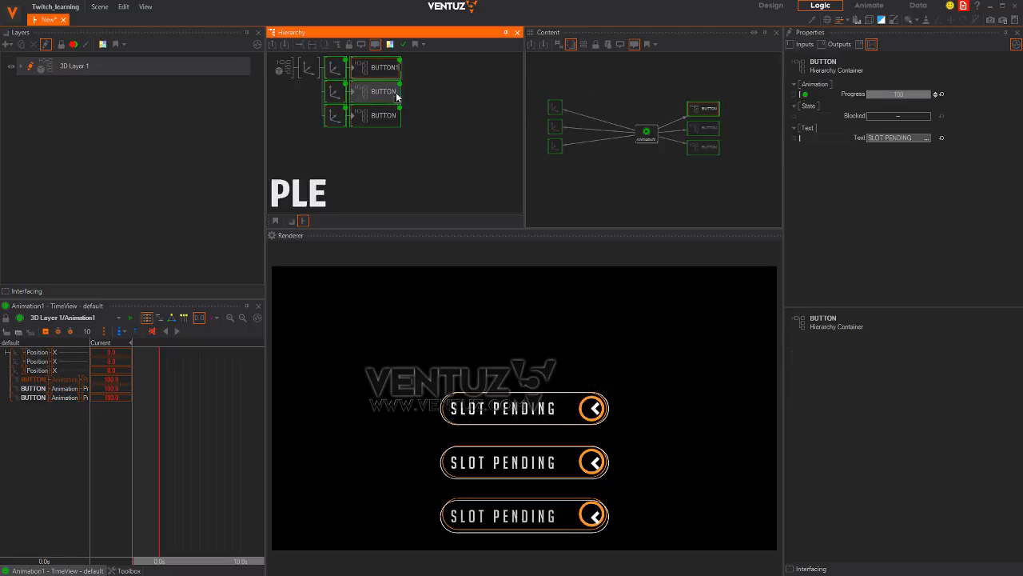
pyautogui.click(396, 95)
pyautogui.press('F2')
pyautogui.press('Right')
pyautogui.write('2')
pyautogui.click(399, 119)
pyautogui.press('F2')
pyautogui.press('Right')
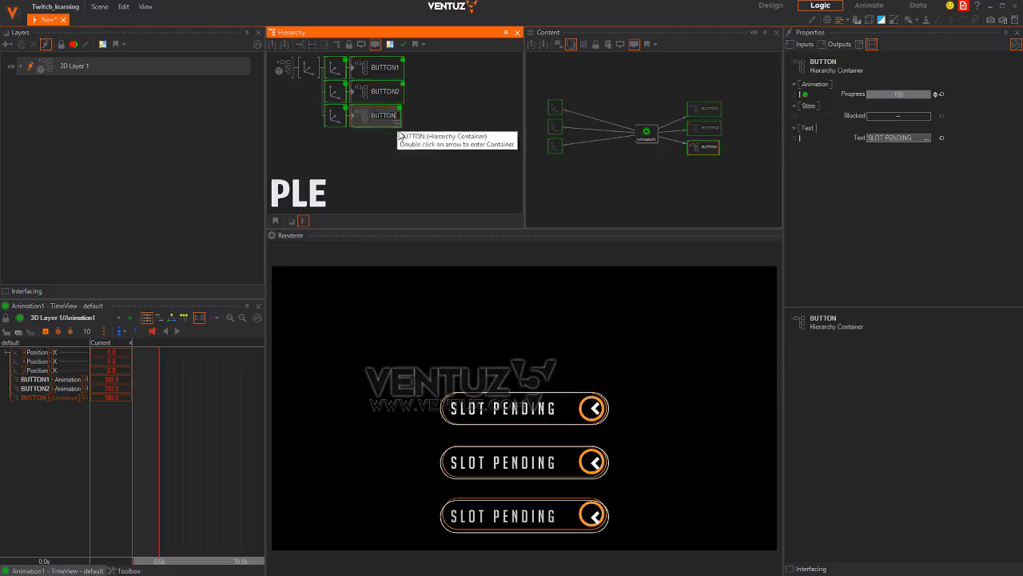
pyautogui.write('3')
pyautogui.click(412, 164)
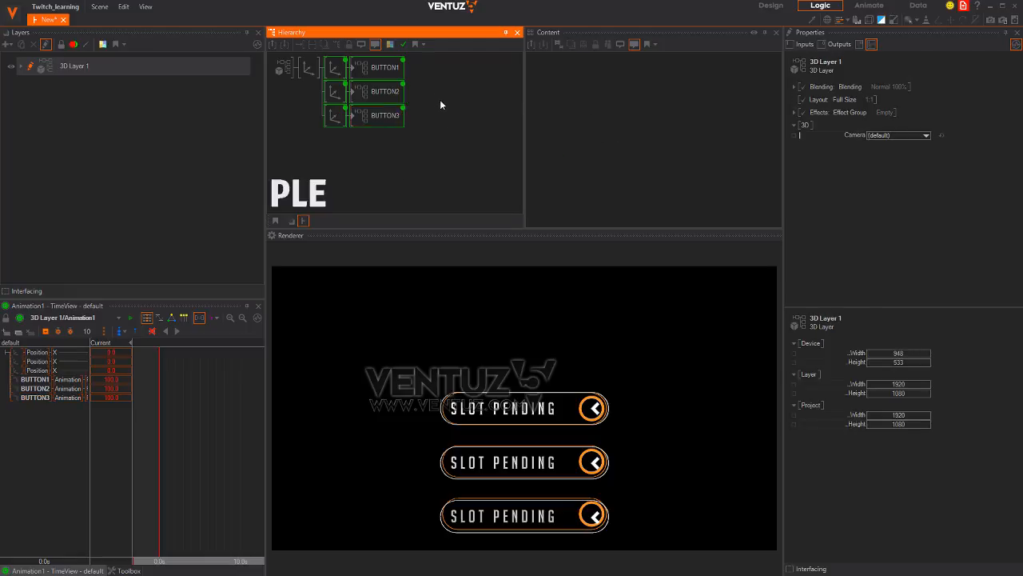
# Select BUTTON1–3 and add keyframes on all six tracks at 0.0s
pyautogui.click(369, 74)
pyautogui.keyDown('ctrl'); pyautogui.click(376, 98); pyautogui.keyUp('ctrl')
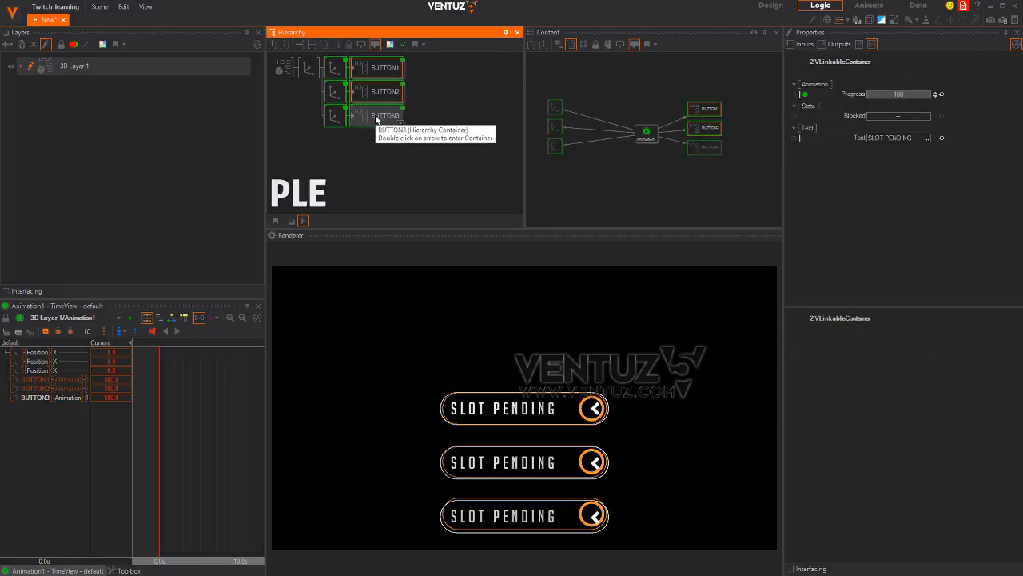
pyautogui.keyDown('ctrl'); pyautogui.click(376, 116); pyautogui.keyUp('ctrl')
pyautogui.click(208, 424)
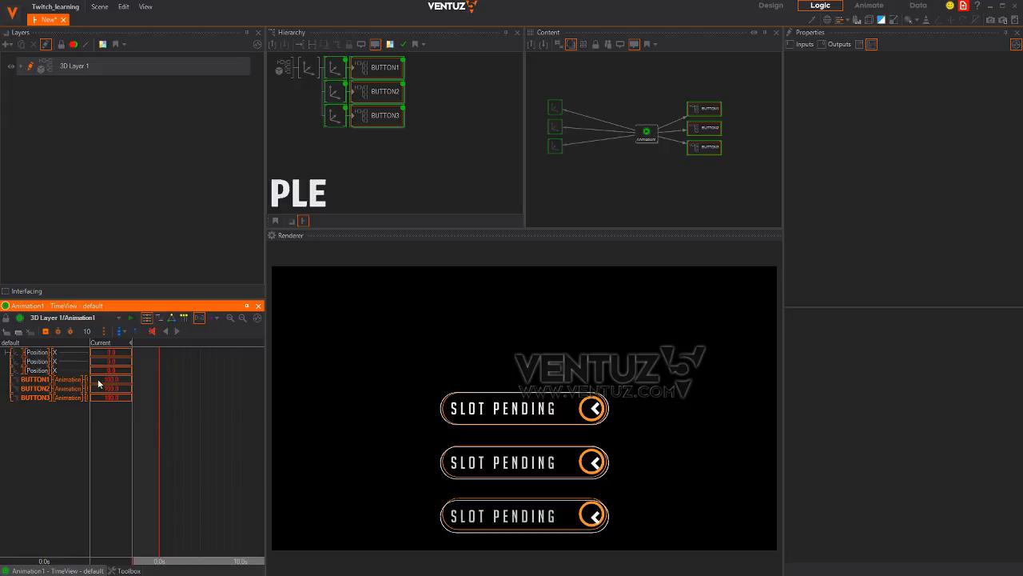
pyautogui.click(46, 331)
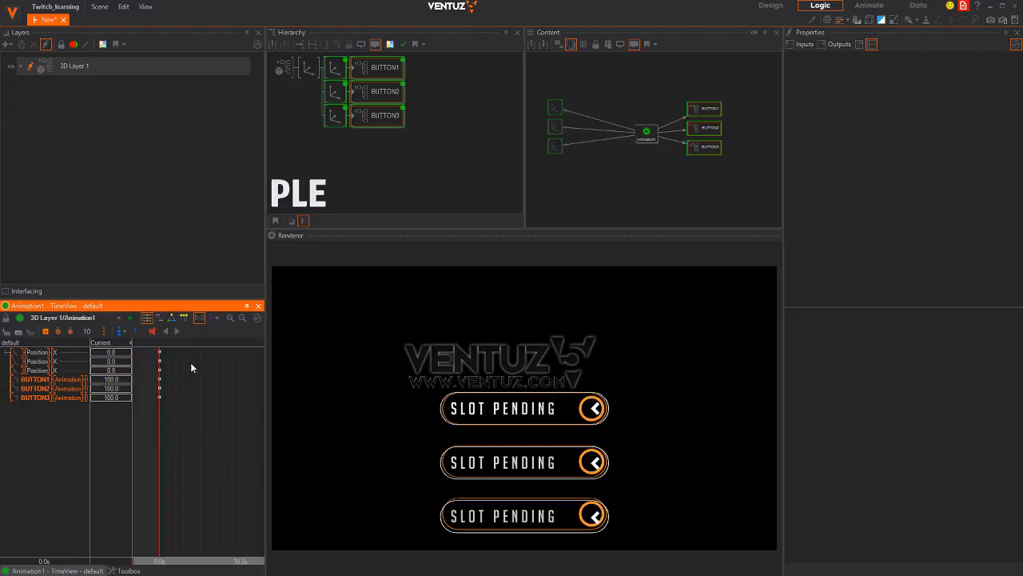
pyautogui.click(212, 323)
pyautogui.click(223, 361)
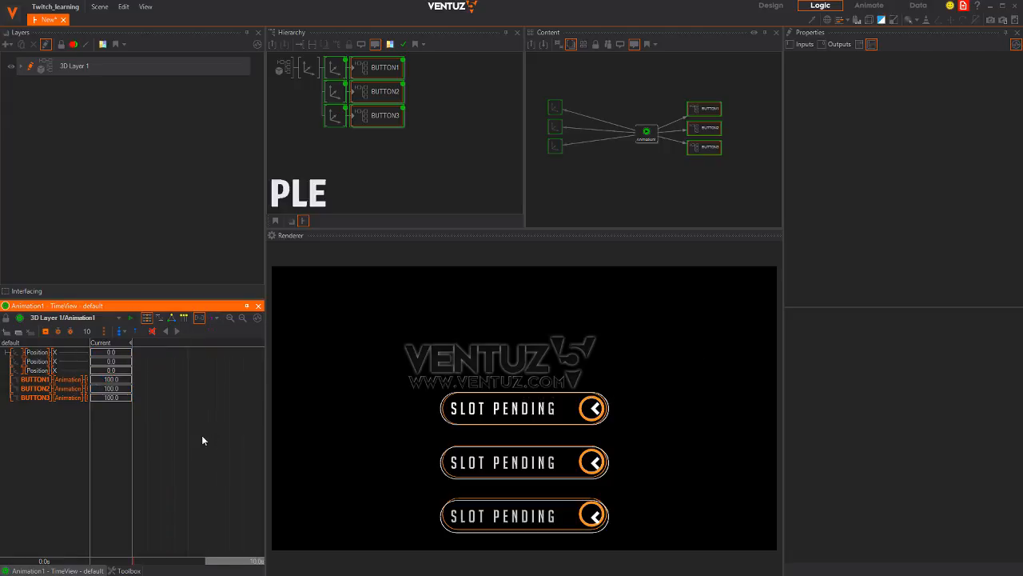
# Move the timeline to 1.0s and keyframe all six tracks there
pyautogui.moveTo(177, 442); pyautogui.dragTo(200, 451, button='middle')
pyautogui.scroll(4, 203, 446)
pyautogui.moveTo(200, 452); pyautogui.dragTo(132, 431)
pyautogui.click(45, 331)
# Set BUTTON1–3 Progress to 0 at 0.0s, preview at 0.5s, then switch to Chrome's Holographic Loader UI
pyautogui.scroll(-3, 201, 453)
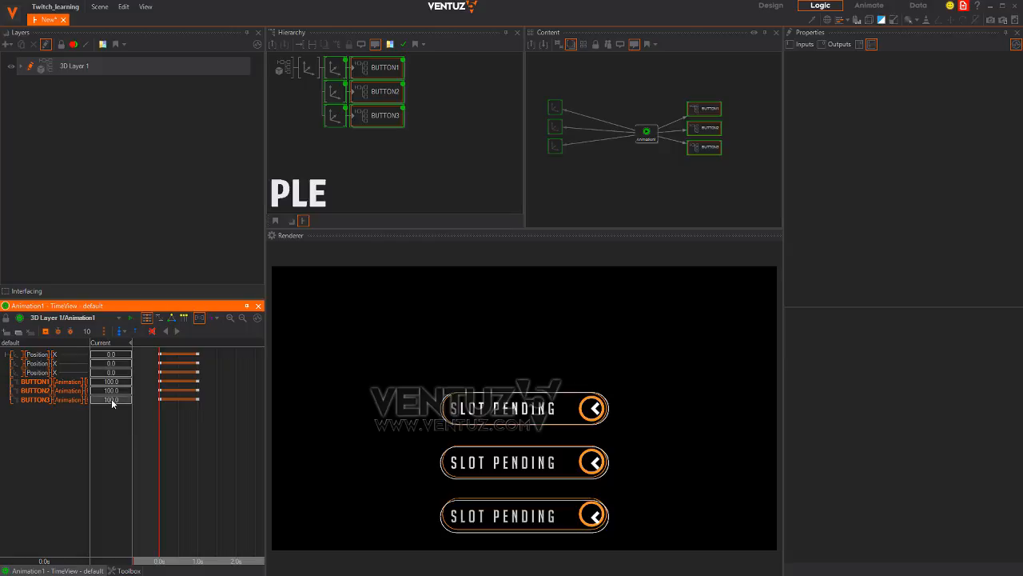
pyautogui.click(115, 398)
pyautogui.write('0')
pyautogui.press('Return')
pyautogui.click(118, 390)
pyautogui.write('0')
pyautogui.press('Return')
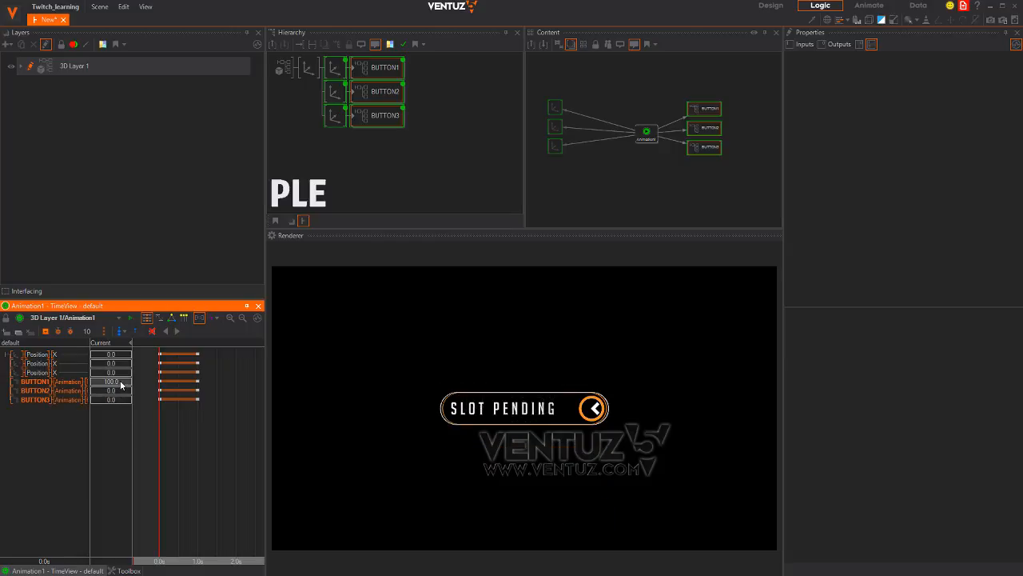
pyautogui.click(120, 382)
pyautogui.write('0')
pyautogui.press('Return')
pyautogui.moveTo(176, 433)
pyautogui.mouseDown()
pyautogui.moveTo(190, 433)
pyautogui.moveTo(166, 433)
pyautogui.moveTo(194, 436)
pyautogui.mouseUp()
pyautogui.hotkey('alt', 'Tab')
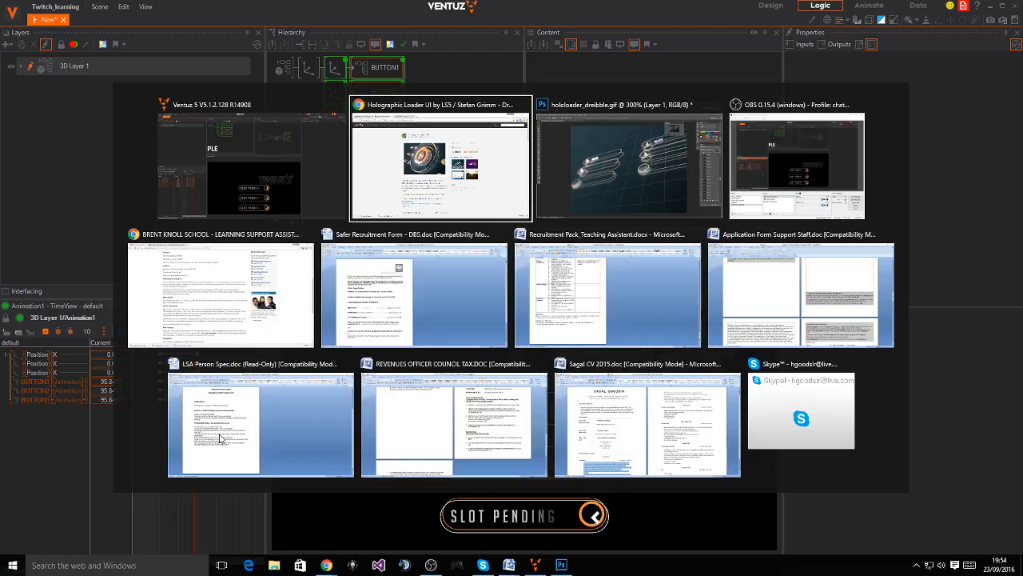
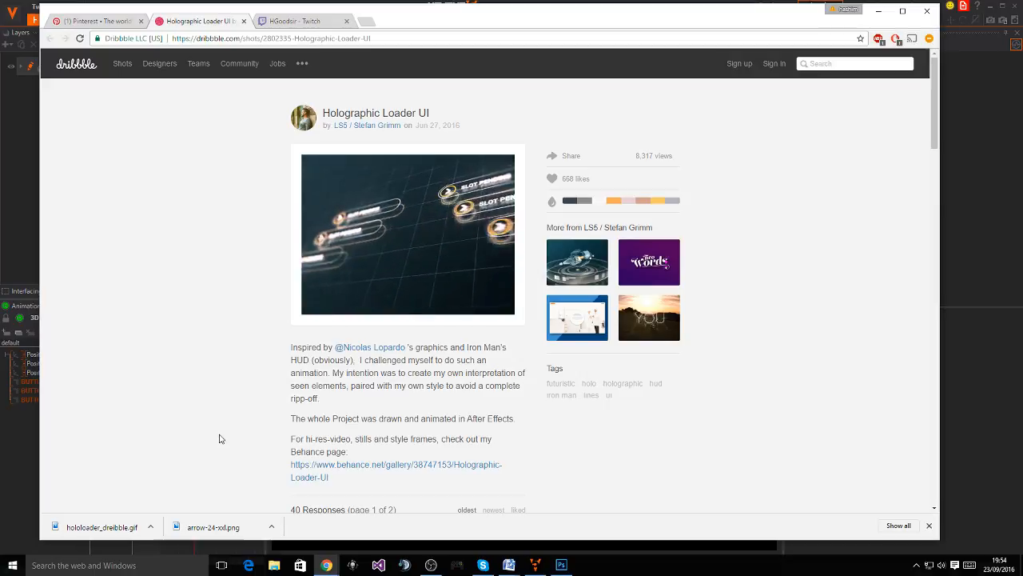
# Rewind the animation and set BUTTON1's animation value to 67.0
pyautogui.hotkey('alt', 'Tab')
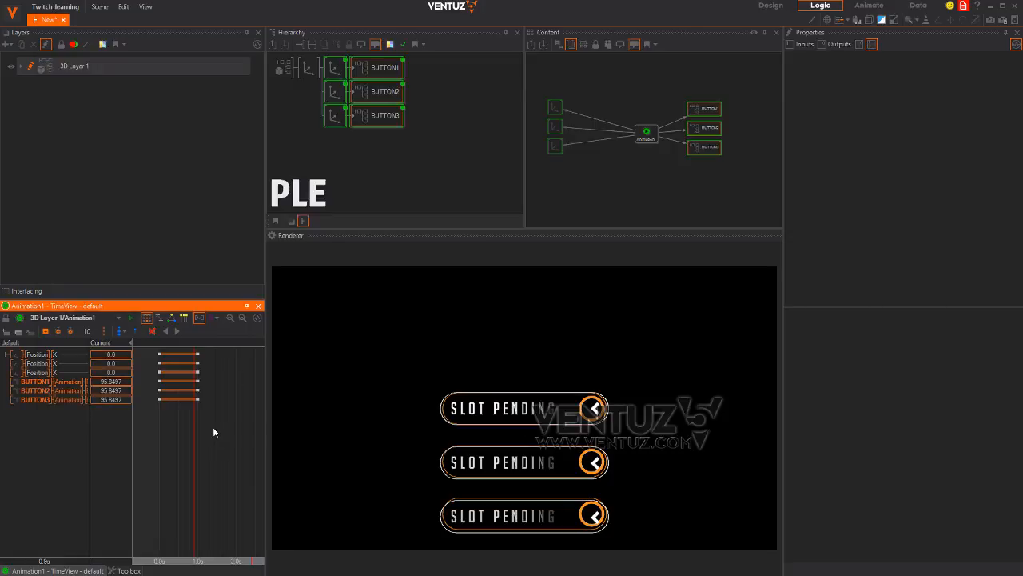
pyautogui.moveTo(196, 421)
pyautogui.mouseDown()
pyautogui.moveTo(160, 423)
pyautogui.moveTo(227, 424)
pyautogui.moveTo(162, 425)
pyautogui.moveTo(202, 423)
pyautogui.mouseUp()
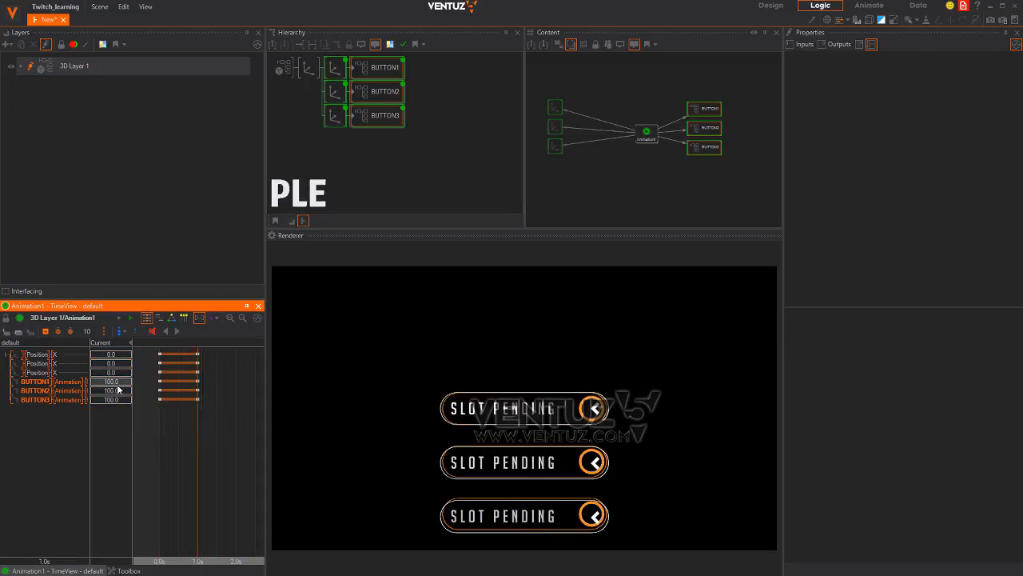
pyautogui.moveTo(120, 386); pyautogui.dragTo(16, 370)
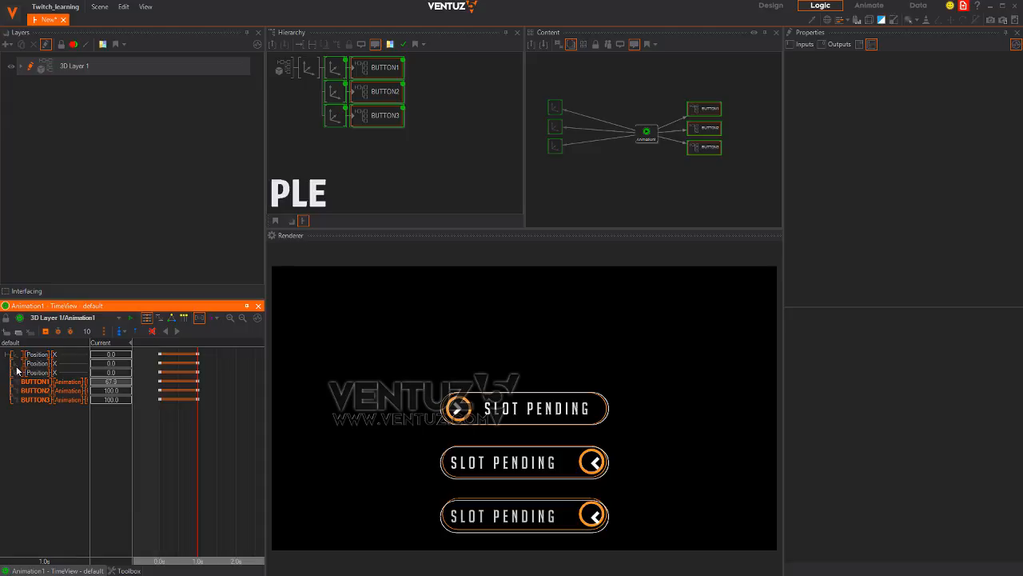
pyautogui.click(115, 384)
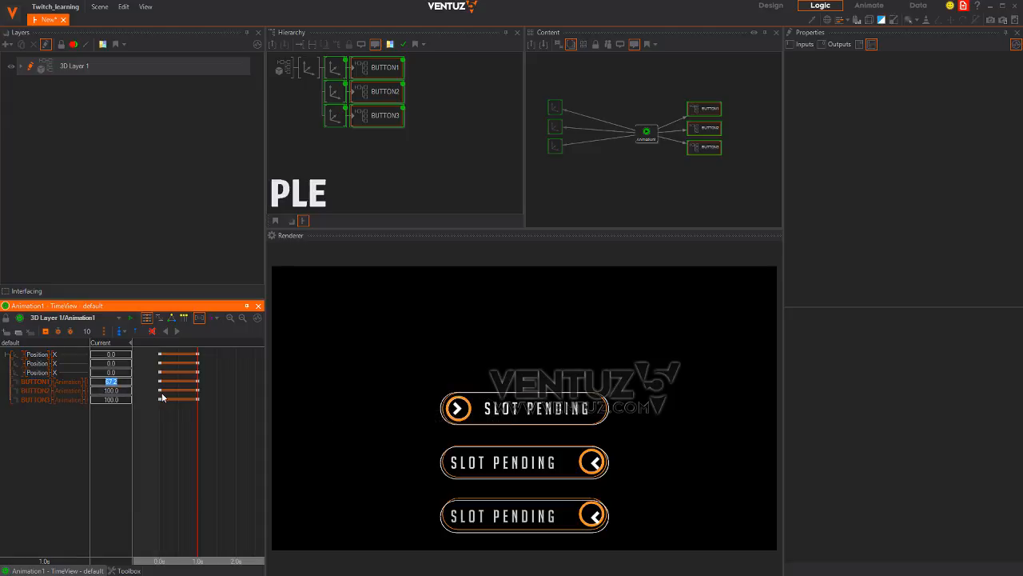
pyautogui.write('67')
pyautogui.press('Return')
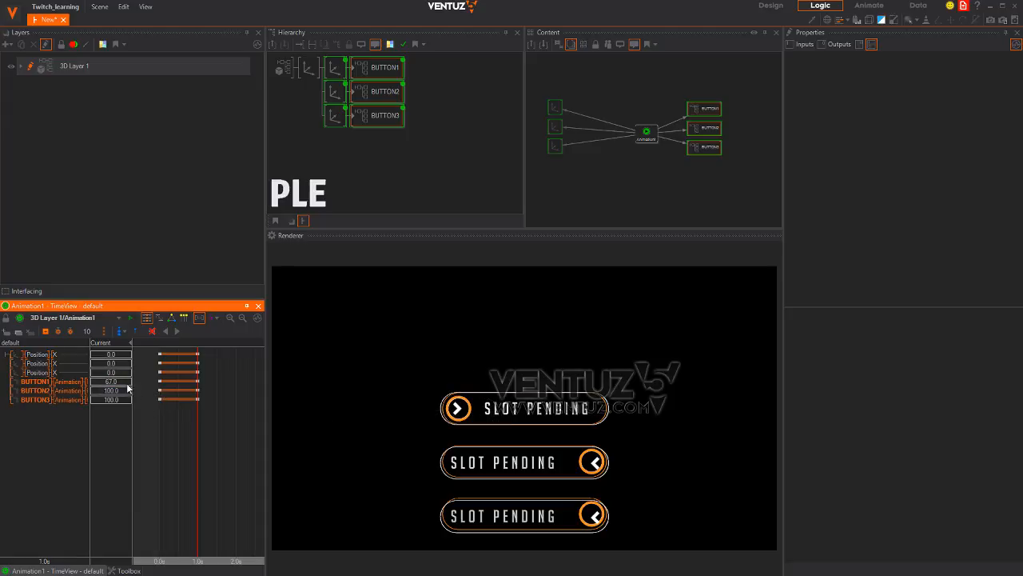
# Paste 67.0 into BUTTON2 and BUTTON3's animation values and scrub to preview
pyautogui.click(122, 382)
pyautogui.hotkey('ctrl', 'c')
pyautogui.click(125, 392)
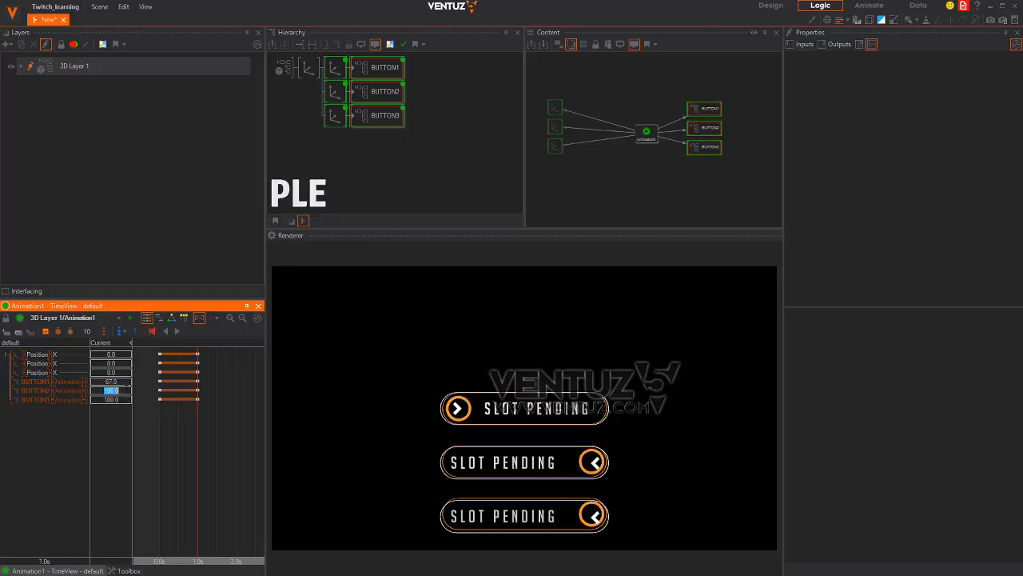
pyautogui.hotkey('ctrl', 'v')
pyautogui.click(123, 400)
pyautogui.hotkey('ctrl', 'v')
pyautogui.moveTo(198, 439)
pyautogui.mouseDown()
pyautogui.moveTo(158, 439)
pyautogui.moveTo(198, 439)
pyautogui.mouseUp()
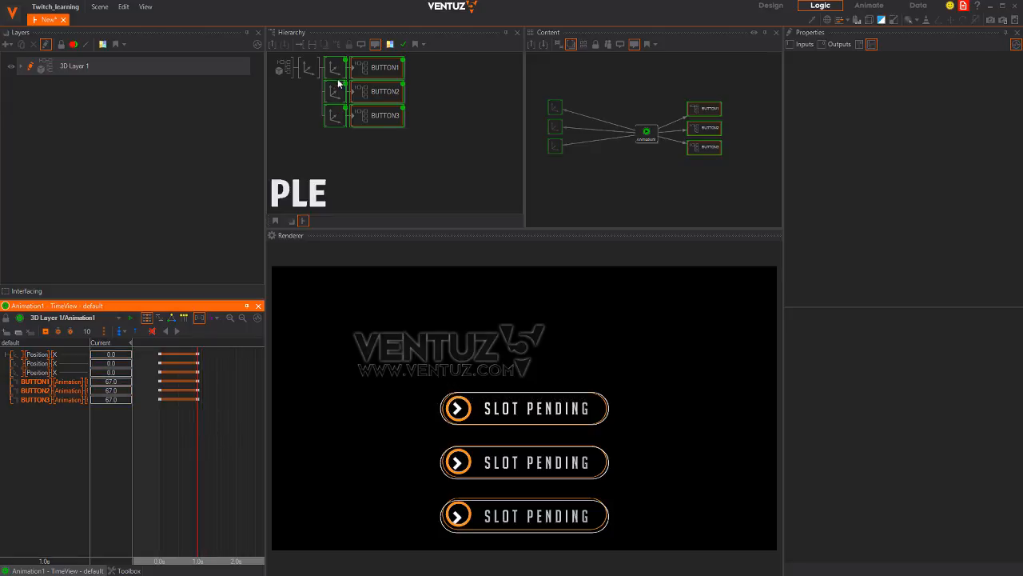
pyautogui.click(308, 69)
# Raise all three buttons in the frame by increasing the root axis Position Y
pyautogui.moveTo(903, 103)
pyautogui.mouseDown()
pyautogui.moveTo(925, 108)
pyautogui.moveTo(900, 110)
pyautogui.moveTo(912, 108)
pyautogui.mouseUp()
pyautogui.click(334, 91)
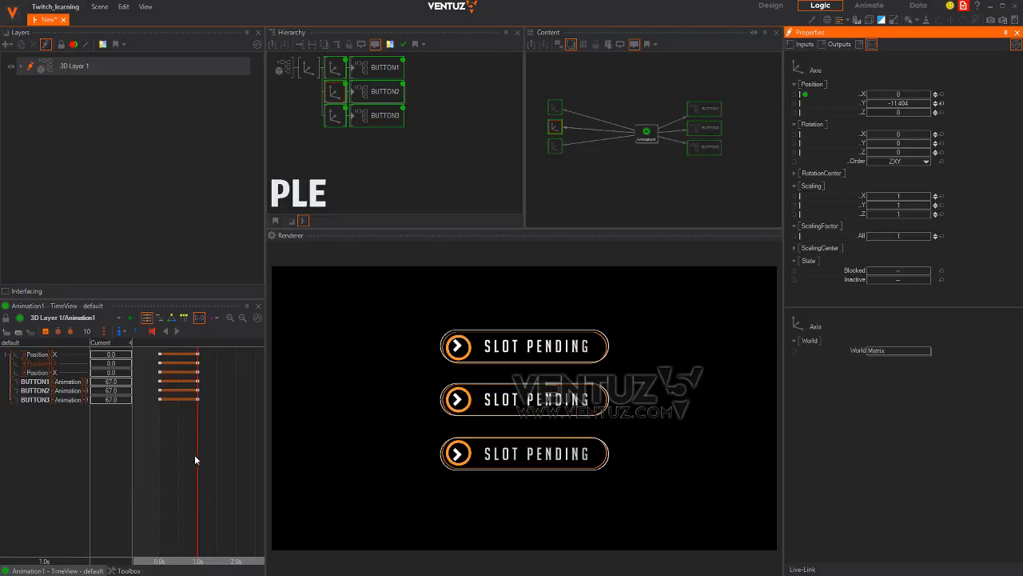
pyautogui.moveTo(194, 460)
pyautogui.mouseDown()
pyautogui.moveTo(165, 454)
pyautogui.moveTo(198, 454)
pyautogui.mouseUp()
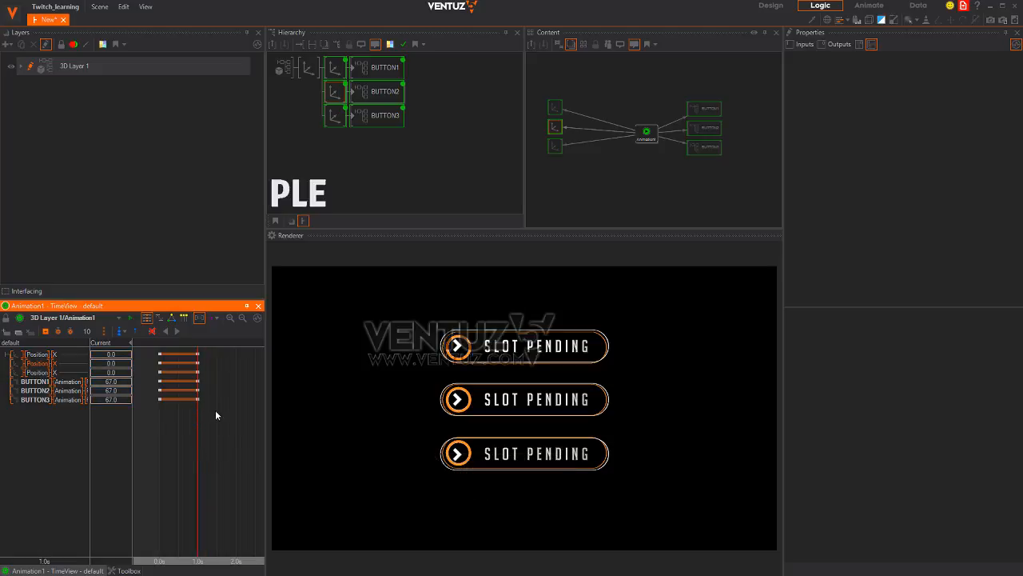
# Shift BUTTON2 and BUTTON3 keyframes later and preview the staggered timing at 1.6s
pyautogui.moveTo(155, 385); pyautogui.dragTo(172, 392)
pyautogui.moveTo(227, 425); pyautogui.dragTo(144, 389)
pyautogui.click(178, 332)
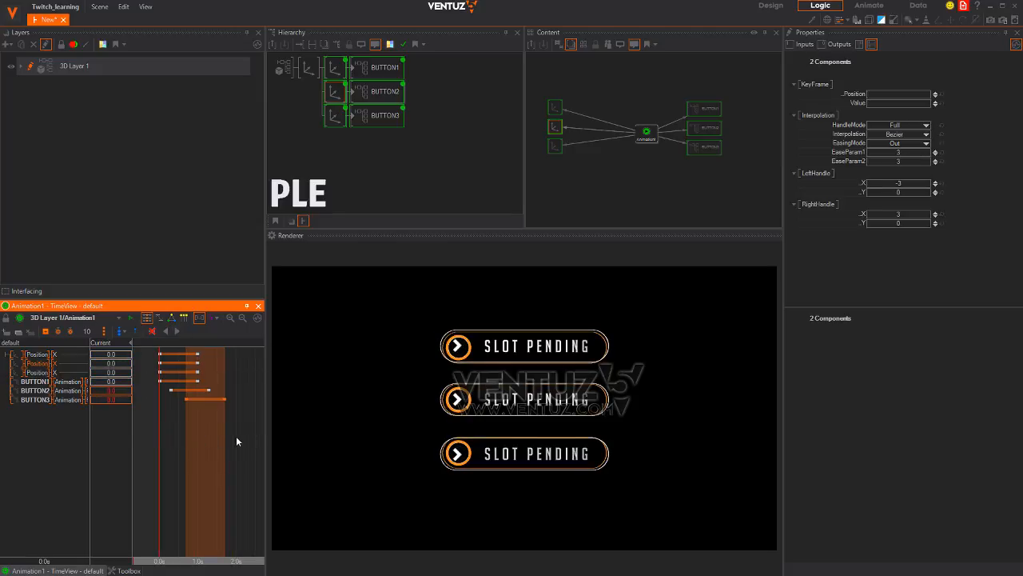
pyautogui.moveTo(235, 436)
pyautogui.mouseDown()
pyautogui.moveTo(161, 436)
pyautogui.moveTo(233, 439)
pyautogui.moveTo(164, 440)
pyautogui.moveTo(232, 438)
pyautogui.moveTo(178, 438)
pyautogui.moveTo(221, 439)
pyautogui.mouseUp()
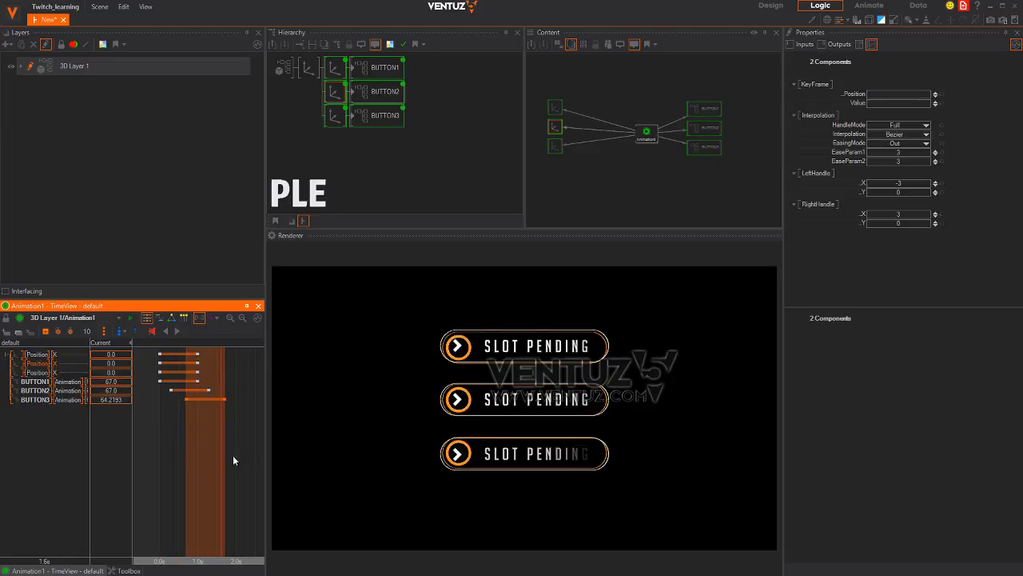
pyautogui.moveTo(235, 461)
pyautogui.mouseDown()
pyautogui.moveTo(169, 459)
pyautogui.moveTo(222, 462)
pyautogui.moveTo(203, 447)
pyautogui.moveTo(230, 451)
pyautogui.moveTo(201, 441)
pyautogui.moveTo(229, 451)
pyautogui.mouseUp()
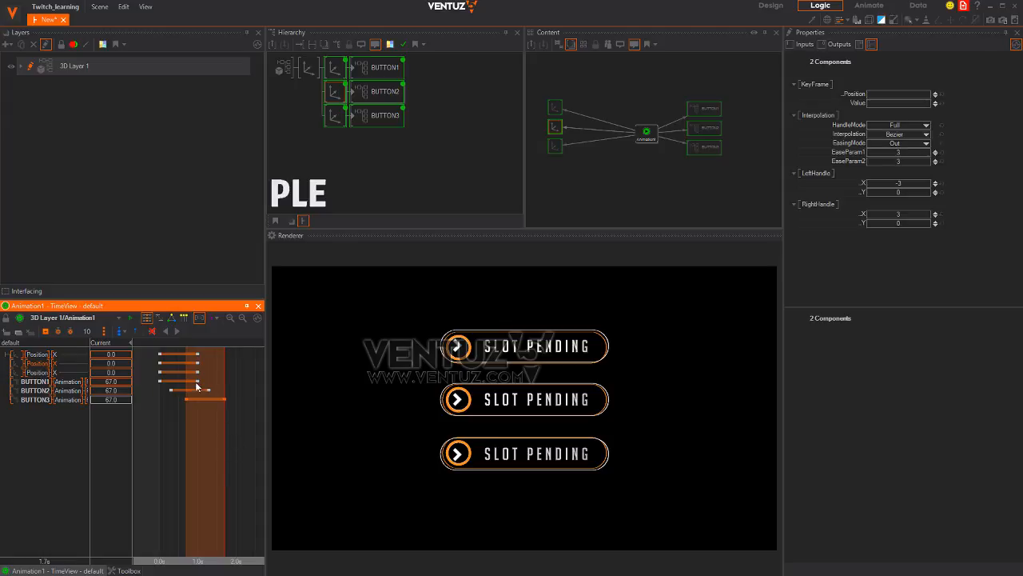
# Move the Position keyframes to roughly 0.7–1.7s and zoom the timeline out
pyautogui.moveTo(150, 353); pyautogui.dragTo(150, 352)
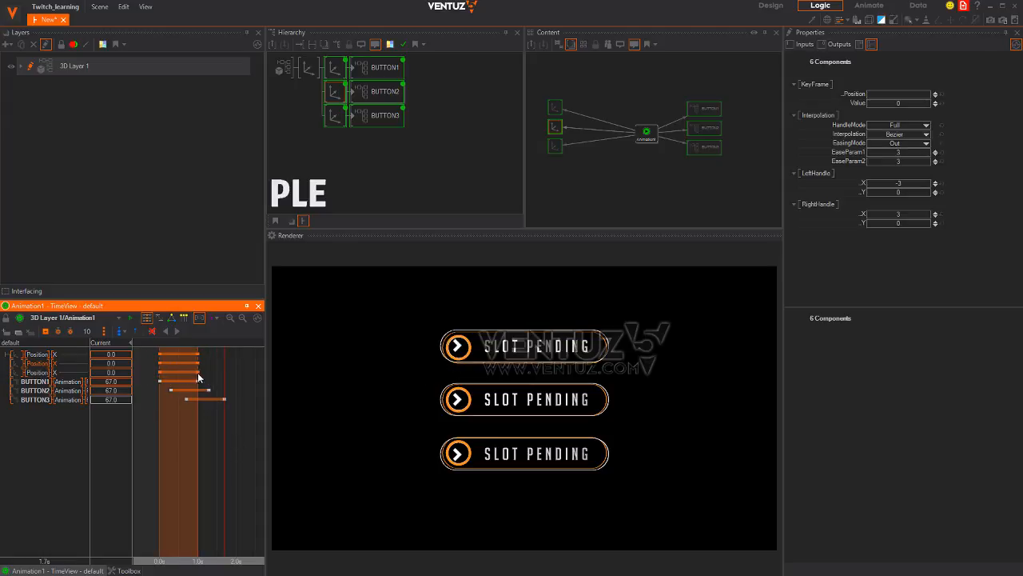
pyautogui.moveTo(211, 378); pyautogui.dragTo(231, 424)
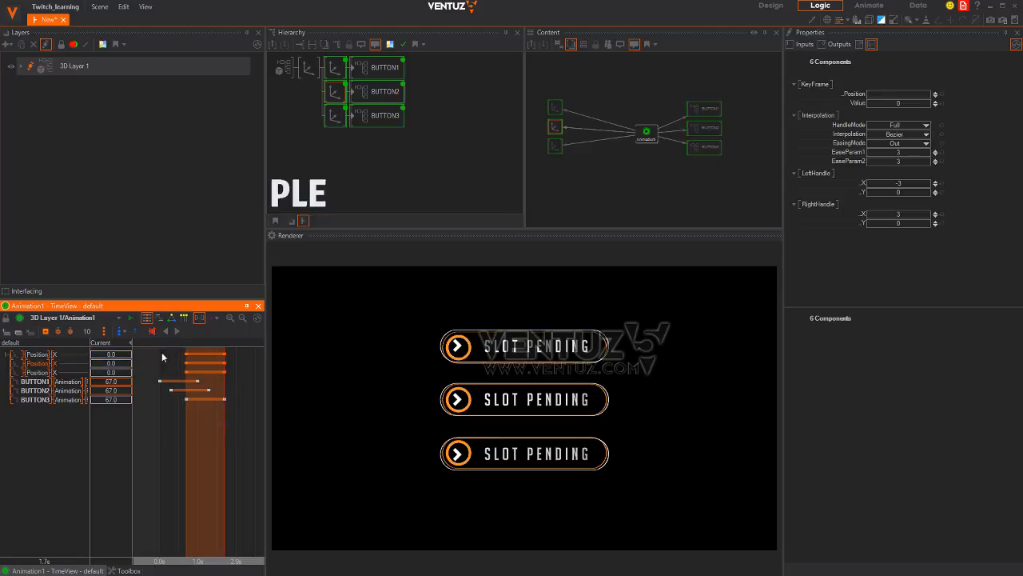
pyautogui.moveTo(212, 403); pyautogui.dragTo(193, 402, button='middle')
pyautogui.scroll(-3, 196, 417)
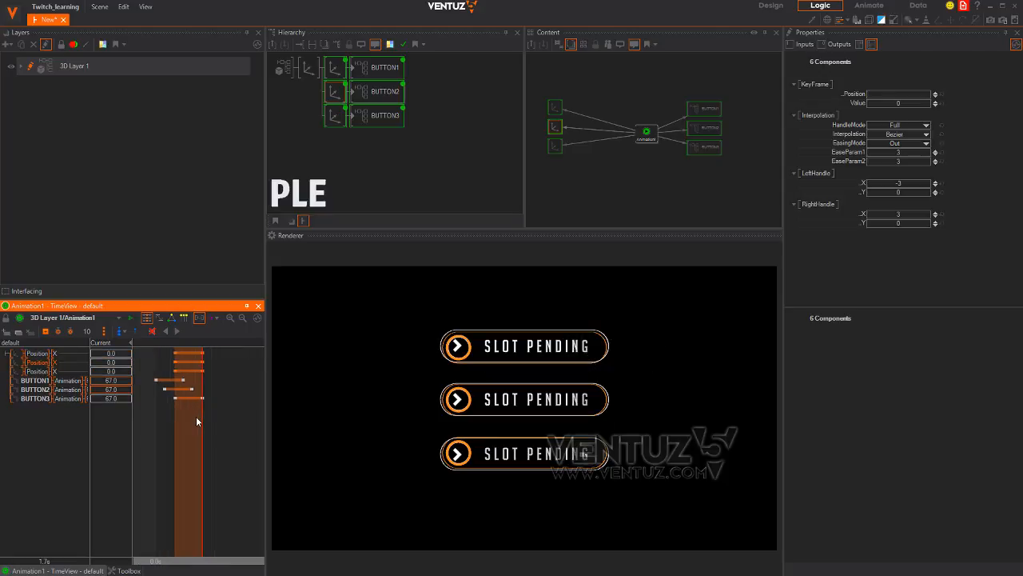
pyautogui.click(202, 372)
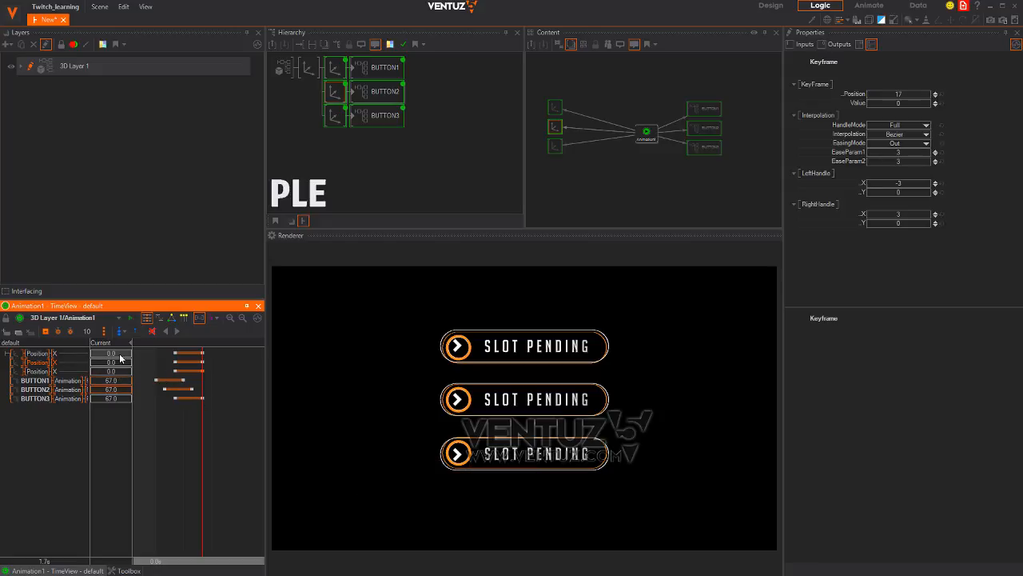
# Rename the three button axis nodes to 1, 2 and 3
pyautogui.click(328, 67)
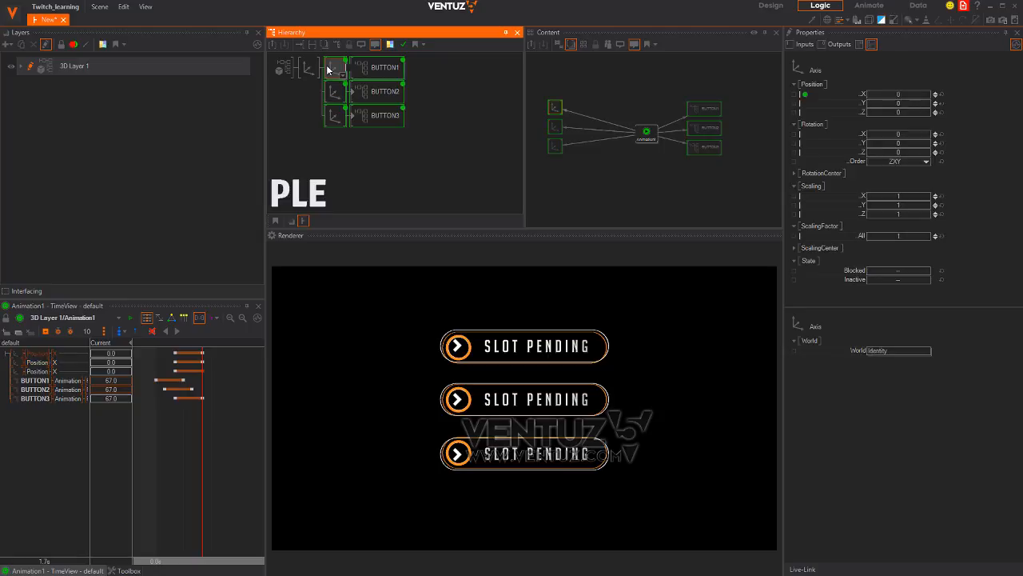
pyautogui.write('1')
pyautogui.click(335, 90)
pyautogui.press('F2')
pyautogui.write('2')
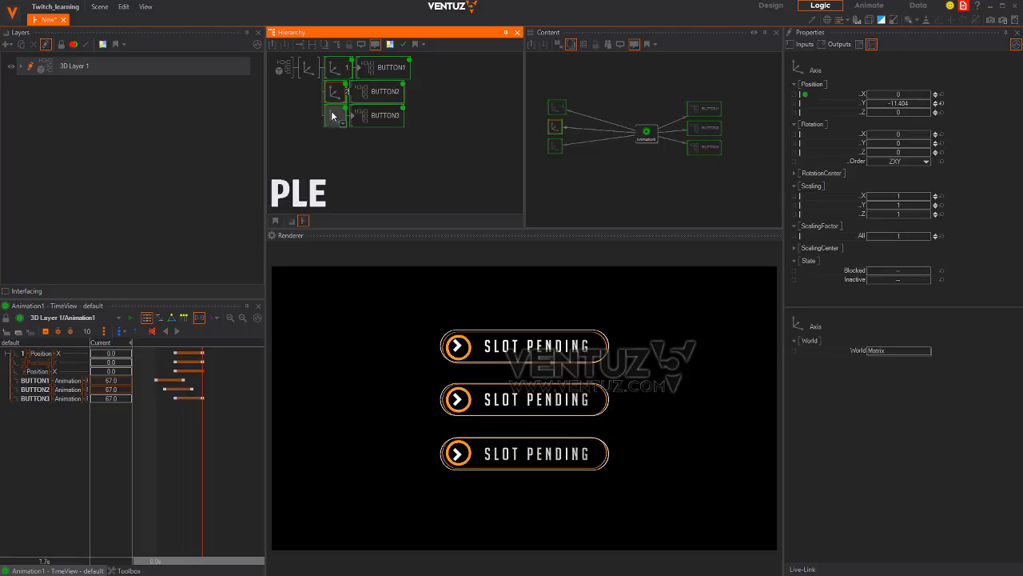
pyautogui.click(334, 115)
pyautogui.press('F2')
pyautogui.write('3')
pyautogui.click(331, 159)
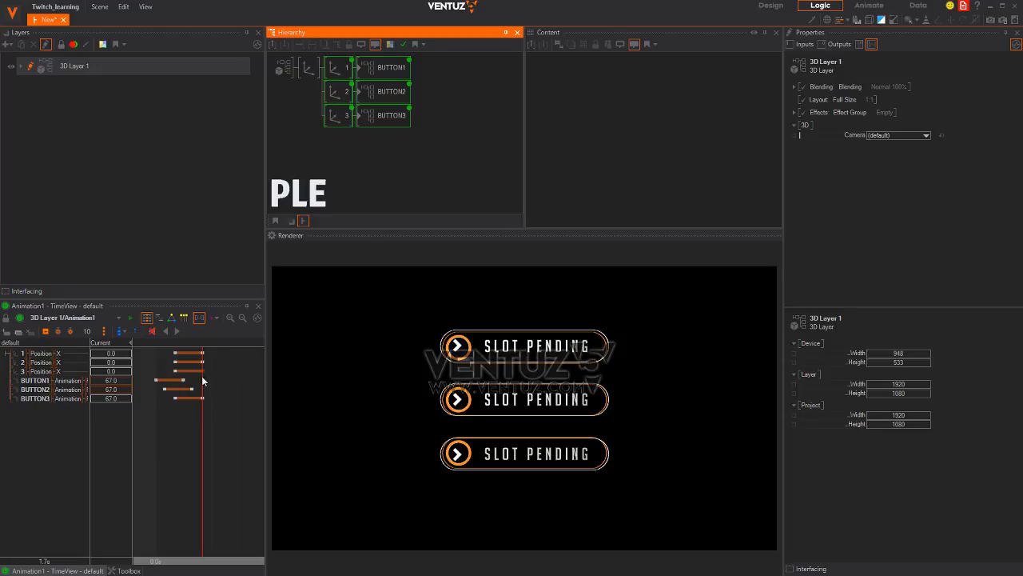
# Set Position X to -50 for all three buttons and preview the slide-in at 1.0s
pyautogui.moveTo(123, 359); pyautogui.dragTo(33, 344)
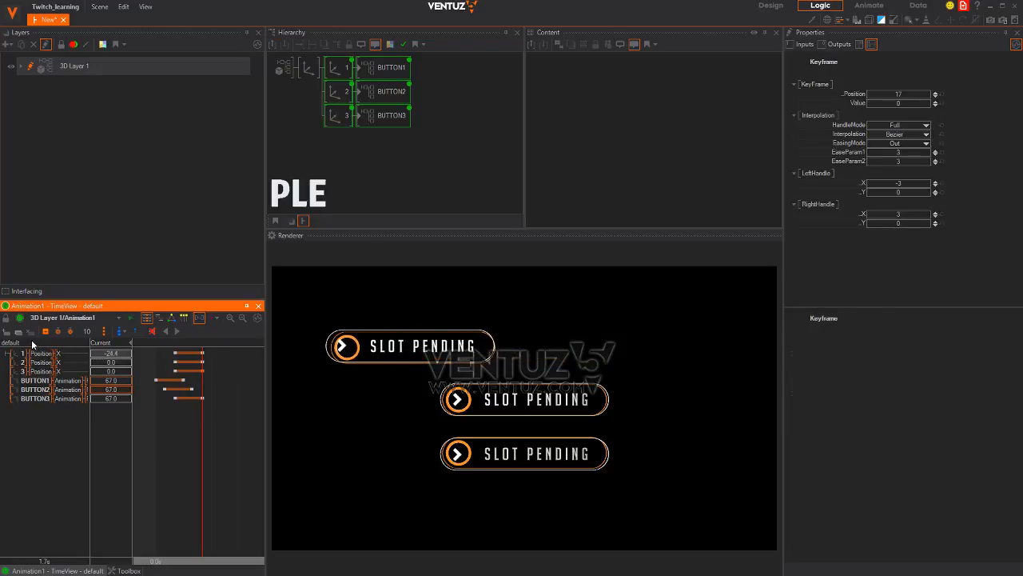
pyautogui.moveTo(121, 354); pyautogui.dragTo(49, 345)
pyautogui.click(127, 355)
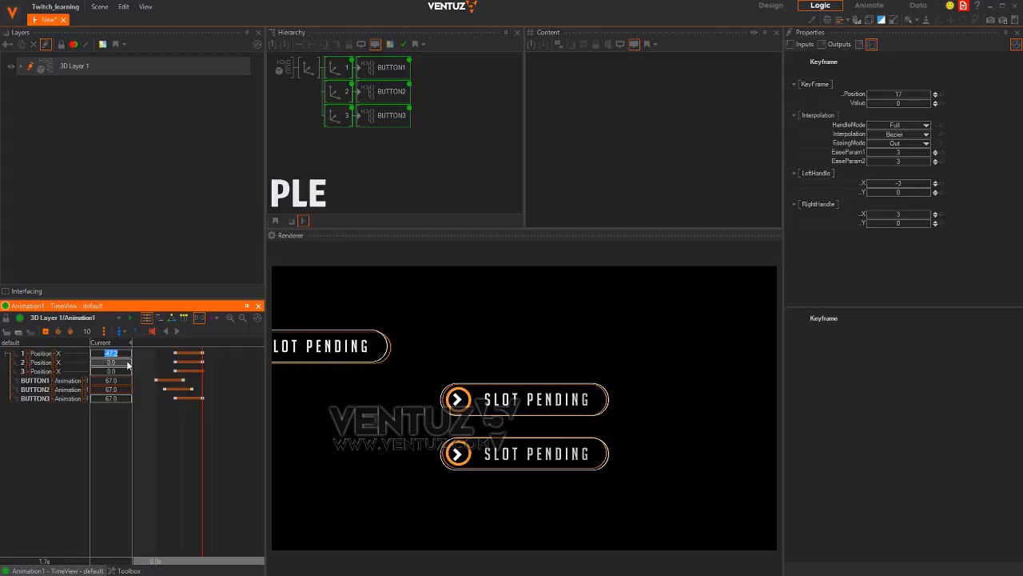
pyautogui.write('-50')
pyautogui.press('Return')
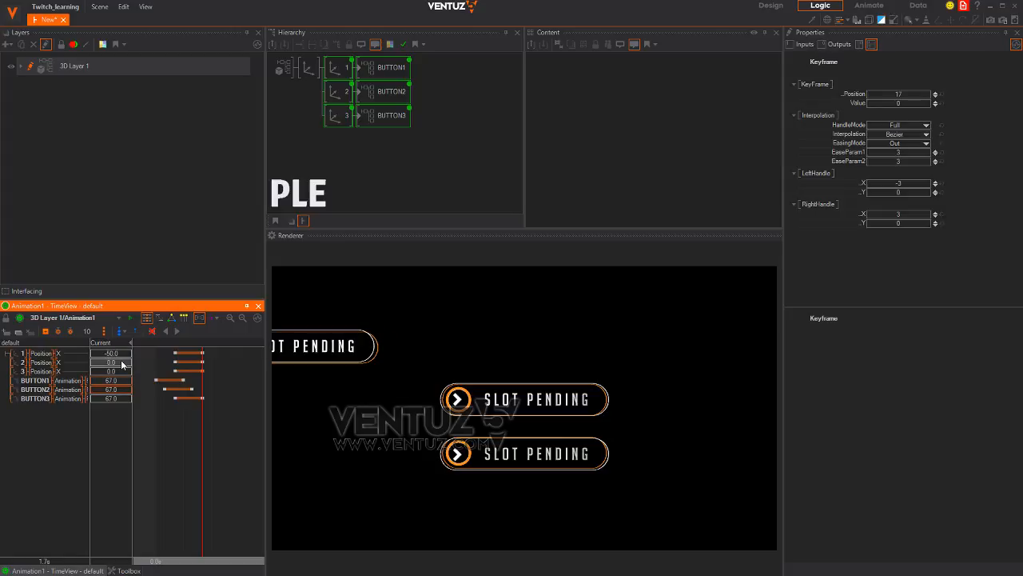
pyautogui.click(123, 364)
pyautogui.write('-50')
pyautogui.press('Return')
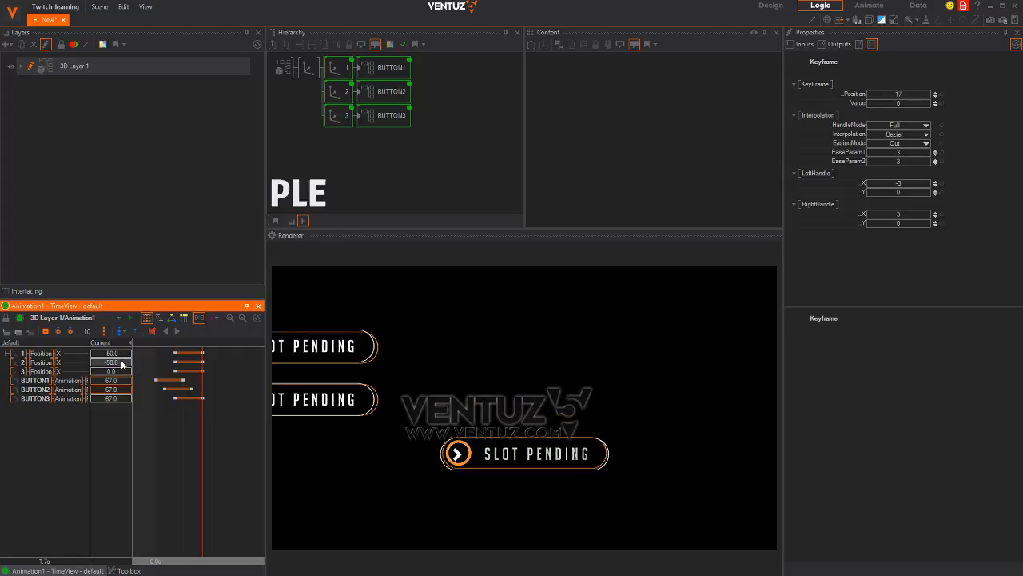
pyautogui.click(122, 371)
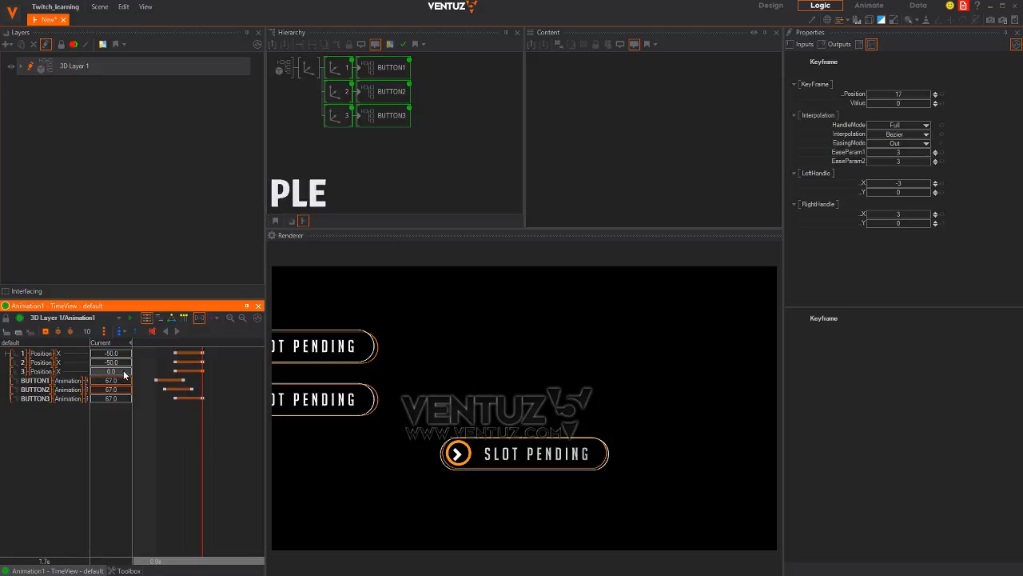
pyautogui.write('-50')
pyautogui.press('Return')
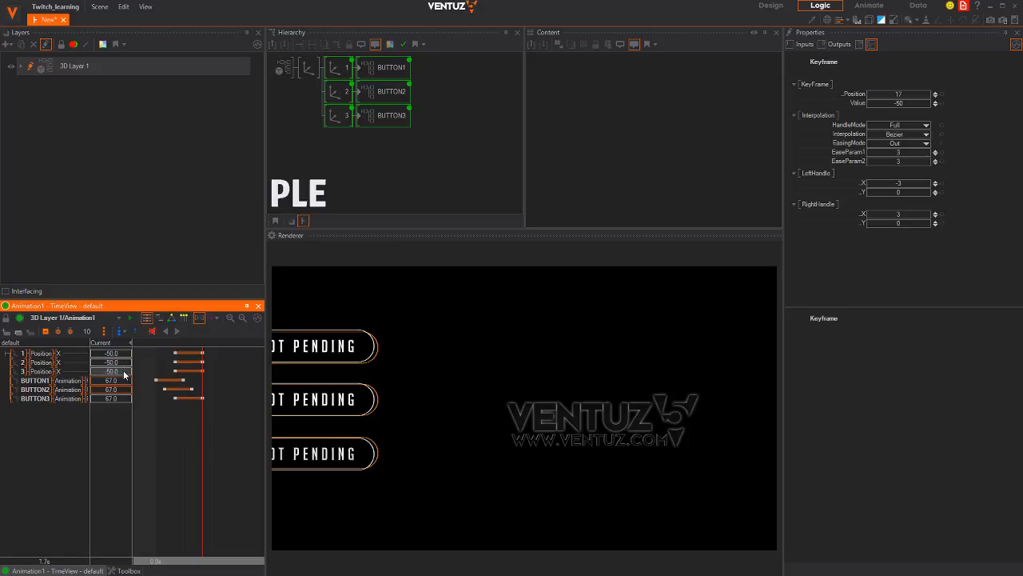
pyautogui.moveTo(162, 405); pyautogui.dragTo(194, 414)
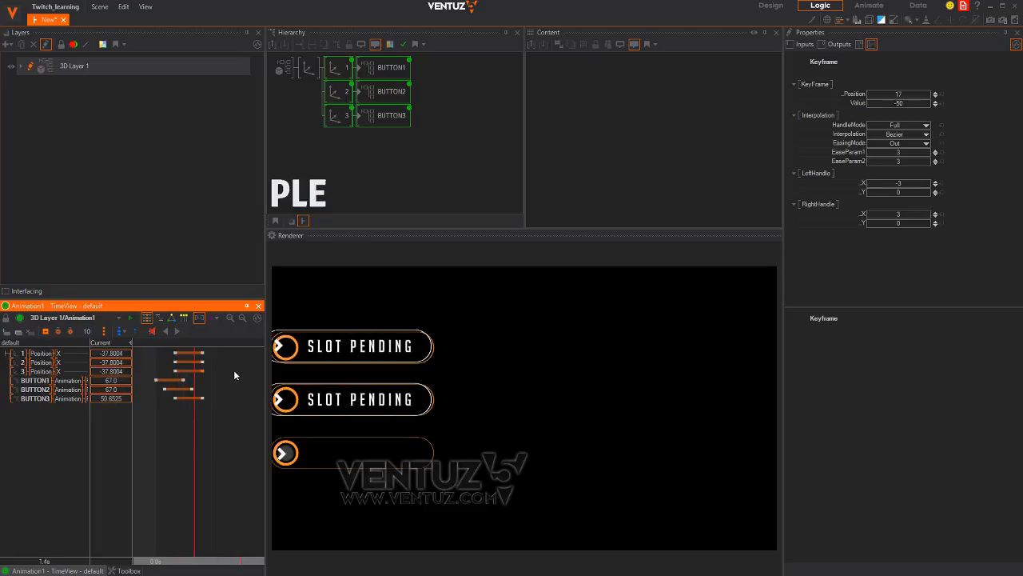
# Select the six Position keyframes and delay the second and third buttons' slide-in
pyautogui.moveTo(168, 350); pyautogui.dragTo(231, 373)
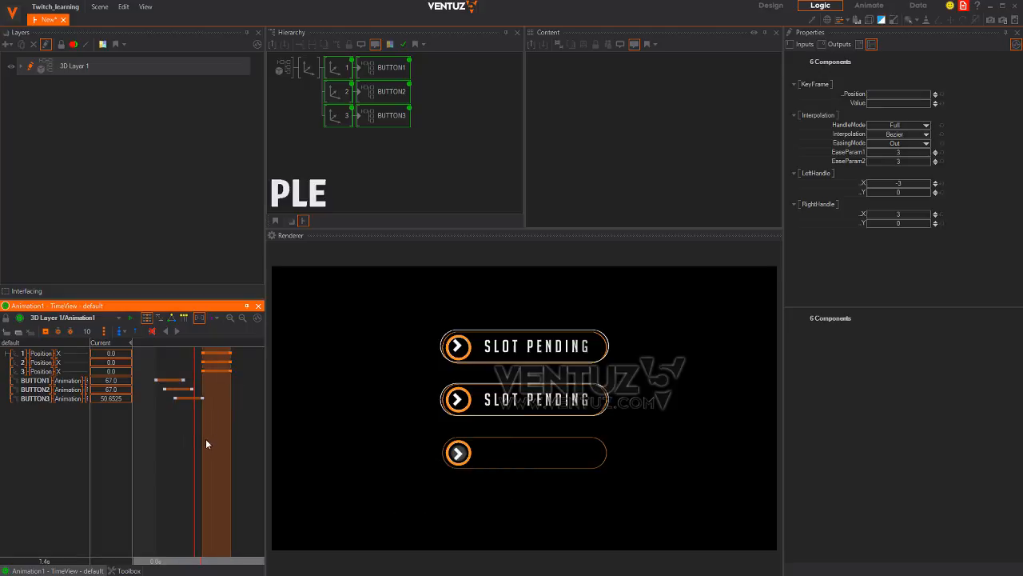
pyautogui.moveTo(195, 437); pyautogui.dragTo(221, 423)
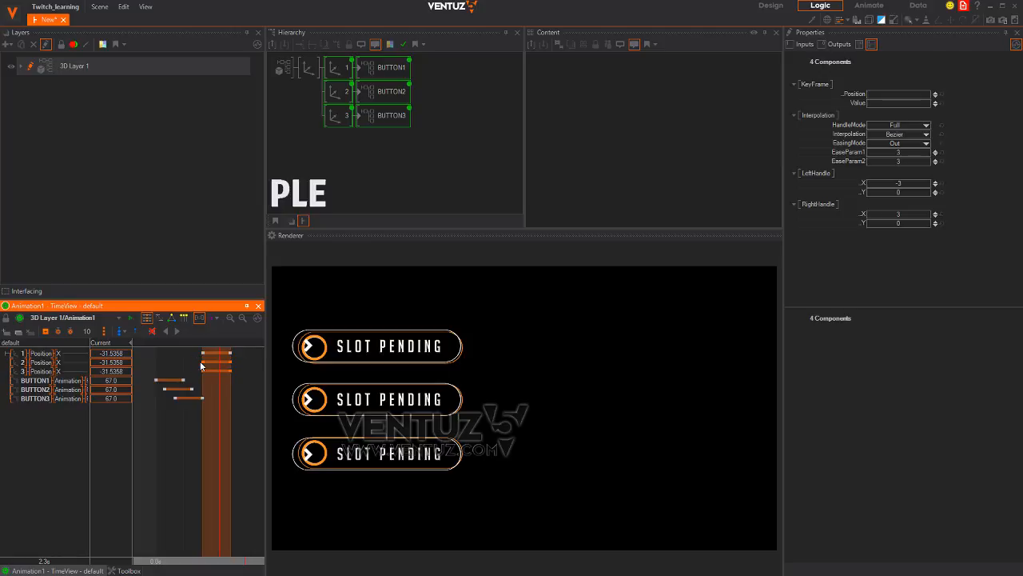
pyautogui.moveTo(203, 366); pyautogui.dragTo(249, 377)
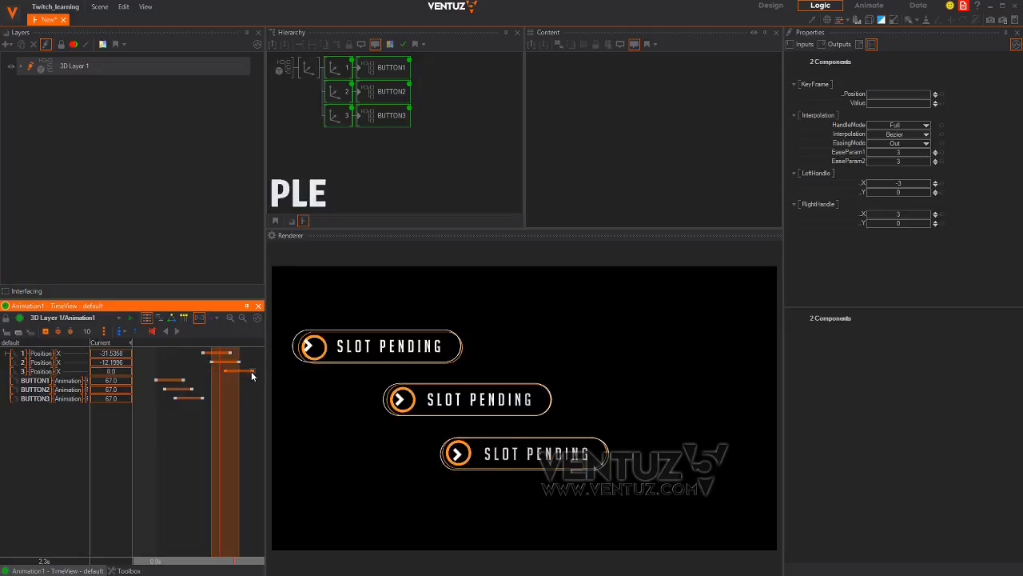
pyautogui.scroll(4, 234, 445)
pyautogui.scroll(1, 224, 453)
pyautogui.moveTo(217, 461); pyautogui.dragTo(166, 442, button='middle')
pyautogui.scroll(-3, 165, 442)
pyautogui.scroll(2, 200, 387)
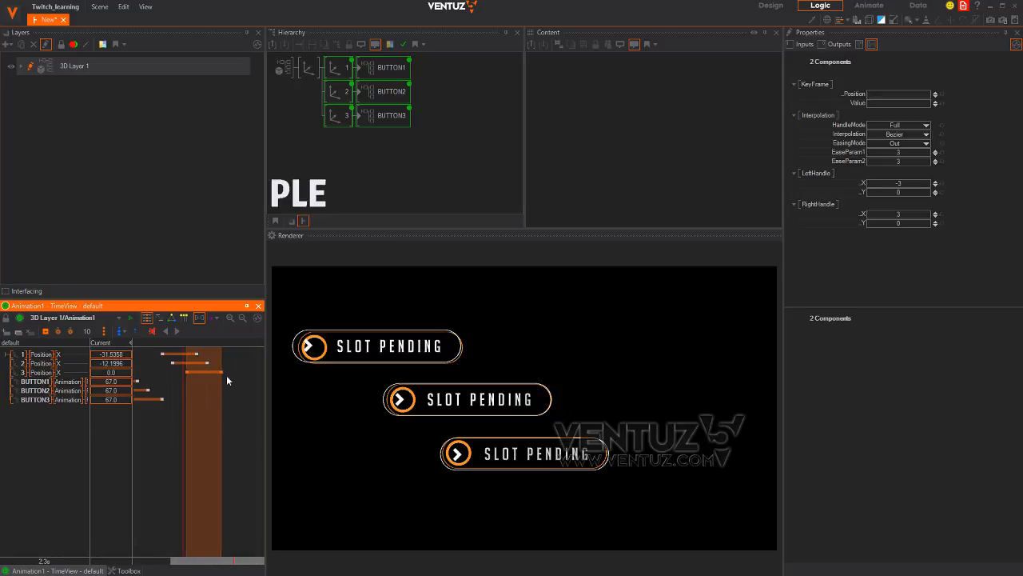
# Move the slide-end keyframes earlier, rewind, and compare against the holographic loader reference
pyautogui.click(221, 372)
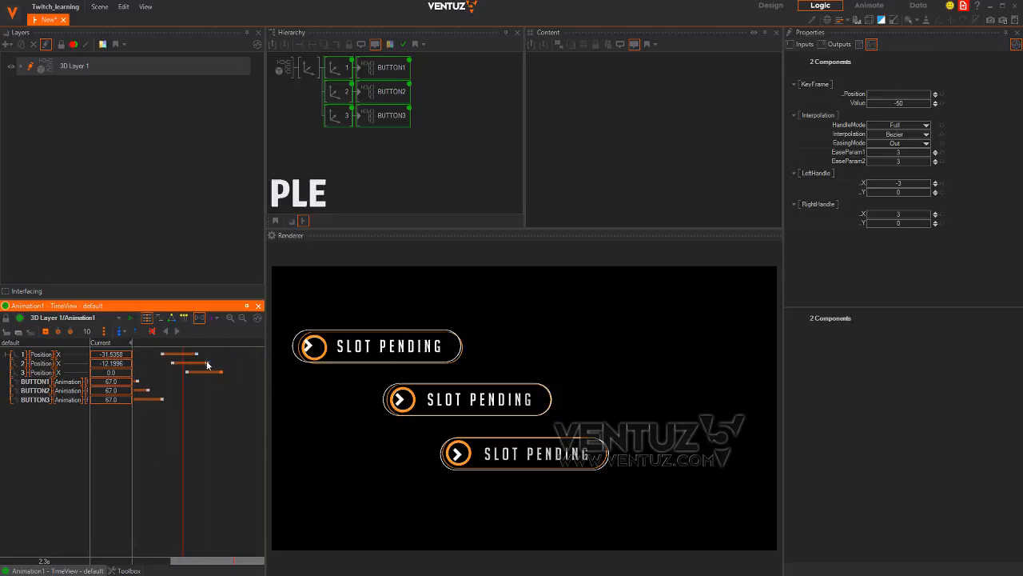
pyautogui.moveTo(198, 358); pyautogui.dragTo(182, 376)
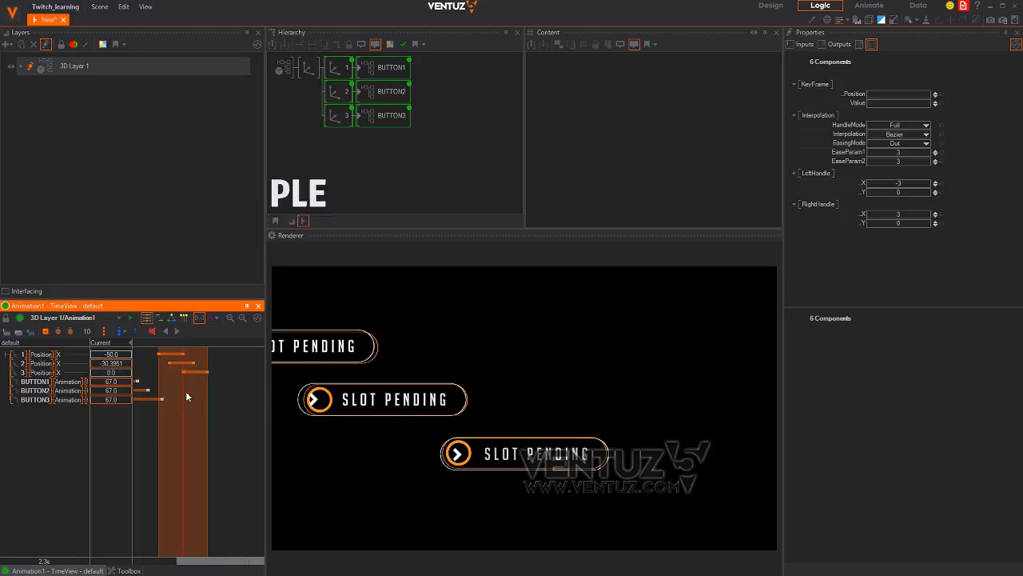
pyautogui.moveTo(187, 420); pyautogui.dragTo(222, 449, button='middle')
pyautogui.scroll(-2, 196, 452)
pyautogui.moveTo(160, 454); pyautogui.dragTo(191, 440, button='right')
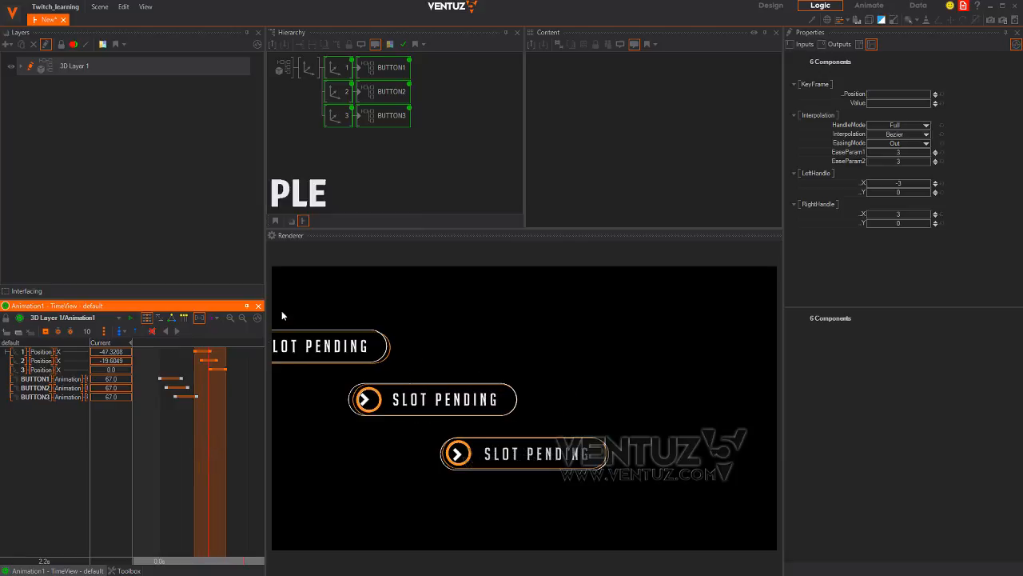
pyautogui.hotkey('alt', 'Tab')
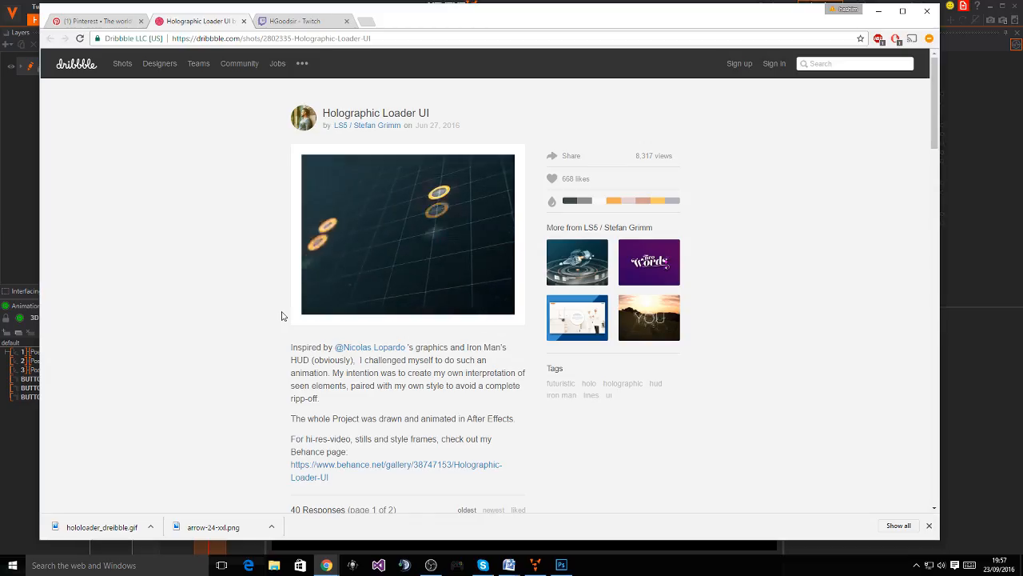
pyautogui.hotkey('alt', 'Tab')
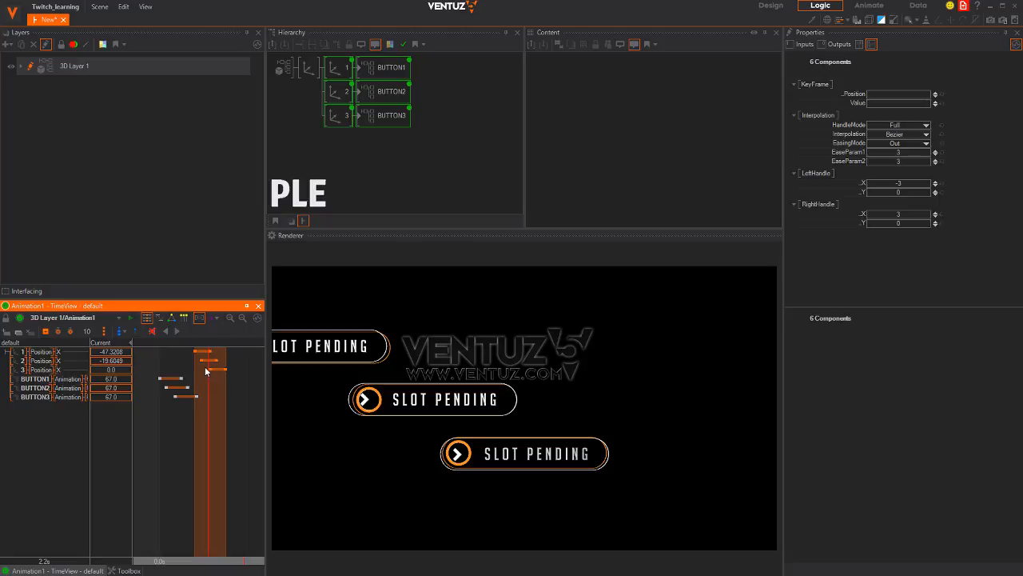
# Drag button 3's slide keyframe left to align with button 1's keyframe
pyautogui.click(224, 369)
pyautogui.moveTo(226, 368); pyautogui.dragTo(211, 435)
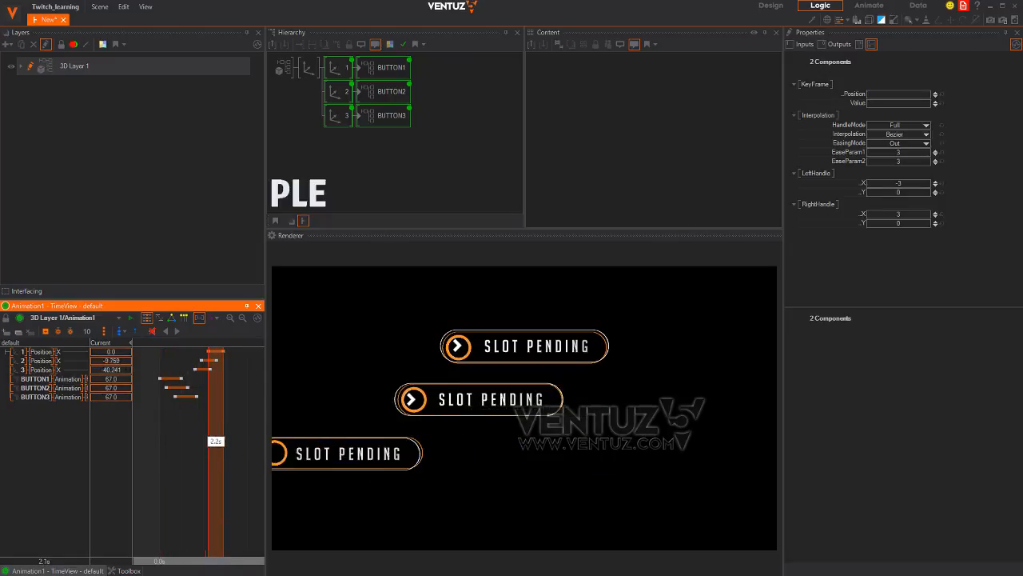
# Rotate the root axis X 40 and Z 21, set Position Z 7.7, then preview against the reference
pyautogui.click(308, 68)
pyautogui.moveTo(919, 135); pyautogui.dragTo(897, 149)
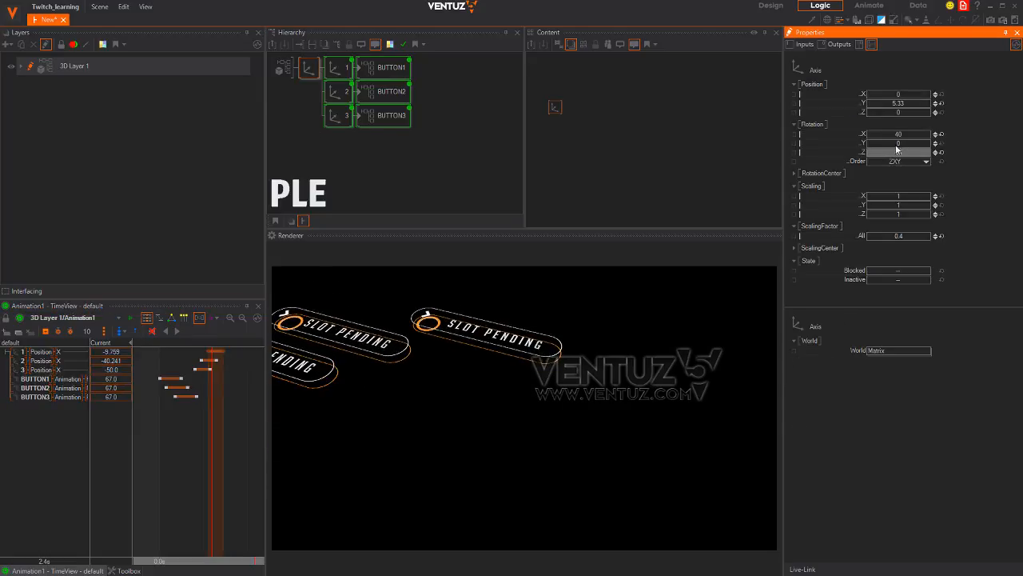
pyautogui.moveTo(904, 113); pyautogui.dragTo(955, 113)
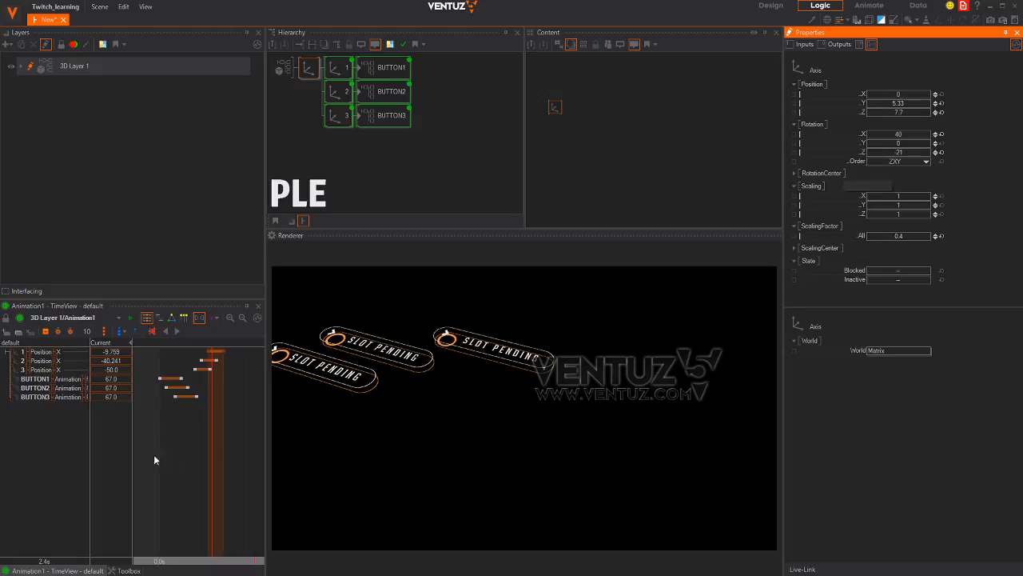
pyautogui.click(160, 454)
pyautogui.moveTo(160, 454); pyautogui.dragTo(224, 444)
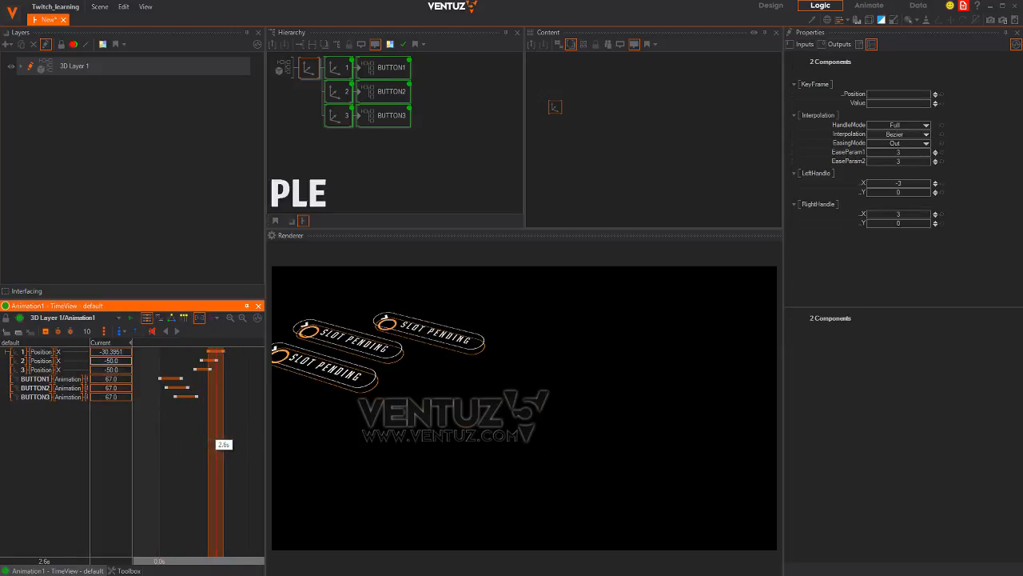
pyautogui.hotkey('alt', 'Tab')
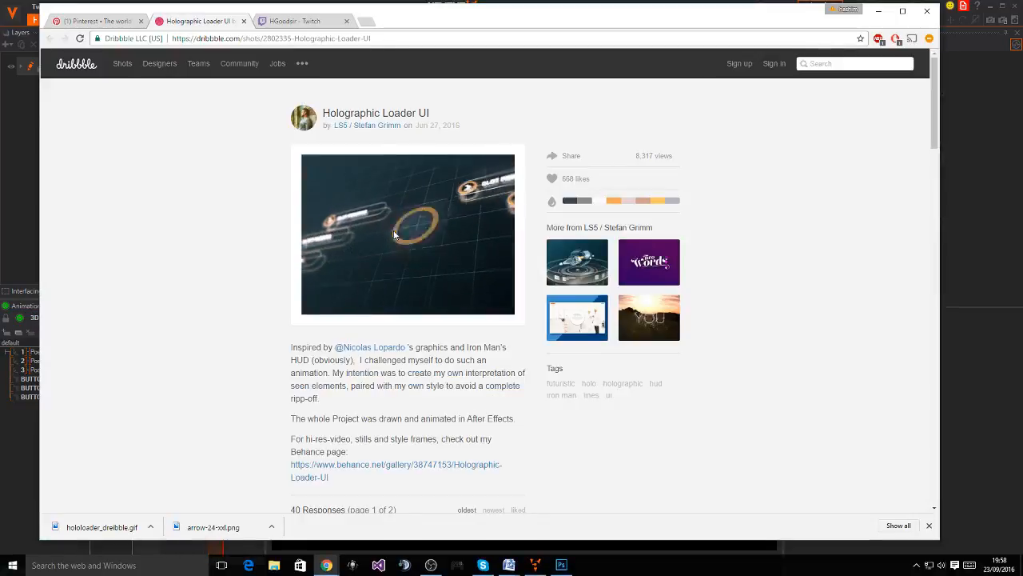
pyautogui.hotkey('alt', 'Tab')
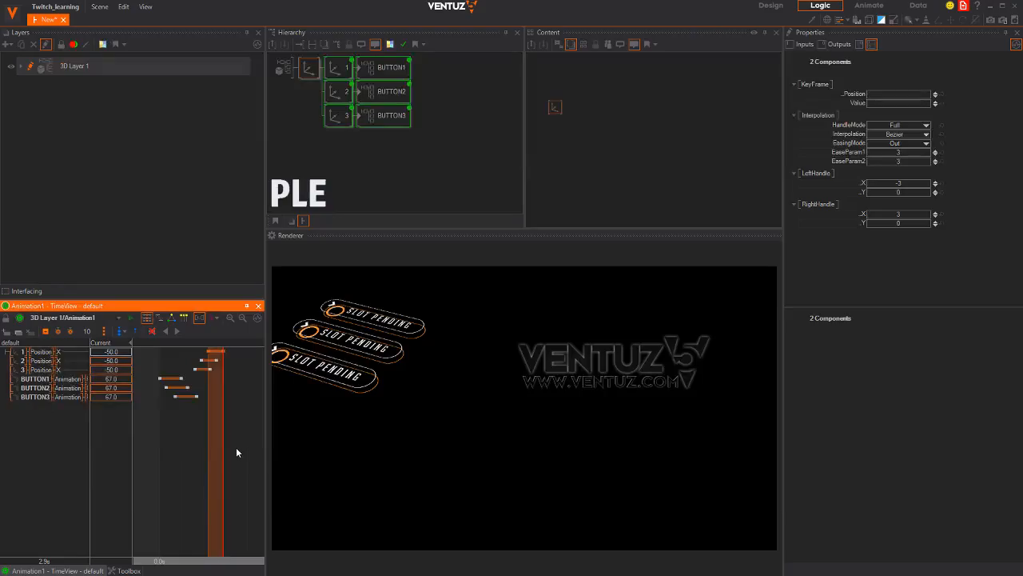
# Add the first axis node's Position Y to the animation as a new track
pyautogui.moveTo(204, 478)
pyautogui.mouseDown()
pyautogui.moveTo(184, 416)
pyautogui.moveTo(196, 473)
pyautogui.moveTo(223, 468)
pyautogui.mouseUp()
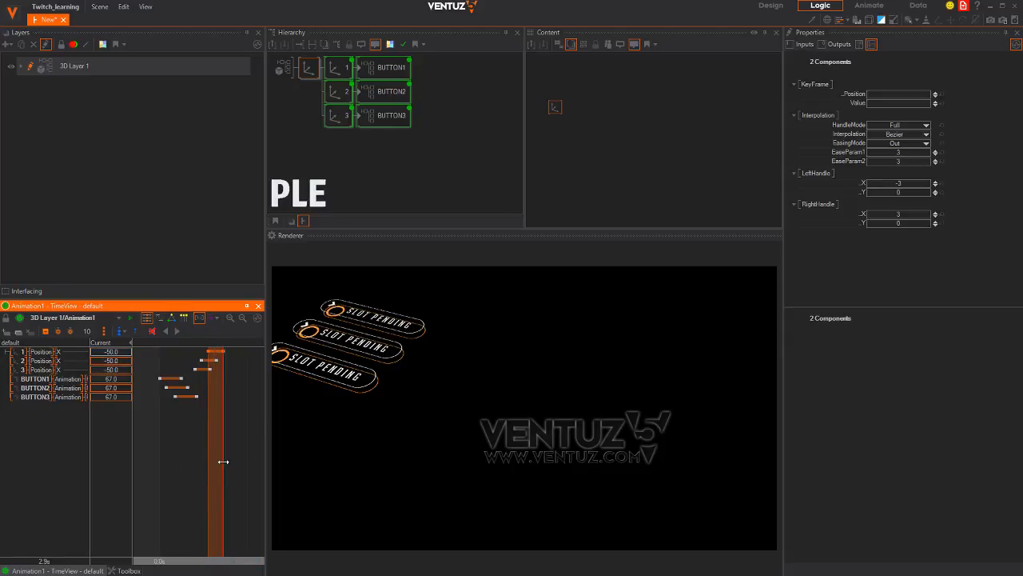
pyautogui.click(338, 69)
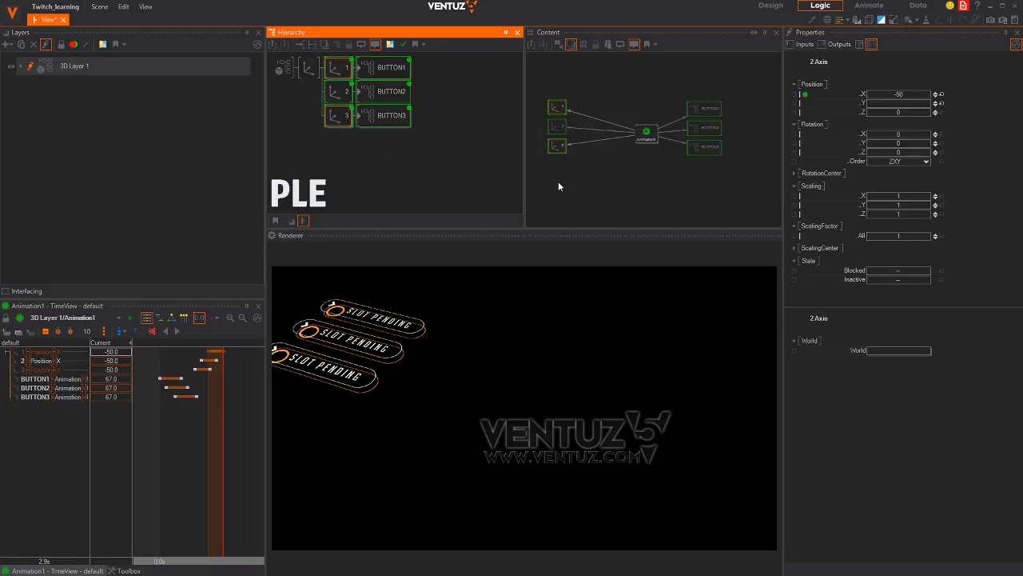
pyautogui.click(543, 199)
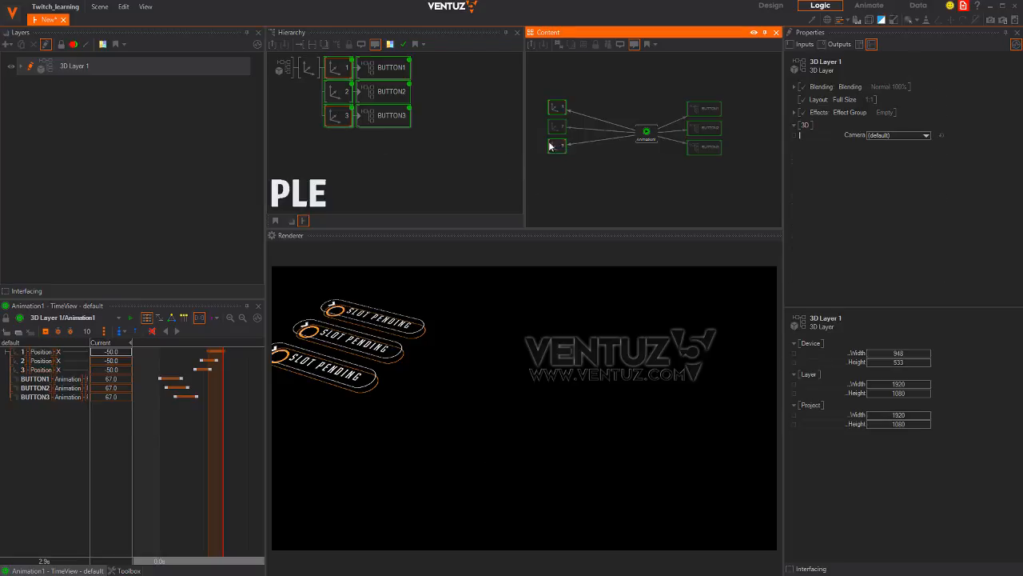
pyautogui.click(557, 111)
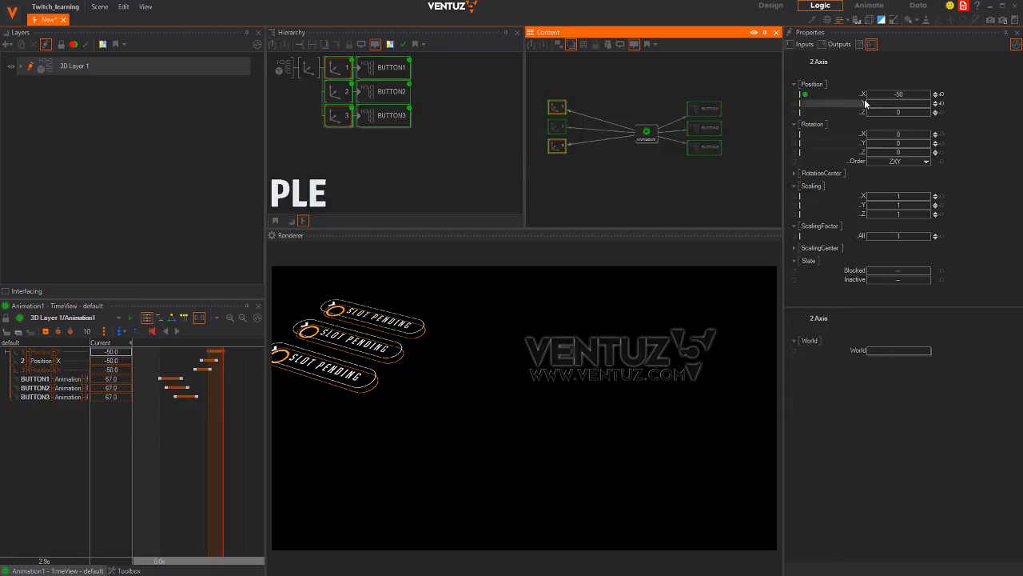
pyautogui.moveTo(853, 104); pyautogui.dragTo(646, 133)
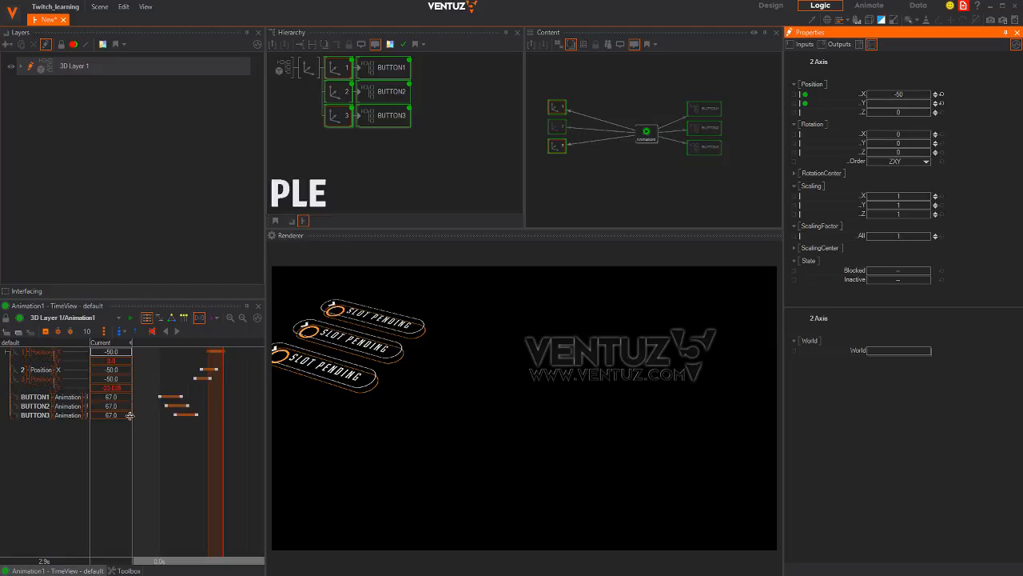
pyautogui.click(59, 361)
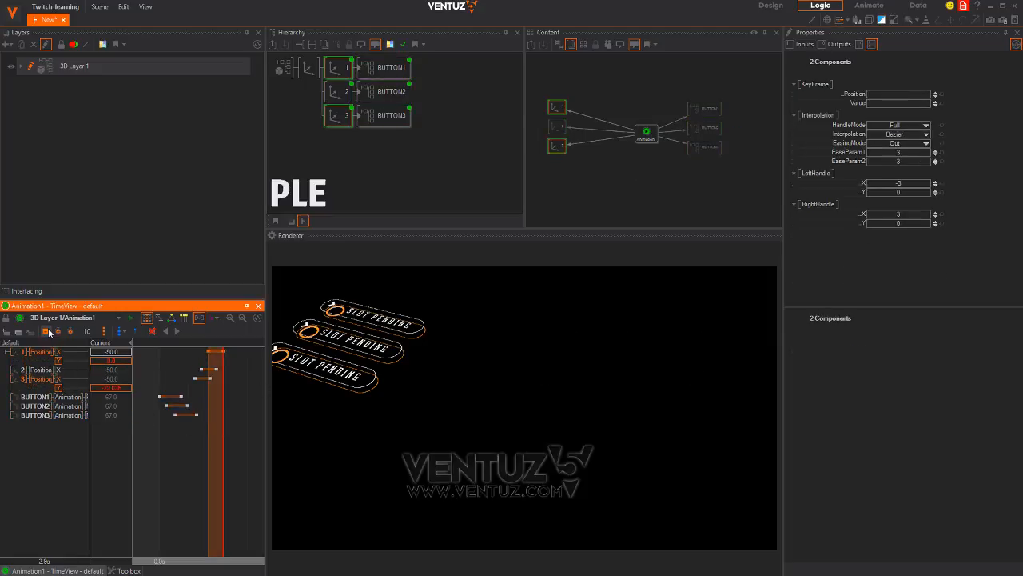
# Lower the third button's vertical position at 3.0s and preview the new motion
pyautogui.scroll(4, 234, 453)
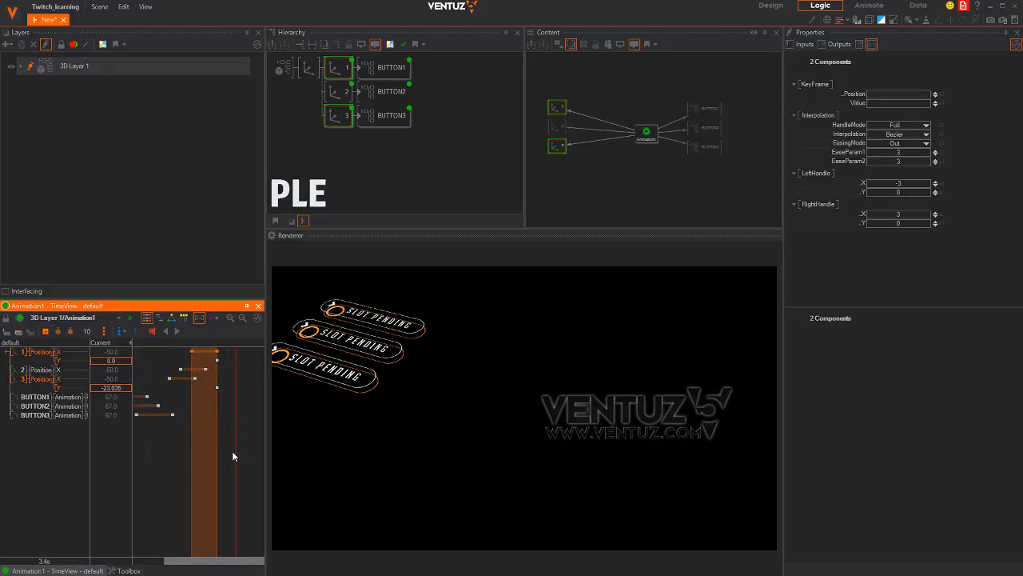
pyautogui.moveTo(239, 464); pyautogui.dragTo(214, 464)
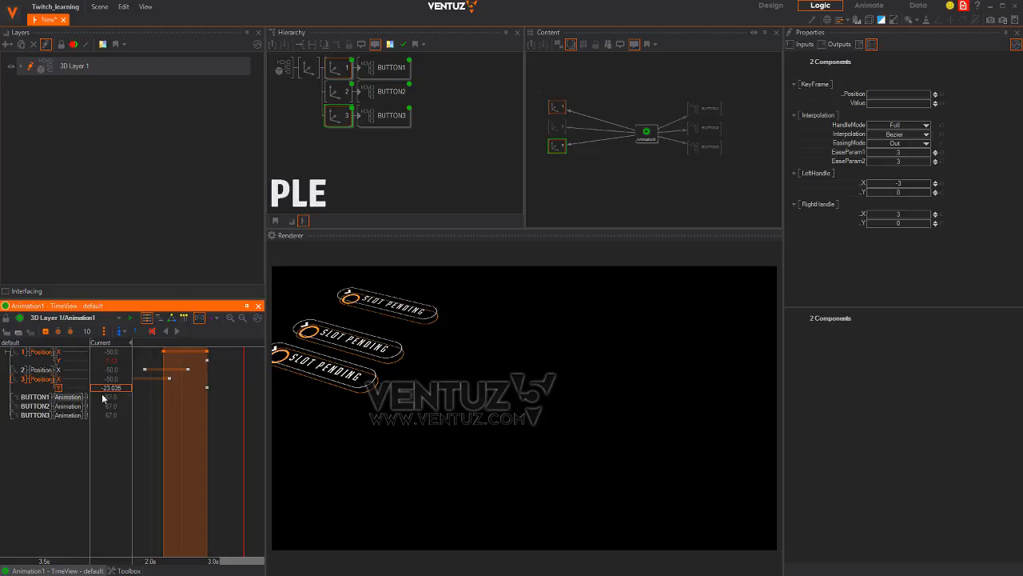
pyautogui.moveTo(118, 389); pyautogui.dragTo(2, 404)
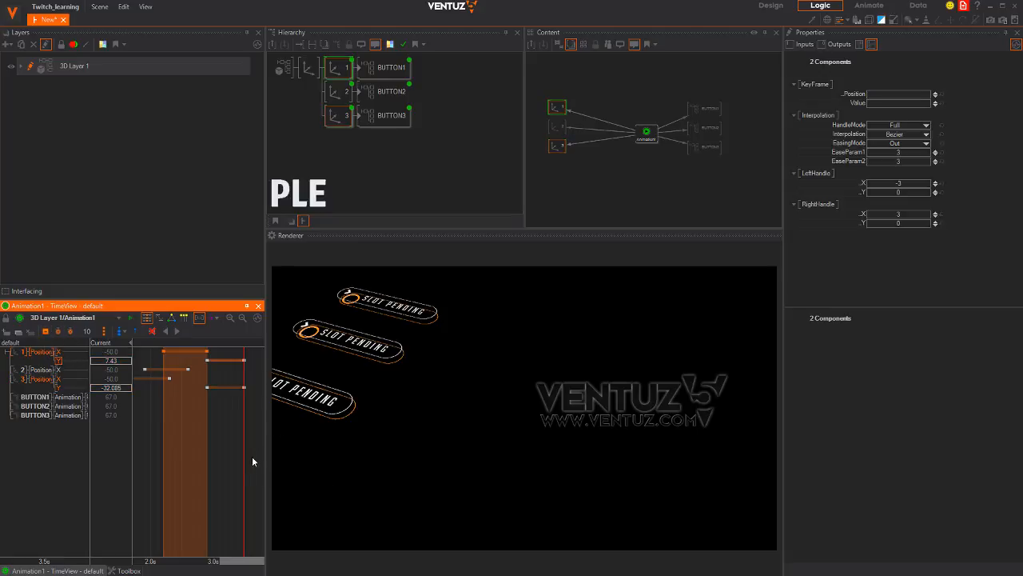
pyautogui.moveTo(253, 461); pyautogui.dragTo(170, 463)
pyautogui.scroll(-3, 198, 440)
pyautogui.scroll(-2, 171, 463)
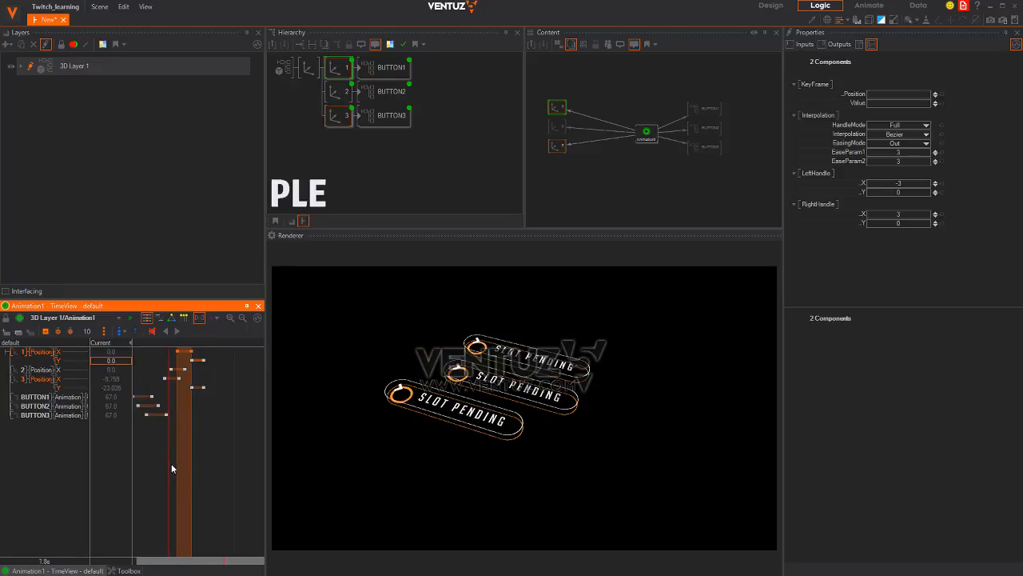
pyautogui.scroll(-2, 171, 469)
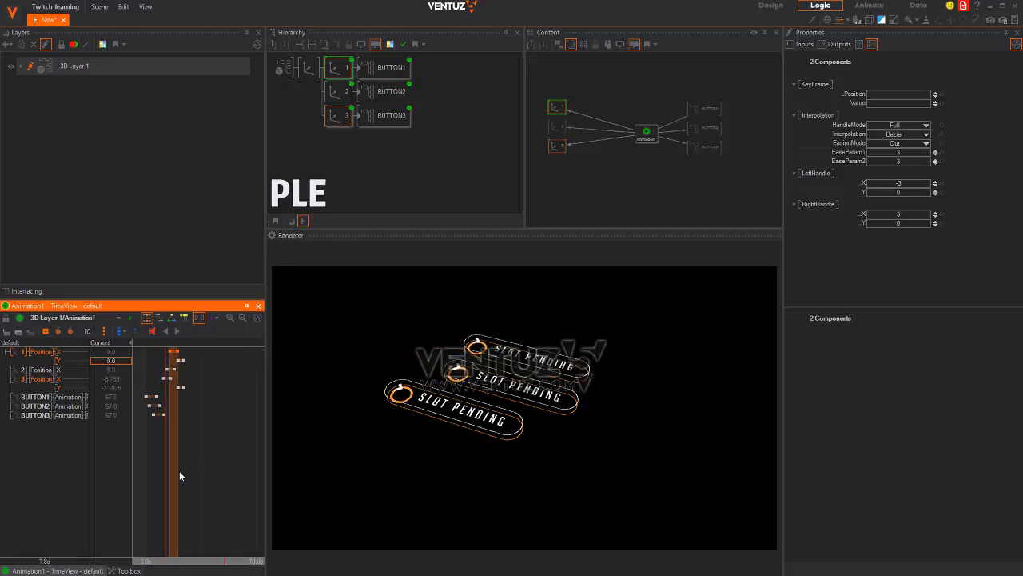
pyautogui.moveTo(183, 470); pyautogui.dragTo(240, 469, button='middle')
pyautogui.scroll(2, 202, 468)
pyautogui.scroll(2, 222, 471)
pyautogui.moveTo(240, 469)
pyautogui.mouseDown()
pyautogui.moveTo(144, 466)
pyautogui.moveTo(254, 464)
pyautogui.moveTo(145, 466)
pyautogui.moveTo(255, 459)
pyautogui.moveTo(168, 462)
pyautogui.moveTo(210, 467)
pyautogui.moveTo(251, 447)
pyautogui.moveTo(242, 431)
pyautogui.moveTo(199, 464)
pyautogui.moveTo(160, 400)
pyautogui.moveTo(149, 461)
pyautogui.moveTo(252, 454)
pyautogui.moveTo(144, 453)
pyautogui.moveTo(232, 453)
pyautogui.mouseUp()
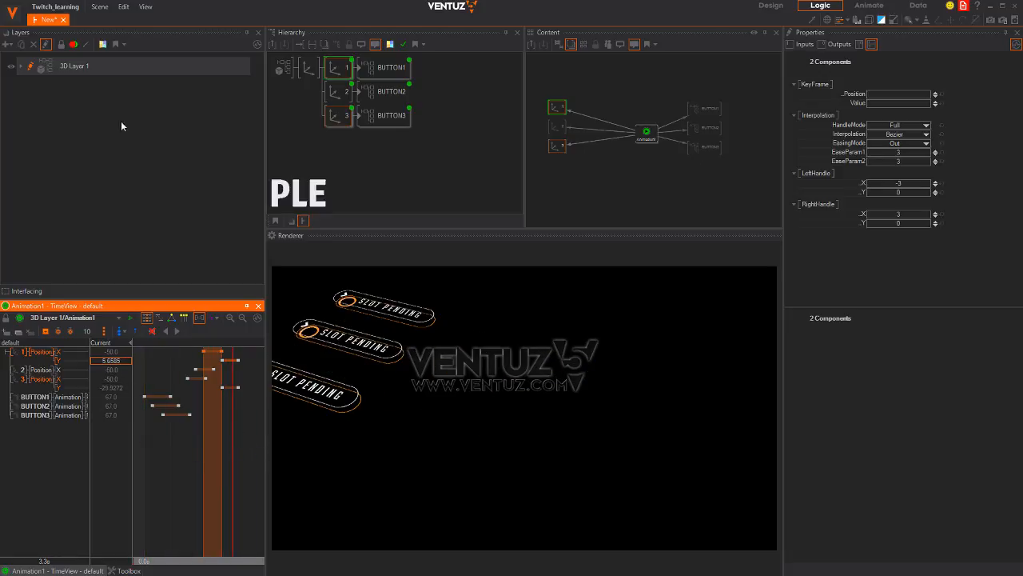
# Save the scene as 'loader'
pyautogui.click(98, 7)
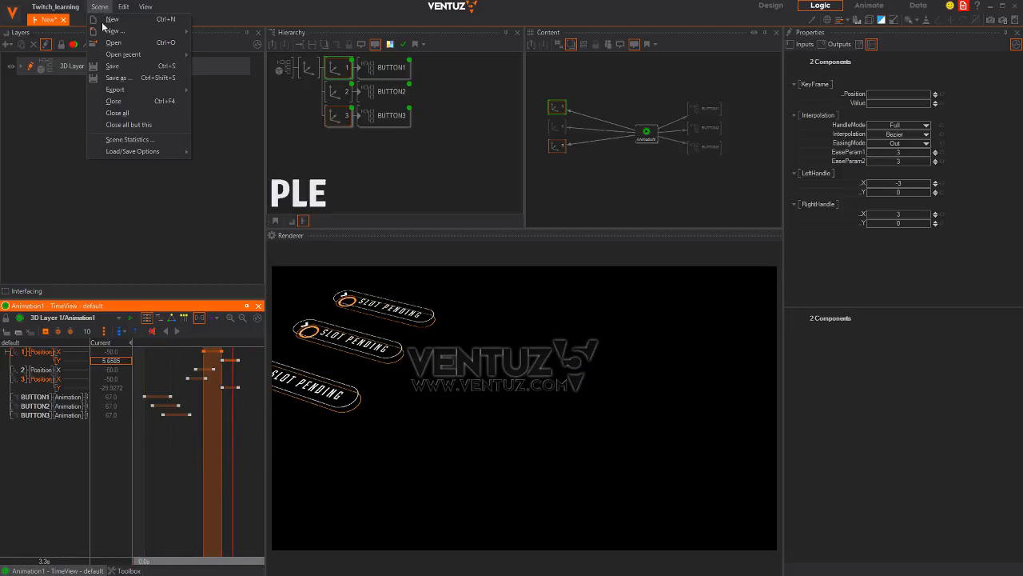
pyautogui.click(126, 79)
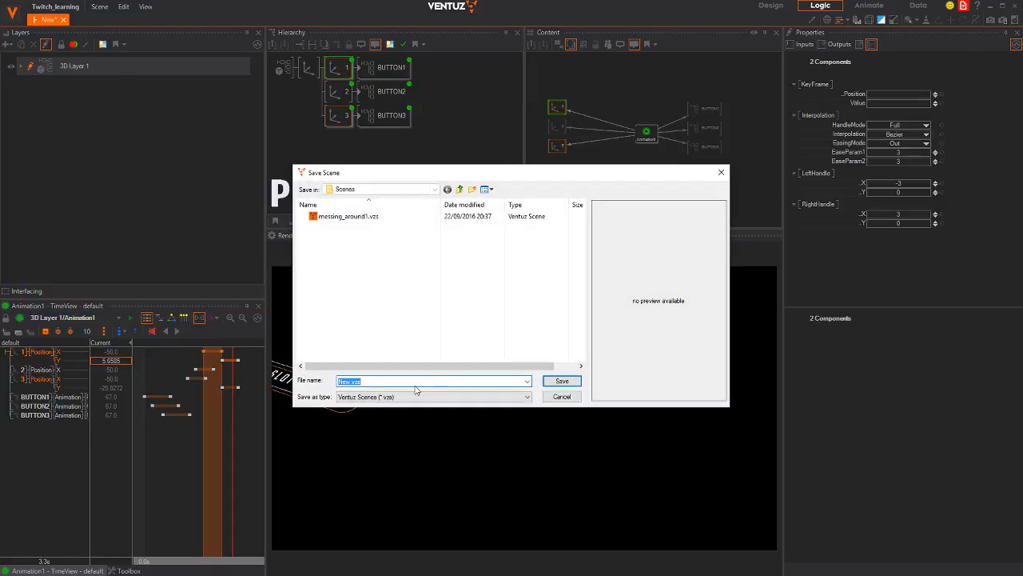
pyautogui.write('loader')
pyautogui.press('Return')
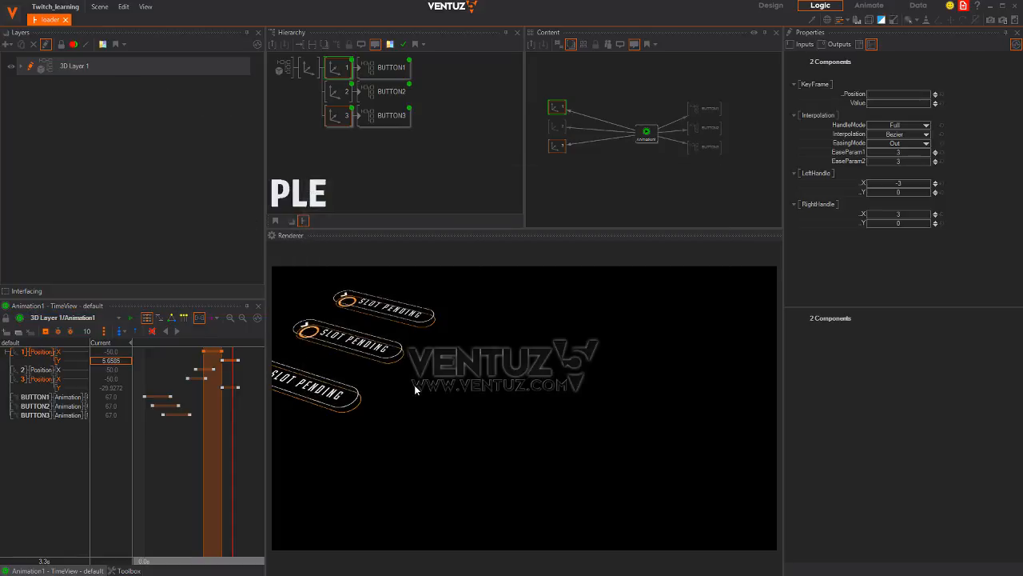
# Select the three buttons' end keyframes near 1.7s and shift them slightly later
pyautogui.moveTo(233, 456); pyautogui.dragTo(144, 444)
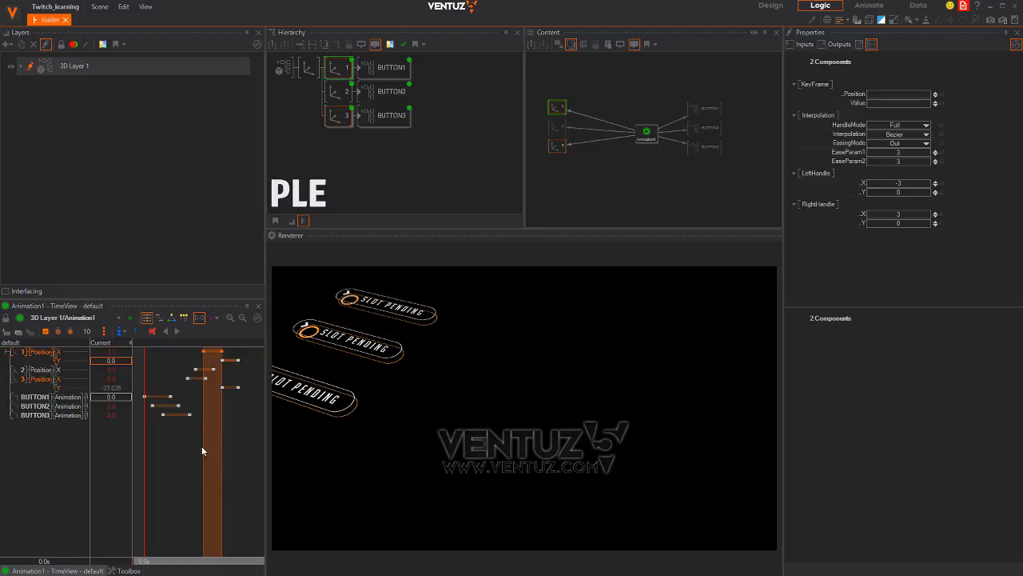
pyautogui.scroll(7, 201, 467)
pyautogui.moveTo(176, 462); pyautogui.dragTo(240, 463, button='middle')
pyautogui.click(253, 432)
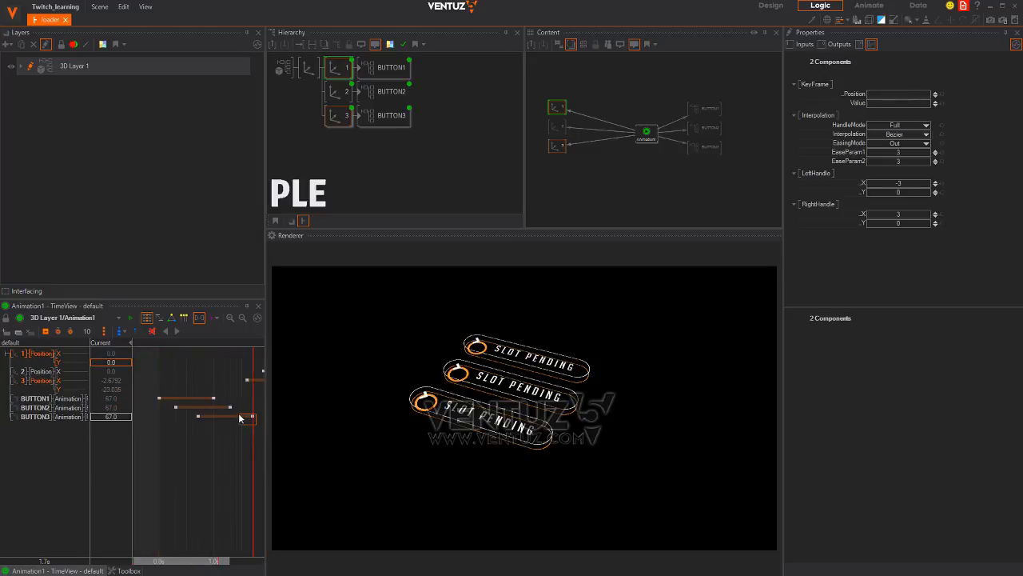
pyautogui.click(214, 399)
pyautogui.moveTo(214, 409); pyautogui.dragTo(234, 417)
pyautogui.moveTo(232, 463); pyautogui.dragTo(180, 461, button='middle')
# Move another group of keyframes to a new time and play back the entrance
pyautogui.scroll(-2, 203, 468)
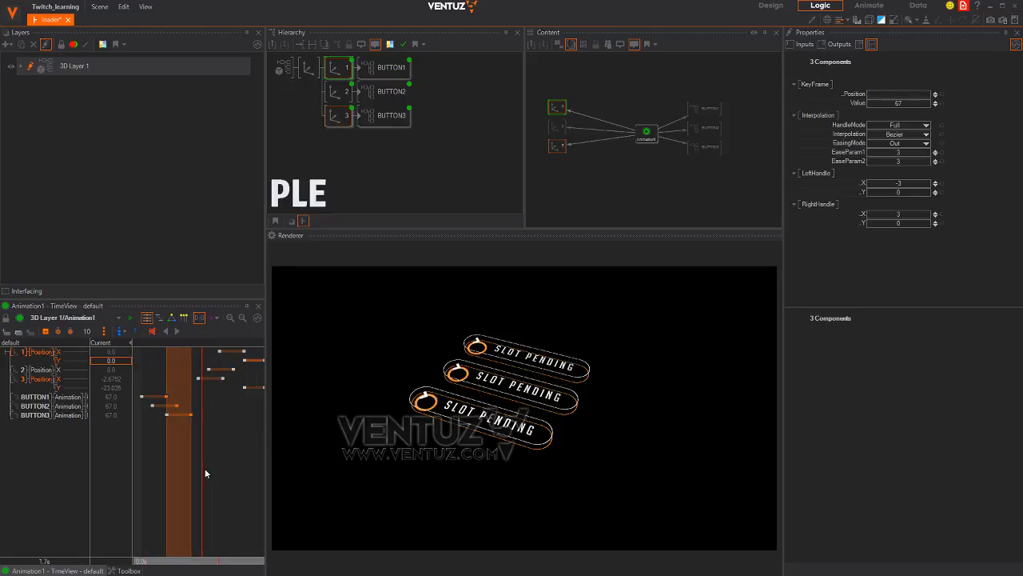
pyautogui.scroll(-1, 205, 473)
pyautogui.moveTo(241, 396)
pyautogui.mouseDown()
pyautogui.moveTo(188, 348)
pyautogui.moveTo(185, 385)
pyautogui.mouseUp()
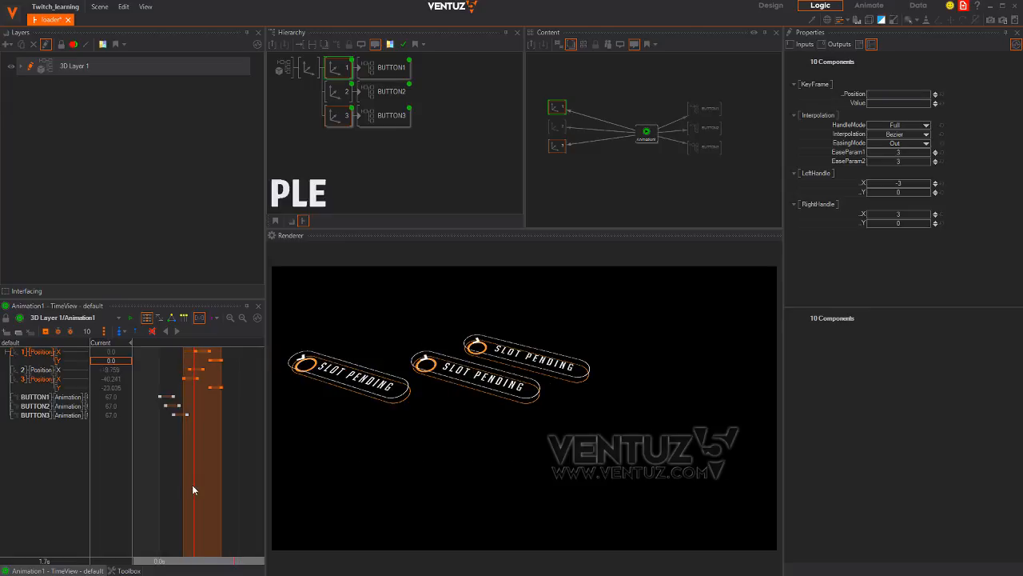
pyautogui.moveTo(193, 484); pyautogui.dragTo(159, 472)
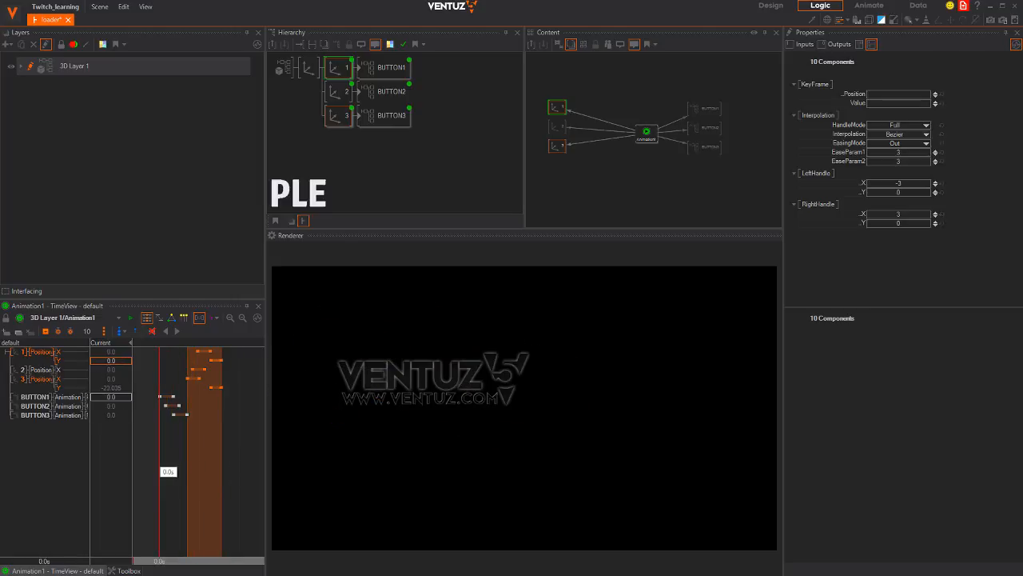
pyautogui.click(177, 334)
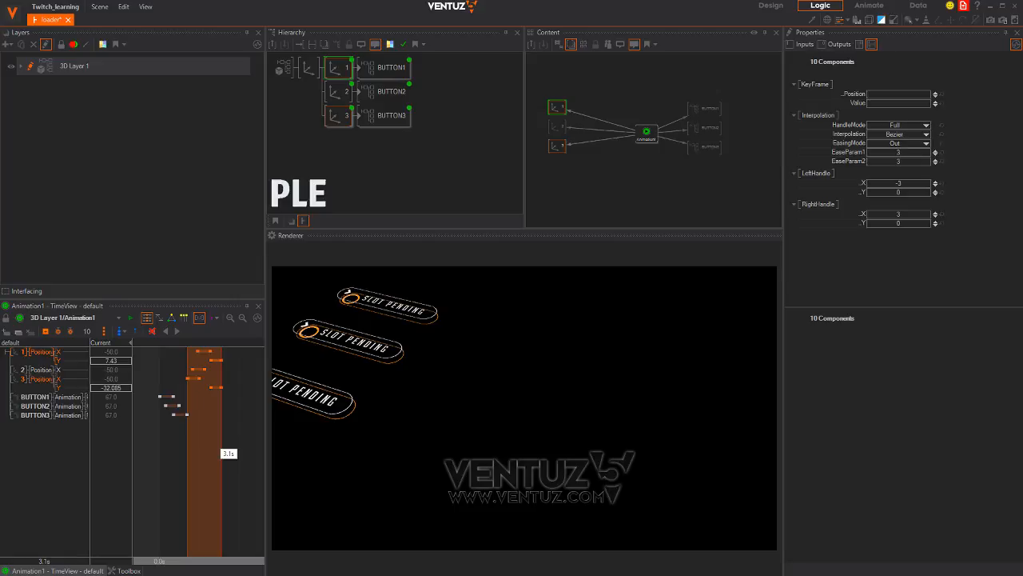
# Add keyframes on the BUTTON1–3 animation rows at 4.0s
pyautogui.click(40, 406)
pyautogui.click(38, 397)
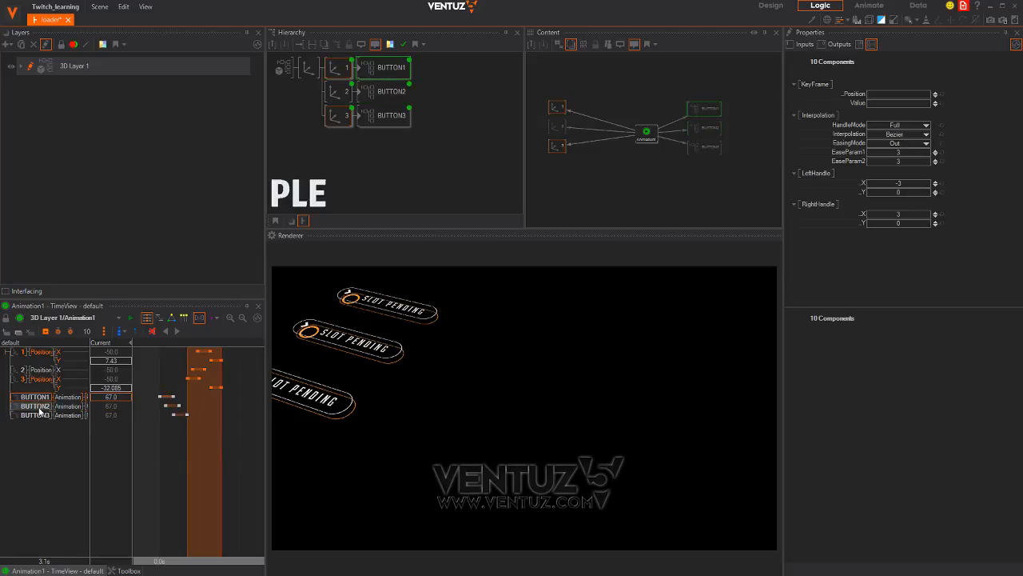
pyautogui.keyDown('shift'); pyautogui.click(38, 413); pyautogui.keyUp('shift')
pyautogui.click(46, 331)
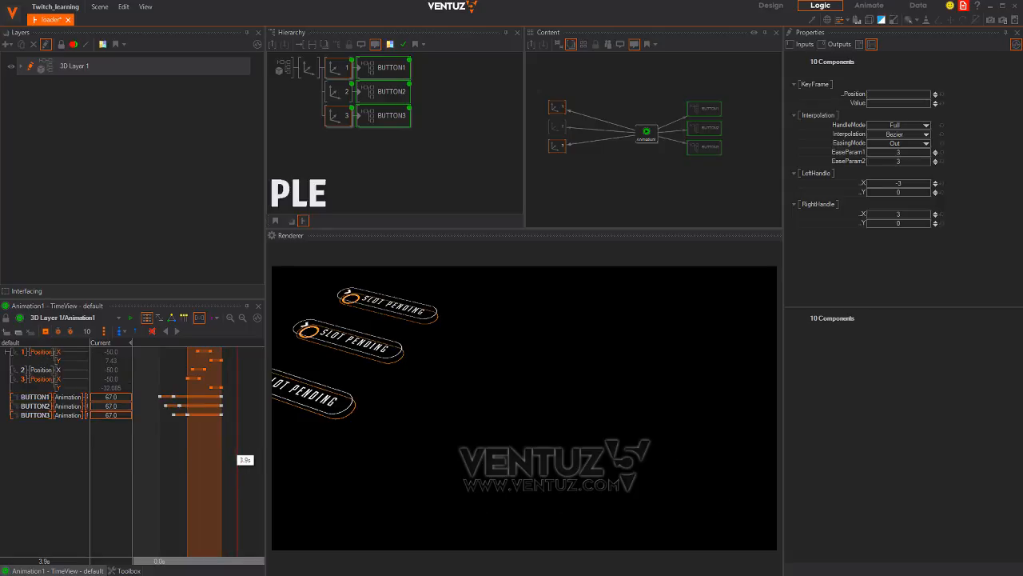
pyautogui.click(239, 459)
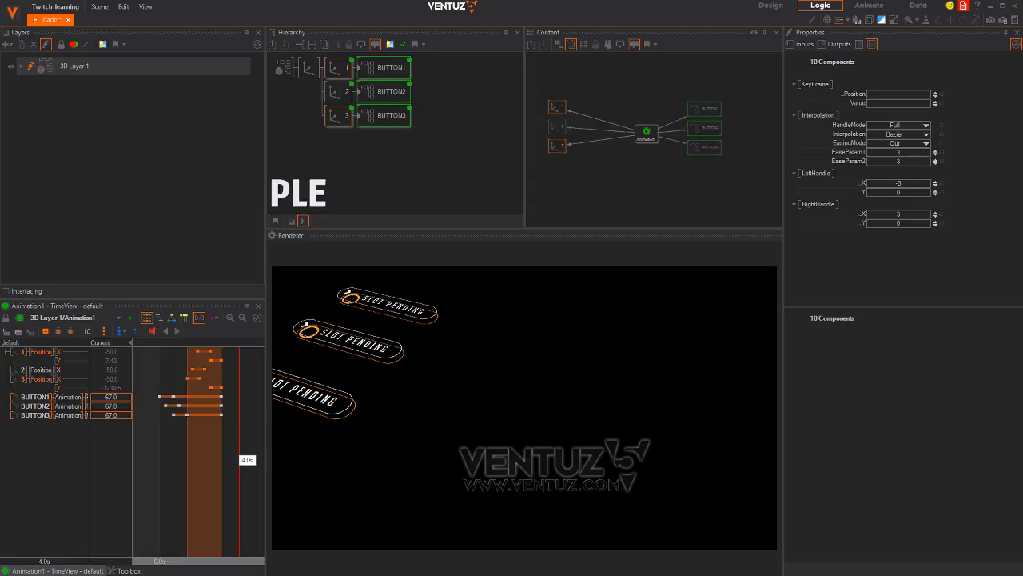
pyautogui.click(44, 332)
# Set the BUTTON1, BUTTON2 and BUTTON3 animation values to 100
pyautogui.click(115, 398)
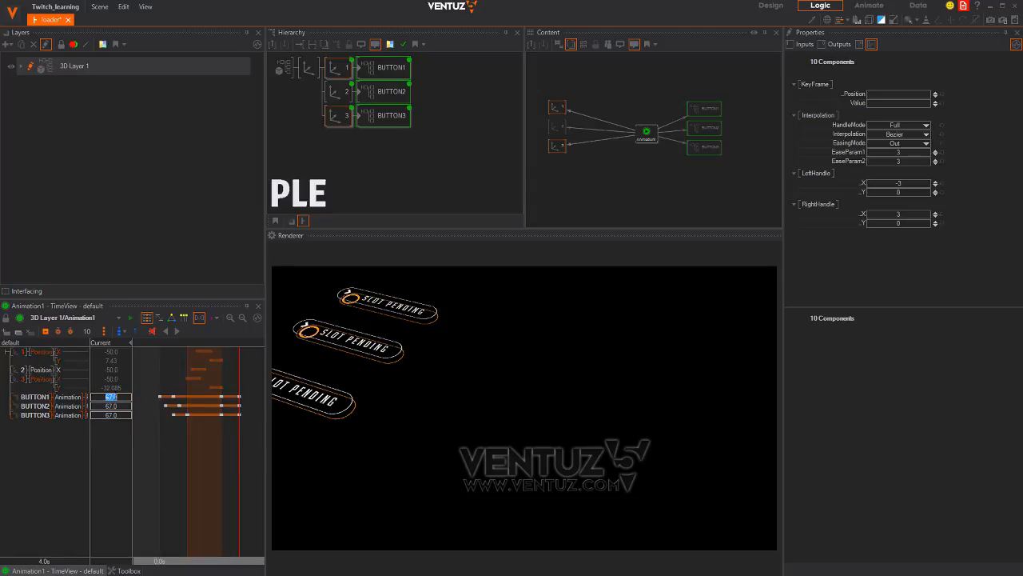
pyautogui.write('100')
pyautogui.click(119, 407)
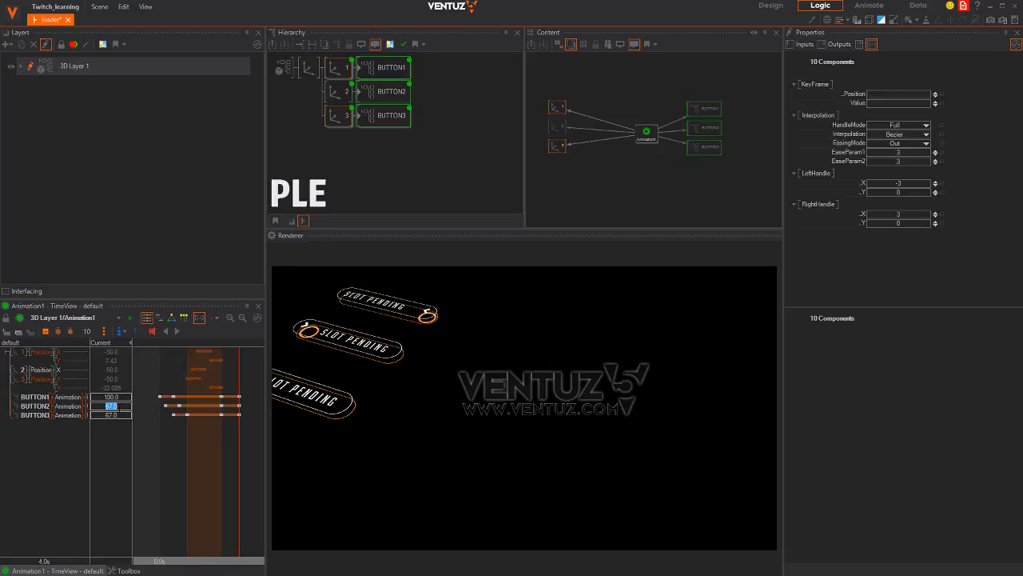
pyautogui.write('100')
pyautogui.press('Return')
pyautogui.click(119, 416)
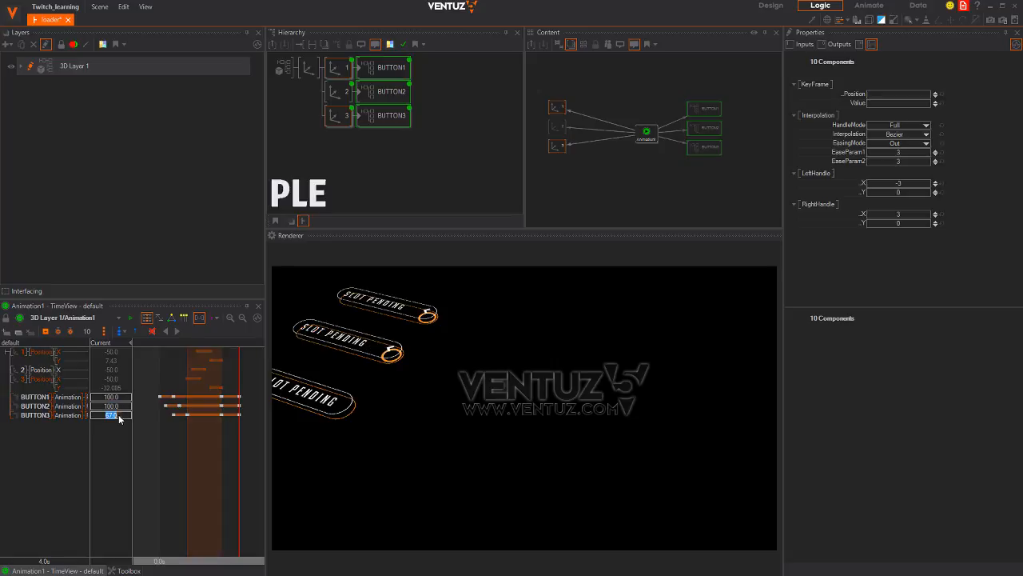
pyautogui.write('100')
pyautogui.press('Return')
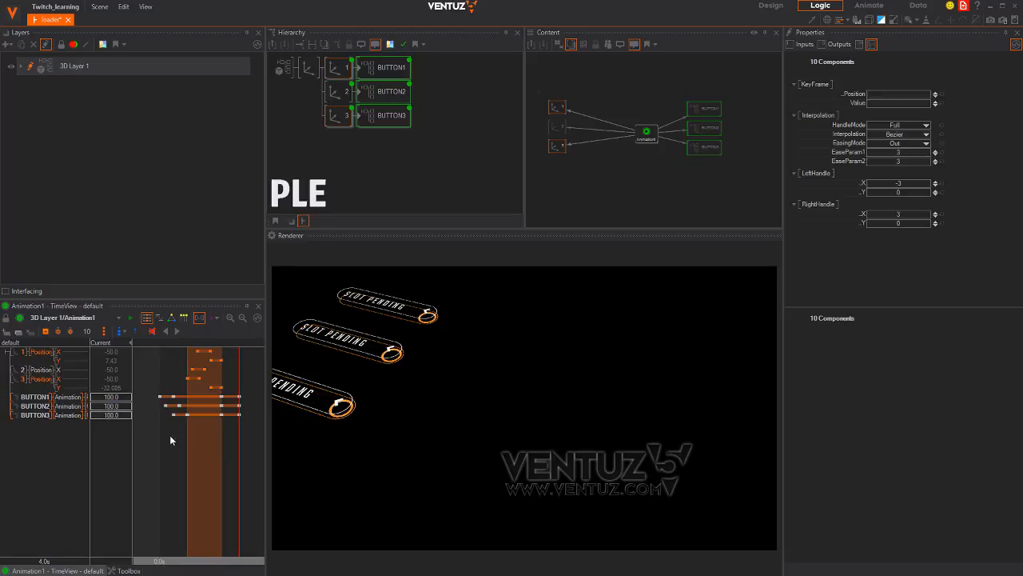
# Select the last keyframe segments of BUTTON2 and BUTTON3
pyautogui.keyDown('ctrl'); pyautogui.click(239, 406); pyautogui.keyUp('ctrl')
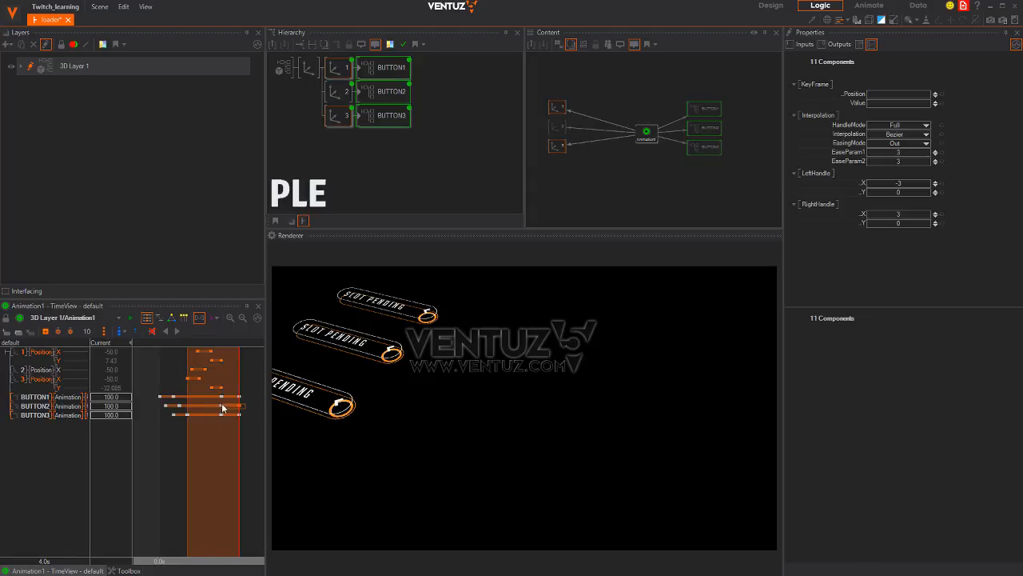
pyautogui.click(221, 405)
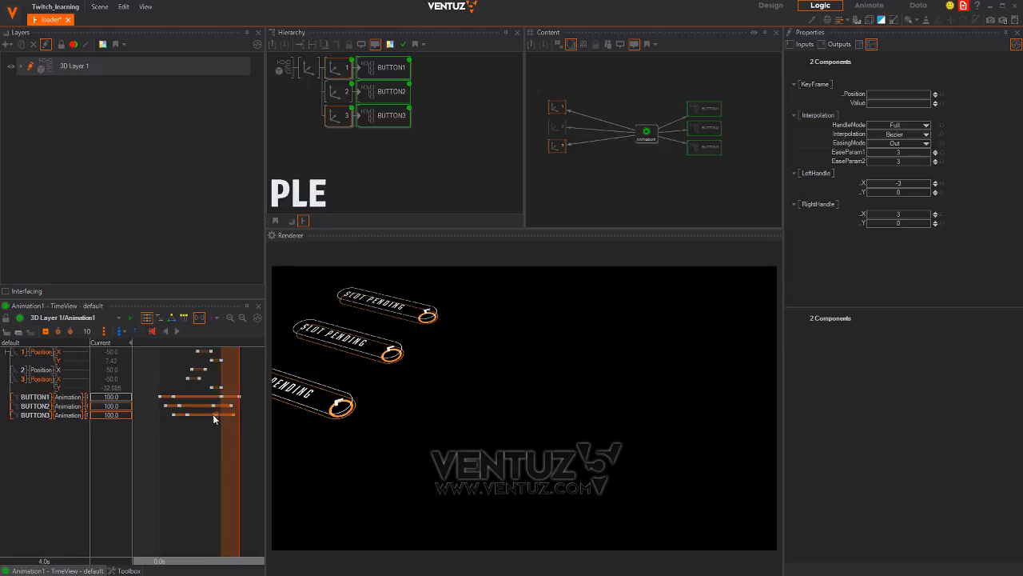
pyautogui.click(207, 415)
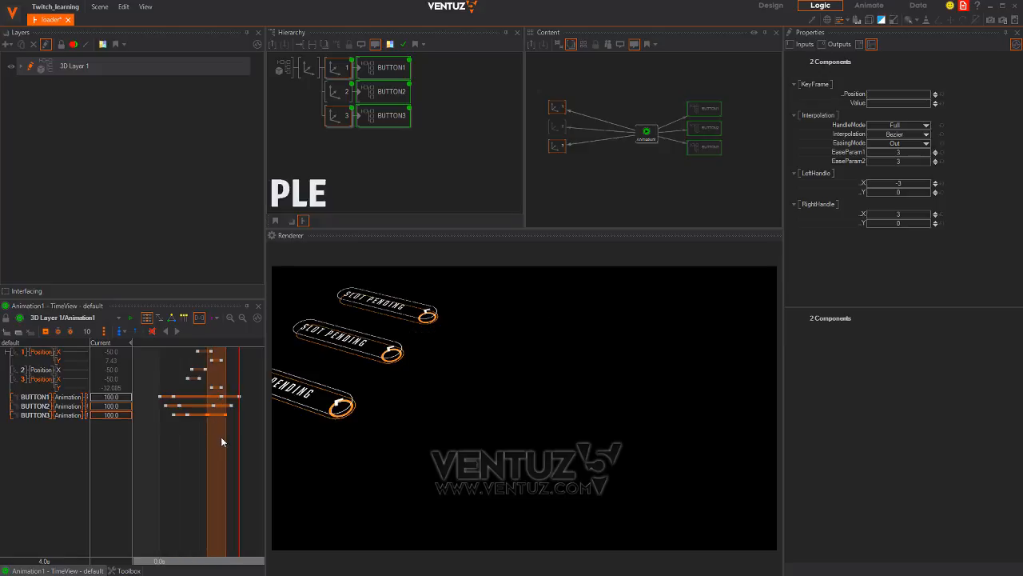
# Shift six final Animation keyframes later and preview the button motion
pyautogui.moveTo(239, 444)
pyautogui.mouseDown()
pyautogui.moveTo(203, 453)
pyautogui.moveTo(233, 453)
pyautogui.mouseUp()
pyautogui.moveTo(203, 422); pyautogui.dragTo(221, 416)
pyautogui.moveTo(249, 461)
pyautogui.mouseDown()
pyautogui.moveTo(168, 453)
pyautogui.moveTo(244, 454)
pyautogui.mouseUp()
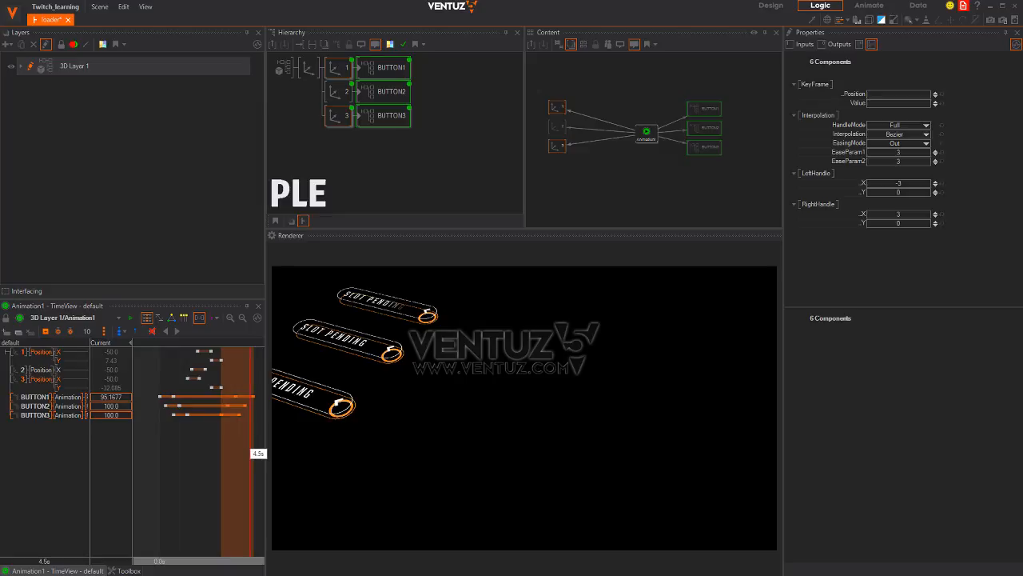
# Move an individual keyframe segment to 3.5s and add BUTTON2's last keyframes to the selection
pyautogui.click(235, 397)
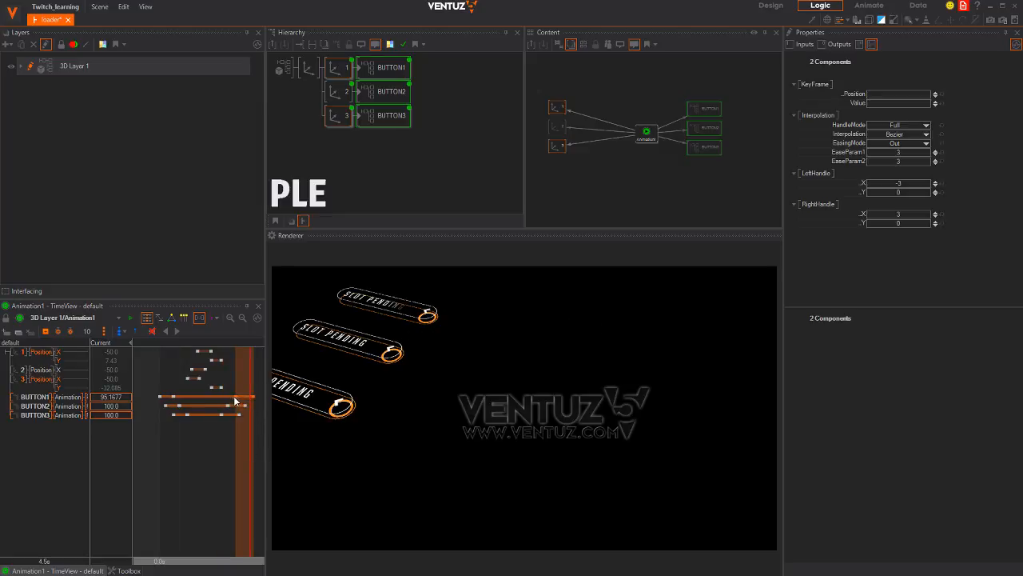
pyautogui.click(222, 402)
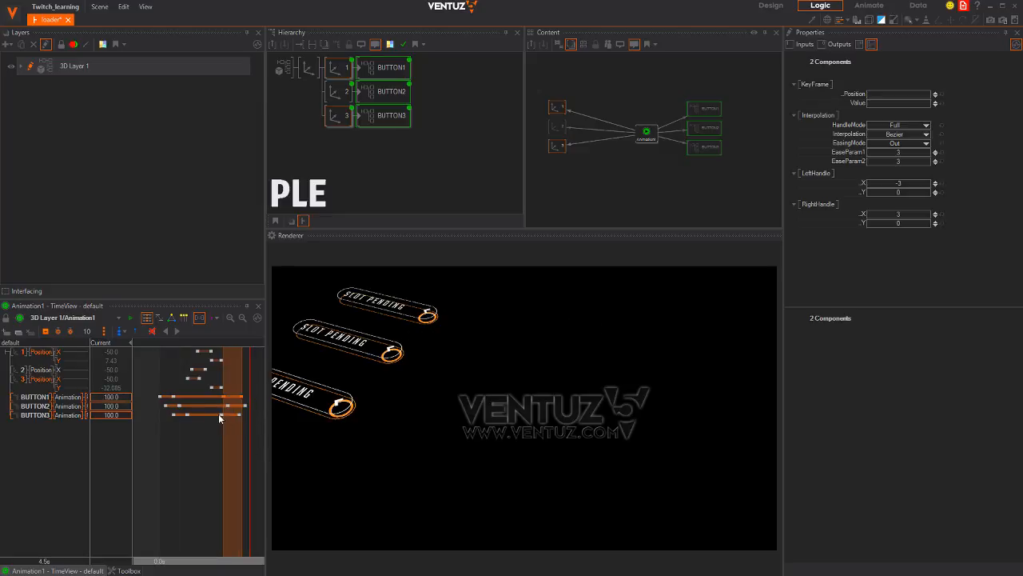
pyautogui.moveTo(219, 415); pyautogui.dragTo(232, 416)
pyautogui.moveTo(230, 438)
pyautogui.mouseDown(button='right')
pyautogui.moveTo(218, 431)
pyautogui.moveTo(257, 437)
pyautogui.moveTo(228, 430)
pyautogui.mouseUp(button='right')
pyautogui.keyDown('ctrl'); pyautogui.moveTo(249, 411); pyautogui.dragTo(206, 454); pyautogui.keyUp('ctrl')
pyautogui.scroll(-3, 244, 462)
# Zero the button group's rotation and position, then raise it to about Y 3.5 with an X tilt
pyautogui.click(309, 68)
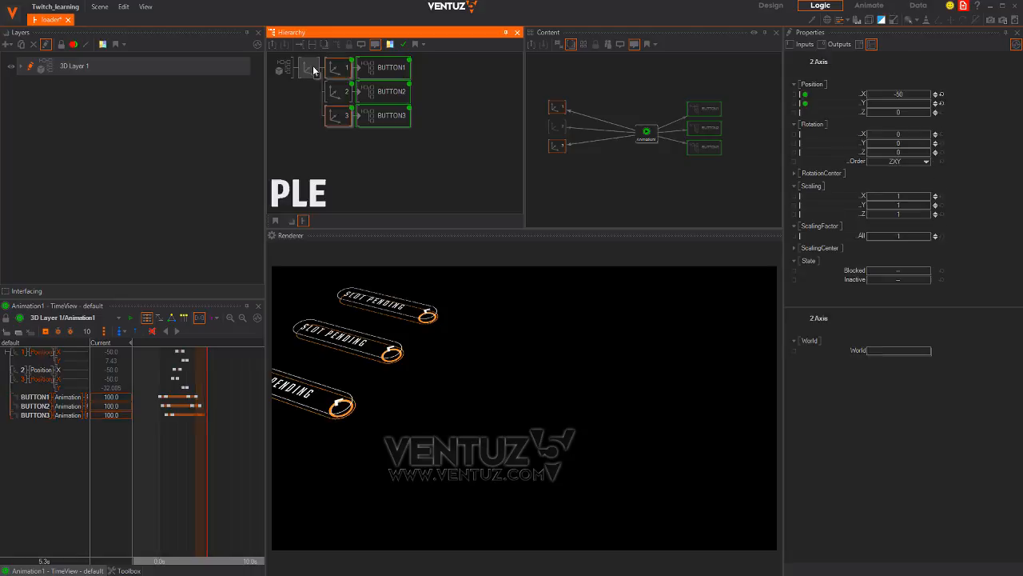
pyautogui.click(941, 152)
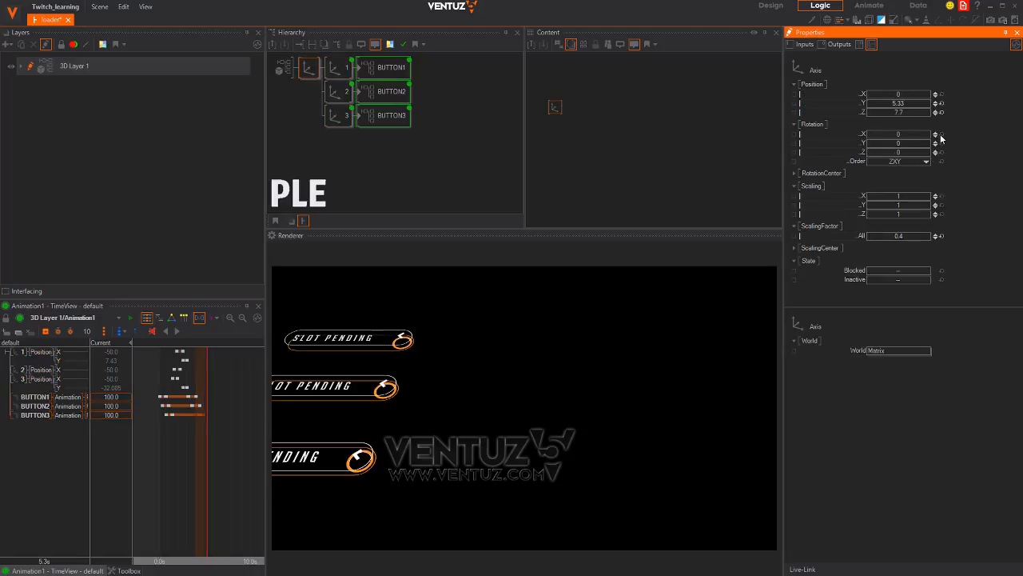
pyautogui.click(940, 134)
pyautogui.click(941, 112)
pyautogui.click(940, 103)
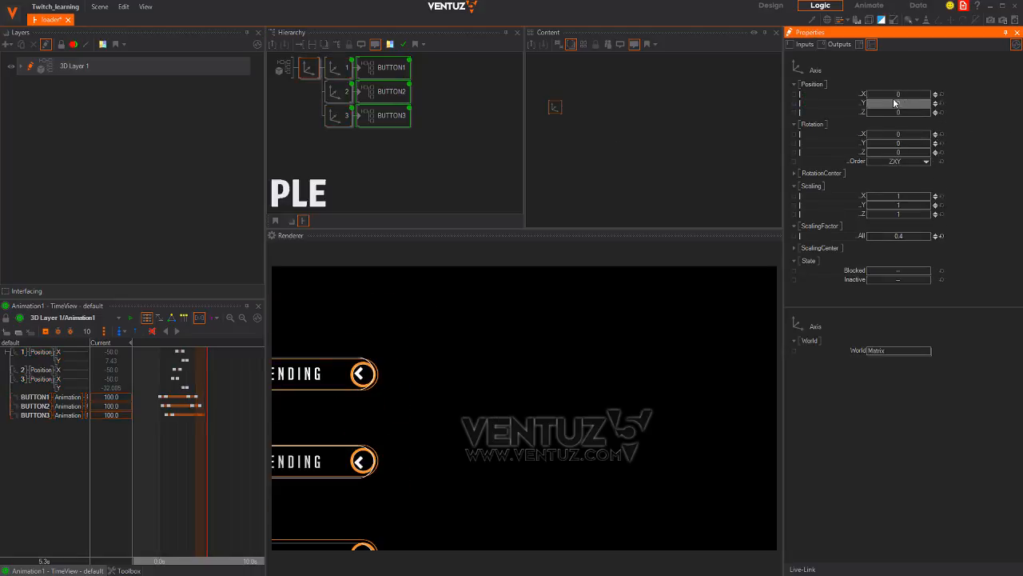
pyautogui.moveTo(909, 94); pyautogui.dragTo(956, 97)
pyautogui.click(936, 96)
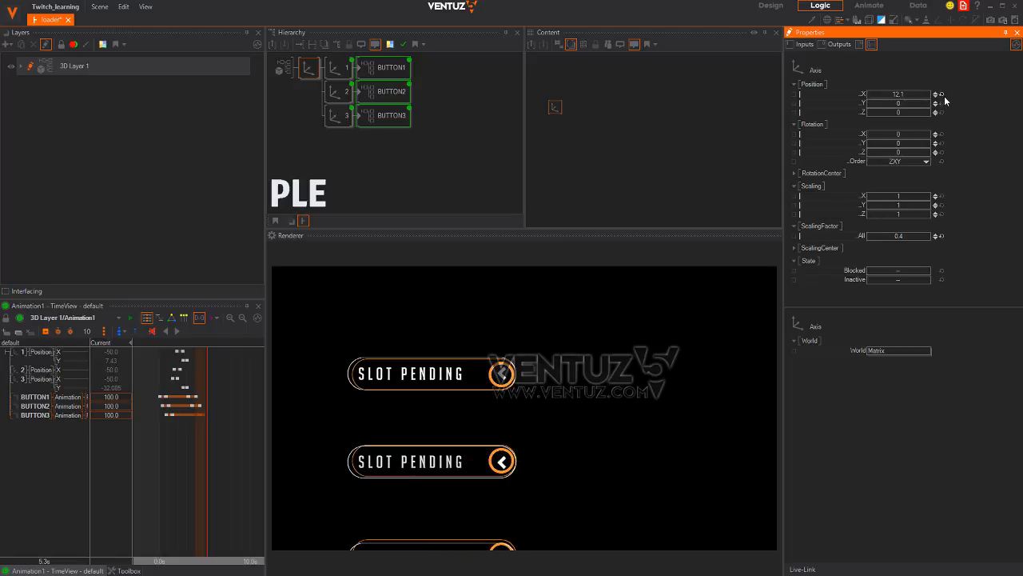
pyautogui.click(941, 94)
pyautogui.moveTo(919, 103); pyautogui.dragTo(966, 129)
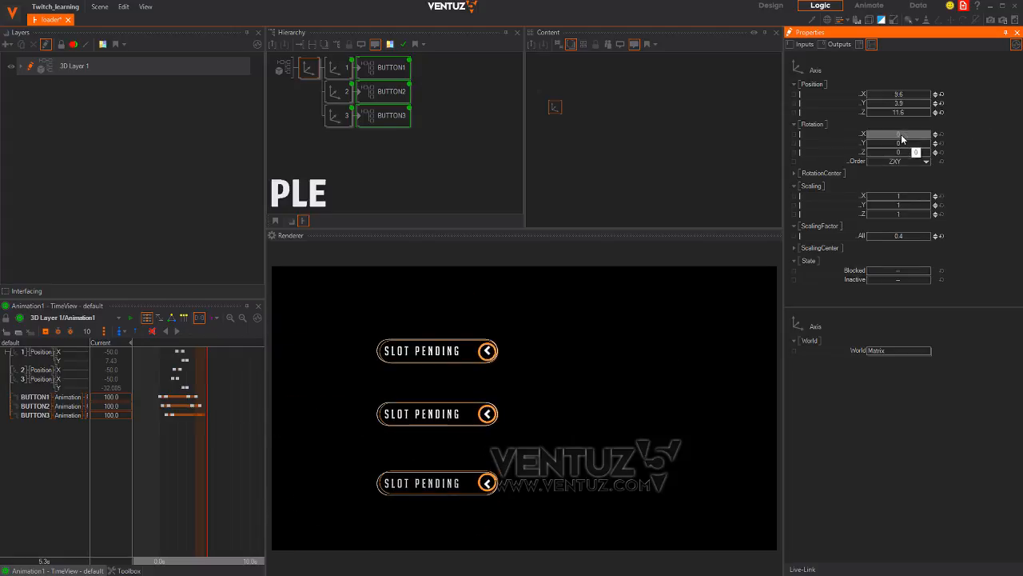
pyautogui.moveTo(902, 138); pyautogui.dragTo(847, 151)
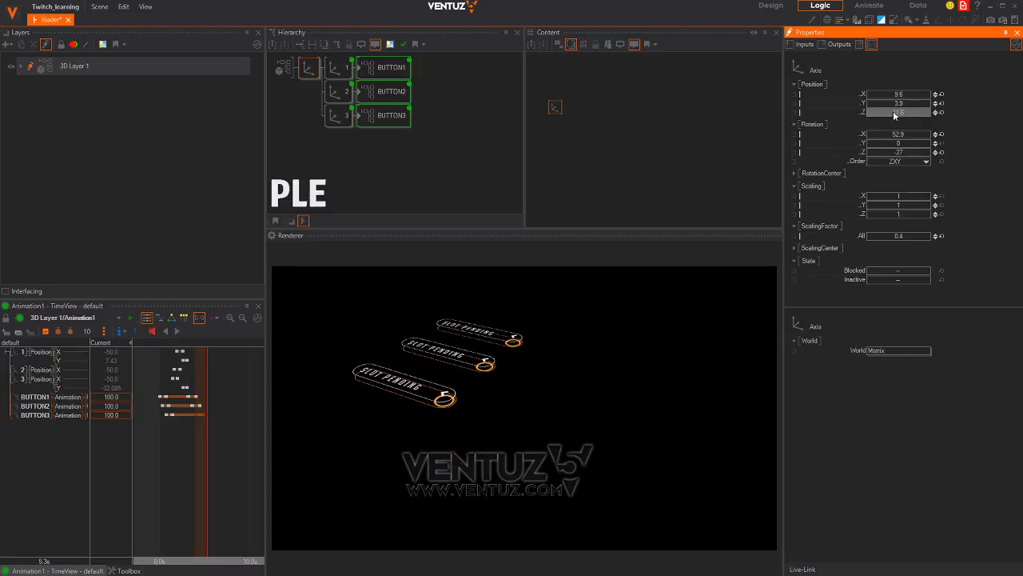
pyautogui.moveTo(893, 103); pyautogui.dragTo(841, 103)
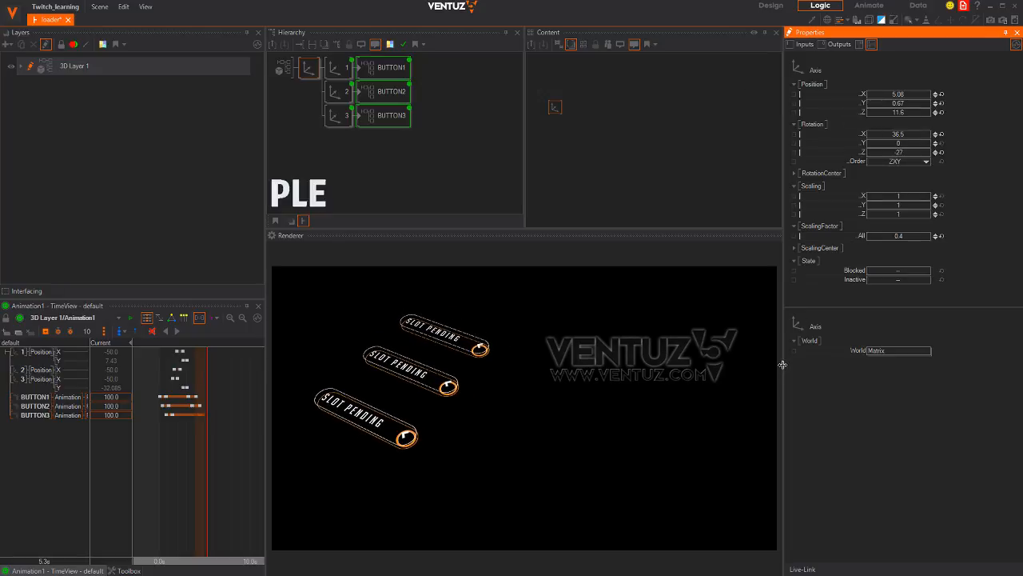
# Enlarge the render view, bring the buttons closer at Z 5.66, and preview the slide-in to 4.6s
pyautogui.moveTo(779, 364); pyautogui.dragTo(848, 356)
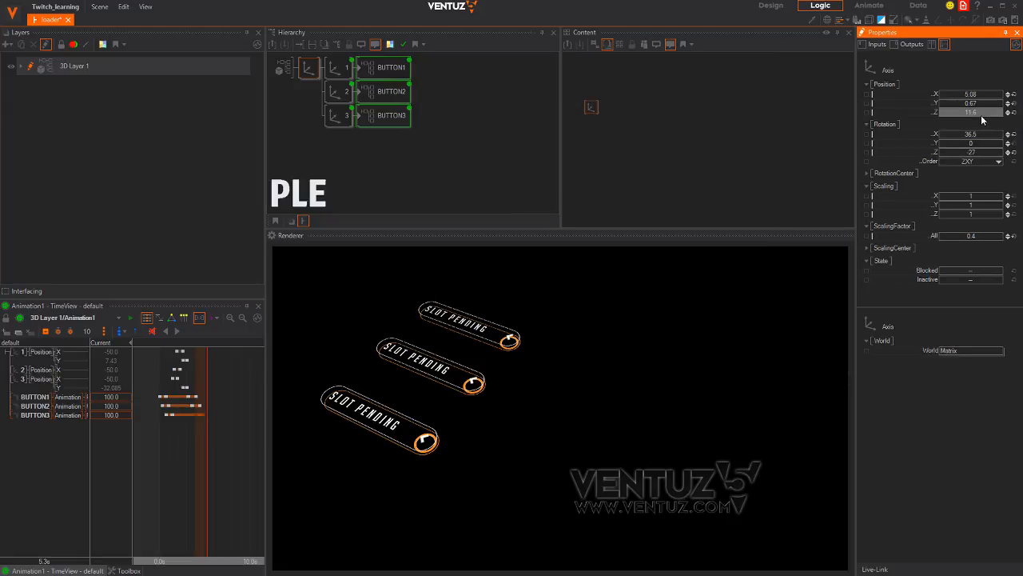
pyautogui.moveTo(980, 115); pyautogui.dragTo(907, 104)
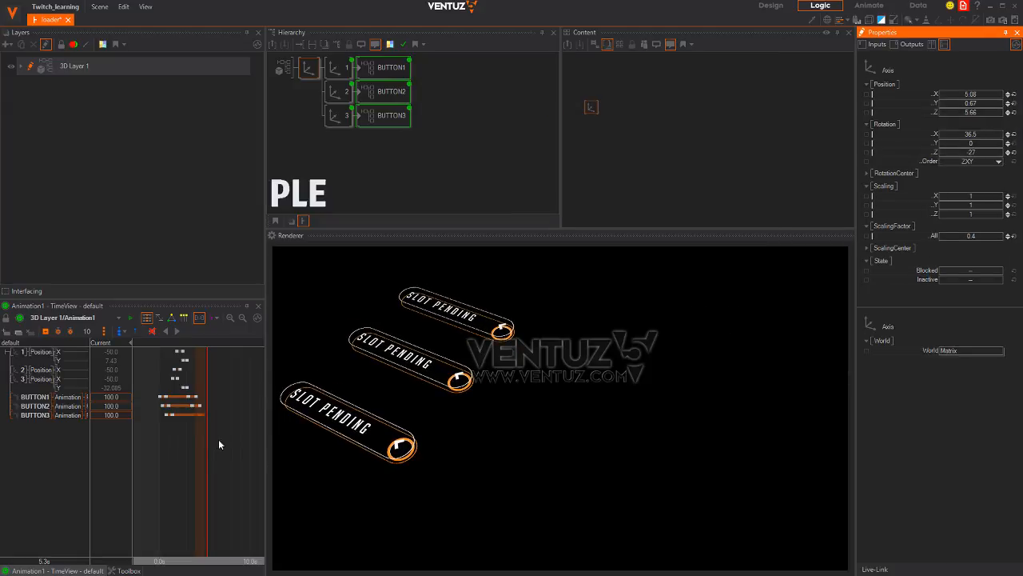
pyautogui.moveTo(218, 439)
pyautogui.mouseDown()
pyautogui.moveTo(200, 412)
pyautogui.moveTo(161, 444)
pyautogui.moveTo(196, 432)
pyautogui.moveTo(210, 435)
pyautogui.moveTo(171, 440)
pyautogui.moveTo(205, 440)
pyautogui.mouseUp()
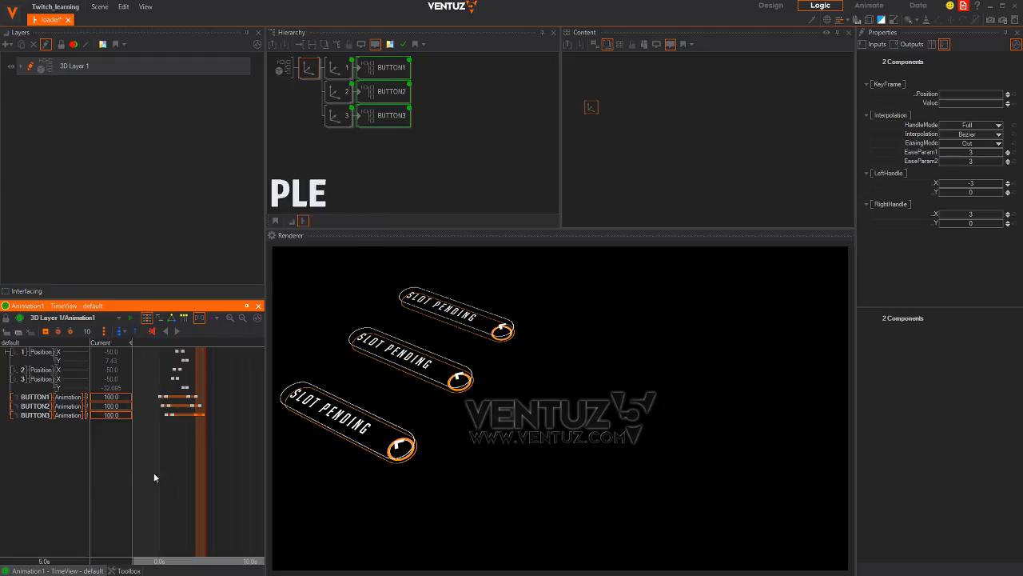
pyautogui.moveTo(155, 477); pyautogui.dragTo(204, 469)
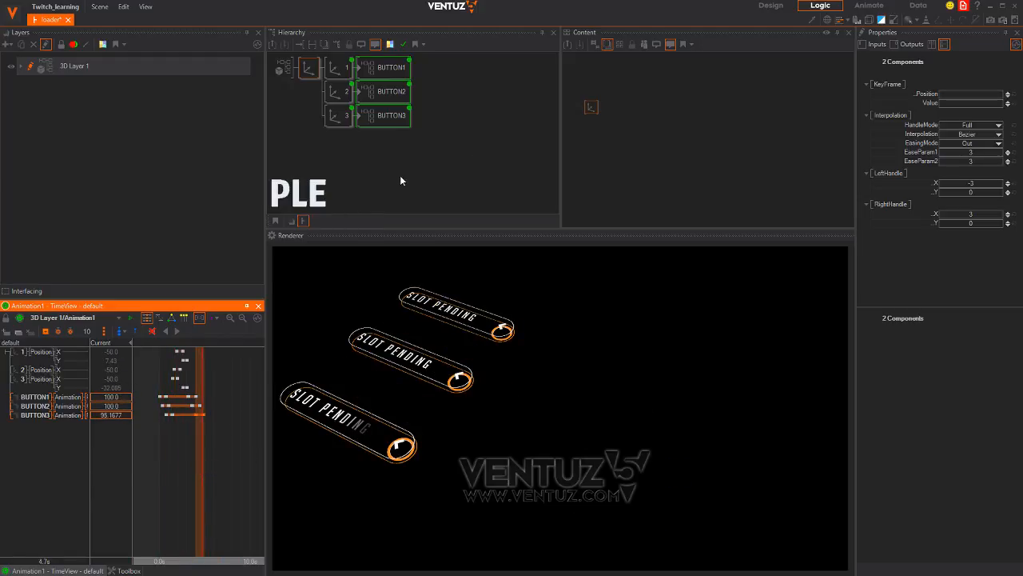
pyautogui.click(318, 86)
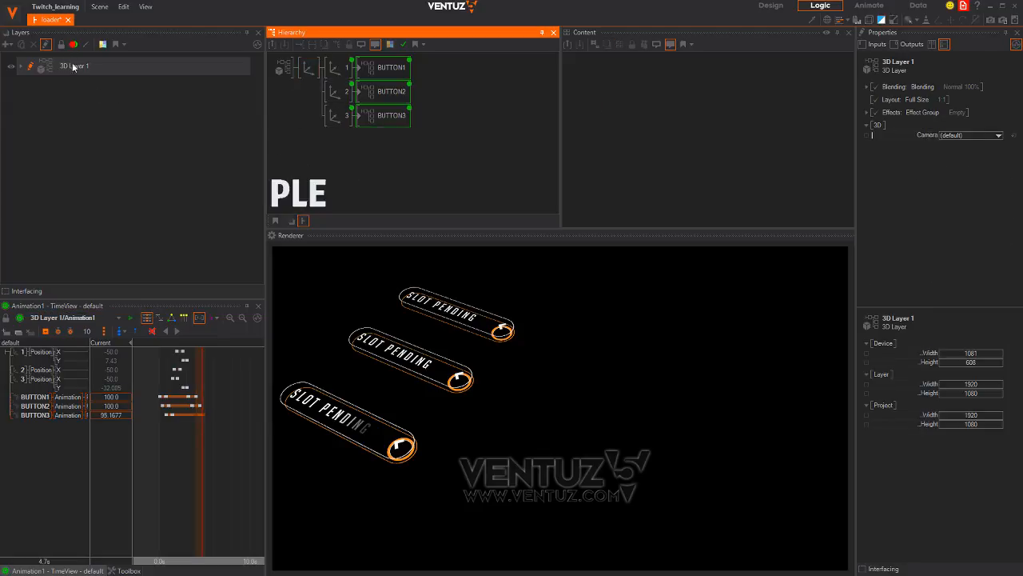
# Save the loader scene and check it against the holographic loader reference in Chrome
pyautogui.click(100, 7)
pyautogui.click(118, 68)
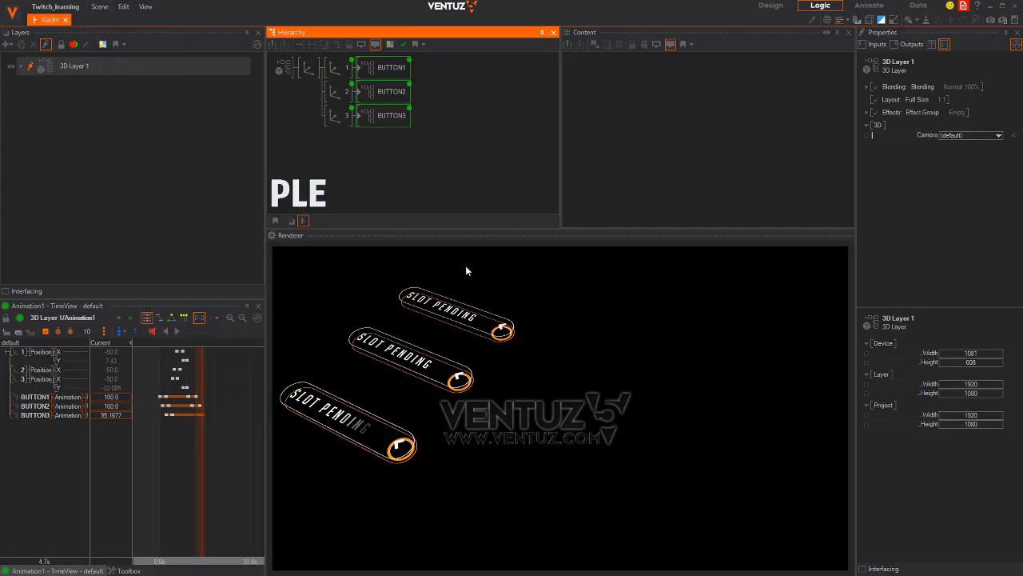
pyautogui.hotkey('alt', 'Tab')
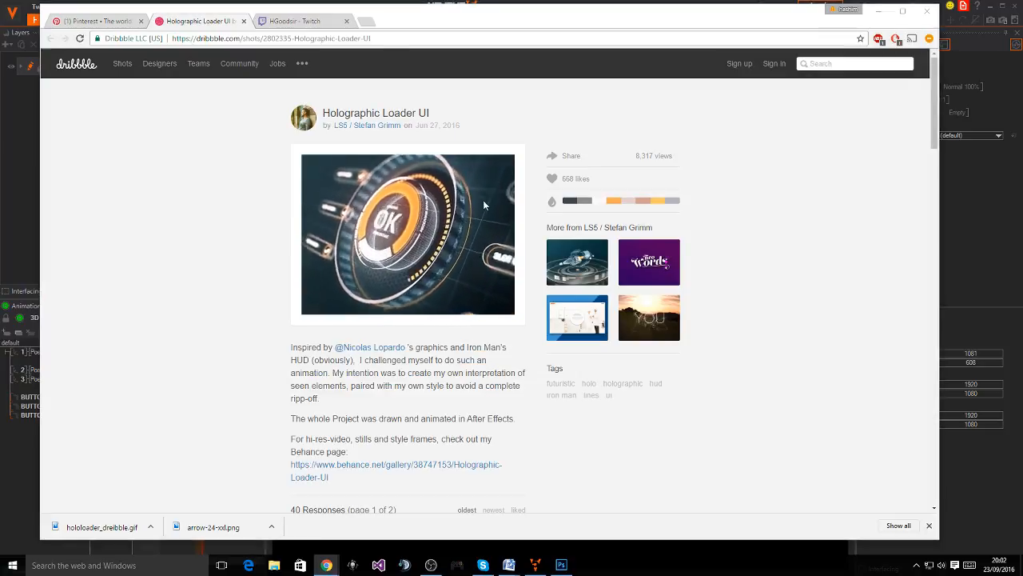
pyautogui.hotkey('alt', 'Tab')
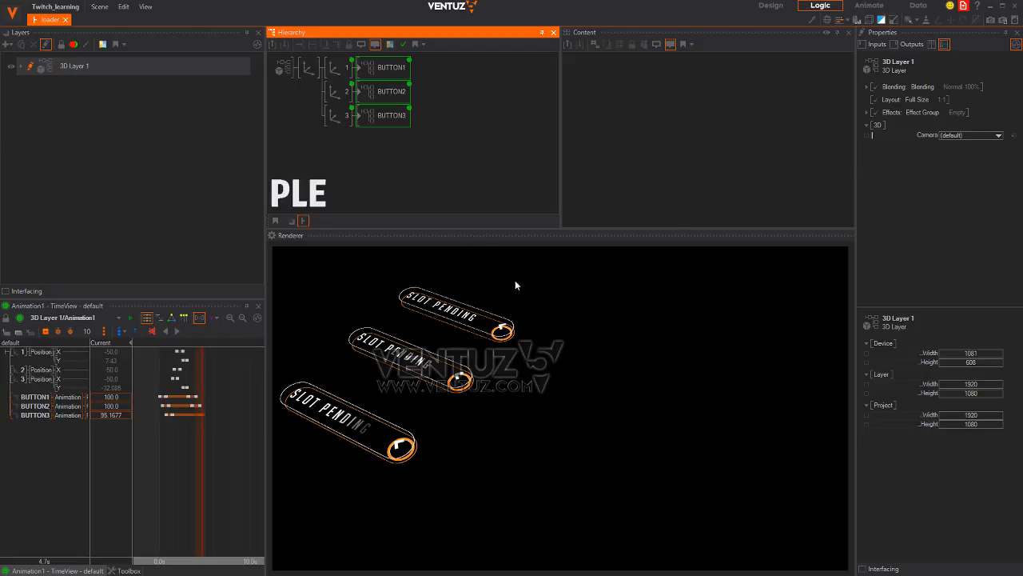
# Add an Axis node above the buttons and a Group node beneath it in the hierarchy
pyautogui.doubleClick(304, 124)
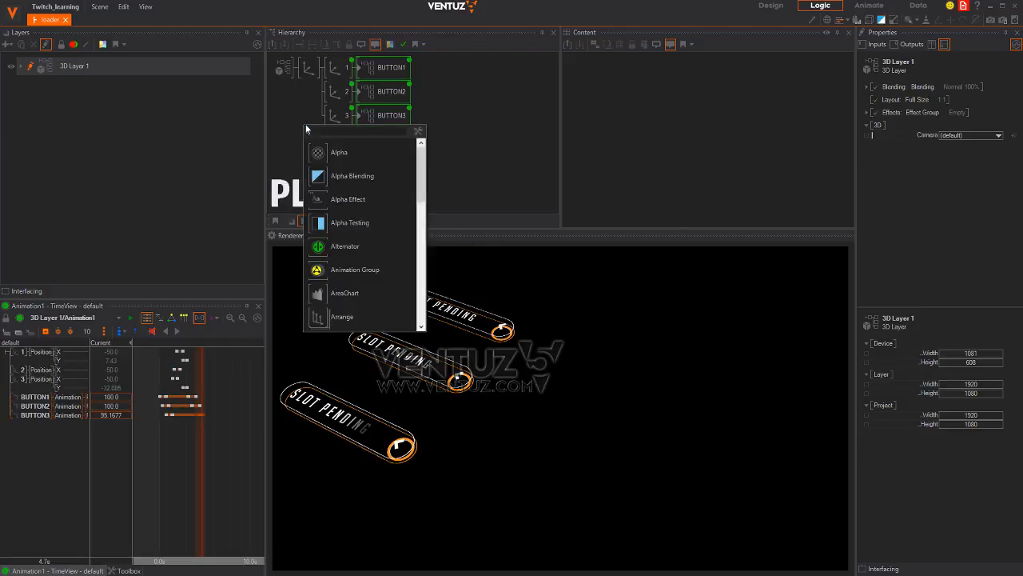
pyautogui.write('ax')
pyautogui.moveTo(314, 158); pyautogui.dragTo(308, 68)
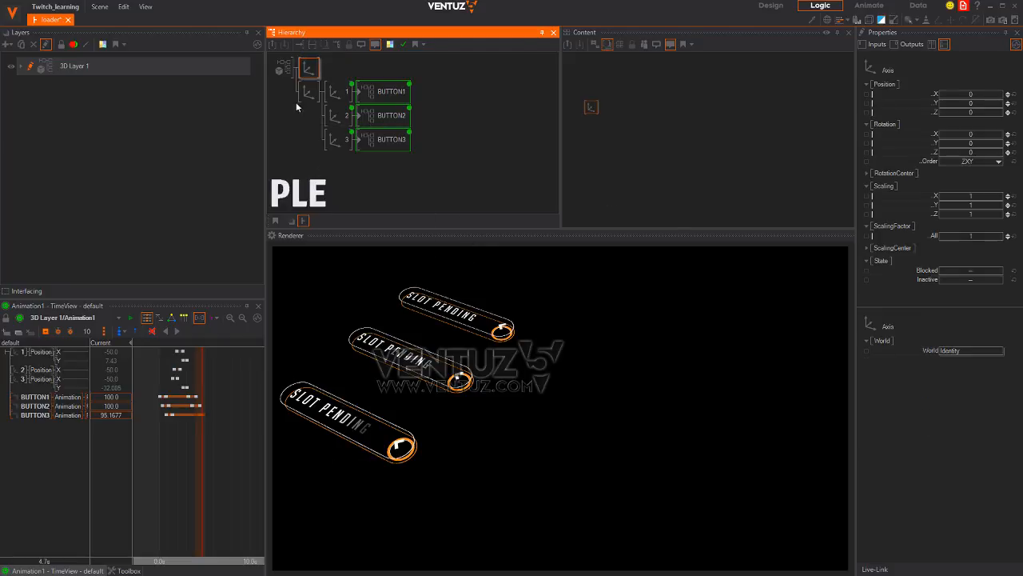
pyautogui.doubleClick(295, 118)
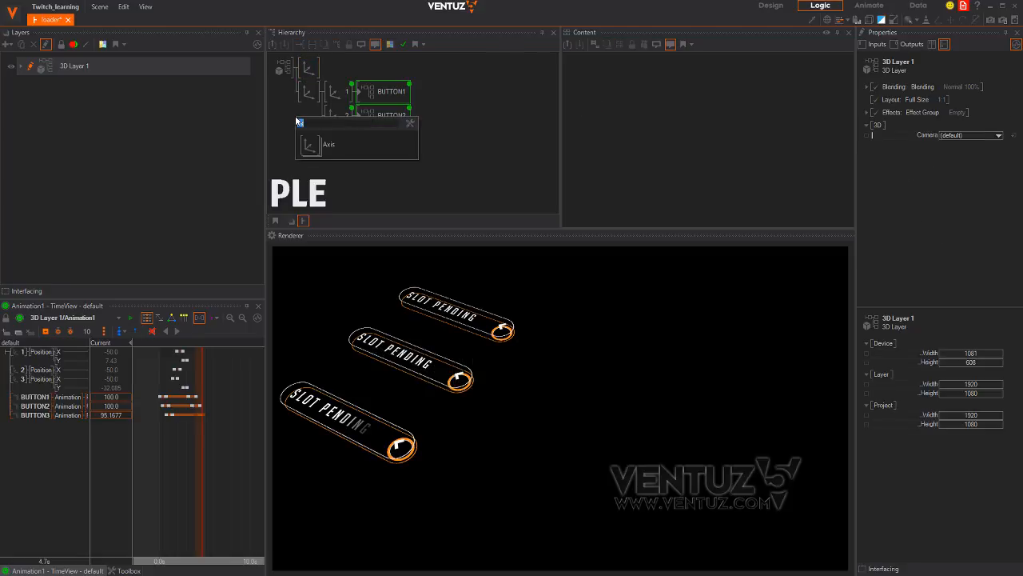
pyautogui.write('gr')
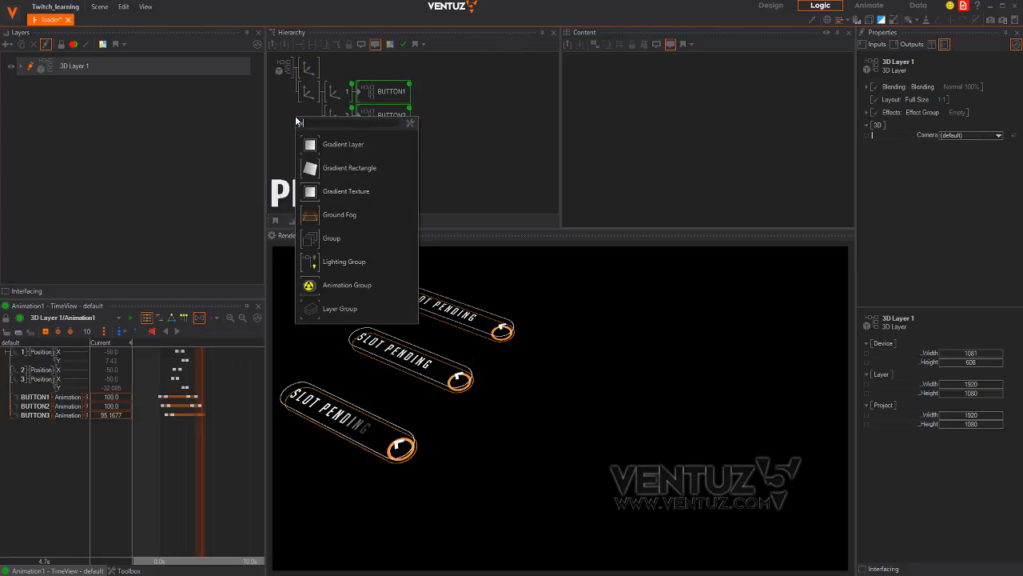
pyautogui.moveTo(332, 238); pyautogui.dragTo(306, 70)
# Add a plain Rectangle next to the axis, discarding an accidental Gradient Rectangle
pyautogui.doubleClick(321, 70)
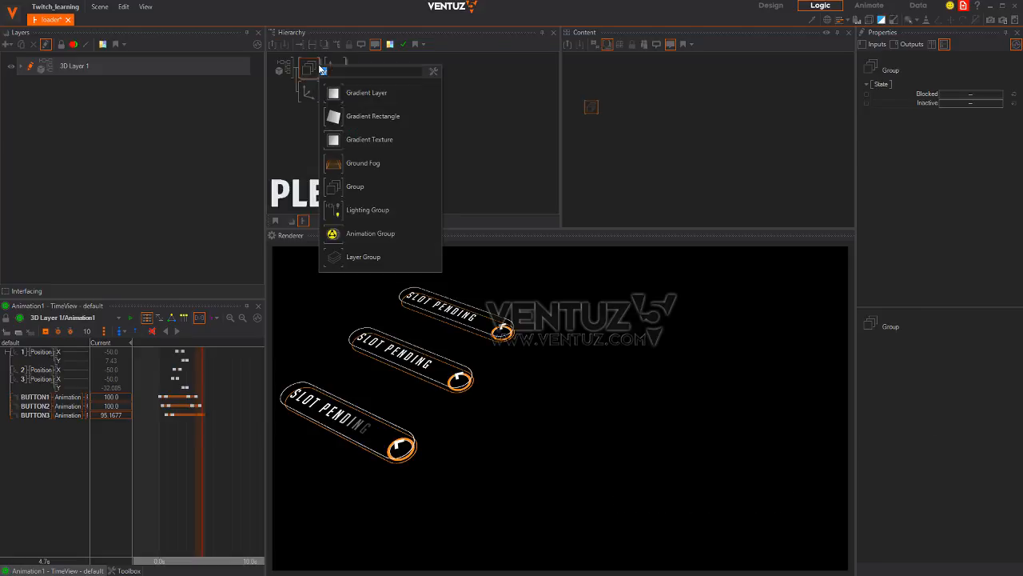
pyautogui.moveTo(336, 116); pyautogui.dragTo(346, 70)
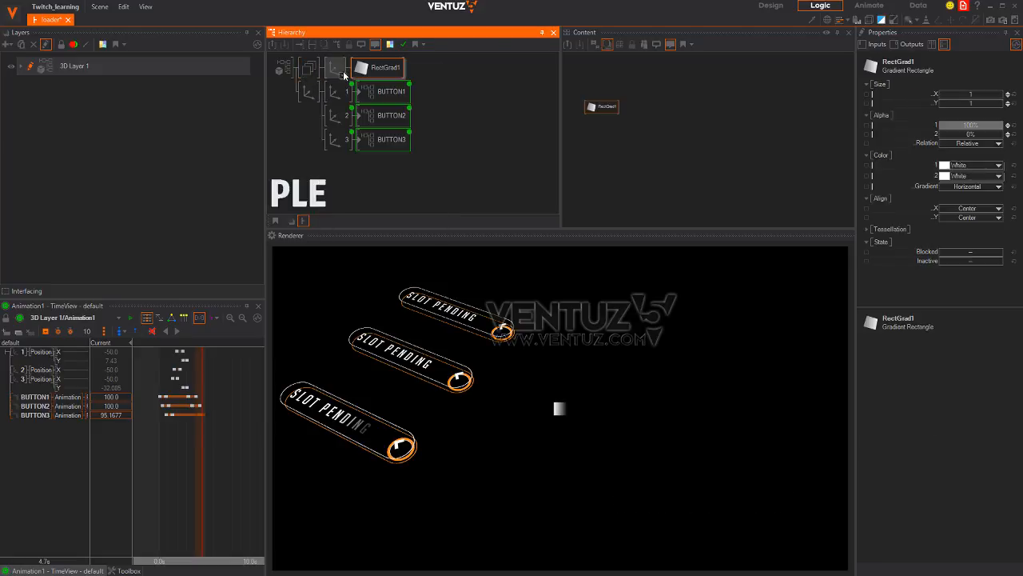
pyautogui.press('Delete')
pyautogui.doubleClick(391, 74)
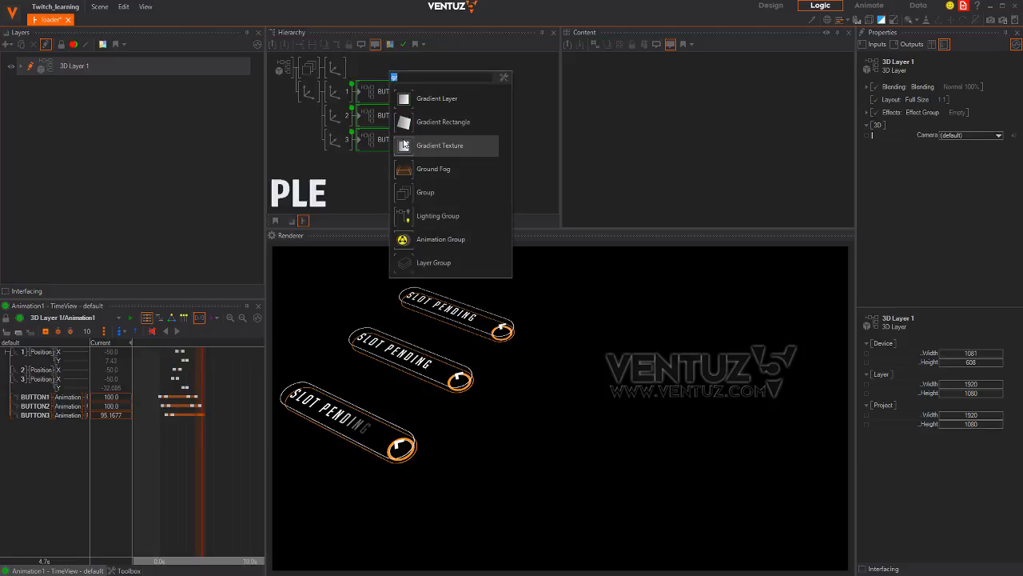
pyautogui.write('rect')
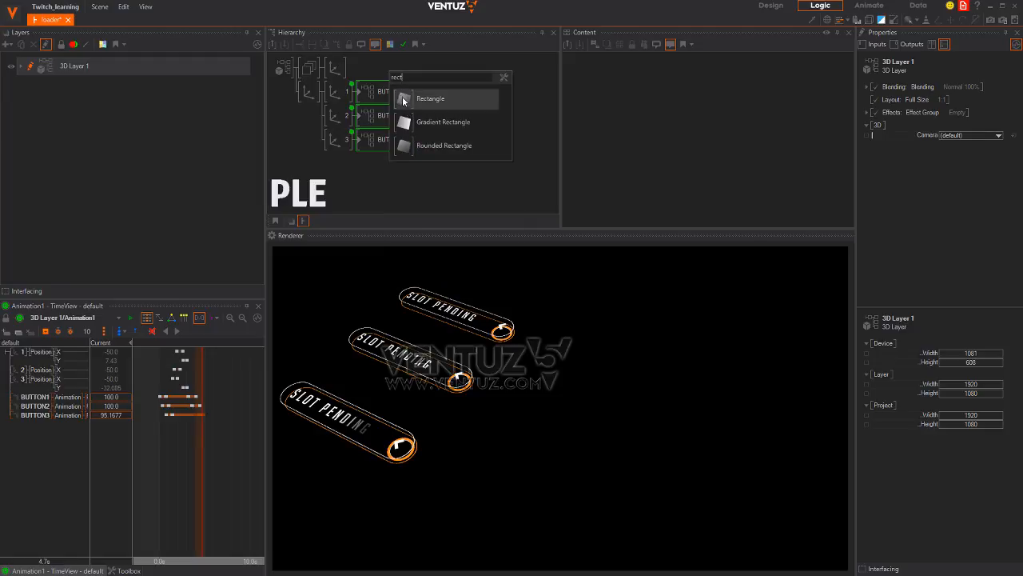
pyautogui.moveTo(408, 100); pyautogui.dragTo(348, 70)
# Size the rectangle into a thin tall line, 0.009 wide by 26.8 high
pyautogui.moveTo(972, 104)
pyautogui.mouseDown()
pyautogui.moveTo(1007, 103)
pyautogui.moveTo(974, 107)
pyautogui.mouseUp()
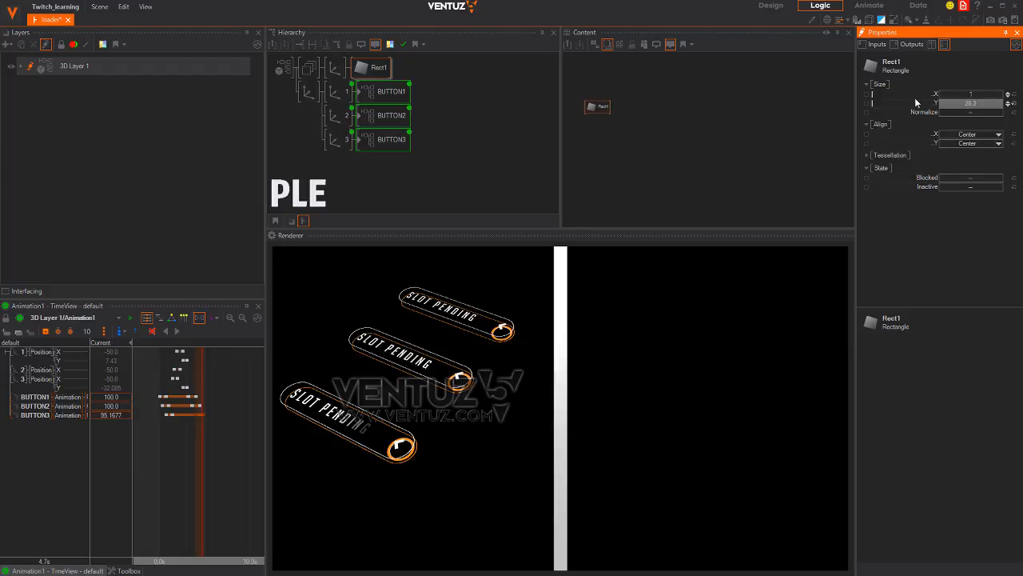
pyautogui.moveTo(914, 98); pyautogui.dragTo(960, 98)
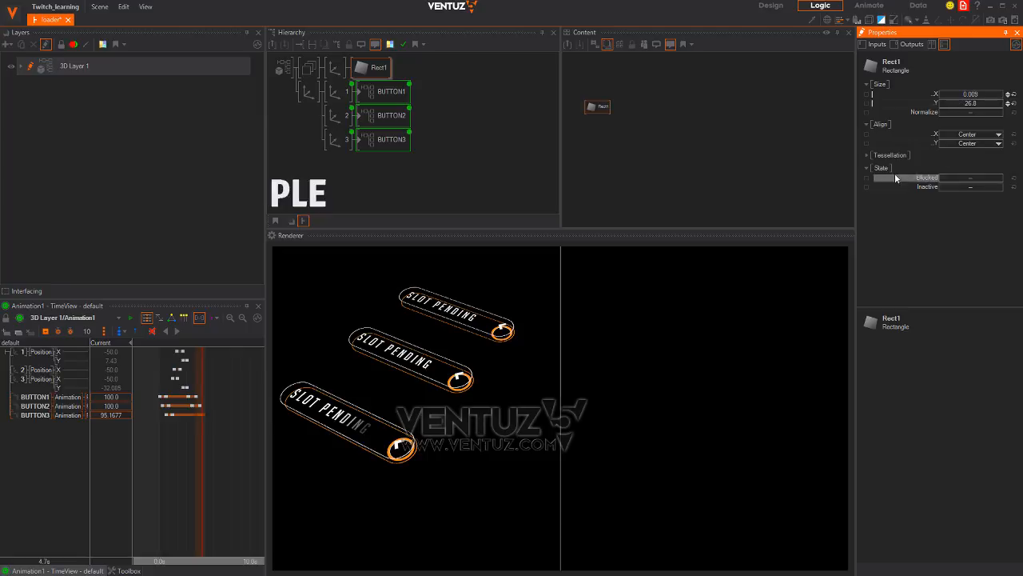
pyautogui.click(887, 155)
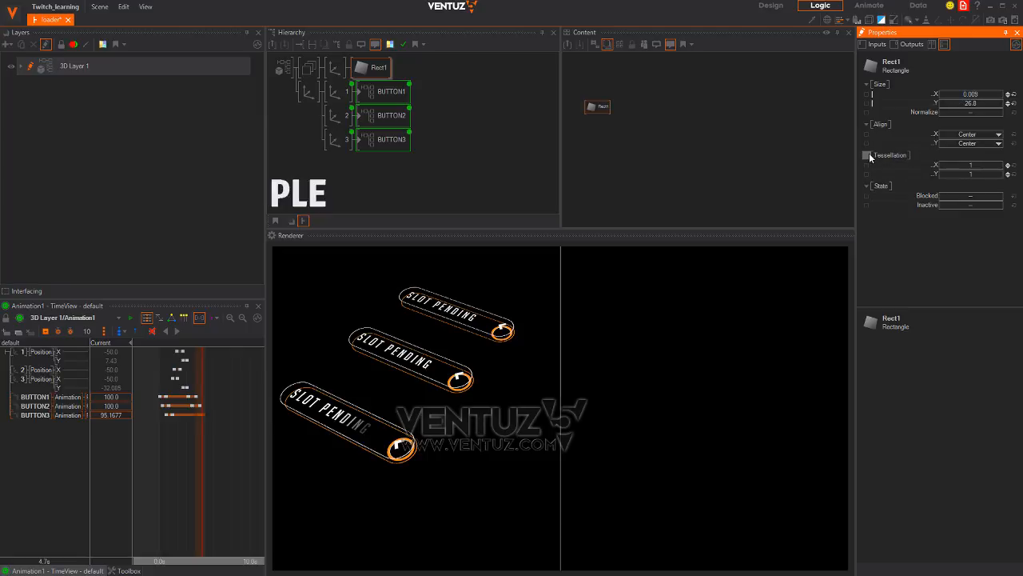
pyautogui.click(424, 65)
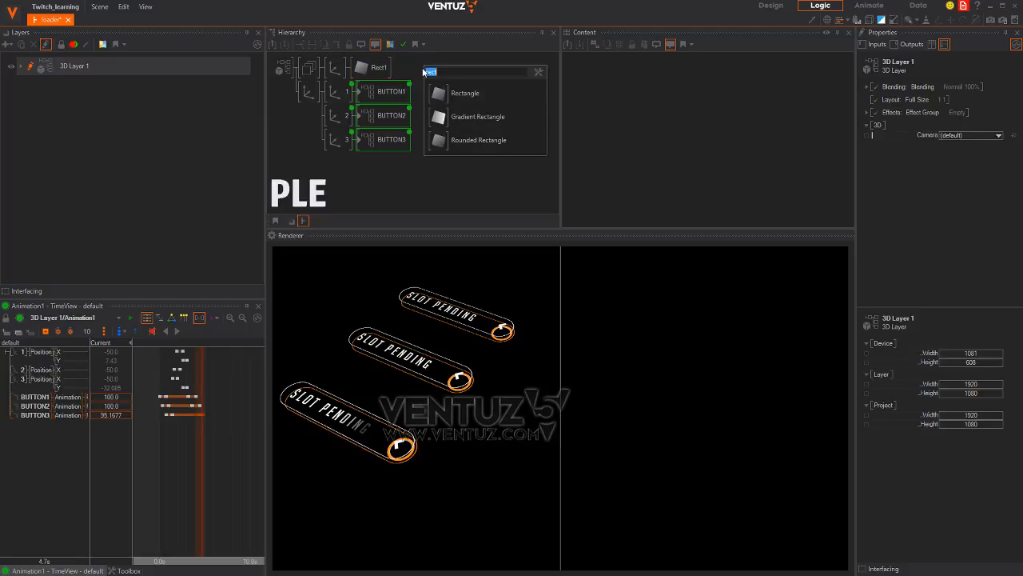
# Insert a Spread node before the rectangle without a continue output
pyautogui.write('sp')
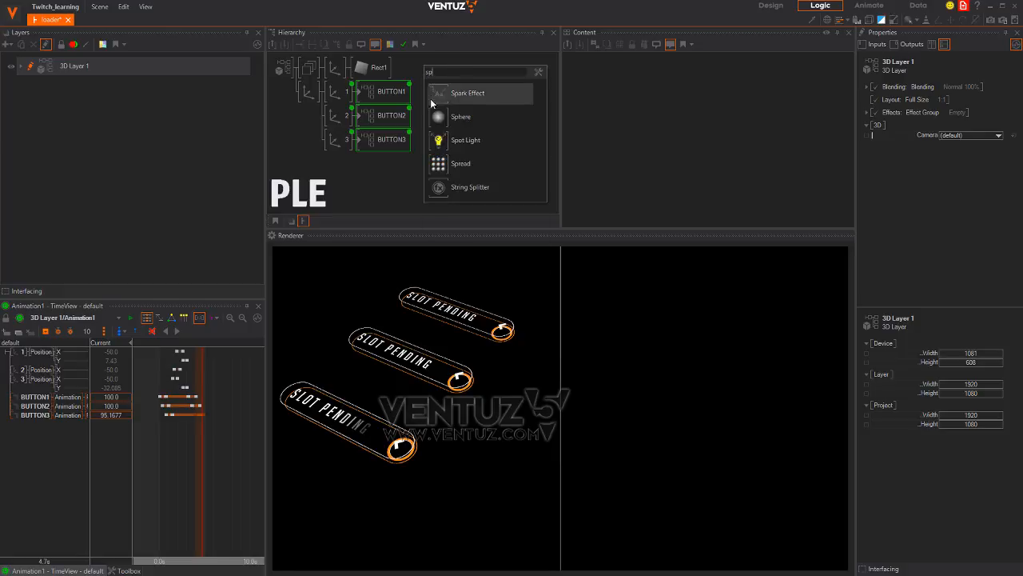
pyautogui.moveTo(443, 166); pyautogui.dragTo(409, 120)
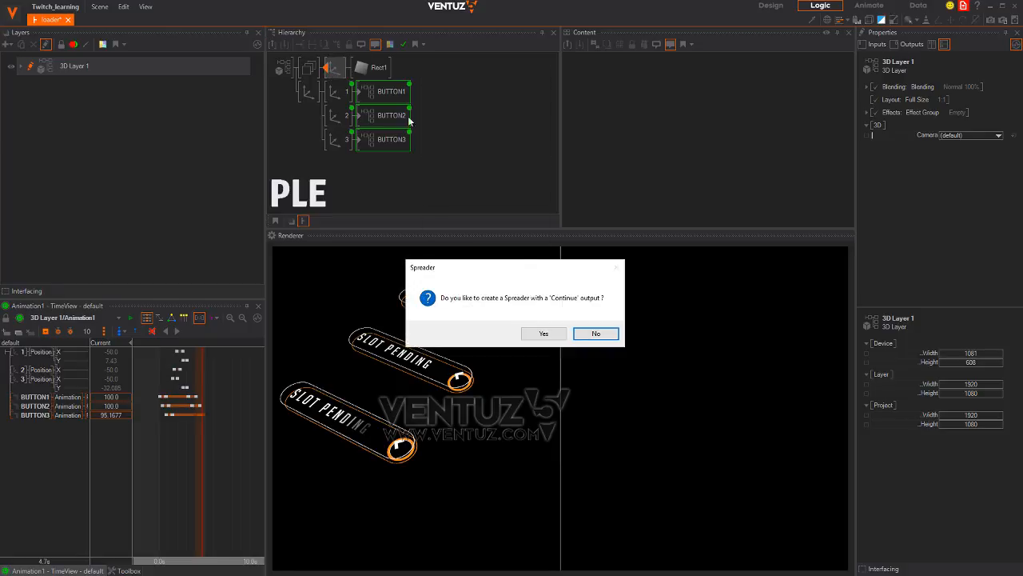
pyautogui.click(595, 333)
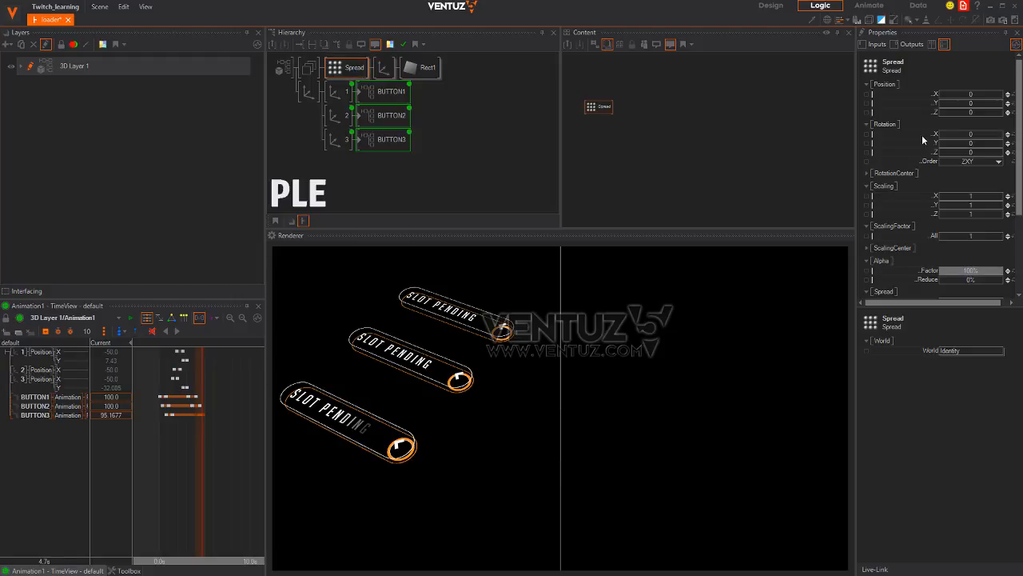
# Space the spread line copies 6.46 apart along X
pyautogui.scroll(-3, 973, 271)
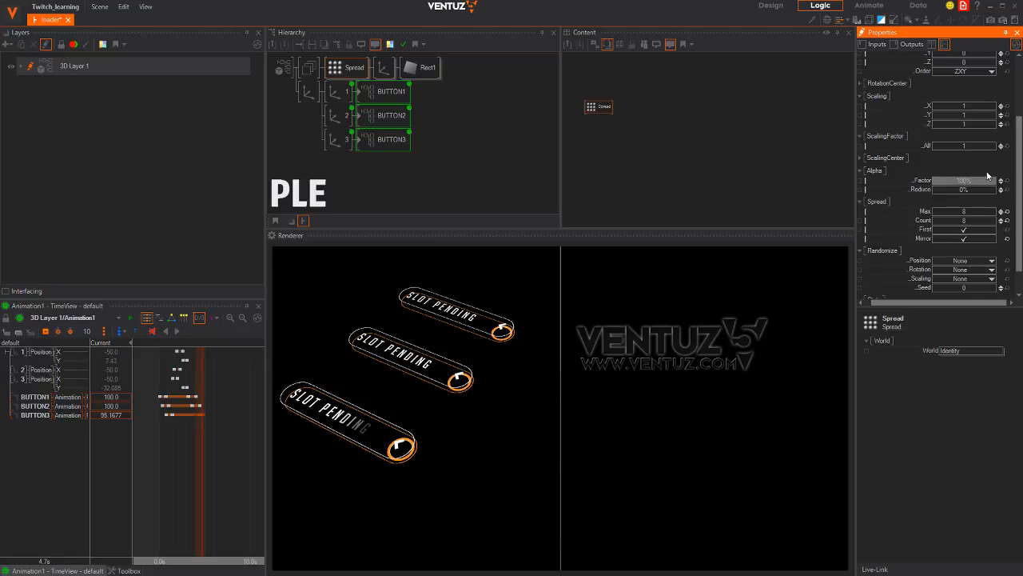
pyautogui.scroll(3, 983, 248)
pyautogui.moveTo(965, 97); pyautogui.dragTo(975, 99)
# Move the Group between the axis and Spread, and add another Axis node before it
pyautogui.click(302, 124)
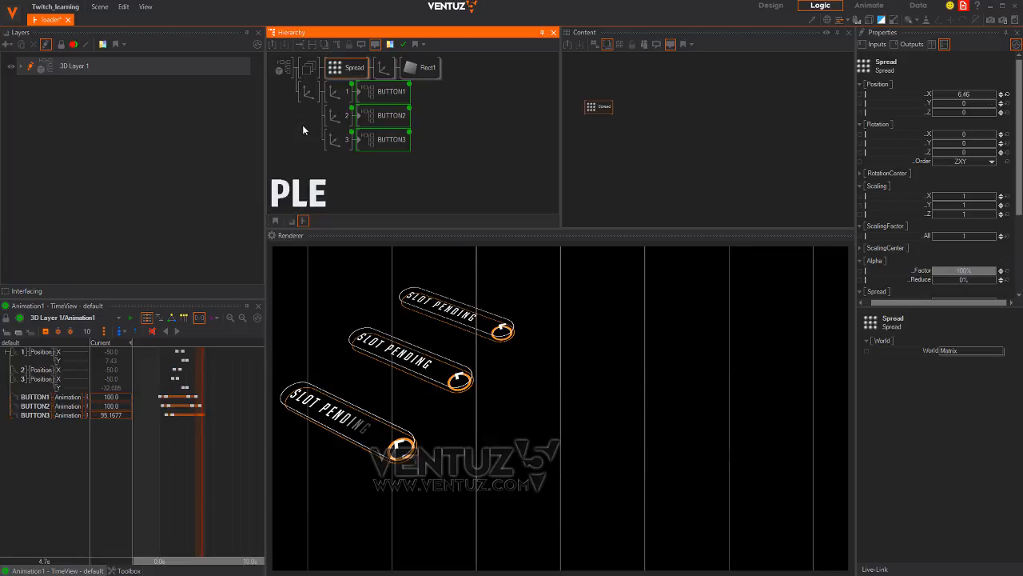
pyautogui.click(311, 70)
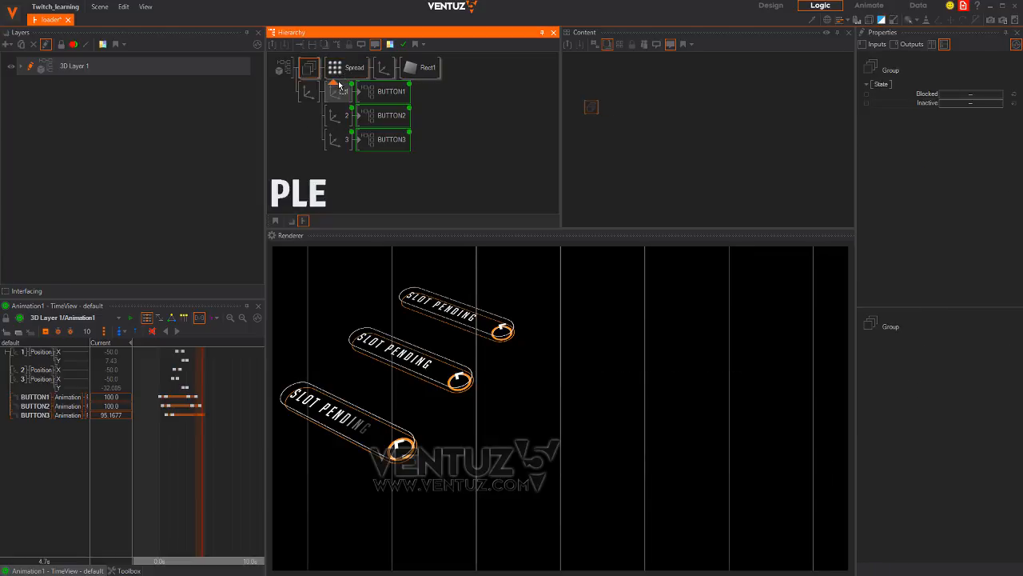
pyautogui.moveTo(338, 83); pyautogui.dragTo(336, 72)
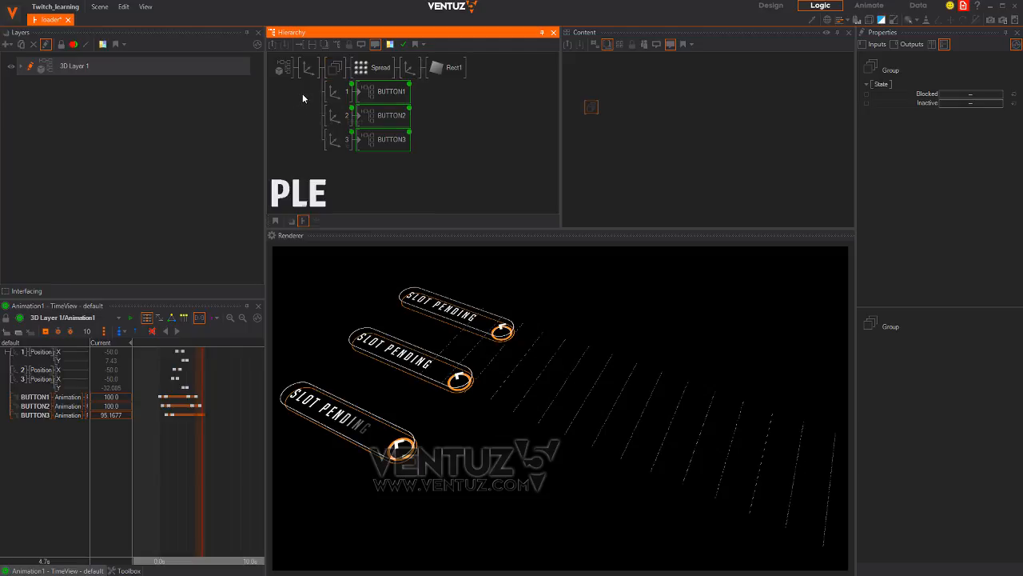
pyautogui.doubleClick(302, 94)
pyautogui.write('ax')
pyautogui.moveTo(328, 121); pyautogui.dragTo(329, 70)
pyautogui.click(290, 112)
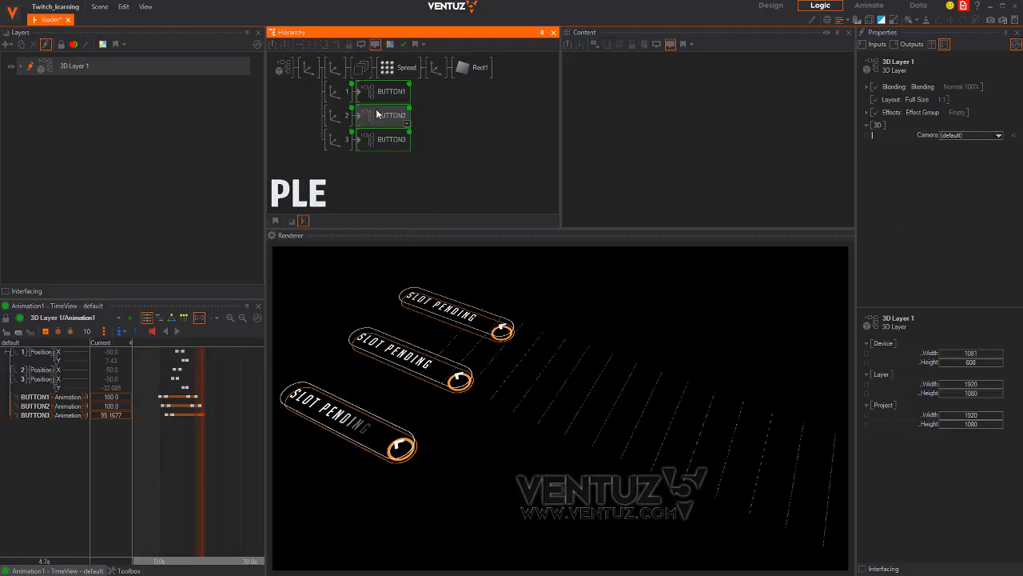
# Thicken the grid lines to 0.157 wide and widen the Spread spacing between them
pyautogui.click(393, 68)
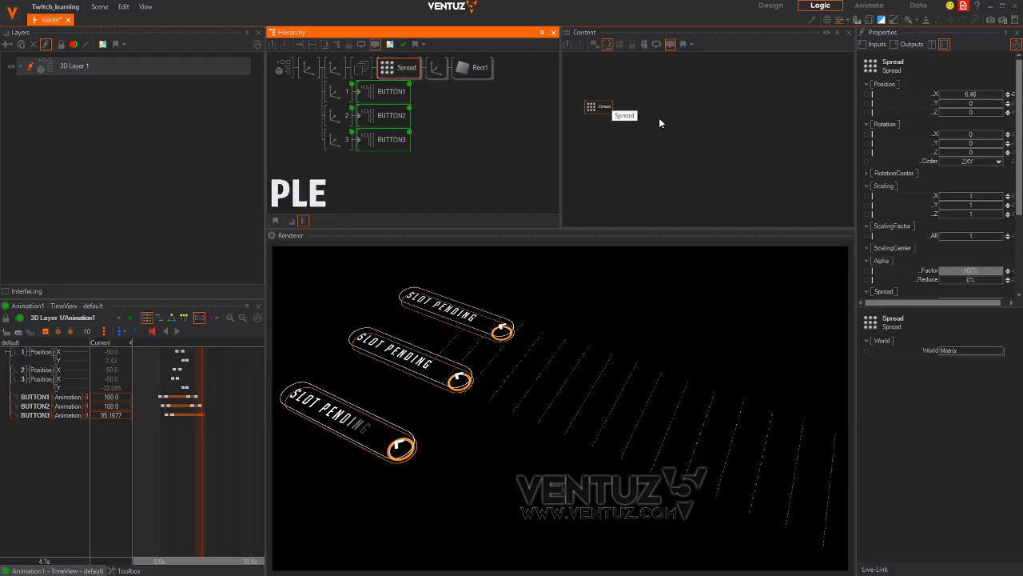
pyautogui.click(467, 72)
pyautogui.moveTo(982, 95); pyautogui.dragTo(1004, 103)
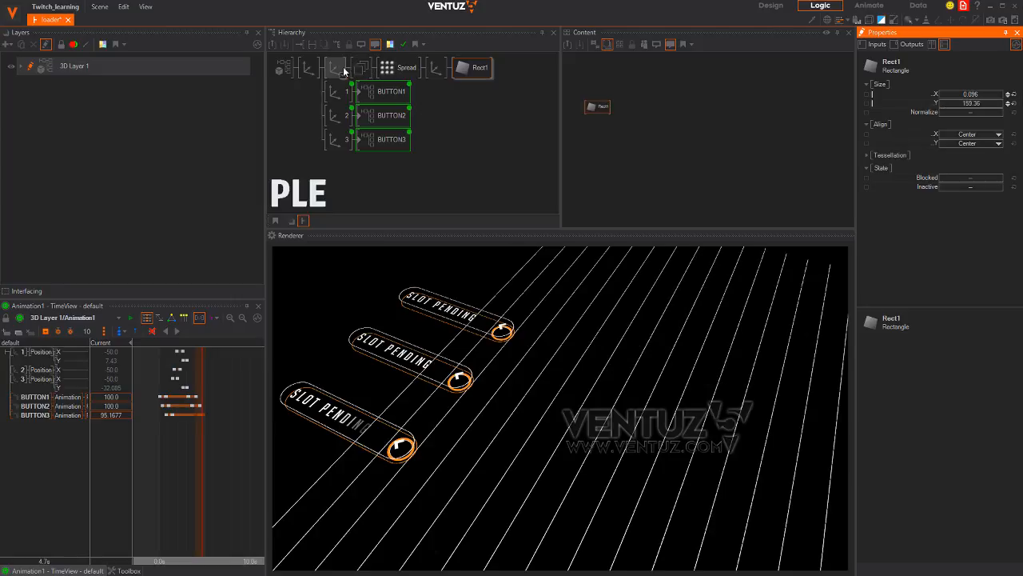
pyautogui.click(399, 67)
pyautogui.moveTo(991, 95); pyautogui.dragTo(995, 98)
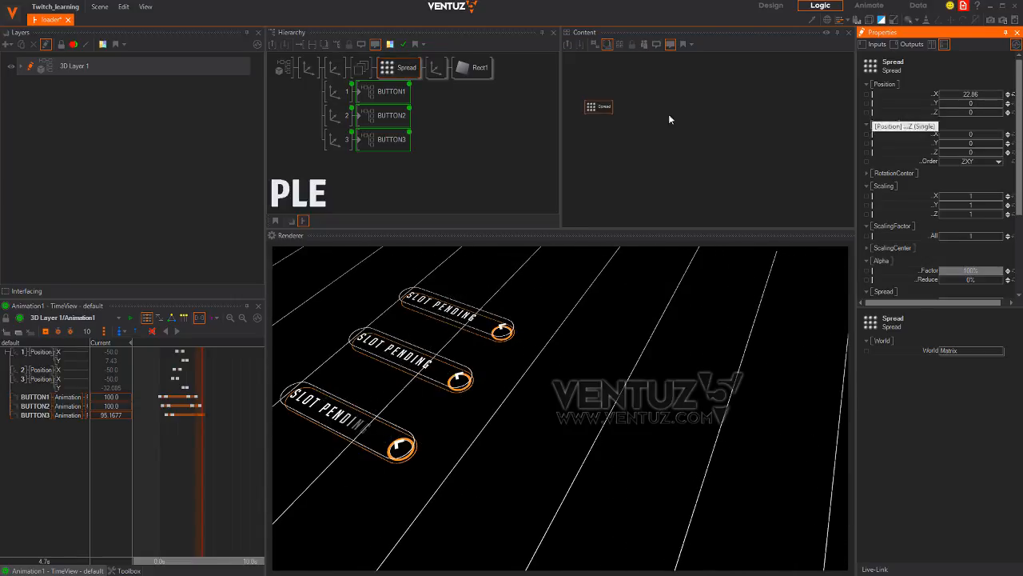
pyautogui.click(360, 69)
# Duplicate the grid line set and rotate the copy's axis to -90 degrees on Z
pyautogui.moveTo(358, 76); pyautogui.dragTo(363, 92)
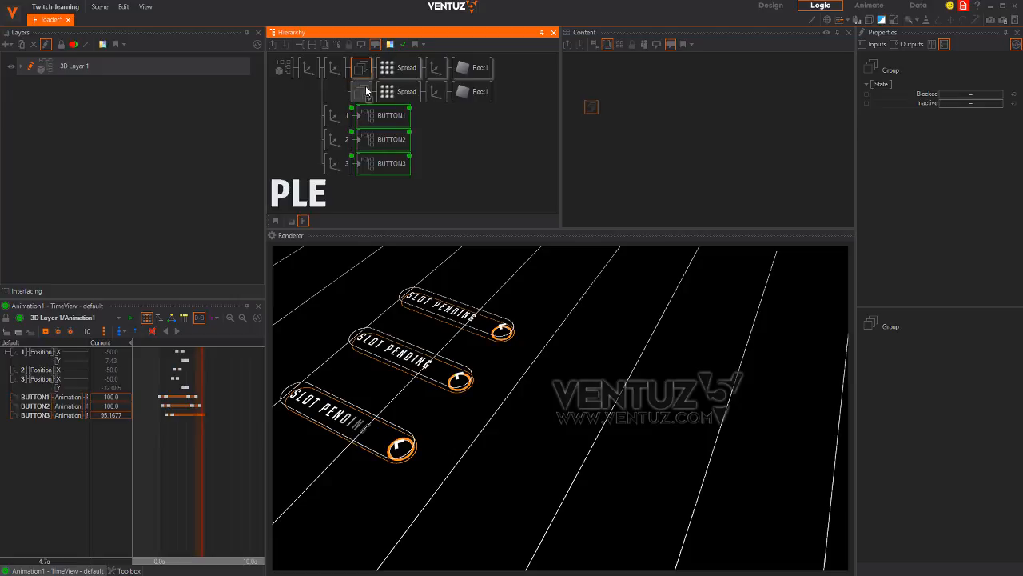
pyautogui.click(435, 91)
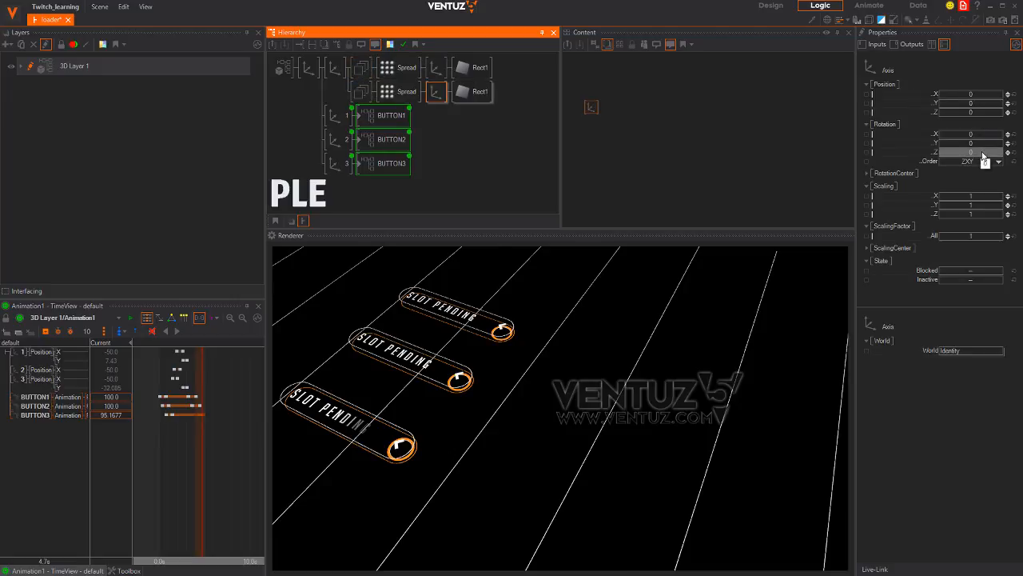
pyautogui.moveTo(983, 153); pyautogui.dragTo(976, 162)
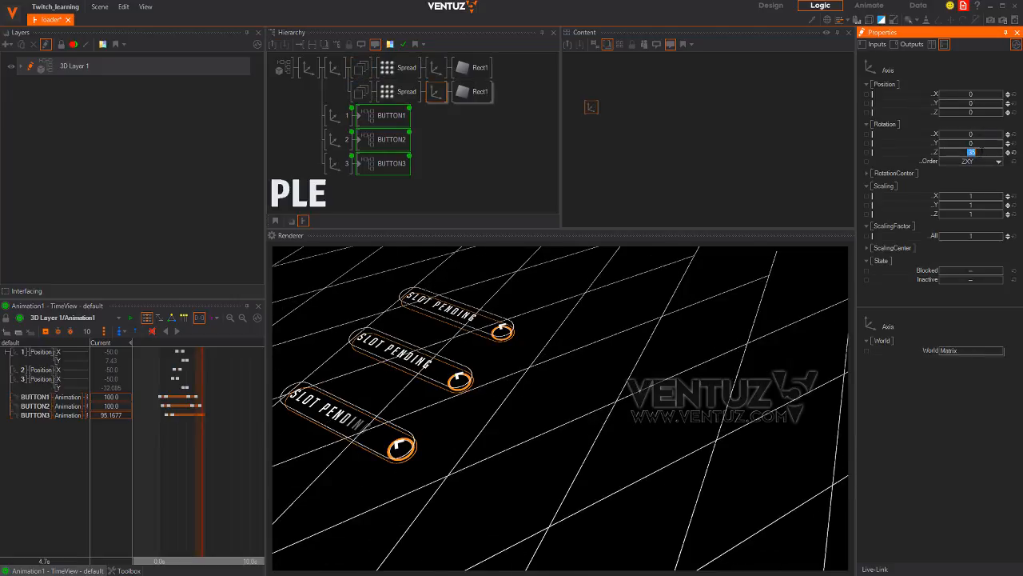
pyautogui.write('-90')
pyautogui.press('Return')
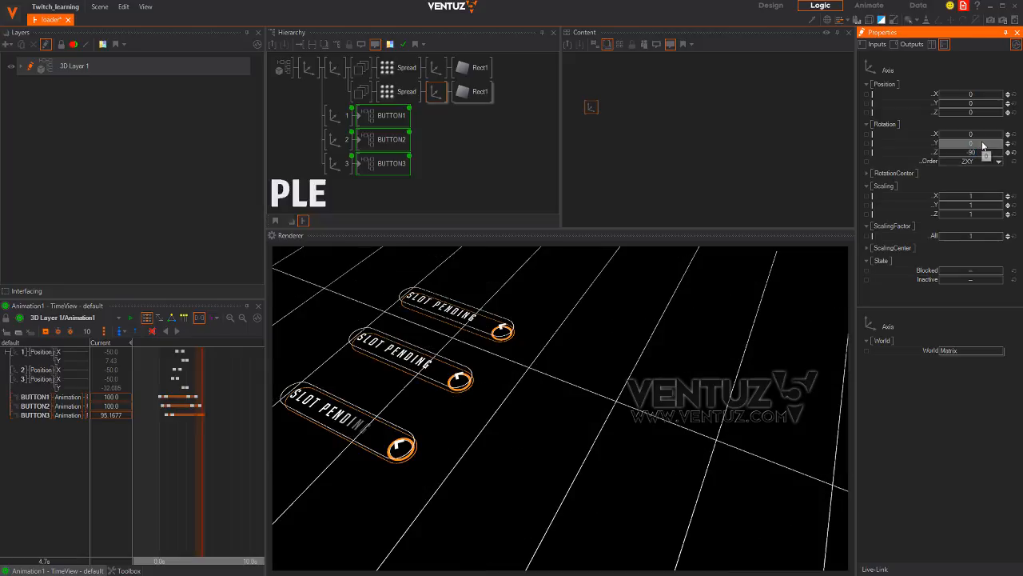
# Reset the second Spread's X offset to 0 and widen its spacing along Y
pyautogui.click(397, 91)
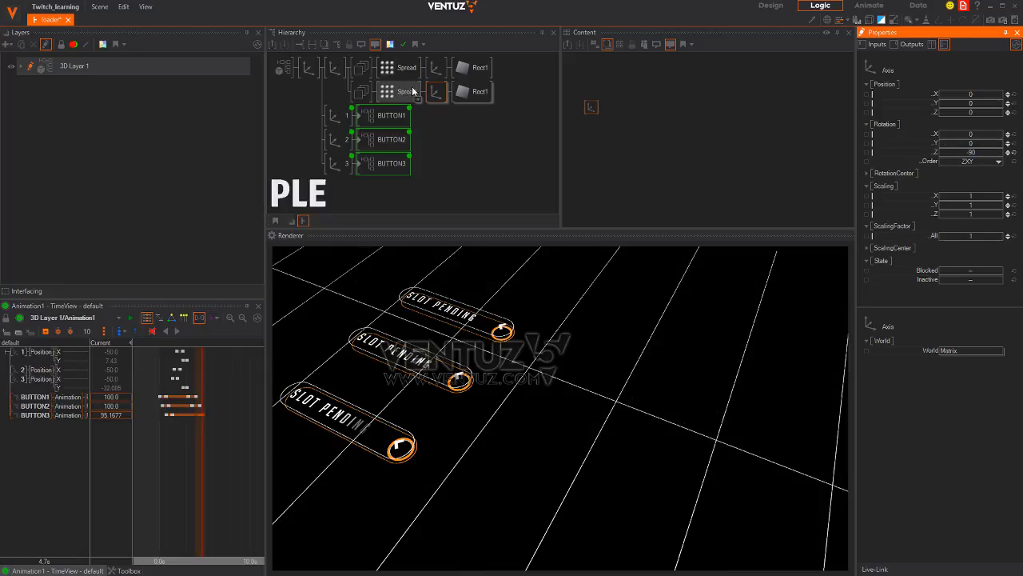
pyautogui.click(1013, 94)
pyautogui.moveTo(976, 105); pyautogui.dragTo(787, 98)
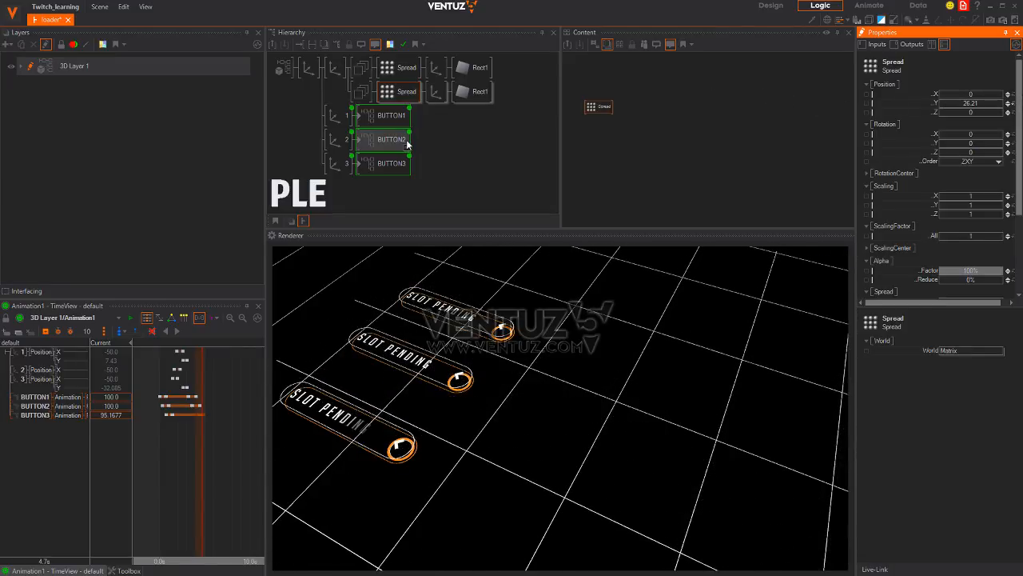
pyautogui.click(404, 95)
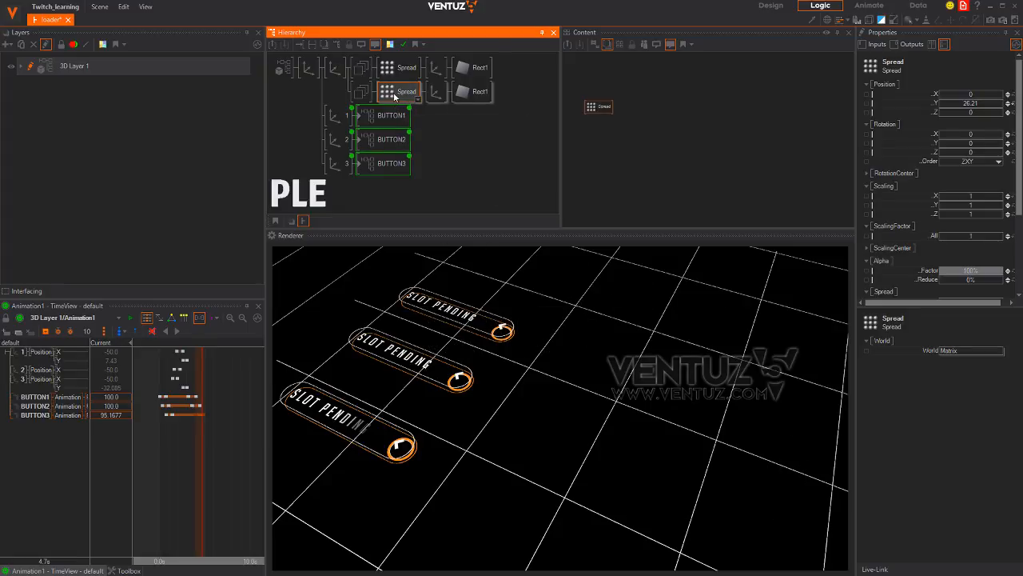
# Make the second set's lines slightly thinner and about 288 long, then squeeze Spread Scaling X to 0.74
pyautogui.click(473, 92)
pyautogui.moveTo(984, 97)
pyautogui.mouseDown()
pyautogui.moveTo(998, 95)
pyautogui.moveTo(983, 96)
pyautogui.mouseUp()
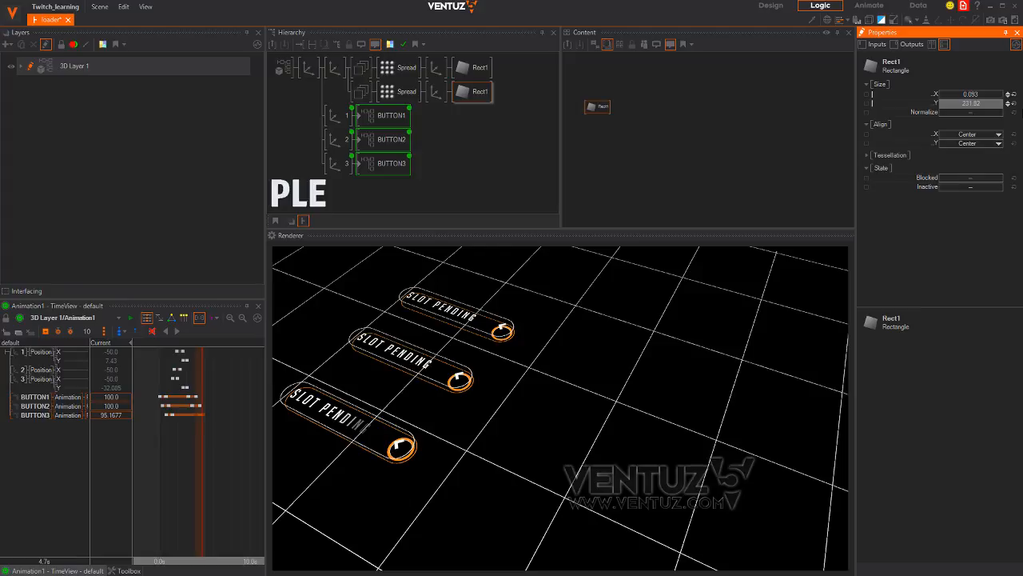
pyautogui.moveTo(985, 104); pyautogui.dragTo(996, 104)
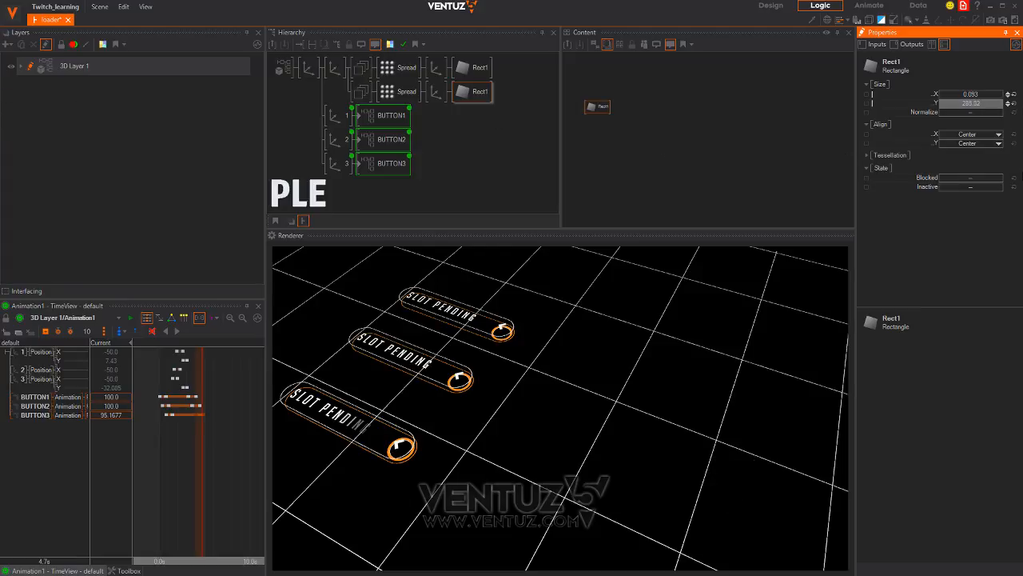
pyautogui.click(405, 91)
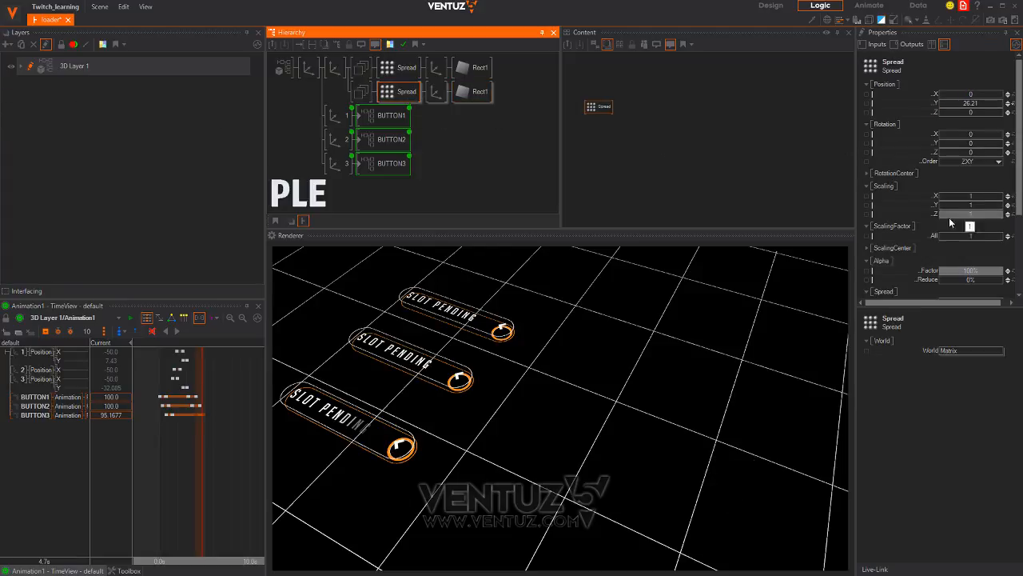
pyautogui.moveTo(979, 198); pyautogui.dragTo(962, 185)
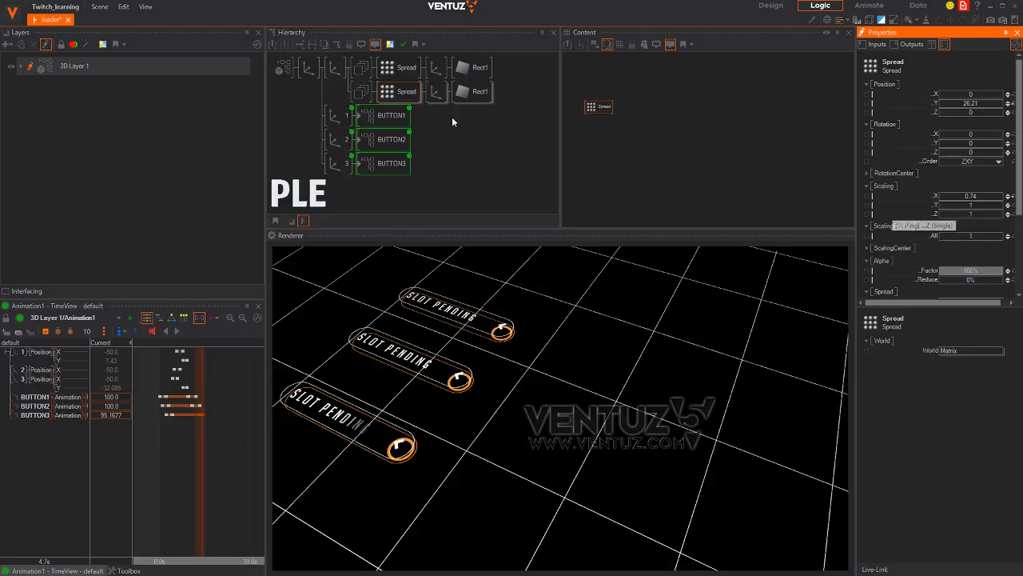
# Link the Spread nodes' ScalingX and ScalingY to the Animation node in the layer graph
pyautogui.keyDown('ctrl'); pyautogui.click(399, 67); pyautogui.keyUp('ctrl')
pyautogui.keyDown('ctrl'); pyautogui.click(336, 115); pyautogui.keyUp('ctrl')
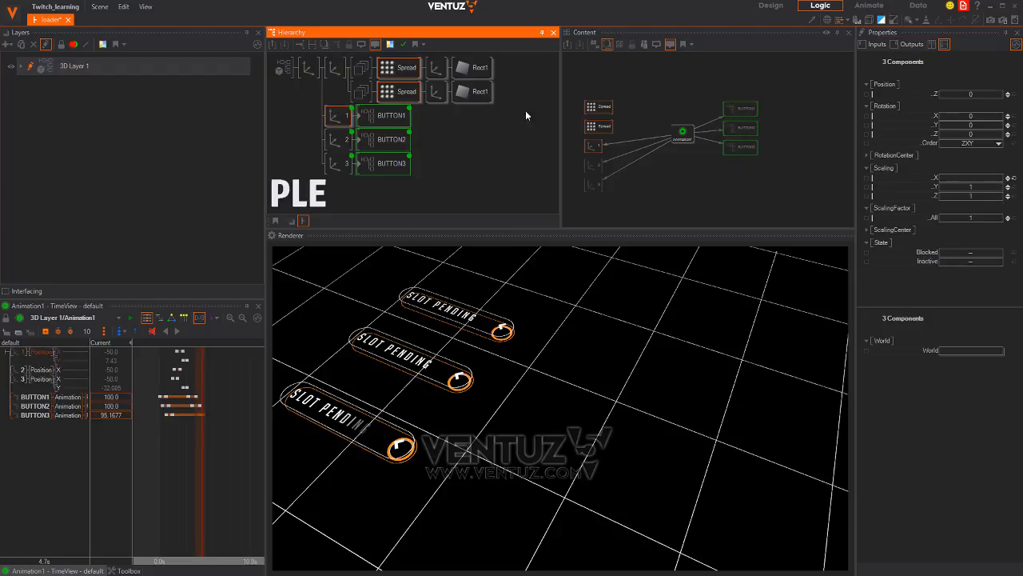
pyautogui.click(621, 102)
pyautogui.moveTo(599, 123); pyautogui.dragTo(670, 214)
pyautogui.click(737, 199)
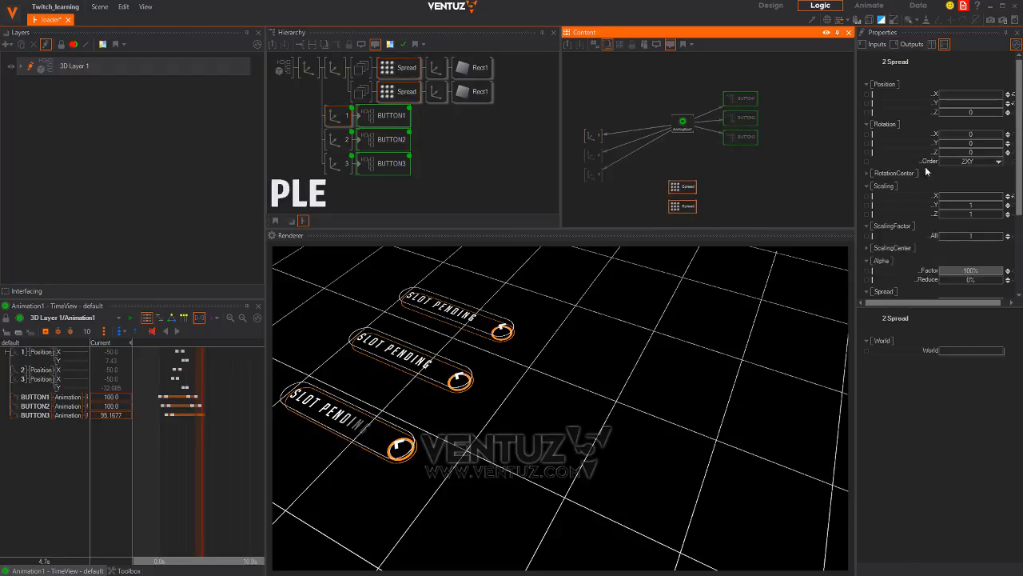
pyautogui.click(704, 184)
pyautogui.click(683, 186)
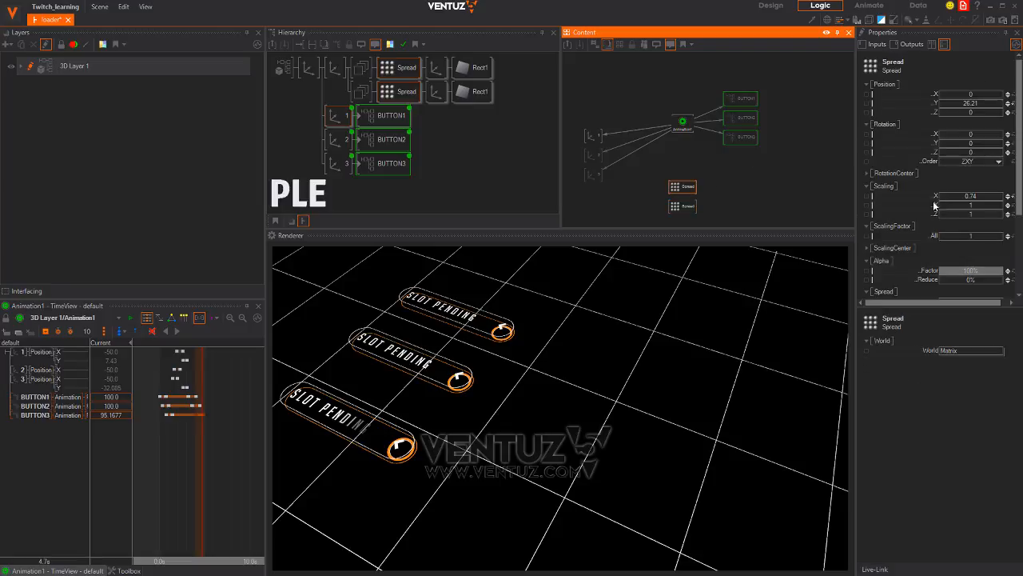
pyautogui.moveTo(931, 197); pyautogui.dragTo(684, 128)
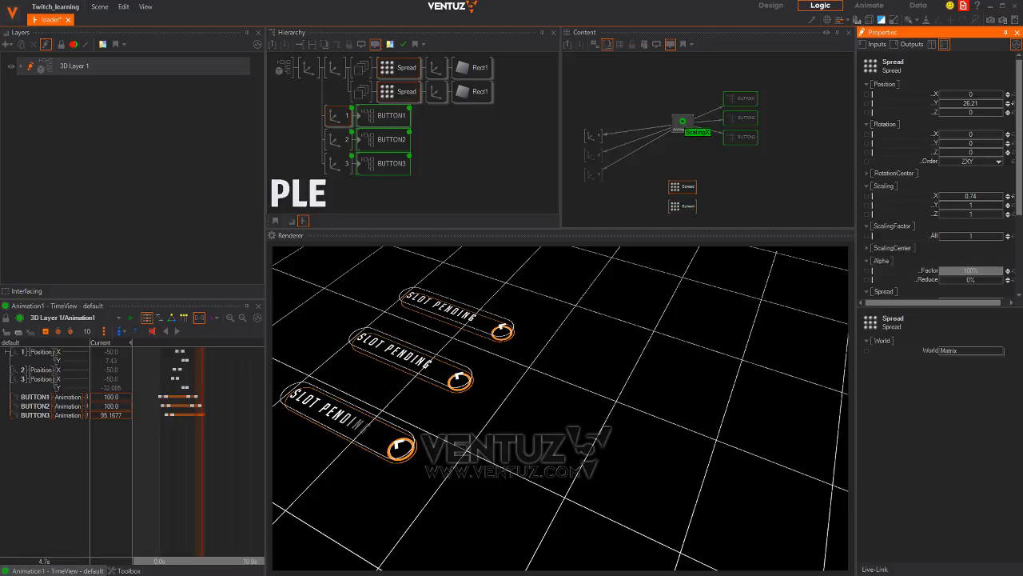
pyautogui.click(684, 206)
pyautogui.moveTo(931, 204); pyautogui.dragTo(676, 137)
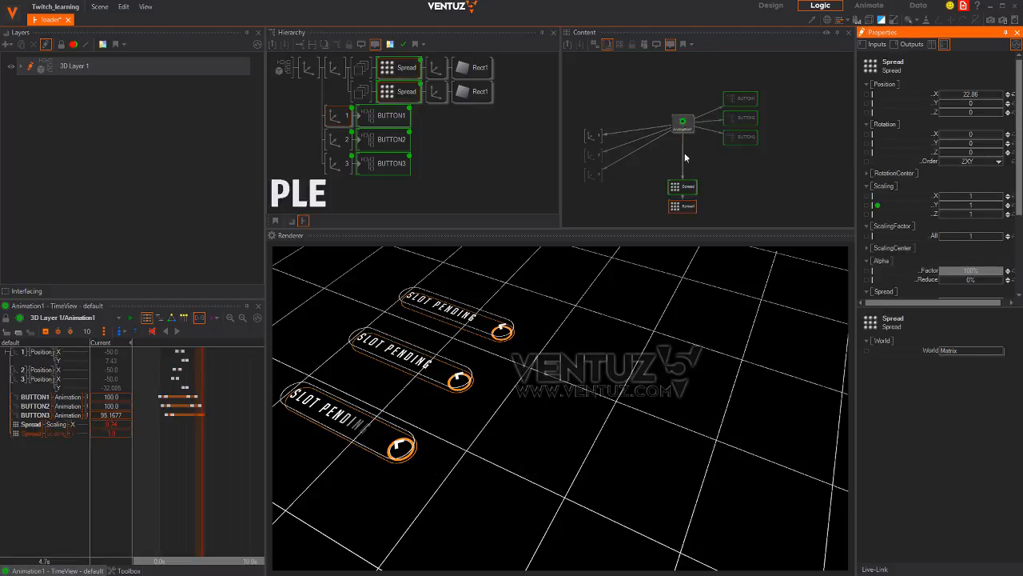
# Select the new Spread scaling tracks and stretch the timeline to spread out the keyframes
pyautogui.click(196, 459)
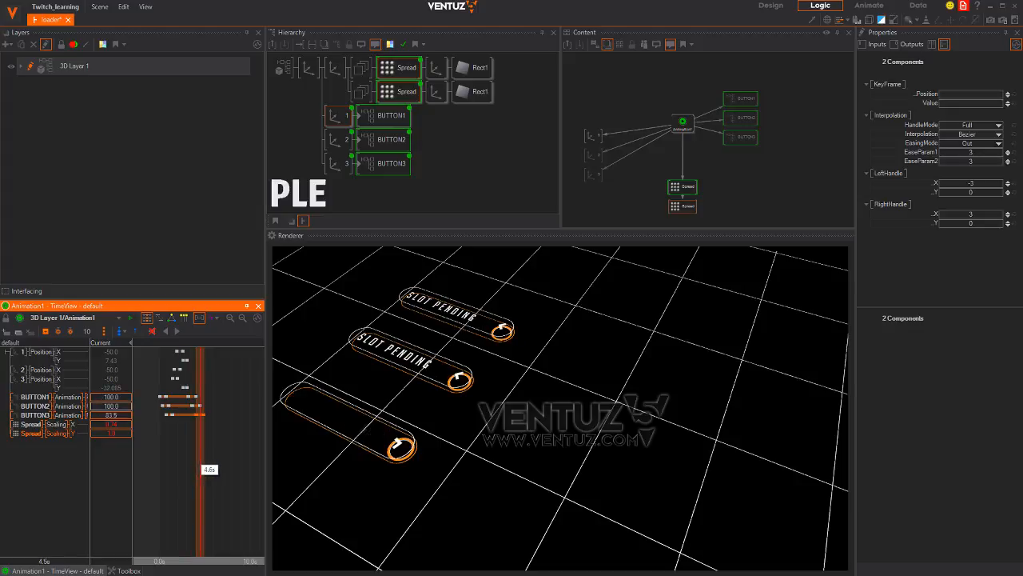
pyautogui.click(213, 467)
pyautogui.moveTo(199, 469); pyautogui.dragTo(225, 461, button='middle')
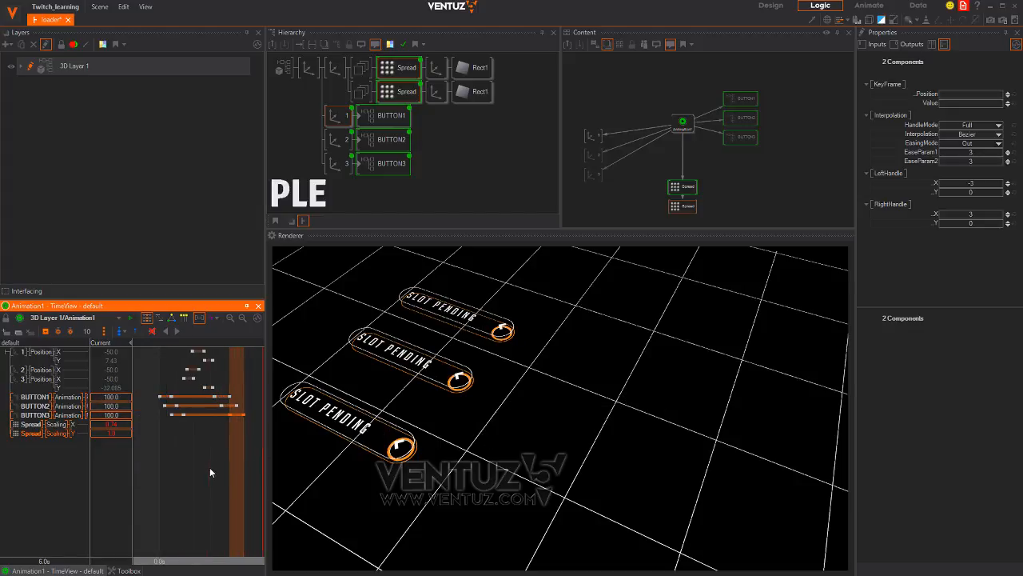
pyautogui.scroll(-3, 209, 468)
pyautogui.moveTo(238, 445); pyautogui.dragTo(155, 358)
pyautogui.moveTo(214, 420); pyautogui.dragTo(219, 394, button='middle')
# Bring the playhead back to 0.0s with only the Spread Scaling X and Y tracks selected
pyautogui.moveTo(220, 484); pyautogui.dragTo(159, 489, button='right')
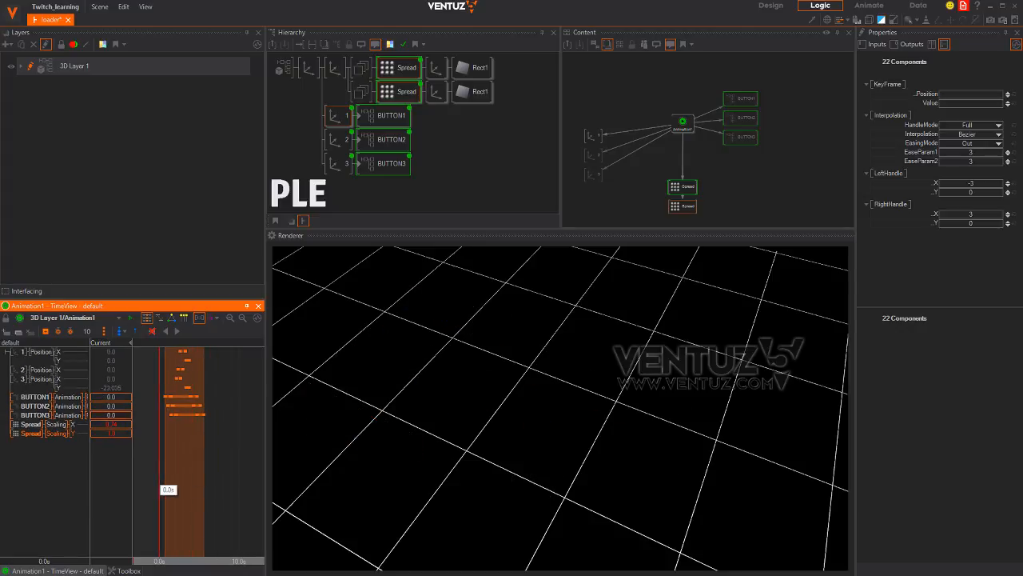
pyautogui.scroll(6, 179, 486)
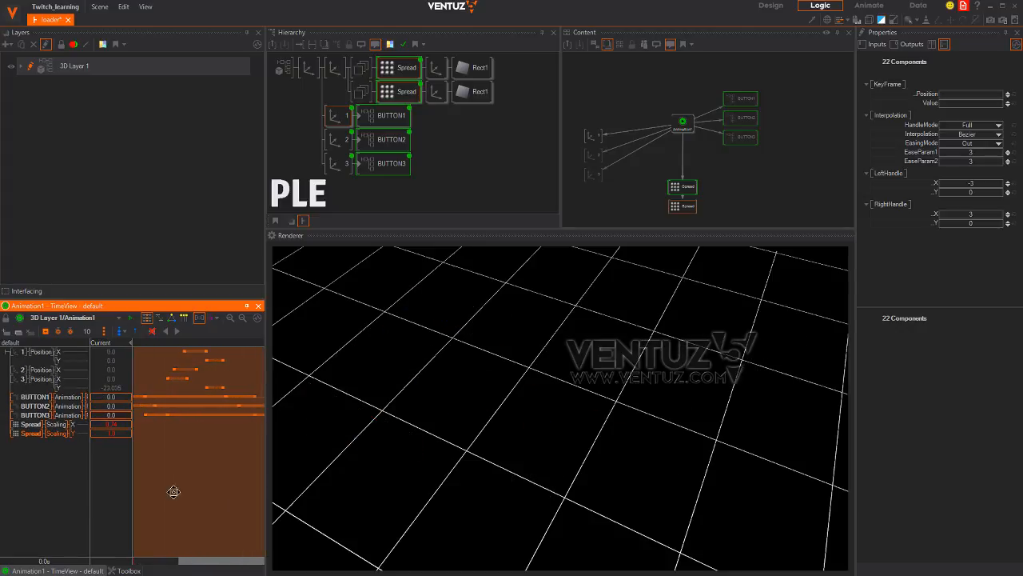
pyautogui.moveTo(174, 490); pyautogui.dragTo(213, 494, button='middle')
pyautogui.scroll(-2, 213, 497)
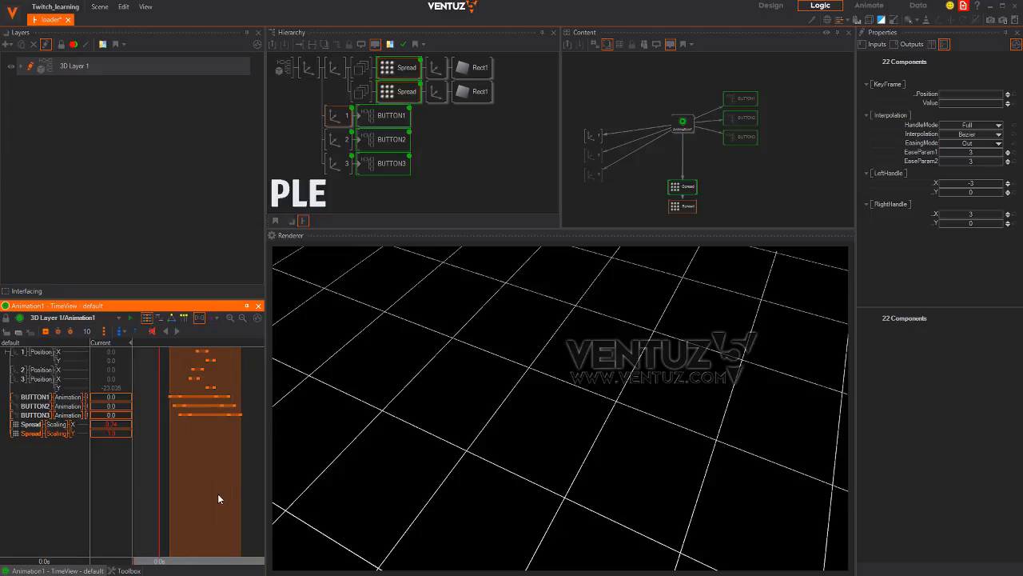
pyautogui.scroll(-3, 223, 468)
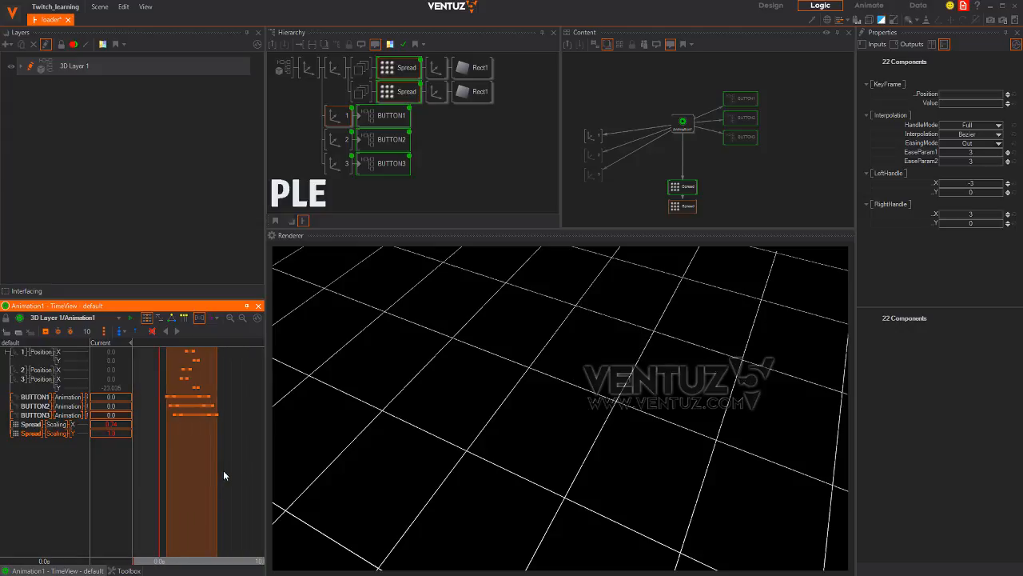
pyautogui.scroll(5, 225, 477)
pyautogui.scroll(4, 195, 486)
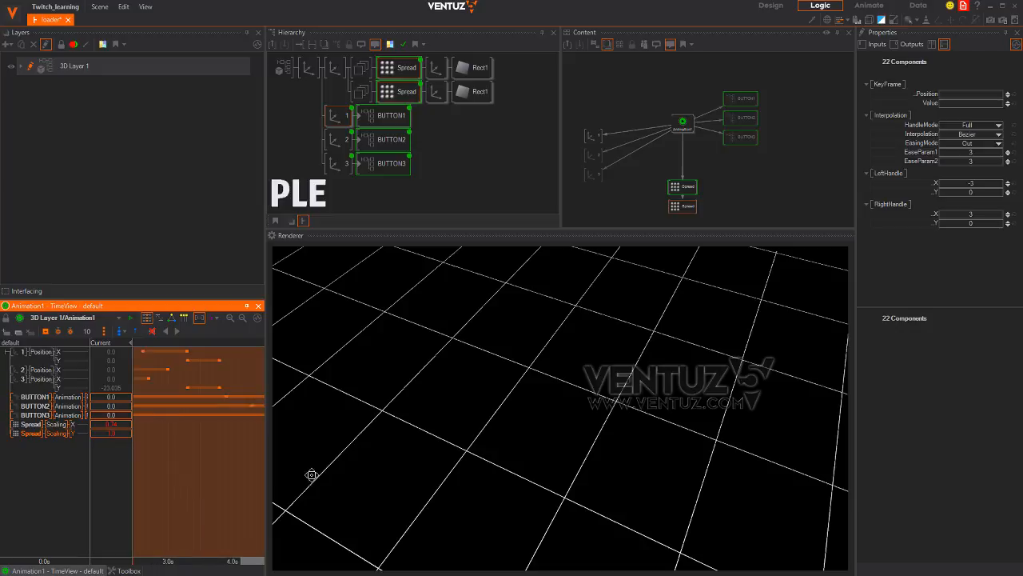
pyautogui.moveTo(192, 475); pyautogui.dragTo(323, 474, button='middle')
pyautogui.scroll(1, 213, 476)
pyautogui.moveTo(172, 470); pyautogui.dragTo(227, 470, button='middle')
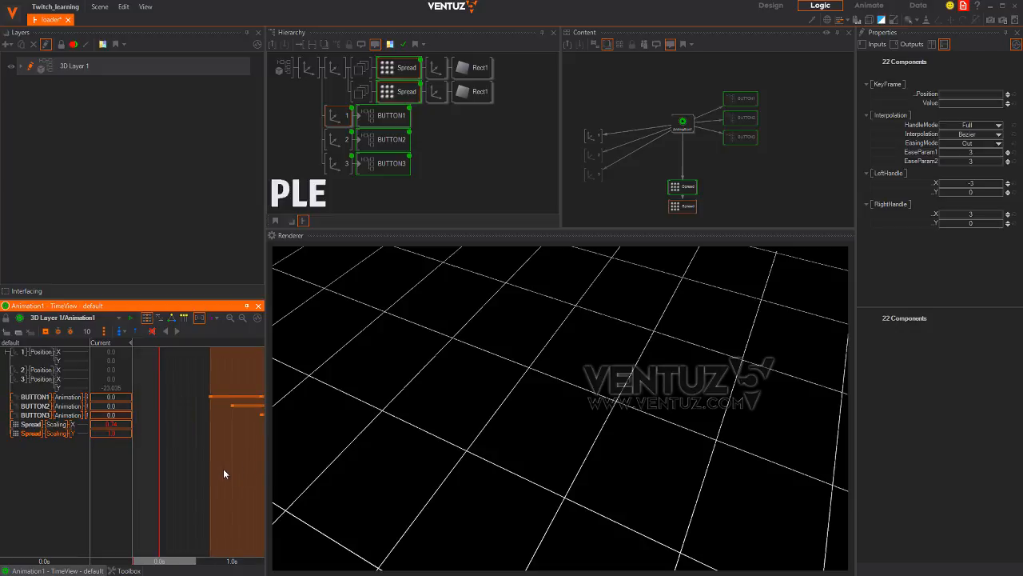
pyautogui.scroll(-2, 198, 470)
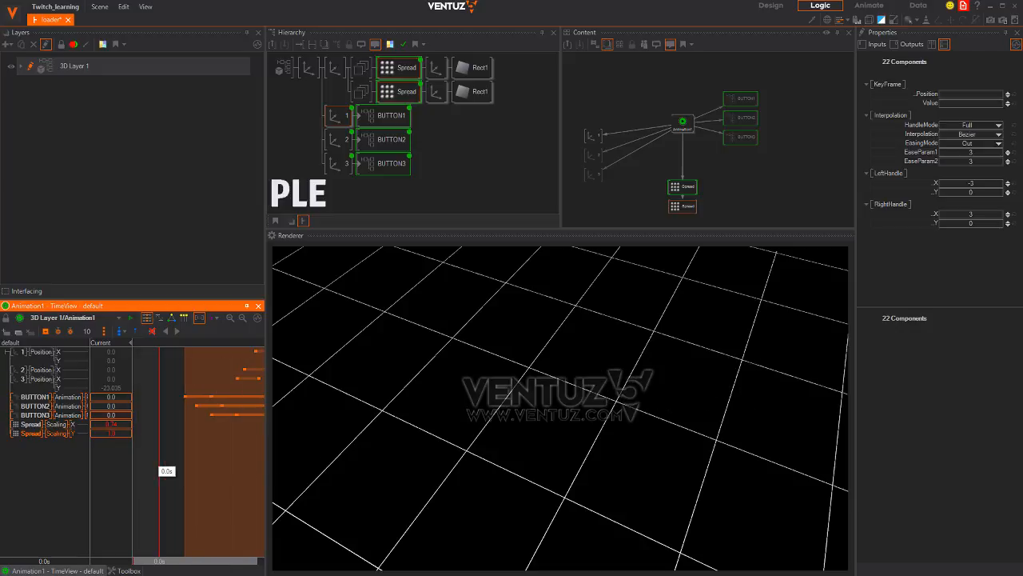
pyautogui.click(36, 433)
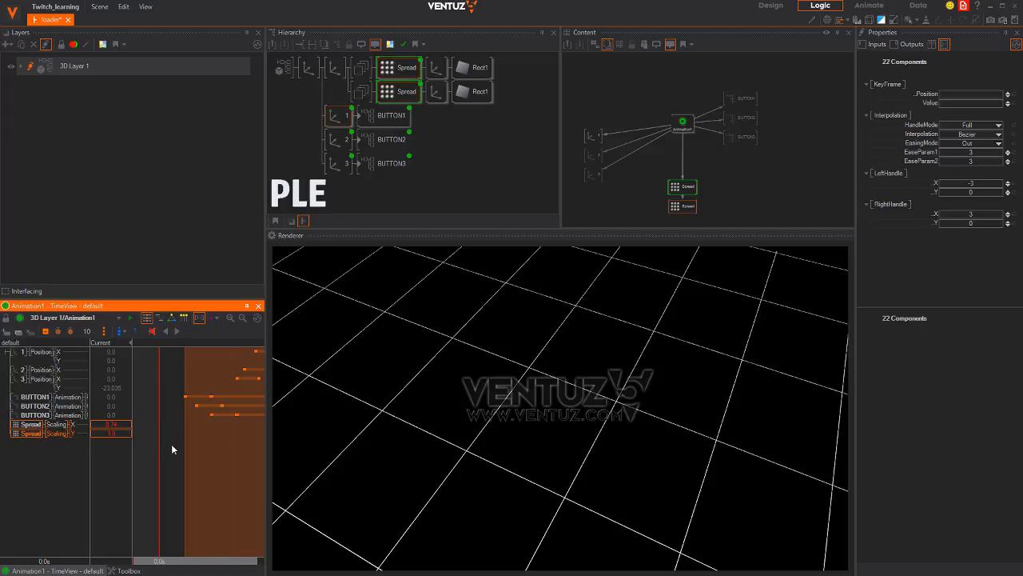
pyautogui.moveTo(159, 450); pyautogui.dragTo(200, 450)
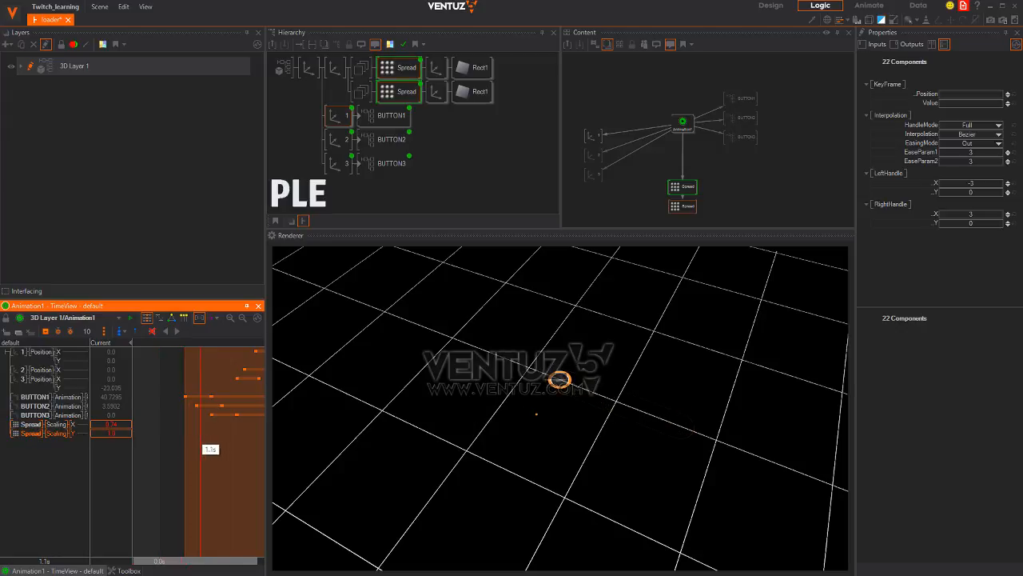
pyautogui.keyDown('ctrl'); pyautogui.click(30, 436); pyautogui.keyUp('ctrl')
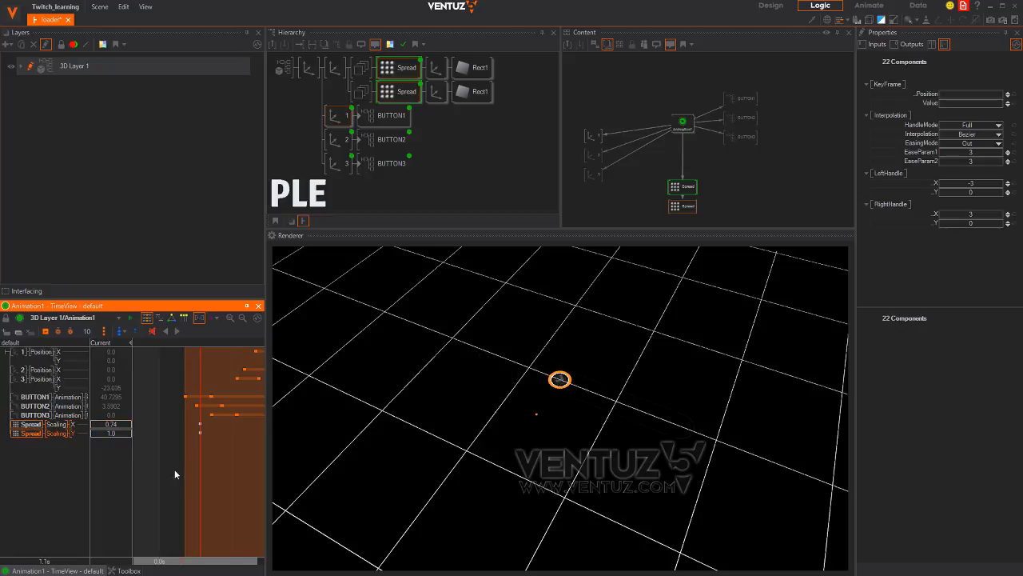
pyautogui.moveTo(176, 471); pyautogui.dragTo(160, 472)
# Key Spread Scaling X and Y at 0 at 0.0s, then preview the grid growing in
pyautogui.doubleClick(119, 425)
pyautogui.write('0')
pyautogui.press('Return')
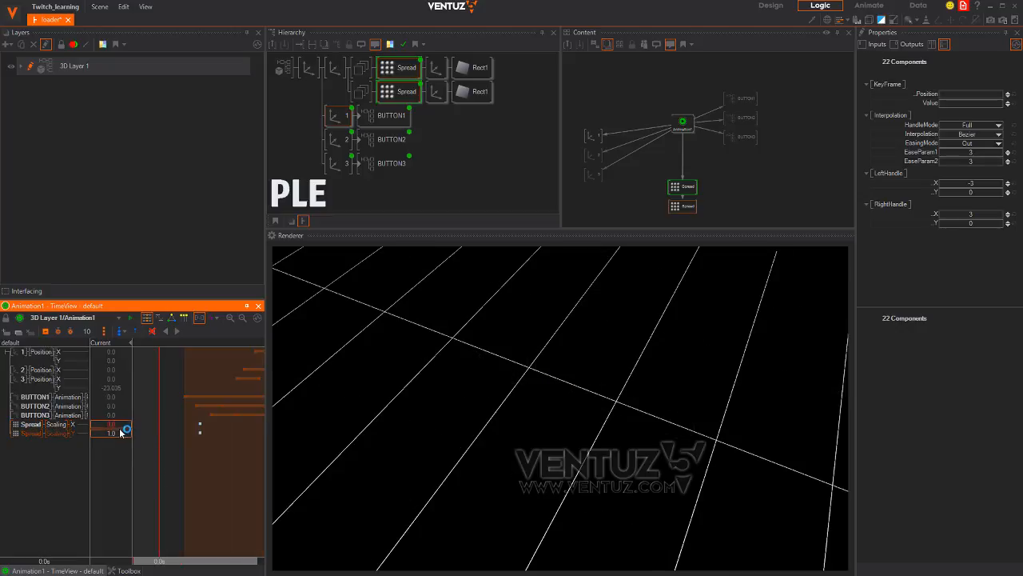
pyautogui.write('0')
pyautogui.press('Return')
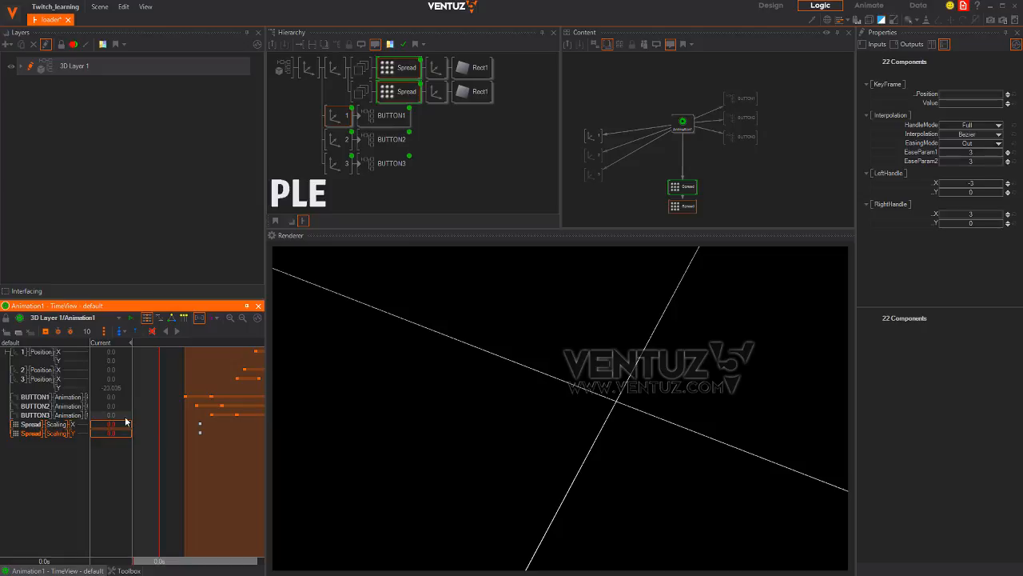
pyautogui.click(46, 331)
pyautogui.moveTo(157, 466)
pyautogui.mouseDown()
pyautogui.moveTo(239, 475)
pyautogui.moveTo(160, 477)
pyautogui.mouseUp()
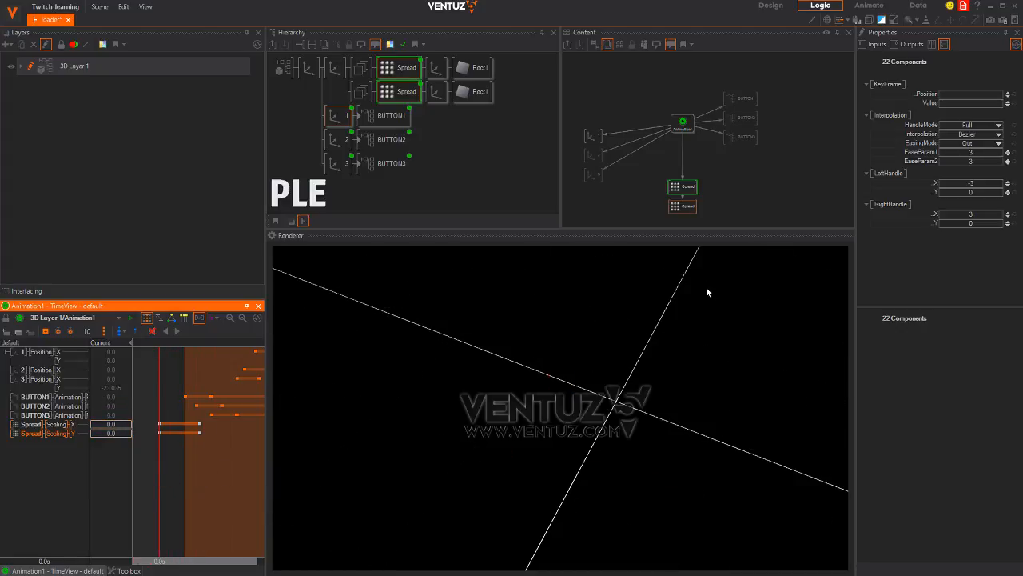
# Turn on Mirror for the first Spread, turn off First on the second, and preview at 2.2s
pyautogui.click(679, 189)
pyautogui.scroll(-5, 936, 225)
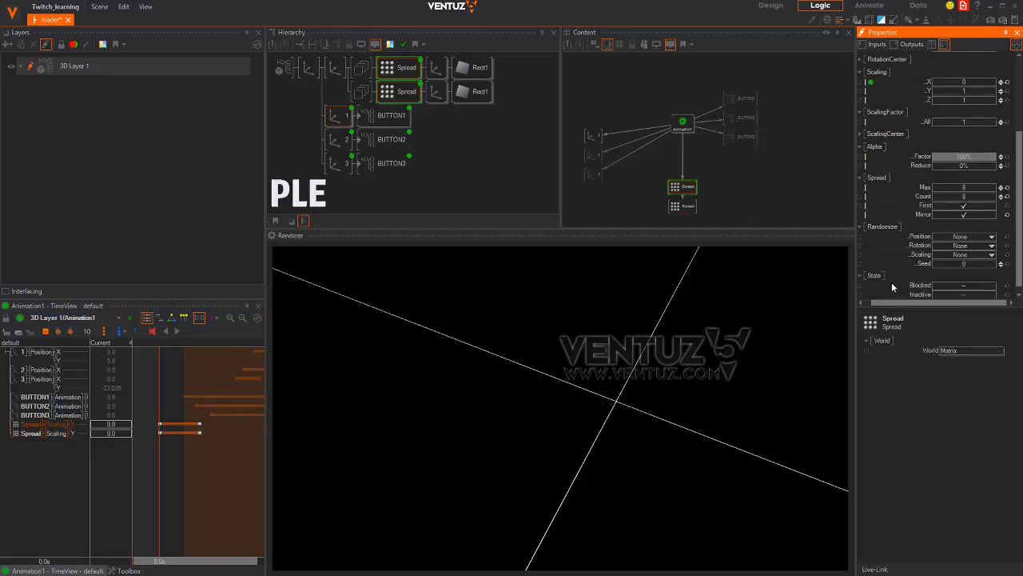
pyautogui.moveTo(971, 219); pyautogui.dragTo(971, 211, button='middle')
pyautogui.click(686, 190)
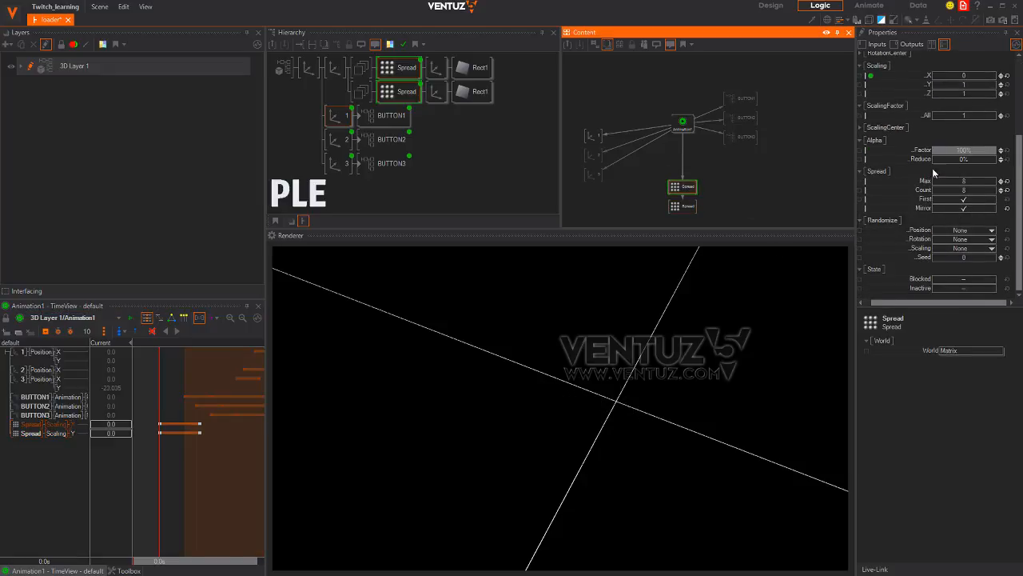
pyautogui.click(959, 191)
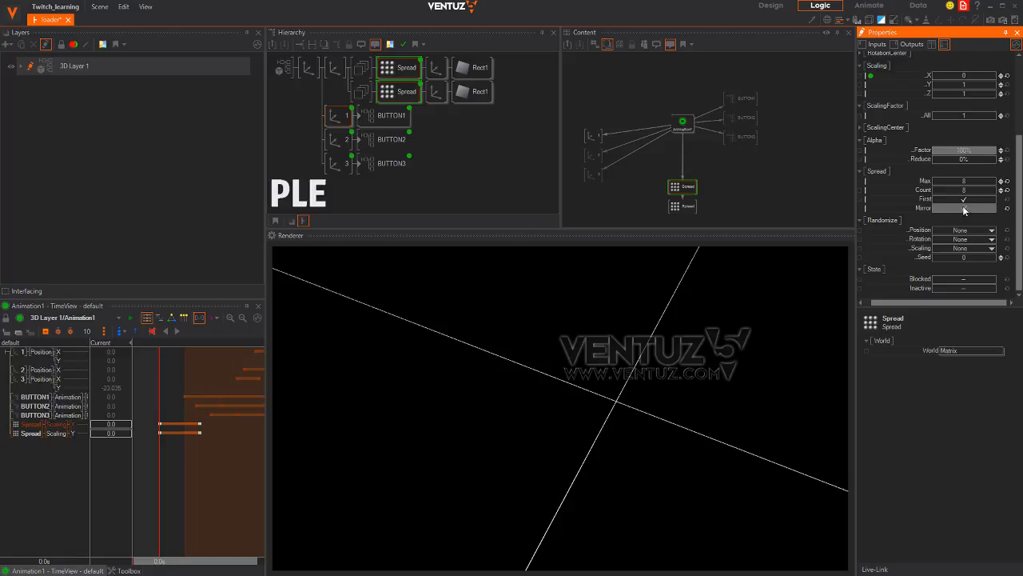
pyautogui.click(965, 209)
pyautogui.click(693, 206)
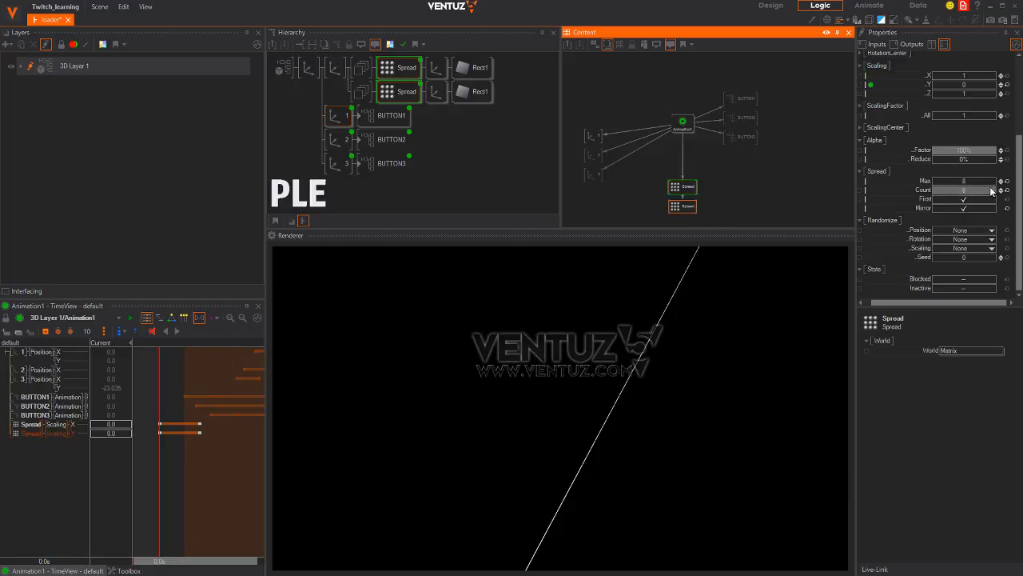
pyautogui.click(964, 199)
pyautogui.moveTo(166, 481); pyautogui.dragTo(200, 453)
# Lower the Spread's Position Y to about 19, enable First on both spreads, and preview around 1.9s
pyautogui.click(681, 187)
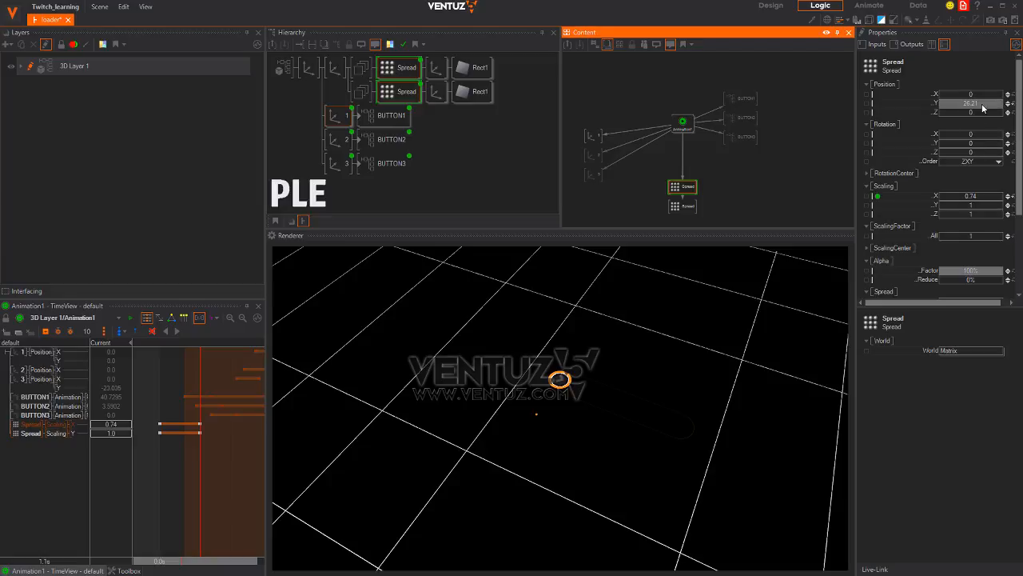
pyautogui.moveTo(982, 104); pyautogui.dragTo(483, 149)
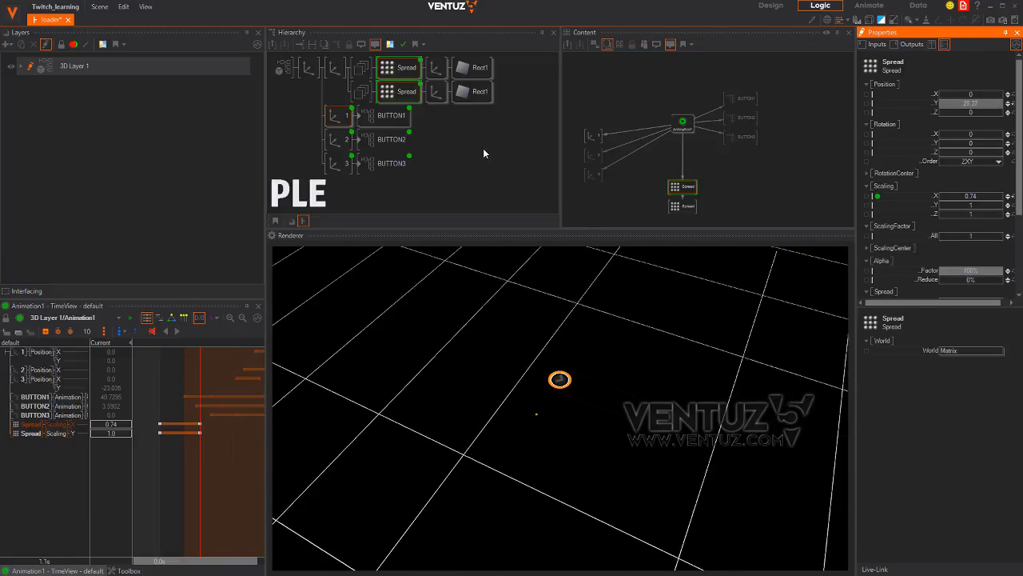
pyautogui.keyDown('ctrl'); pyautogui.click(682, 206); pyautogui.keyUp('ctrl')
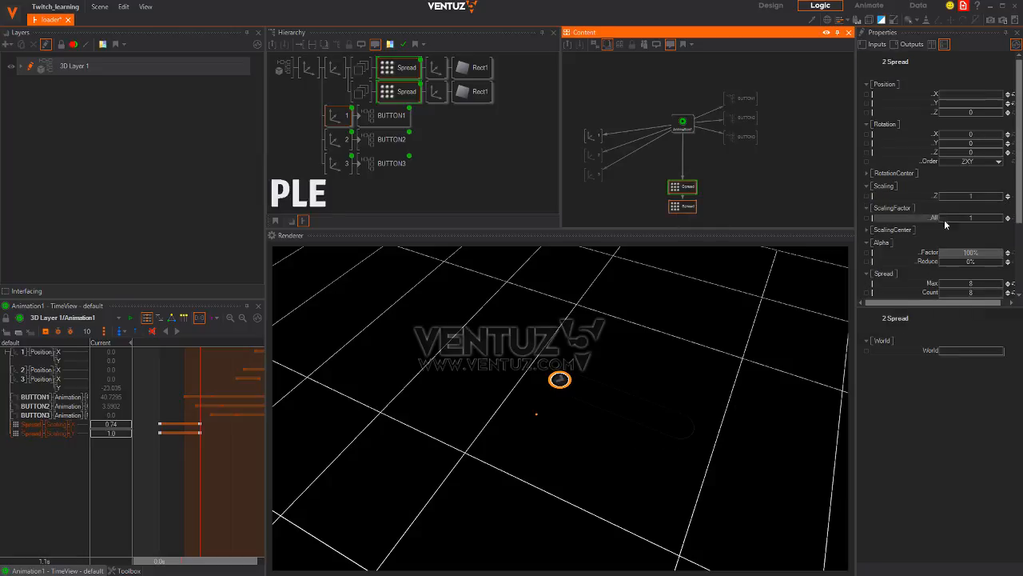
pyautogui.scroll(-5, 951, 216)
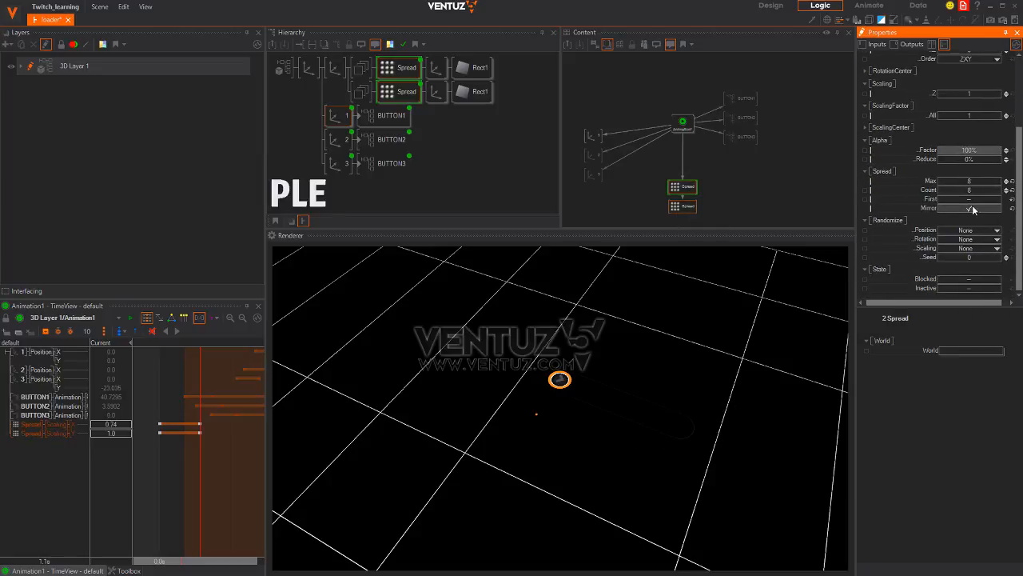
pyautogui.click(976, 199)
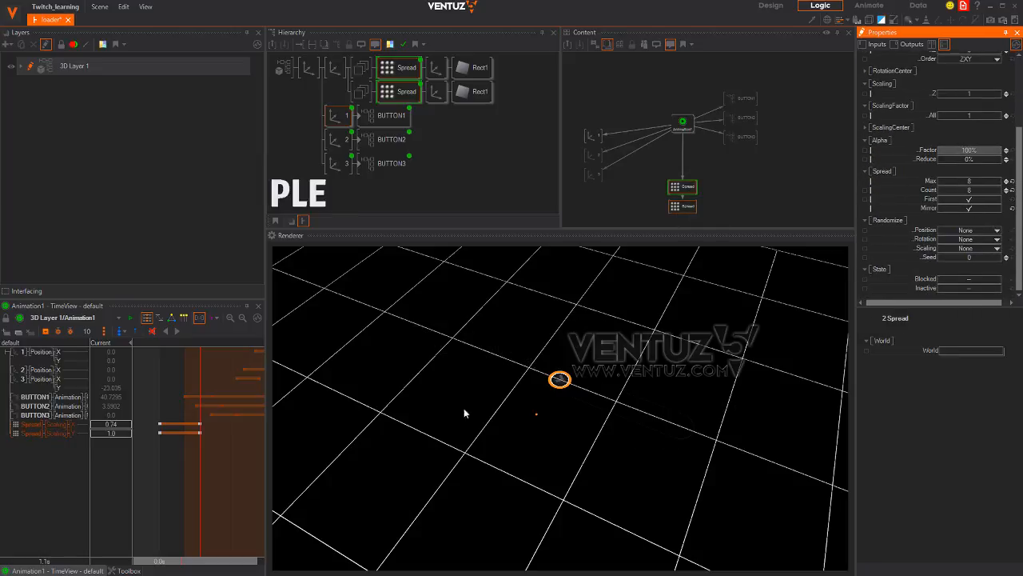
pyautogui.moveTo(222, 477); pyautogui.dragTo(289, 466)
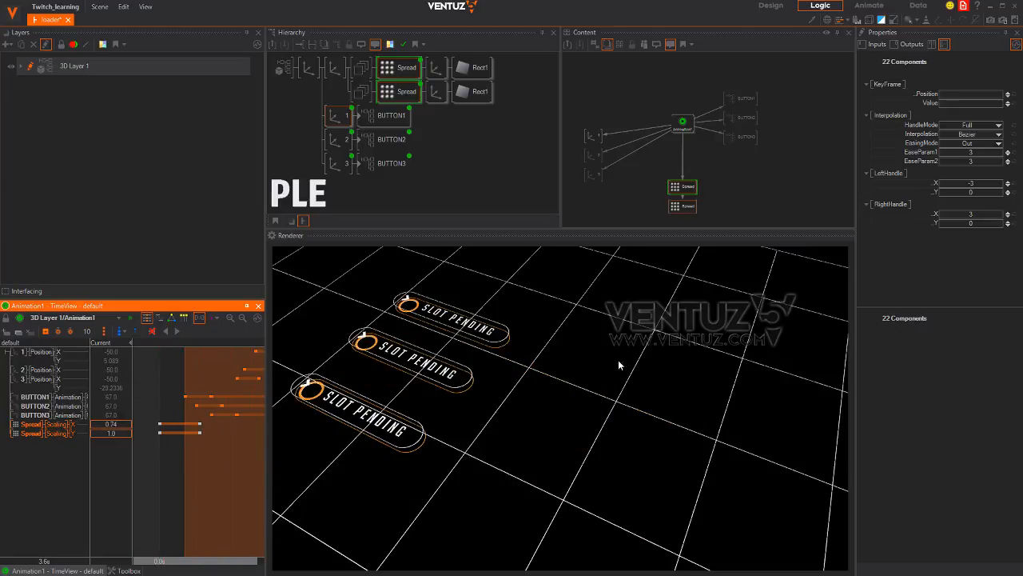
# Insert an Alpha node above the grid lines at about 30.6% and rewind the animation to 0s
pyautogui.doubleClick(345, 91)
pyautogui.write('al')
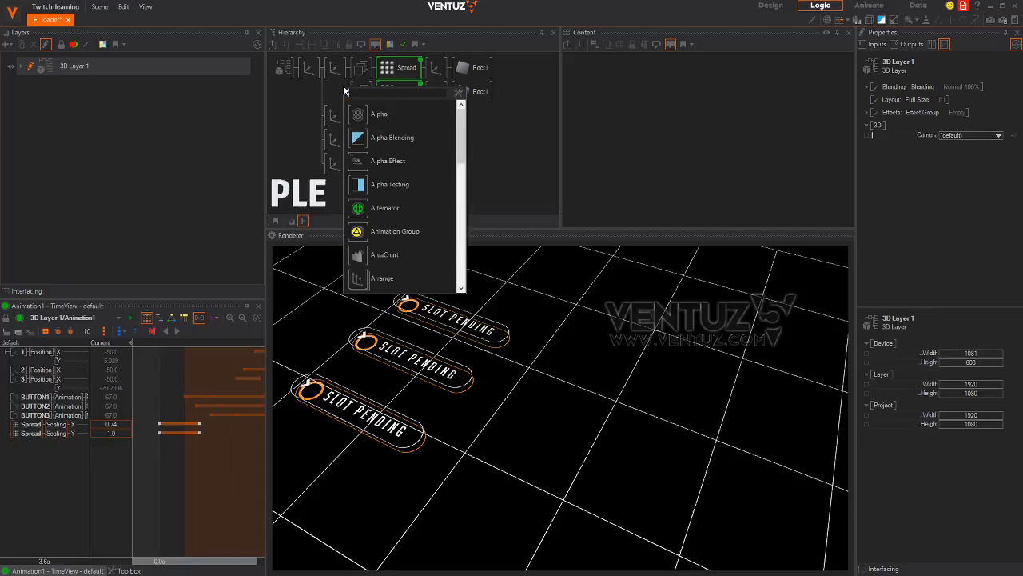
pyautogui.moveTo(356, 111); pyautogui.dragTo(353, 74)
pyautogui.click(898, 101)
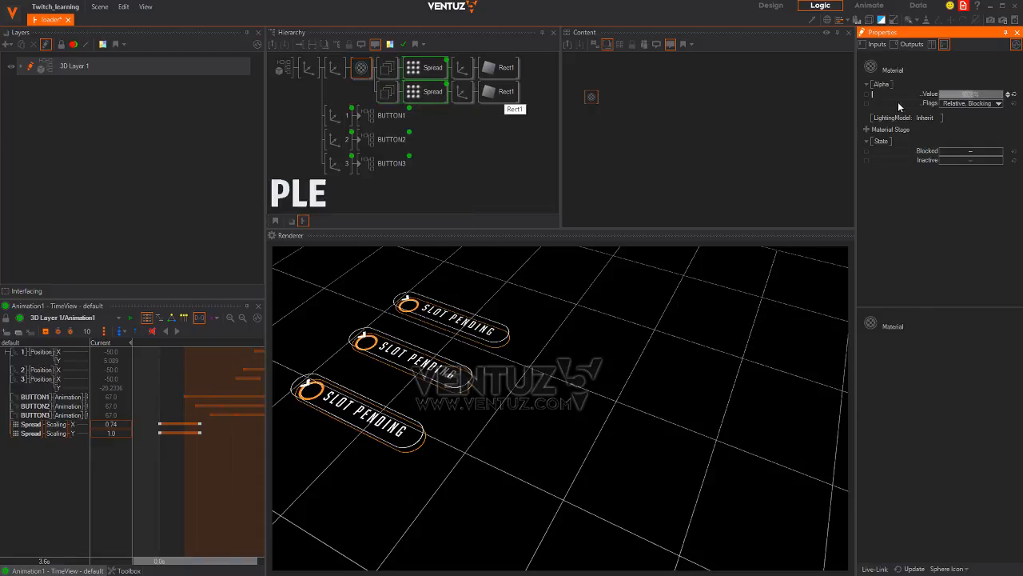
pyautogui.moveTo(898, 102); pyautogui.dragTo(844, 103)
pyautogui.click(453, 159)
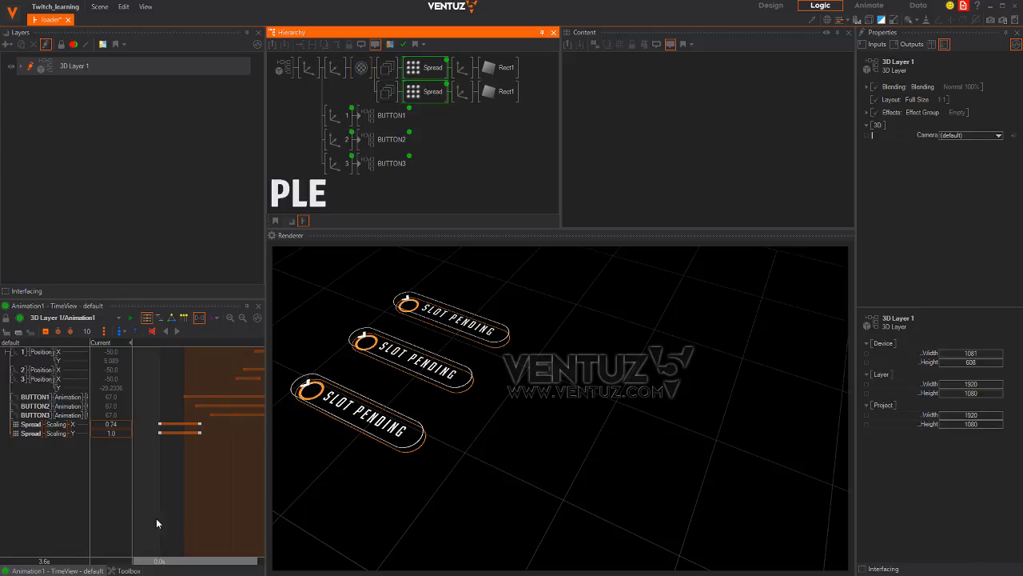
pyautogui.moveTo(179, 498); pyautogui.dragTo(156, 494, button='middle')
pyautogui.scroll(-5, 164, 502)
pyautogui.moveTo(201, 508); pyautogui.dragTo(218, 493, button='right')
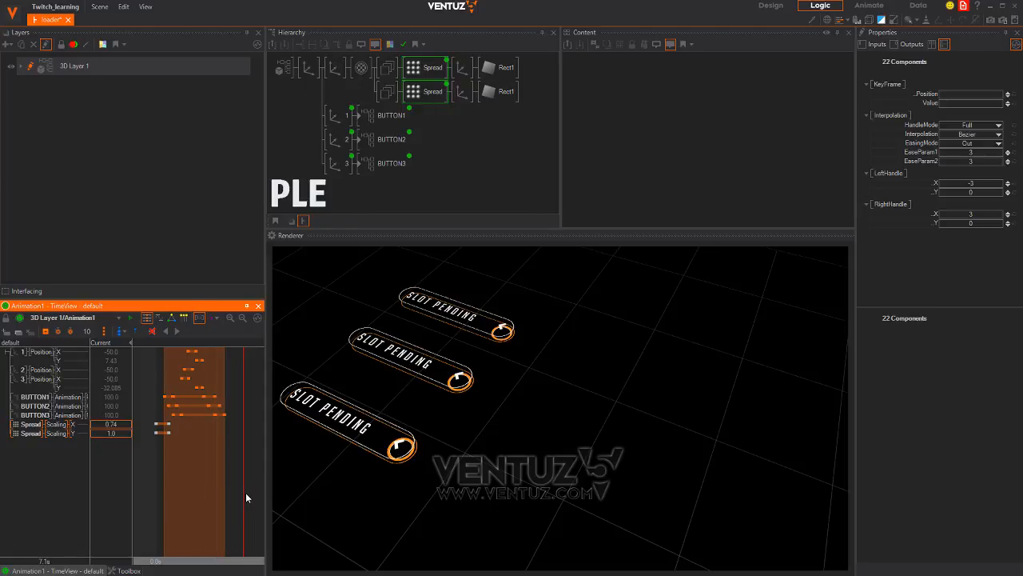
# View the Holographic Loader UI shot in Chrome, then its hololoader_dreibble.gif frames in Photoshop
pyautogui.hotkey('alt', 'Tab')
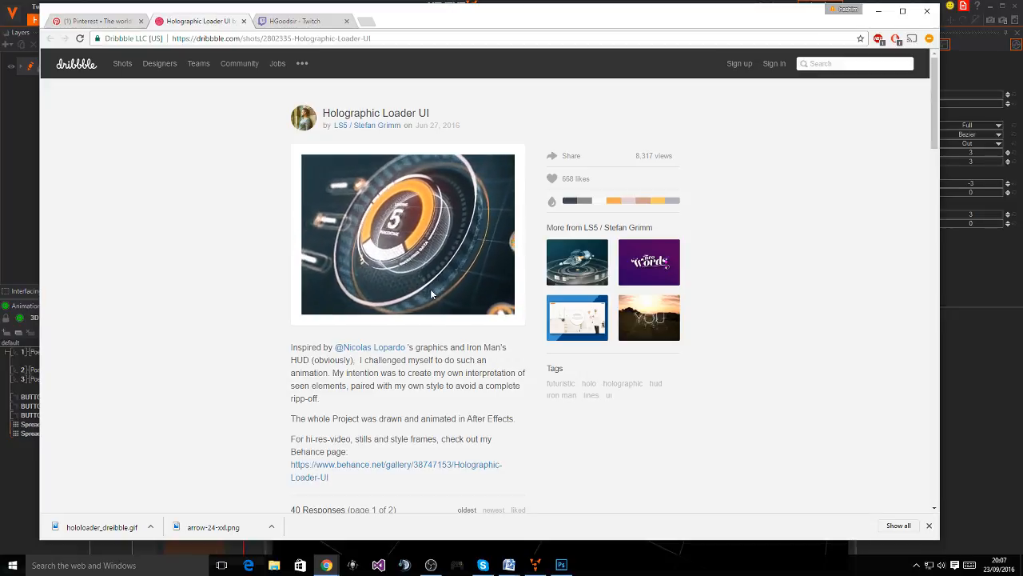
pyautogui.hotkey('alt', 'Tab')
pyautogui.hotkey('alt', 'Tab')
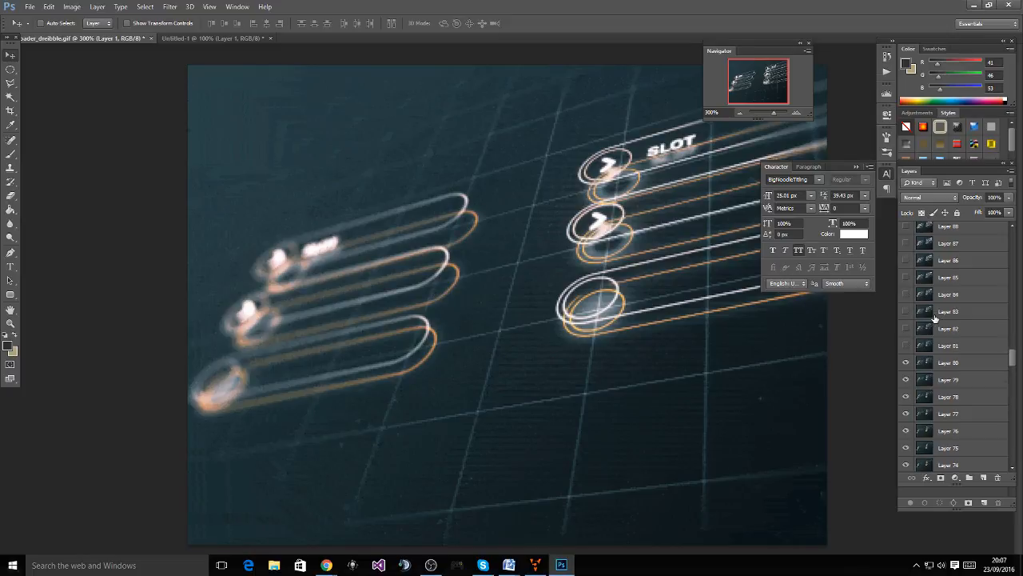
# Compare the loader frames of Layers 99–101, then reveal Layers 102–104
pyautogui.scroll(5, 942, 317)
pyautogui.scroll(2, 944, 318)
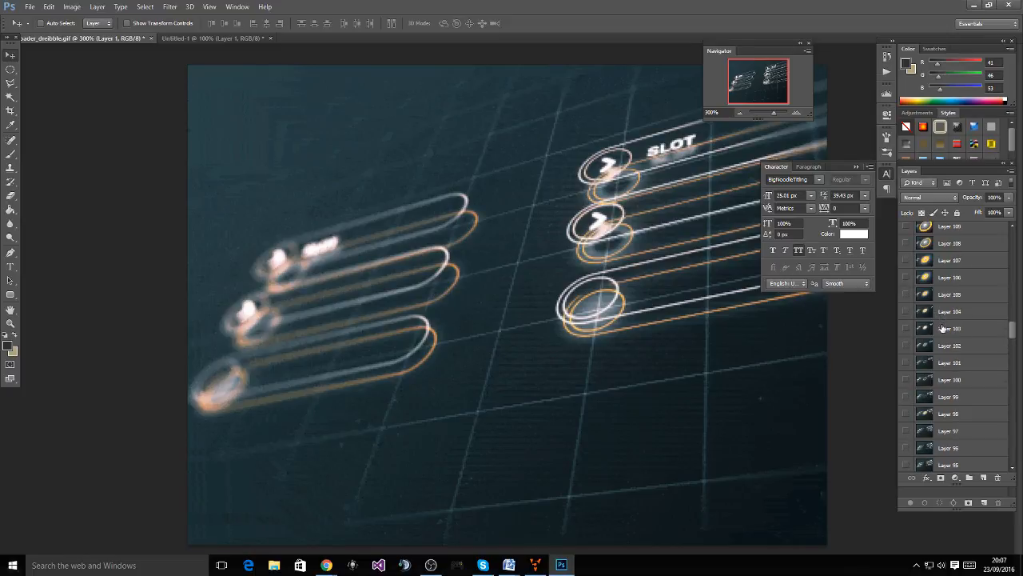
pyautogui.scroll(-1, 939, 320)
pyautogui.click(906, 329)
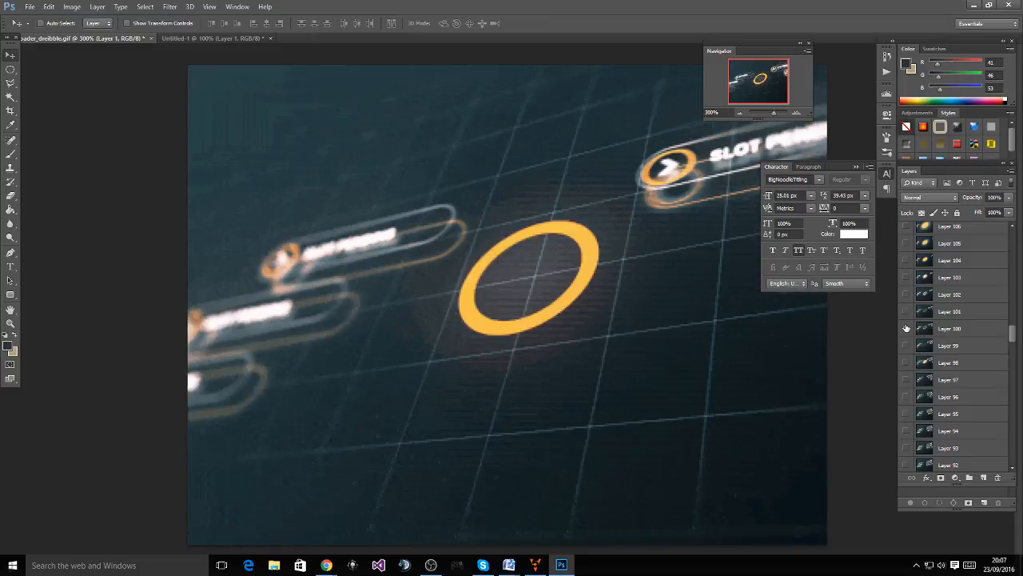
pyautogui.click(907, 312)
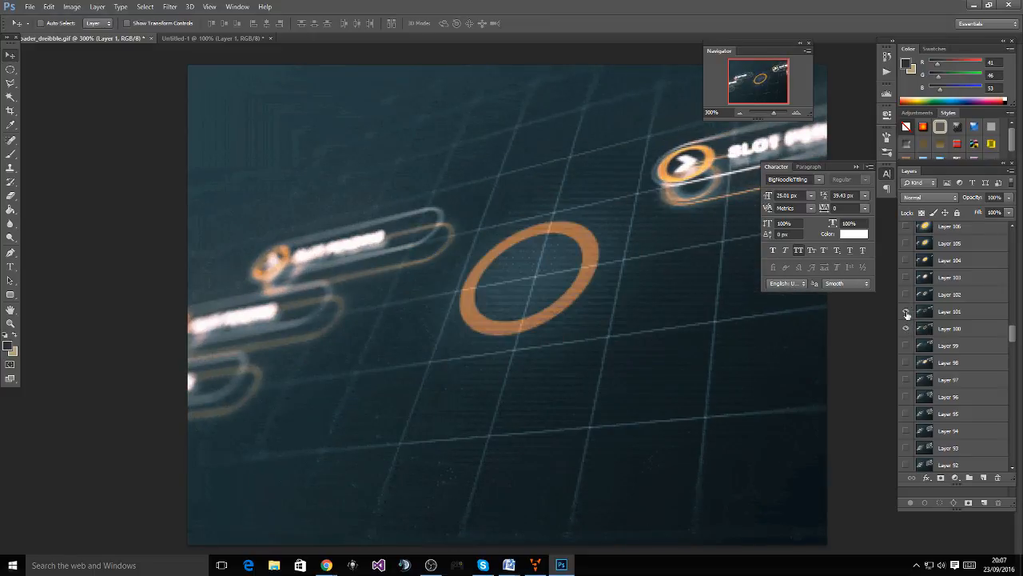
pyautogui.click(906, 315)
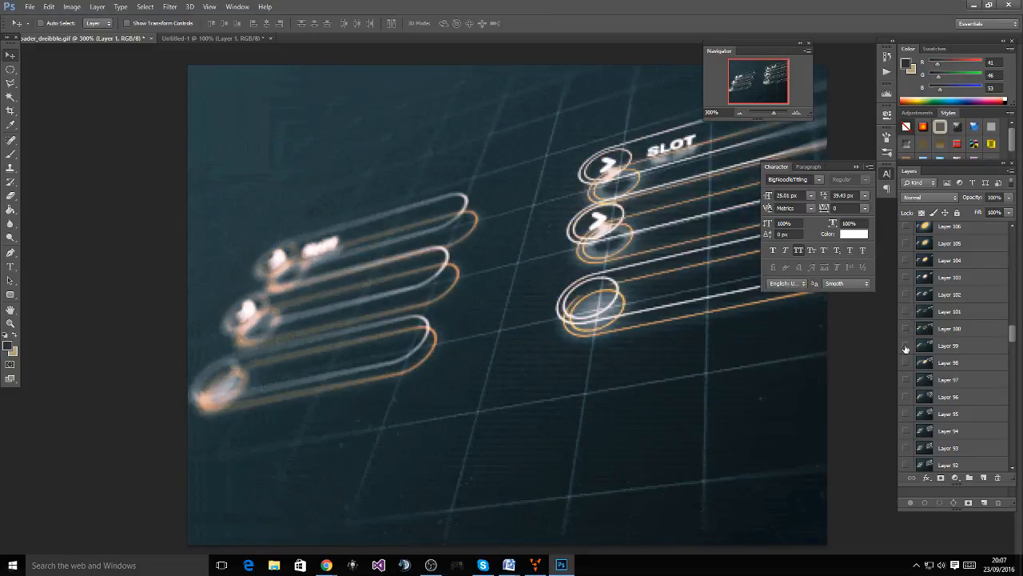
pyautogui.click(906, 346)
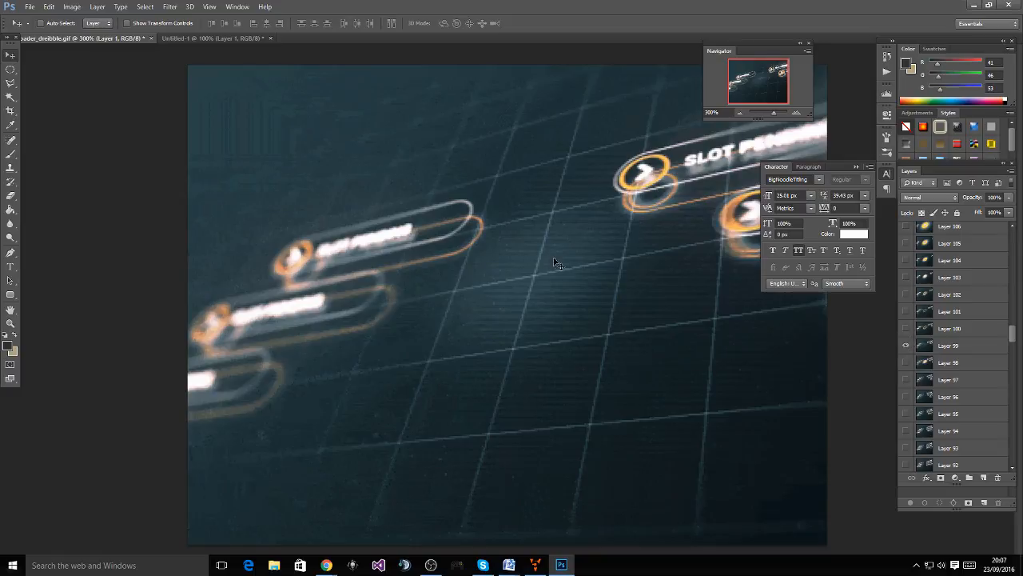
pyautogui.click(906, 329)
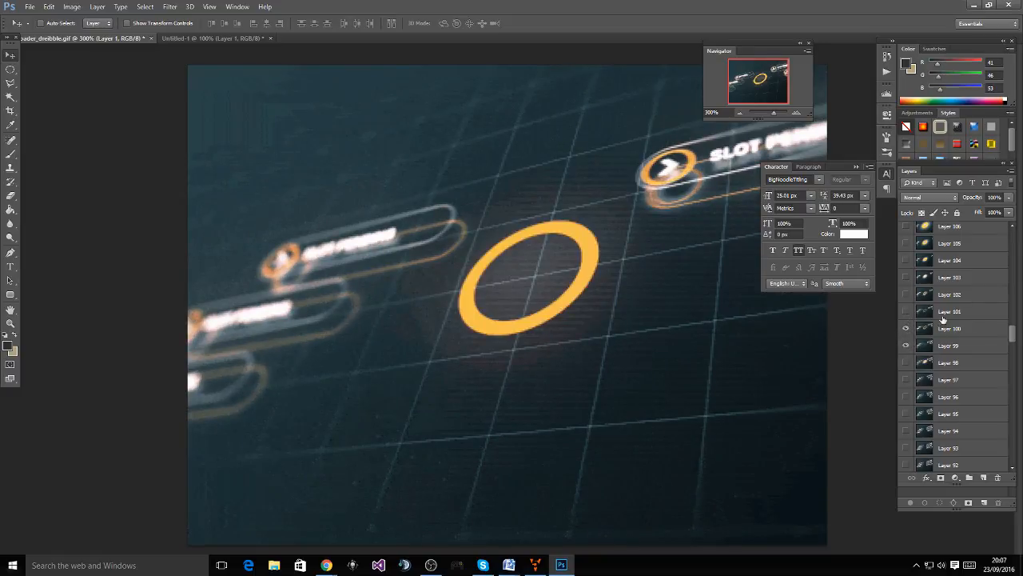
pyautogui.click(905, 312)
pyautogui.click(905, 294)
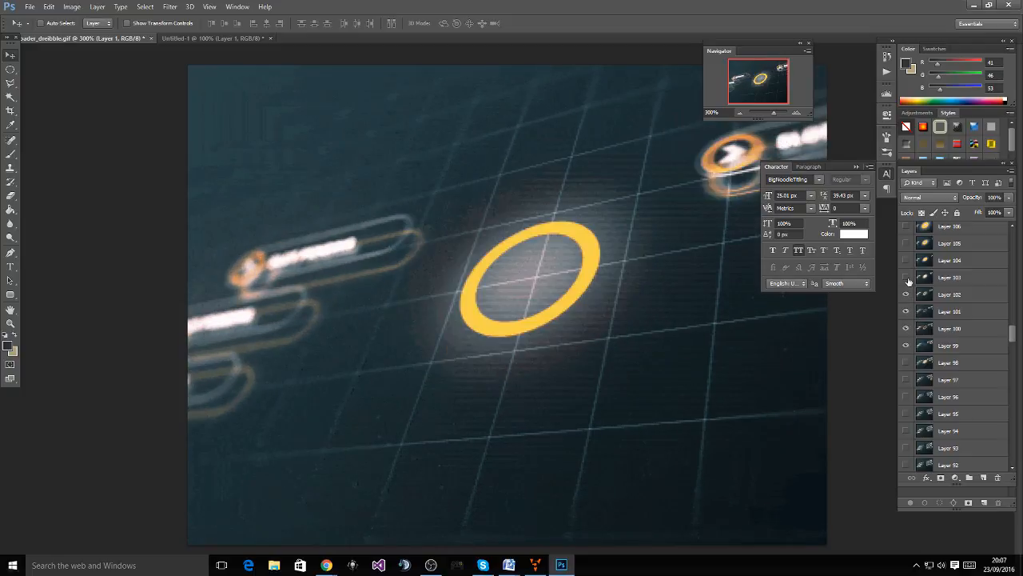
pyautogui.click(906, 278)
pyautogui.click(906, 261)
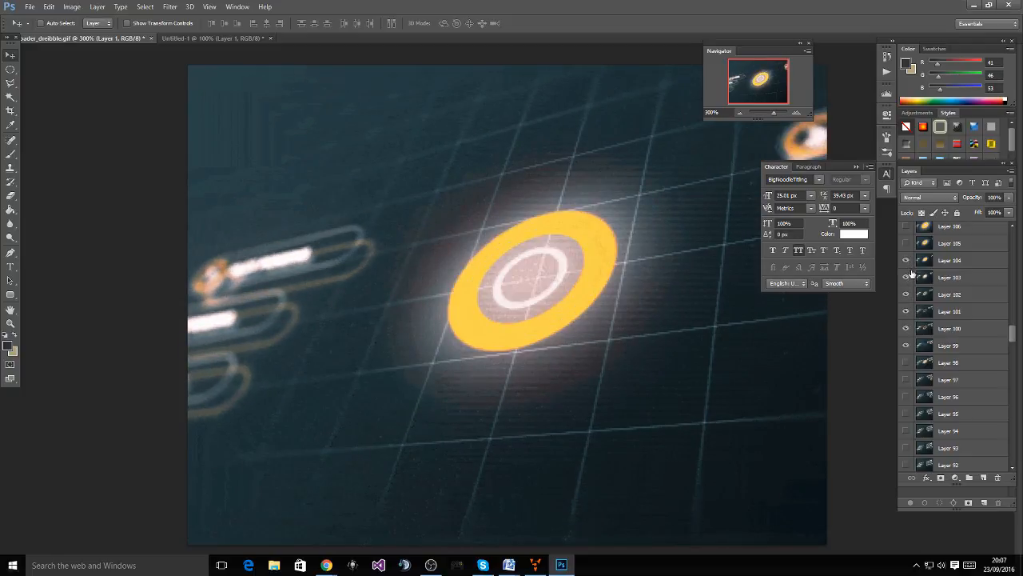
# Reveal the loader frames of Layers 105 through 112
pyautogui.scroll(1, 908, 280)
pyautogui.click(905, 277)
pyautogui.click(906, 261)
pyautogui.scroll(2, 908, 272)
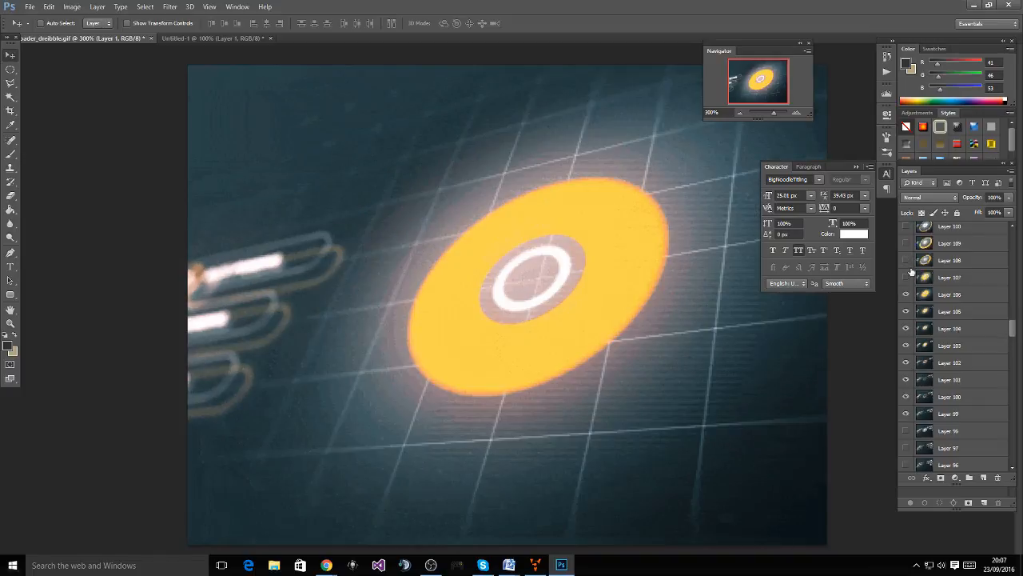
pyautogui.click(905, 294)
pyautogui.click(906, 278)
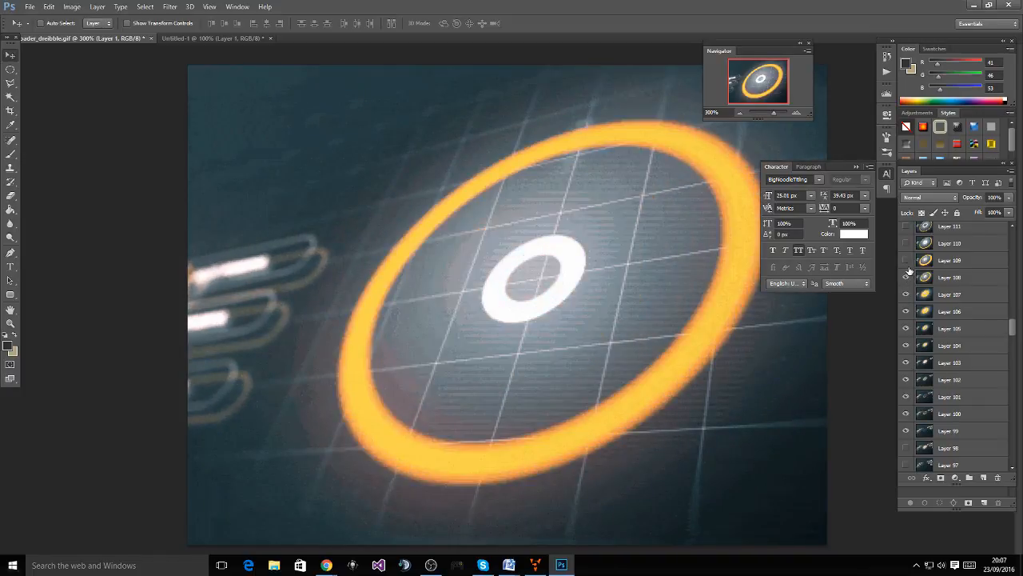
pyautogui.scroll(1, 909, 277)
pyautogui.click(906, 295)
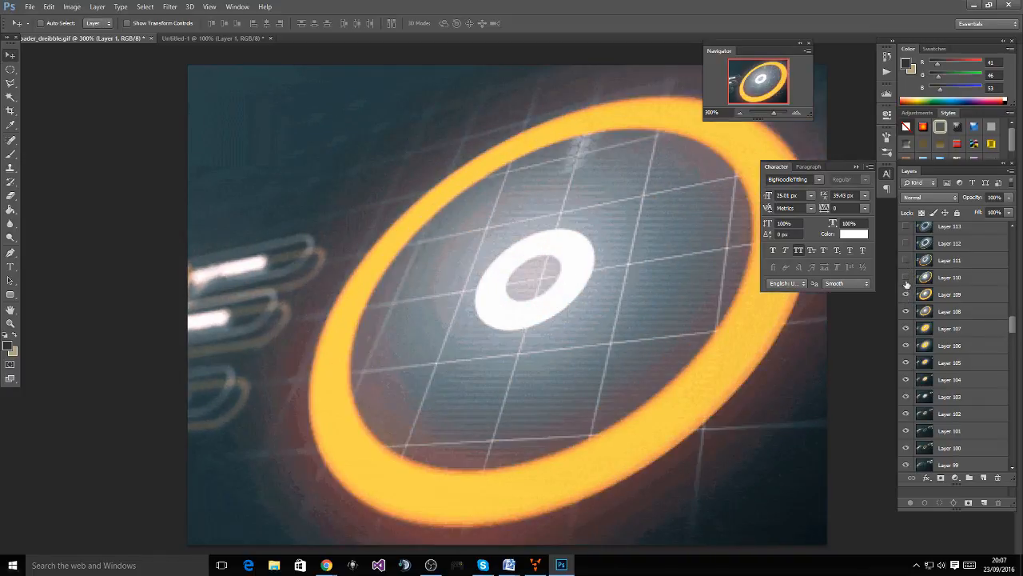
pyautogui.click(906, 278)
pyautogui.click(907, 260)
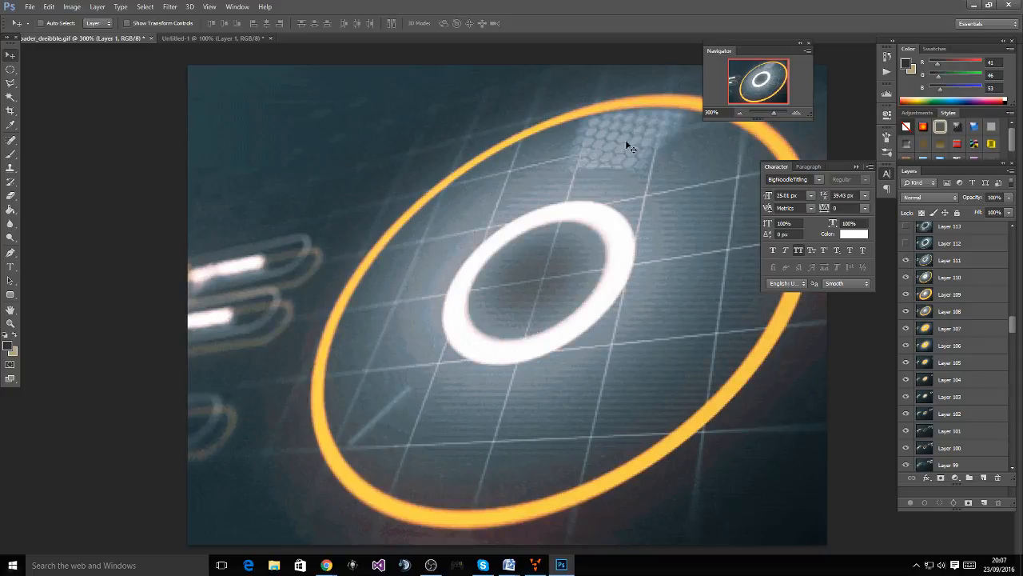
pyautogui.click(905, 243)
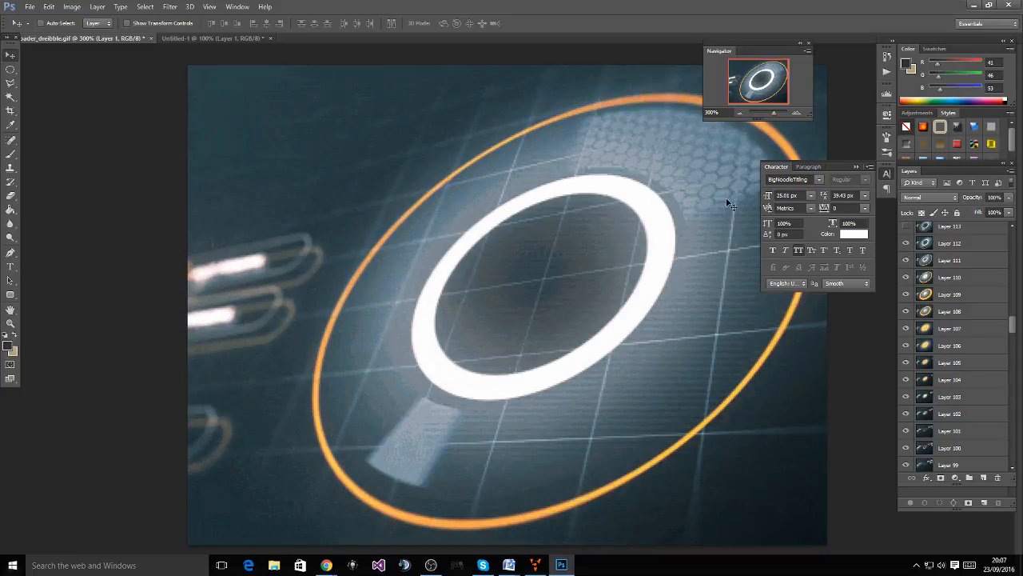
pyautogui.scroll(2, 912, 292)
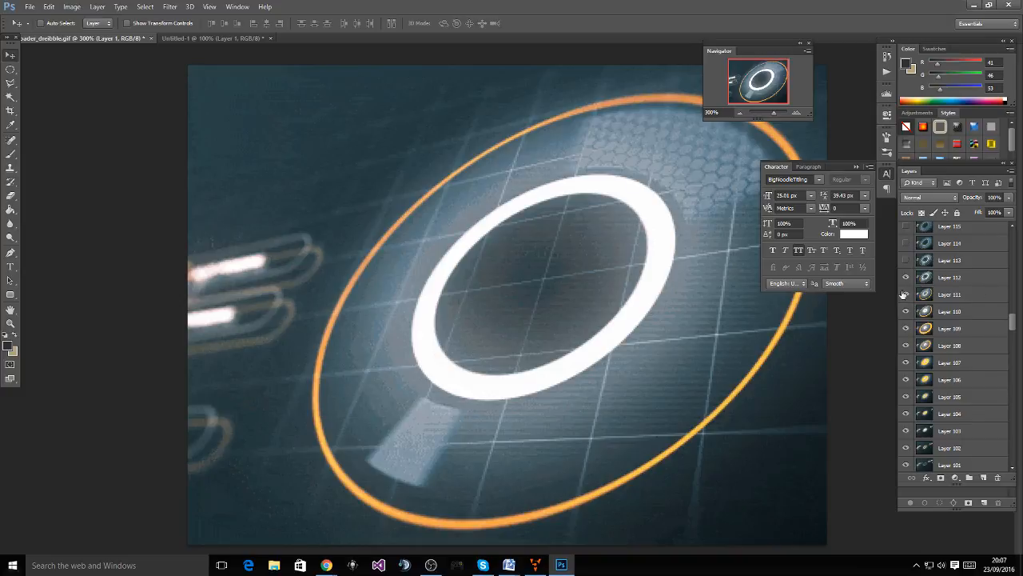
# Reveal Layers 113–123, bringing in the second white ring, dotted ring and hexagon floor
pyautogui.click(906, 260)
pyautogui.click(906, 243)
pyautogui.scroll(4, 912, 273)
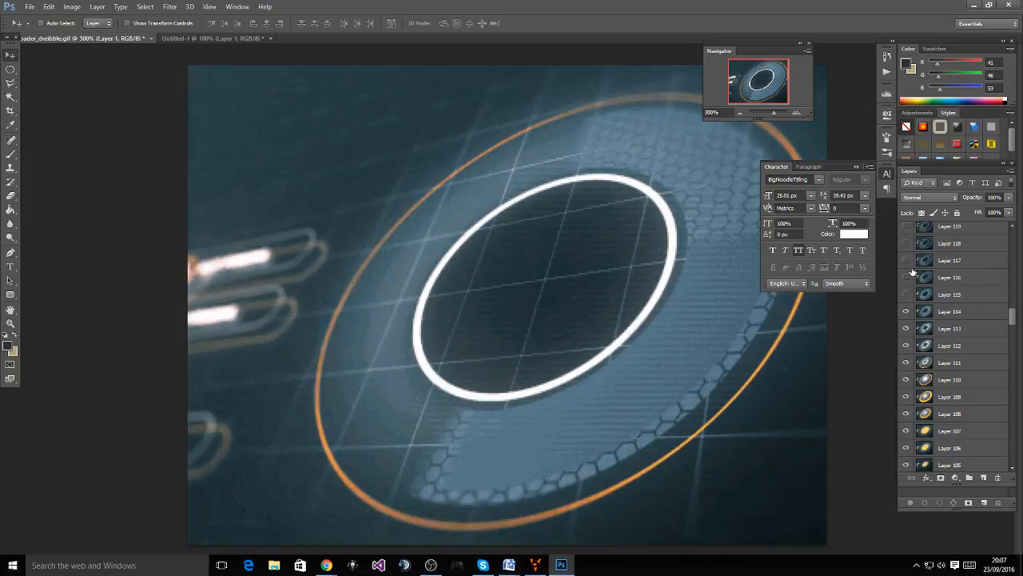
pyautogui.click(905, 294)
pyautogui.click(905, 277)
pyautogui.click(905, 260)
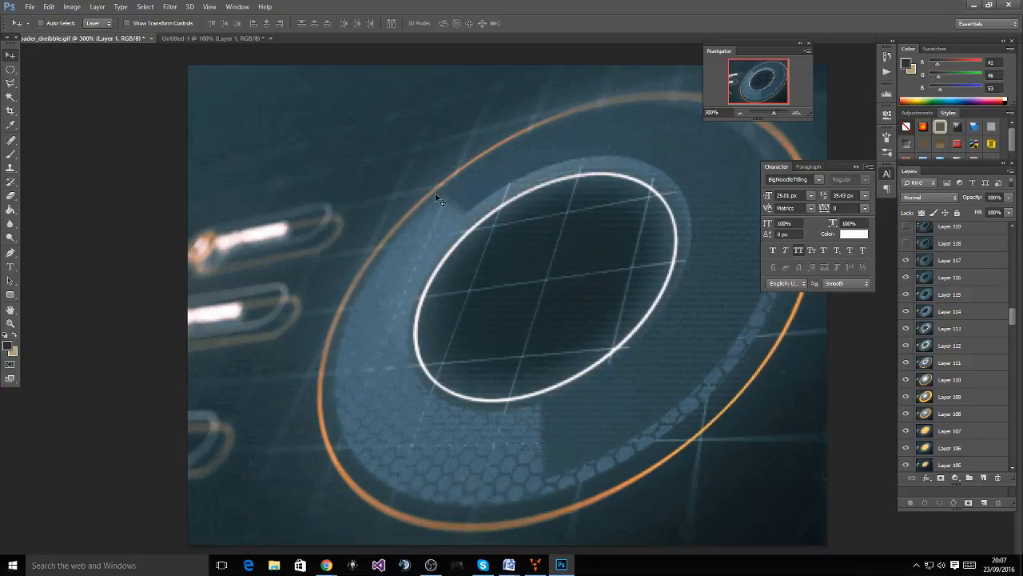
pyautogui.scroll(3, 927, 285)
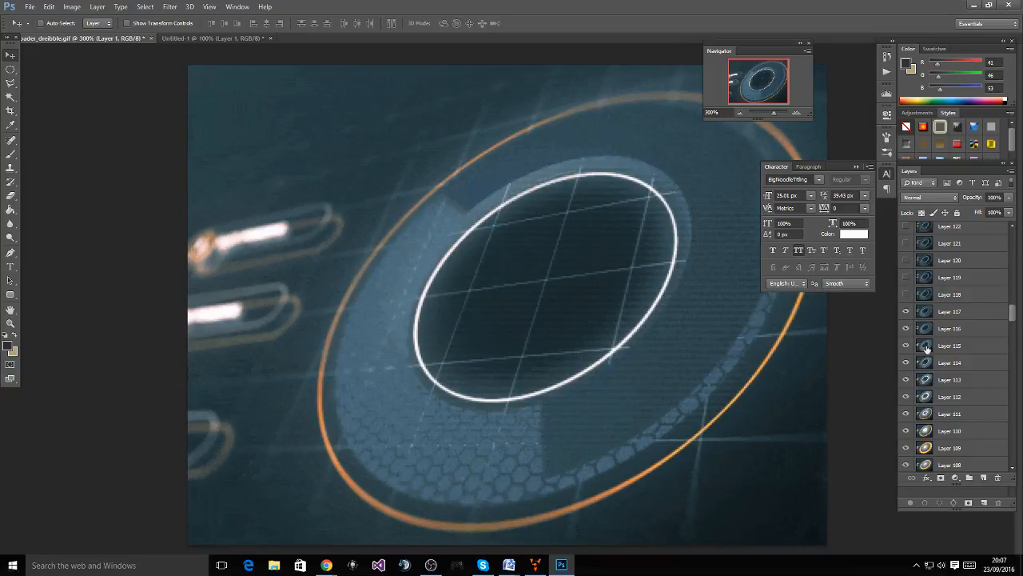
pyautogui.click(905, 294)
pyautogui.click(906, 278)
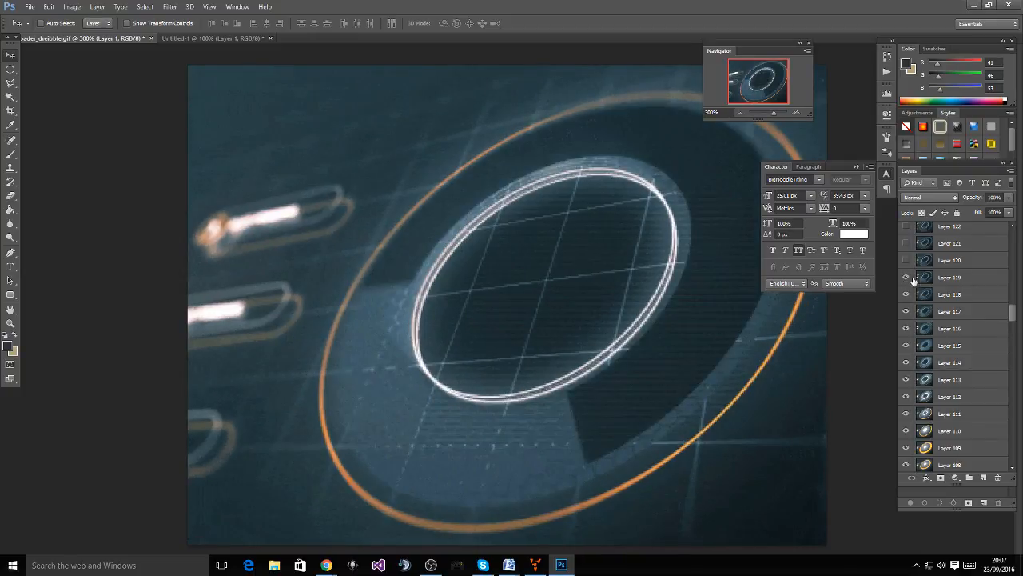
pyautogui.scroll(2, 911, 288)
pyautogui.click(906, 294)
pyautogui.click(906, 278)
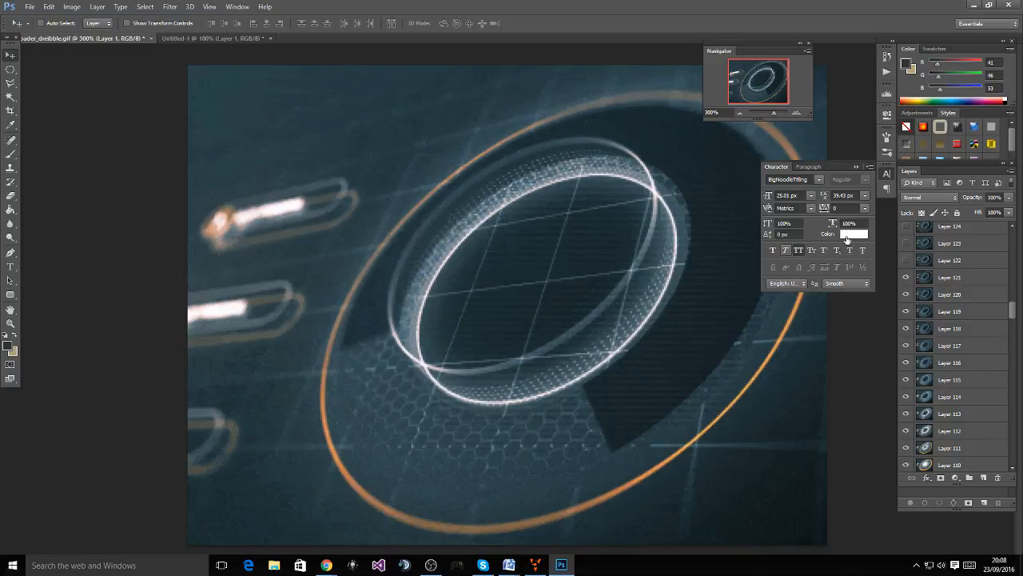
pyautogui.click(906, 260)
pyautogui.click(906, 244)
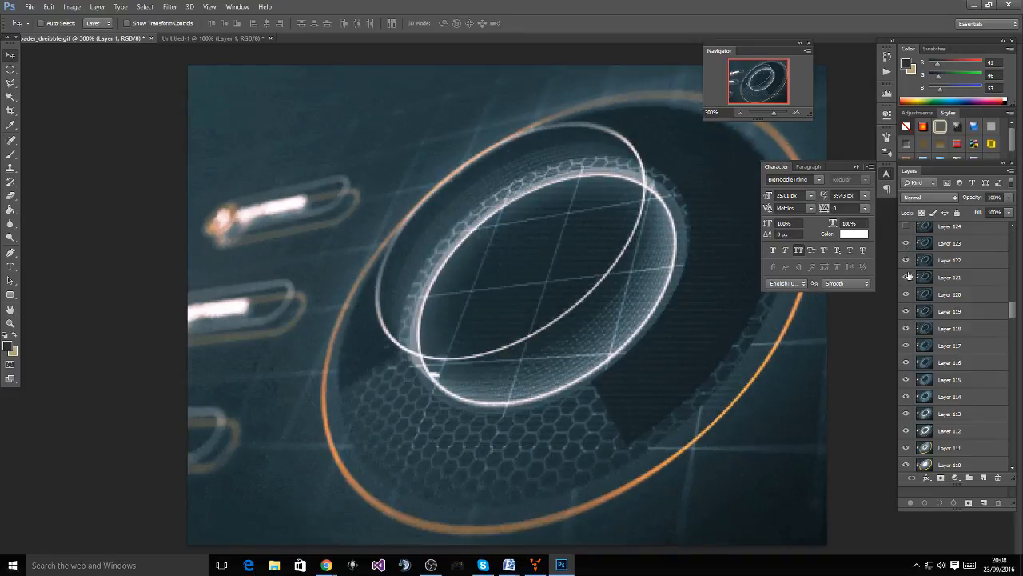
# Reveal Layers 124–132, adding the moving white arc and thick orange arc
pyautogui.scroll(1, 910, 276)
pyautogui.click(906, 260)
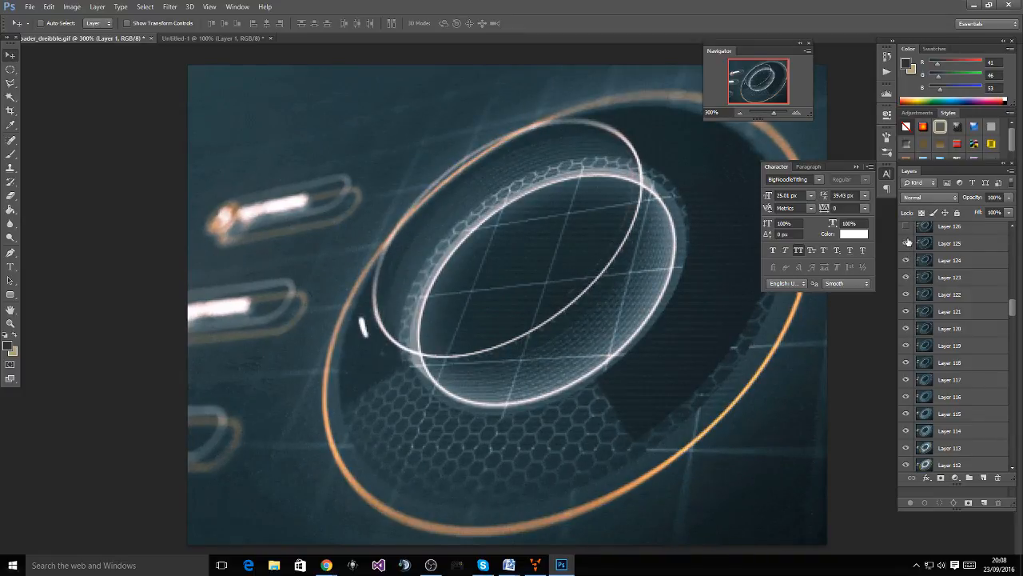
pyautogui.click(908, 242)
pyautogui.scroll(3, 912, 251)
pyautogui.click(907, 279)
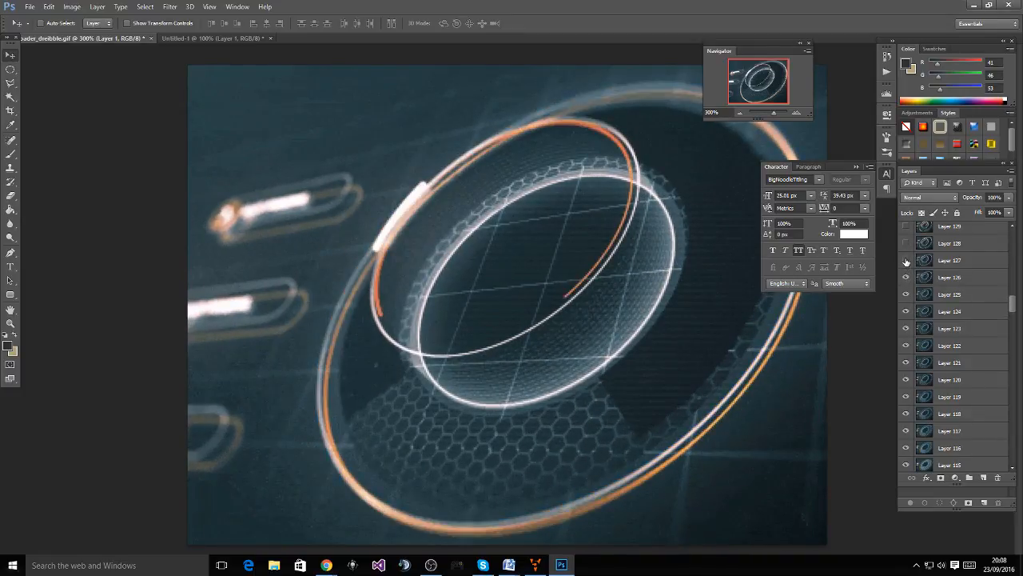
pyautogui.click(906, 261)
pyautogui.click(906, 243)
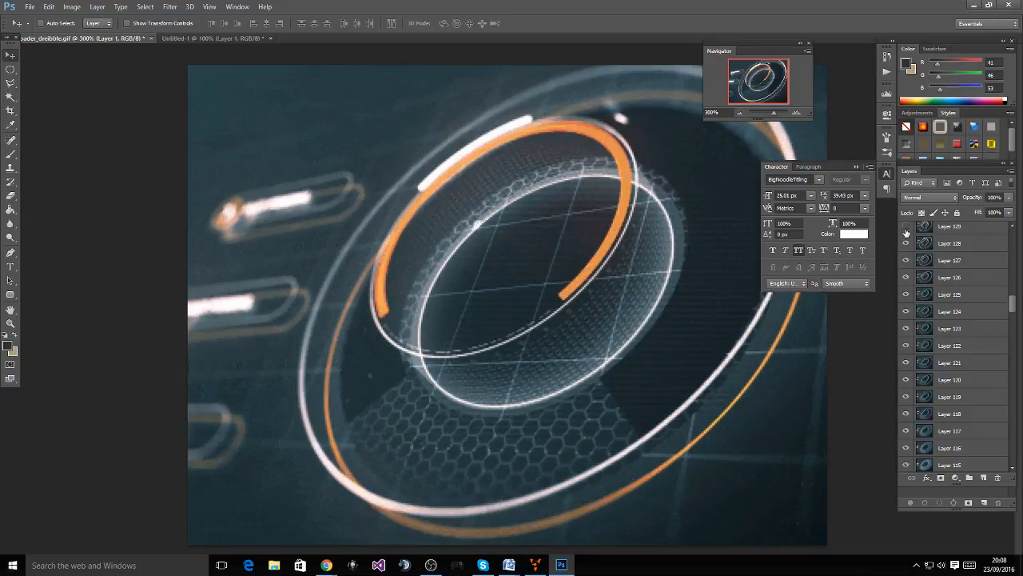
pyautogui.click(906, 226)
pyautogui.scroll(2, 907, 231)
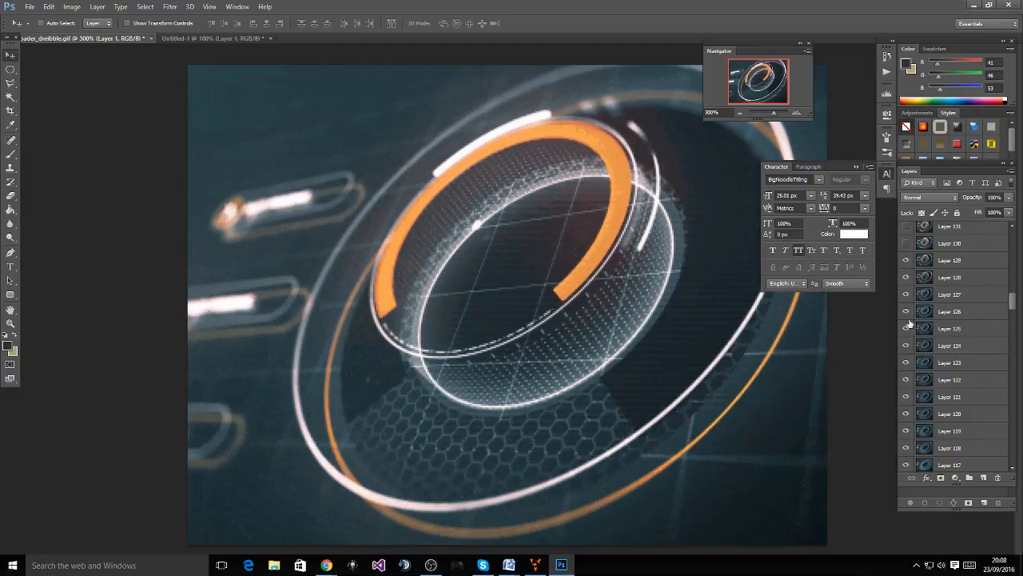
pyautogui.scroll(3, 969, 290)
pyautogui.click(906, 294)
pyautogui.click(906, 277)
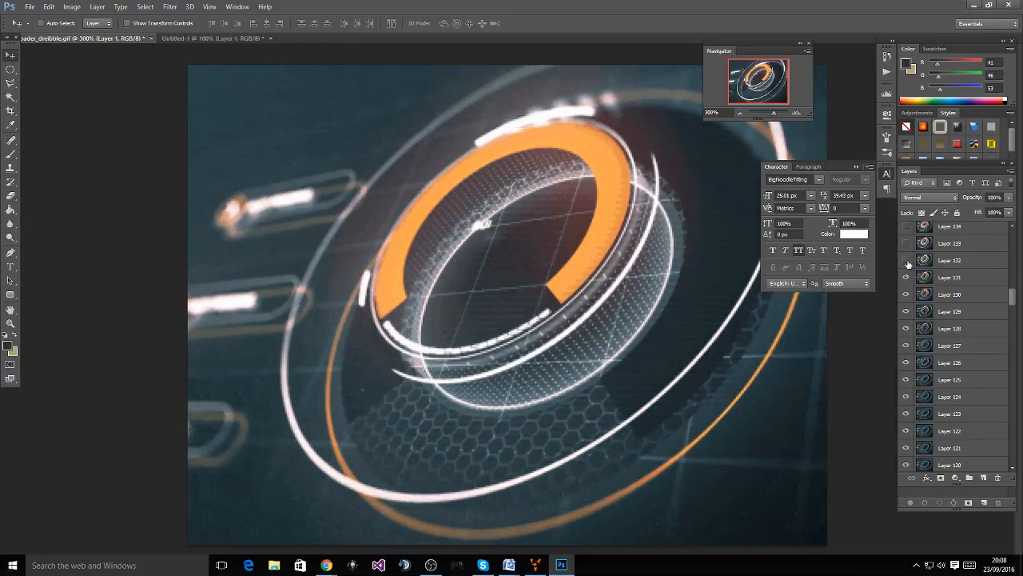
pyautogui.click(906, 259)
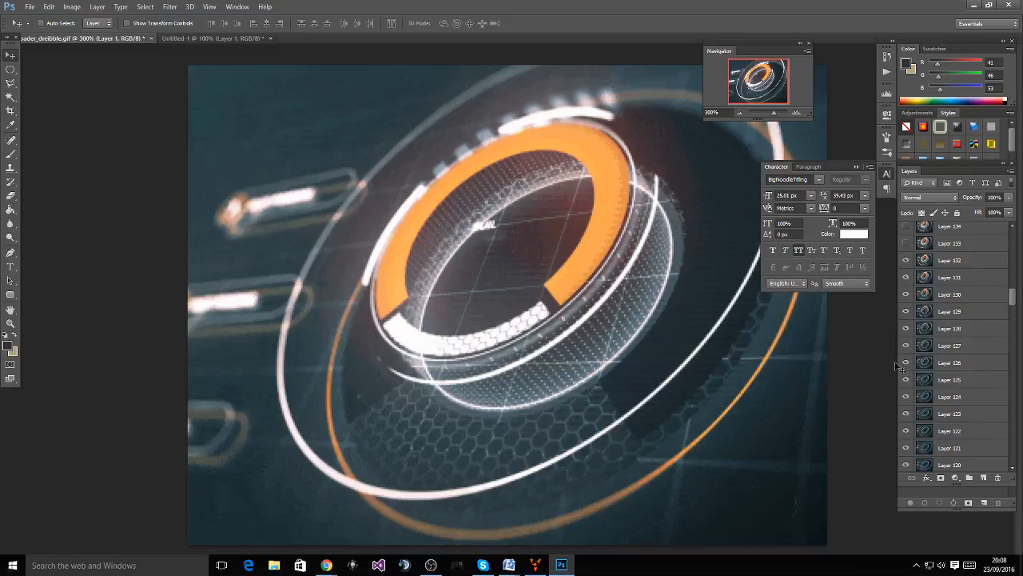
# Step back to Layer 127 and replay the frames forward through Layer 133
pyautogui.click(905, 259)
pyautogui.click(905, 276)
pyautogui.click(906, 294)
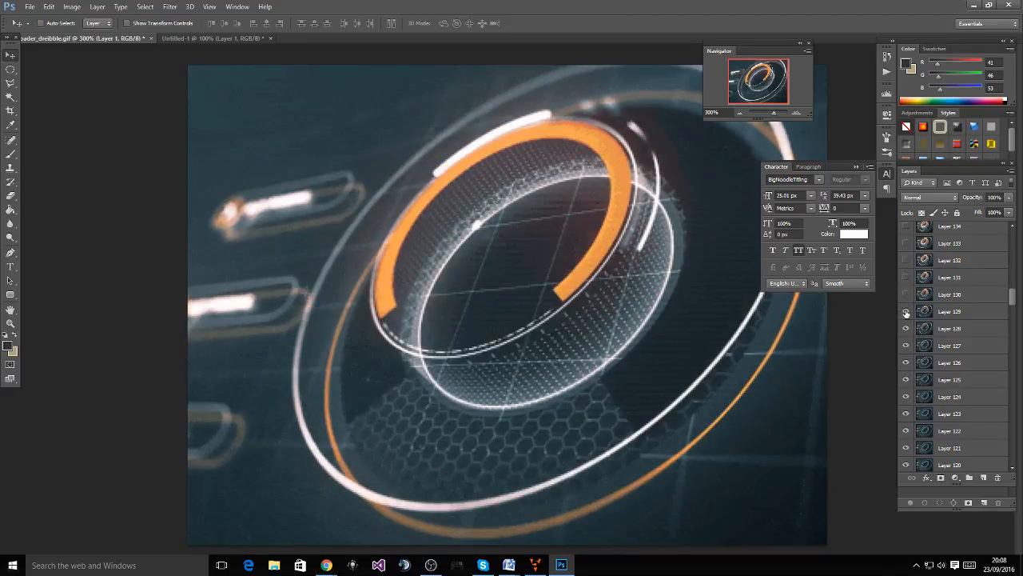
pyautogui.click(906, 311)
pyautogui.click(906, 328)
pyautogui.click(906, 345)
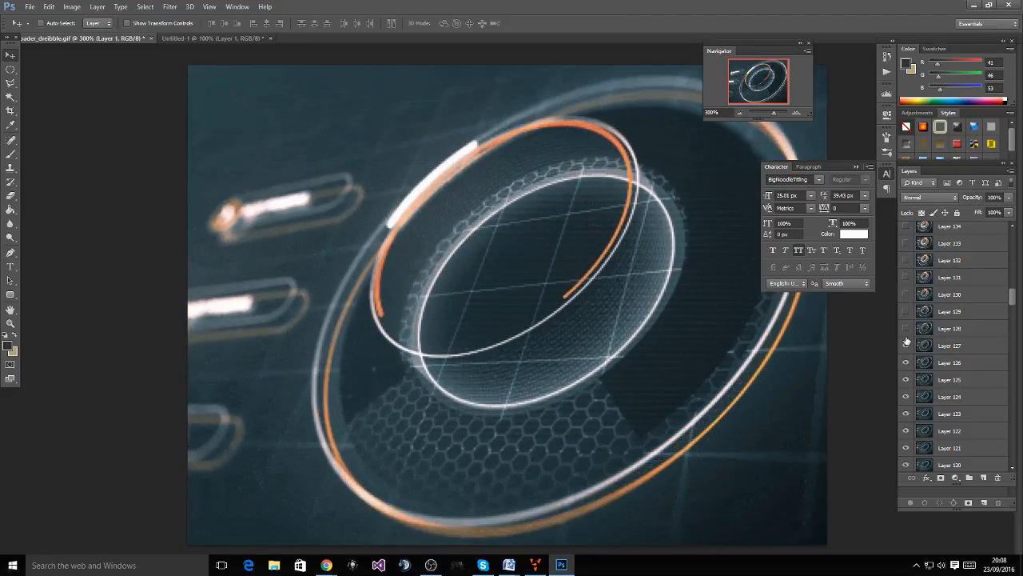
pyautogui.click(906, 328)
pyautogui.click(906, 311)
pyautogui.click(906, 294)
pyautogui.click(906, 276)
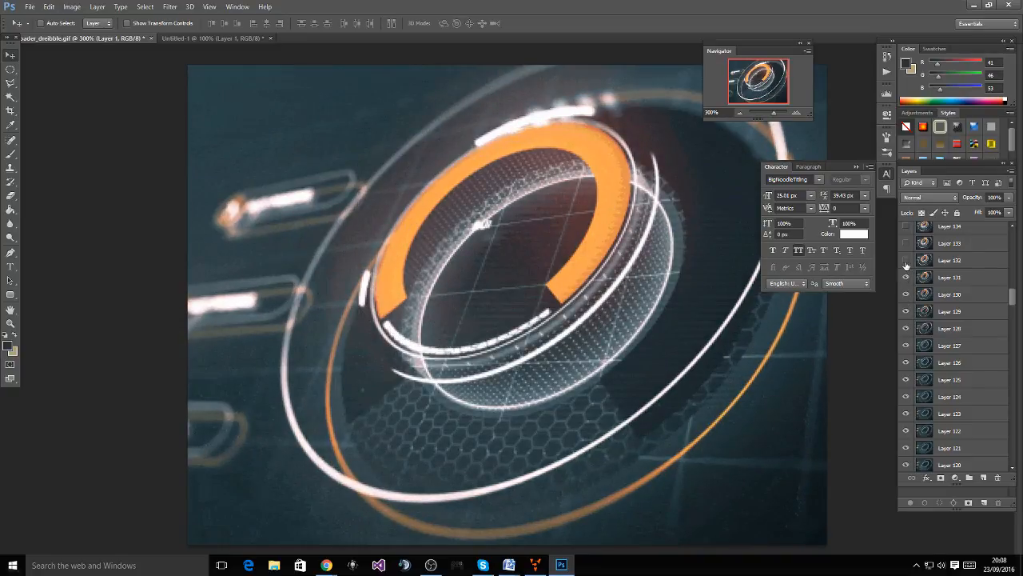
pyautogui.click(906, 260)
pyautogui.click(905, 243)
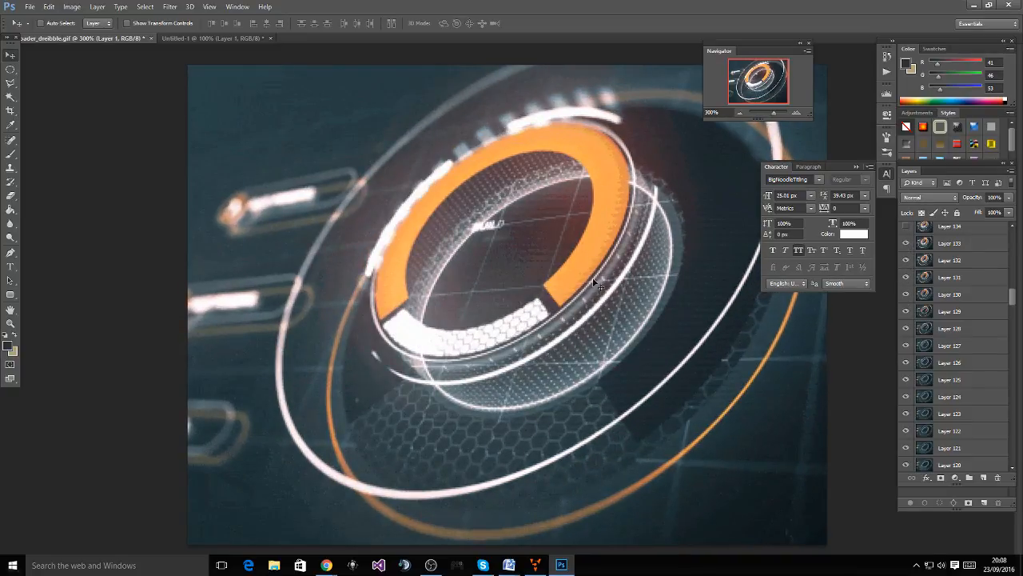
# Reveal Layers 134–138 until the BUILD UP text is complete
pyautogui.scroll(1, 924, 324)
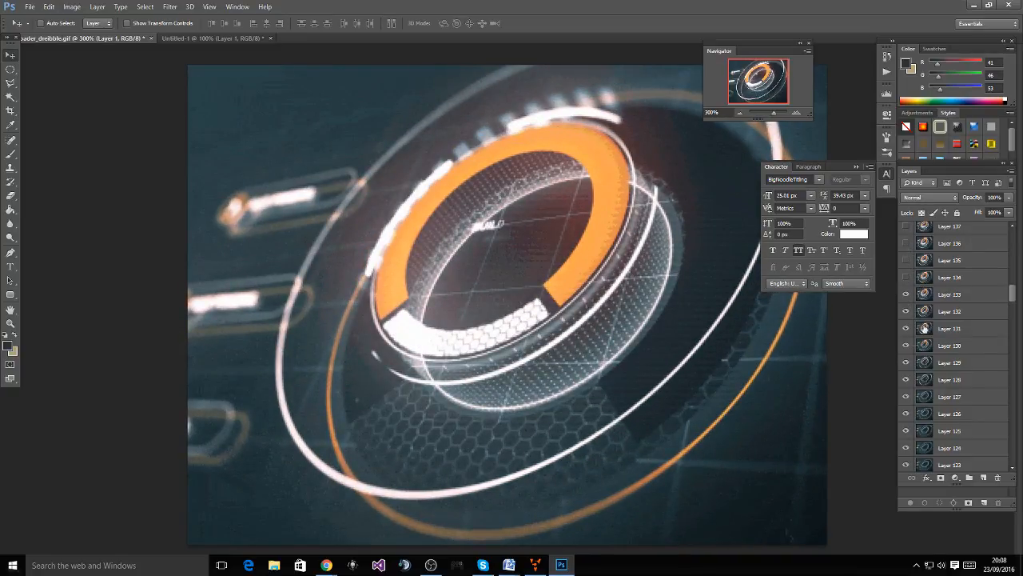
pyautogui.click(906, 277)
pyautogui.click(905, 260)
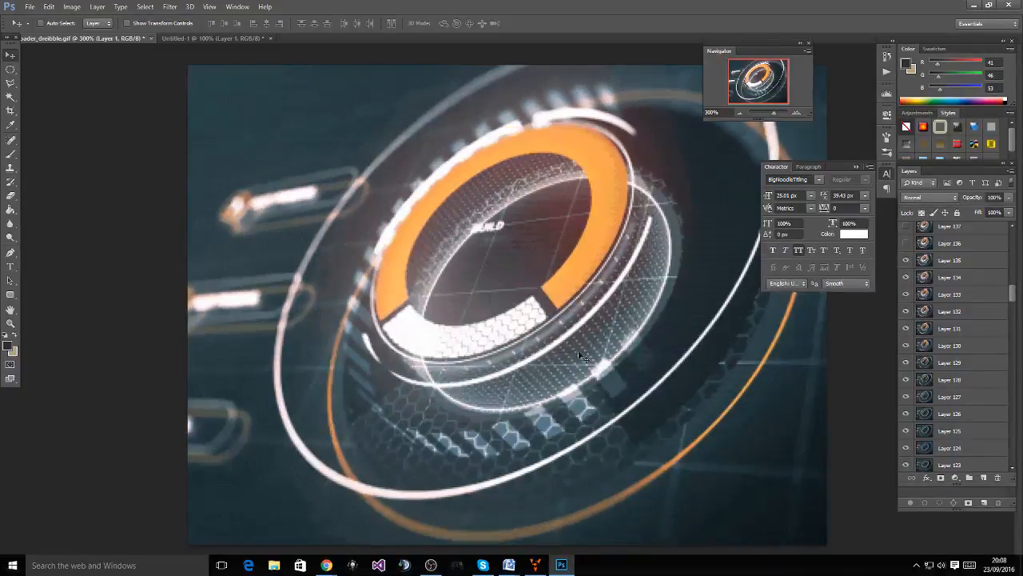
pyautogui.click(907, 243)
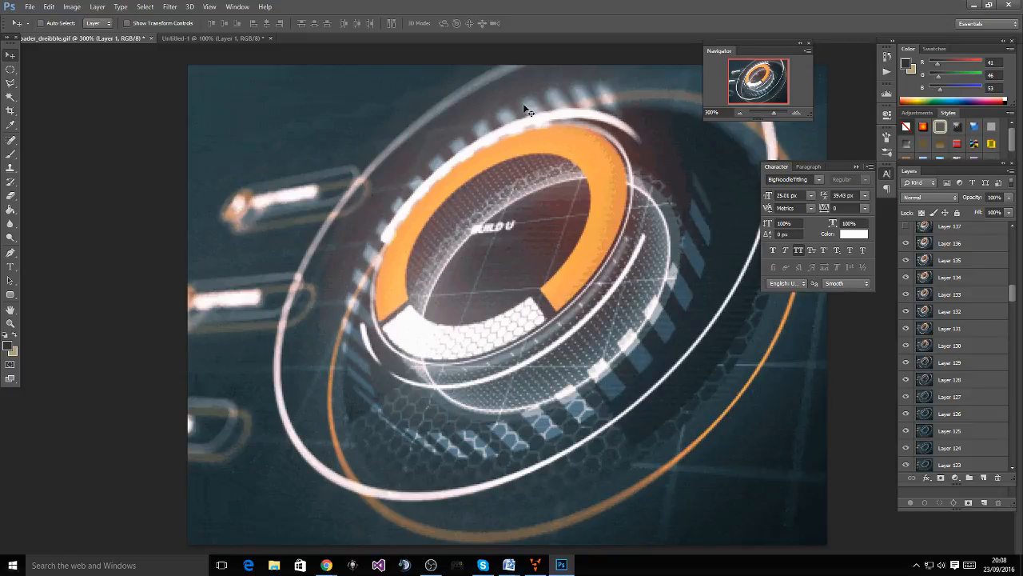
pyautogui.scroll(1, 946, 267)
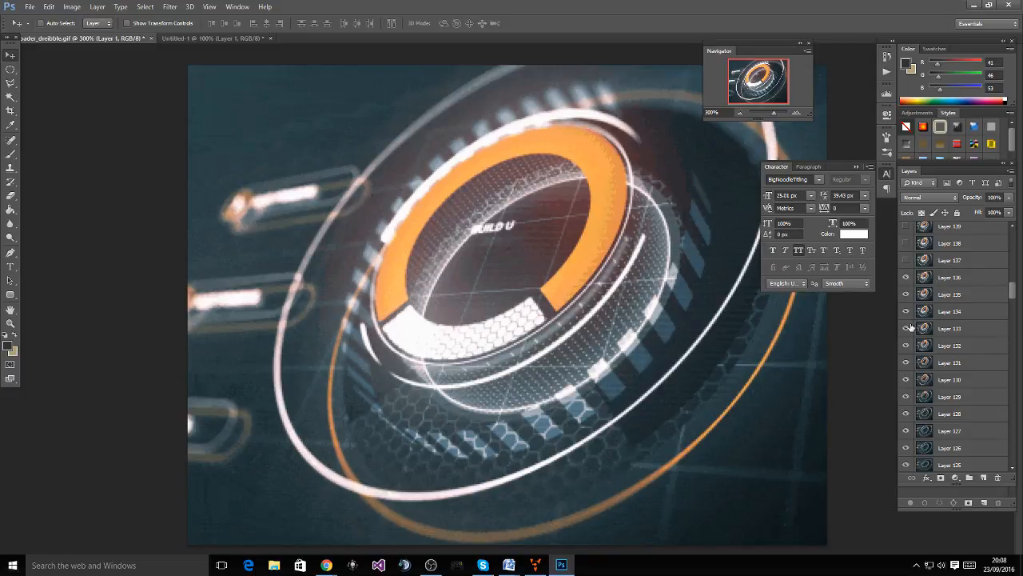
pyautogui.click(907, 262)
pyautogui.click(906, 244)
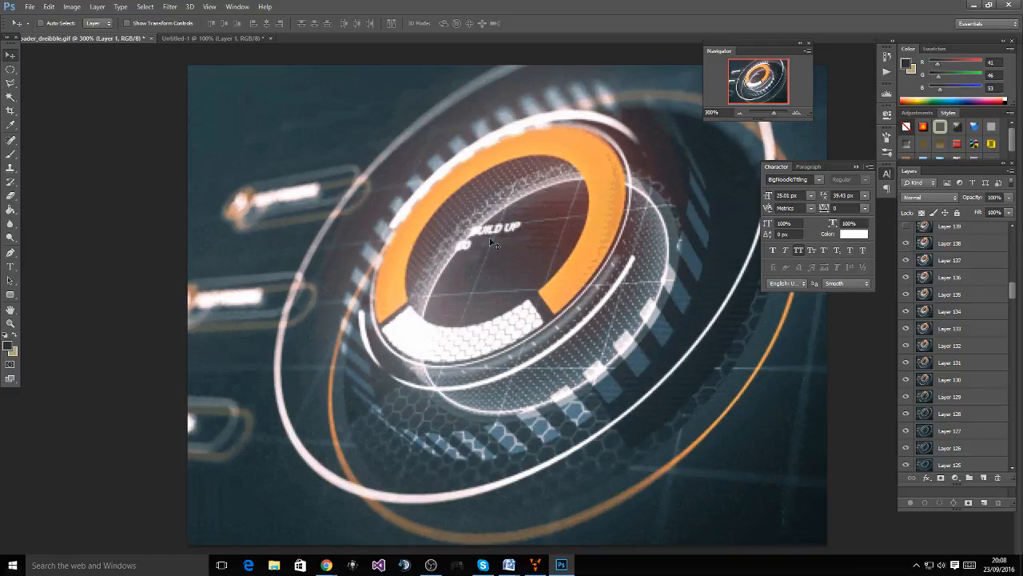
pyautogui.scroll(1, 919, 249)
# Reveal Layers 139–146, completing the CONNECTION and WELCOME text
pyautogui.click(906, 260)
pyautogui.click(905, 243)
pyautogui.scroll(2, 911, 276)
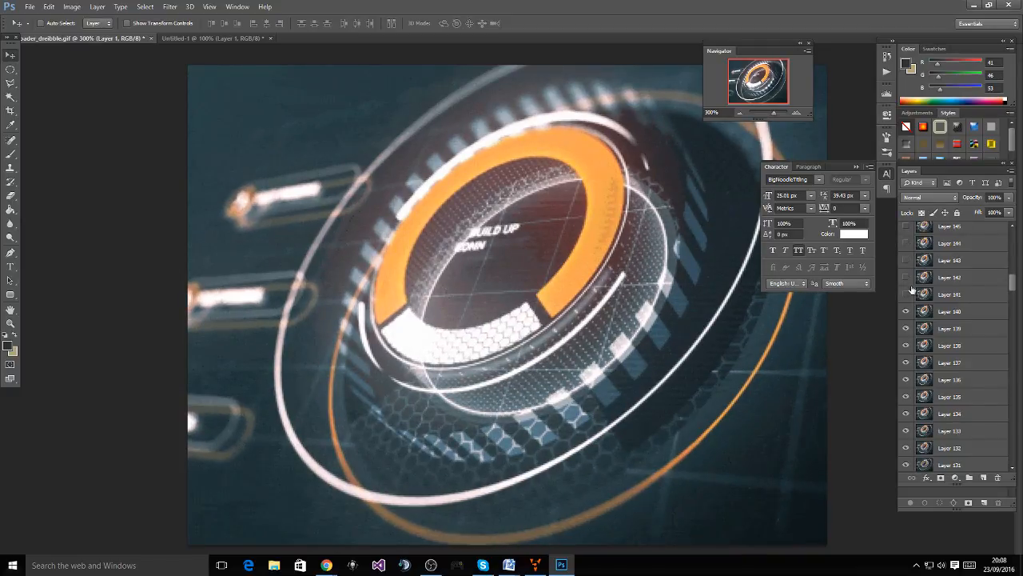
pyautogui.click(907, 294)
pyautogui.click(906, 278)
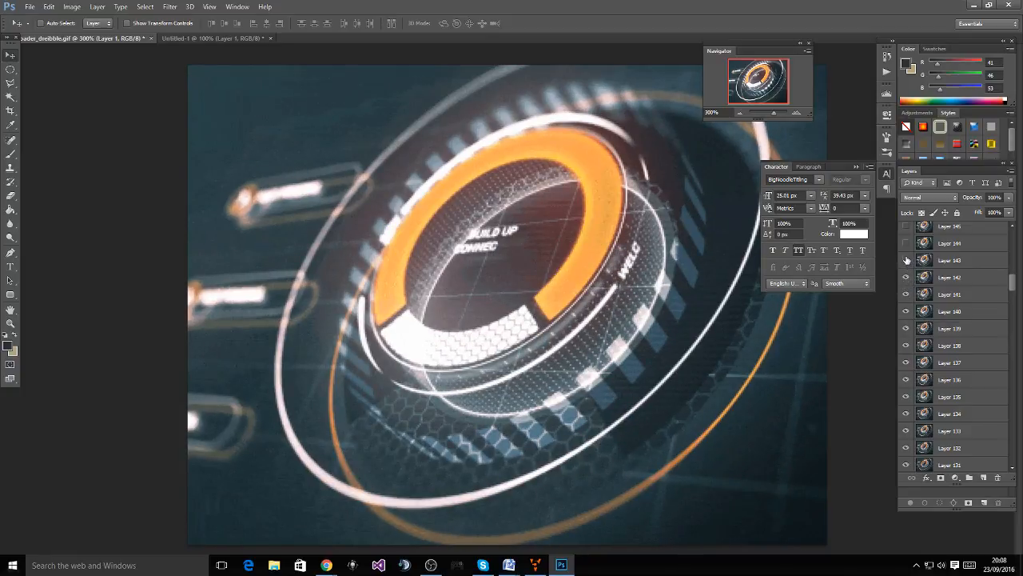
pyautogui.click(907, 260)
pyautogui.click(906, 243)
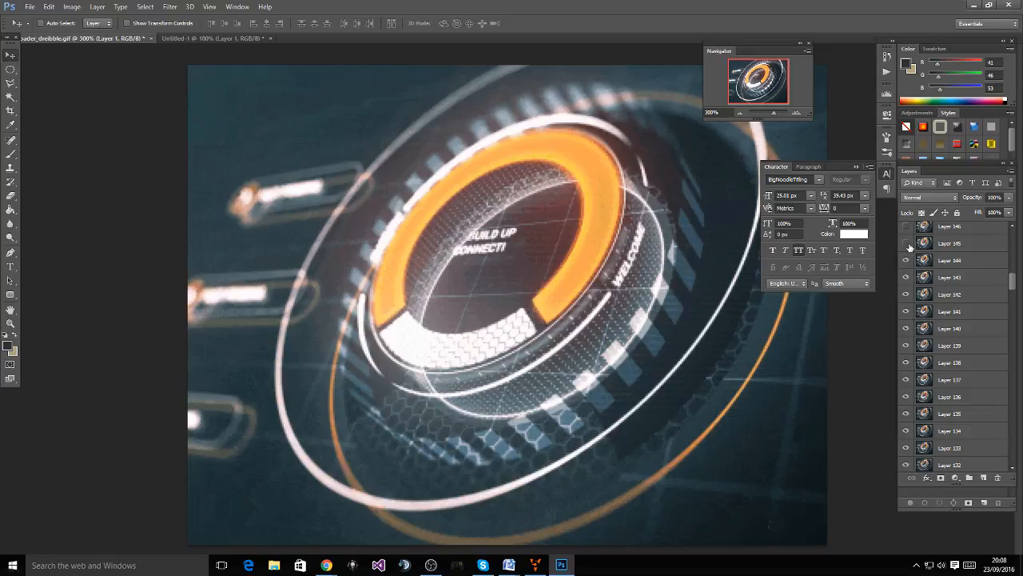
pyautogui.click(907, 243)
pyautogui.click(906, 227)
# Jump ahead to Layer 159's latest frame, then switch to the Dribbble reference in Chrome
pyautogui.moveTo(1013, 288); pyautogui.dragTo(1013, 277)
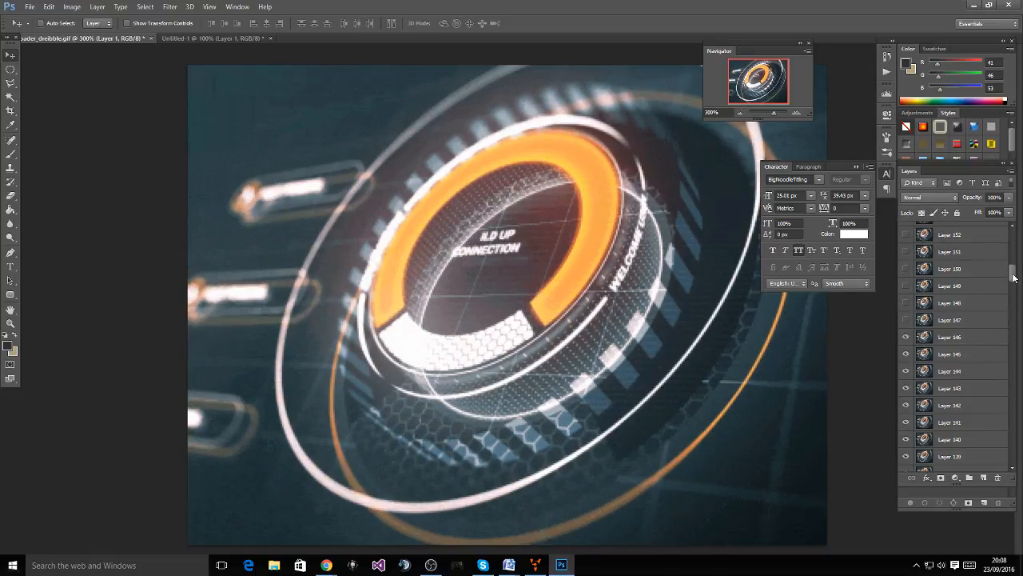
pyautogui.moveTo(906, 318); pyautogui.dragTo(908, 254)
pyautogui.scroll(1, 915, 274)
pyautogui.scroll(3, 918, 285)
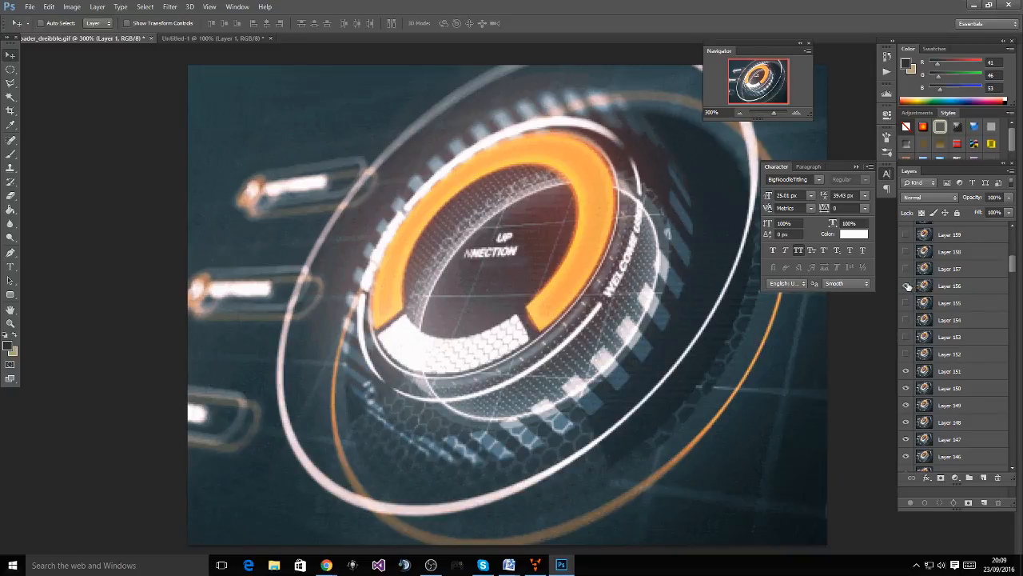
pyautogui.click(904, 240)
pyautogui.hotkey('alt', 'Tab')
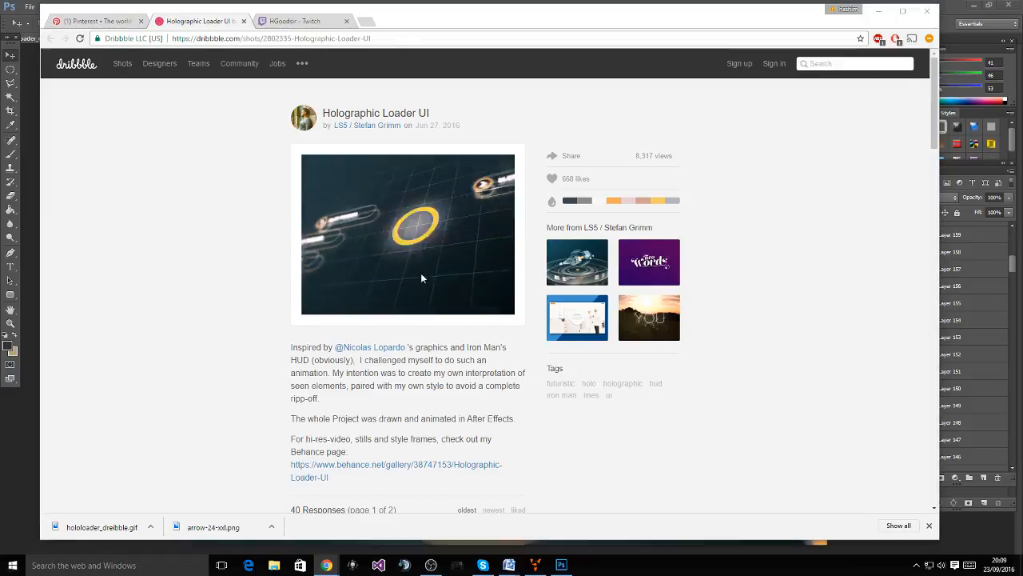
# Leave the Holographic Loader UI shot and return to the Ventuz loader scene
pyautogui.hotkey('alt', 'Tab')
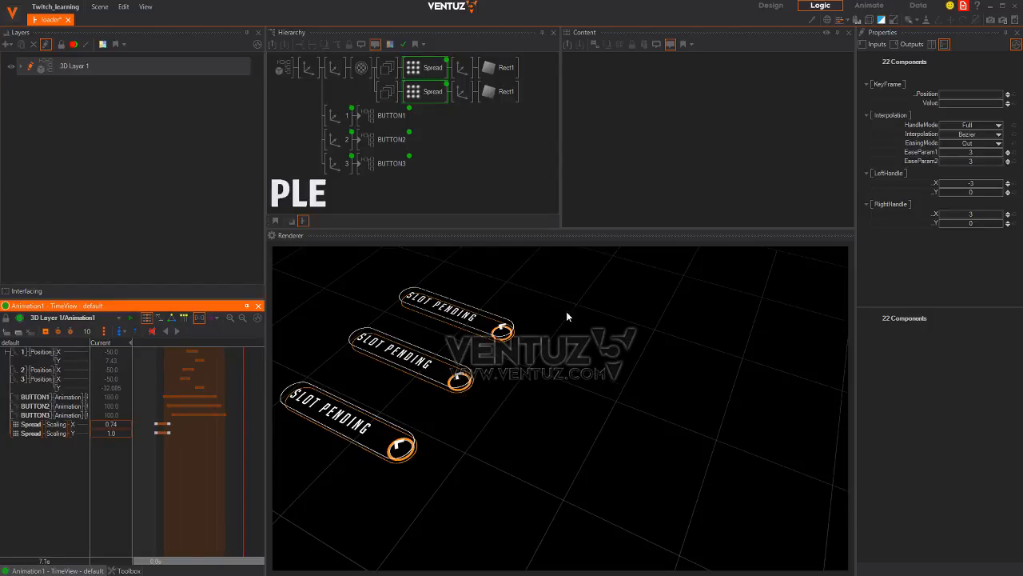
# Add a 2D Color layer and move it beneath 3D Layer 1
pyautogui.click(308, 123)
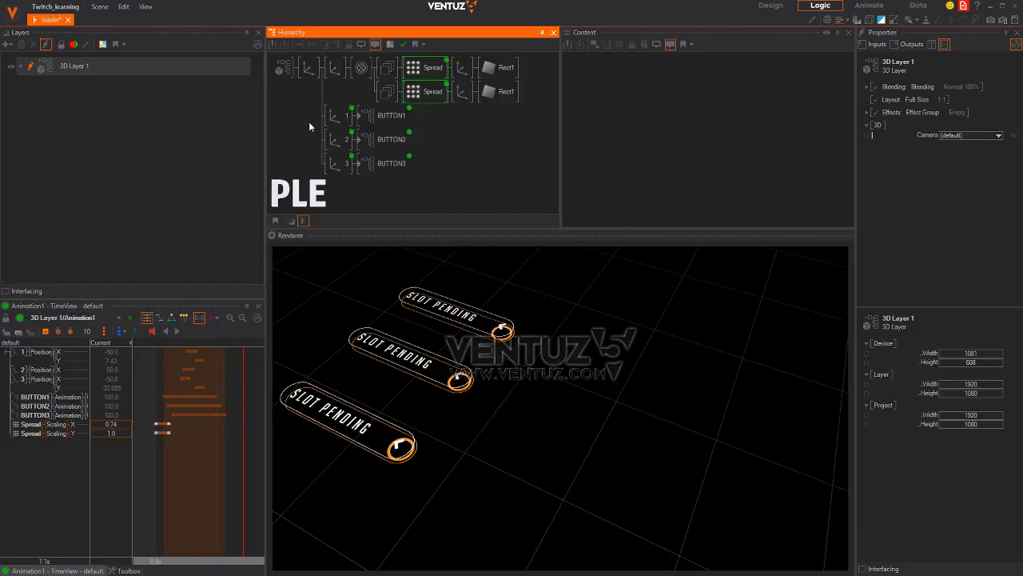
pyautogui.doubleClick(282, 117)
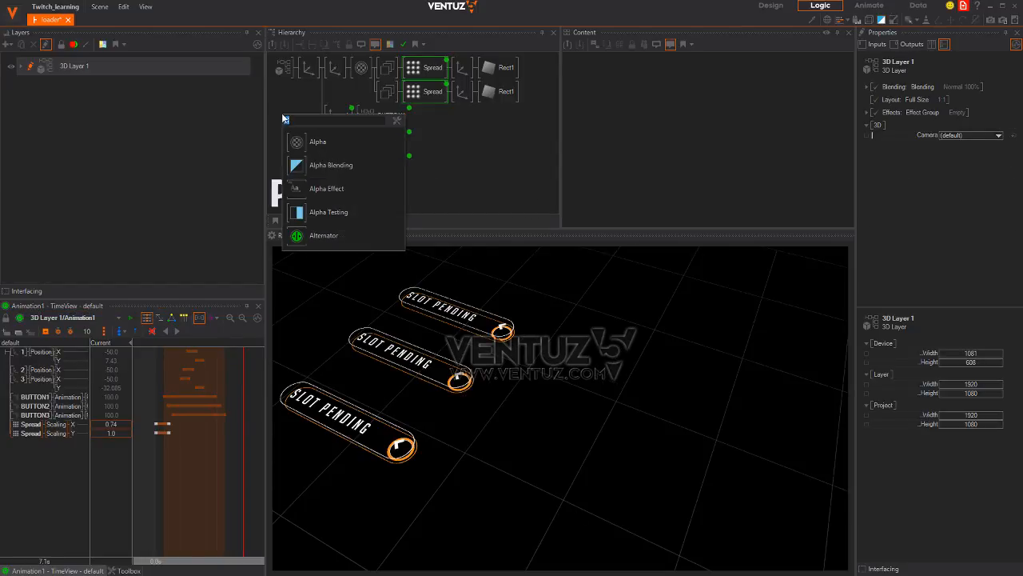
pyautogui.click(298, 97)
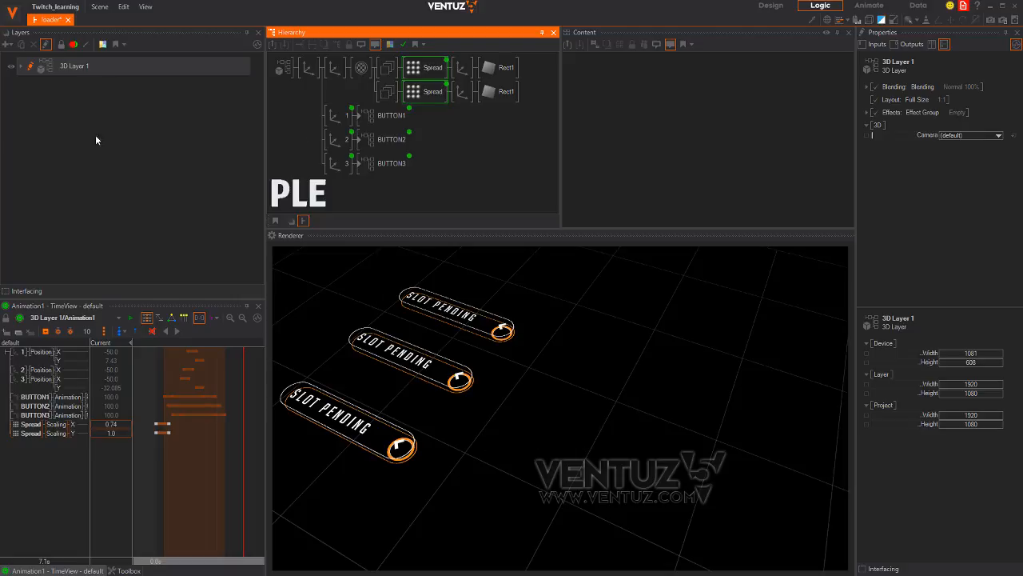
pyautogui.click(7, 44)
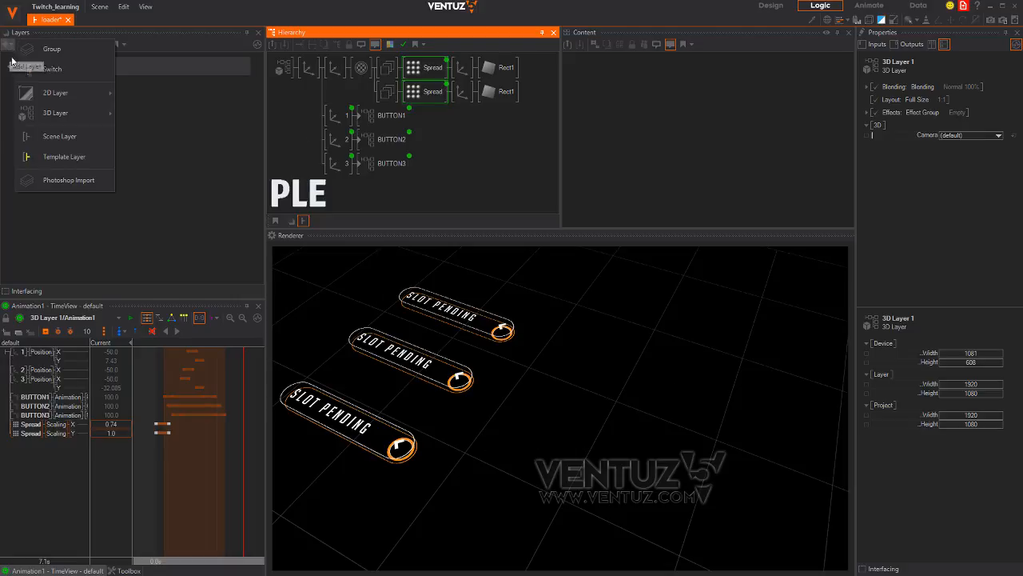
pyautogui.moveTo(76, 92)
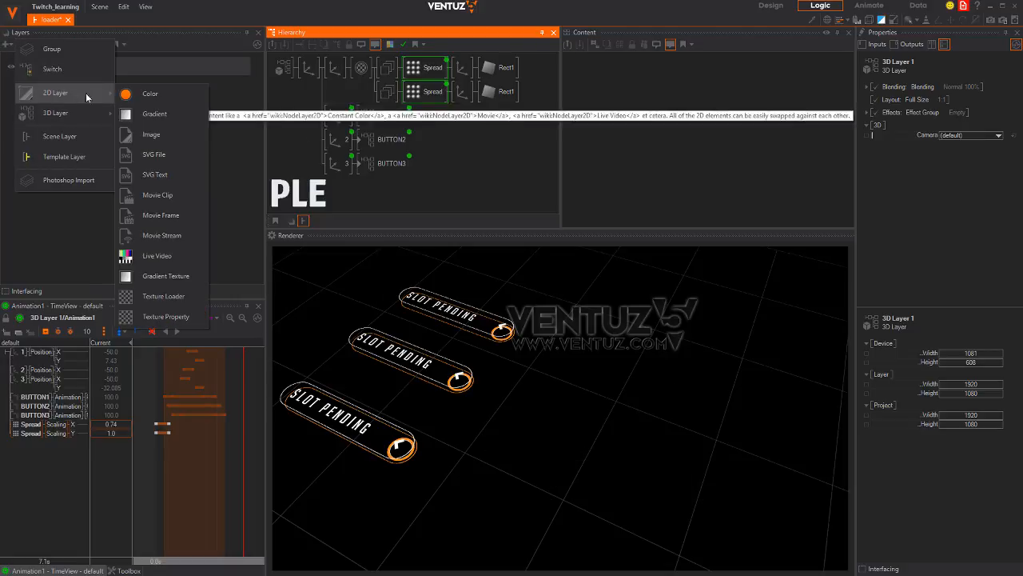
pyautogui.click(141, 99)
pyautogui.click(95, 88)
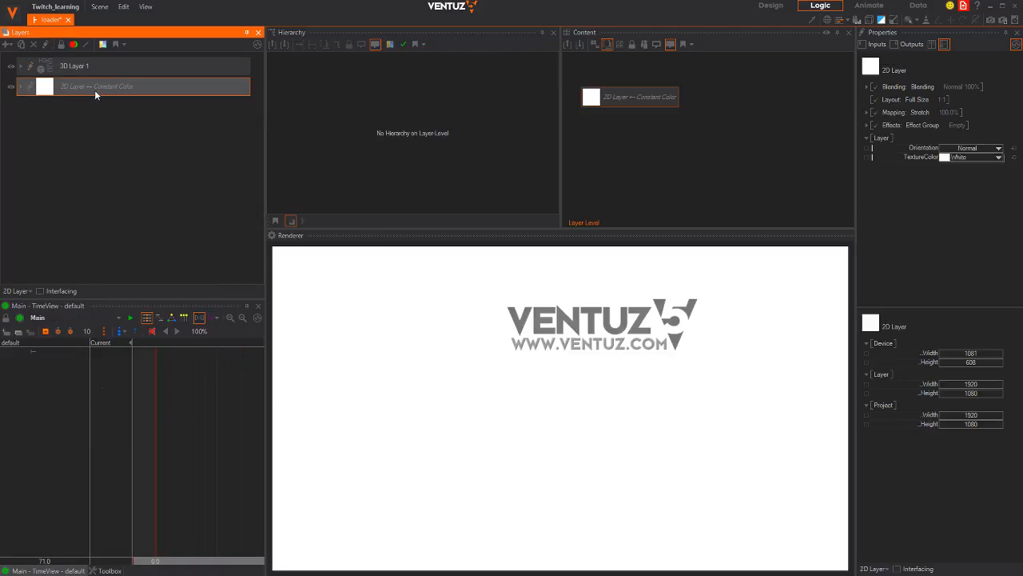
pyautogui.moveTo(78, 69); pyautogui.dragTo(78, 59)
# Set the colour layer's TextureColor to near-black blue-grey (6, 11, 13)
pyautogui.click(48, 68)
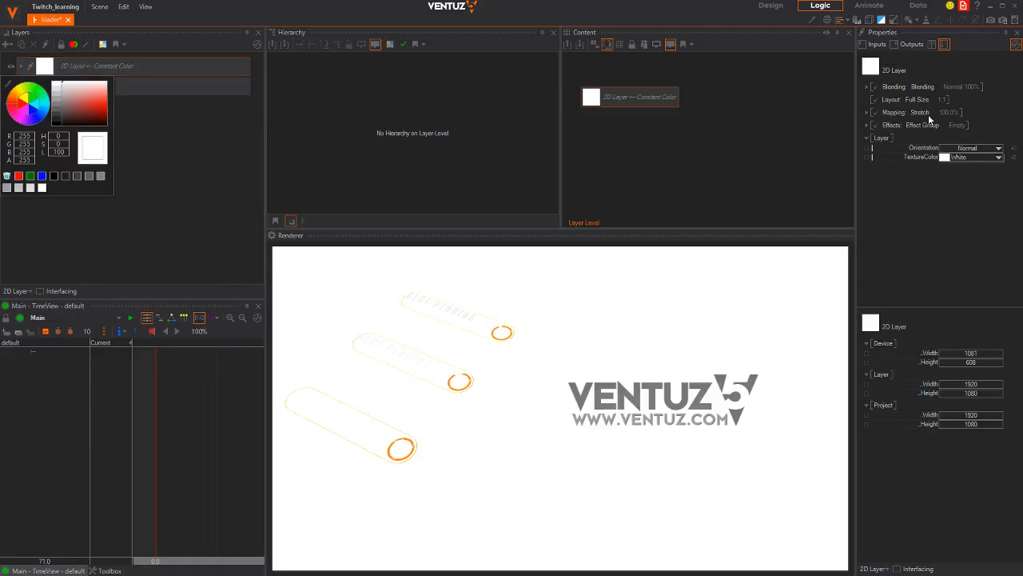
pyautogui.click(998, 165)
pyautogui.click(998, 157)
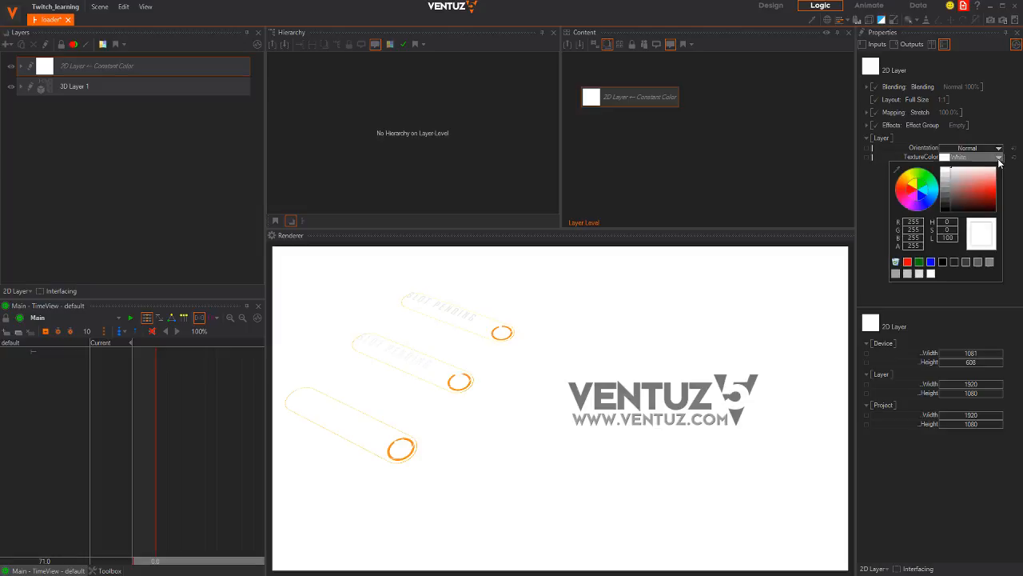
pyautogui.click(964, 196)
pyautogui.moveTo(964, 195); pyautogui.dragTo(999, 195)
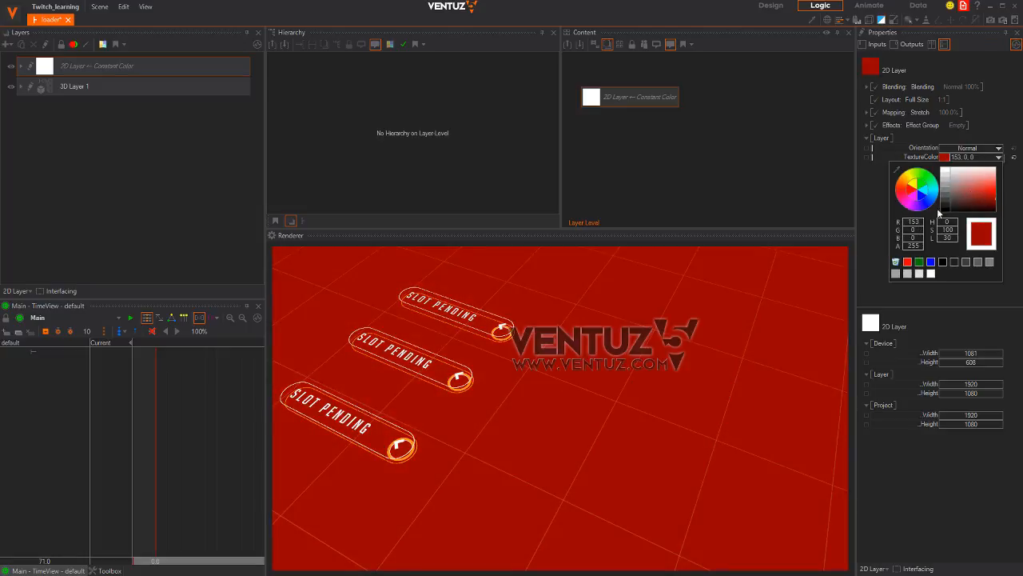
pyautogui.click(929, 200)
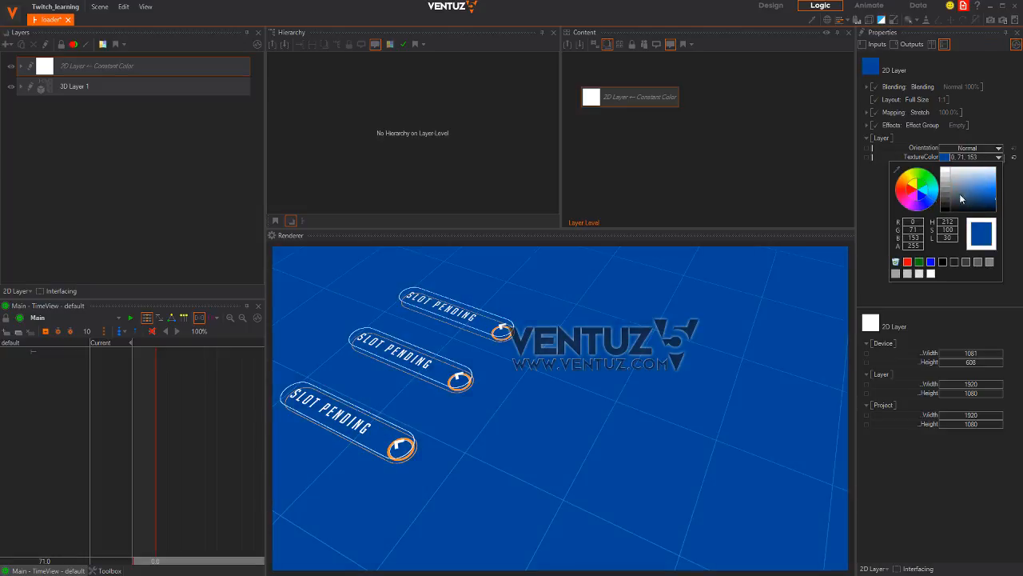
pyautogui.click(933, 198)
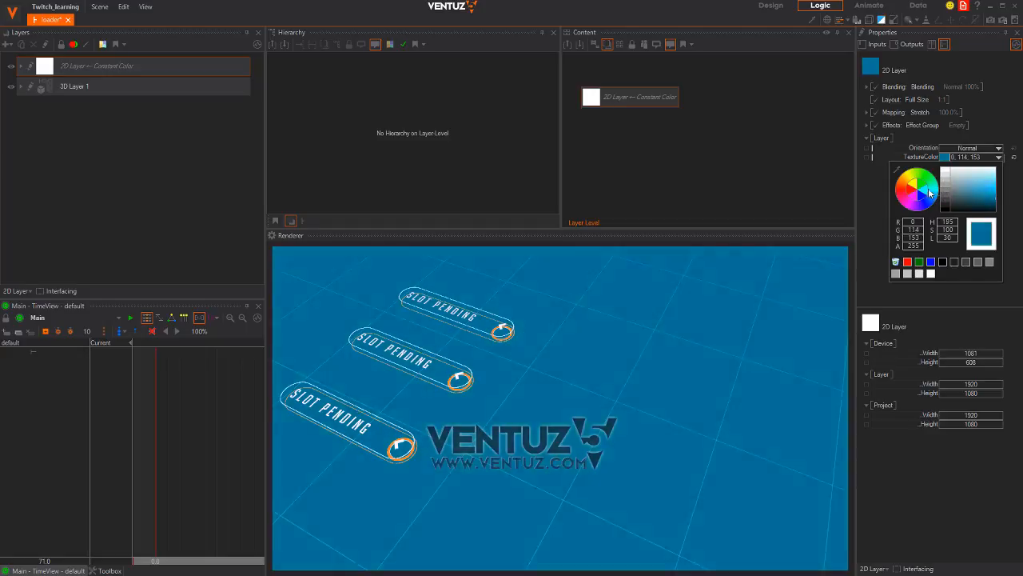
pyautogui.click(939, 184)
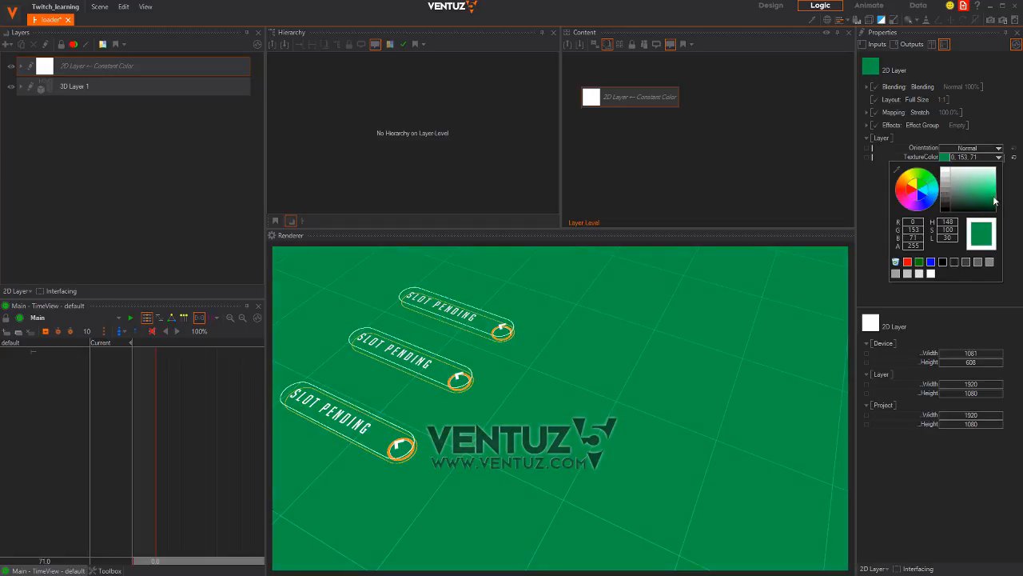
pyautogui.moveTo(995, 202); pyautogui.dragTo(938, 198)
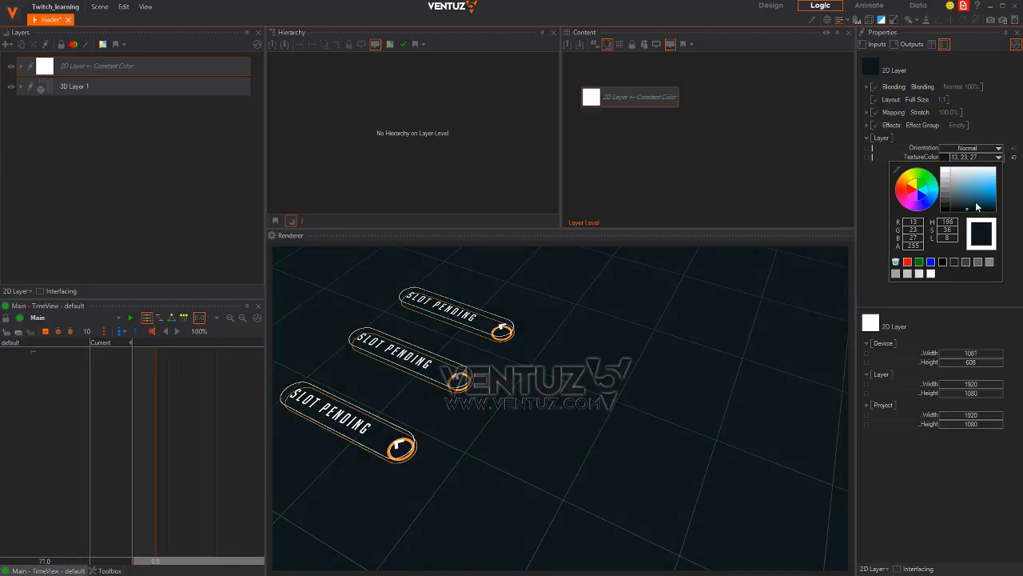
pyautogui.moveTo(976, 206); pyautogui.dragTo(968, 211)
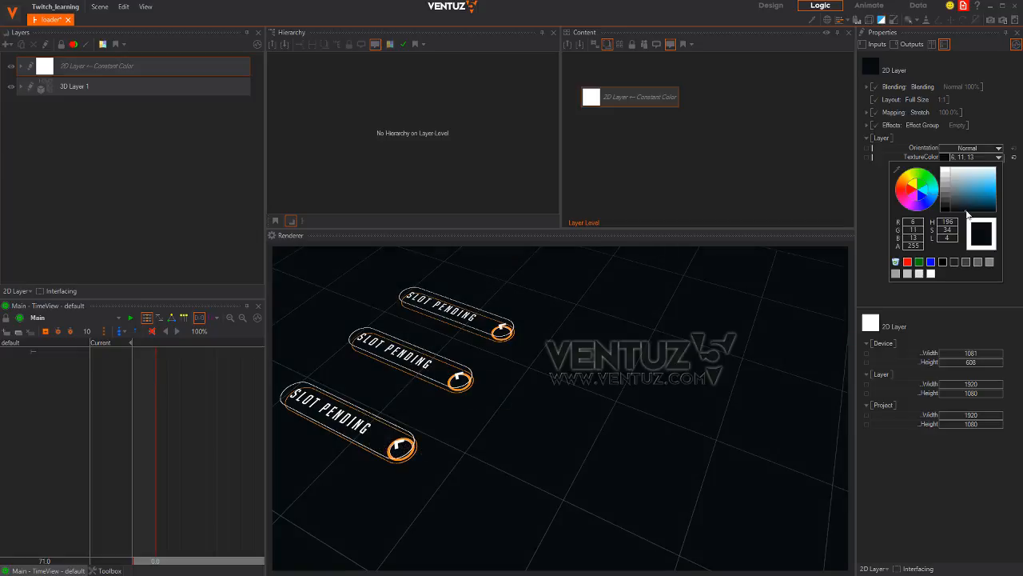
pyautogui.click(137, 125)
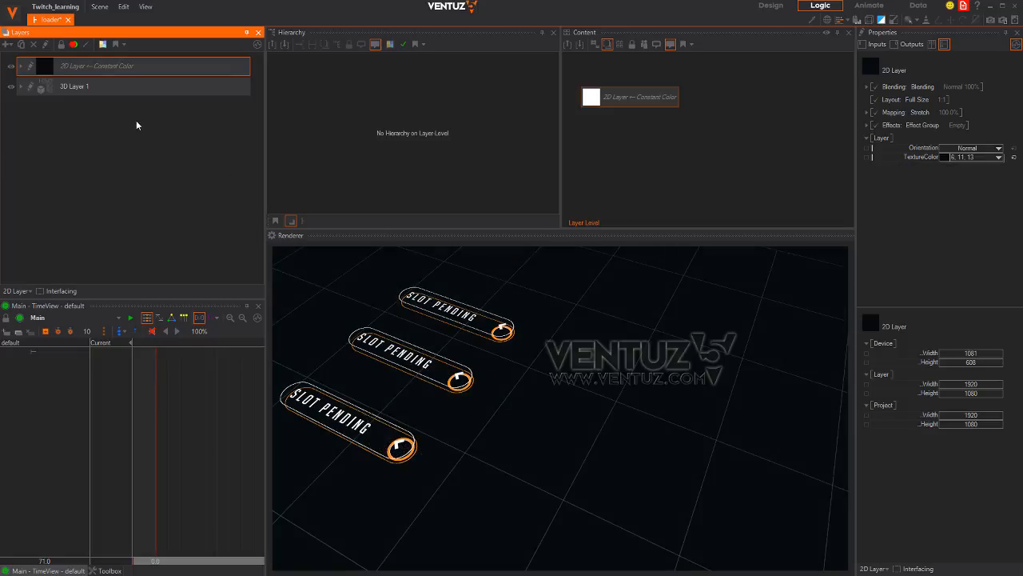
pyautogui.click(101, 87)
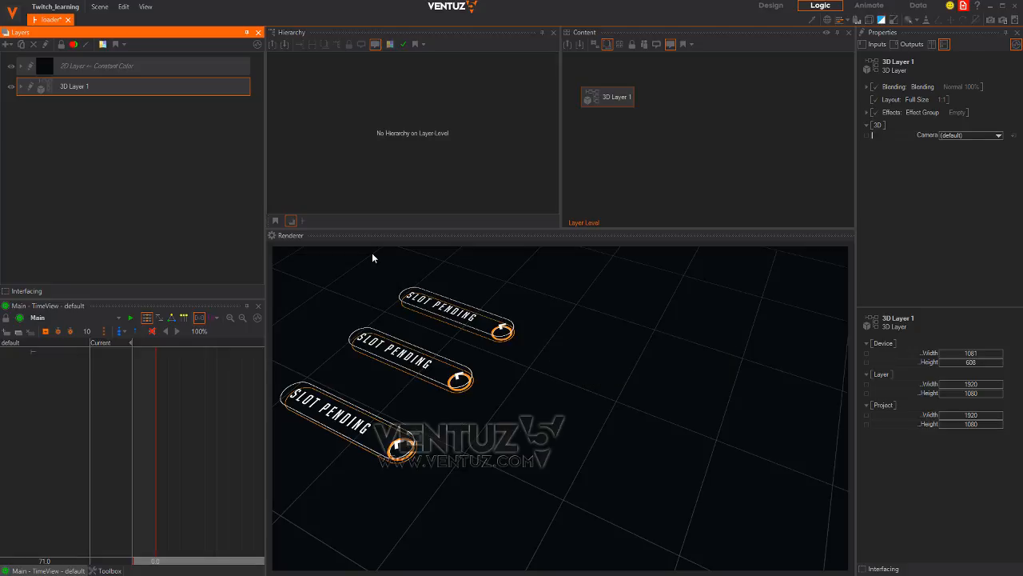
# Add a Glare effect under 3D Layer 1's Effects and lower its Glare Threshold
pyautogui.click(83, 67)
pyautogui.click(21, 86)
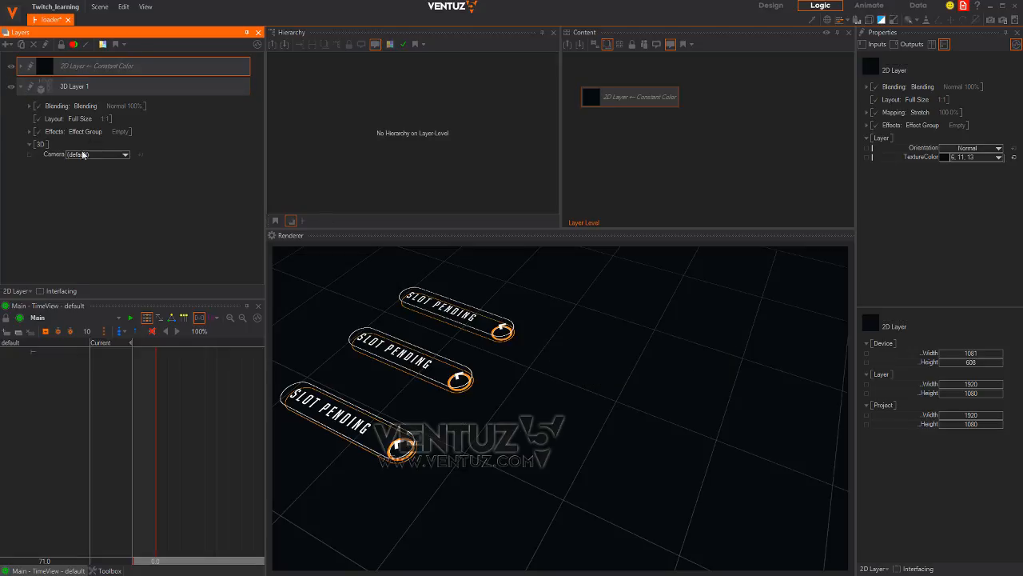
pyautogui.click(30, 131)
pyautogui.click(42, 182)
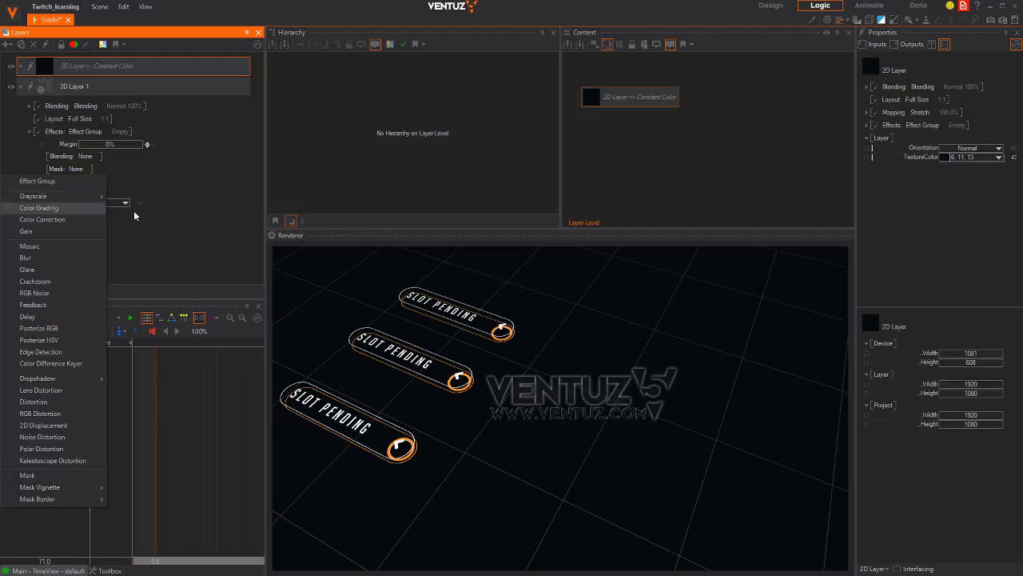
pyautogui.click(48, 270)
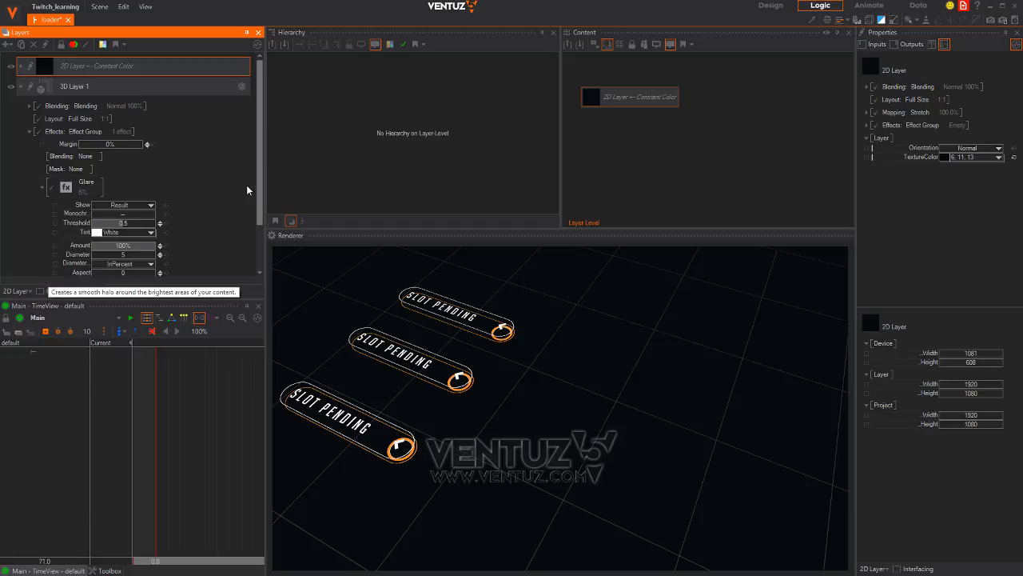
pyautogui.moveTo(259, 171); pyautogui.dragTo(261, 199)
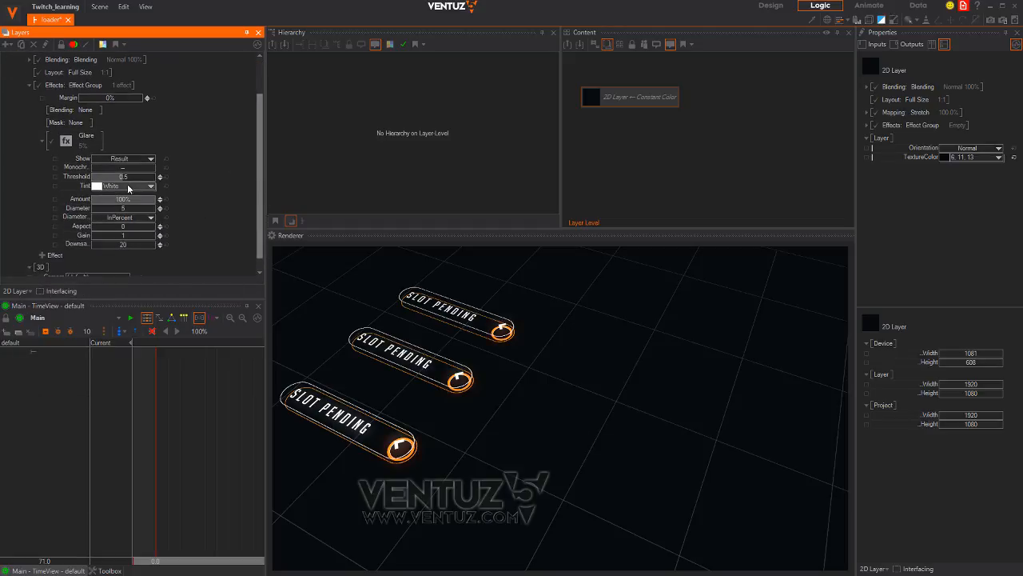
pyautogui.moveTo(138, 180); pyautogui.dragTo(79, 195)
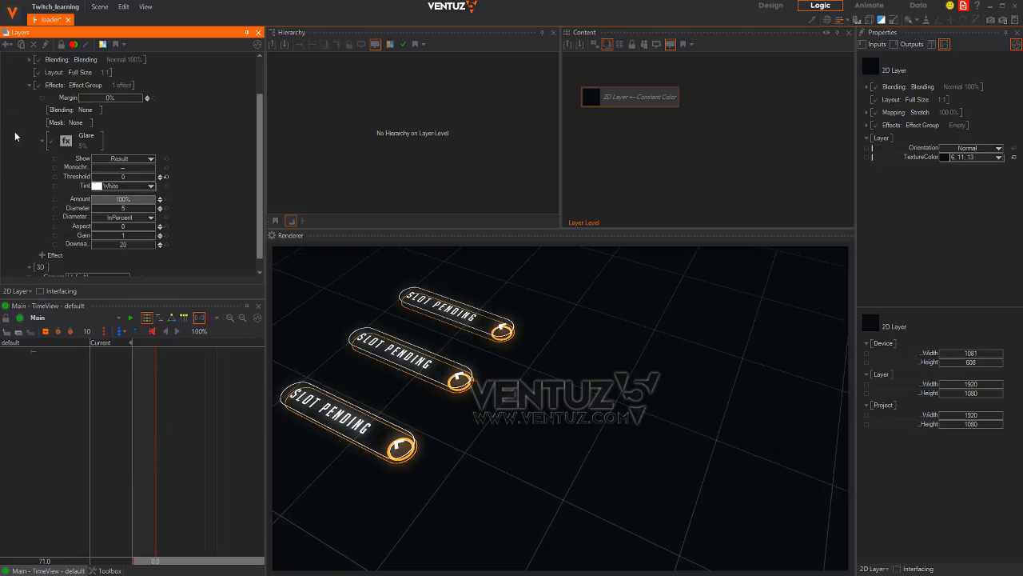
pyautogui.click(29, 85)
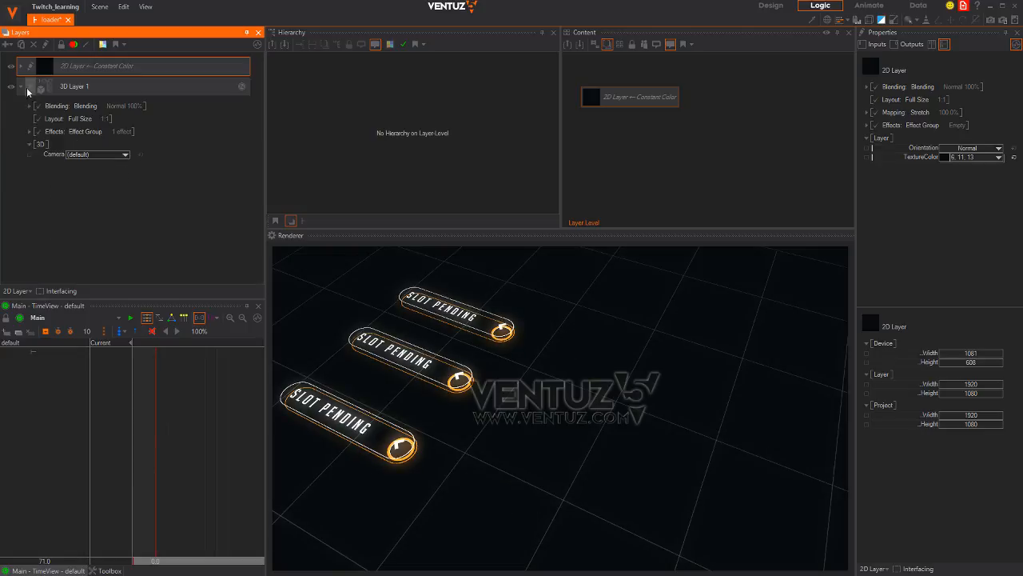
pyautogui.click(67, 86)
# Open BUTTON1's Animation1 in the TimeView and scrub through the buttons' slide-in
pyautogui.click(379, 117)
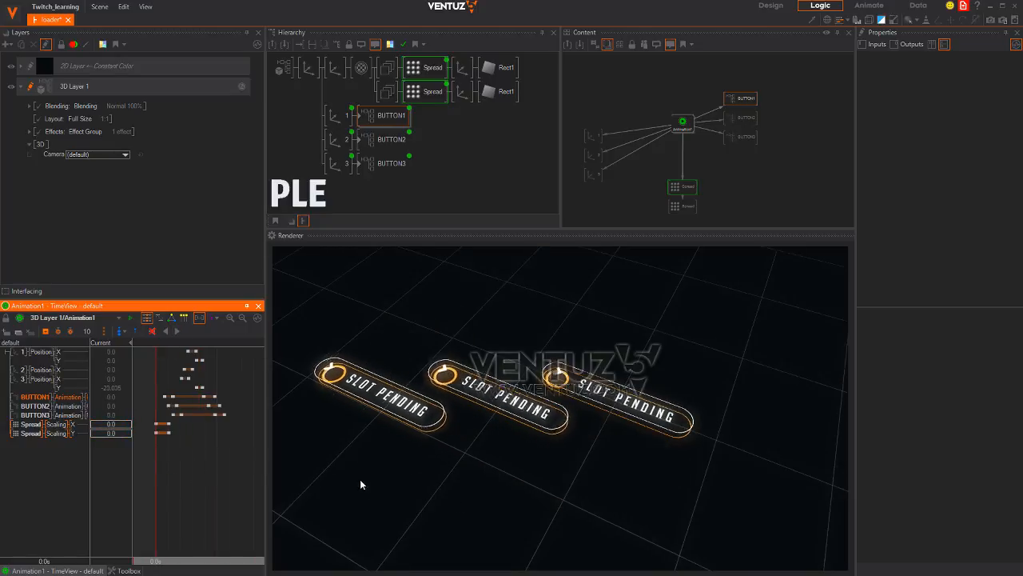
pyautogui.moveTo(180, 477); pyautogui.dragTo(222, 449)
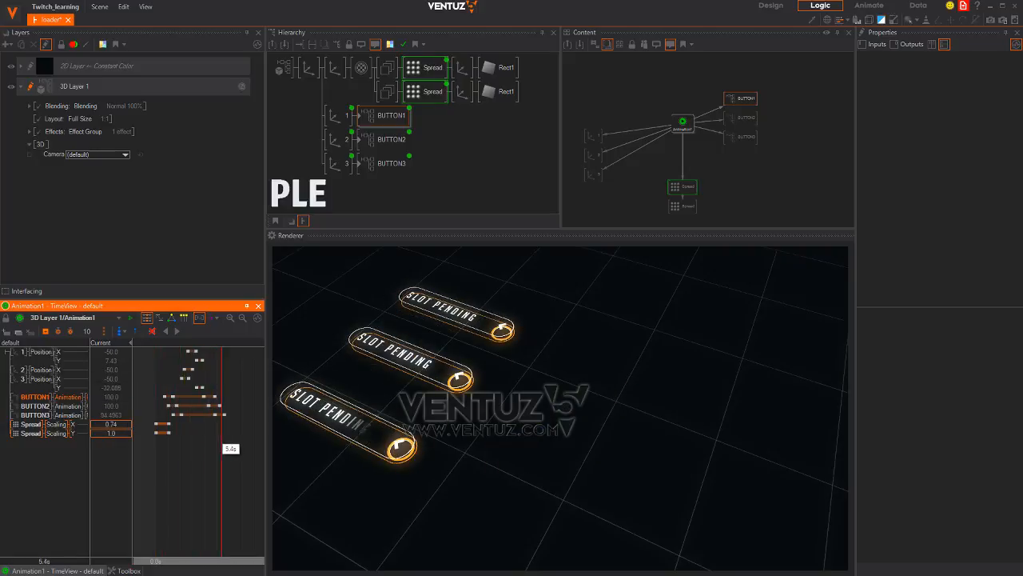
pyautogui.hotkey('alt', 'Tab')
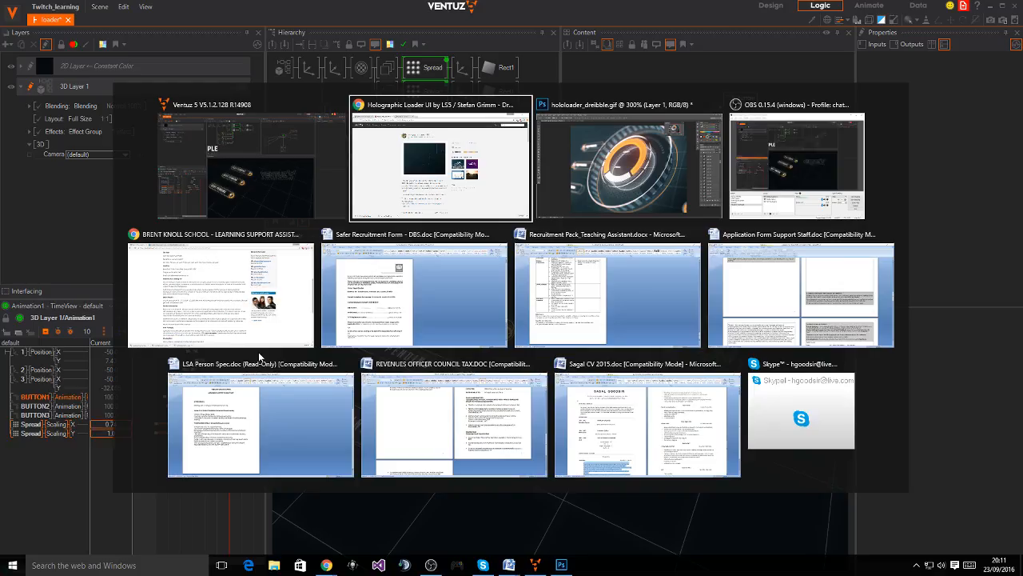
pyautogui.click(580, 180)
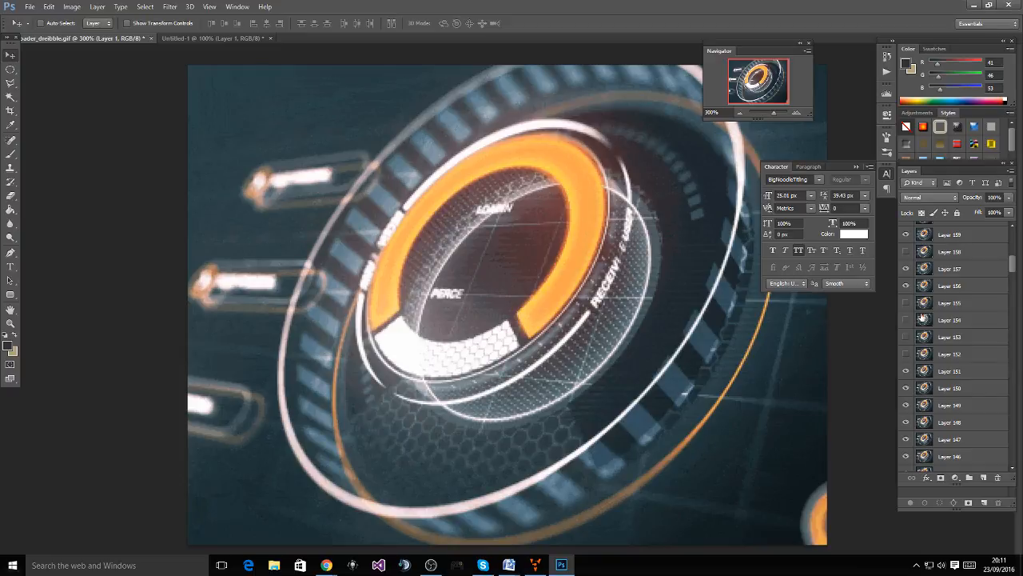
pyautogui.hotkey('alt', 'Tab')
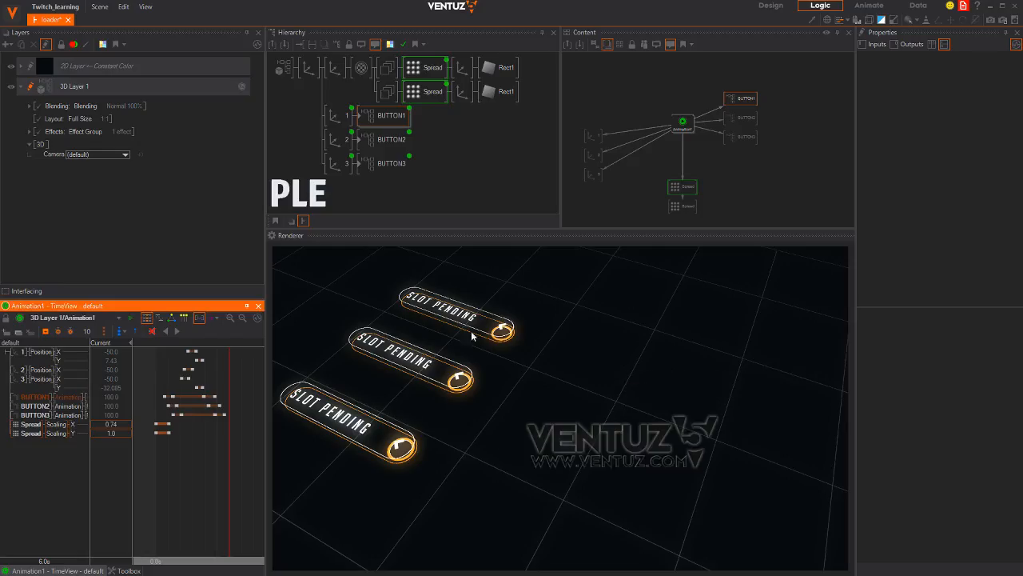
pyautogui.moveTo(212, 509); pyautogui.dragTo(218, 488)
pyautogui.hotkey('alt', 'Tab')
pyautogui.press('Tab')
pyautogui.press('Tab')
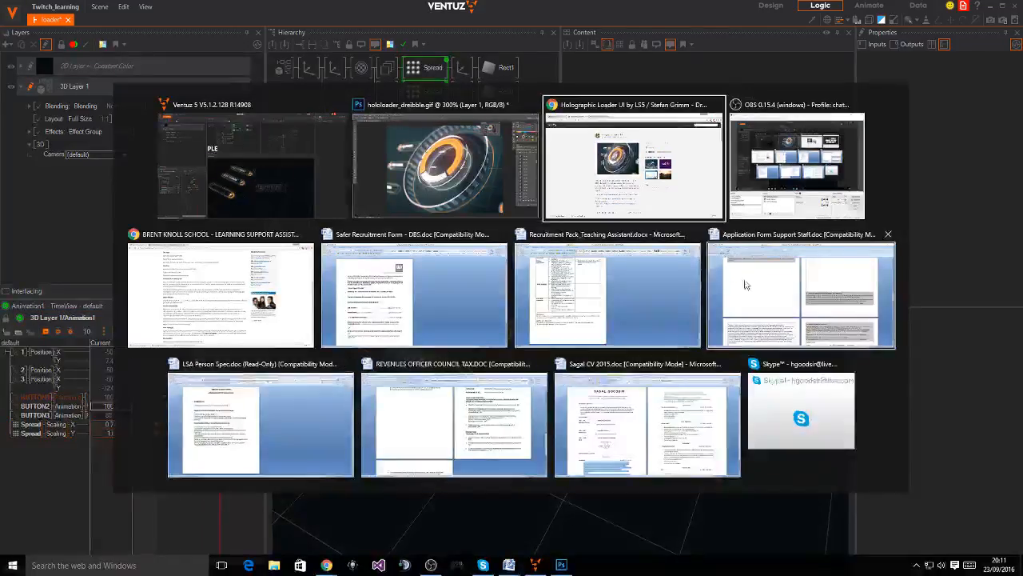